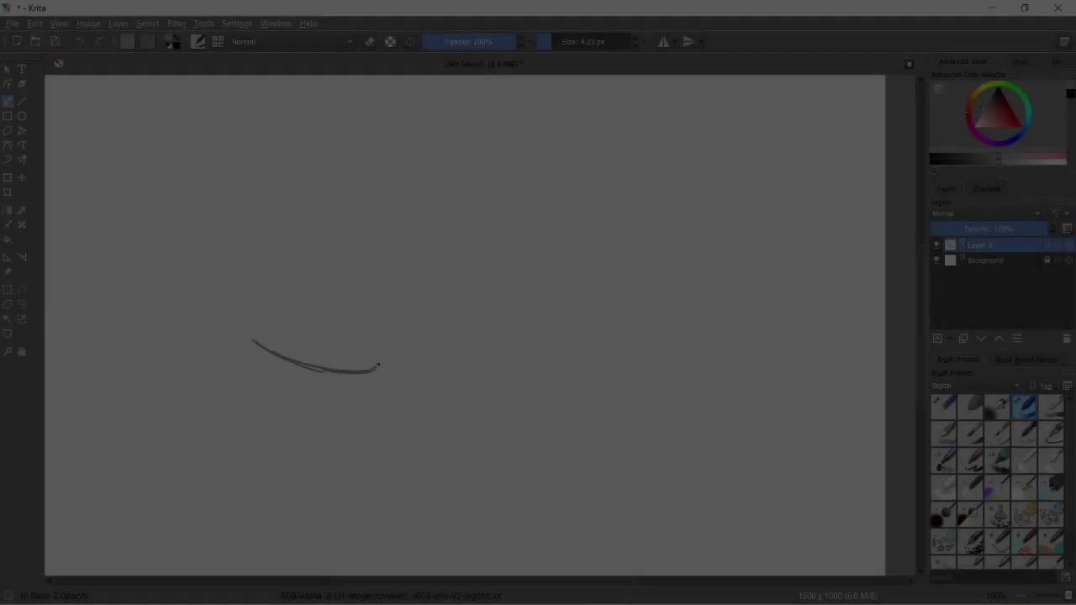
Sketch a loose grey oval with a diagonal guide stroke on Layer 2 using Basic-2 Opacity
mouse_move(380, 258)
left_mouse_down()
mouse_move(230, 200)
mouse_move(370, 375)
mouse_move(337, 217)
left_mouse_up()
left_click_drag(262, 185, 202, 353)
Close the oval outline, undo the inner line and soft-erase the inner strokes
left_click_drag(217, 210, 375, 252)
left_click_drag(258, 224, 365, 305)
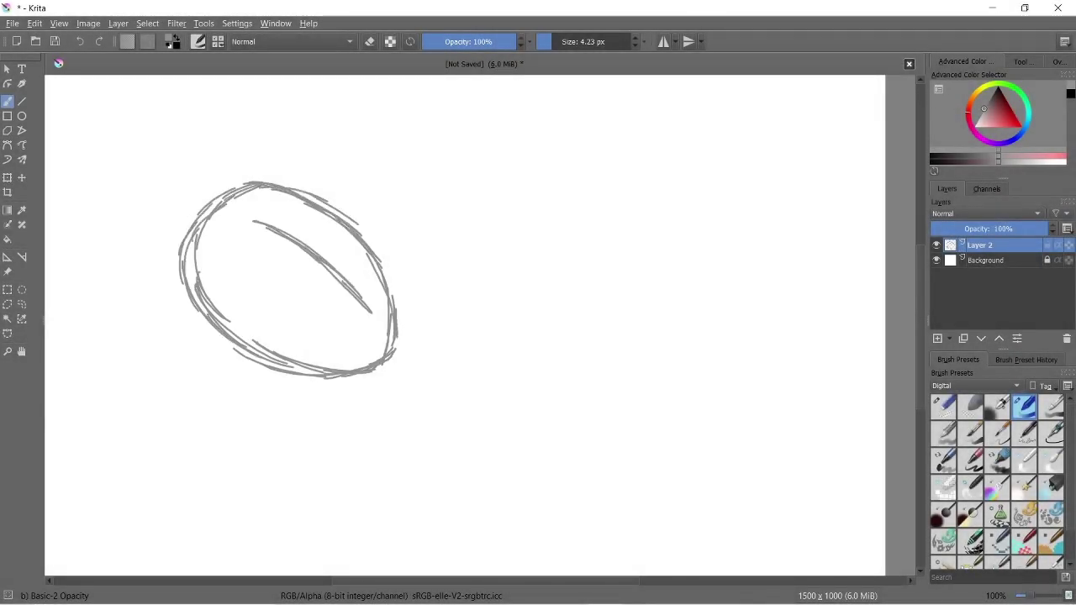
key("ctrl+z")
key("e")
mouse_move(211, 269)
left_mouse_down()
mouse_move(288, 314)
mouse_move(361, 264)
left_mouse_up()
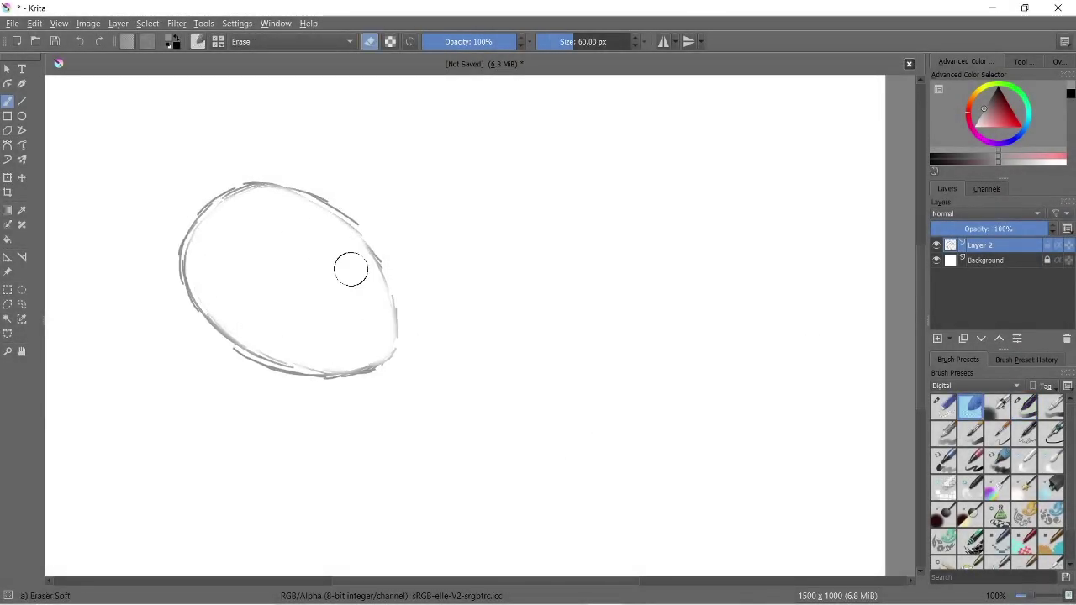
Add two crossing guide strokes inside the oval and rotate the sketch counter-clockwise
key("e")
left_click_drag(262, 209, 381, 326)
left_click_drag(367, 237, 250, 317)
key("ctrl+t")
left_click_drag(437, 223, 439, 182)
key("b")
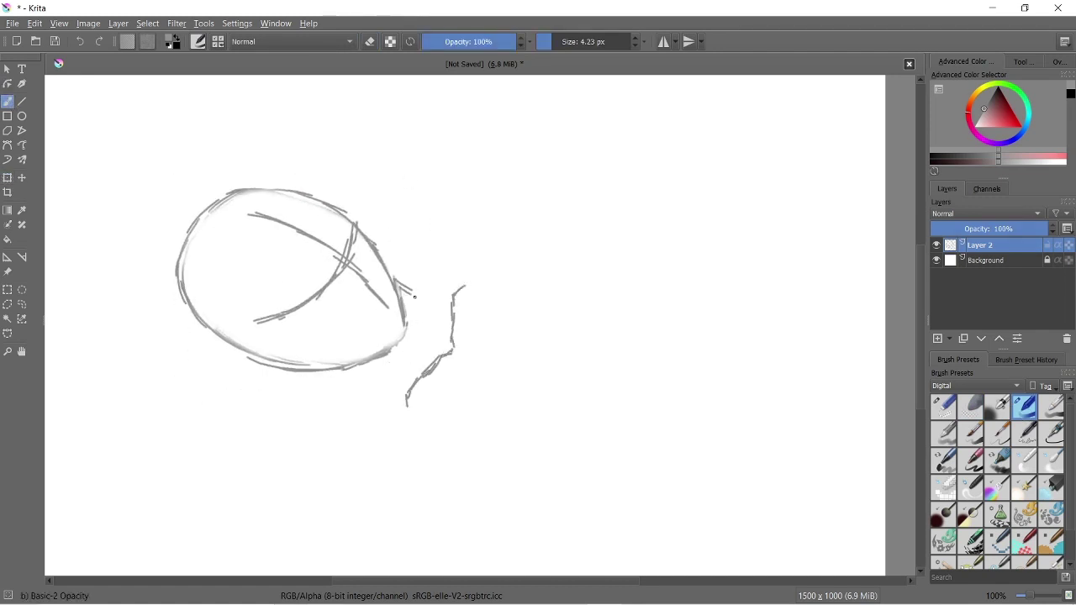
Sketch fin-like strokes to the right of and above the oval, then zoom out
mouse_move(438, 303)
left_mouse_down()
mouse_move(432, 237)
mouse_move(384, 143)
left_mouse_up()
mouse_move(384, 144)
left_mouse_down()
mouse_move(341, 196)
mouse_move(342, 116)
left_mouse_up()
left_click_drag(308, 152, 366, 89)
key("minus")
key("minus")
key("minus")
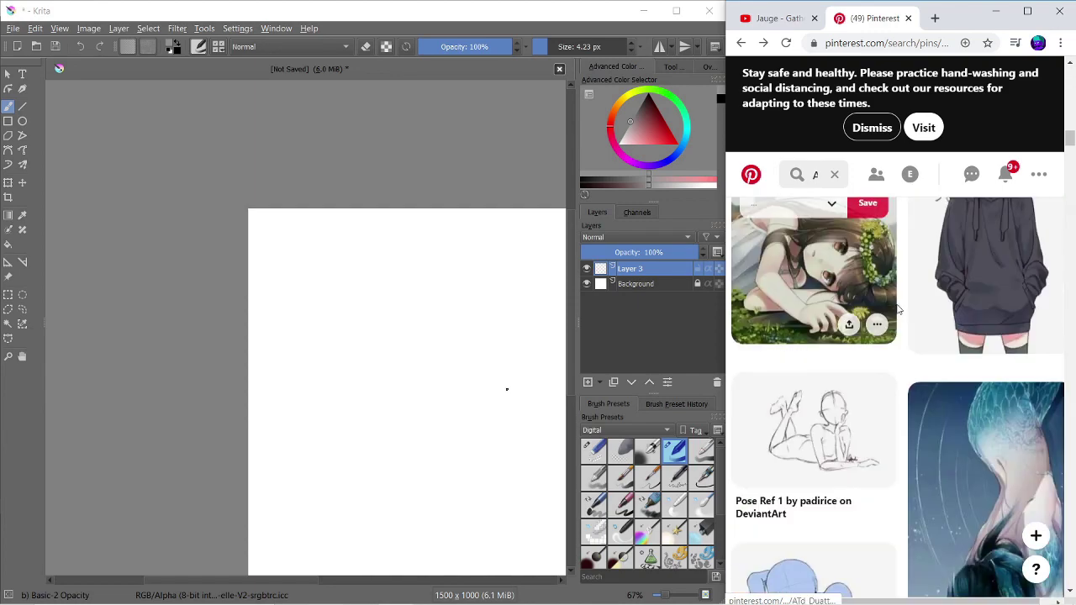
Sketch the head outline and chin on Layer 3, then undo the first arm lines
left_click_drag(326, 452, 362, 469)
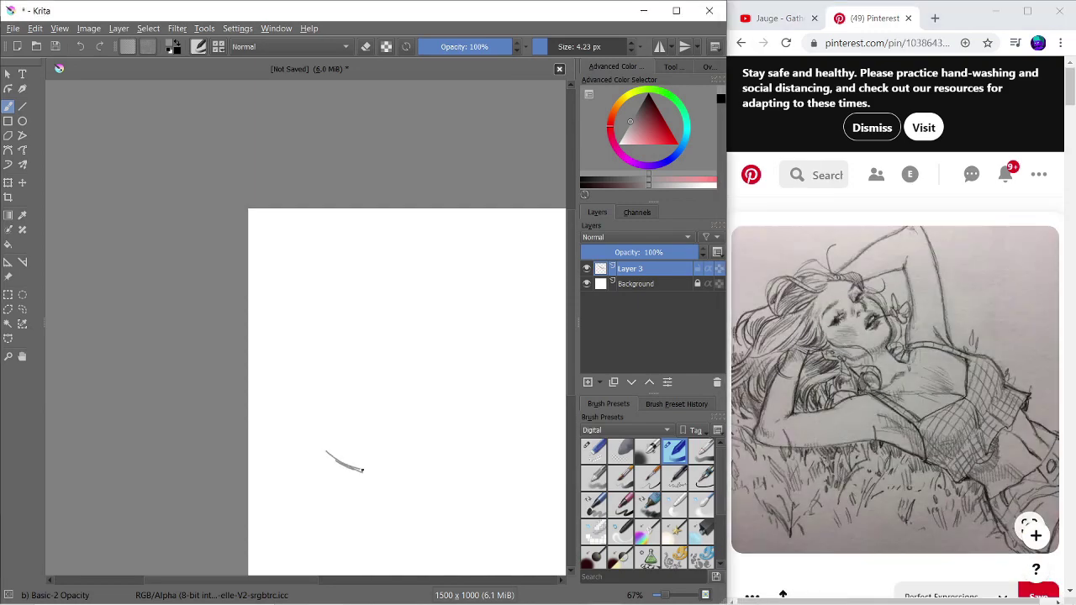
left_click_drag(281, 406, 379, 497)
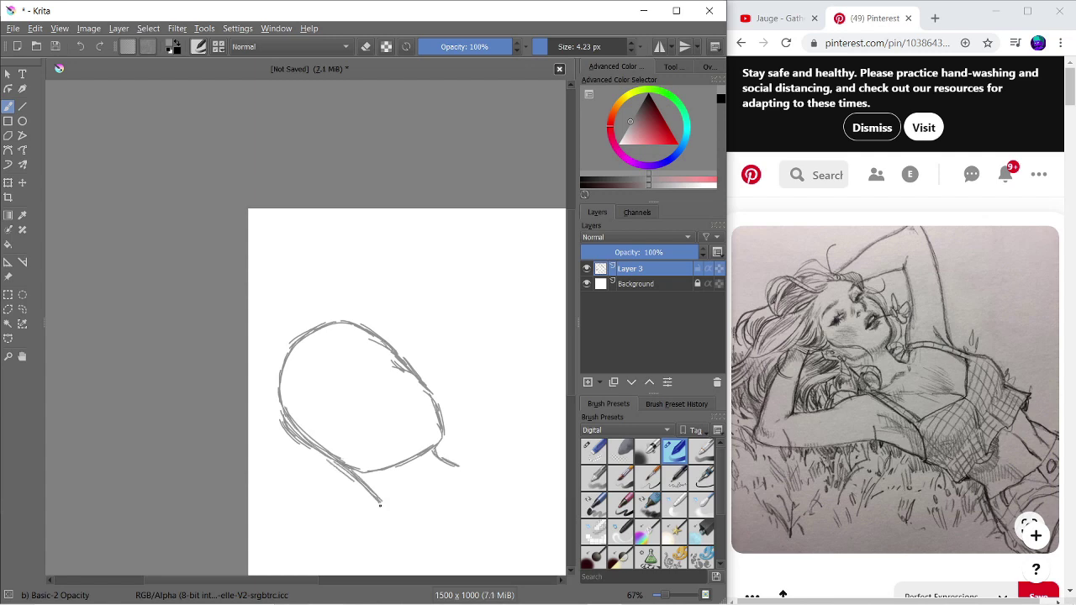
left_click_drag(460, 464, 465, 444)
left_click_drag(479, 390, 466, 308)
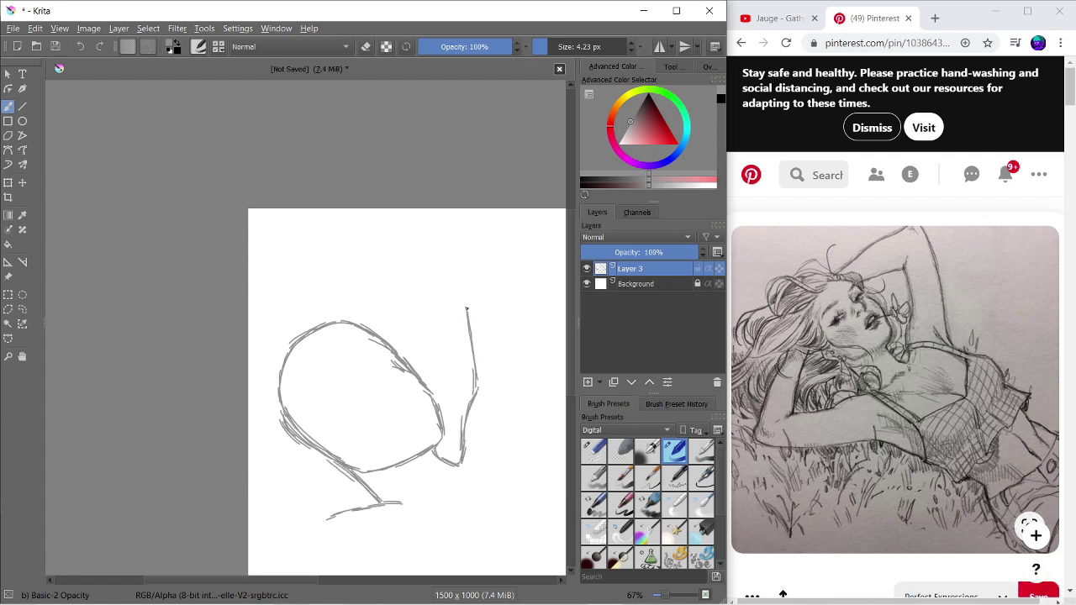
key("ctrl+z")
key("ctrl+z")
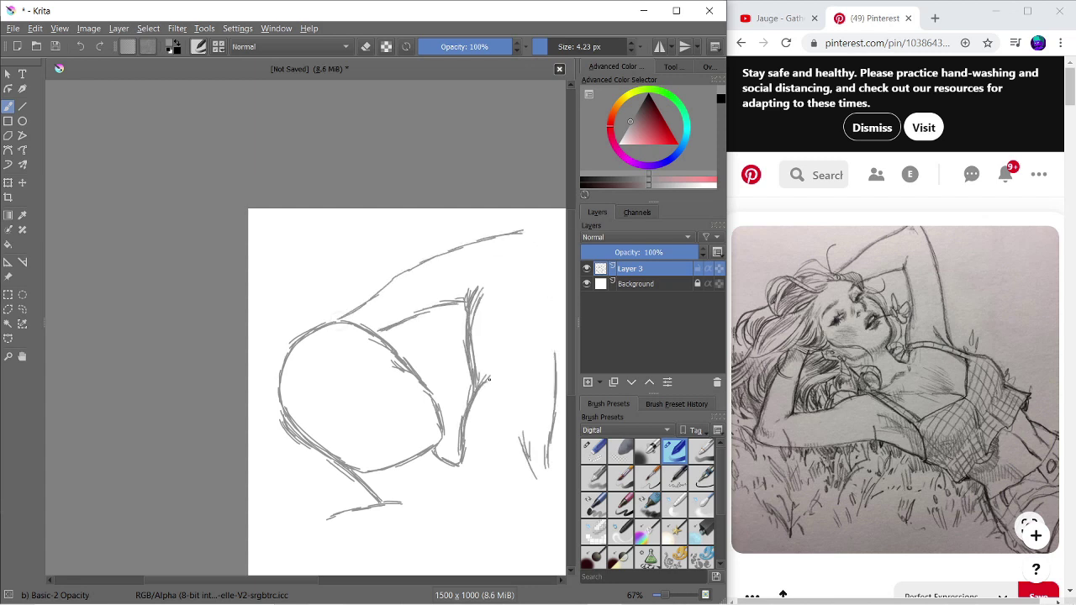
Sketch the raised arm arching across the top, redrawing the upper curves
mouse_move(546, 344)
left_mouse_down()
mouse_move(540, 236)
mouse_move(428, 229)
left_mouse_up()
left_click_drag(466, 232, 406, 257)
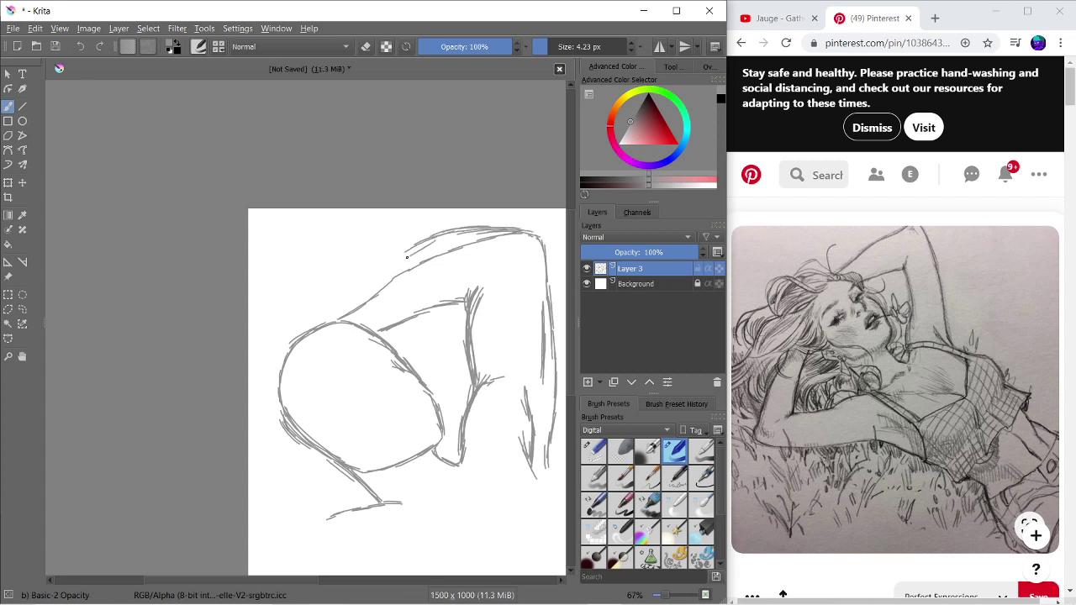
left_click_drag(413, 320, 463, 301)
key("/")
mouse_move(496, 242)
left_mouse_down()
mouse_move(336, 312)
mouse_move(416, 252)
left_mouse_up()
key("/")
left_click_drag(461, 225, 391, 263)
left_click_drag(336, 318, 496, 234)
mouse_move(361, 295)
left_mouse_down()
mouse_move(542, 221)
mouse_move(437, 222)
mouse_move(396, 260)
mouse_move(481, 224)
left_mouse_up()
Zoom out and try a mirror transform on the sketch, then cancel it
key("e")
key("/")
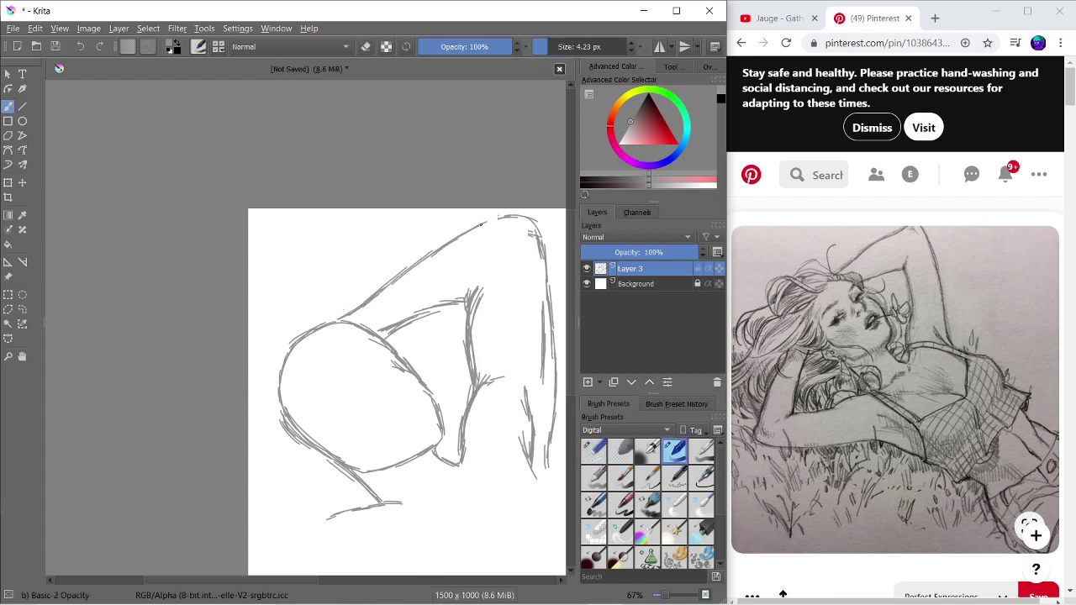
key("minus")
key("ctrl+t")
mouse_move(481, 224)
left_mouse_down()
mouse_move(435, 277)
mouse_move(227, 227)
mouse_move(325, 291)
left_mouse_up()
key("Escape")
At 100% zoom, add rough strokes along the bottom of the sketch
key("1")
key("b")
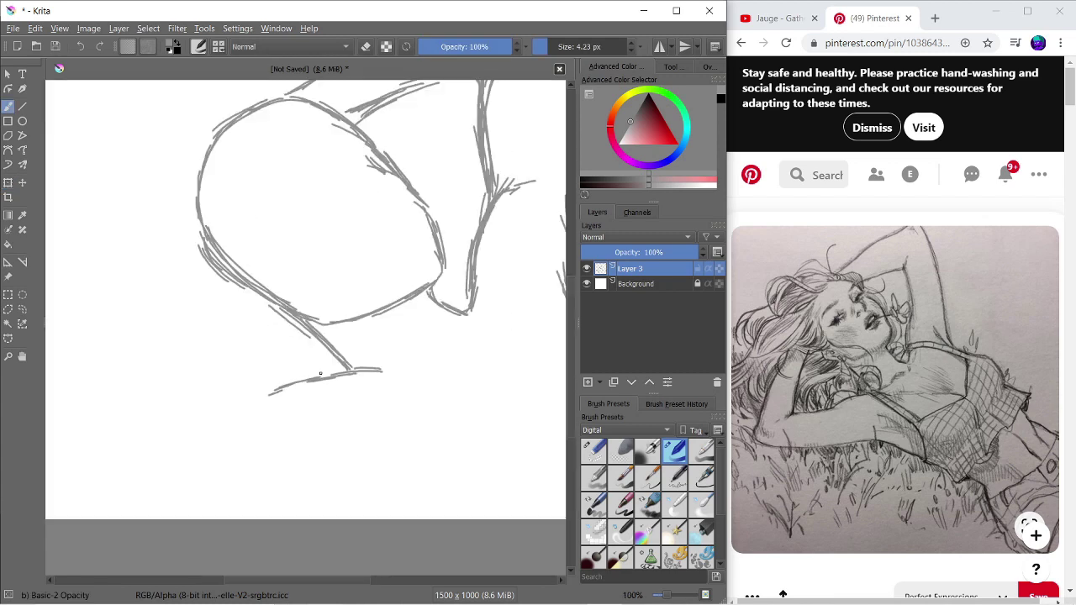
mouse_move(332, 447)
left_mouse_down()
mouse_move(450, 494)
mouse_move(255, 486)
left_mouse_up()
left_click_drag(260, 401, 133, 395)
key("minus")
key("minus")
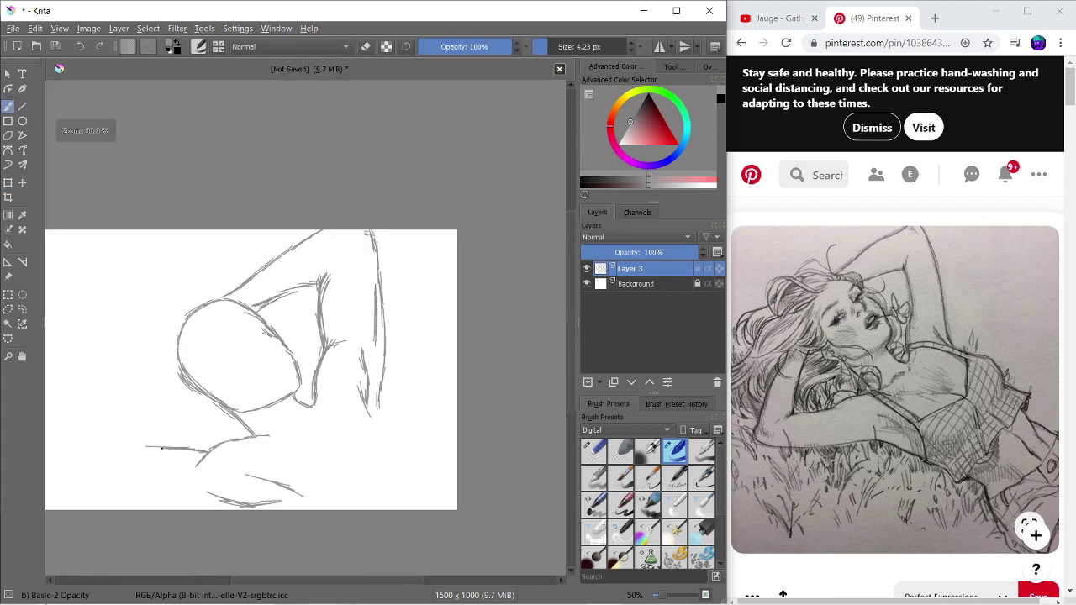
Scale the sketch down from its bottom-left corner with Ctrl+T
key("ctrl+t")
left_click_drag(198, 492, 243, 420)
key("b")
key("1")
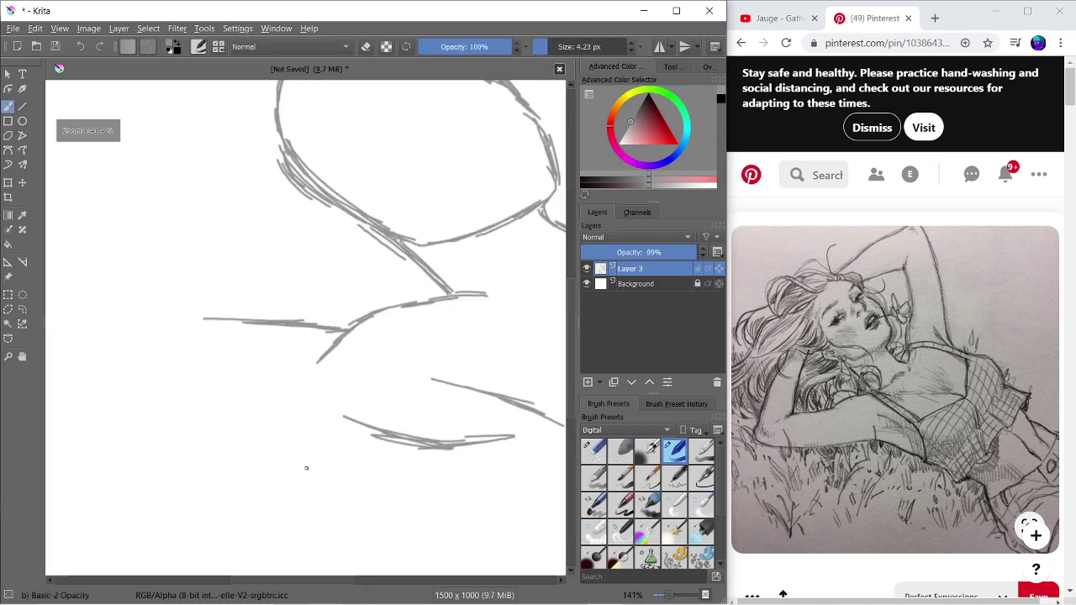
Draw the long bottom body curve and the arm running up the left side
left_click_drag(395, 445, 229, 460)
left_click_drag(336, 363, 204, 378)
left_click_drag(280, 252, 238, 363)
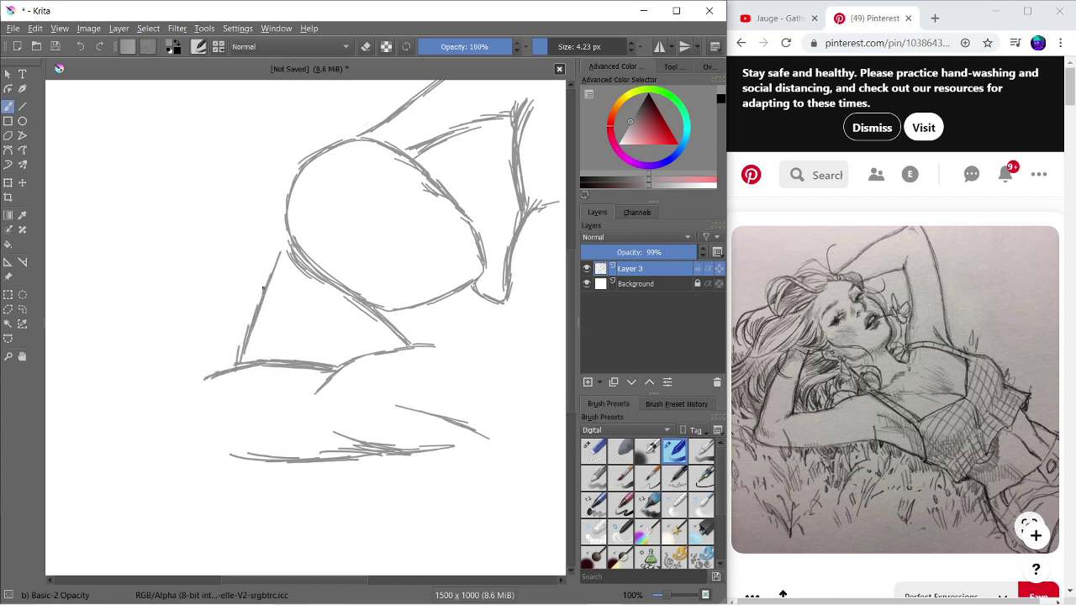
left_click_drag(245, 459, 151, 368)
left_click_drag(135, 427, 265, 202)
mouse_move(245, 340)
left_mouse_down()
mouse_move(239, 362)
mouse_move(436, 336)
left_mouse_up()
Erase the old lower line and add short marks around the body
key("e")
mouse_move(304, 395)
left_mouse_down()
mouse_move(241, 377)
mouse_move(361, 365)
mouse_move(430, 335)
left_mouse_up()
key("e")
left_click_drag(488, 309, 472, 323)
left_click_drag(298, 389, 340, 361)
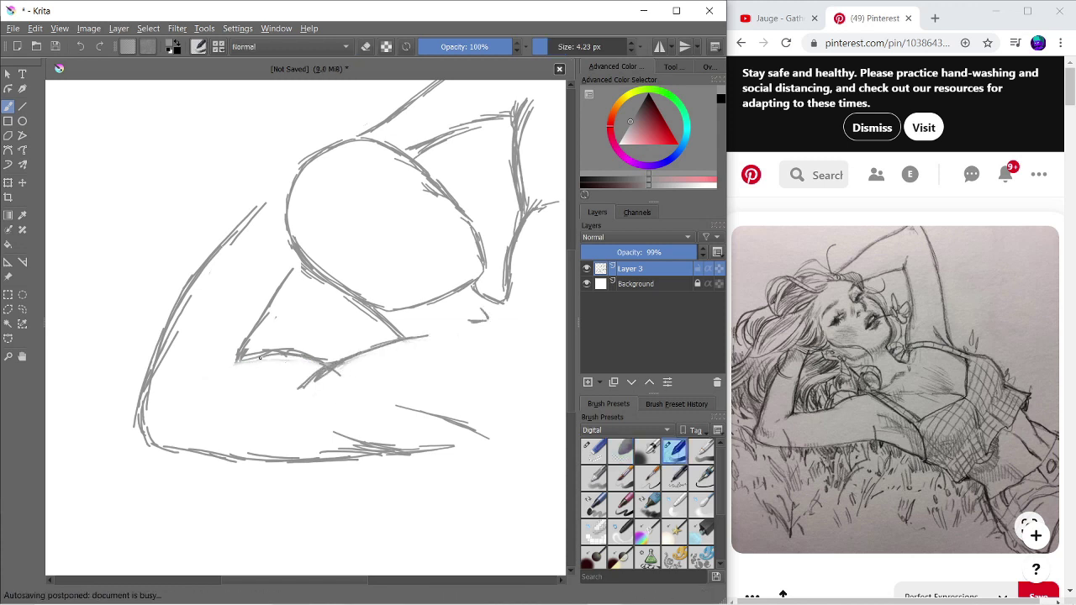
Erase the lower-left base line and part of the arm, then redraw them
key("e")
mouse_move(260, 467)
left_mouse_down()
mouse_move(180, 462)
mouse_move(267, 455)
left_mouse_up()
key("e")
key("e")
mouse_move(162, 347)
left_mouse_down()
mouse_move(224, 238)
mouse_move(331, 432)
left_mouse_up()
key("/")
mouse_move(426, 444)
left_mouse_down()
mouse_move(177, 461)
mouse_move(232, 253)
left_mouse_up()
mouse_move(282, 222)
left_mouse_down()
mouse_move(128, 368)
mouse_move(126, 441)
left_mouse_up()
Rework the folded arm strokes and the lower-left base line
key("/")
left_click_drag(138, 336, 180, 408)
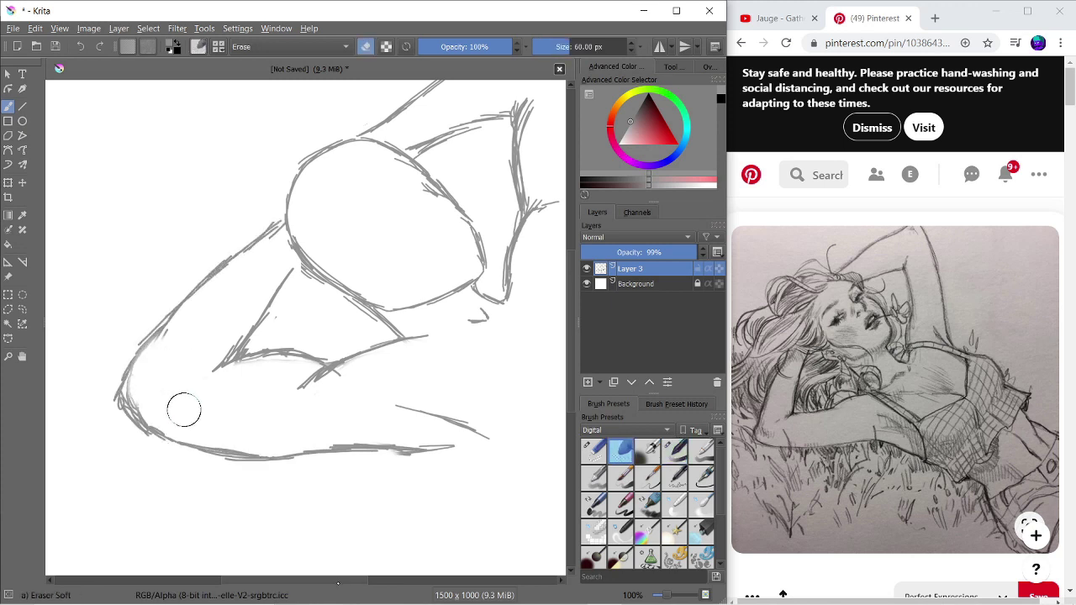
left_click_drag(561, 395, 459, 394)
key("/")
key("/")
left_click_drag(299, 452, 179, 456)
key("/")
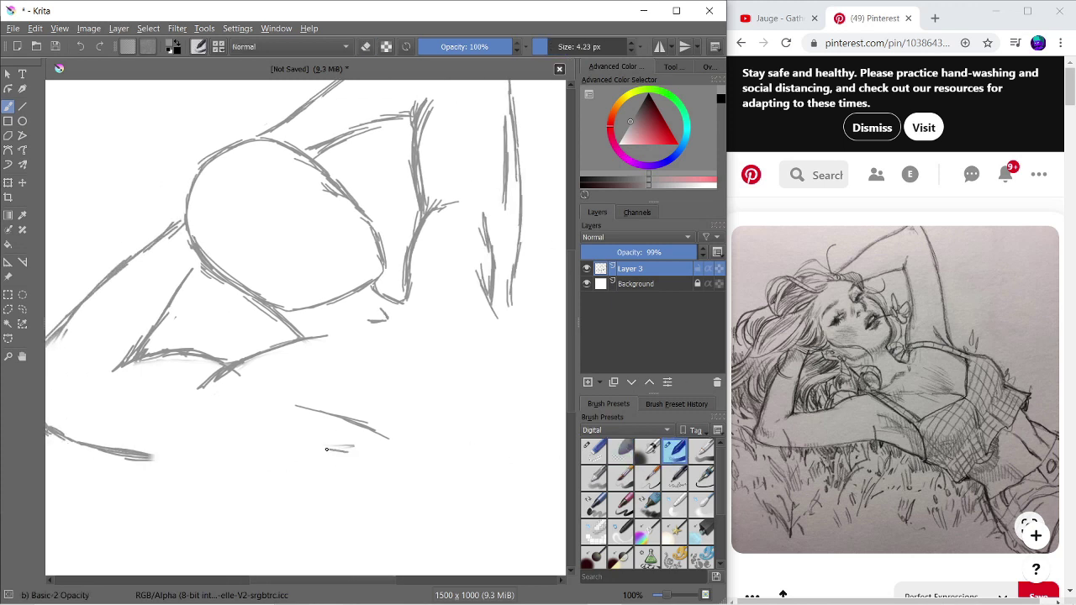
left_click_drag(247, 458, 105, 440)
left_click_drag(193, 447, 67, 420)
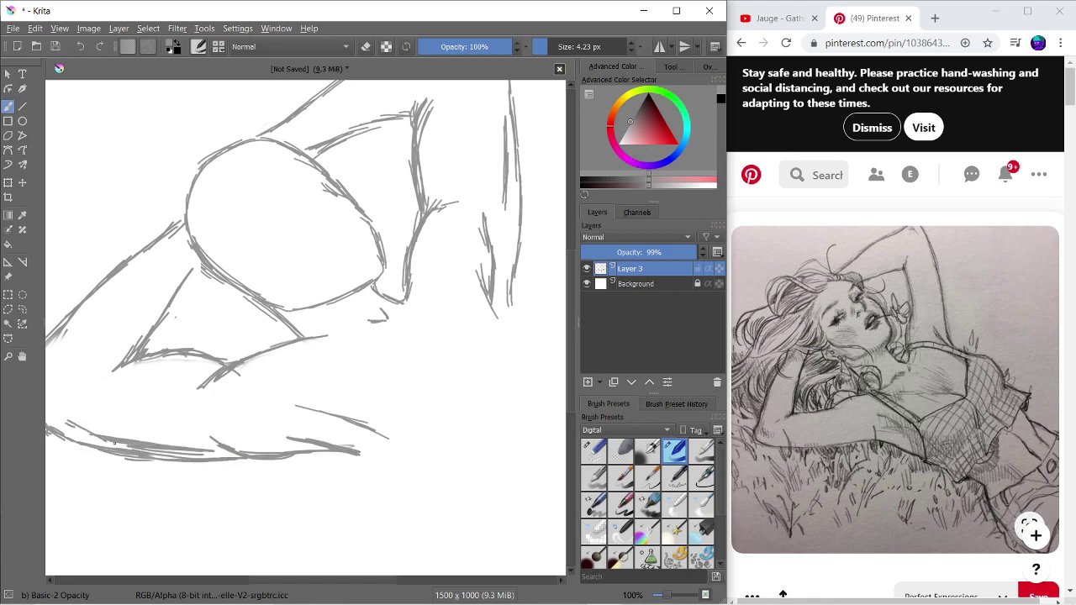
Erase the arc below the body and stray lower-left strokes, adding a short stroke
key("/")
left_click_drag(313, 379, 240, 359)
key("/")
left_click_drag(286, 348, 329, 340)
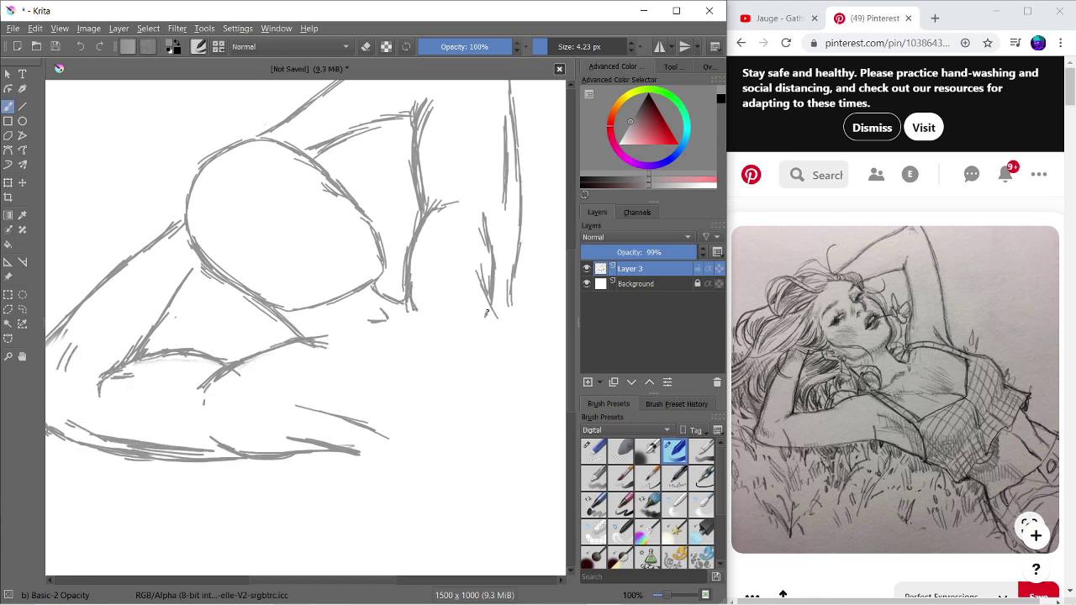
left_click_drag(486, 313, 326, 308)
key("/")
mouse_move(219, 425)
left_mouse_down()
mouse_move(328, 286)
mouse_move(348, 317)
left_mouse_up()
key("/")
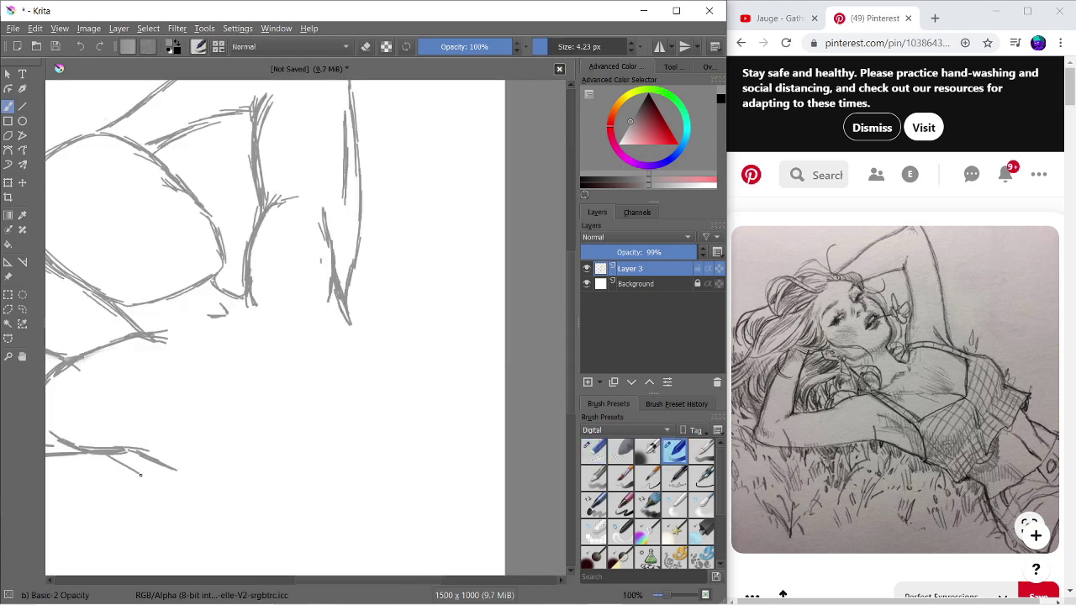
Draw the long lower-left line and the curve along the torso's bottom
left_click_drag(105, 458, 250, 511)
left_click_drag(254, 317, 366, 361)
key("/")
left_click_drag(352, 294, 410, 344)
key("/")
mouse_move(274, 310)
left_mouse_down()
mouse_move(340, 317)
mouse_move(438, 361)
left_mouse_up()
key("ctrl+z")
mouse_move(384, 503)
left_mouse_down()
mouse_move(197, 467)
mouse_move(410, 395)
left_mouse_up()
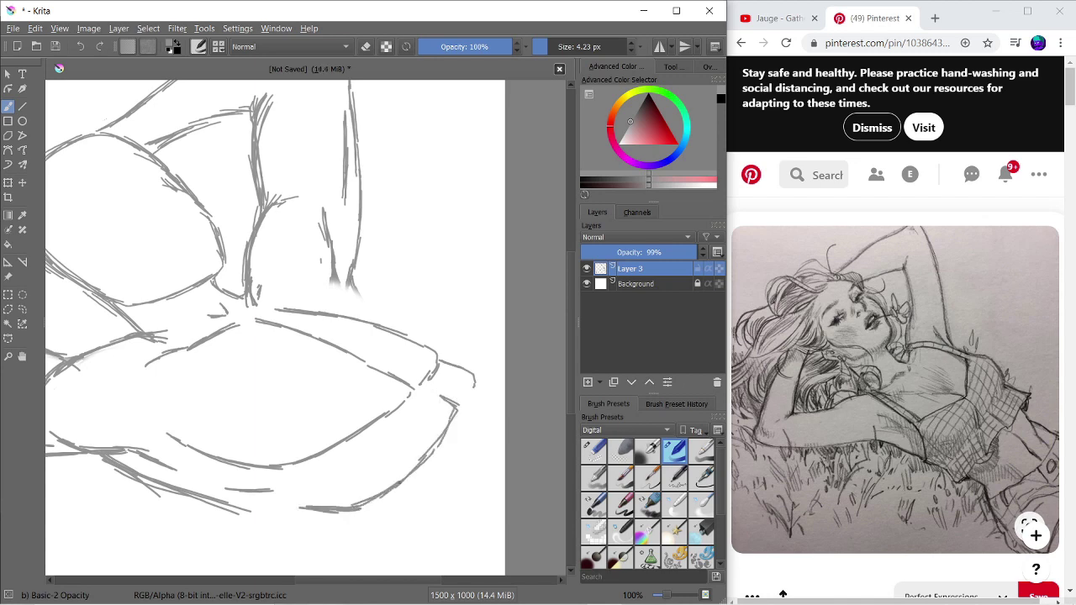
Fade the right-side contour lines and mirror and reposition the whole sketch
key("minus")
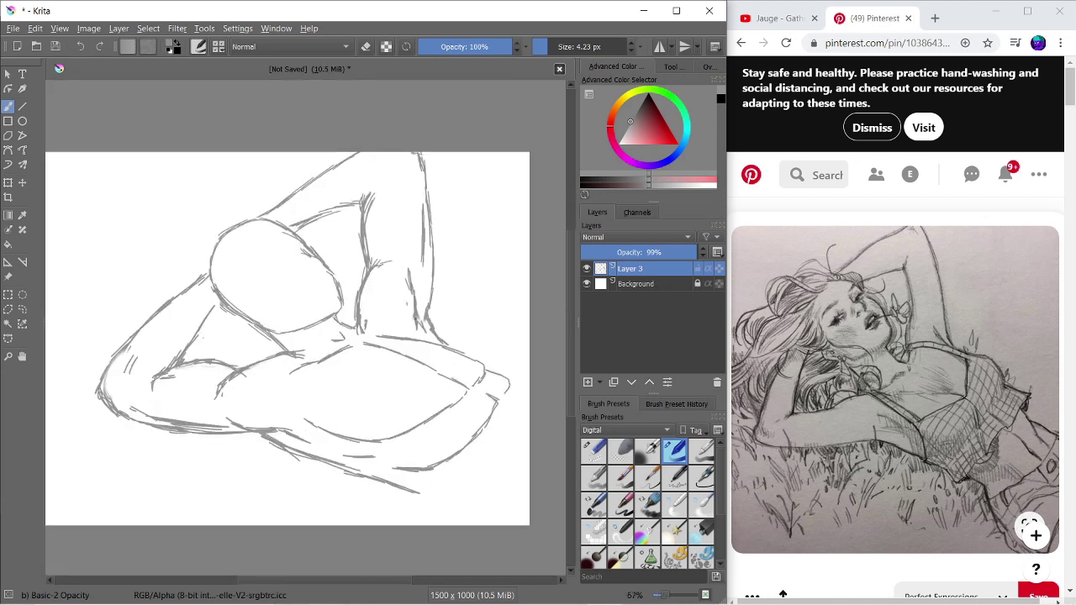
key("e")
mouse_move(384, 355)
left_mouse_down()
mouse_move(437, 352)
mouse_move(429, 357)
left_mouse_up()
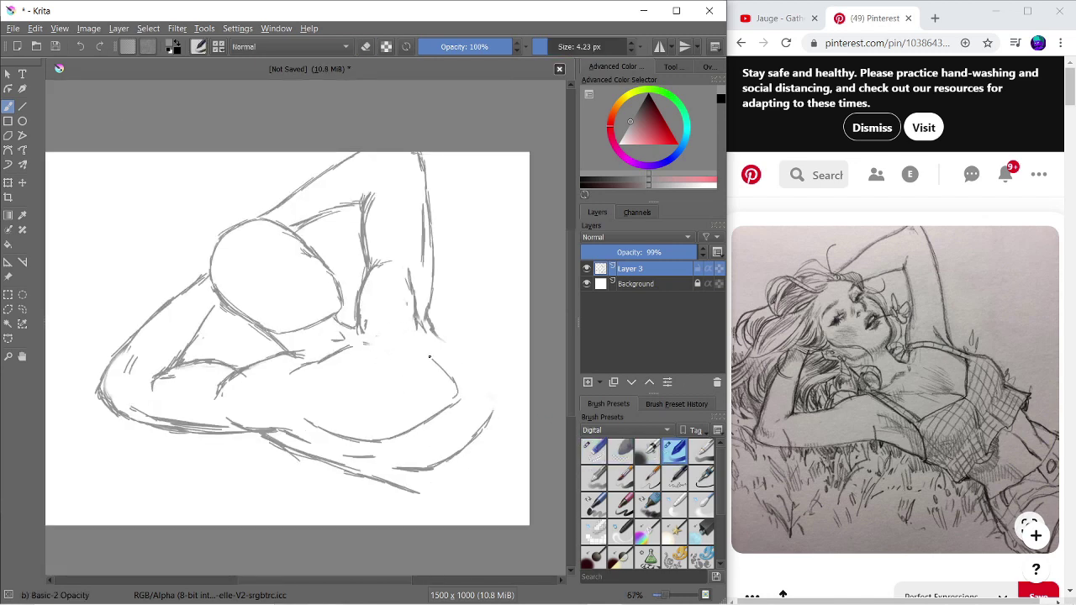
left_click_drag(446, 394, 460, 379)
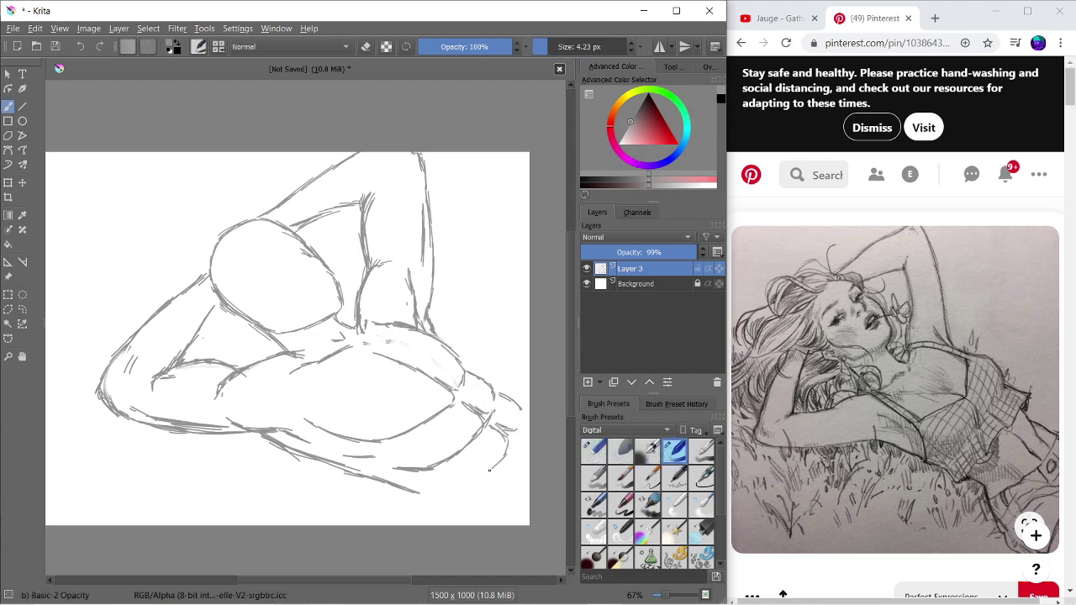
key("ctrl+t")
mouse_move(497, 159)
left_mouse_down()
mouse_move(194, 182)
mouse_move(104, 89)
left_mouse_up()
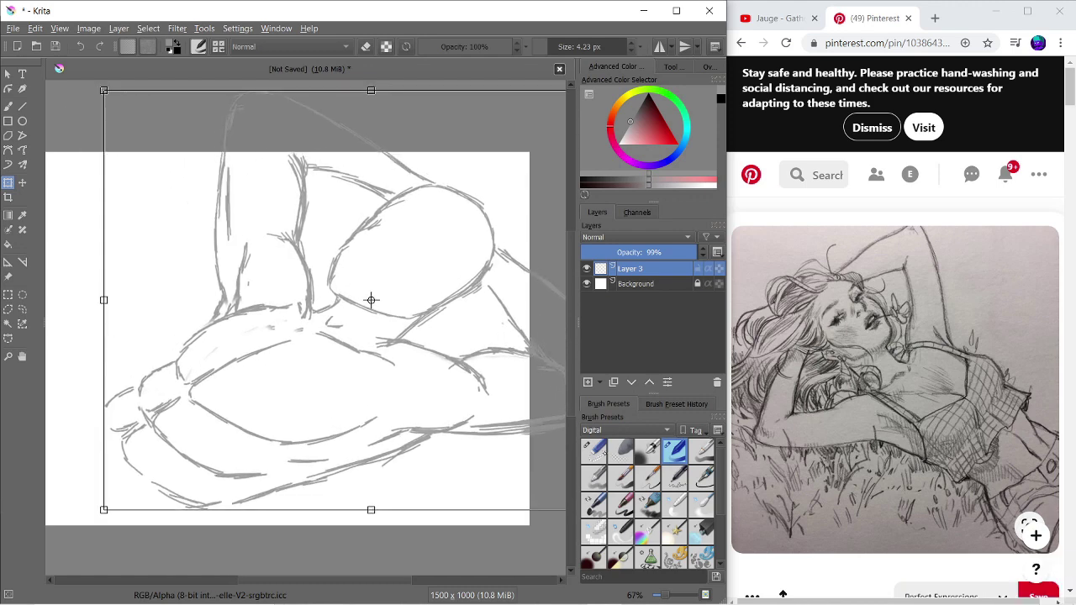
Apply the mirror transform and maximize the Krita window at 100% zoom
left_click(8, 106)
left_click(676, 10)
key("1")
key("/")
key("slash")
key("ctrl+z")
key("ctrl+z")
Sketch thin strokes along the bottom and lower right of the body
left_click_drag(568, 492, 786, 469)
left_click_drag(726, 353, 790, 400)
mouse_move(597, 458)
left_mouse_down()
mouse_move(736, 442)
mouse_move(684, 473)
mouse_move(703, 378)
left_mouse_up()
key("slash")
key("slash")
left_click_drag(615, 491, 803, 479)
left_click_drag(654, 443, 803, 454)
left_click_drag(693, 467, 582, 473)
left_click_drag(682, 458, 629, 428)
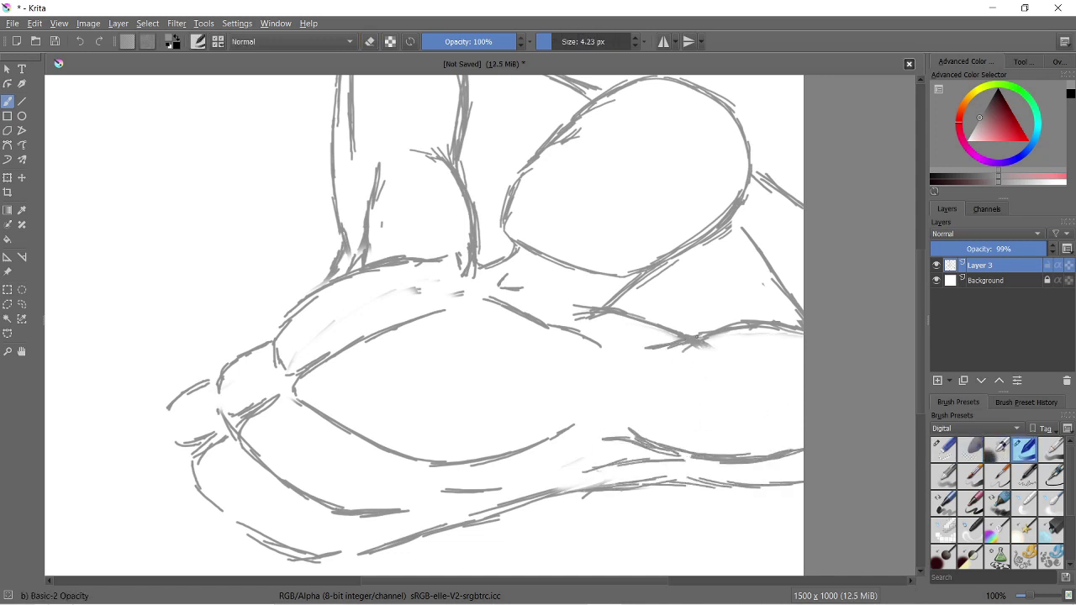
Lasso-copy a section of the sketch, paste it, then move, rotate and enlarge it
left_click(22, 303)
left_click_drag(332, 239, 479, 252)
key("ctrl+c")
key("ctrl+v")
key("ctrl+t")
left_click_drag(397, 324, 615, 290)
mouse_move(714, 252)
left_mouse_down()
mouse_move(721, 372)
mouse_move(737, 325)
left_mouse_up()
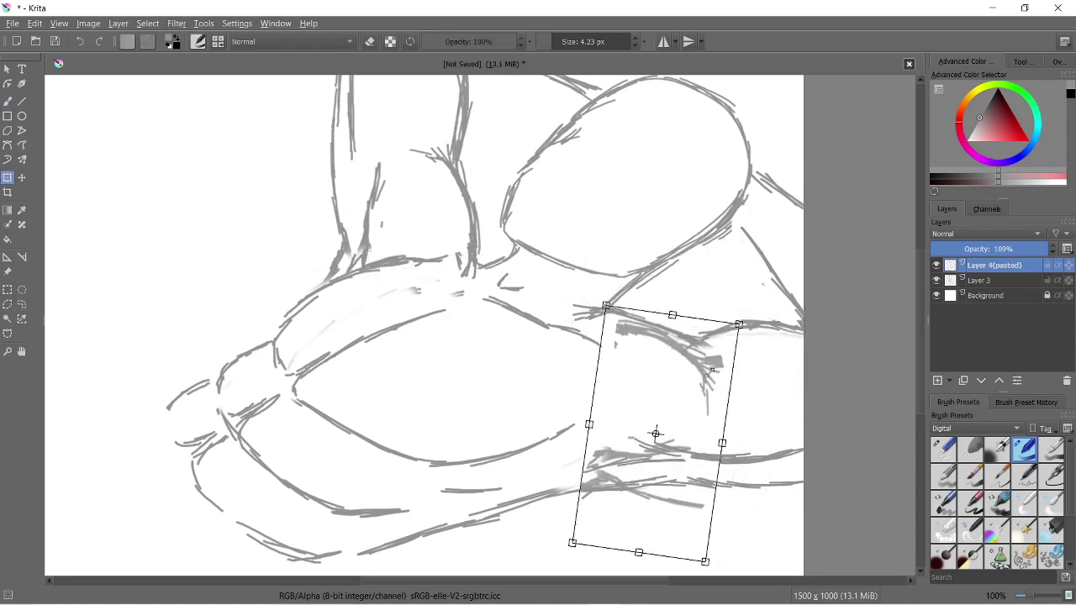
left_click(22, 304)
Erase the pasted section's lower strokes and merge it down into Layer 3 Merged
left_click_drag(580, 403, 715, 546)
key("Delete")
left_click(979, 280)
left_click(969, 450)
key("b")
mouse_move(621, 489)
left_mouse_down()
mouse_move(679, 462)
mouse_move(729, 479)
mouse_move(706, 479)
left_mouse_up()
right_click(987, 266)
left_click(912, 398)
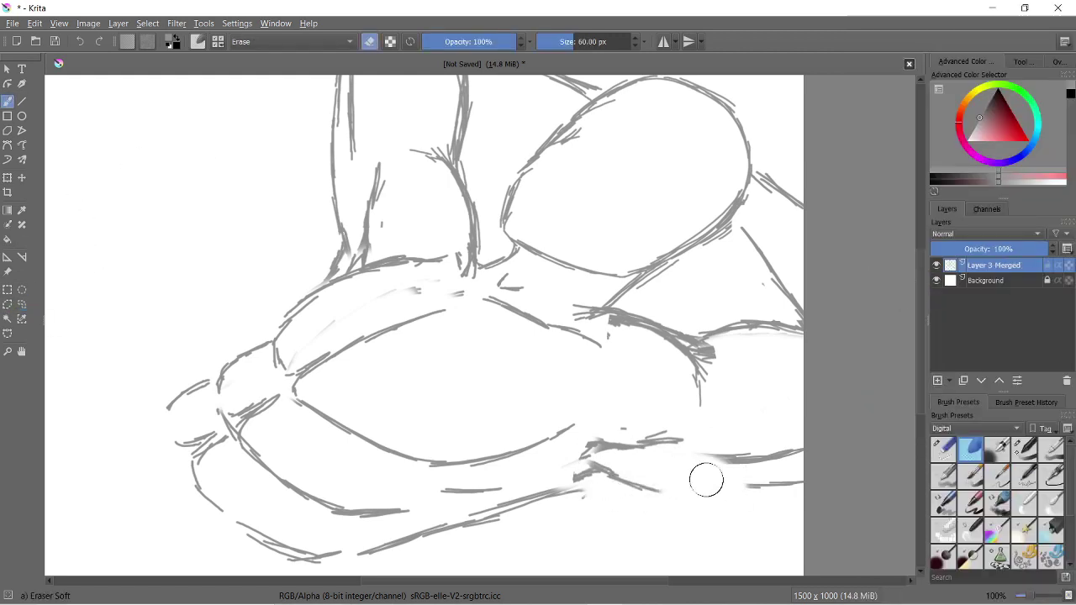
Tidy the lower-right strokes, alternating Eraser Soft and the sketch brush
key("/")
left_click_drag(580, 485, 721, 475)
key("/")
left_click_drag(622, 491, 768, 487)
key("/")
left_click_drag(798, 453, 691, 473)
left_click_drag(613, 481, 717, 472)
left_click_drag(636, 456, 704, 443)
mouse_move(655, 447)
left_mouse_down()
mouse_move(733, 425)
mouse_move(777, 452)
left_mouse_up()
key("slash")
mouse_move(712, 357)
left_mouse_down()
mouse_move(600, 312)
mouse_move(746, 357)
left_mouse_up()
key("slash")
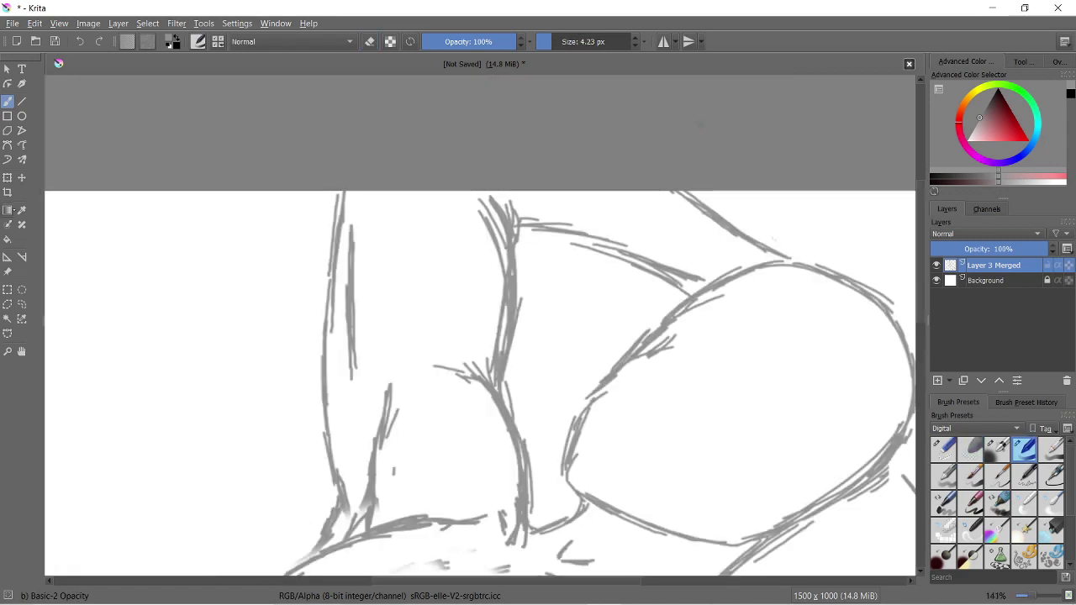
Select the arm area and resize it with the Transform tool
mouse_move(273, 496)
left_mouse_down()
mouse_move(545, 468)
mouse_move(273, 496)
left_mouse_up()
key("ctrl+t")
left_click_drag(811, 192, 775, 212)
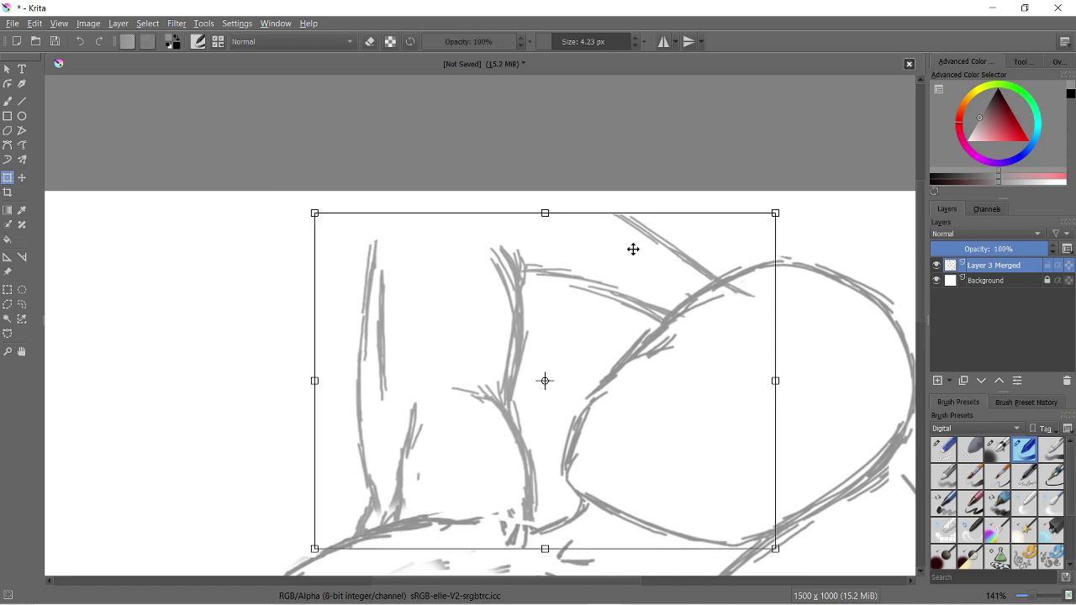
Undo the sketch resize, zoom in on the figure, and apply the pending transform
key("b")
key("minus")
key("minus")
key("ctrl+z")
key("plus")
key("plus")
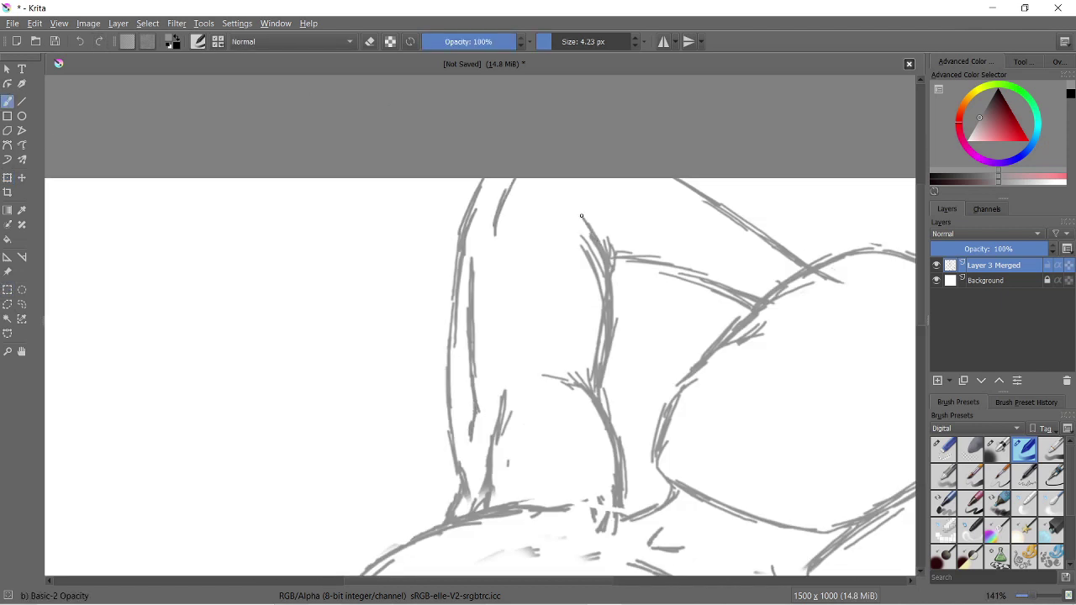
mouse_move(580, 216)
left_mouse_down()
mouse_move(569, 300)
mouse_move(486, 340)
left_mouse_up()
key("e")
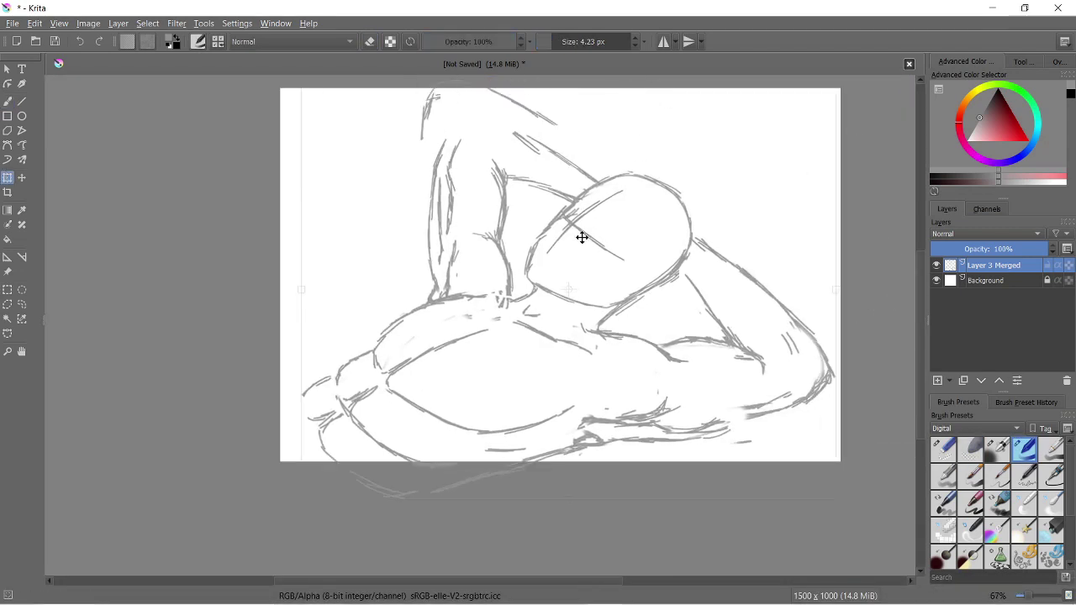
key("Return")
key("b")
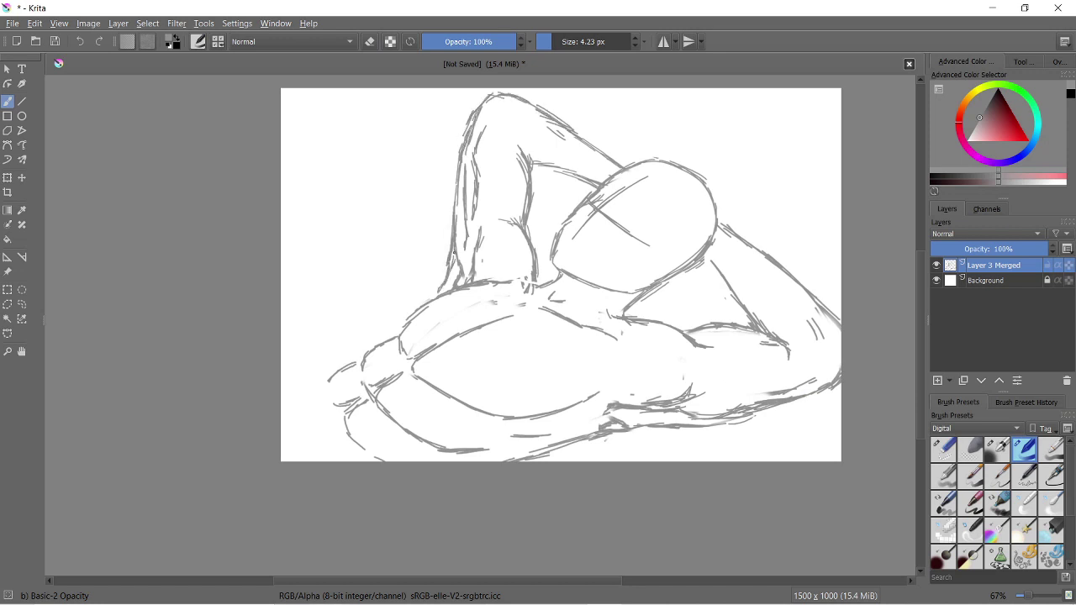
Erase stray lines mid-figure and at the lower left, and add a stroke beside the head
key("e")
left_click_drag(475, 282, 451, 237)
key("e")
left_click_drag(462, 168, 454, 244)
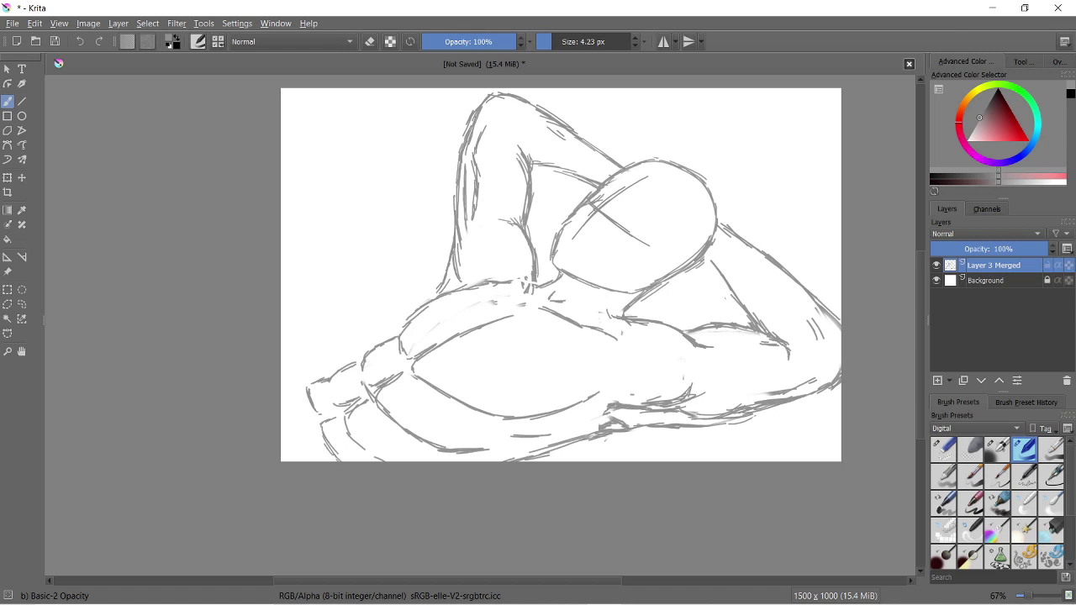
key("e")
left_click_drag(312, 384, 314, 394)
key("e")
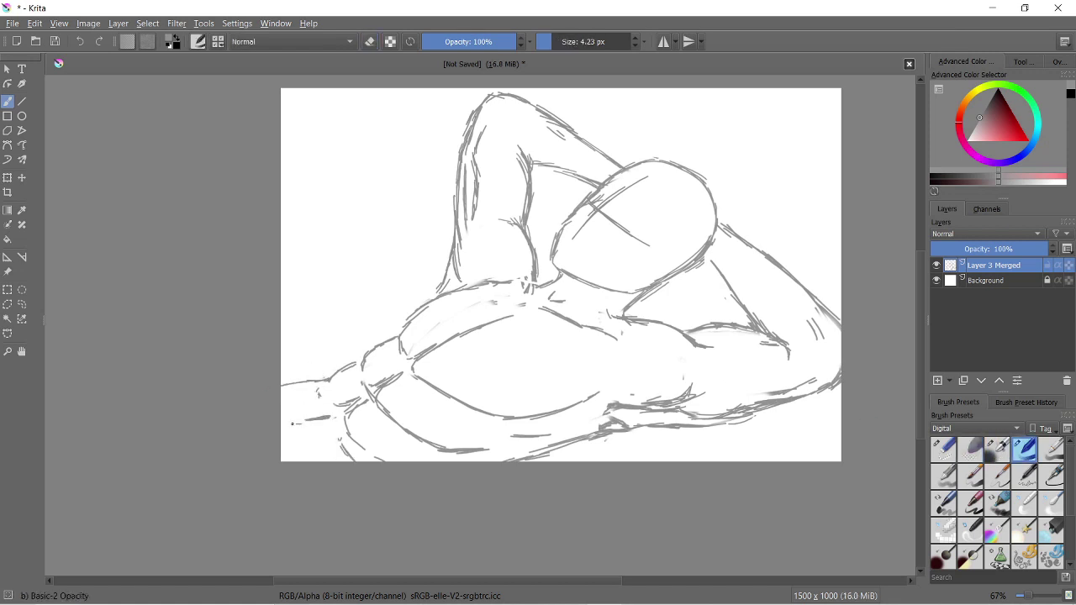
Rotate and shift the whole sketch layer right, comparing before and after, and keep it
key("ctrl+t")
mouse_move(793, 180)
left_mouse_down()
mouse_move(751, 319)
mouse_move(729, 296)
mouse_move(798, 311)
left_mouse_up()
left_click(7, 101)
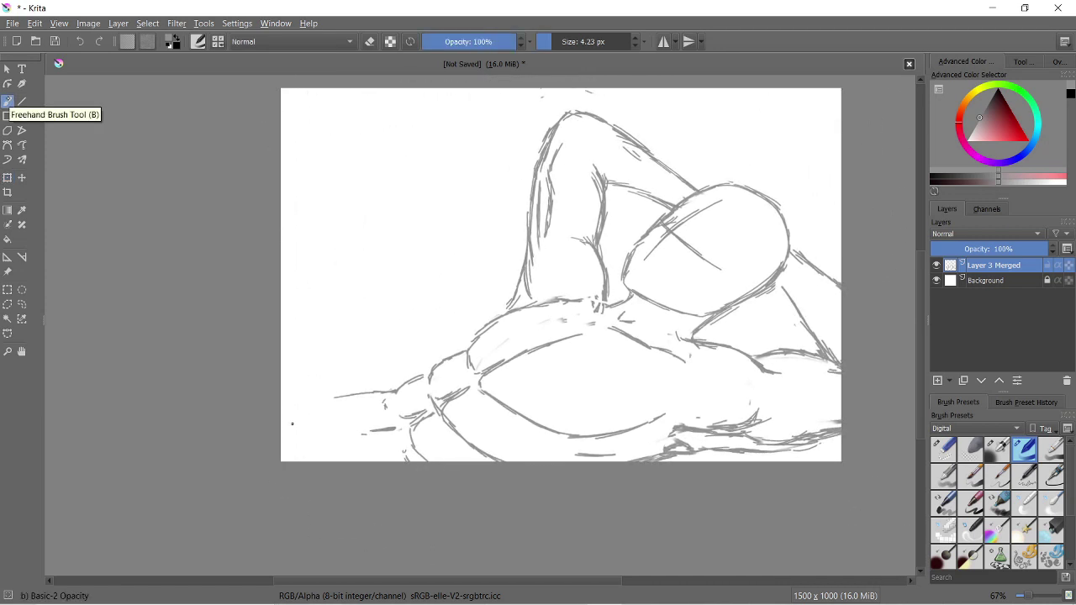
key("ctrl+z")
key("ctrl+shift+z")
key("ctrl+z")
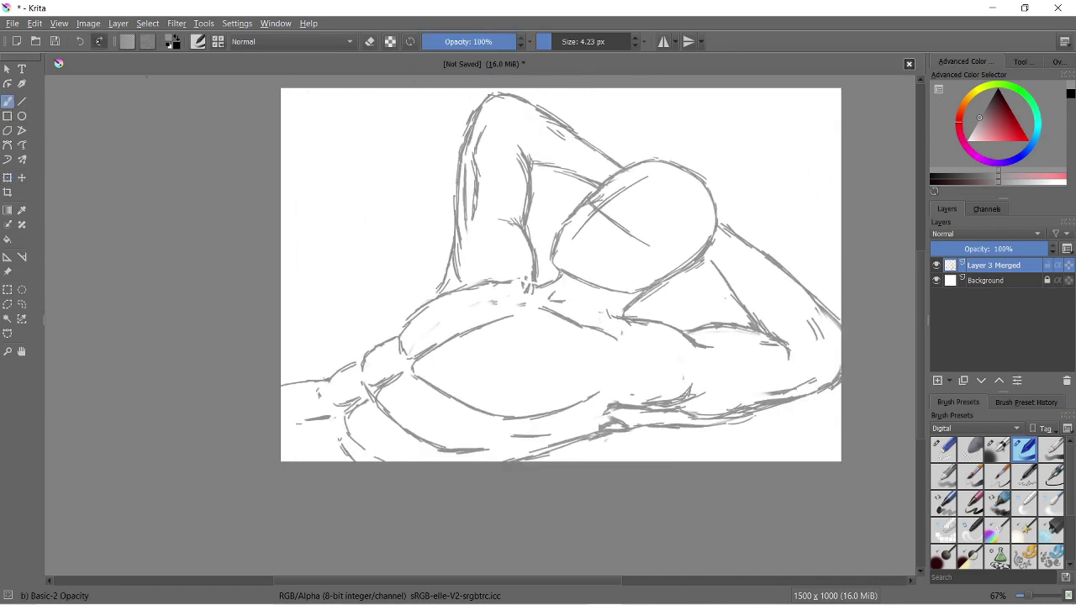
key("ctrl+shift+z")
Clean up the stray lower-left strokes with the eraser
key("e")
mouse_move(444, 389)
left_mouse_down()
mouse_move(401, 413)
mouse_move(492, 448)
left_mouse_up()
key("/")
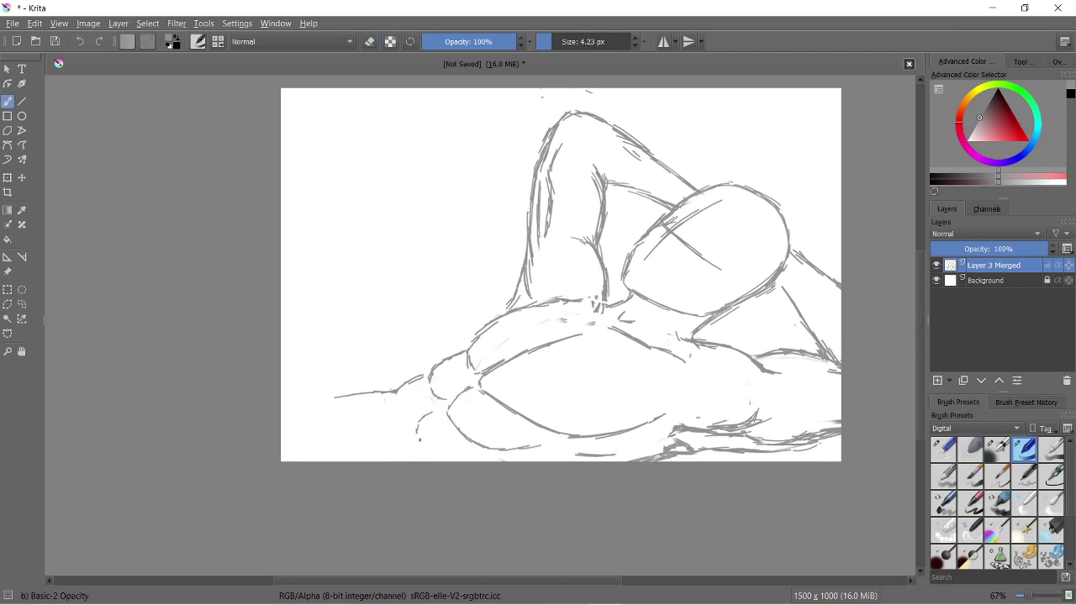
key("ctrl+z")
key("ctrl+z")
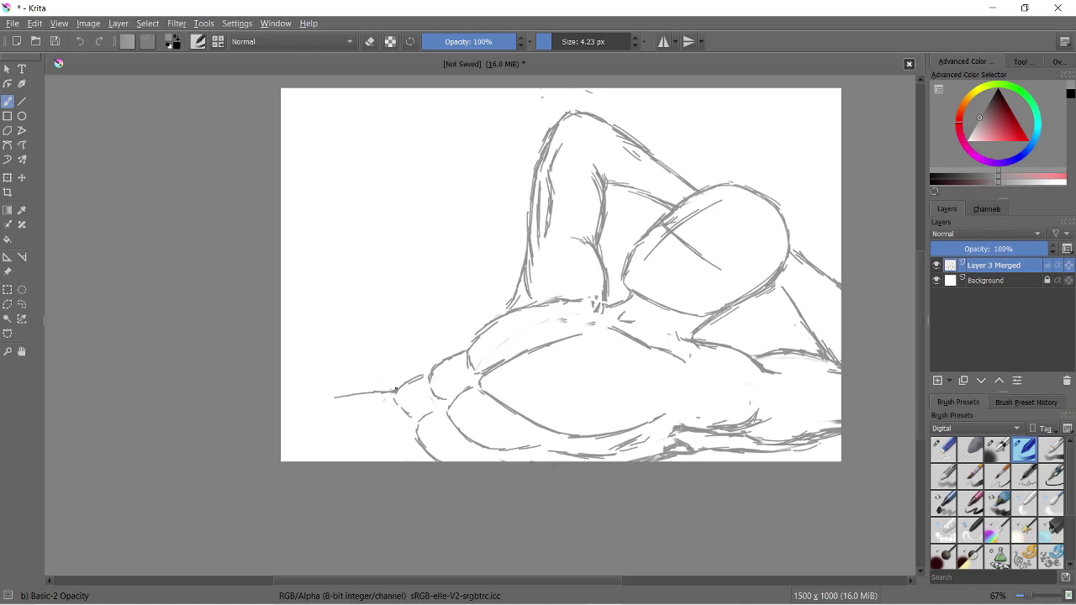
key("/")
left_click_drag(328, 393, 295, 406)
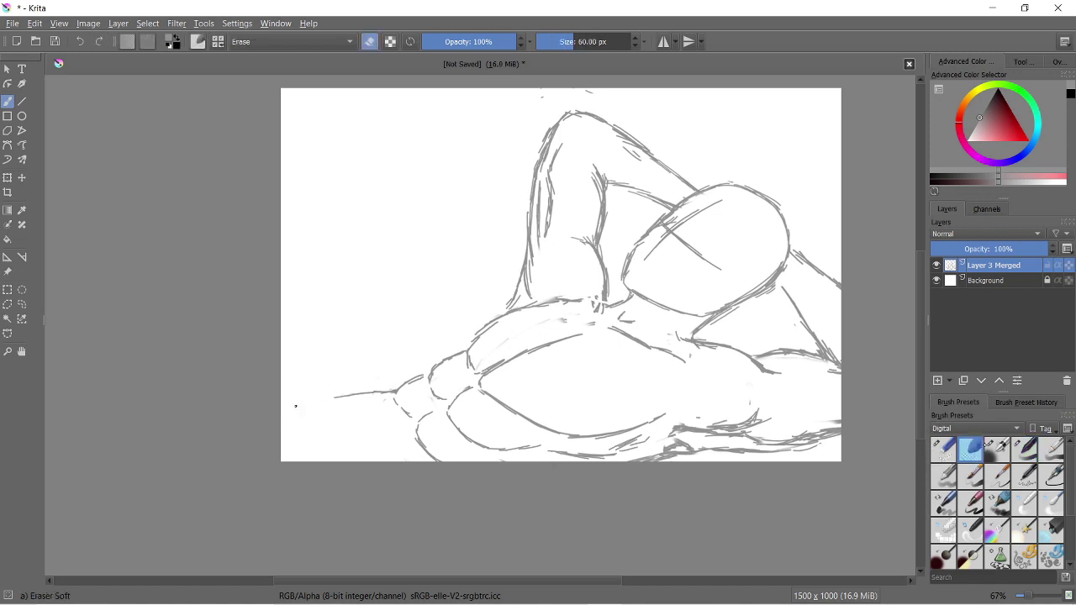
Add a new inking layer and try dark lines for the block around the head
key("period")
key("Insert")
key("k")
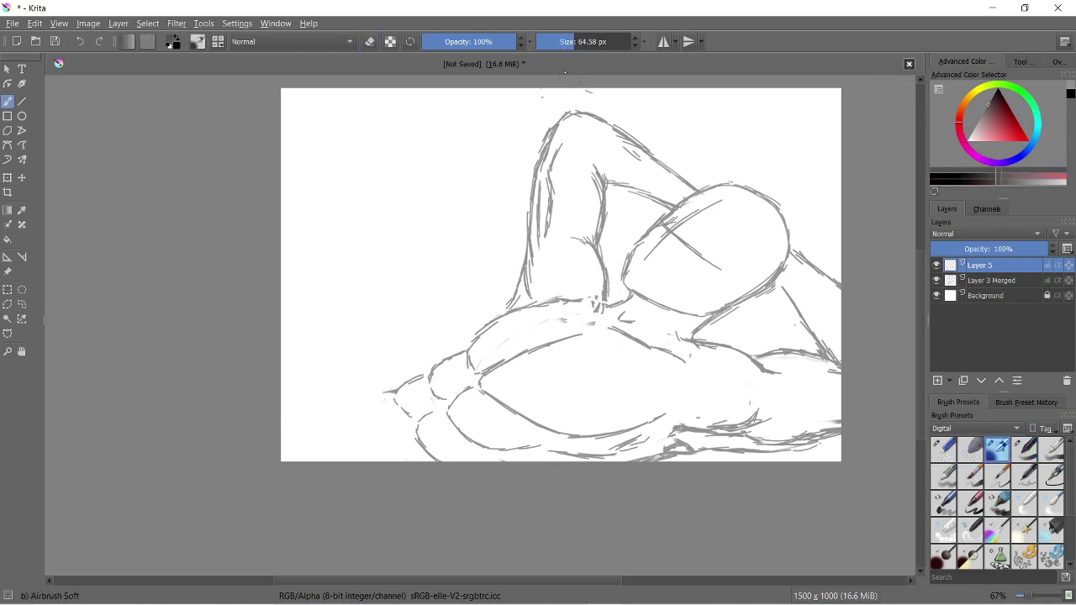
left_click_drag(605, 252, 653, 316)
left_click_drag(614, 225, 689, 155)
mouse_move(608, 250)
left_mouse_down()
mouse_move(673, 160)
mouse_move(687, 157)
left_mouse_up()
left_click_drag(605, 250, 664, 333)
mouse_move(672, 334)
left_mouse_down()
mouse_move(727, 294)
mouse_move(838, 261)
left_mouse_up()
key("ctrl+z")
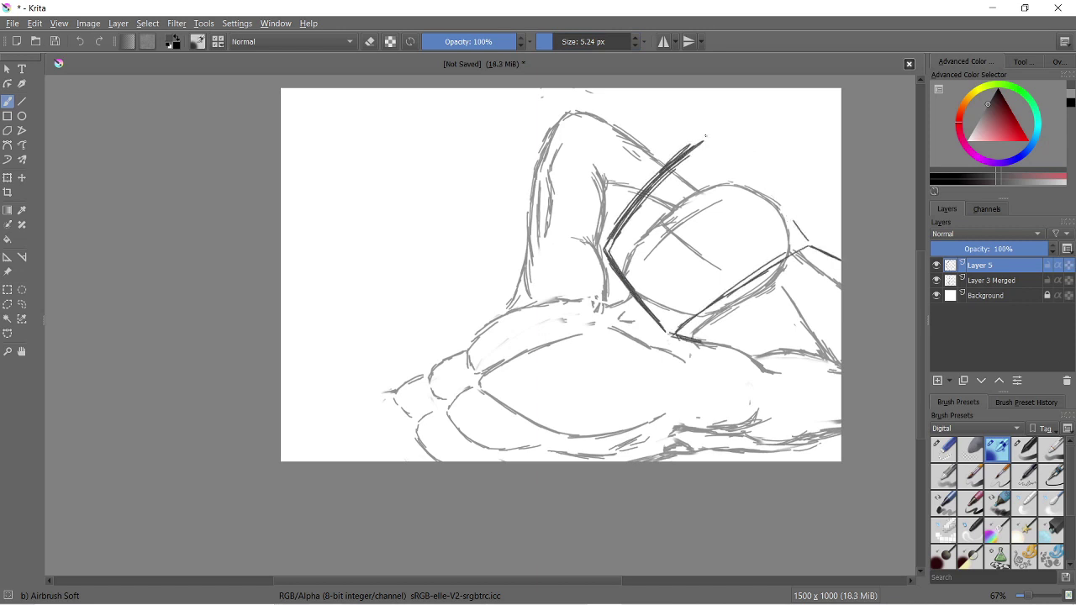
key("ctrl+z")
key("ctrl+z")
key("ctrl+z")
Redraw the head block edges, then undo the dark strokes and switch to the thin pen
left_click_drag(610, 253, 679, 197)
left_click_drag(608, 257, 716, 166)
left_click_drag(697, 340, 834, 269)
left_click_drag(829, 258, 747, 156)
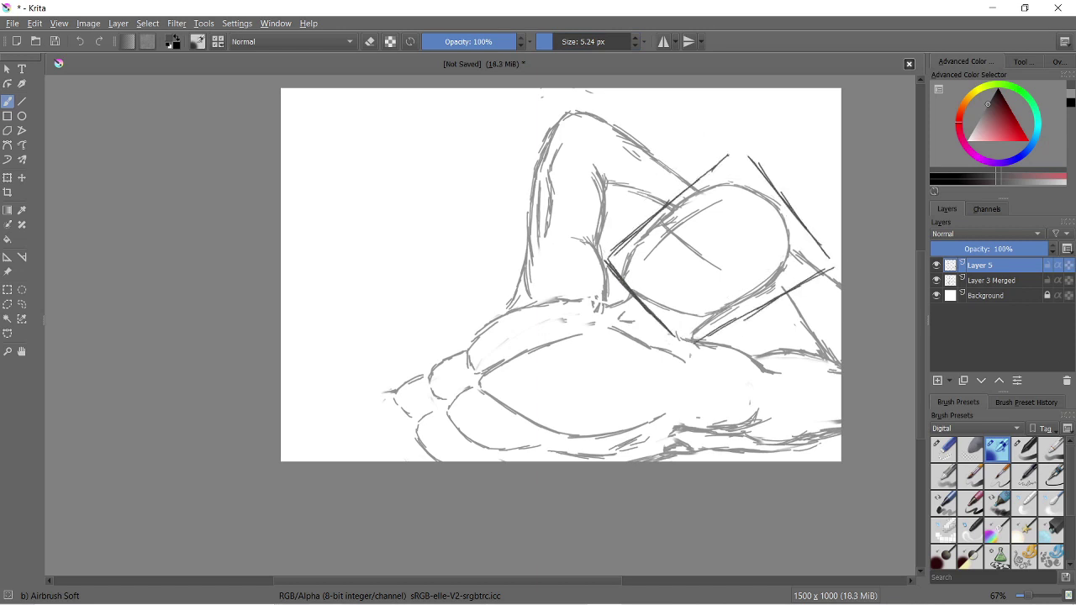
key("ctrl+z")
key("ctrl+z")
key("ctrl+z")
key("ctrl+z")
key("ctrl+z")
left_click(1023, 448)
key("ctrl+z")
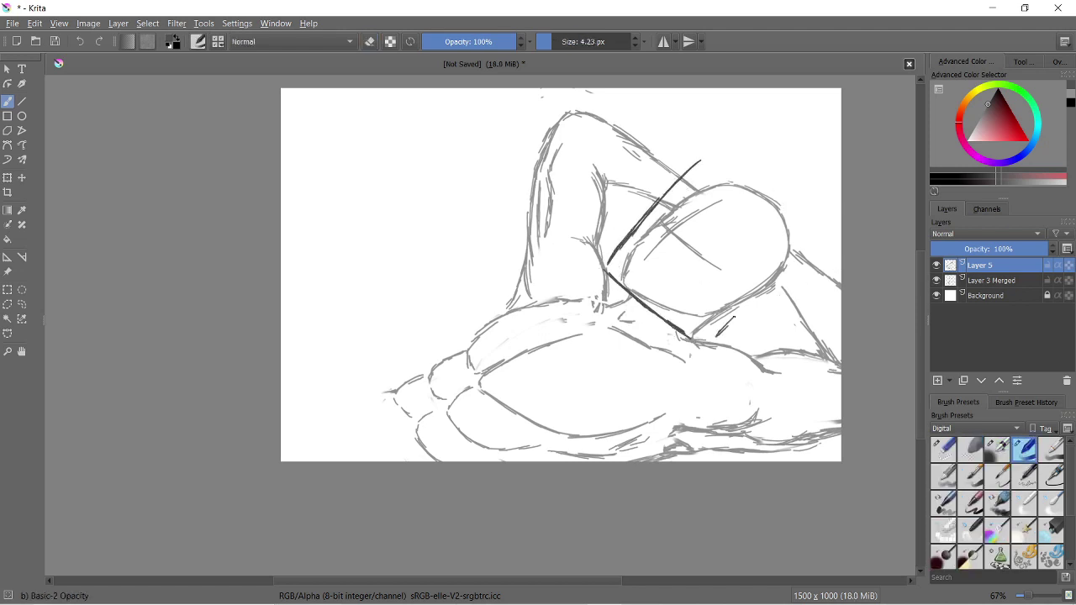
key("ctrl+z")
key("ctrl+z")
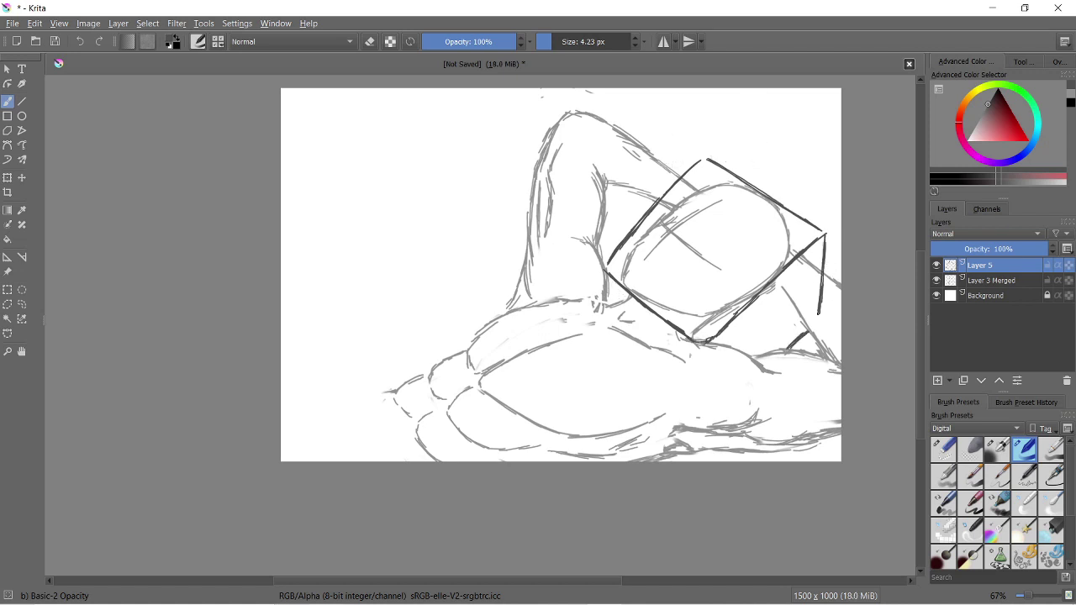
Ink the hip curve, the body's lower edge, and the right edge of the head block
scroll(727, 353, "up", 3)
left_click_drag(605, 328, 899, 425)
left_click_drag(290, 201, 46, 262)
scroll(541, 168, "down", 1)
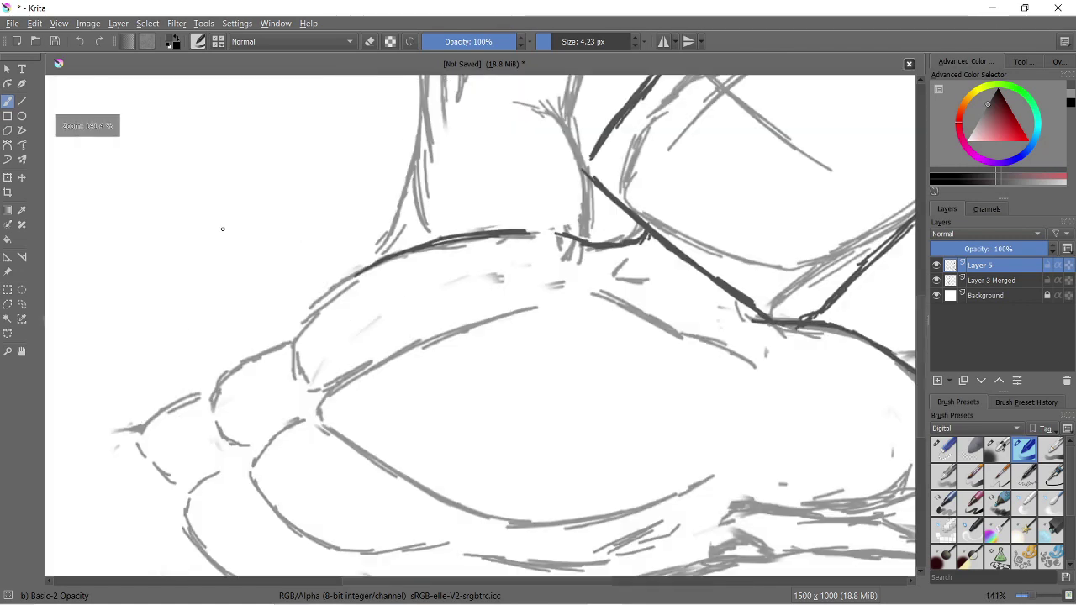
left_click_drag(517, 266, 739, 185)
mouse_move(523, 268)
left_mouse_down()
mouse_move(531, 307)
mouse_move(840, 370)
mouse_move(912, 356)
left_mouse_up()
left_click_drag(886, 361, 612, 360)
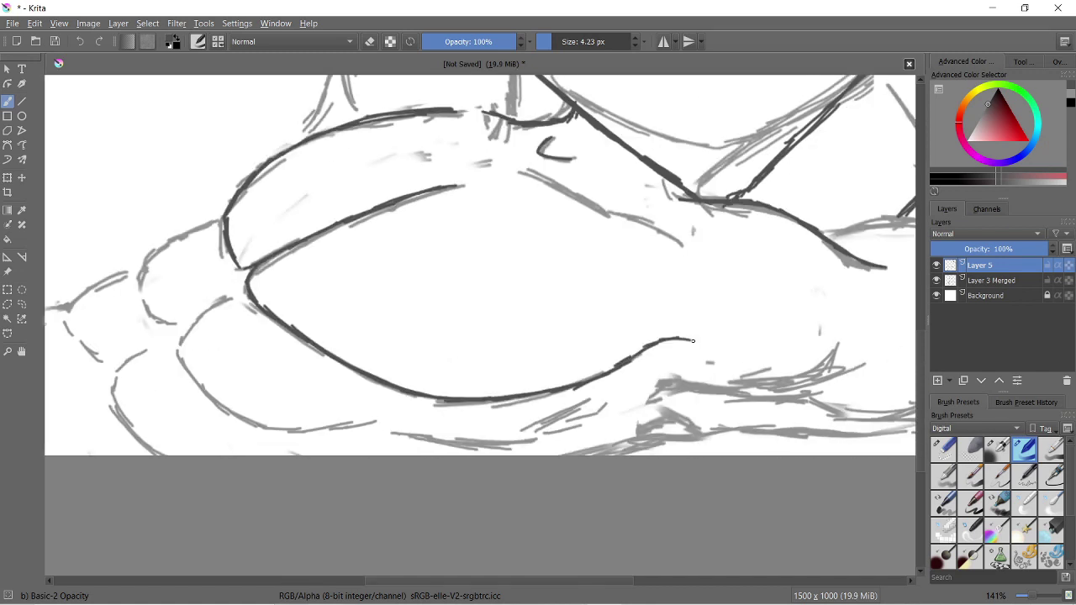
left_click_drag(689, 261, 534, 170)
left_click_drag(840, 337, 573, 337)
mouse_move(455, 232)
left_mouse_down()
mouse_move(555, 215)
mouse_move(650, 254)
left_mouse_up()
mouse_move(650, 255)
left_mouse_down()
mouse_move(580, 179)
mouse_move(515, 74)
left_mouse_up()
left_click_drag(638, 336, 587, 336)
Erase a stray line near the head block and ink the curves along the body's bottom
scroll(321, 326, "up", 3)
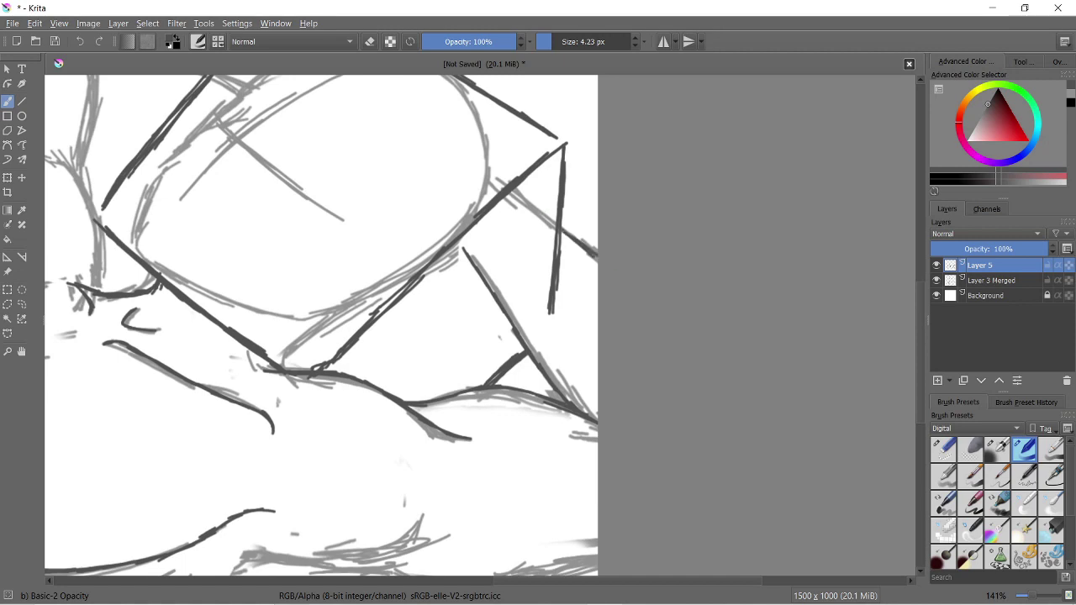
key("slash")
mouse_move(467, 252)
left_mouse_down()
mouse_move(497, 331)
mouse_move(531, 353)
left_mouse_up()
scroll(838, 279, "down", 4)
scroll(838, 278, "up", 2)
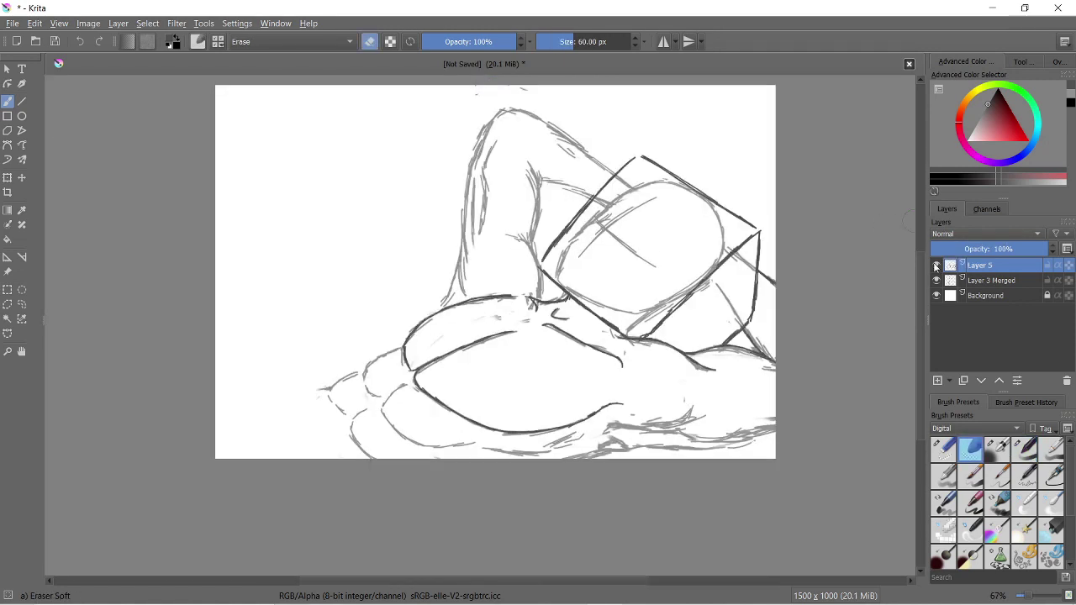
scroll(809, 300, "up", 3)
key("slash")
left_click_drag(284, 488, 602, 457)
mouse_move(417, 494)
left_mouse_down()
mouse_move(575, 526)
mouse_move(776, 507)
left_mouse_up()
mouse_move(271, 558)
left_mouse_down()
mouse_move(527, 546)
mouse_move(790, 508)
left_mouse_up()
scroll(790, 508, "down", 3)
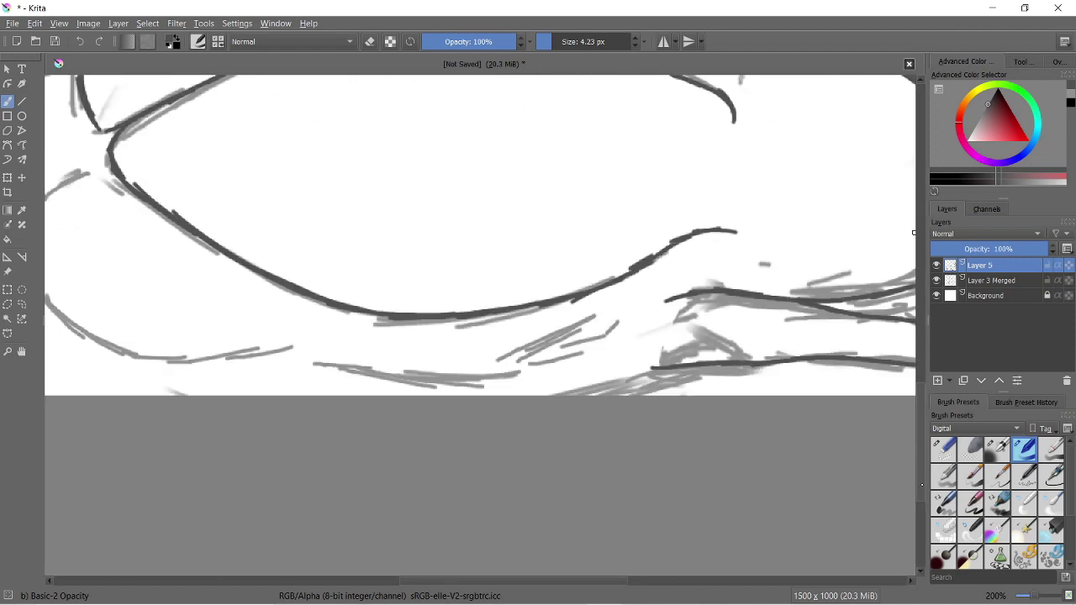
Ink the lower-left body curves, erasing their overshooting ends
left_click_drag(296, 345, 51, 306)
left_click_drag(301, 168, 233, 220)
left_click_drag(168, 132, 227, 210)
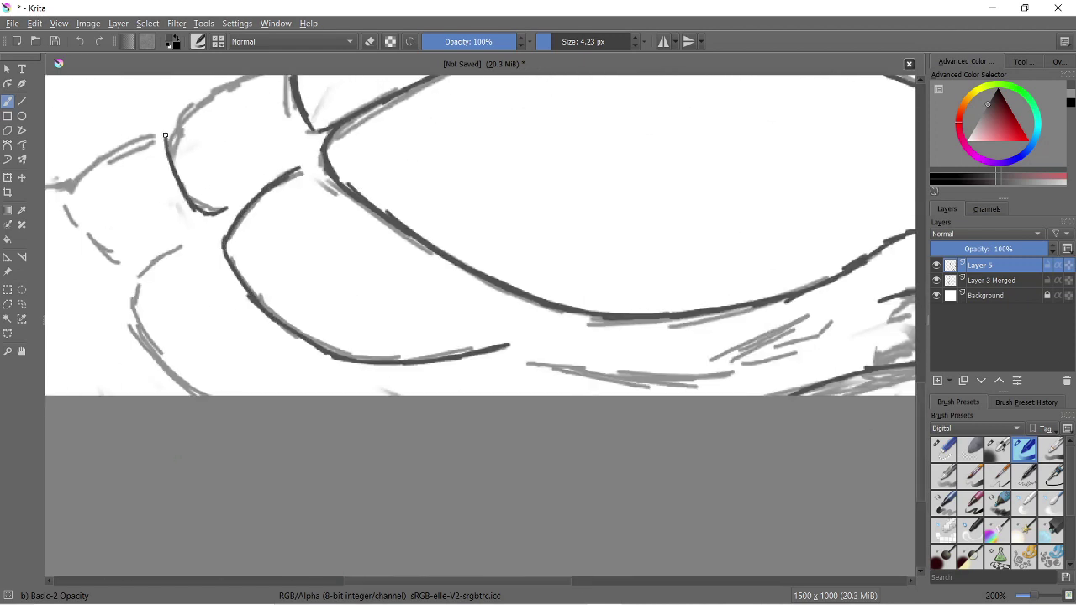
left_click_drag(224, 84, 161, 143)
scroll(252, 210, "up", 3)
left_click_drag(300, 175, 200, 227)
mouse_move(165, 259)
left_mouse_down()
mouse_move(61, 325)
mouse_move(117, 393)
left_mouse_up()
mouse_move(193, 370)
left_mouse_down()
mouse_move(131, 454)
mouse_move(193, 526)
left_mouse_up()
left_click_drag(135, 387, 103, 419)
left_click(969, 450)
left_click_drag(227, 295, 113, 368)
key("slash")
left_click_drag(165, 265, 188, 338)
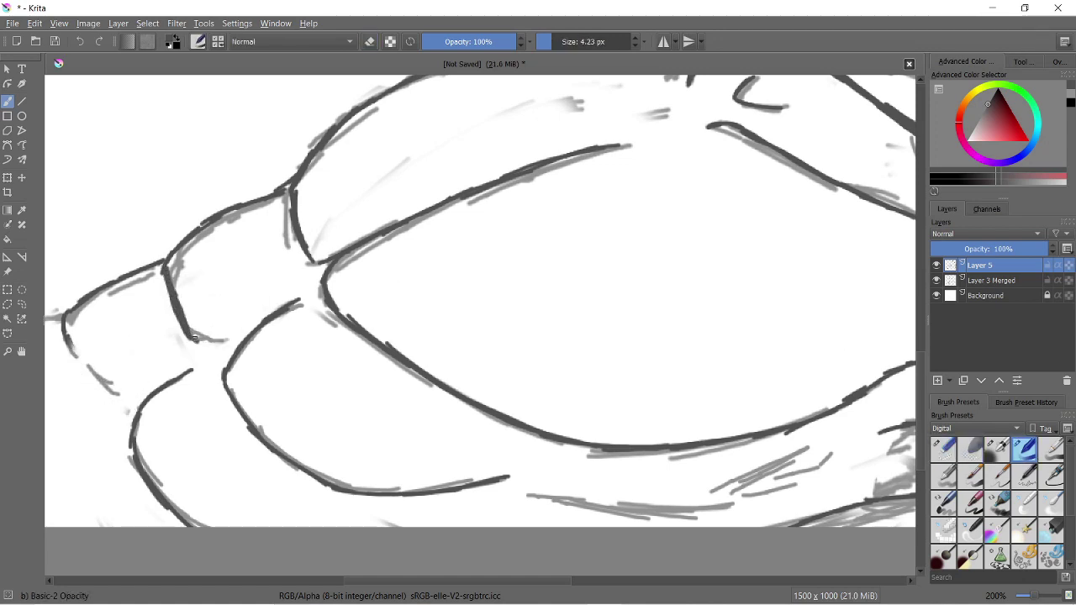
Ink the left end of the legs and the lines beside and toward the head block
scroll(153, 384, "left", 10)
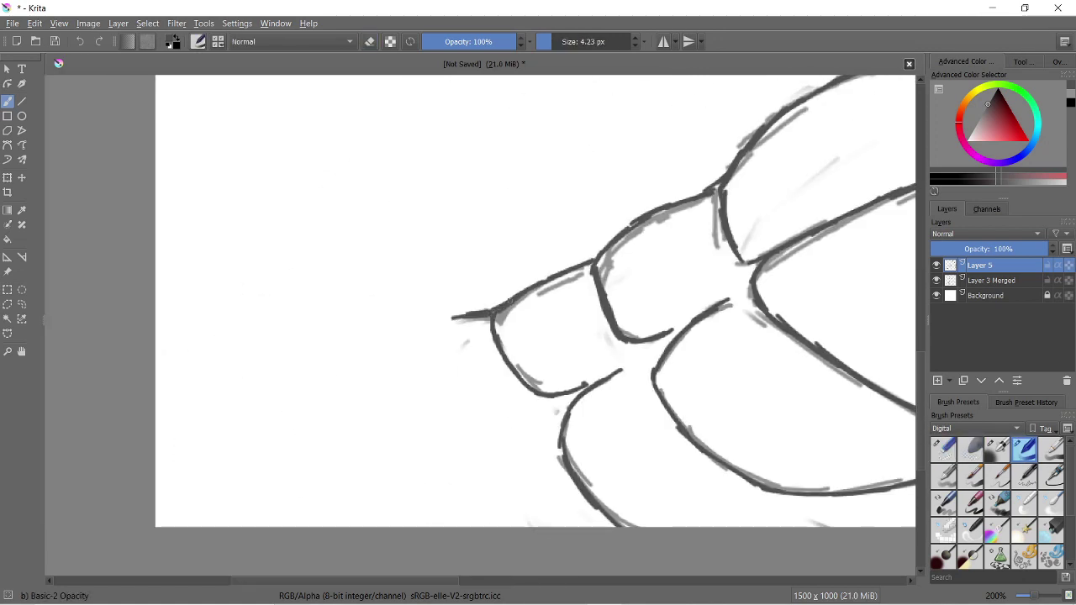
scroll(508, 300, "right", 10)
scroll(508, 300, "up", 3)
mouse_move(346, 454)
left_mouse_down()
mouse_move(332, 324)
mouse_move(240, 256)
left_mouse_up()
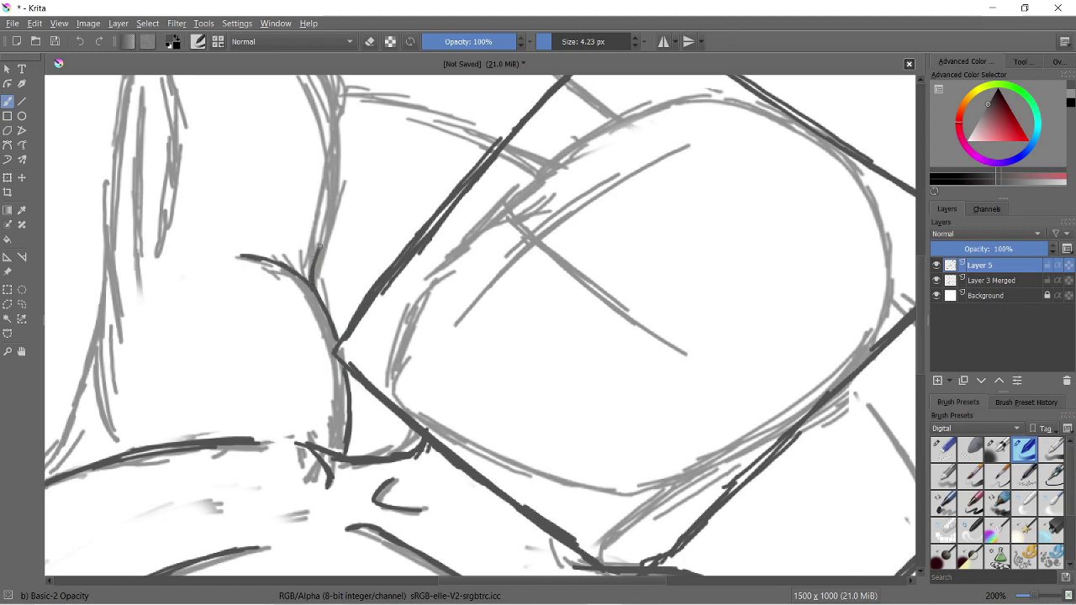
left_click_drag(313, 265, 336, 138)
scroll(336, 139, "up", 3)
left_click_drag(328, 222, 499, 273)
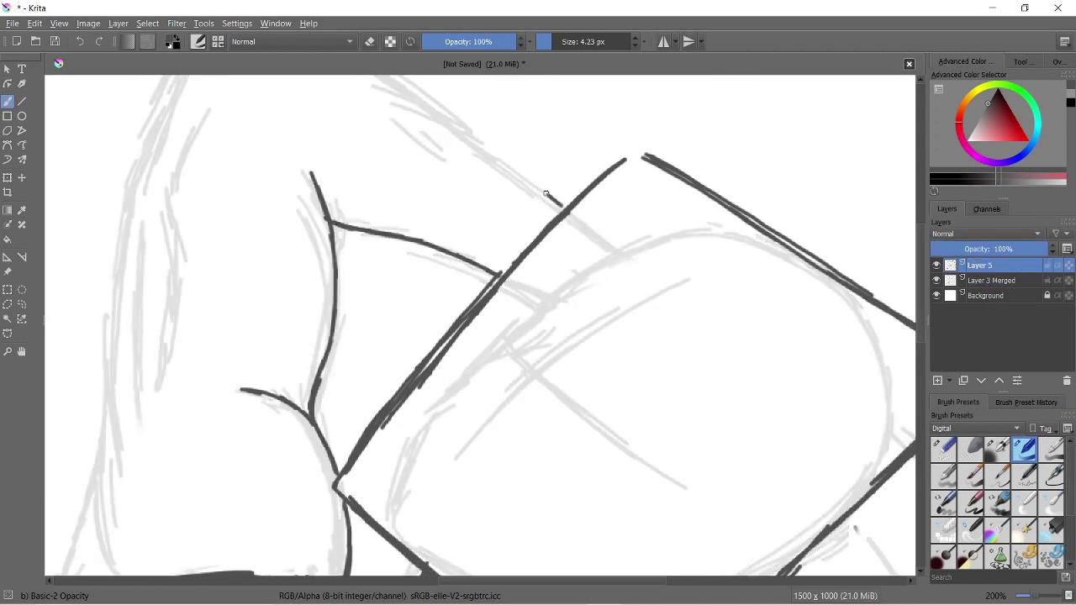
left_click_drag(563, 206, 465, 123)
scroll(465, 122, "up", 3)
mouse_move(483, 281)
left_mouse_down()
mouse_move(272, 155)
mouse_move(156, 300)
mouse_move(105, 573)
left_mouse_up()
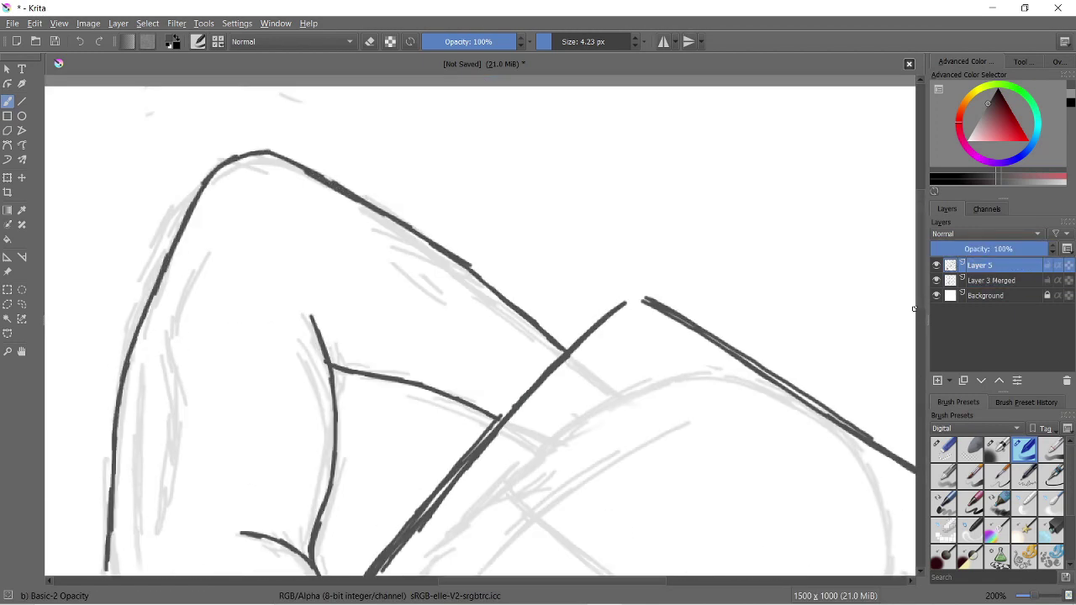
scroll(105, 572, "down", 3)
Ink the raised arm, redrawing the long arm line more cleanly
left_click_drag(437, 332, 380, 486)
left_click_drag(444, 370, 447, 437)
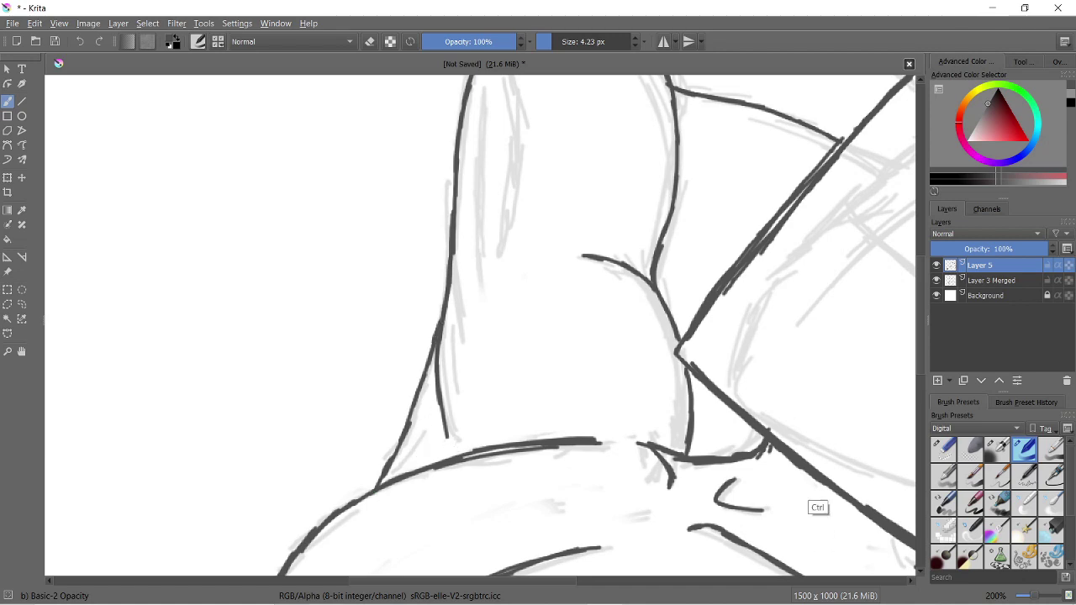
key("ctrl+z")
left_click_drag(403, 473, 436, 389)
scroll(484, 182, "down", 5)
scroll(483, 182, "up", 3)
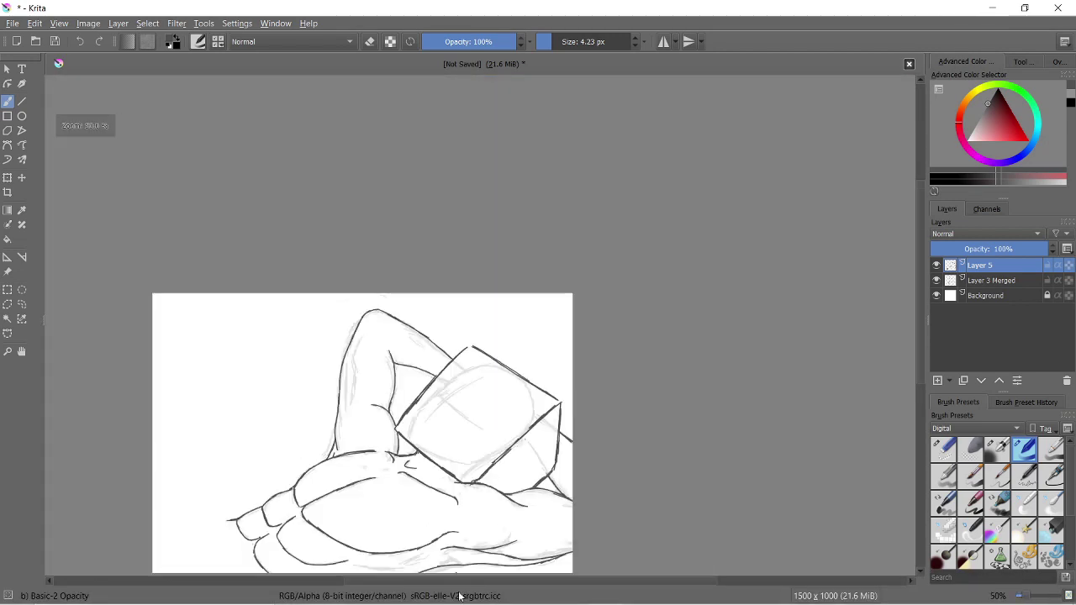
scroll(483, 182, "up", 2)
scroll(542, 247, "up", 5)
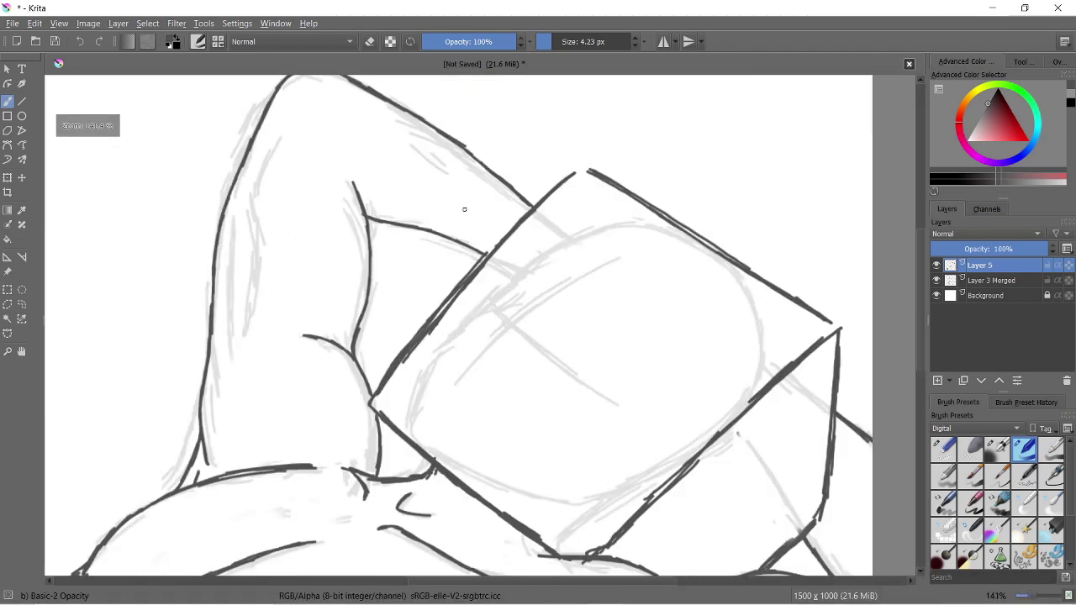
Lasso the inked arm, tilt it slightly and scale it up
left_click(22, 304)
left_click_drag(158, 460, 191, 495)
left_click_drag(367, 407, 160, 458)
scroll(159, 458, "down", 5)
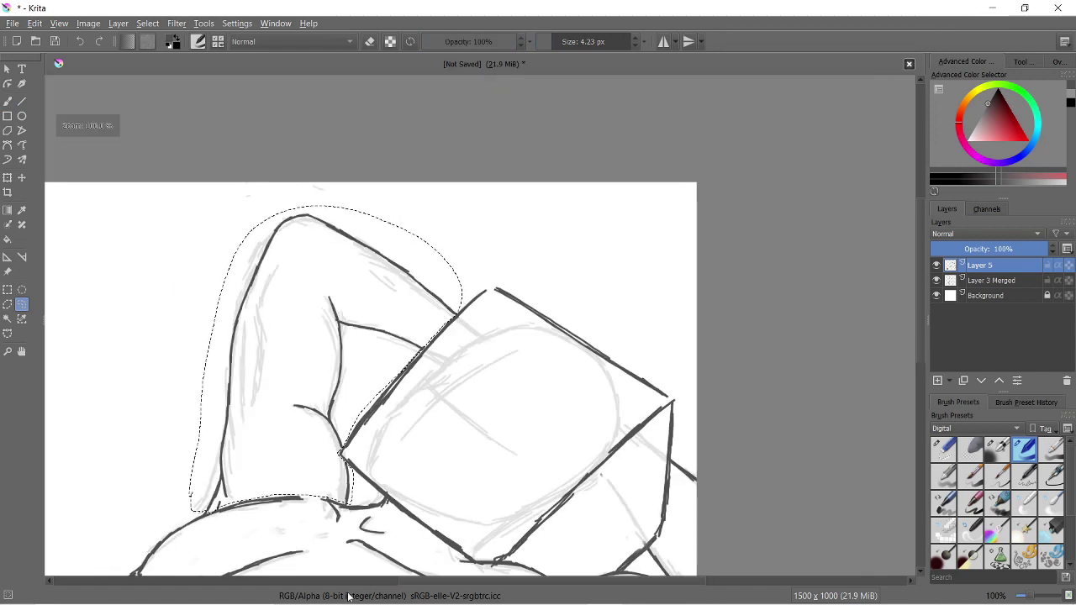
key("ctrl+t")
left_click_drag(410, 200, 435, 249)
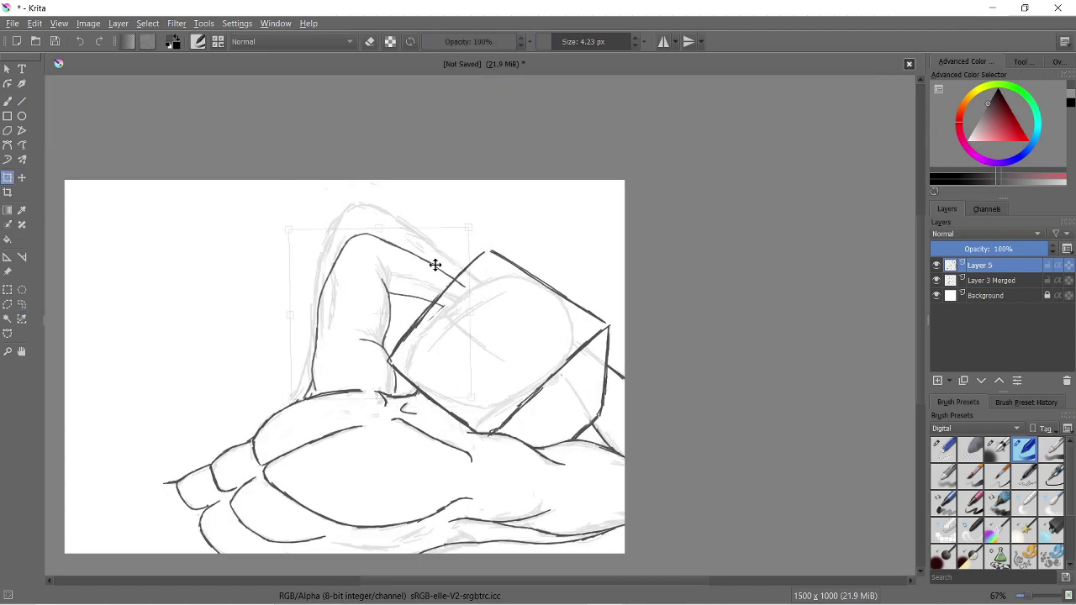
left_click_drag(436, 250, 480, 232)
key("Return")
Clear the selection and erase the dark lines overlapping the arm
left_click(22, 304)
scroll(422, 303, "up", 3)
key("ctrl+shift+a")
key("e")
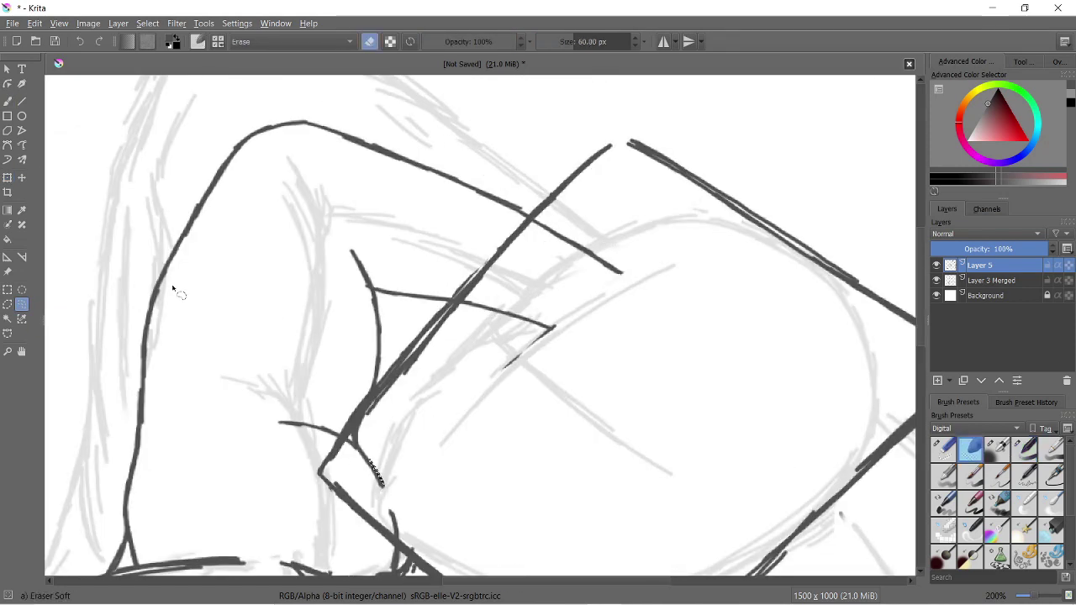
mouse_move(407, 366)
left_mouse_down()
mouse_move(509, 312)
mouse_move(540, 221)
left_mouse_up()
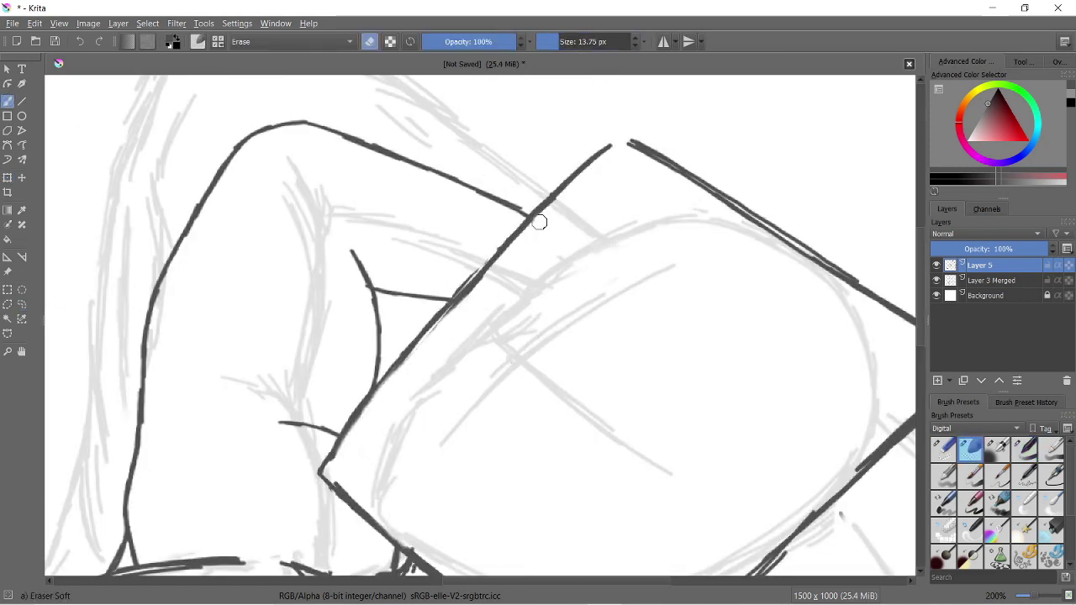
scroll(540, 221, "down", 2)
scroll(517, 368, "up", 2)
left_click_drag(462, 376, 516, 368)
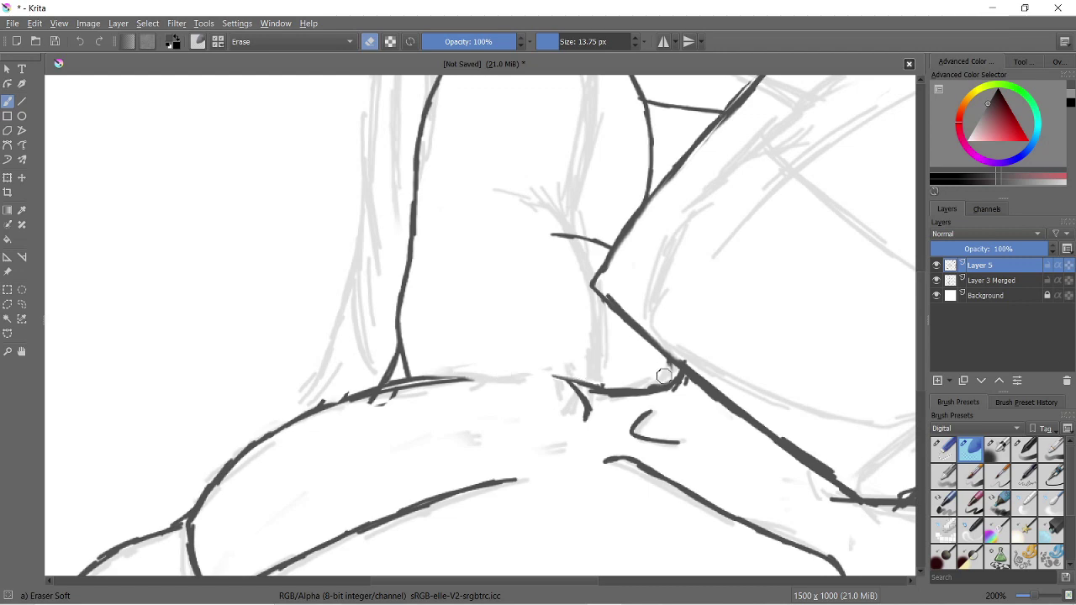
scroll(664, 375, "up", 1)
scroll(537, 420, "down", 2)
scroll(403, 492, "up", 2)
Ink the body contour below the arm and erase the curved stroke at the junction
key("/")
left_click_drag(444, 511, 425, 341)
left_click_drag(411, 454, 408, 509)
left_click_drag(496, 516, 440, 232)
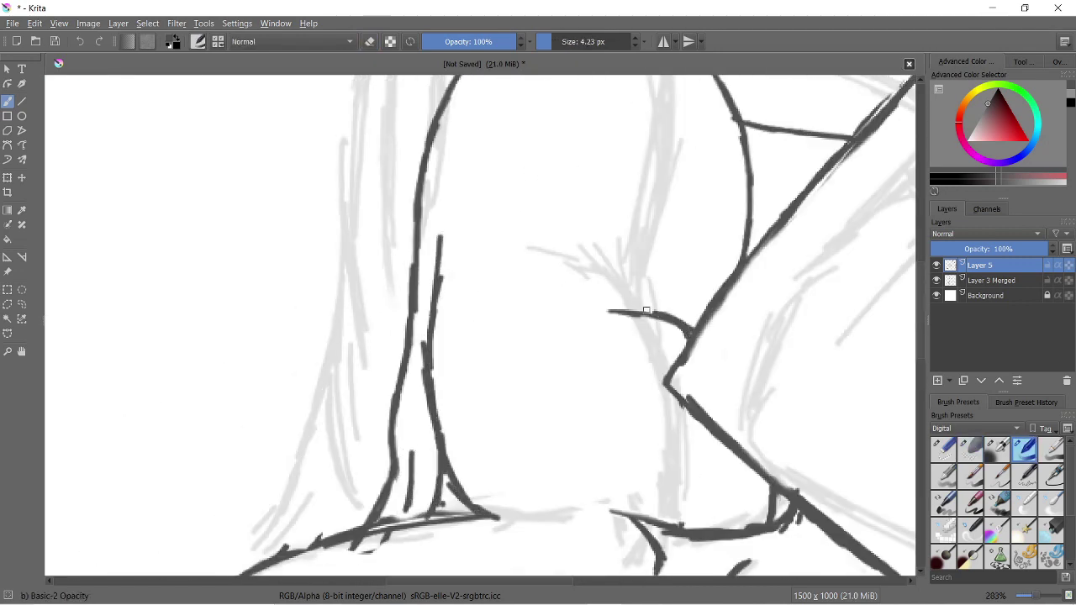
scroll(663, 315, "down", 2)
scroll(382, 373, "up", 2)
key("/")
left_click_drag(382, 372, 466, 392)
key("/")
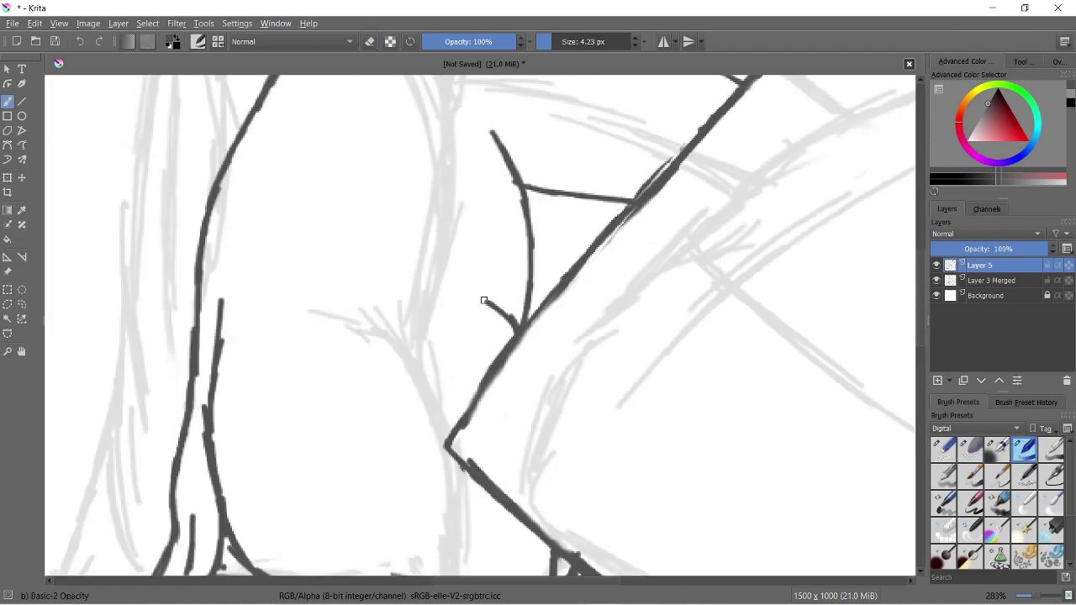
scroll(446, 280, "down", 5)
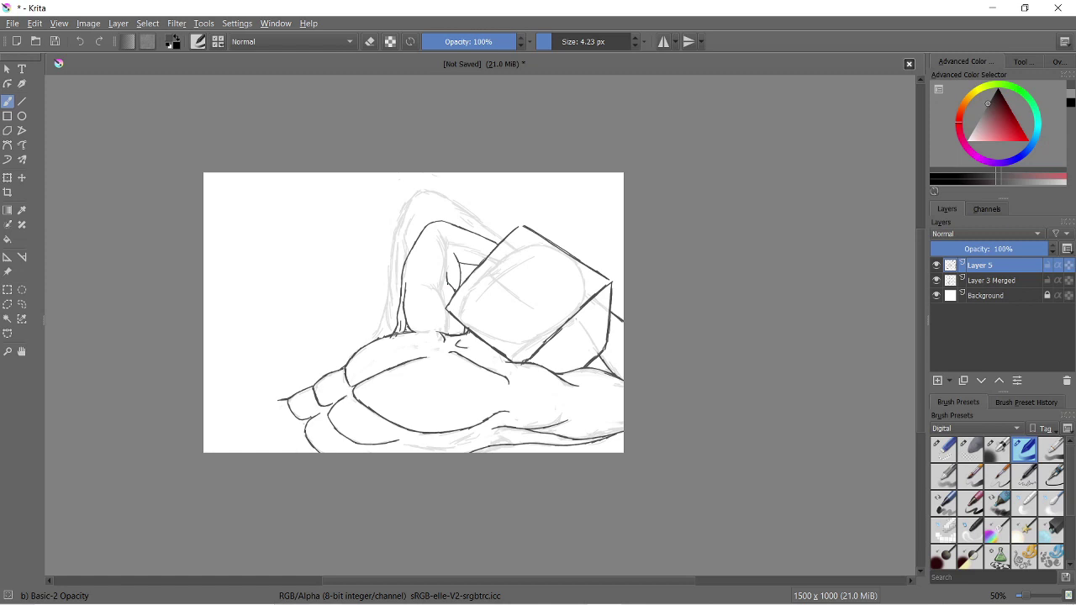
scroll(393, 345, "up", 4)
Redraw the chest line and neck join, then fade Layer 5's ink
key("/")
key("/")
scroll(225, 410, "down", 2)
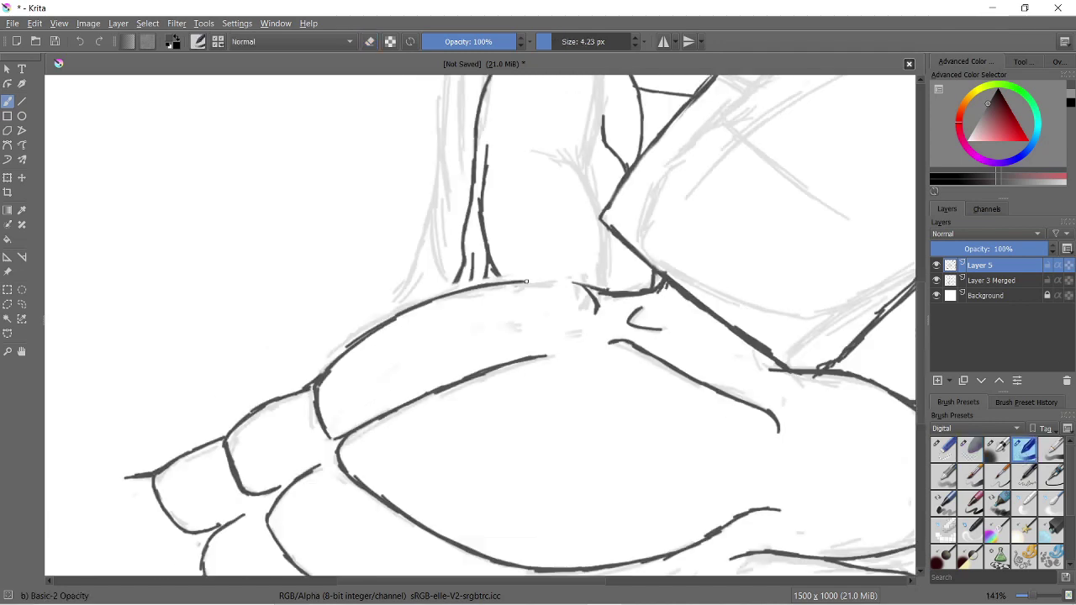
mouse_move(210, 361)
left_mouse_down()
mouse_move(471, 218)
mouse_move(261, 310)
mouse_move(511, 224)
left_mouse_up()
key("ctrl+z")
left_click_drag(404, 220, 379, 248)
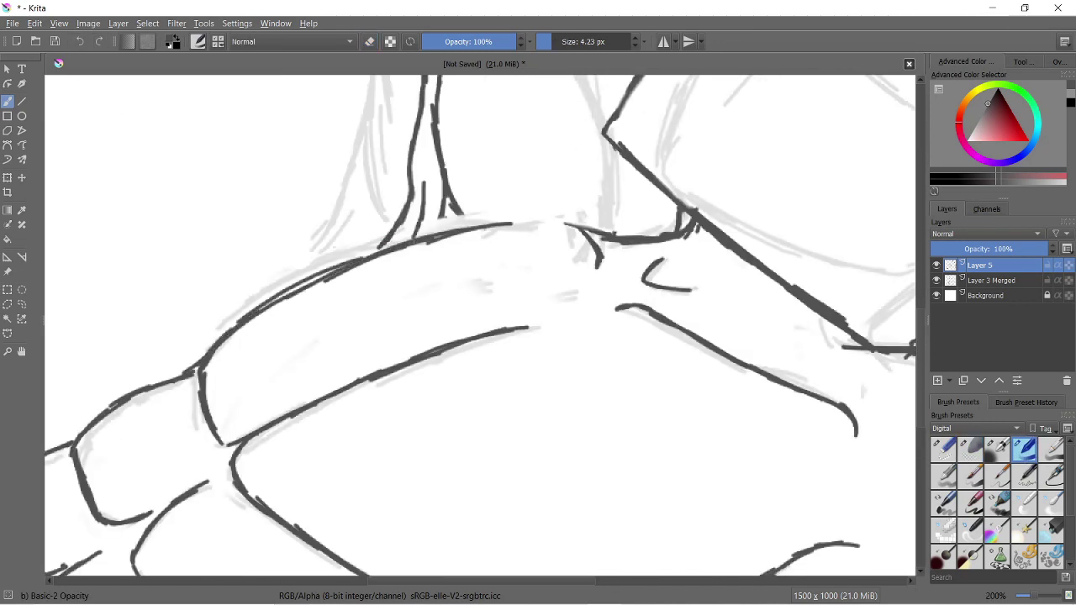
scroll(605, 271, "down", 6)
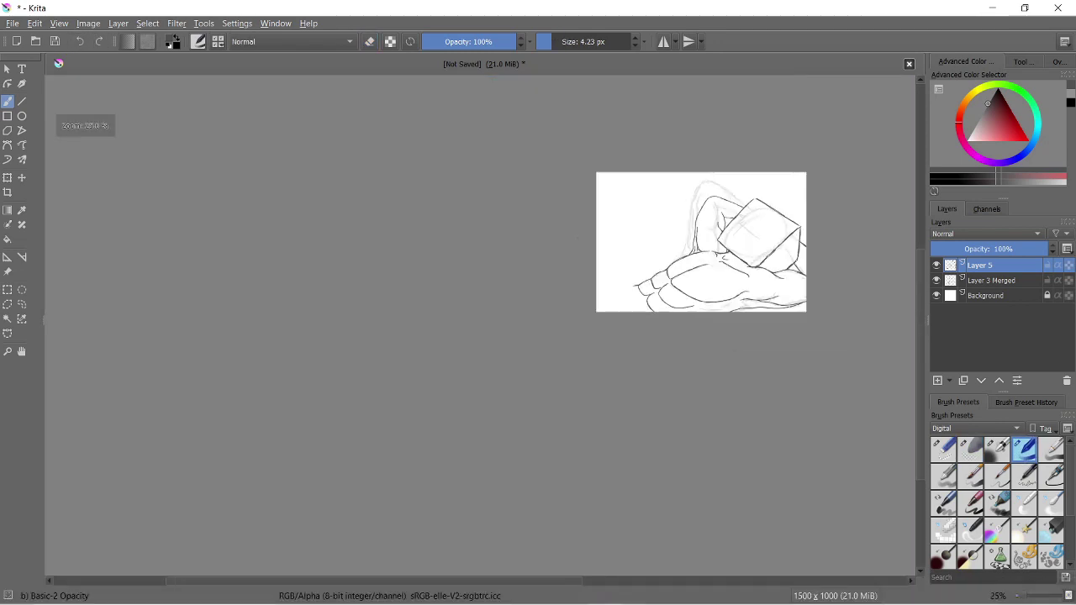
scroll(605, 271, "up", 5)
left_click_drag(1042, 249, 992, 249)
Add Layer 6 and try jagged hair strands above and across the head, undoing the misses
key("Insert")
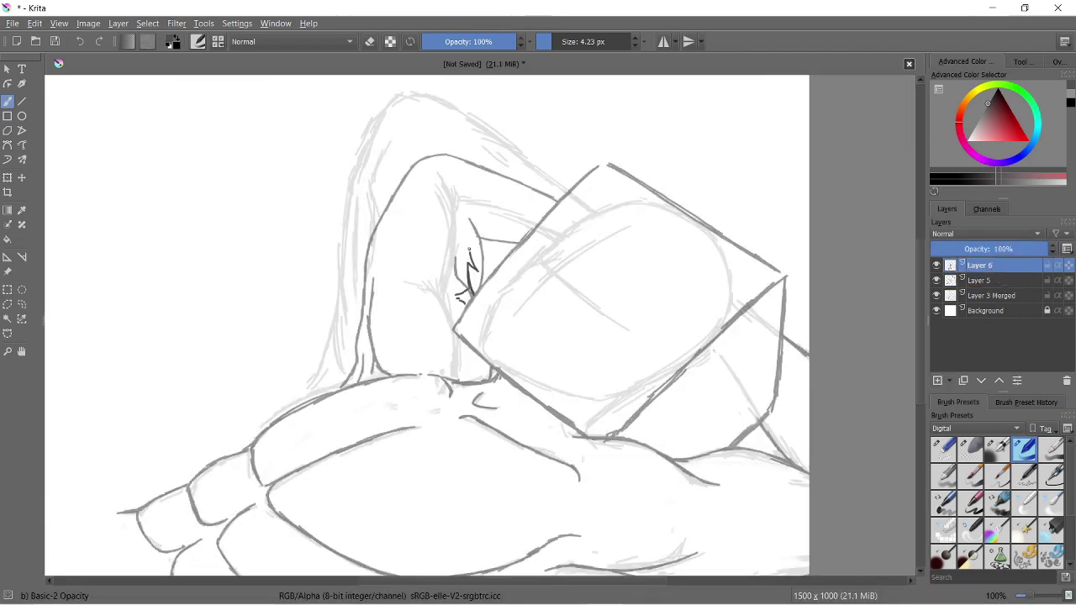
scroll(530, 104, "up", 1)
left_click_drag(375, 197, 403, 126)
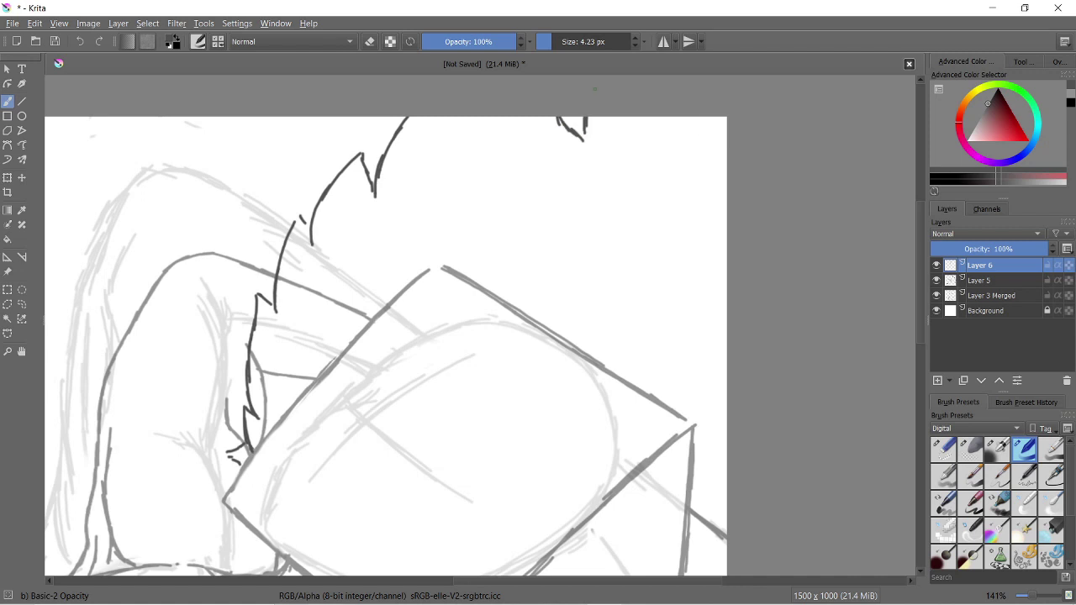
scroll(697, 471, "down", 5)
mouse_move(513, 415)
left_mouse_down()
mouse_move(558, 365)
mouse_move(355, 189)
left_mouse_up()
key("ctrl+z")
left_click_drag(553, 324, 396, 260)
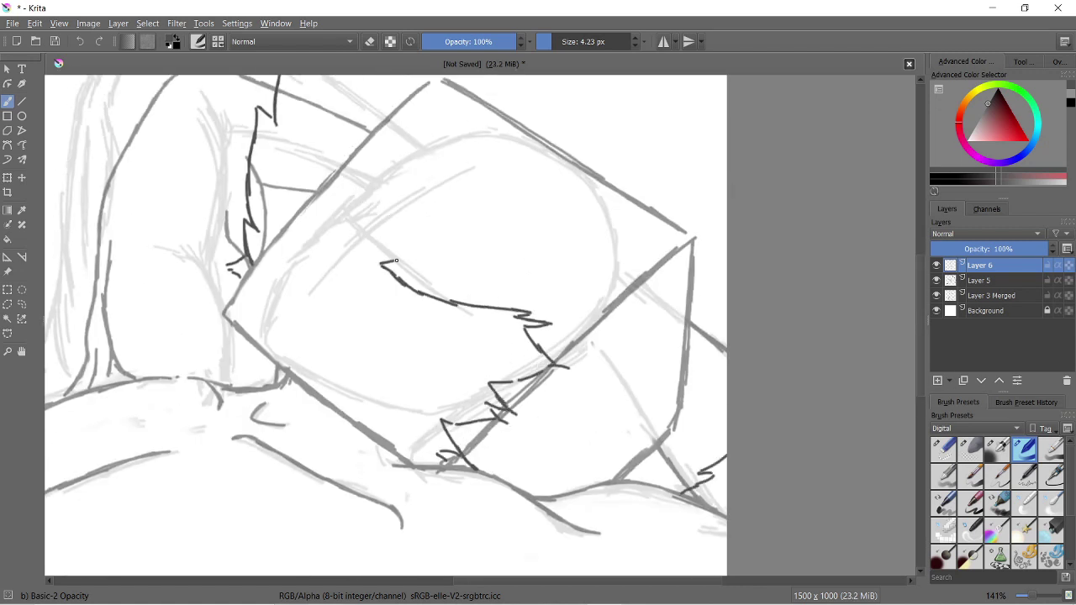
key("ctrl+z")
key("ctrl+z")
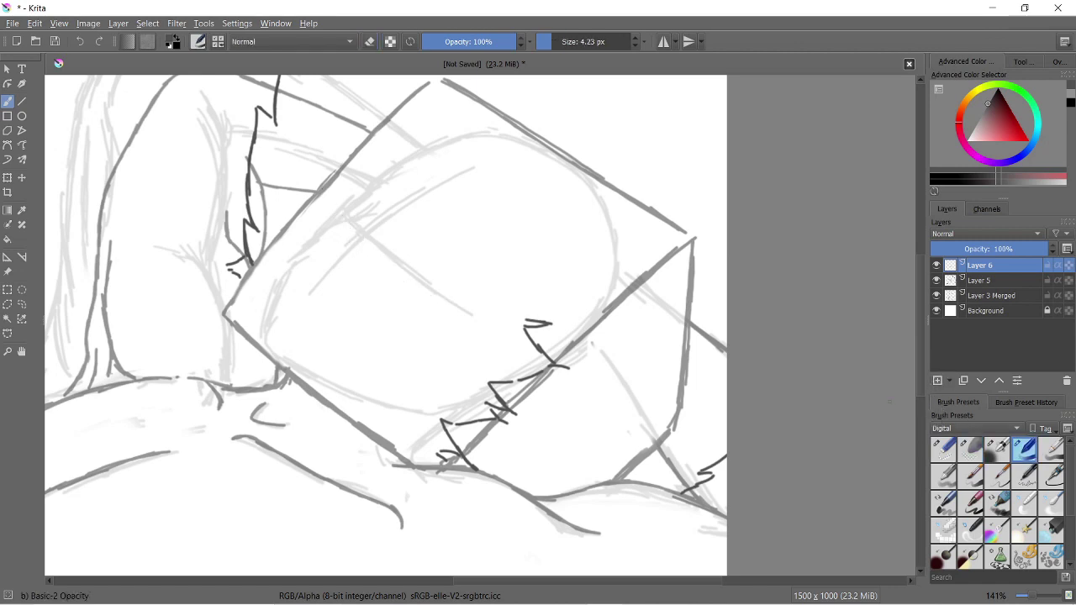
key("ctrl+z")
key("ctrl+z")
Ink a long jagged hair edge across the head, then lasso it and shift it up-right
left_click_drag(551, 366, 335, 227)
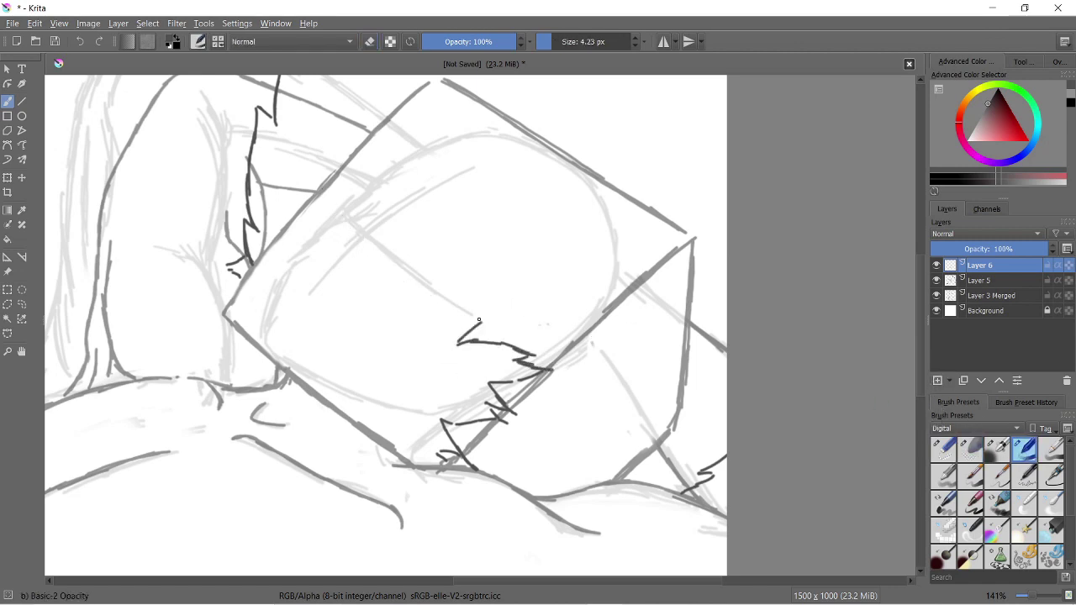
mouse_move(344, 86)
left_mouse_down()
mouse_move(248, 125)
mouse_move(344, 91)
left_mouse_up()
left_click(22, 304)
left_click_drag(475, 236, 526, 185)
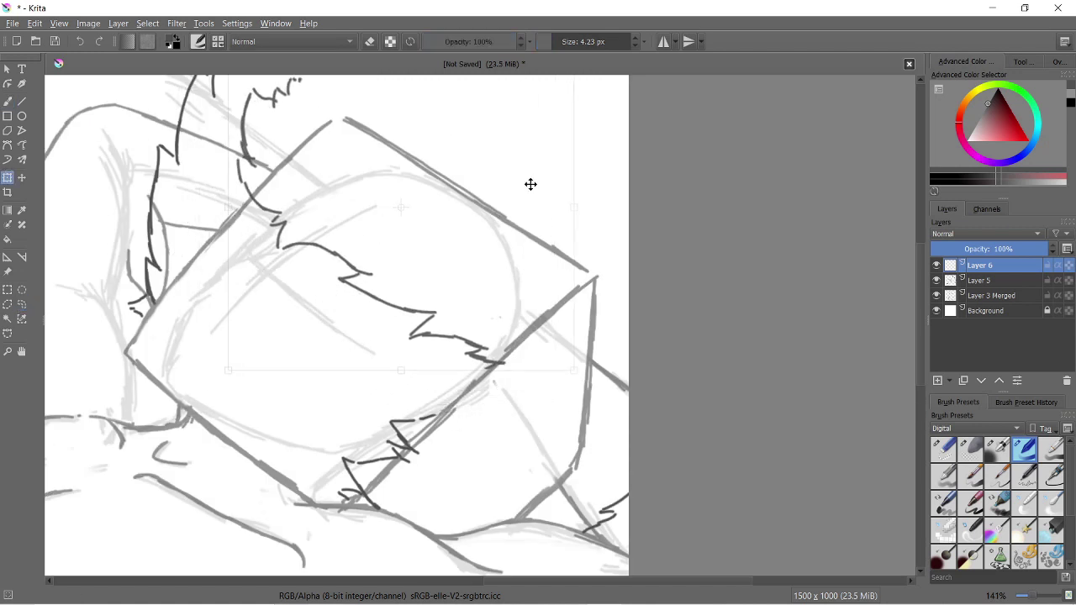
key("b")
Try jagged strands down the lower right hair, undoing the rejected ones
key("ctrl+z")
left_click_drag(508, 362, 463, 387)
key("ctrl+z")
key("ctrl+z")
key("ctrl+z")
left_click_drag(473, 338, 458, 426)
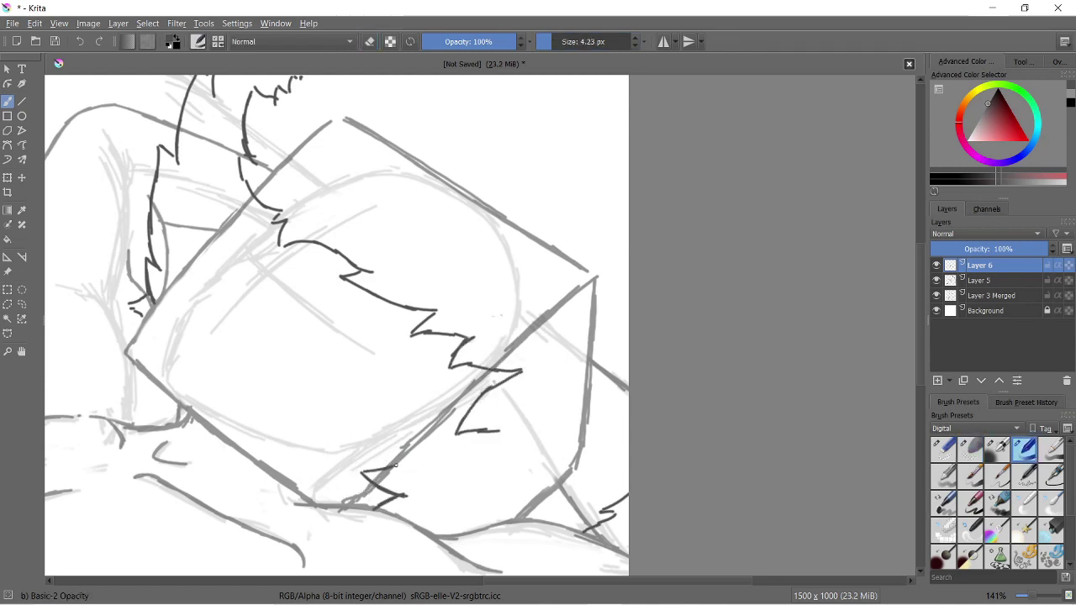
key("ctrl+z")
left_click_drag(497, 430, 469, 487)
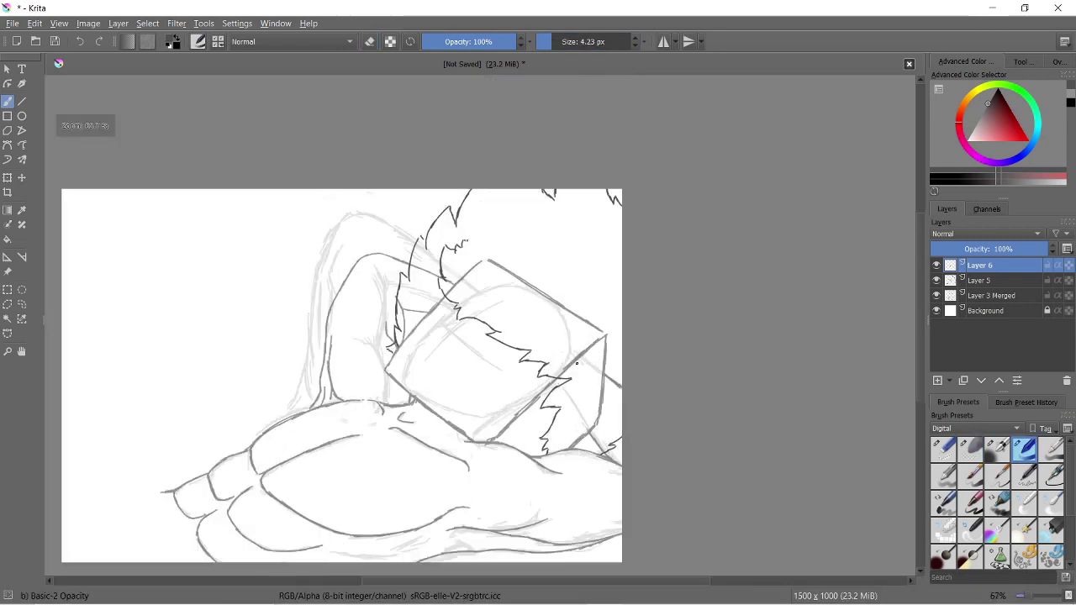
Erase unwanted hair strokes with the soft eraser and redraw a longer jagged strand down the side
left_click(970, 450)
left_click_drag(492, 439, 300, 118)
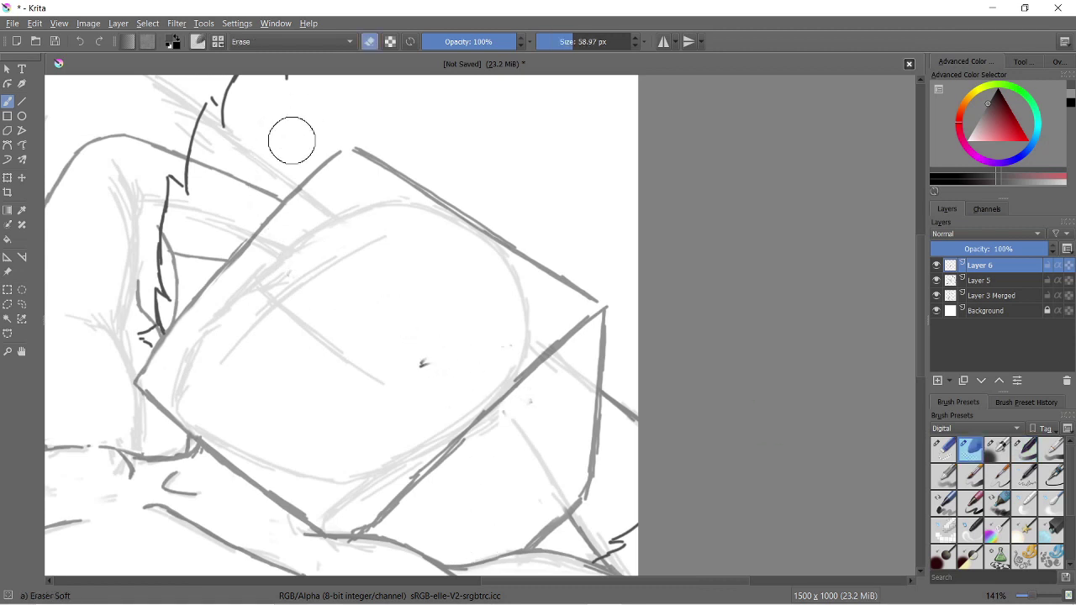
key("slash")
left_click_drag(227, 204, 304, 97)
key("ctrl+z")
key("ctrl+z")
key("slash")
mouse_move(239, 195)
left_mouse_down()
mouse_move(244, 256)
mouse_move(294, 252)
mouse_move(442, 370)
left_mouse_up()
key("slash")
key("ctrl+z")
mouse_move(369, 294)
left_mouse_down()
mouse_move(457, 372)
mouse_move(476, 528)
left_mouse_up()
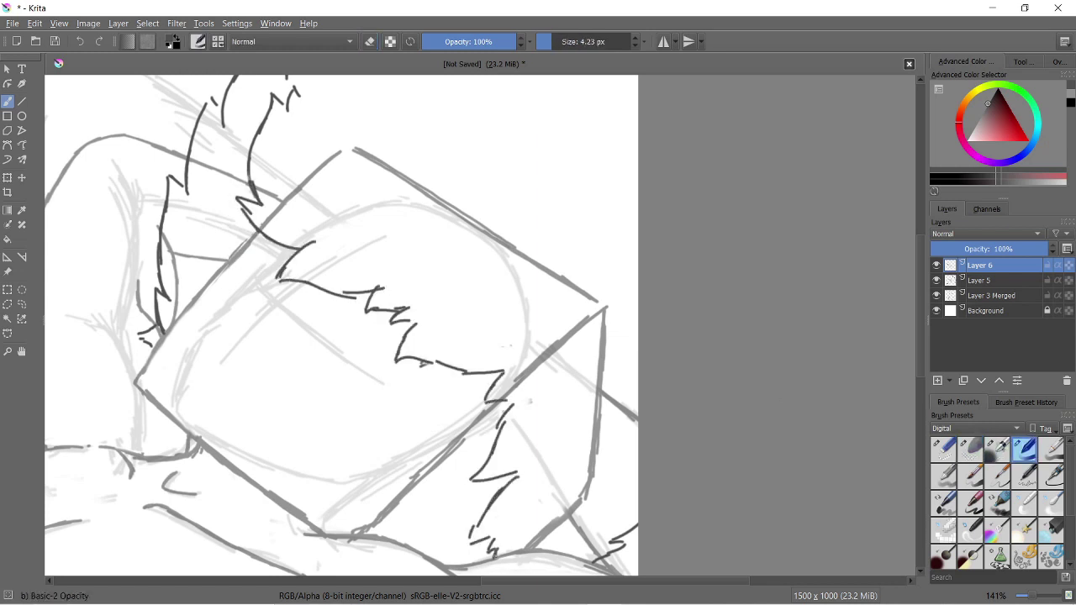
key("ctrl+z")
scroll(476, 504, "down", 3)
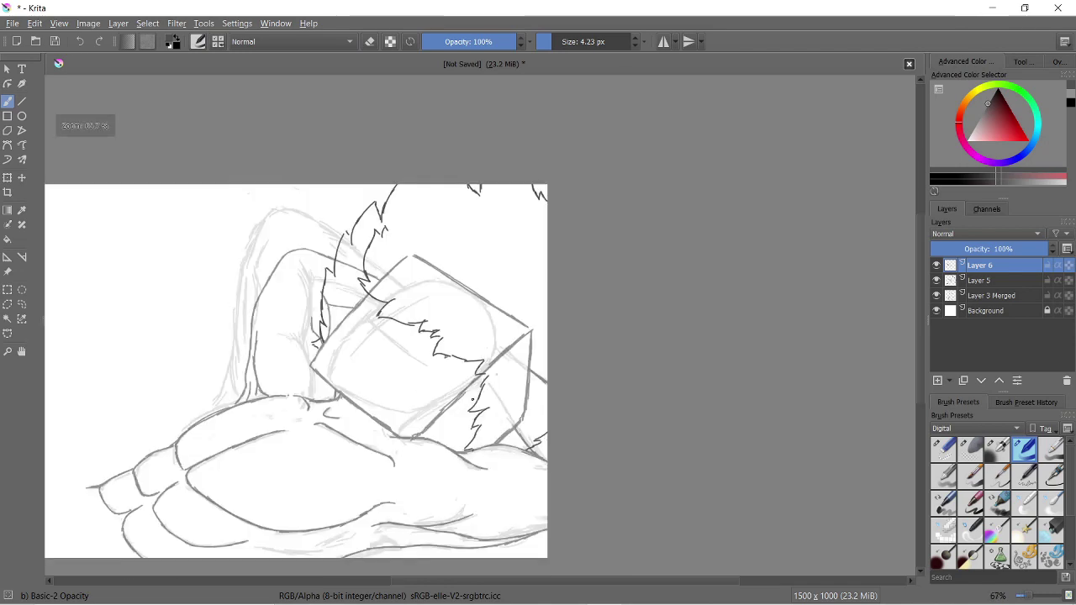
Redraw a long zigzag hair strand on Layer 6, erasing the old lower and upper strokes
scroll(588, 395, "up", 3)
key("slash")
left_click_drag(542, 374, 517, 500)
key("slash")
mouse_move(391, 500)
left_mouse_down()
mouse_move(437, 437)
mouse_move(514, 264)
mouse_move(616, 290)
left_mouse_up()
key("slash")
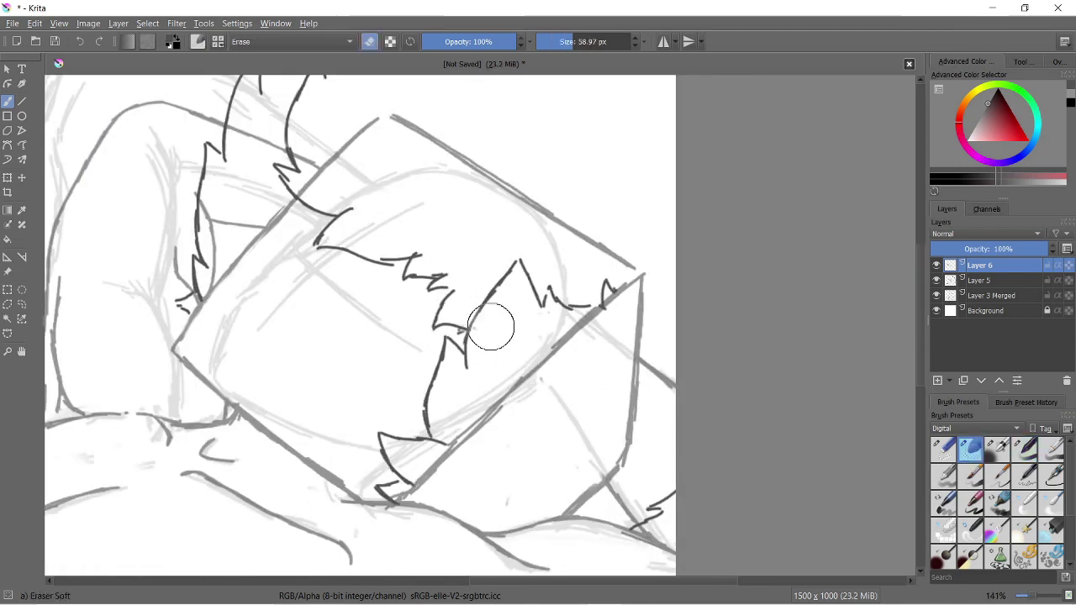
scroll(492, 324, "down", 2)
scroll(392, 439, "up", 2)
left_click_drag(508, 344, 436, 499)
left_click_drag(325, 464, 330, 483)
key("slash")
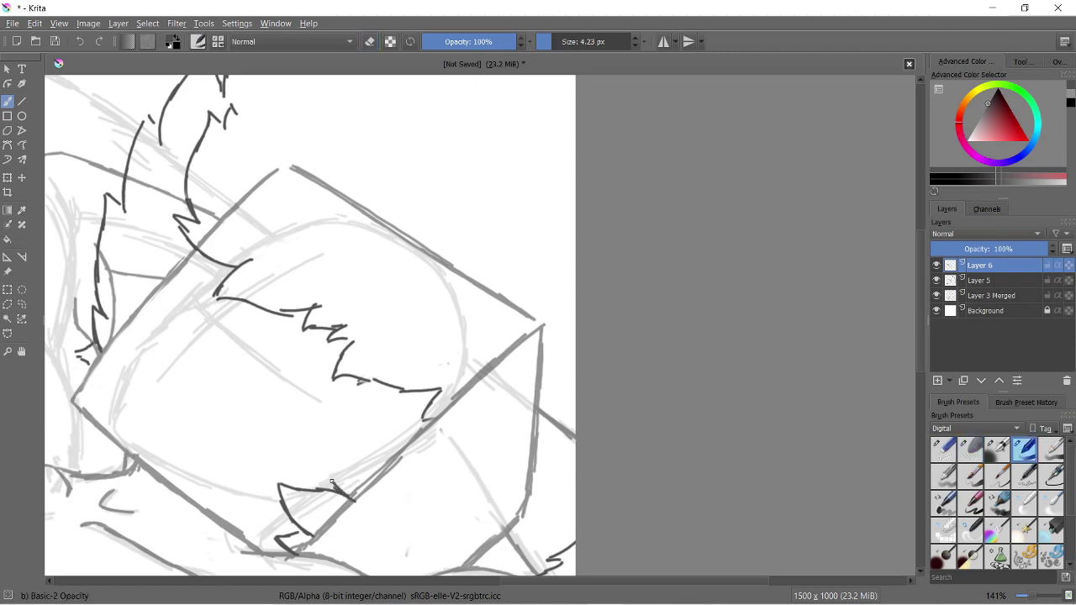
Erase the grey Layer 5 sketch lines under the hair and leftover lines near the lower hair
key("Page_Down")
key("slash")
mouse_move(290, 168)
left_mouse_down()
mouse_move(533, 372)
mouse_move(461, 396)
mouse_move(221, 228)
mouse_move(315, 525)
left_mouse_up()
scroll(315, 525, "down", 5)
scroll(315, 302, "up", 4)
key("Page_Up")
left_click_drag(378, 496, 470, 433)
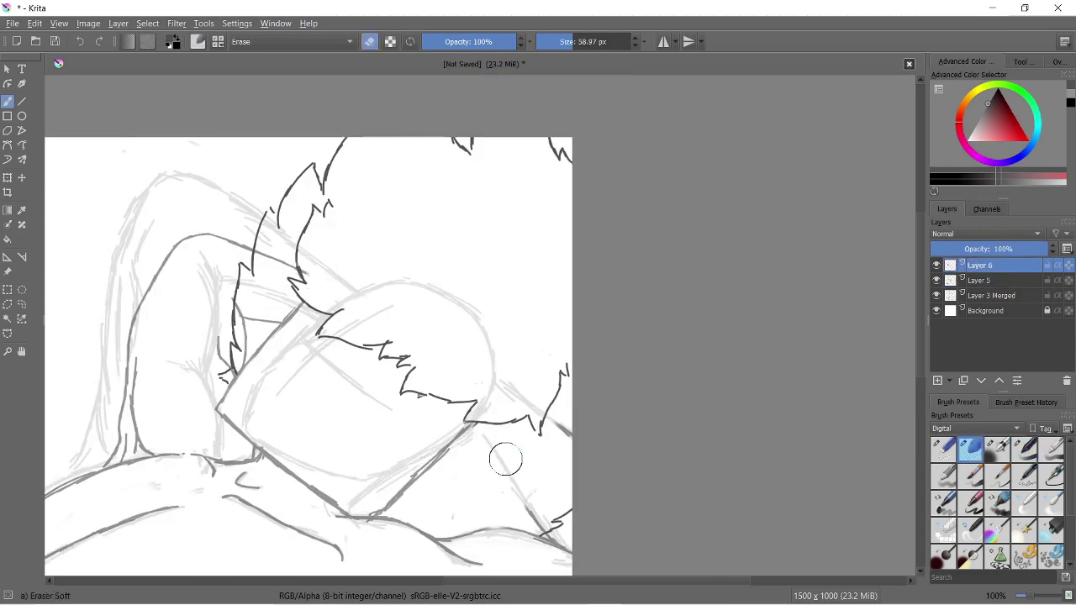
scroll(478, 439, "up", 1)
Add a short hair stroke at the bottom, erase stray marks beside it, and select Layer 5
key("slash")
mouse_move(301, 497)
left_mouse_down()
mouse_move(305, 469)
mouse_move(441, 374)
mouse_move(463, 340)
mouse_move(373, 374)
left_mouse_up()
scroll(462, 340, "down", 1)
scroll(462, 340, "up", 2)
key("slash")
left_click_drag(433, 319, 407, 374)
key("slash")
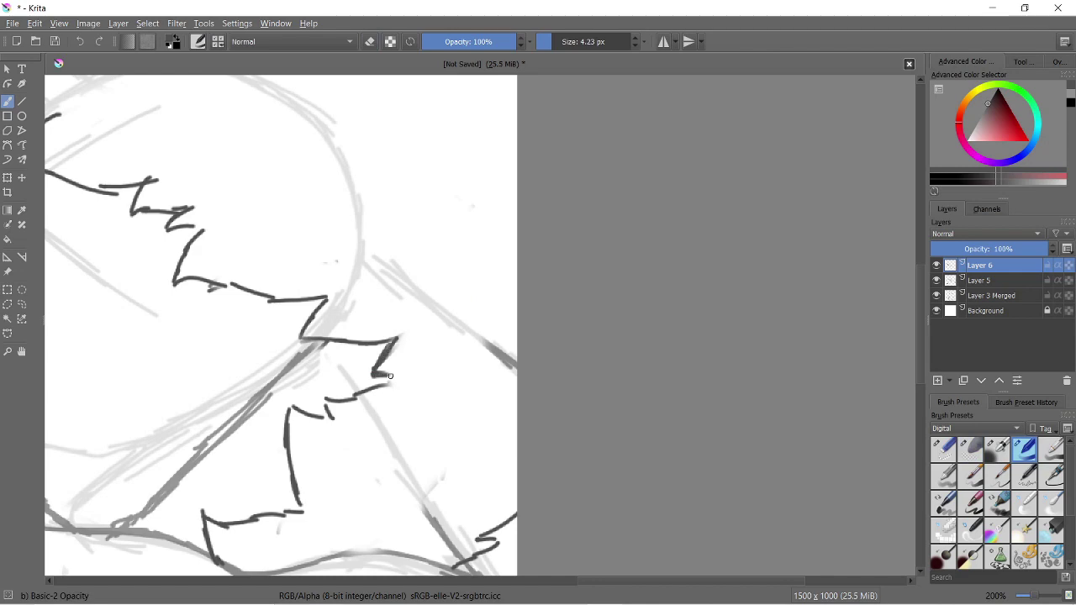
scroll(374, 398, "down", 2)
scroll(375, 399, "down", 1)
left_click(979, 280)
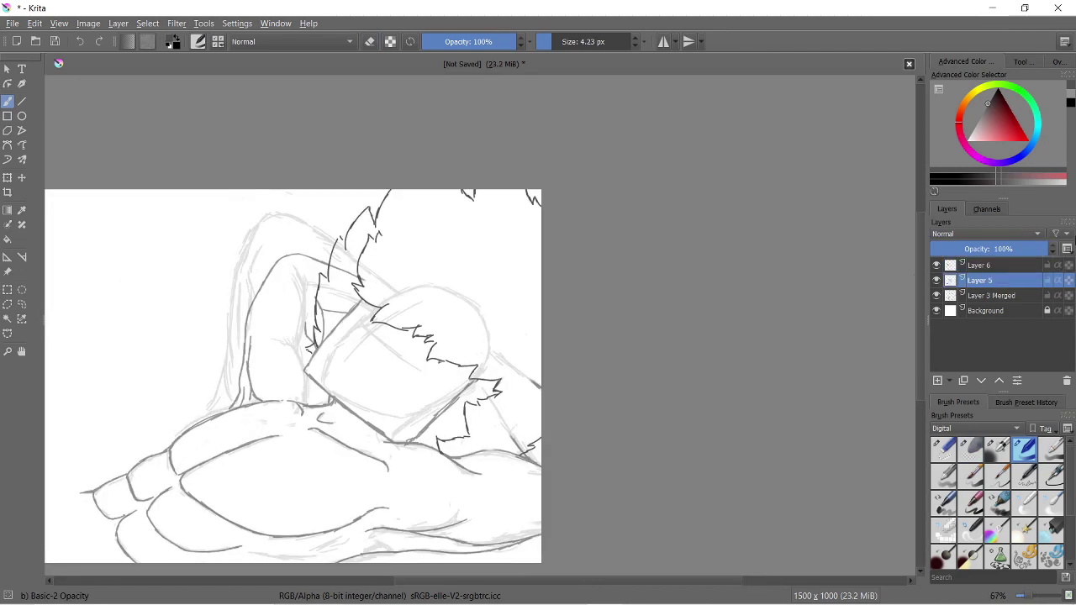
Duplicate Layer 5 as a hidden backup and lower Layer 5 to 40% opacity
key("ctrl+j")
left_click(937, 280)
left_click(979, 295)
left_click(978, 248)
scroll(317, 288, "up", 4)
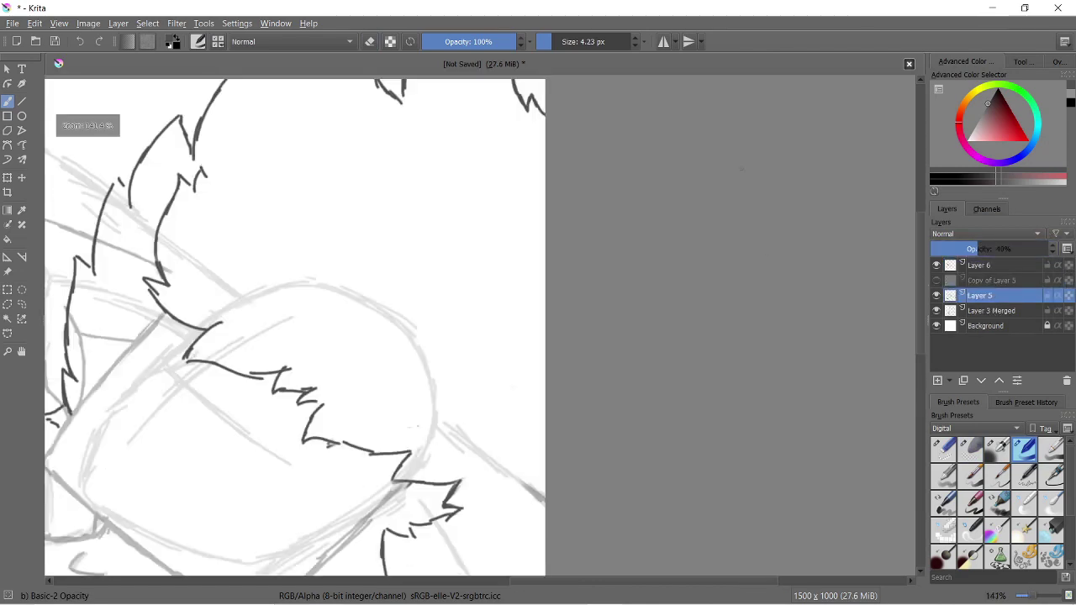
Erase grey sketch lines inside the head and shrink the eraser
key("slash")
mouse_move(317, 288)
left_mouse_down()
mouse_move(324, 232)
mouse_move(257, 353)
mouse_move(225, 462)
left_mouse_up()
key("bracketleft")
key("bracketleft")
key("slash")
scroll(521, 319, "down", 3)
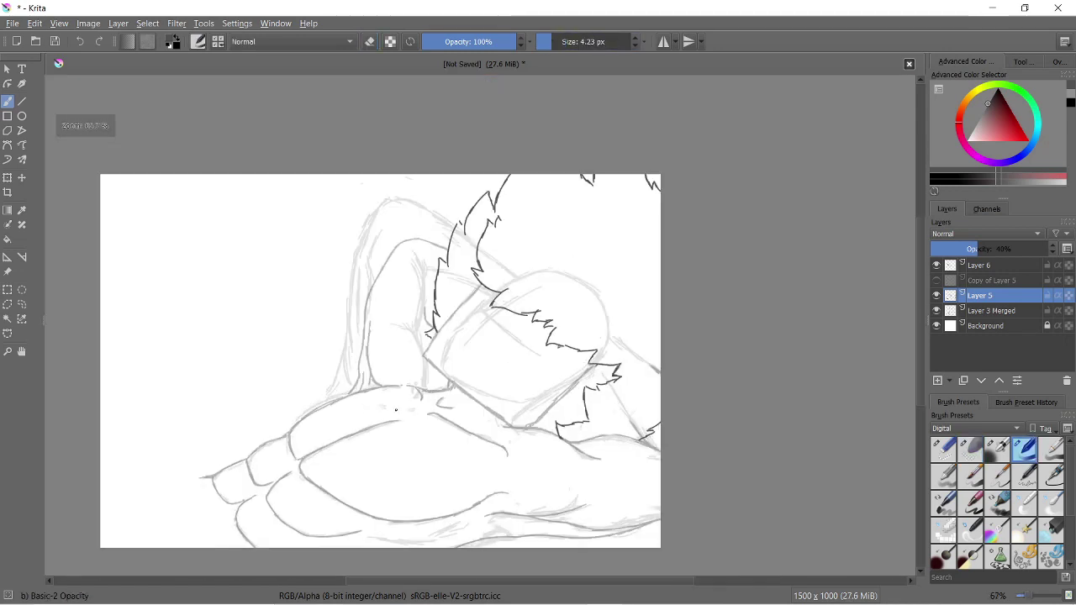
Add Layer 7 and try trial eye strokes, undoing the rejected ones
key("Insert")
scroll(503, 340, "up", 3)
left_click_drag(398, 233, 429, 255)
left_click_drag(426, 267, 492, 312)
key("ctrl+z")
left_click_drag(412, 244, 473, 312)
left_click_drag(354, 284, 447, 366)
left_click_drag(386, 228, 353, 279)
left_click_drag(412, 213, 490, 306)
key("ctrl+z")
key("ctrl+z")
key("ctrl+z")
Ink an elongated oval eye outline, undoing extra strokes
key("ctrl+z")
key("ctrl+z")
key("ctrl+z")
mouse_move(343, 290)
left_mouse_down()
mouse_move(471, 363)
mouse_move(361, 264)
left_mouse_up()
left_click_drag(356, 262, 339, 286)
key("ctrl+z")
key("ctrl+z")
left_click_drag(469, 363, 345, 269)
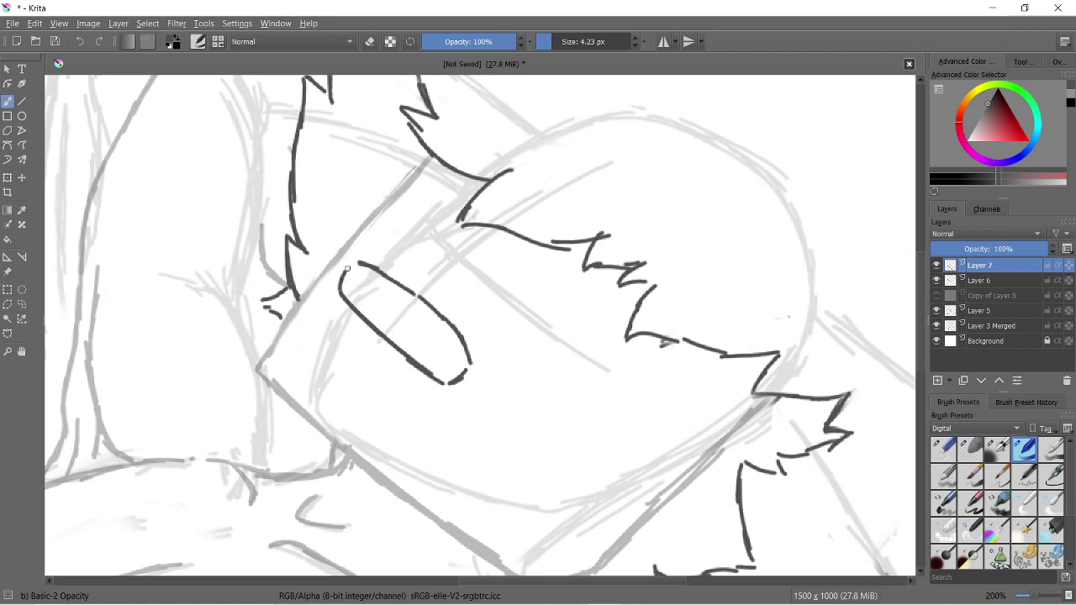
mouse_move(403, 231)
left_mouse_down()
mouse_move(500, 307)
mouse_move(505, 295)
mouse_move(588, 337)
left_mouse_up()
scroll(521, 356, "down", 5)
scroll(521, 357, "up", 3)
key("ctrl+z")
key("ctrl+z")
key("ctrl+z")
Draw light crossing guide lines across the face on the lower layer, then reselect Layer 7
key("Page_Down")
key("Page_Down")
left_click_drag(495, 357, 555, 265)
left_click_drag(487, 269, 630, 370)
left_click_drag(573, 243, 483, 290)
left_click_drag(539, 294, 651, 390)
key("Page_Up")
key("Page_Up")
key("minus")
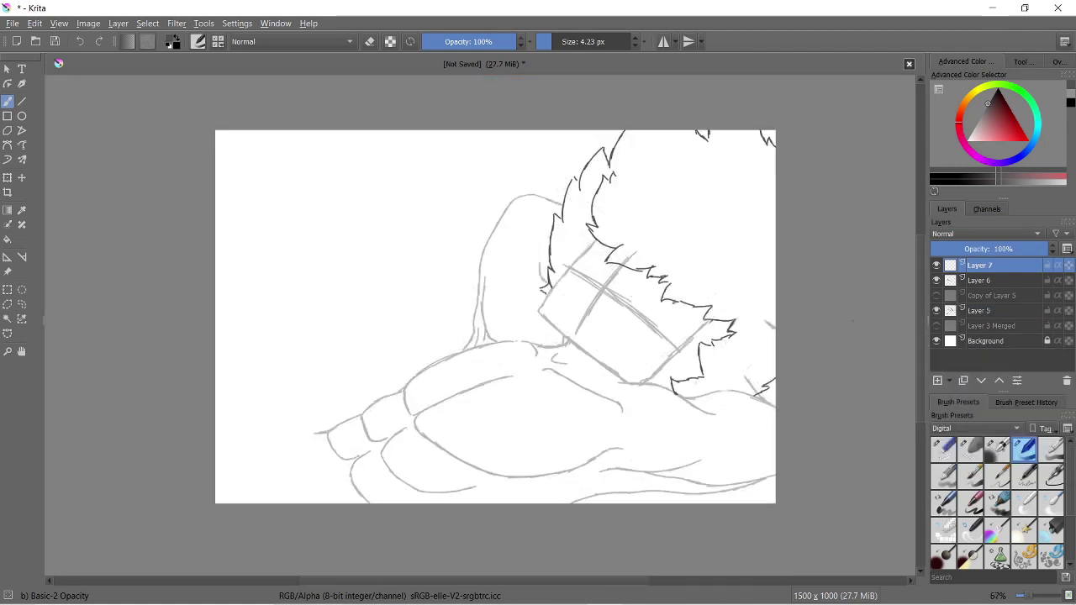
Move Copy of Layer 5 to the bottom of the stack, hide it, and select Layer 5
double_click(991, 295)
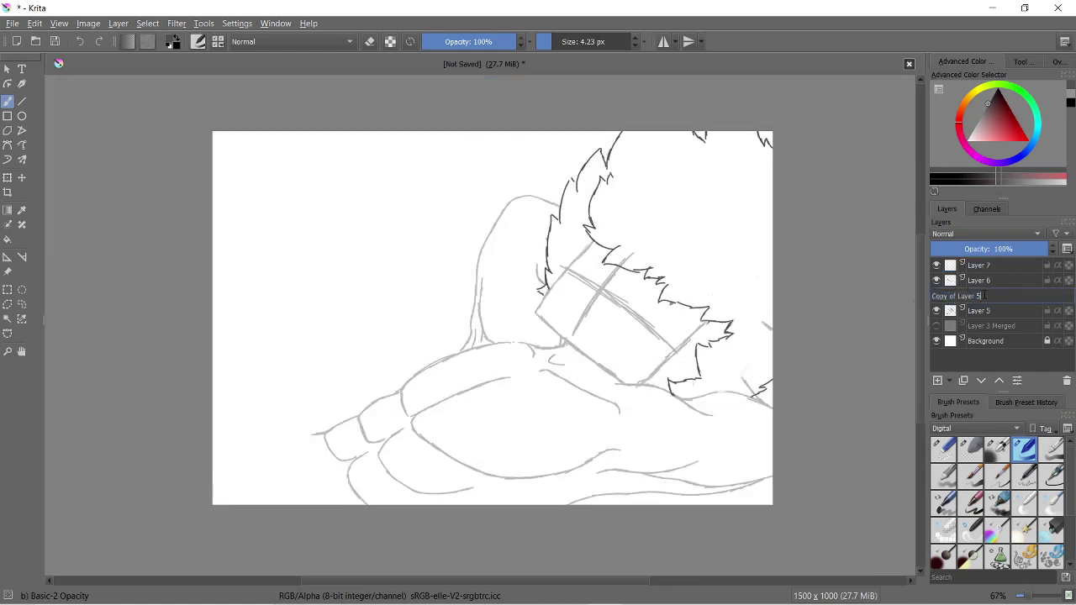
left_click_drag(992, 296, 991, 340)
left_click(936, 341)
left_click(979, 294)
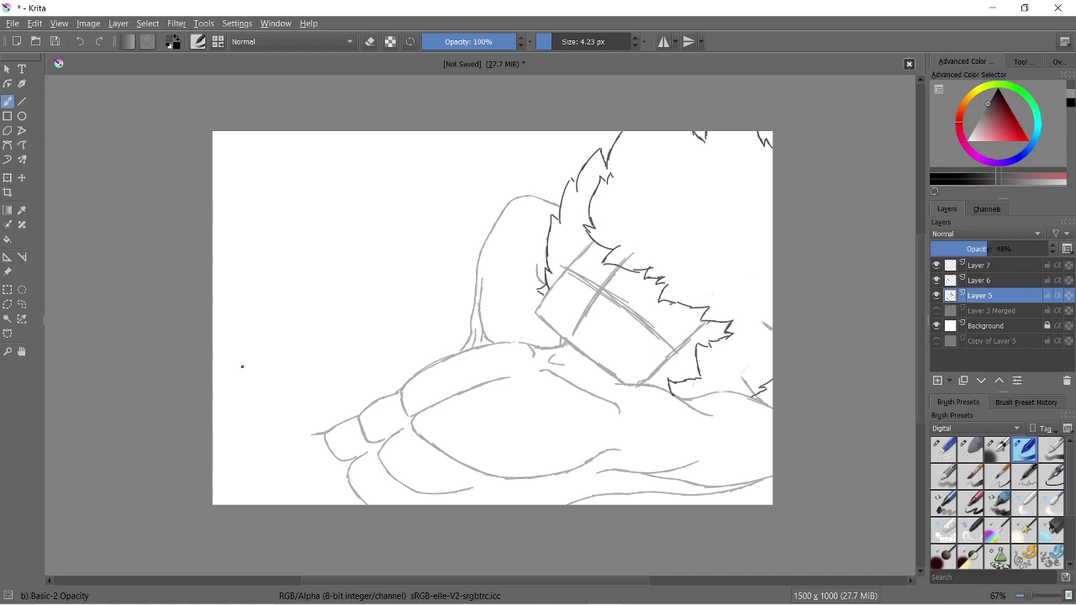
Extend the leg line leftward and sketch diagonal lines toward the lower left
scroll(242, 367, "up", 2)
left_click_drag(316, 429, 195, 456)
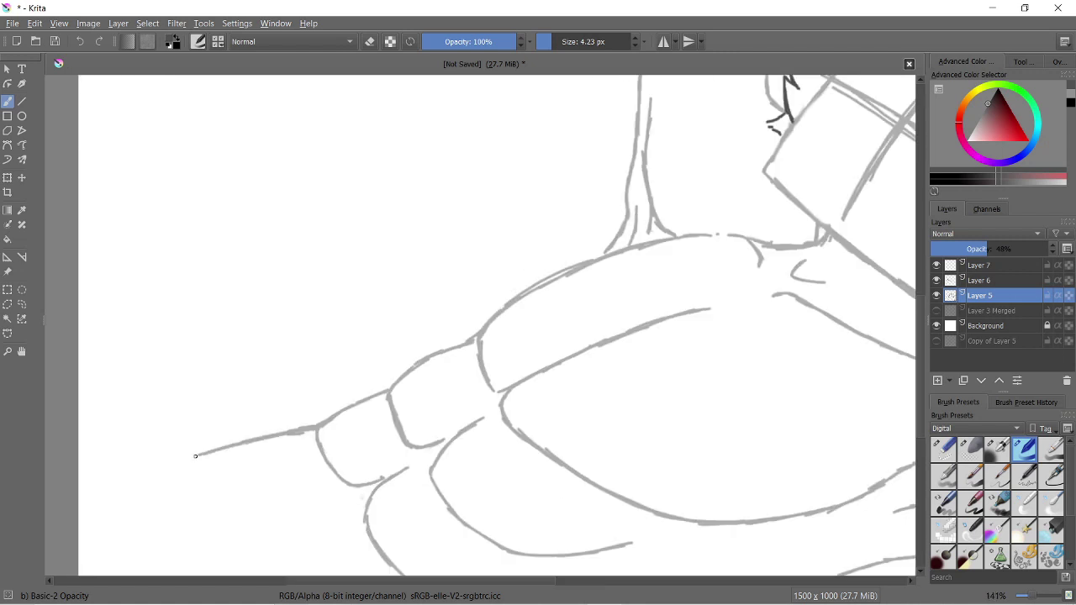
mouse_move(318, 574)
left_mouse_down()
mouse_move(205, 476)
mouse_move(79, 333)
left_mouse_up()
scroll(233, 501, "down", 1)
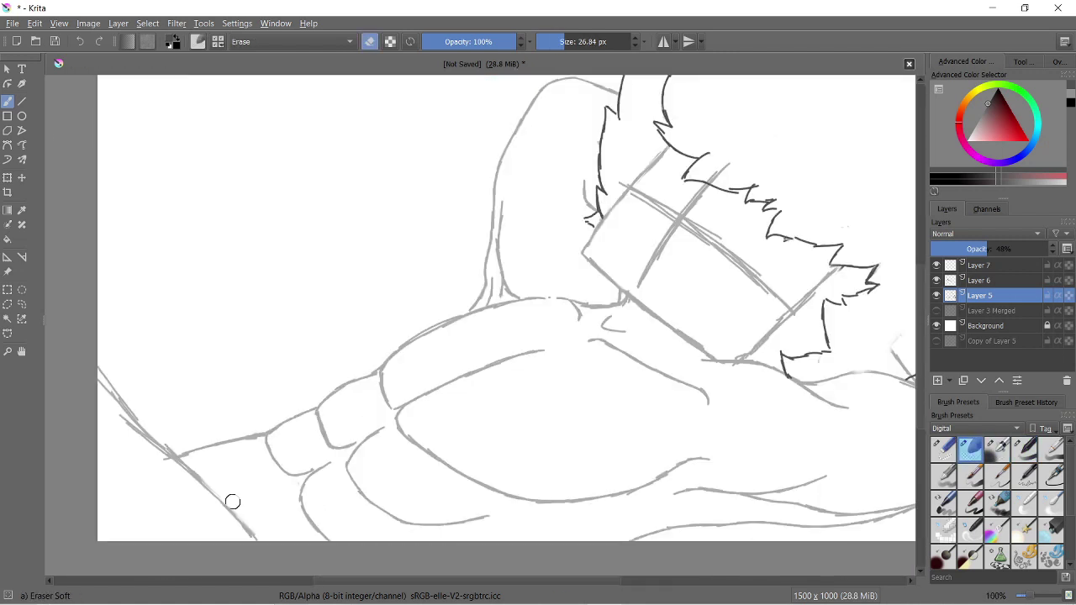
scroll(201, 518, "down", 3)
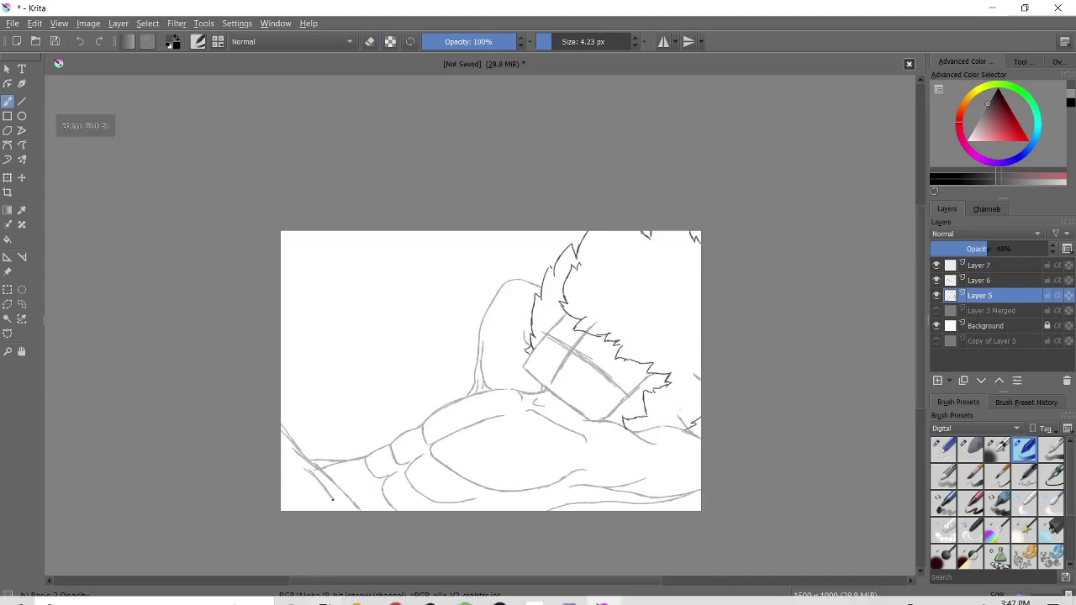
scroll(336, 378, "up", 4)
Sketch a short hump-shaped line and extra strokes around the arm segments
left_click_drag(448, 326, 385, 337)
mouse_move(454, 336)
left_mouse_down()
mouse_move(474, 399)
mouse_move(538, 475)
left_mouse_up()
left_click_drag(403, 344, 446, 462)
scroll(277, 467, "down", 3)
scroll(277, 467, "up", 1)
key("super")
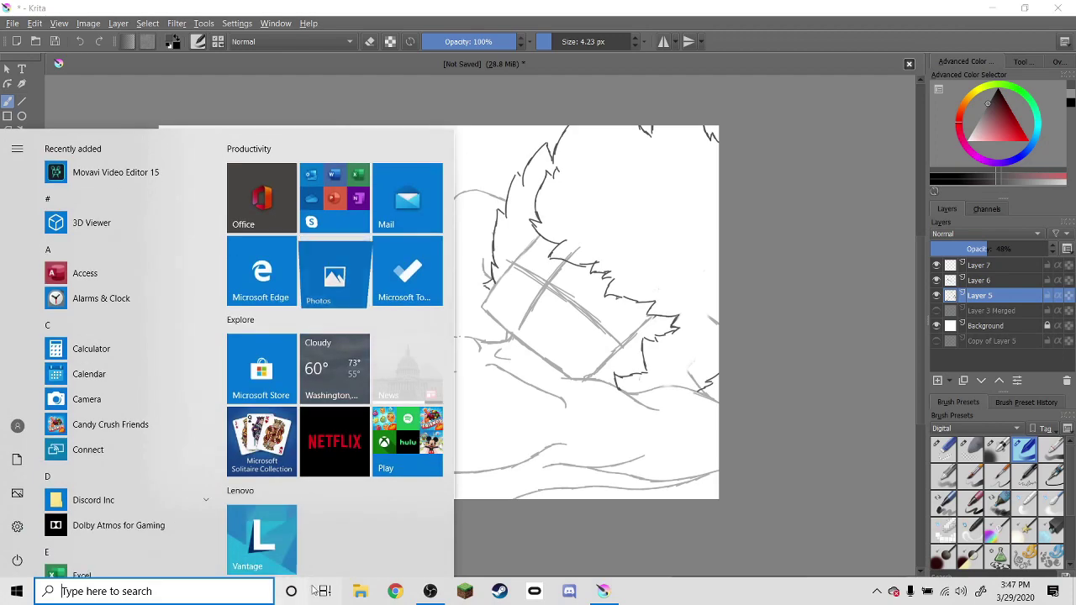
Search youtube.com from the Start menu, then bring Krita back to the front
type("youtube.com")
key("Return")
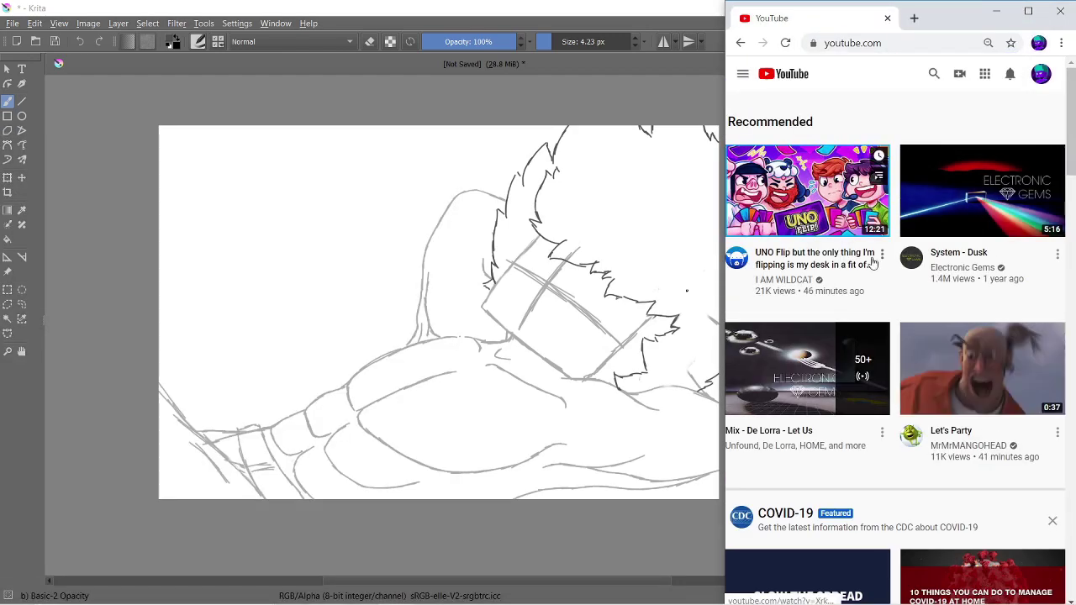
scroll(931, 190, "down", 5)
left_click(38, 9)
Save the drawing as a .kra in Pictures > Krita Artwork, named with the user's handle plus 'Video 2 Picture'
key("ctrl+s")
double_click(395, 121)
scroll(311, 185, "down", 1)
type("EnderBoy2882 Video")
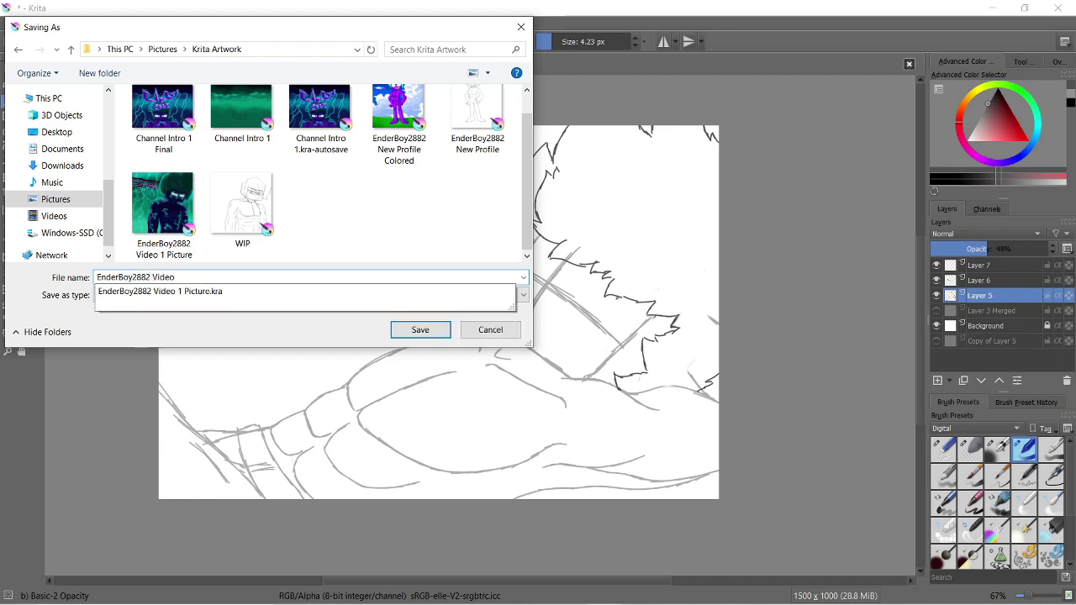
type(" 2 Picture")
left_click(420, 329)
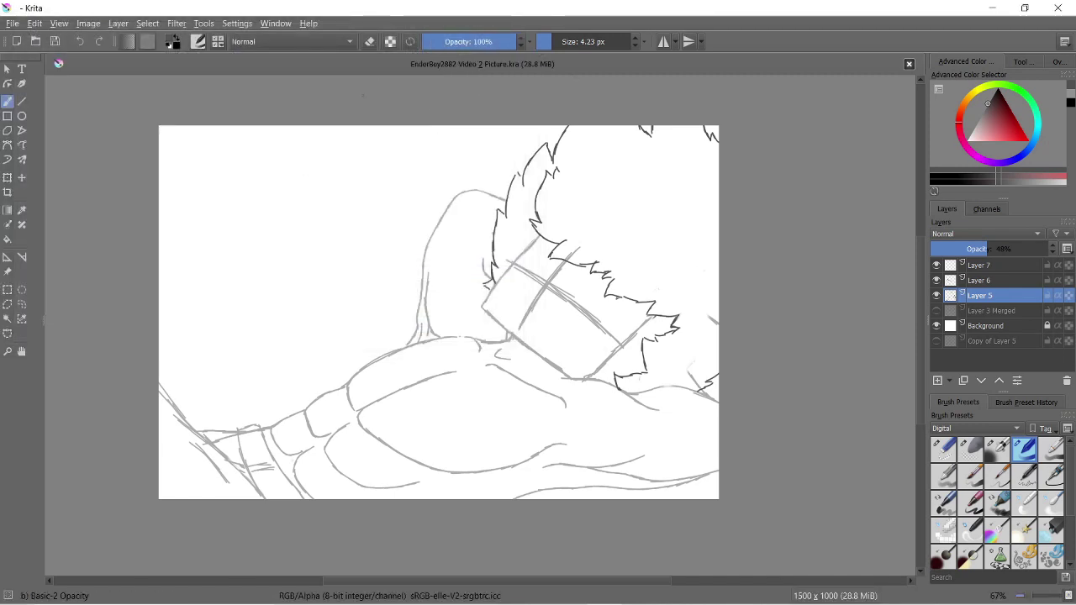
Merge Layer 7 and Layer 6 down into the Layer 5 sketch
scroll(437, 311, "down", 2)
left_click(979, 265)
key("ctrl+e")
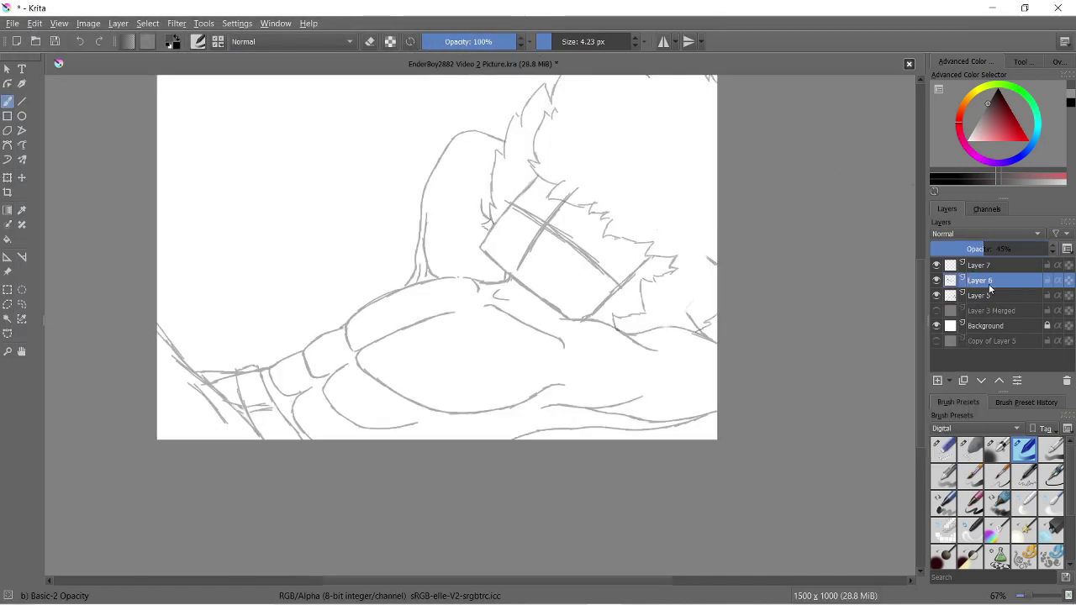
key("ctrl+e")
Add Layer 8 above Layer 5 Merged and fade the sketch to about 30% opacity
scroll(245, 187, "up", 3)
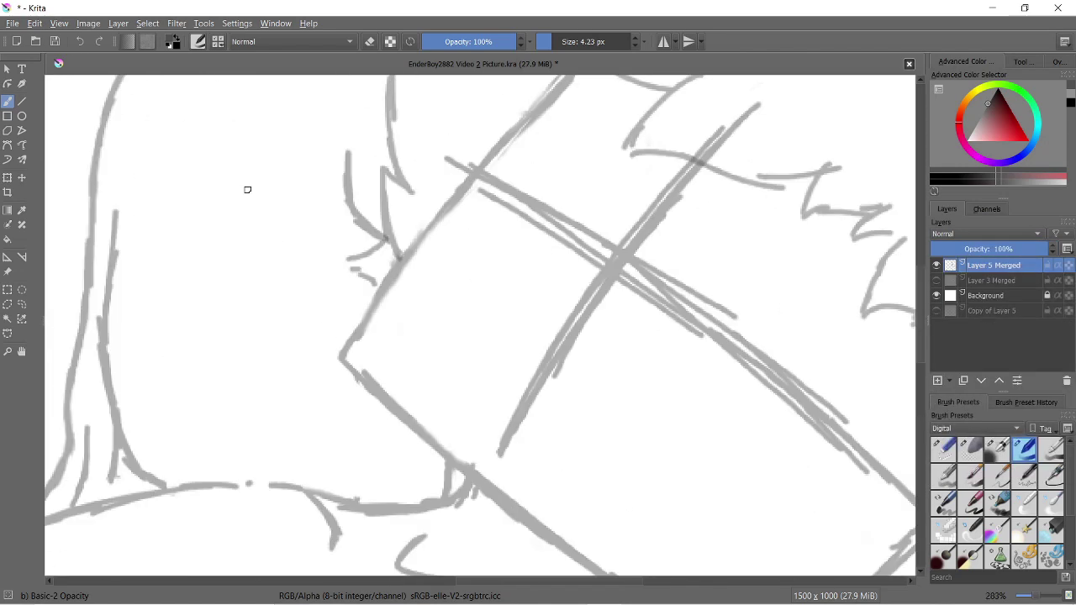
scroll(329, 297, "down", 3)
left_click(937, 380)
left_click(994, 280)
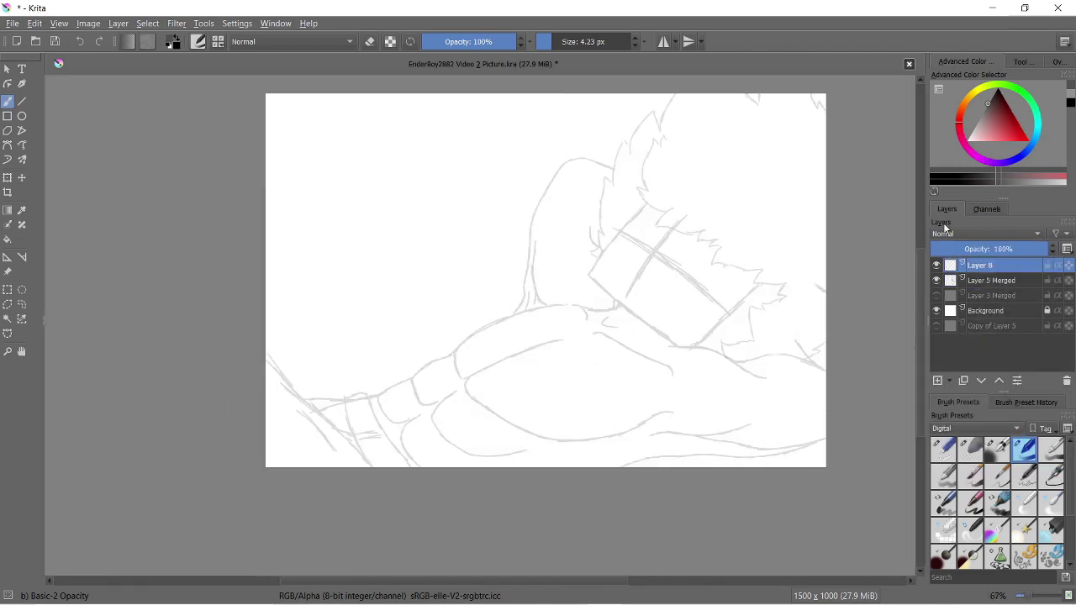
key("1")
left_click_drag(1009, 249, 966, 243)
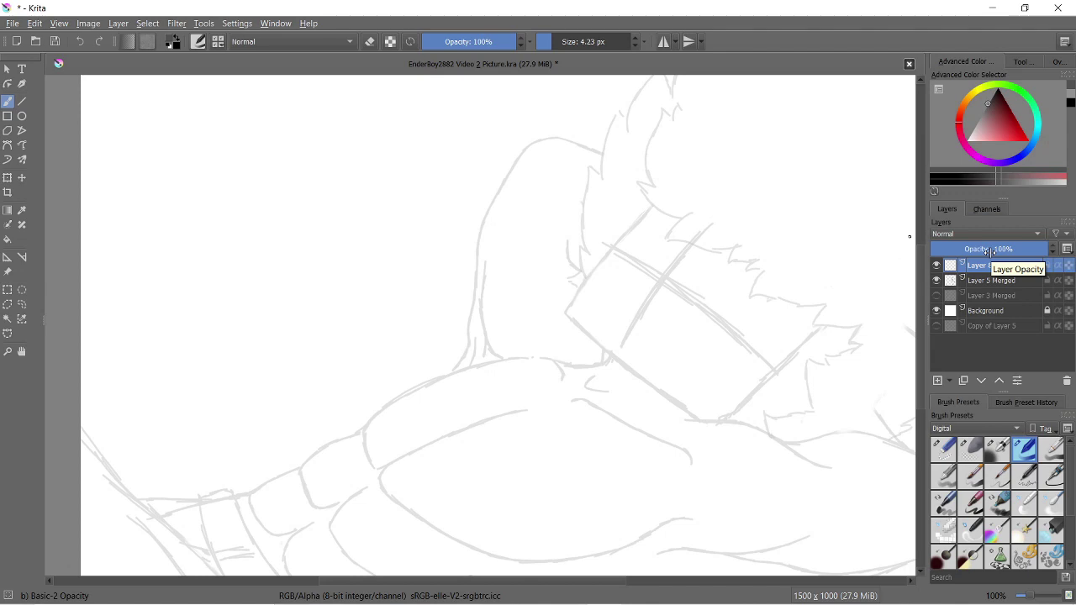
scroll(987, 249, "down", 1)
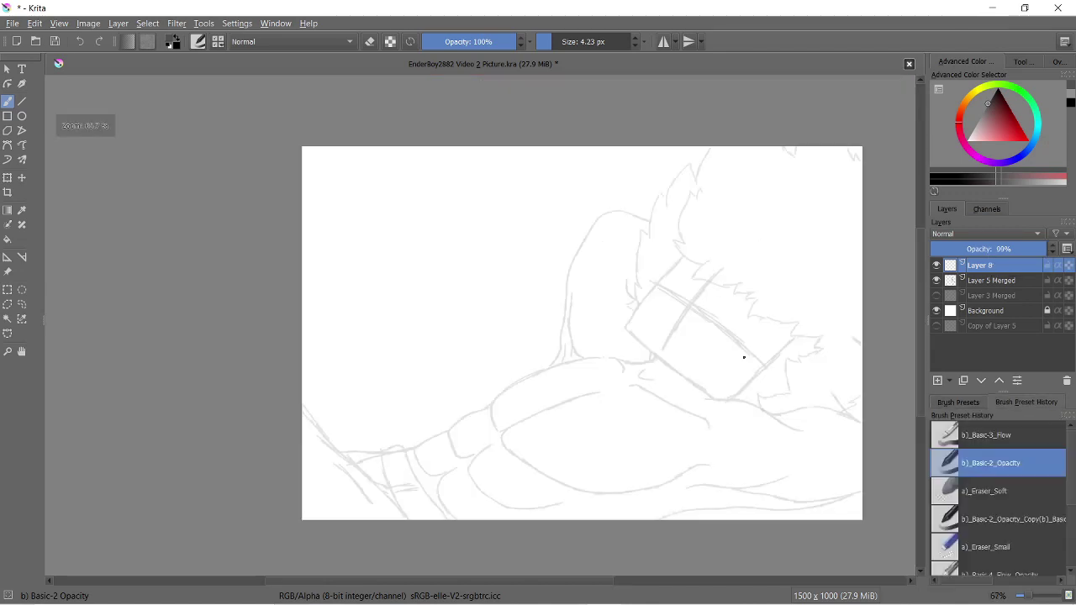
scroll(433, 252, "up", 3)
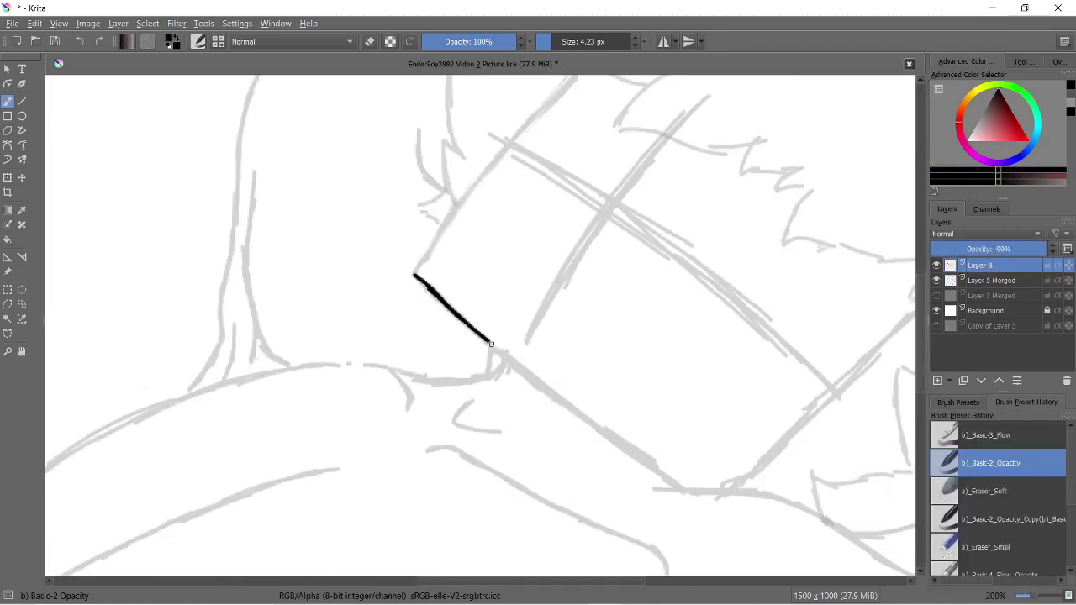
Undo the last black stroke, choose an inking brush preset, and discard test strokes
key("ctrl+z")
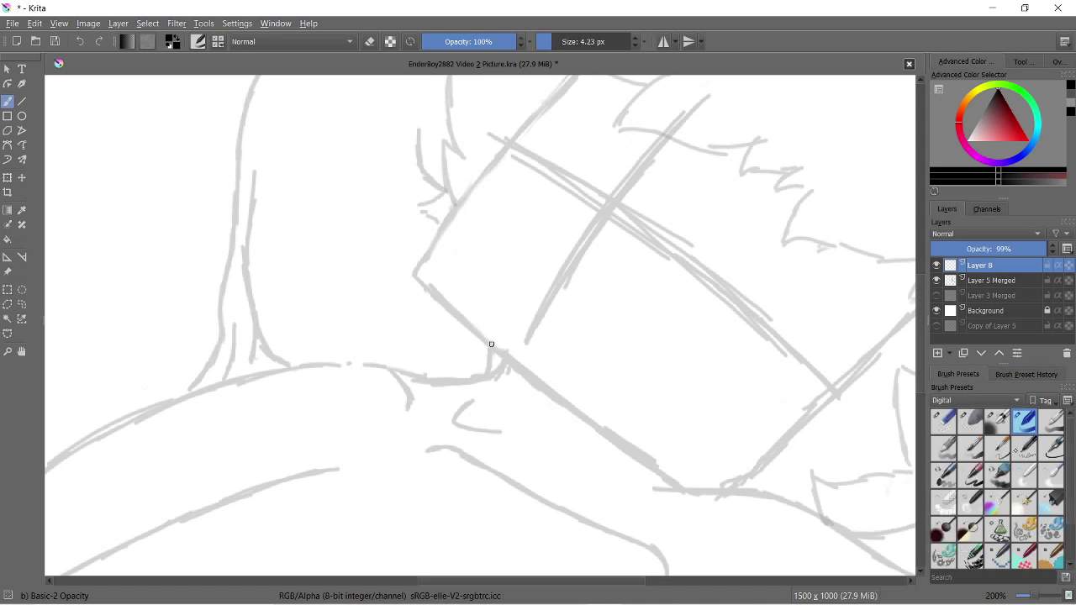
key("F6")
left_click(257, 42)
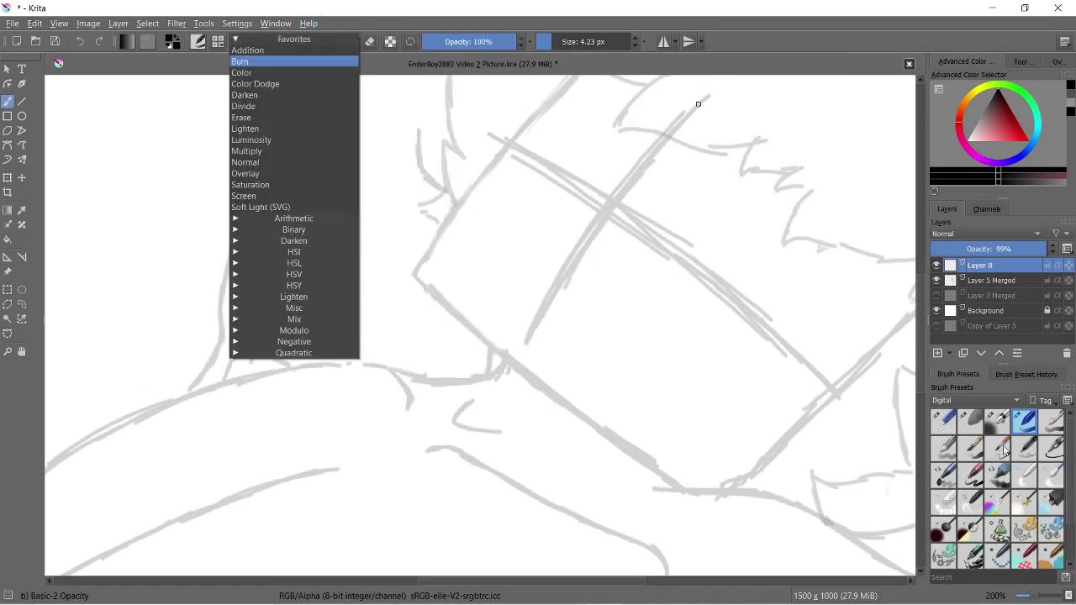
mouse_move(559, 329)
left_mouse_down()
mouse_move(652, 402)
mouse_move(672, 404)
left_mouse_up()
left_click_drag(647, 323, 710, 374)
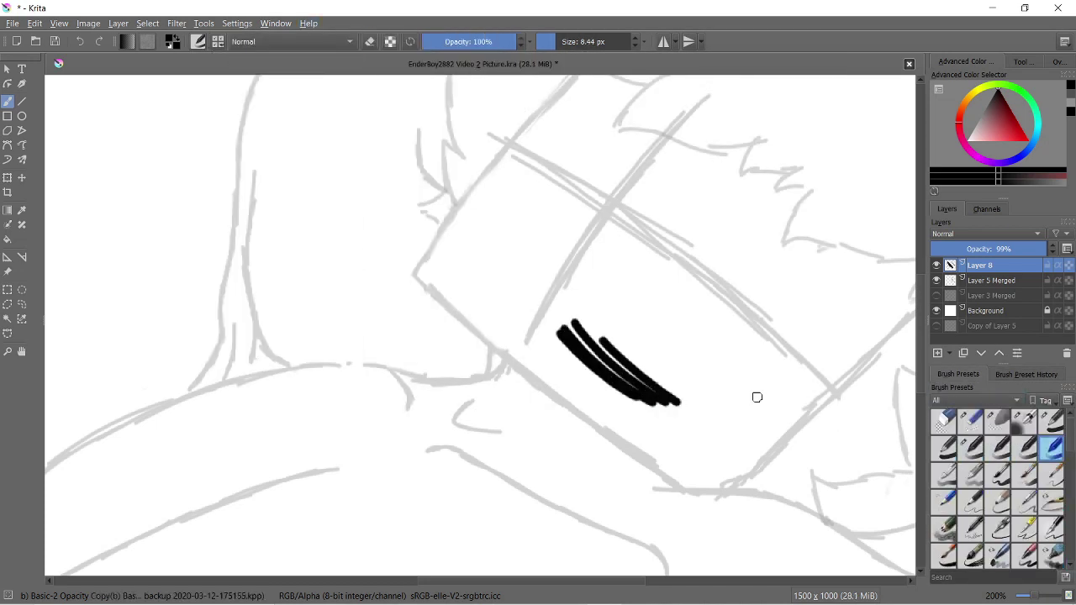
key("ctrl+z")
key("ctrl+z")
key("ctrl+z")
Ink short strokes on the box edge and its right-side outline, undoing a long stray line
left_click_drag(413, 278, 448, 306)
scroll(520, 327, "up", 2)
left_click_drag(311, 220, 364, 268)
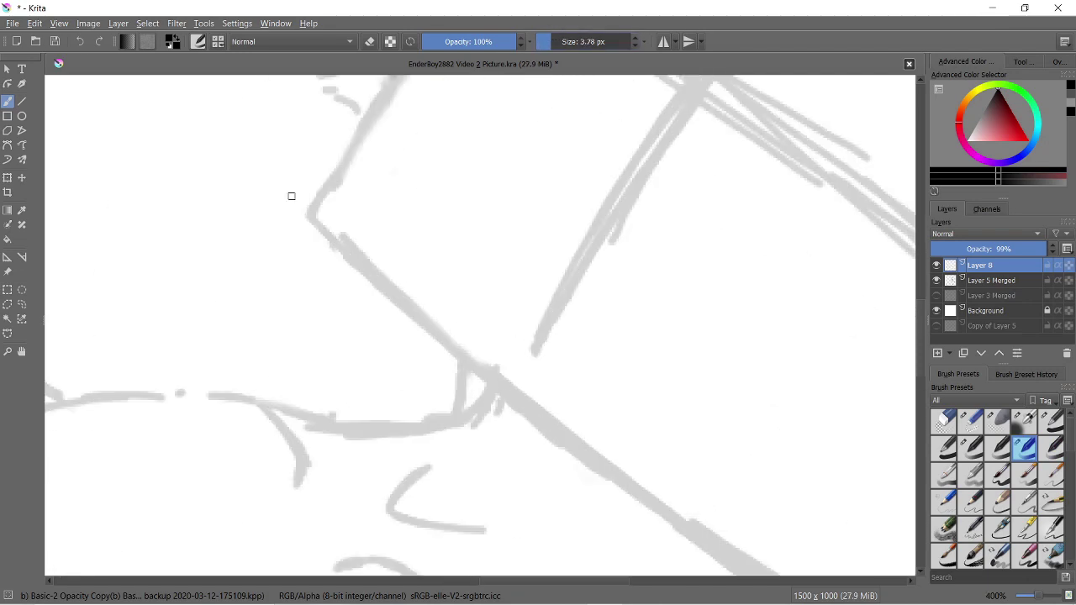
left_click_drag(307, 211, 768, 572)
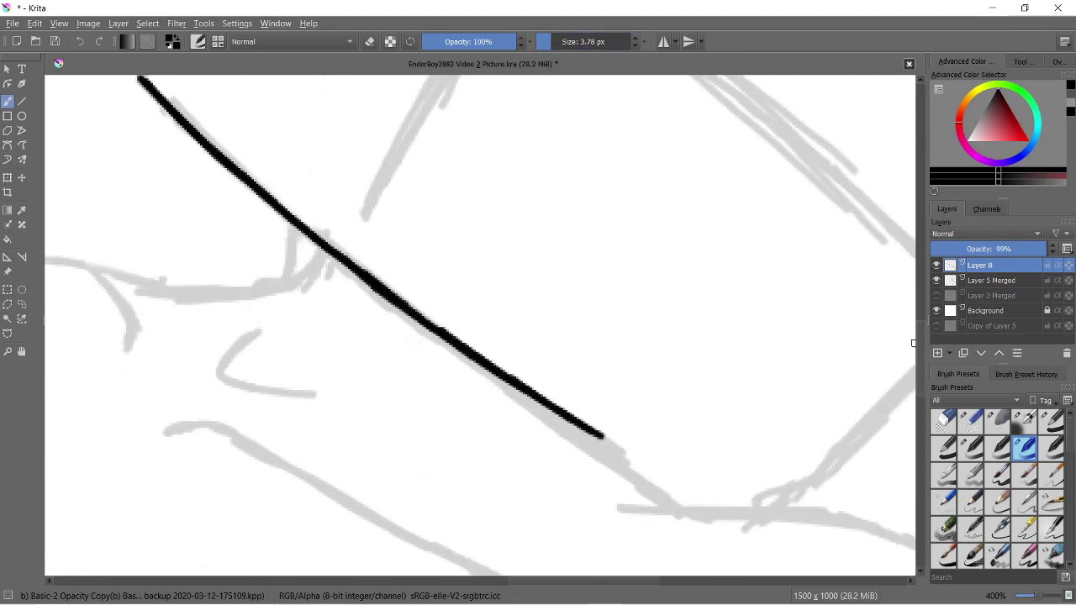
key("ctrl+z")
scroll(772, 474, "down", 2)
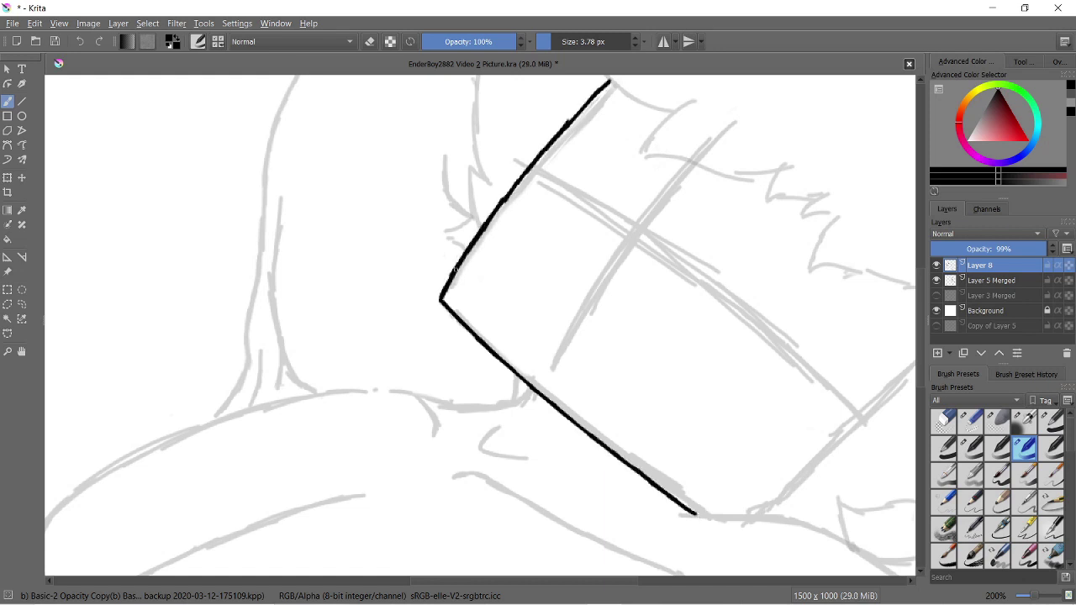
scroll(860, 417, "down", 1)
scroll(492, 384, "up", 2)
left_click_drag(312, 559, 486, 391)
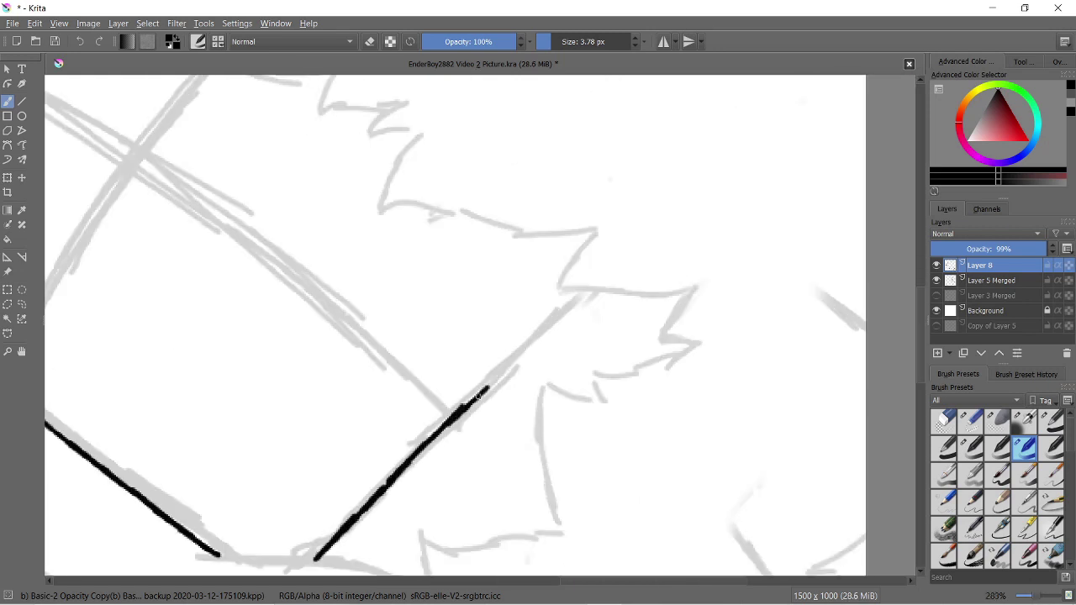
Shrink the eraser to about 9 px, then switch back to inking
key("e")
scroll(334, 558, "down", 3)
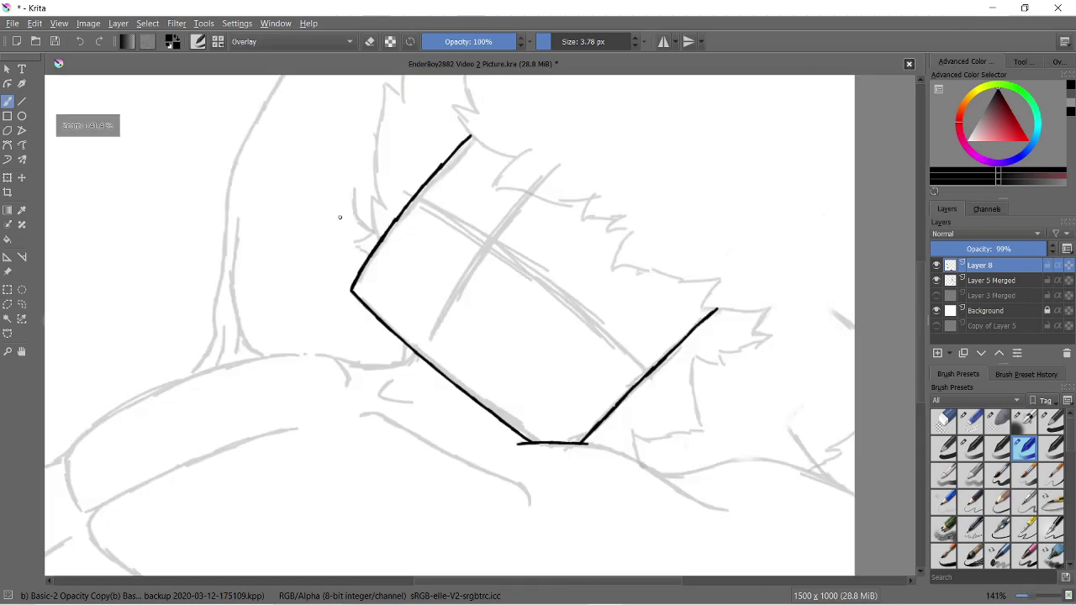
scroll(603, 300, "up", 5)
left_click_drag(583, 210, 491, 171)
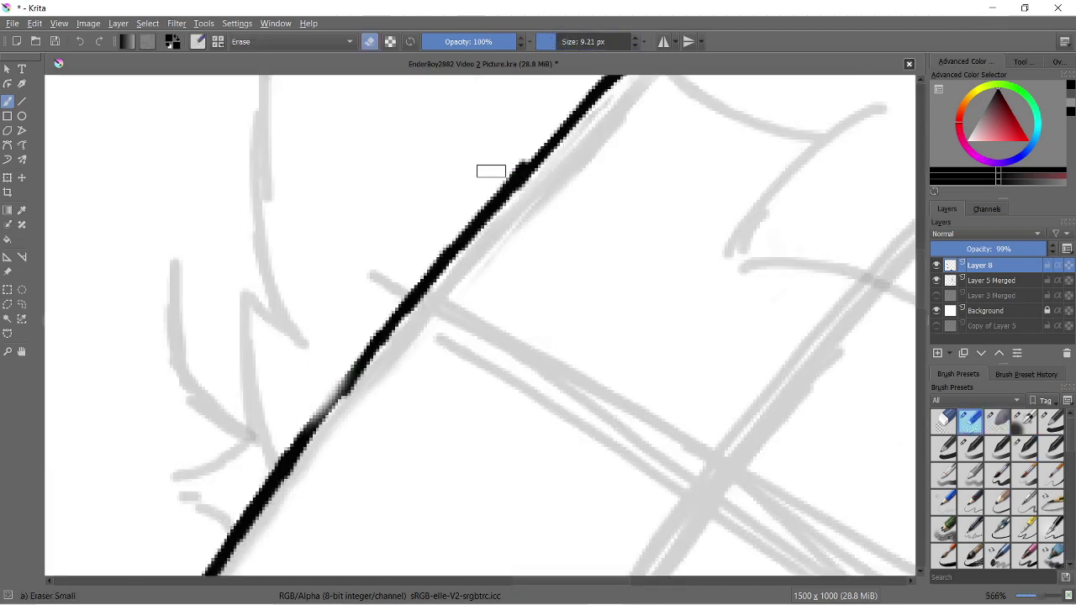
key("slash")
left_click_drag(361, 395, 305, 442)
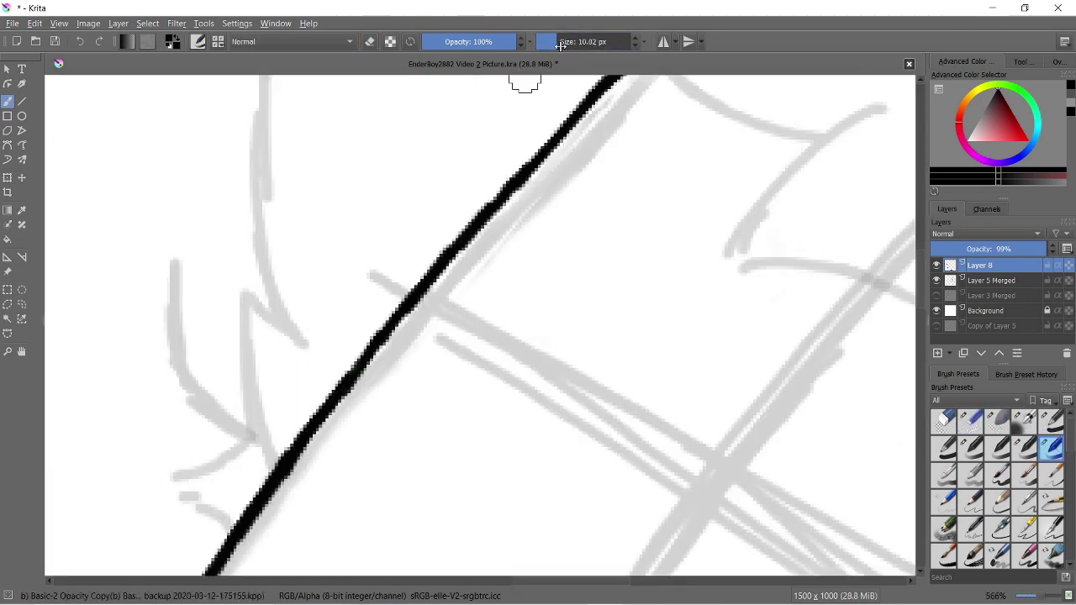
Ink the line running down-right from the corner and along the shoulder sketch, removing a stray tick
scroll(187, 499, "down", 2)
scroll(379, 391, "down", 4)
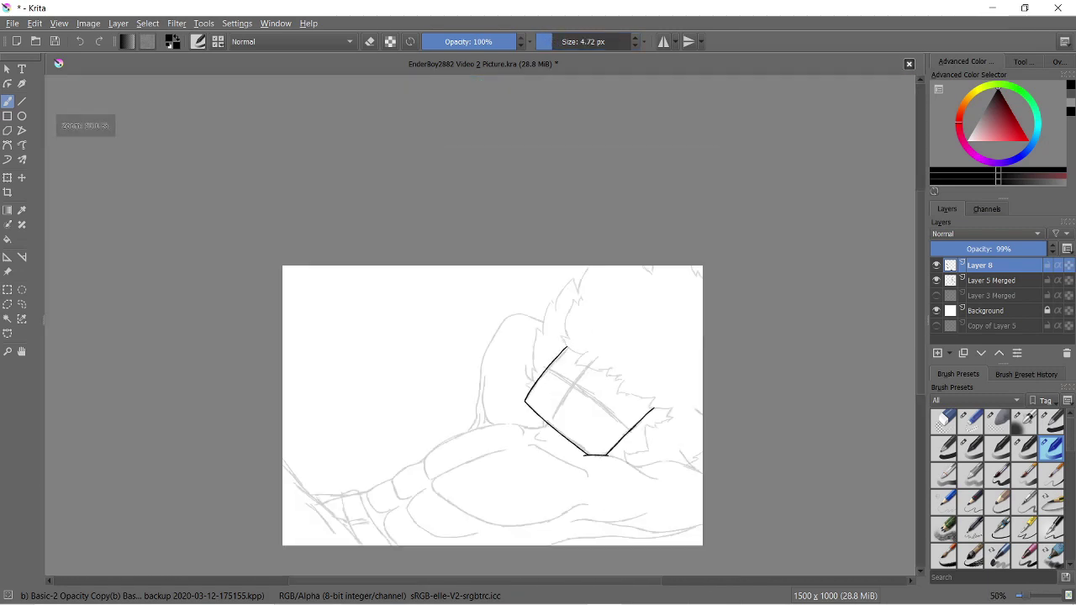
scroll(115, 274, "up", 5)
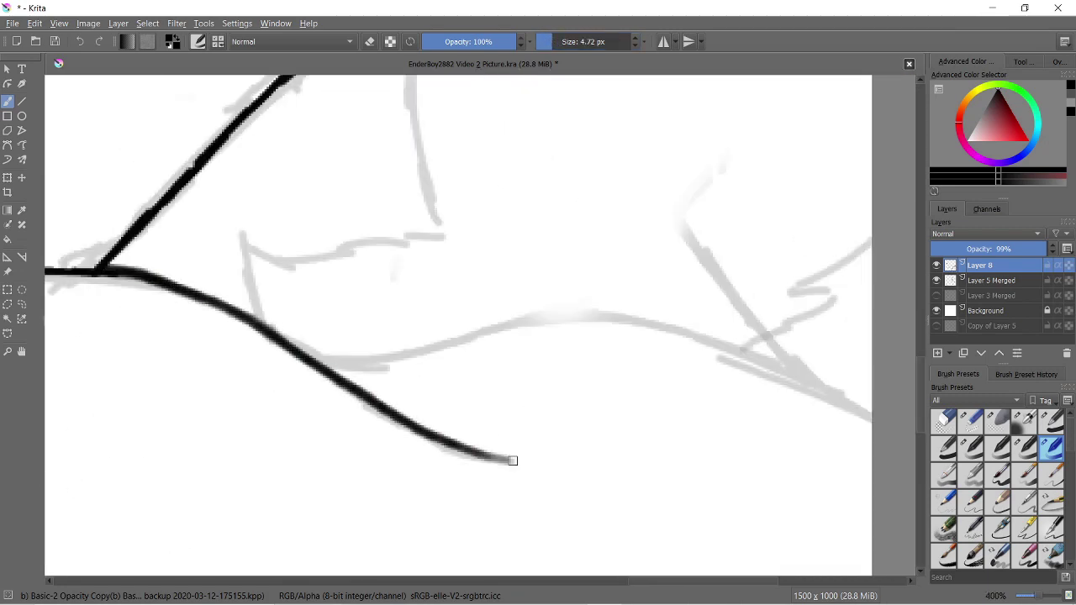
left_click_drag(147, 277, 507, 462)
mouse_move(347, 364)
left_mouse_down()
mouse_move(504, 324)
mouse_move(641, 317)
mouse_move(816, 377)
mouse_move(870, 412)
left_mouse_up()
scroll(841, 395, "down", 5)
scroll(559, 316, "up", 6)
scroll(559, 316, "down", 2)
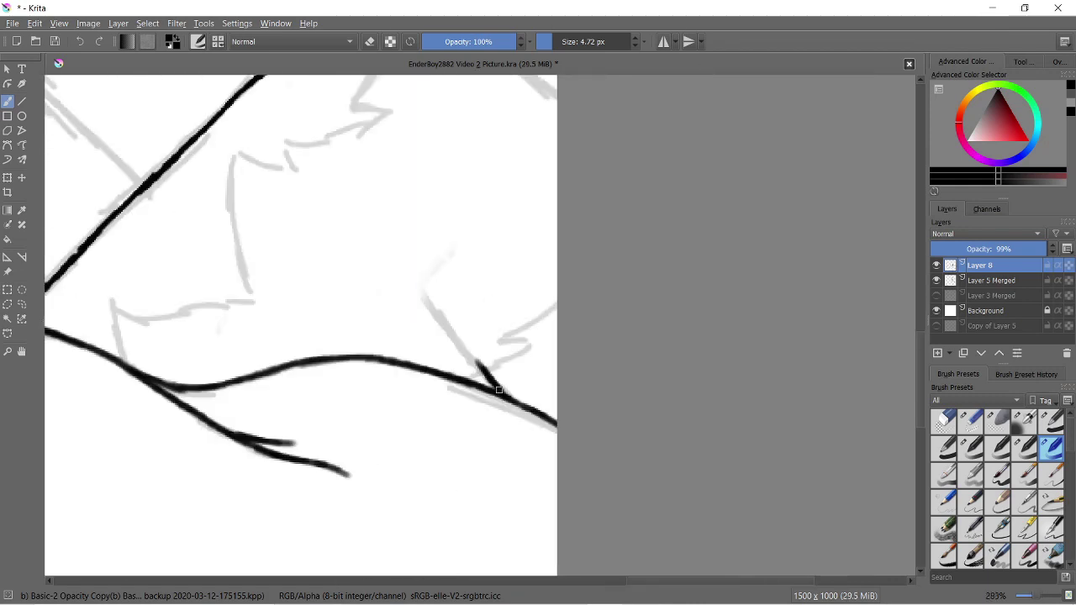
scroll(559, 316, "down", 2)
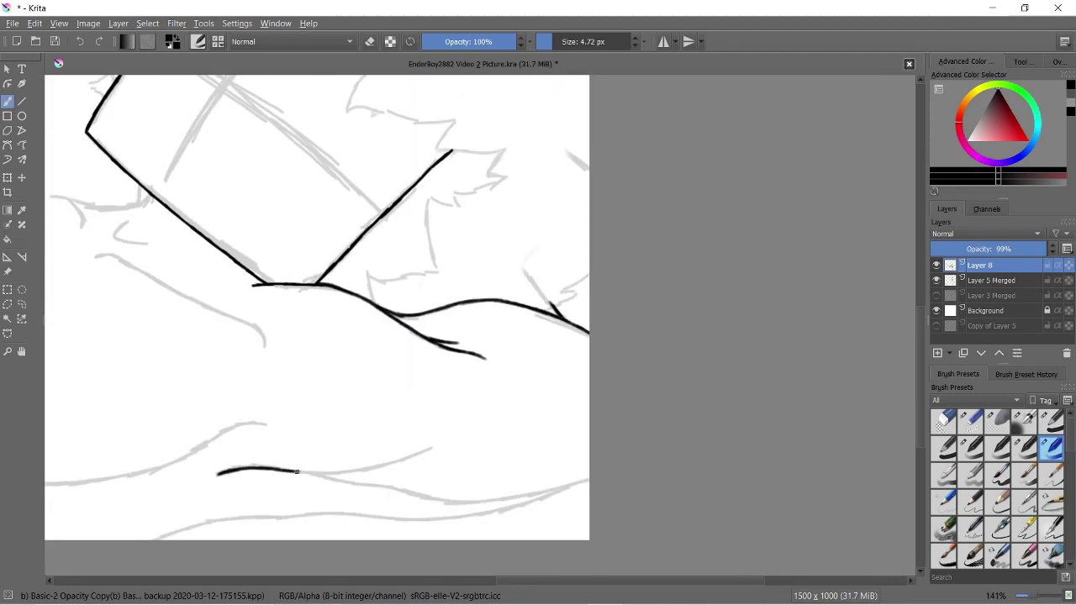
scroll(597, 314, "down", 2)
scroll(596, 314, "up", 3)
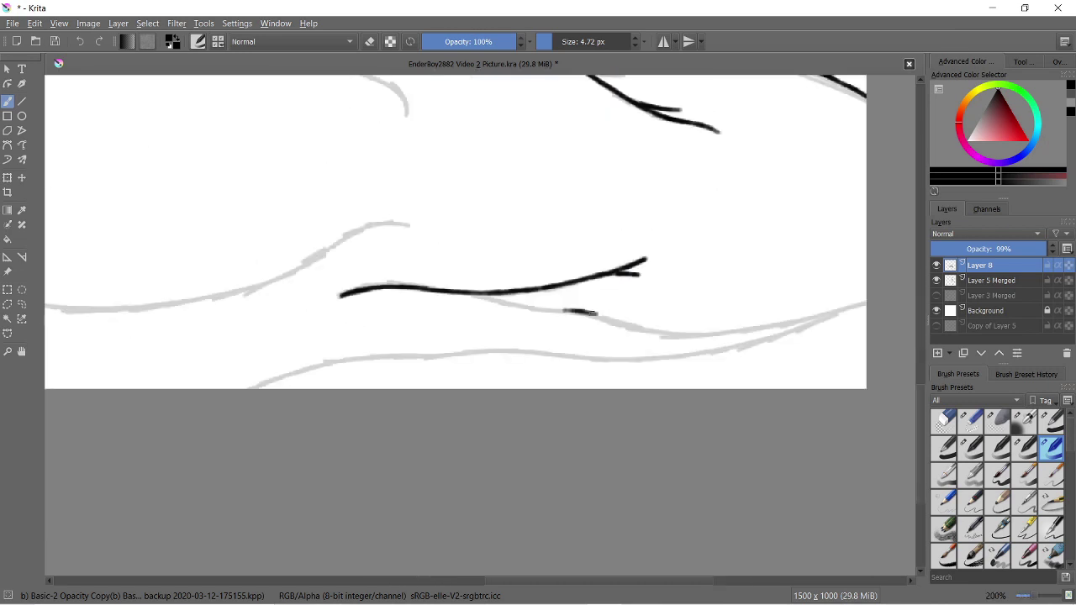
key("ctrl+z")
key("ctrl+z")
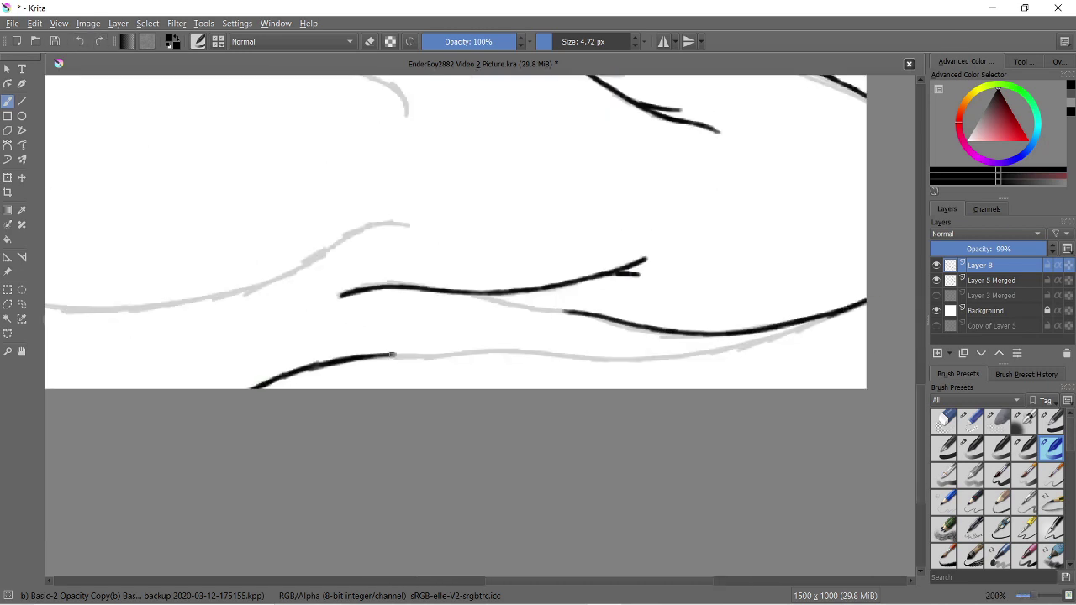
scroll(794, 327, "down", 2)
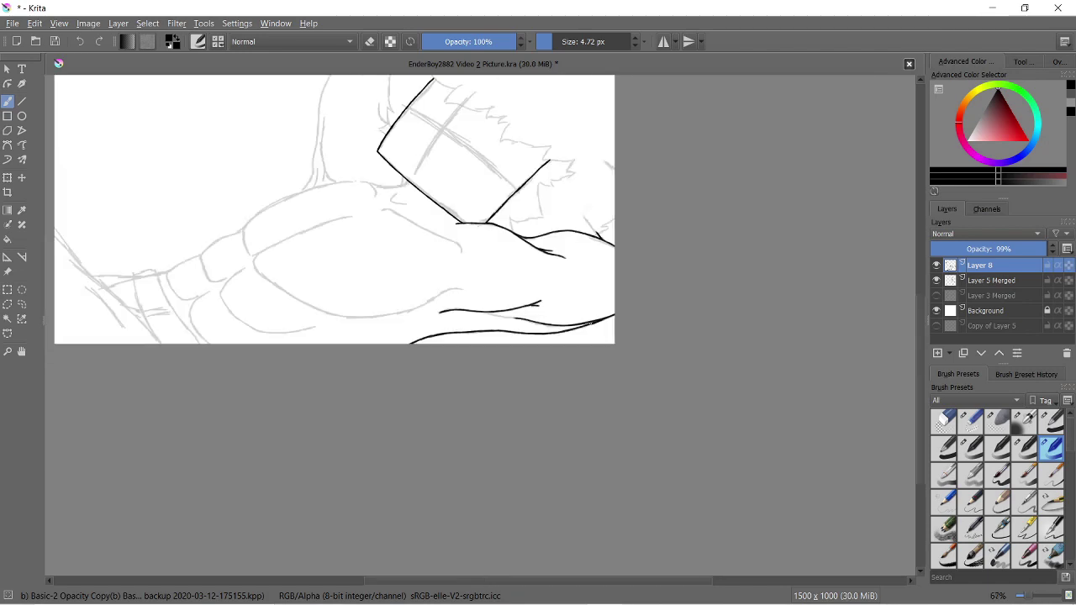
Ink sketch lines near the line crossing, including a curve, short vertical and angled mark
scroll(793, 328, "up", 3)
left_click_drag(516, 312, 732, 233)
scroll(733, 234, "down", 3)
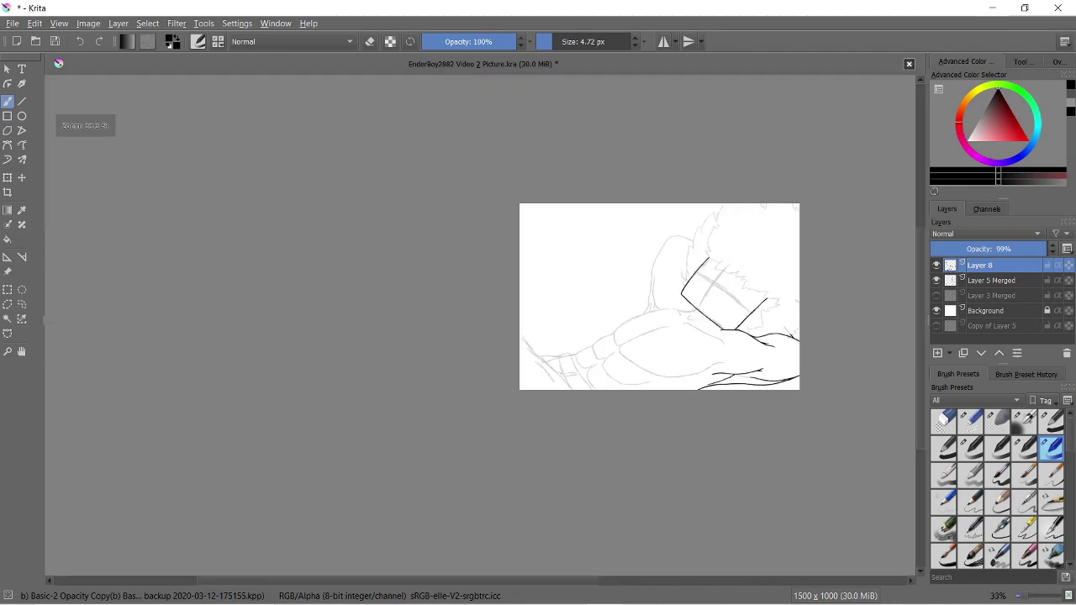
scroll(672, 219, "up", 2)
scroll(655, 210, "up", 1)
scroll(635, 200, "up", 2)
mouse_move(233, 355)
left_mouse_down()
mouse_move(446, 377)
mouse_move(546, 310)
left_mouse_up()
left_click_drag(493, 283, 504, 361)
scroll(603, 99, "down", 1)
scroll(425, 361, "up", 1)
mouse_move(534, 318)
left_mouse_down()
mouse_move(485, 382)
mouse_move(636, 410)
left_mouse_up()
scroll(504, 378, "down", 2)
left_click_drag(182, 224, 226, 225)
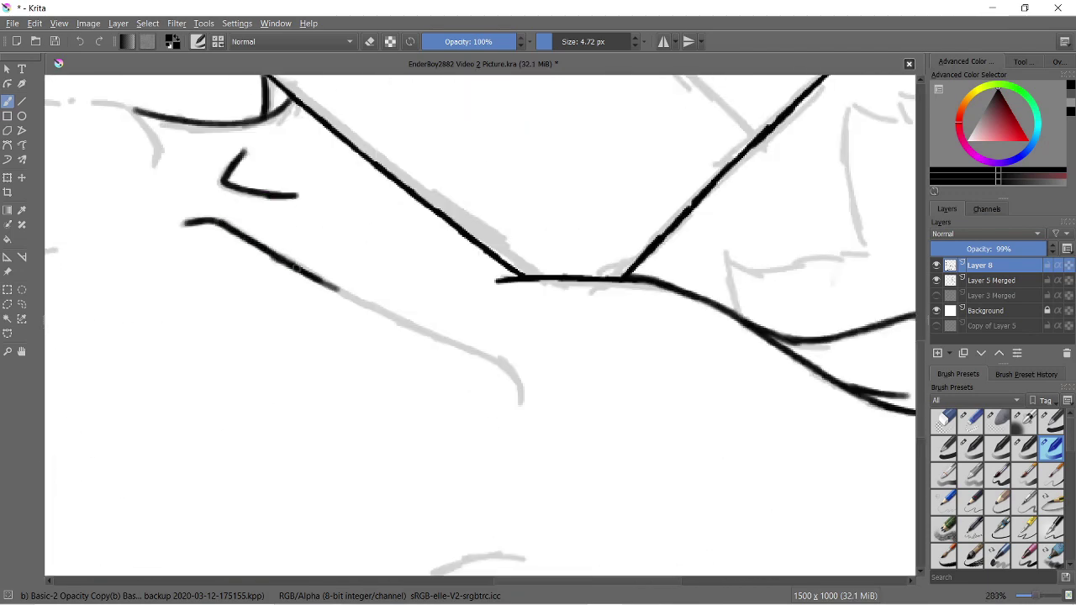
Ink the curved line over the sketch and the line running up-left from the hook
scroll(459, 350, "down", 3)
scroll(324, 288, "up", 5)
mouse_move(391, 380)
left_mouse_down()
mouse_move(423, 363)
mouse_move(363, 213)
left_mouse_up()
scroll(394, 195, "down", 5)
scroll(394, 195, "up", 3)
scroll(281, 190, "down", 5)
scroll(412, 353, "up", 2)
scroll(405, 316, "down", 1)
scroll(404, 316, "up", 4)
mouse_move(389, 367)
left_mouse_down()
mouse_move(396, 409)
mouse_move(332, 252)
mouse_move(223, 225)
left_mouse_up()
Trace the long grey sketch curve in black ink, upward and then leftward
scroll(473, 232, "down", 2)
scroll(473, 233, "up", 3)
mouse_move(365, 395)
left_mouse_down()
mouse_move(263, 168)
mouse_move(143, 132)
left_mouse_up()
scroll(522, 162, "down", 4)
scroll(522, 162, "up", 4)
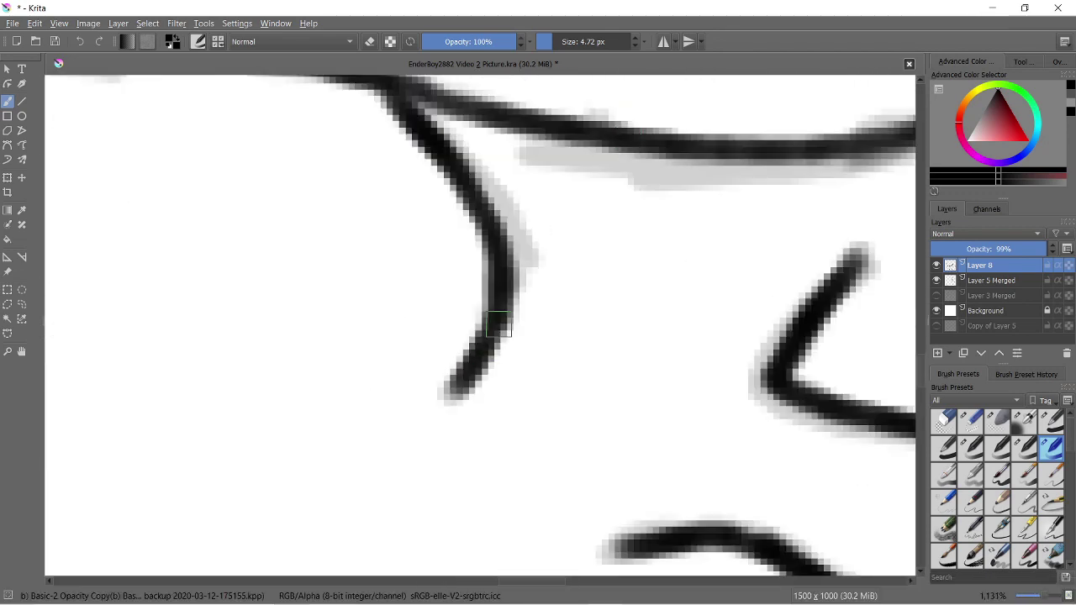
scroll(732, 356, "down", 6)
scroll(732, 356, "up", 7)
mouse_move(647, 340)
left_mouse_down()
mouse_move(512, 338)
mouse_move(319, 385)
mouse_move(218, 429)
left_mouse_up()
scroll(189, 246, "down", 2)
Ink the arm's upper and lower outlines and finish the wavy curve along the sketch
mouse_move(664, 80)
left_mouse_down()
mouse_move(564, 95)
mouse_move(480, 125)
mouse_move(353, 192)
mouse_move(213, 338)
mouse_move(256, 487)
left_mouse_up()
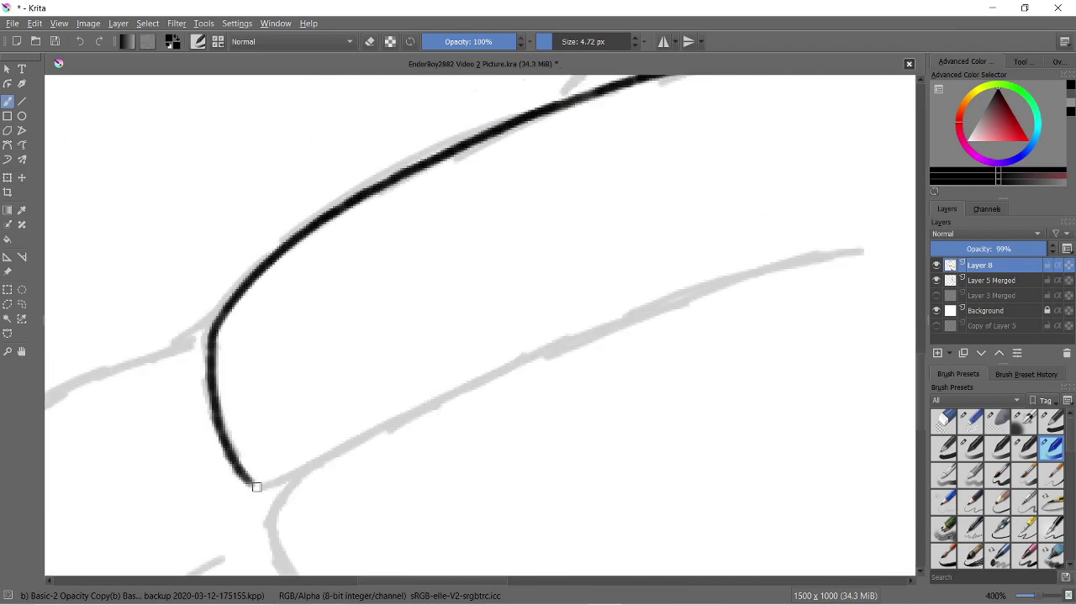
mouse_move(883, 239)
left_mouse_down()
mouse_move(696, 289)
mouse_move(509, 365)
mouse_move(315, 464)
left_mouse_up()
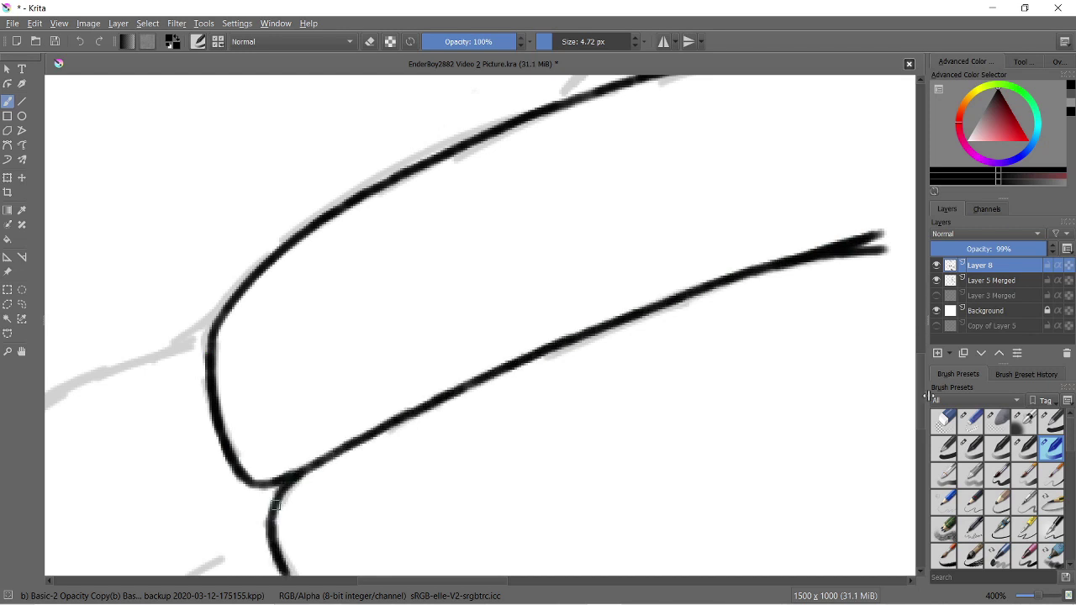
scroll(276, 504, "down", 5)
scroll(276, 504, "right", 3)
mouse_move(60, 243)
left_mouse_down()
mouse_move(159, 332)
mouse_move(383, 465)
mouse_move(599, 534)
left_mouse_up()
scroll(599, 534, "right", 5)
left_click_drag(198, 538, 588, 499)
scroll(588, 499, "right", 3)
mouse_move(240, 499)
left_mouse_down()
mouse_move(533, 363)
mouse_move(324, 471)
left_mouse_up()
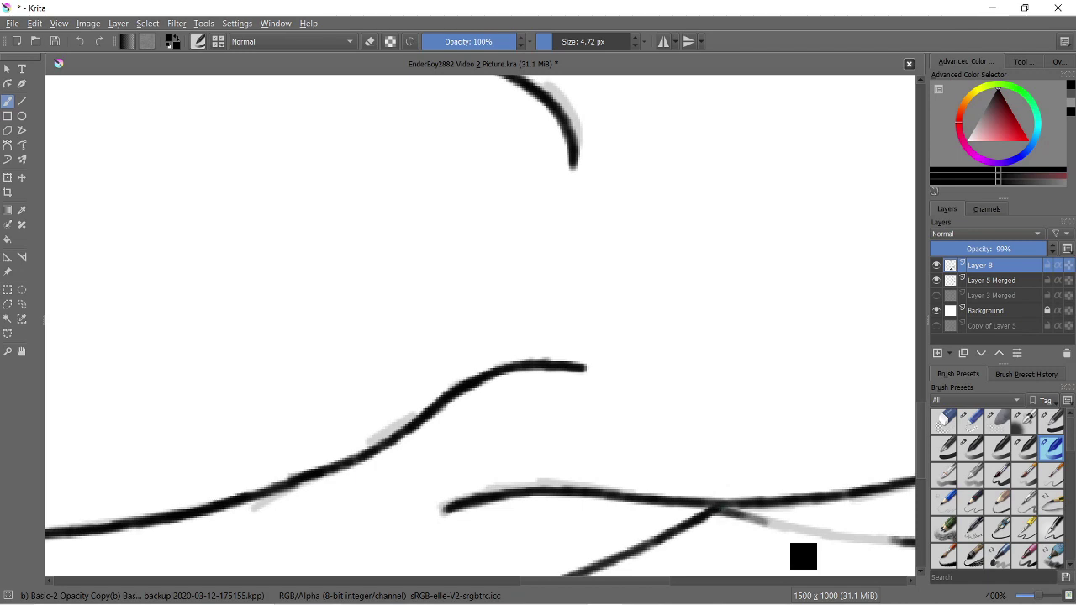
scroll(772, 524, "down", 2)
scroll(746, 409, "down", 5)
scroll(746, 408, "up", 7)
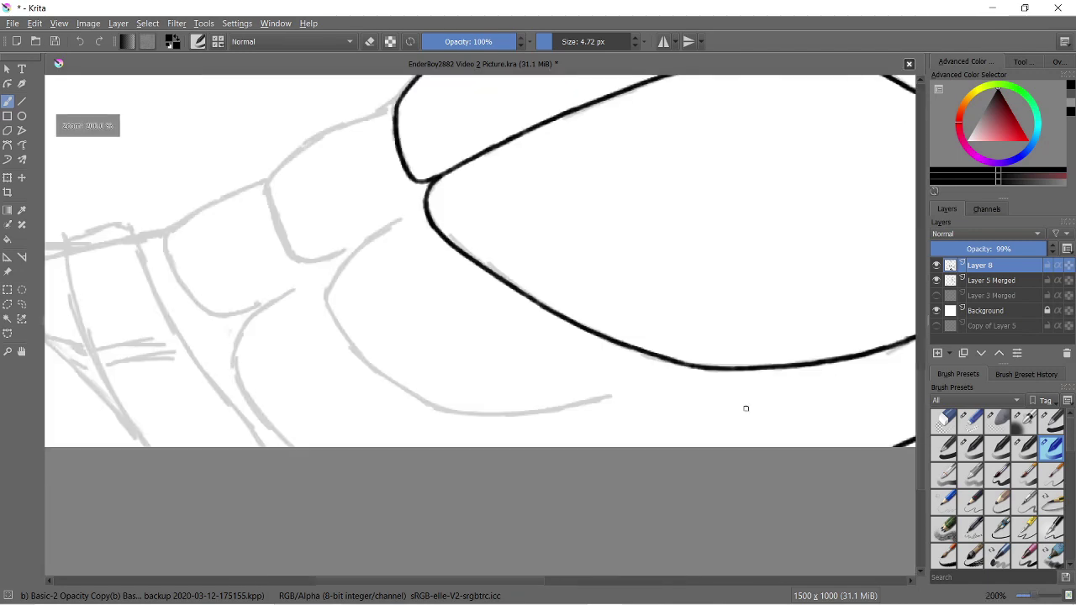
Ink short contour strokes below the curve and extend them to the right
scroll(745, 408, "up", 1)
left_click_drag(553, 373, 755, 412)
left_click_drag(682, 365, 832, 401)
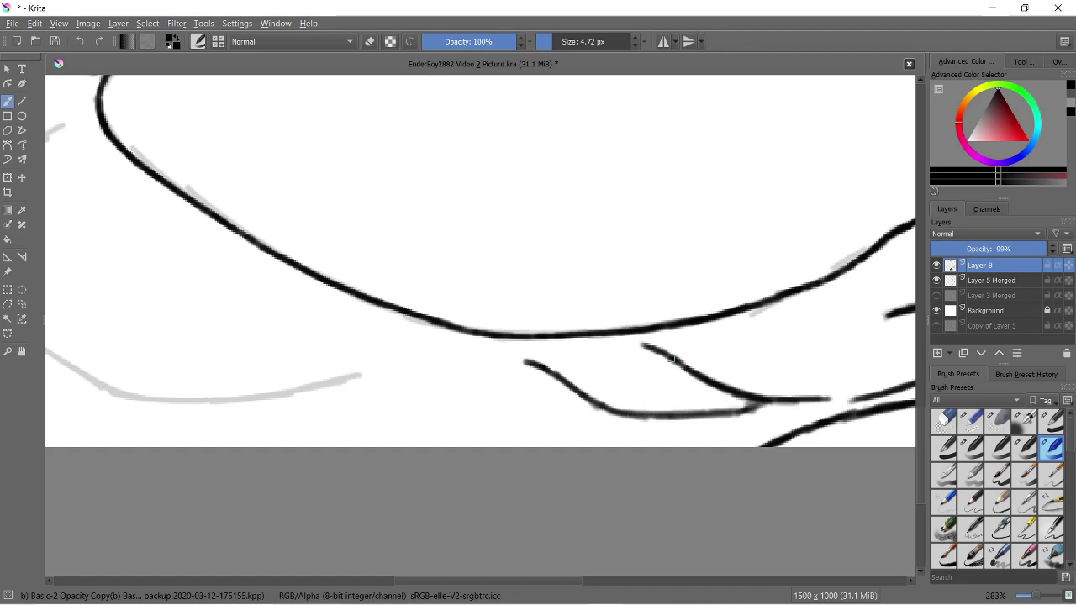
left_click_drag(471, 425, 531, 431)
scroll(531, 430, "down", 2)
Ink the segment's lower corner and left side, undoing misplaced strokes along the top edge
left_click_drag(113, 296, 132, 333)
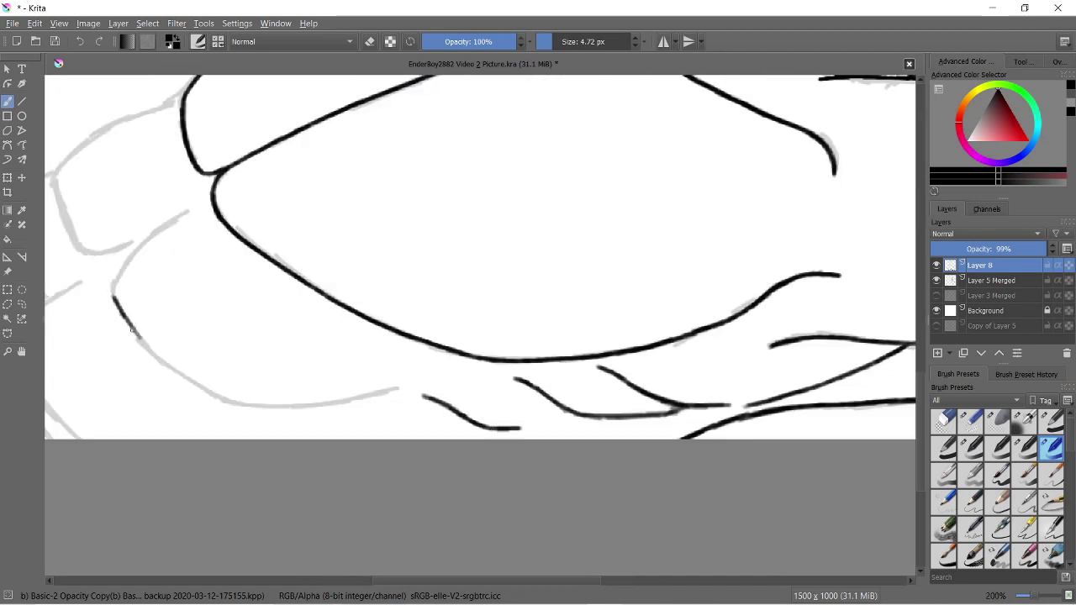
scroll(204, 148, "up", 2)
mouse_move(269, 475)
left_mouse_down()
mouse_move(349, 362)
mouse_move(450, 280)
left_mouse_up()
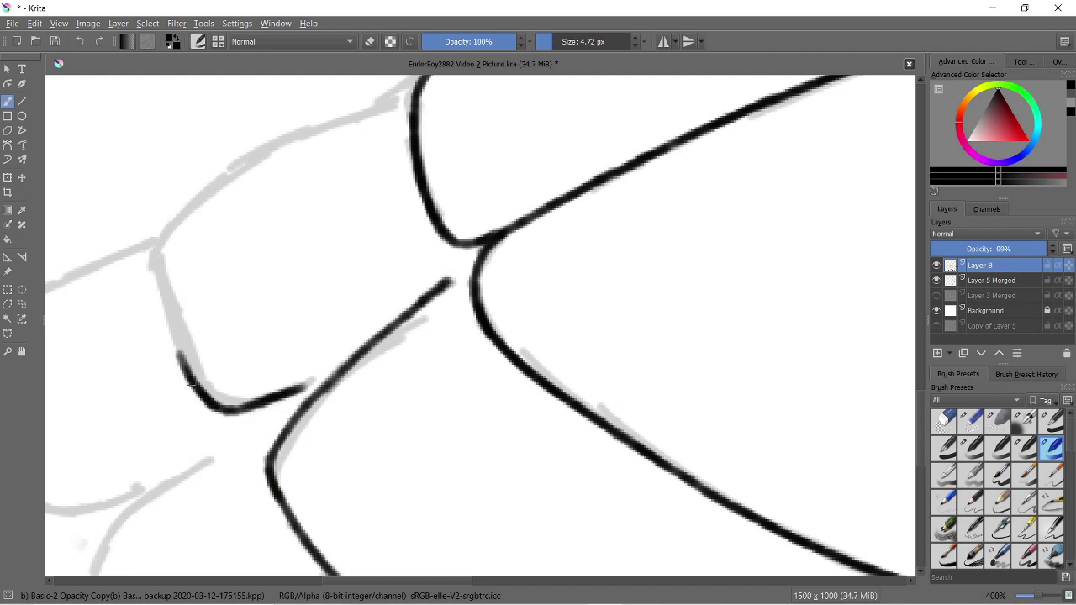
left_click_drag(191, 380, 199, 192)
key("ctrl+z")
key("ctrl+z")
mouse_move(156, 246)
left_mouse_down()
mouse_move(271, 141)
mouse_move(409, 79)
left_mouse_up()
key("ctrl+z")
scroll(286, 264, "up", 3)
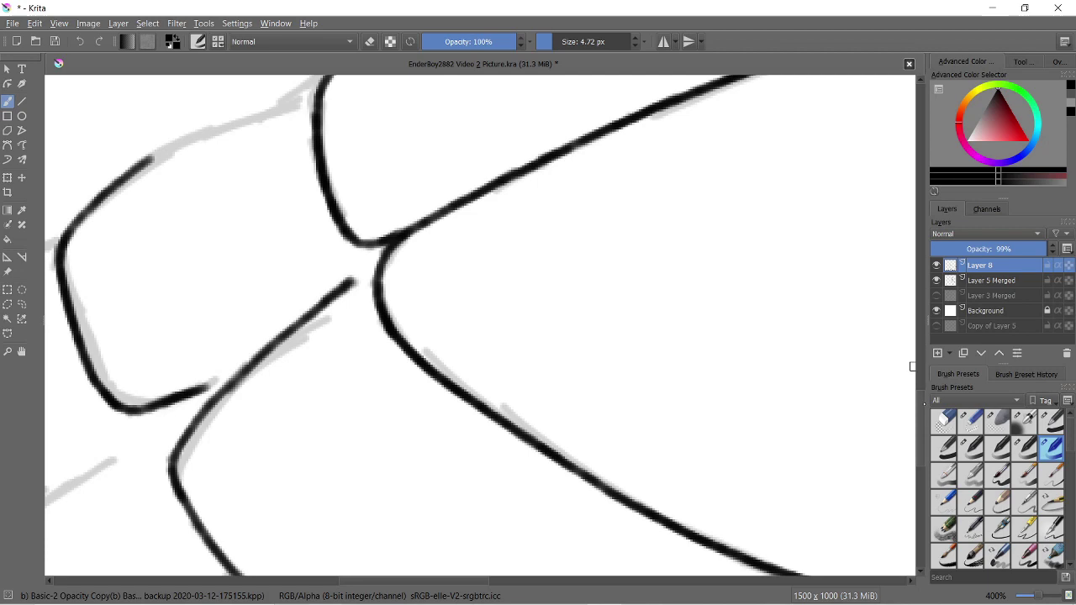
scroll(408, 408, "down", 3)
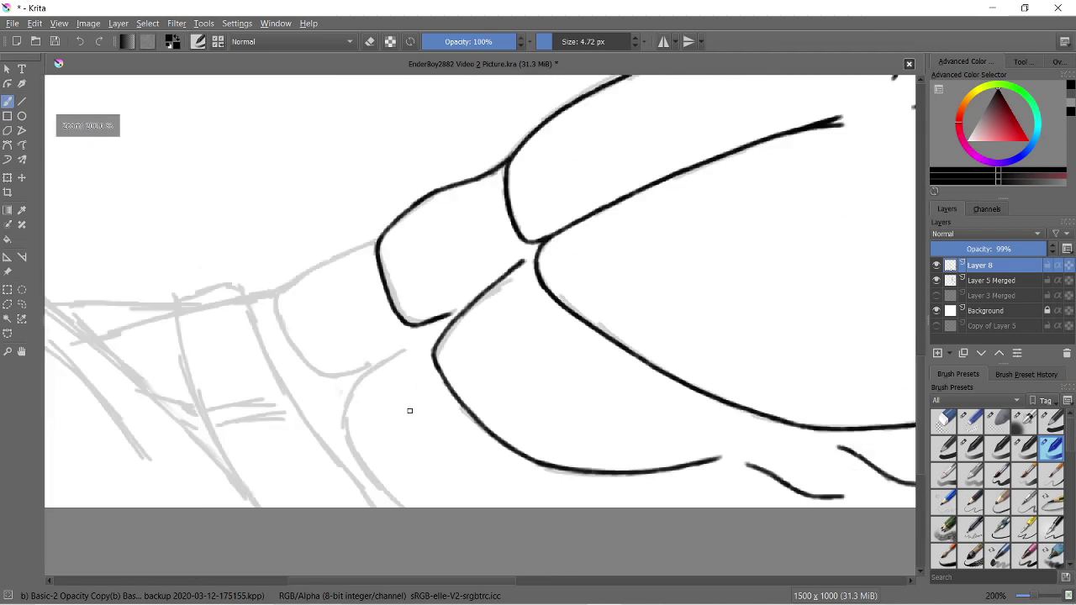
scroll(409, 408, "down", 3)
scroll(420, 437, "down", 1)
scroll(437, 496, "up", 2)
scroll(436, 496, "up", 5)
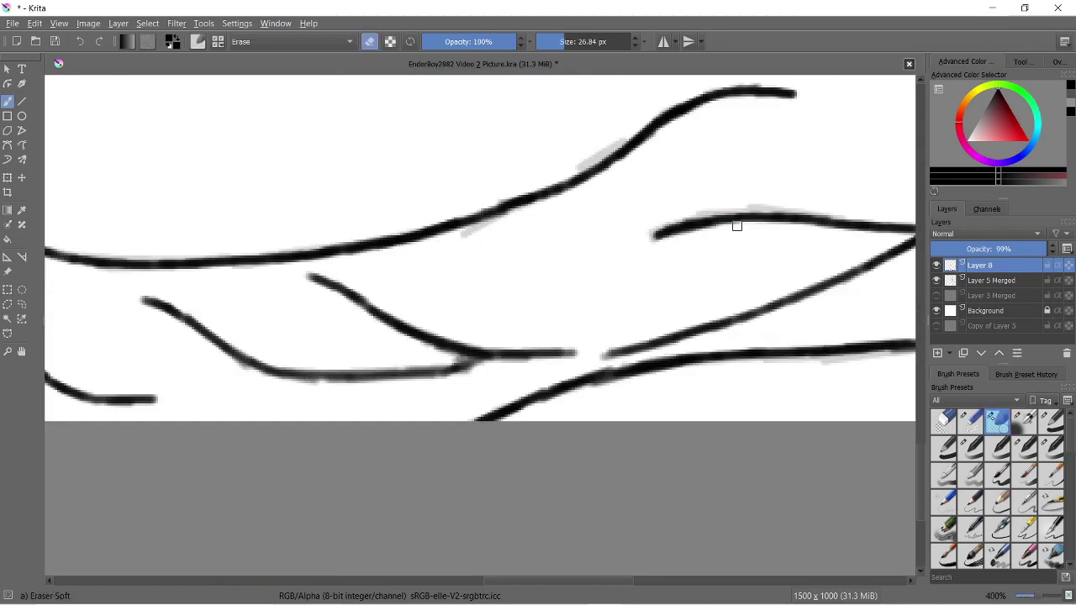
Rework the lower contour line and ink the segment's left curve, undoing an extra continuation
key("slash")
key("slash")
left_click_drag(600, 377, 432, 410)
key("slash")
left_click_drag(668, 358, 462, 420)
key("ctrl+z")
key("ctrl+z")
key("slash")
mouse_move(344, 421)
left_mouse_down()
mouse_move(626, 368)
mouse_move(595, 396)
left_mouse_up()
key("slash")
key("slash")
left_click_drag(529, 382, 655, 362)
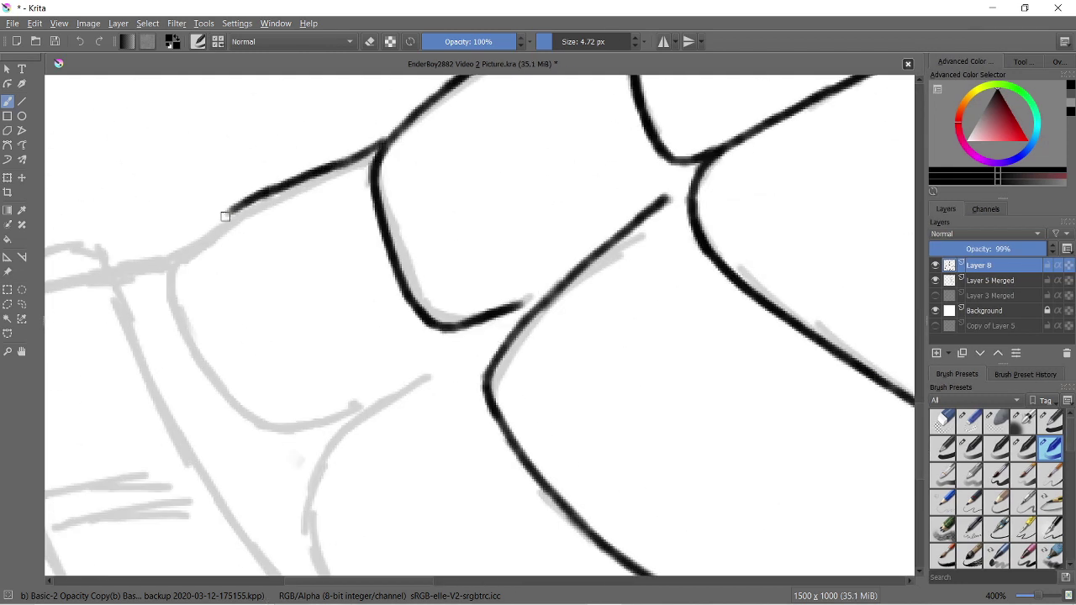
mouse_move(225, 216)
left_mouse_down()
mouse_move(168, 279)
mouse_move(268, 424)
left_mouse_up()
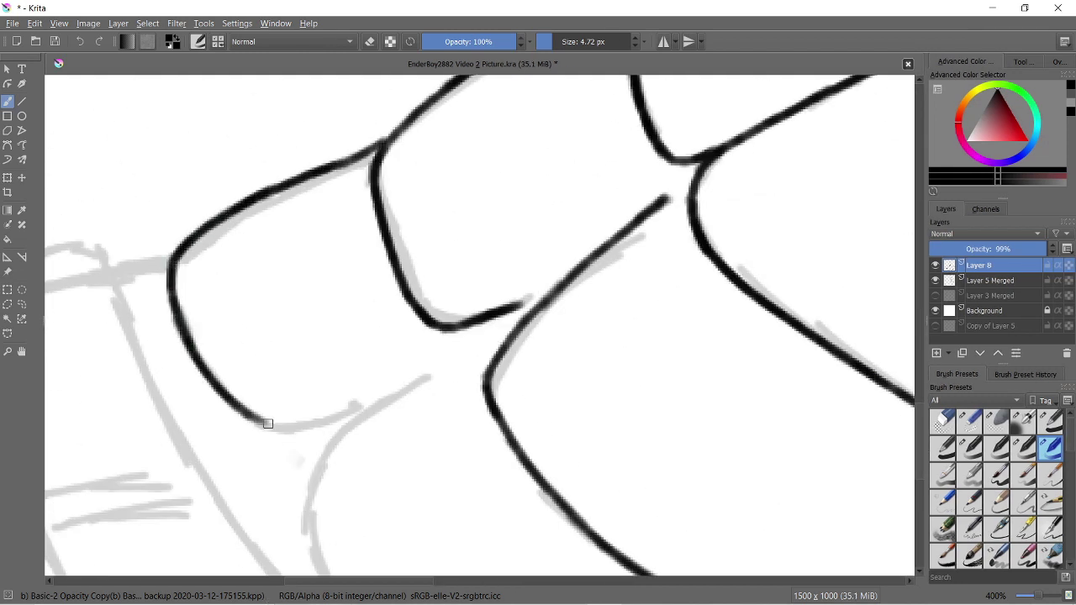
mouse_move(415, 386)
left_mouse_down()
mouse_move(331, 439)
mouse_move(312, 563)
left_mouse_up()
key("ctrl+z")
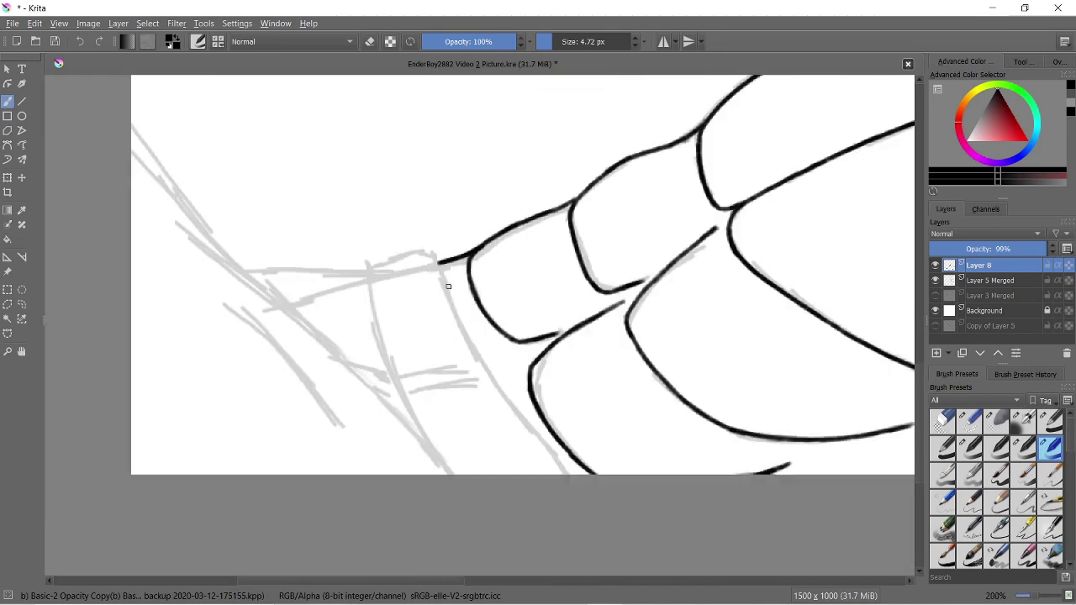
Ink the sketch's left curve downward, a long line up-left, and join short strokes to the outline
left_click_drag(431, 246, 540, 463)
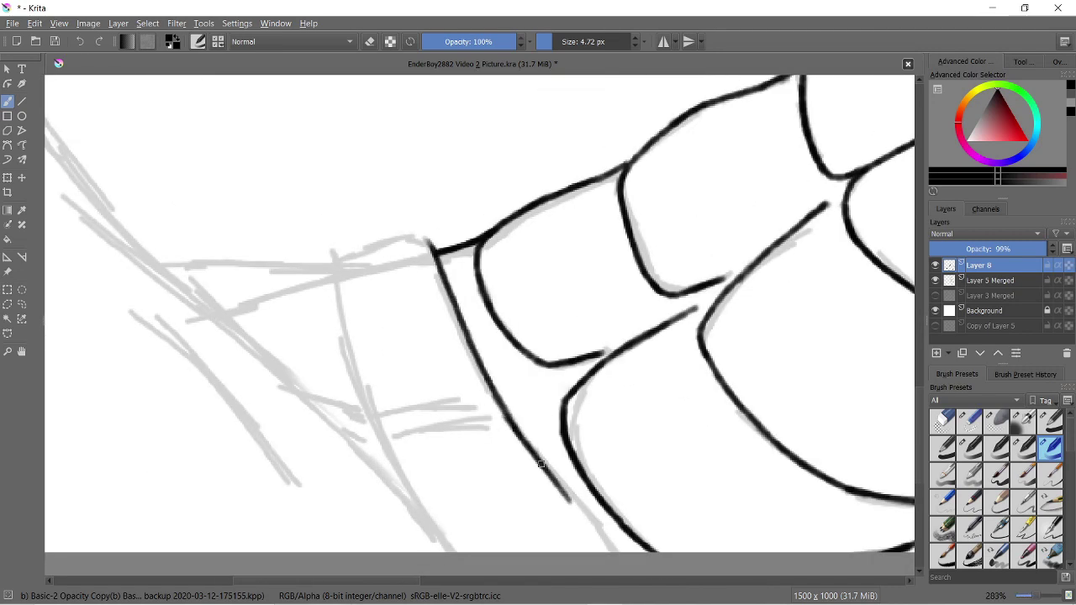
left_click_drag(342, 318, 452, 550)
left_click_drag(387, 476, 83, 160)
left_click_drag(165, 261, 337, 259)
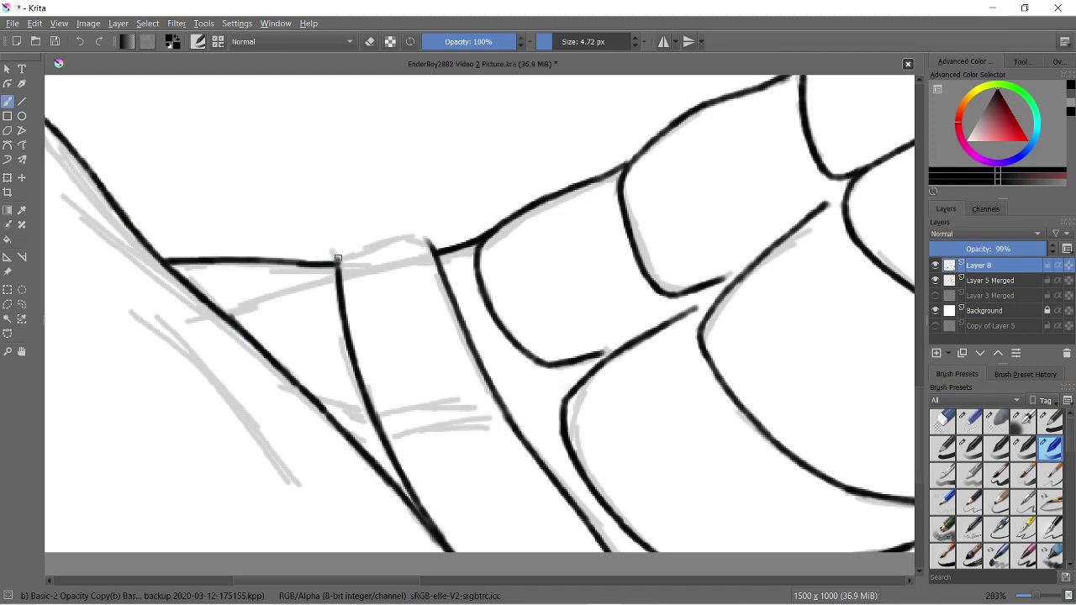
left_click_drag(260, 292, 321, 276)
scroll(321, 275, "up", 3)
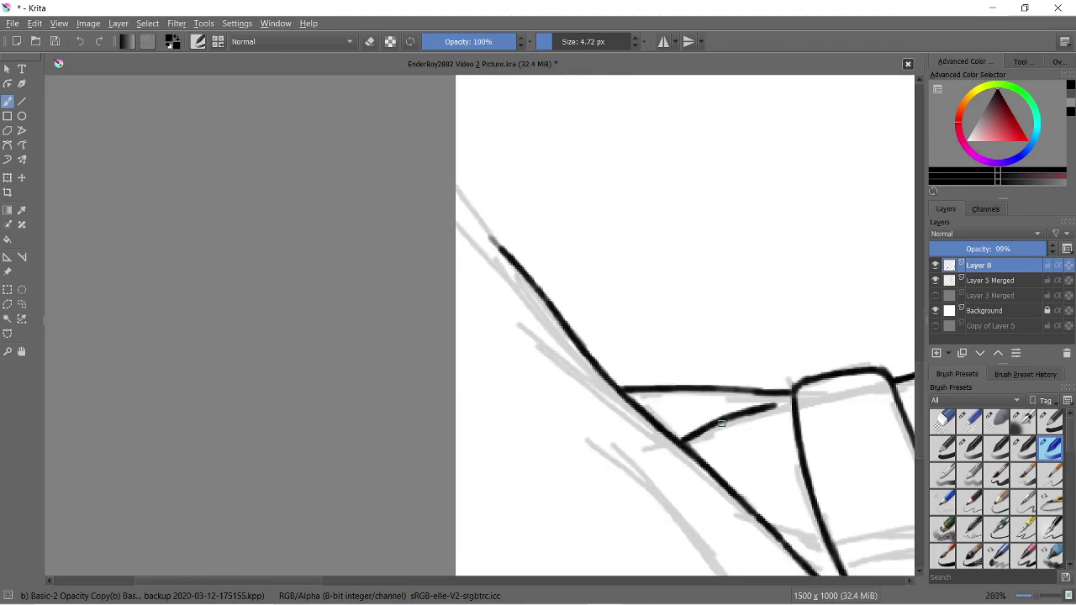
scroll(546, 202, "down", 10)
scroll(547, 202, "up", 5)
scroll(547, 201, "up", 3)
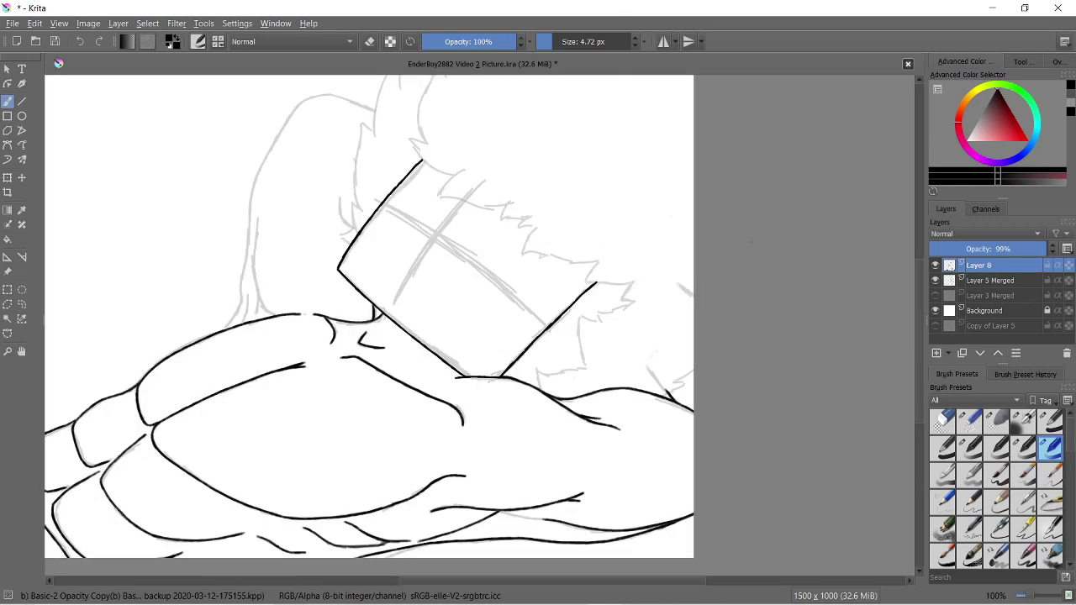
scroll(720, 240, "down", 2)
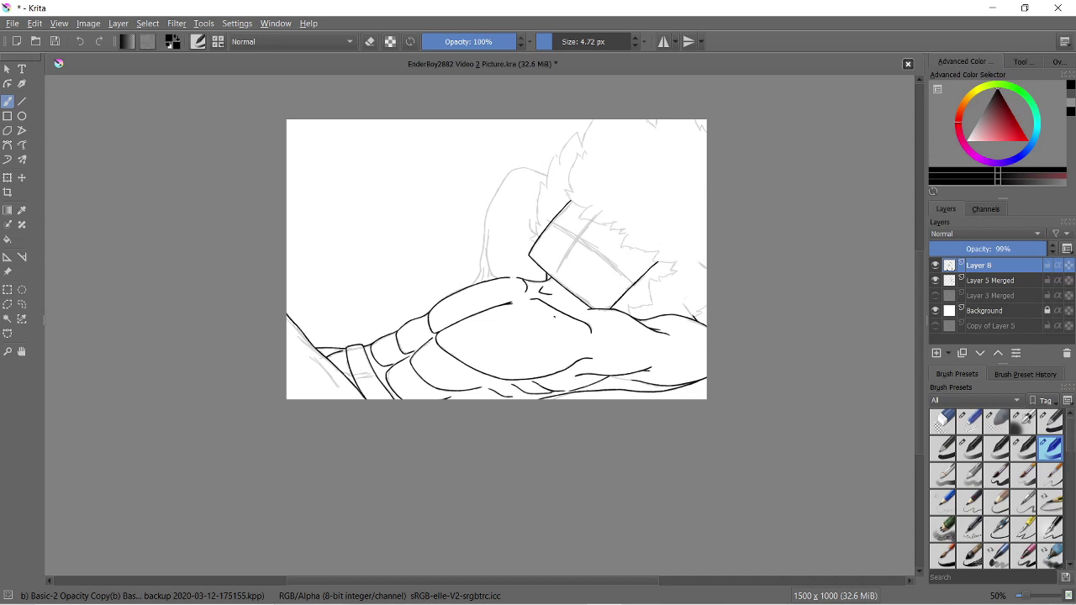
Compare against Layer 3 Merged, then redraw the upper curve's tail and extend the lower curve
left_click(934, 295)
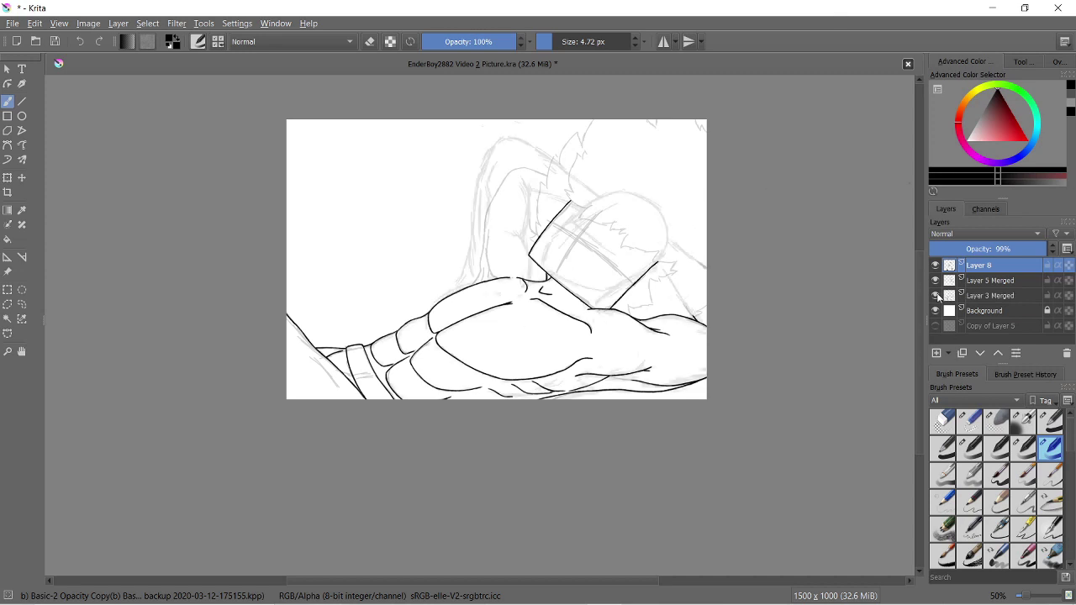
left_click(934, 295)
left_click(934, 295)
scroll(517, 451, "up", 4)
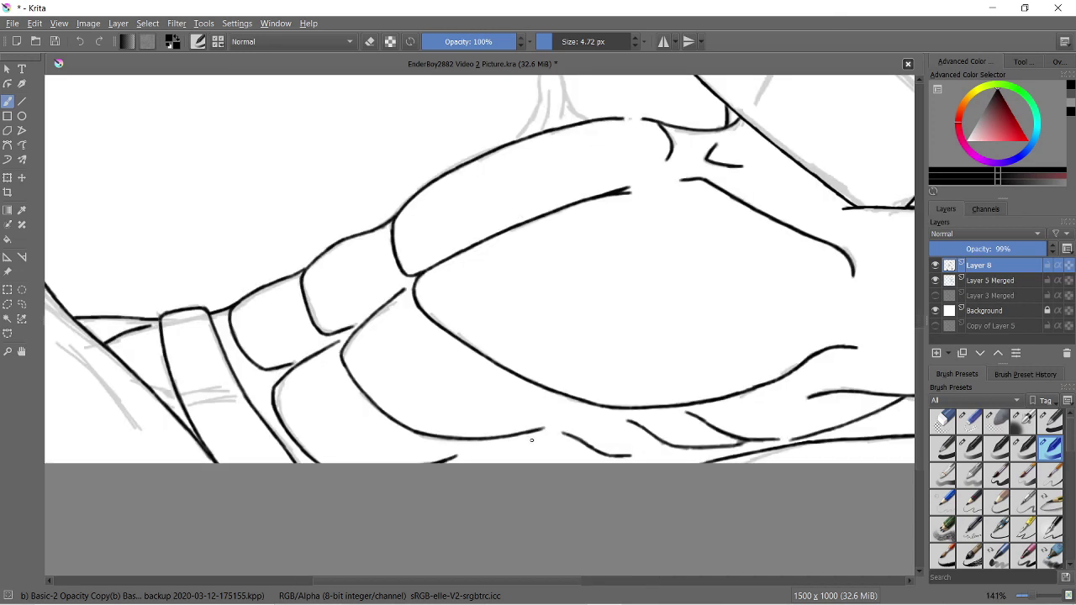
scroll(518, 451, "up", 2)
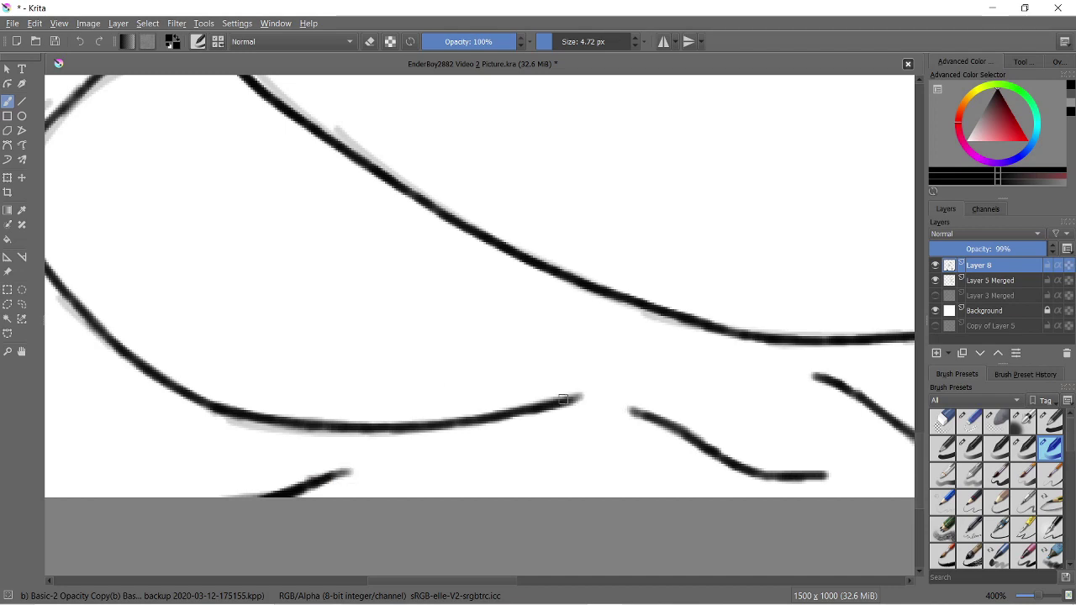
key("ctrl+z")
left_click_drag(567, 402, 668, 369)
scroll(745, 367, "down", 4)
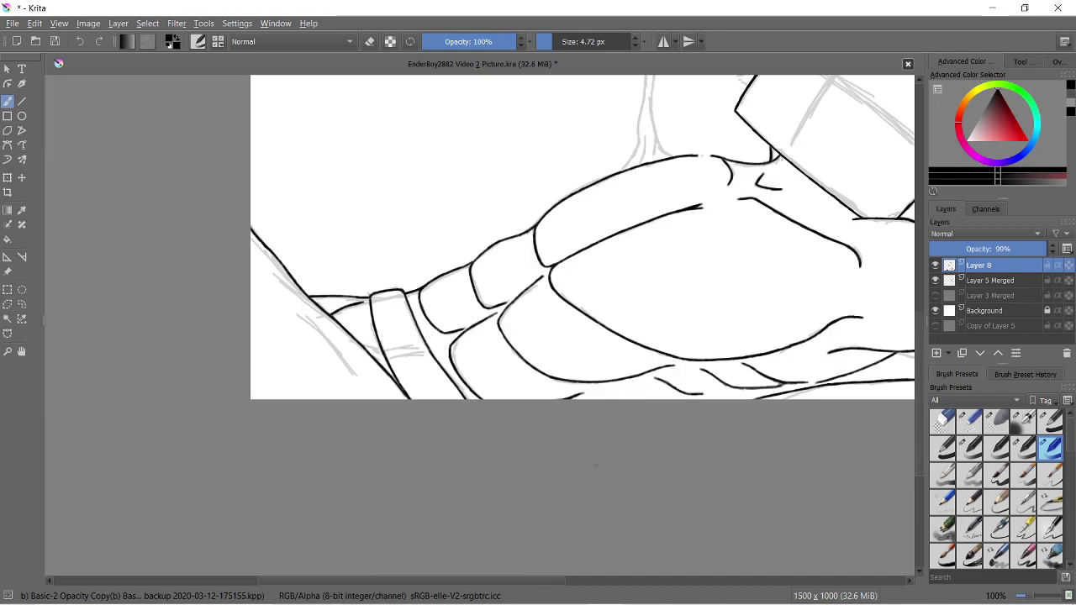
scroll(689, 377, "up", 6)
left_click_drag(362, 430, 574, 401)
scroll(159, 319, "down", 5)
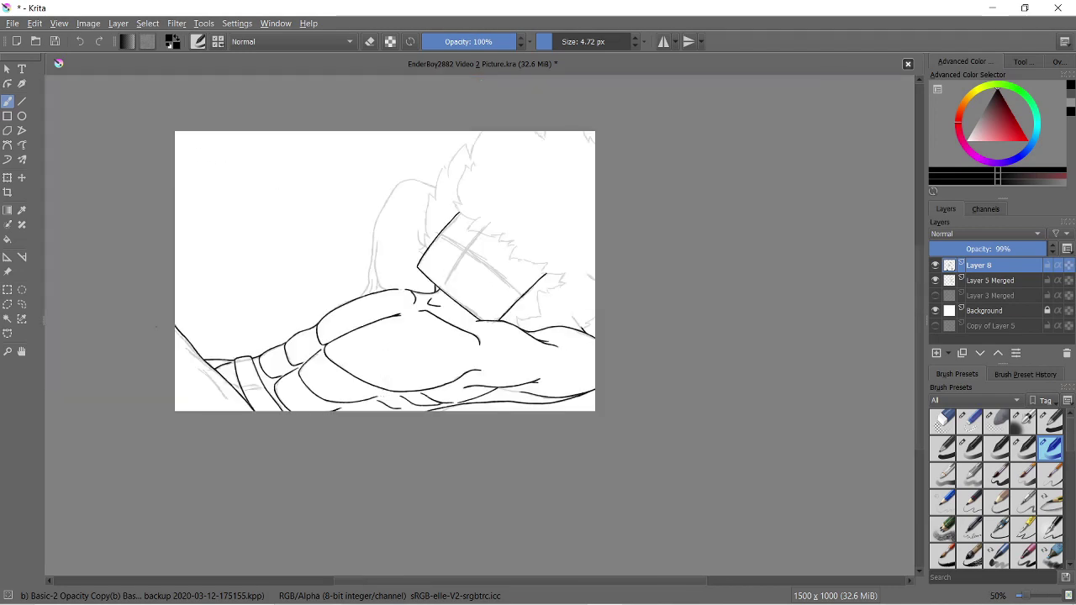
scroll(319, 463, "up", 3)
left_click_drag(296, 199, 294, 257)
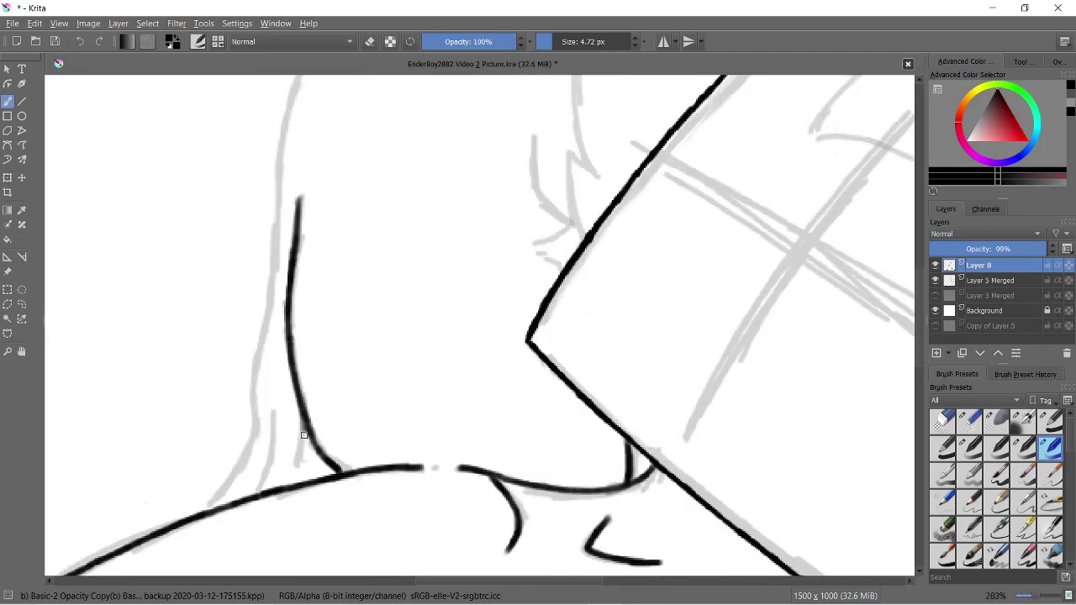
Erase the lower tail of the curved stroke and extend the left arm line
key("slash")
left_click_drag(557, 216, 557, 243)
key("slash")
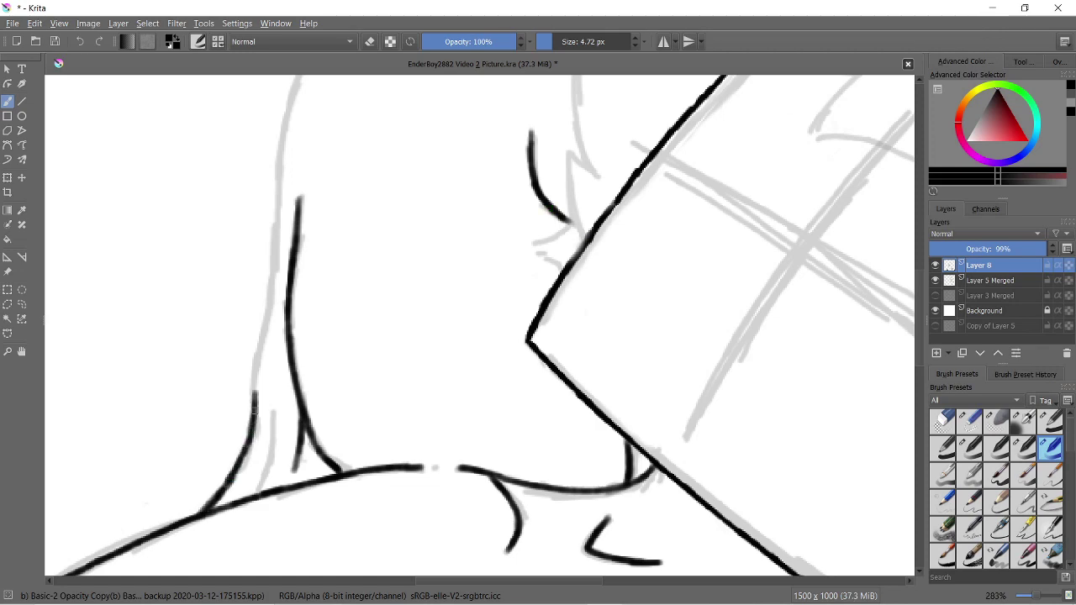
scroll(268, 451, "down", 5)
scroll(490, 194, "up", 3)
scroll(490, 194, "up", 2)
scroll(490, 194, "down", 3)
left_click_drag(340, 394, 348, 340)
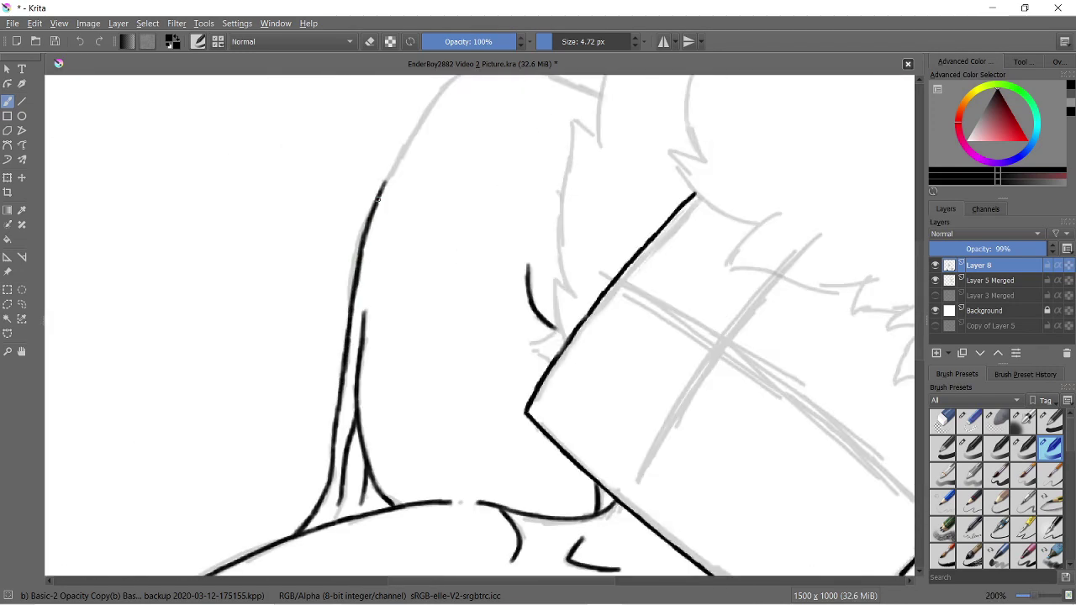
scroll(399, 249, "up", 3)
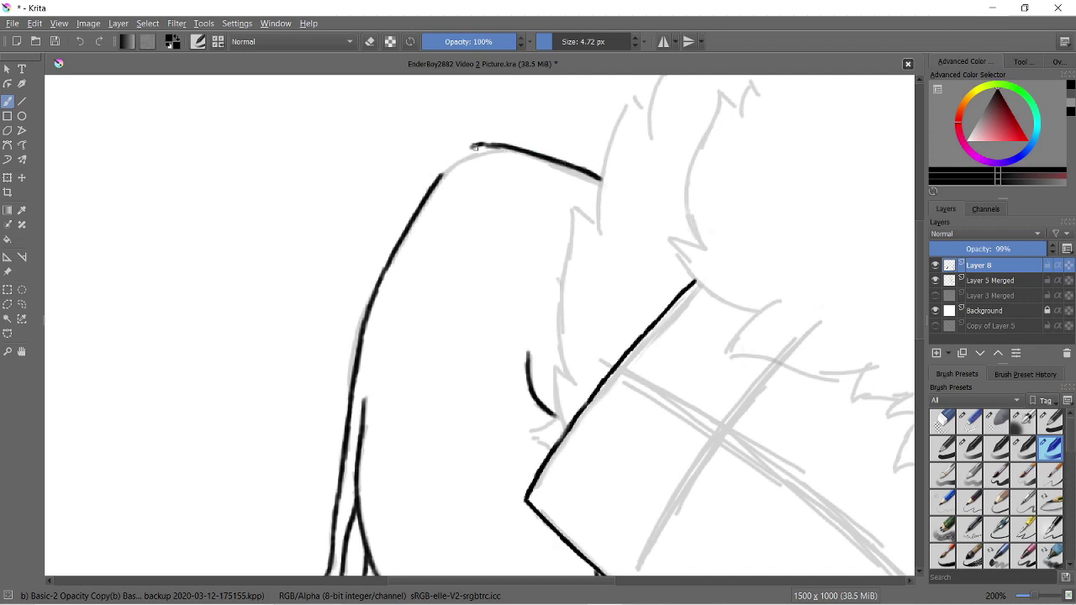
Redraw a shorter top curve and the arm's inner crease line, curving higher
key("ctrl+z")
left_click_drag(438, 173, 481, 156)
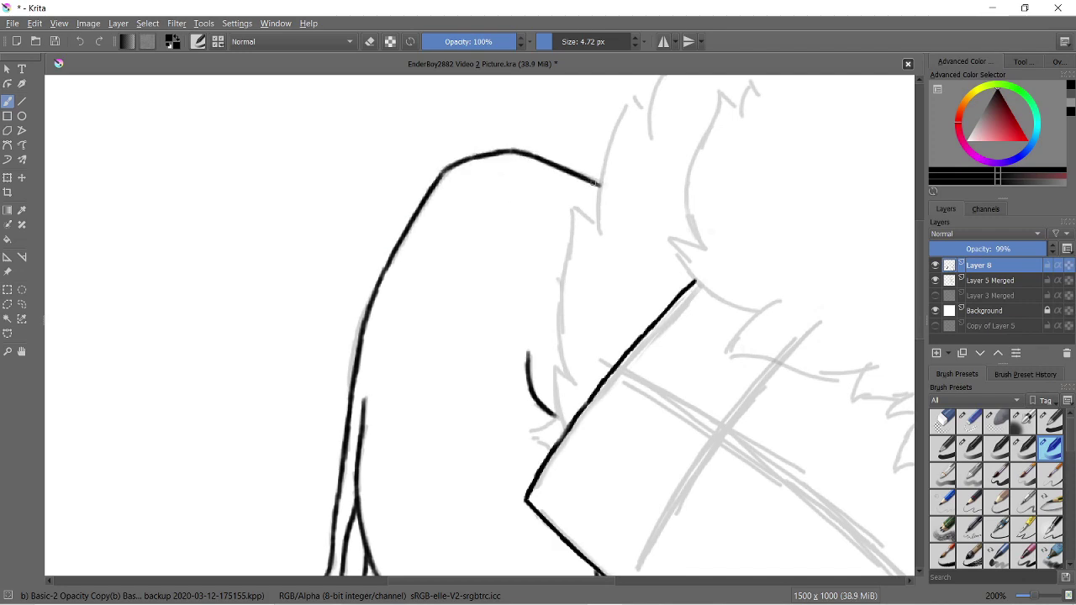
scroll(360, 352, "down", 3)
scroll(288, 412, "up", 3)
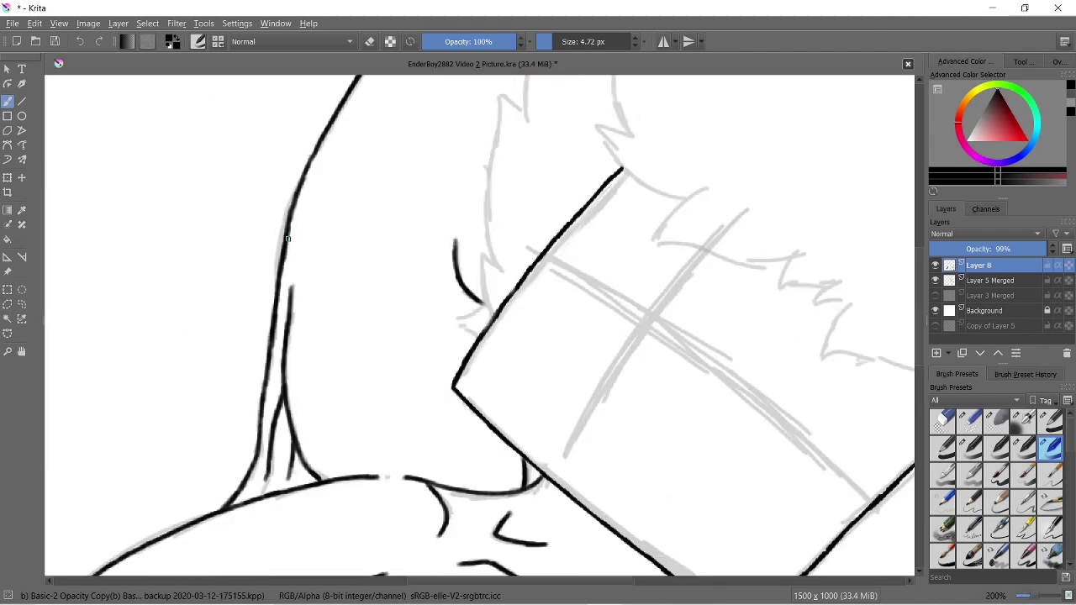
key("/")
key("/")
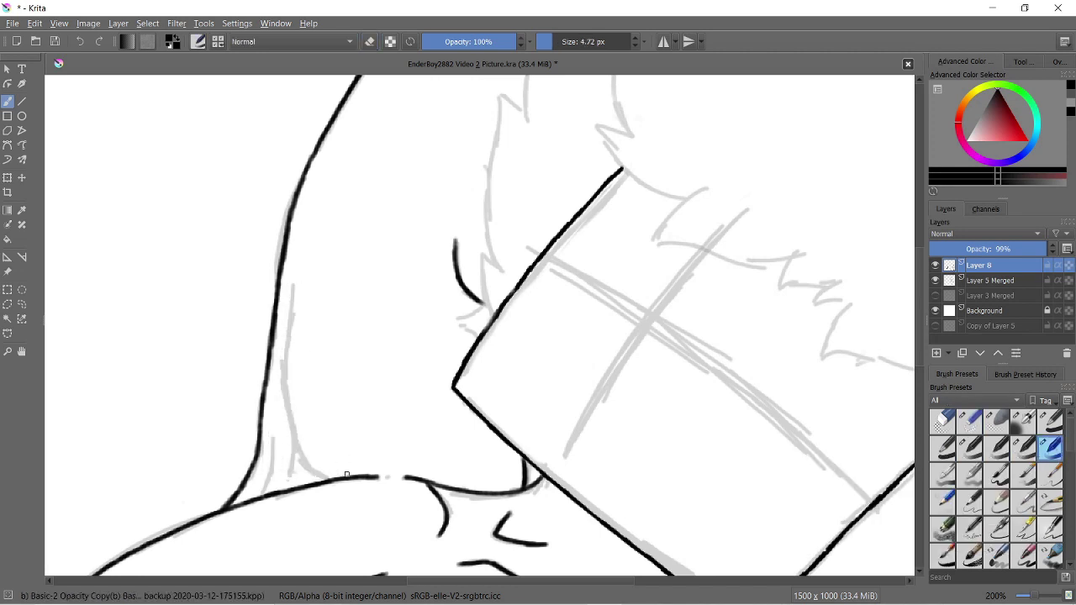
key("ctrl+z")
key("ctrl+z")
left_click_drag(286, 346, 314, 460)
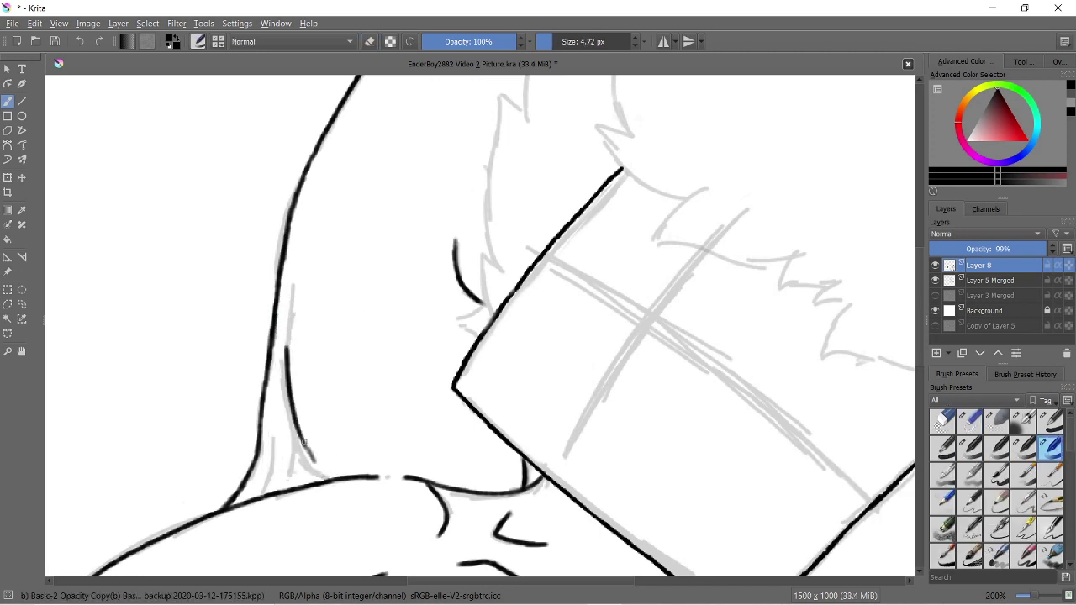
scroll(287, 431, "down", 3)
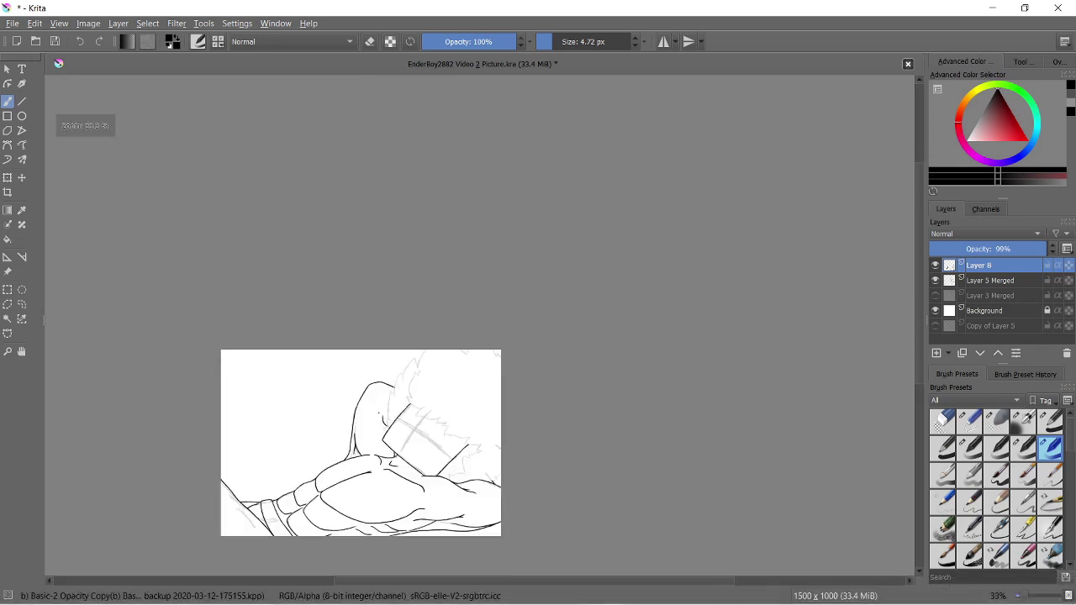
scroll(418, 429, "up", 3)
key("ctrl+z")
left_click_drag(280, 472, 296, 390)
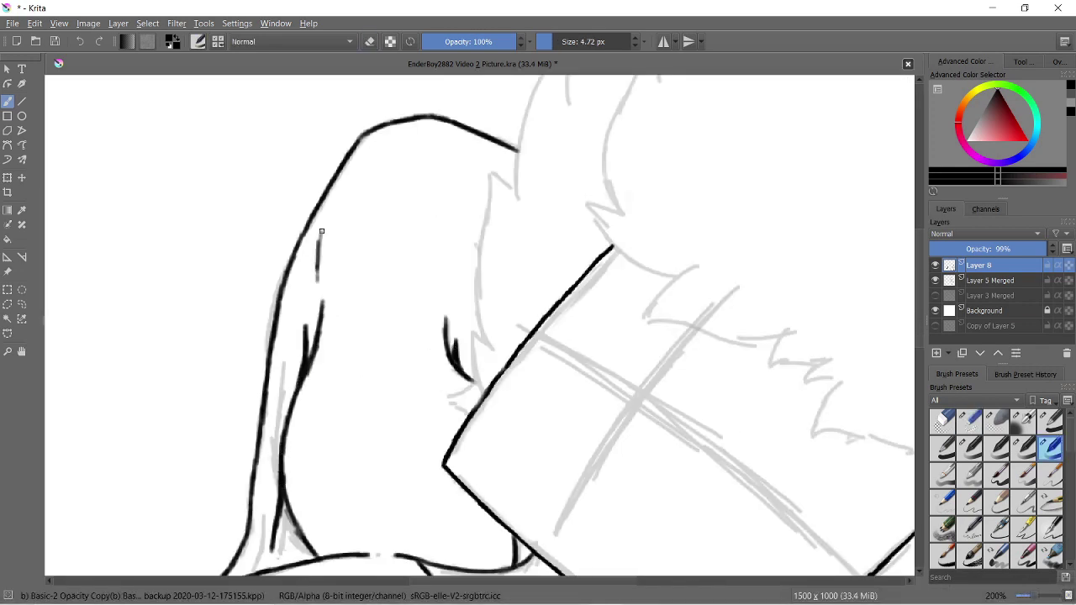
Ink a thin line along the arm's left outline and select the soft eraser preset
left_click_drag(318, 200, 297, 299)
scroll(475, 139, "down", 3)
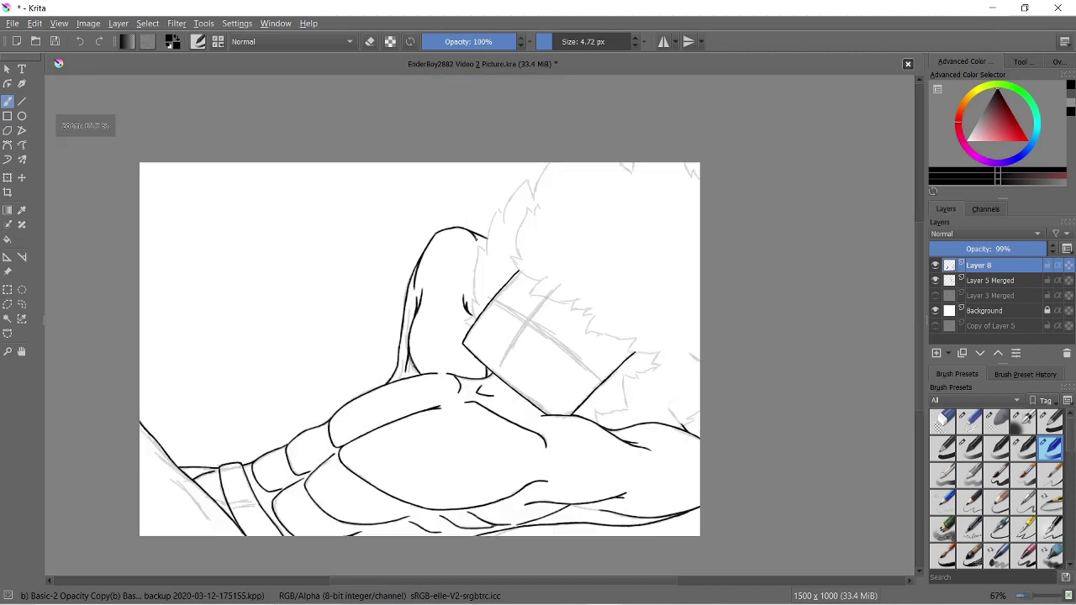
scroll(354, 282, "up", 3)
key("e")
key("e")
scroll(354, 282, "down", 3)
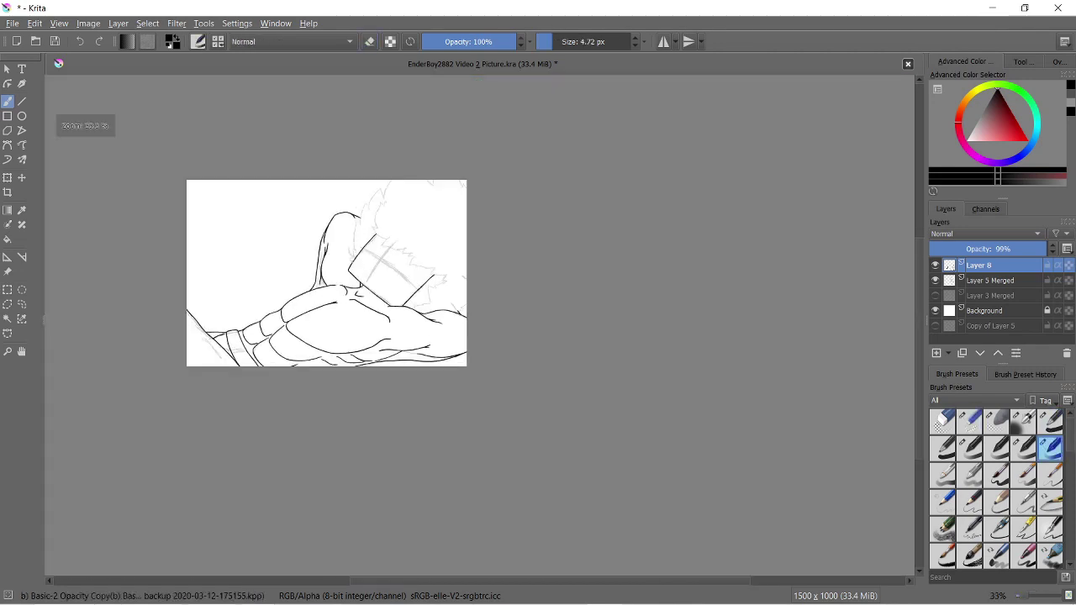
scroll(354, 282, "up", 5)
key("e")
left_click(996, 421)
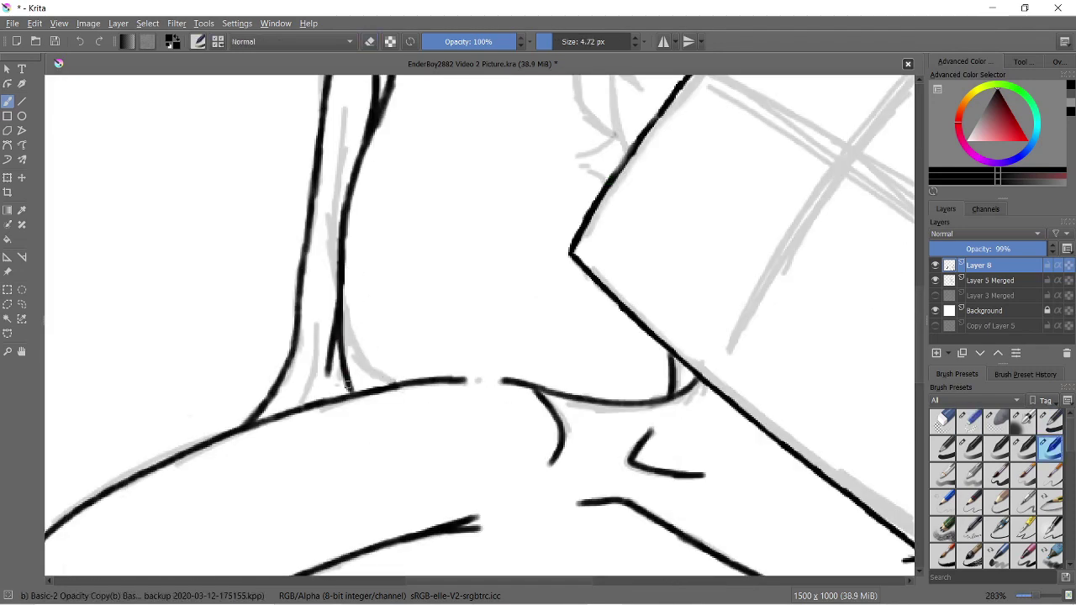
scroll(241, 382, "down", 3)
scroll(241, 382, "up", 4)
key("slash")
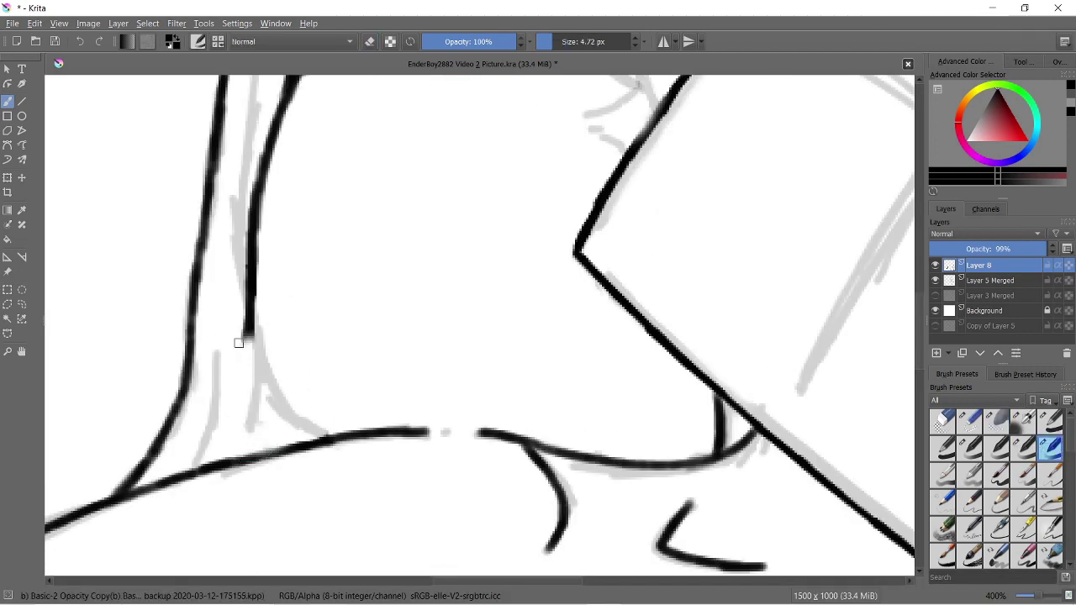
Ink the arm outline, a short connecting stroke and a zigzag hair edge beside it
left_click_drag(252, 331, 177, 474)
scroll(529, 327, "down", 6)
scroll(619, 253, "up", 5)
left_click_drag(468, 432, 508, 354)
scroll(507, 354, "down", 5)
scroll(551, 422, "up", 8)
mouse_move(420, 388)
left_mouse_down()
mouse_move(324, 322)
mouse_move(458, 267)
mouse_move(350, 186)
left_mouse_up()
scroll(350, 468, "up", 3)
mouse_move(351, 468)
left_mouse_down()
mouse_move(384, 233)
mouse_move(442, 238)
mouse_move(458, 202)
left_mouse_up()
scroll(458, 202, "down", 5)
scroll(352, 374, "up", 3)
mouse_move(342, 481)
left_mouse_down()
mouse_move(327, 359)
mouse_move(348, 192)
left_mouse_up()
scroll(348, 192, "up", 3)
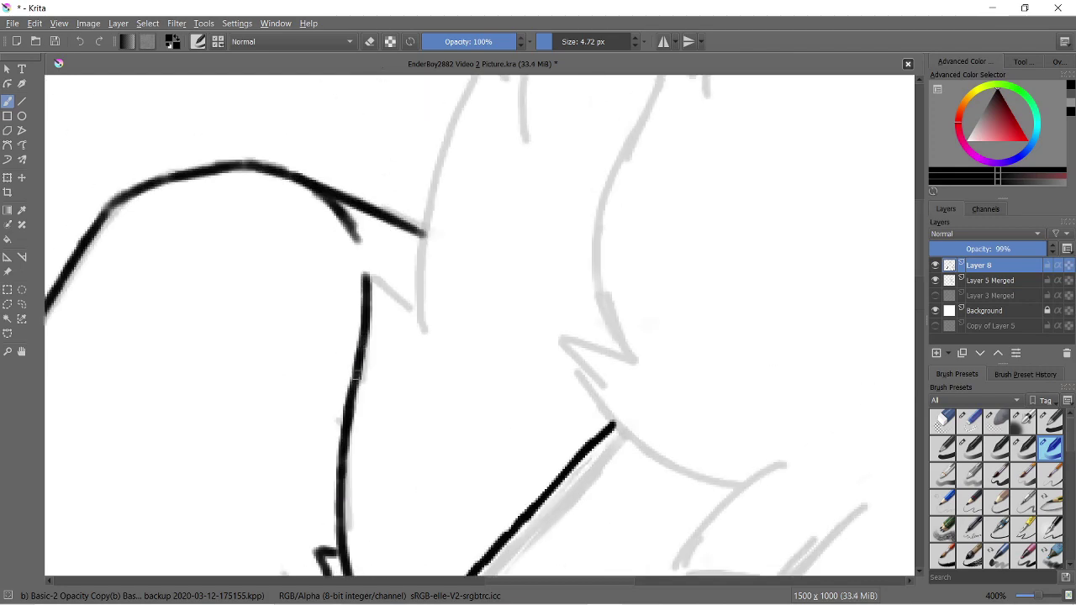
Ink zigzag hair edges rising up and to the right near the canvas top
scroll(426, 218, "up", 3)
left_click_drag(420, 416, 523, 280)
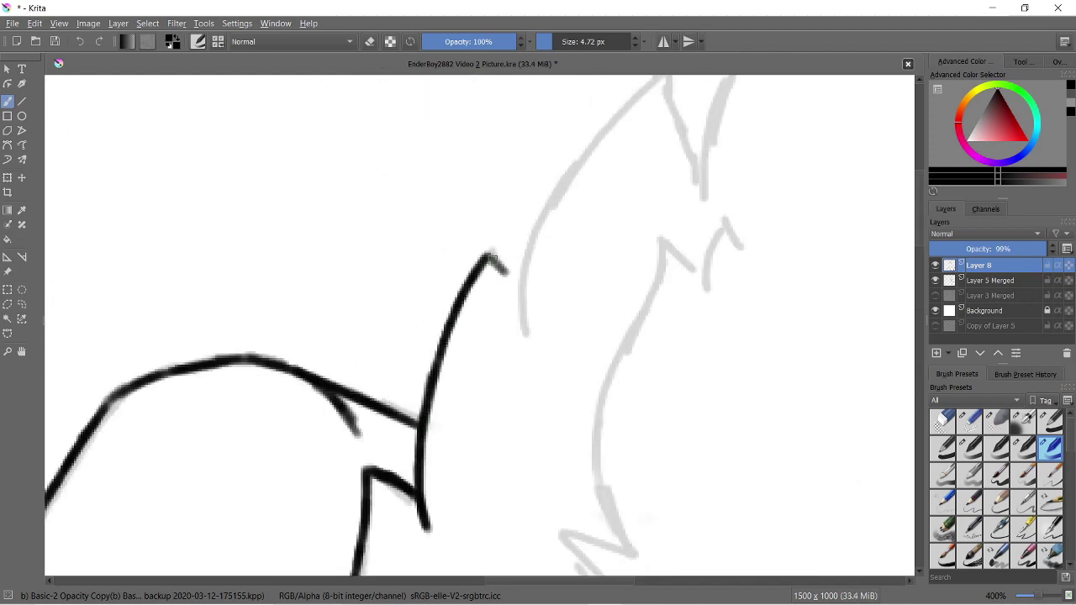
left_click_drag(528, 341, 541, 214)
left_click_drag(564, 175, 664, 75)
scroll(664, 76, "up", 2)
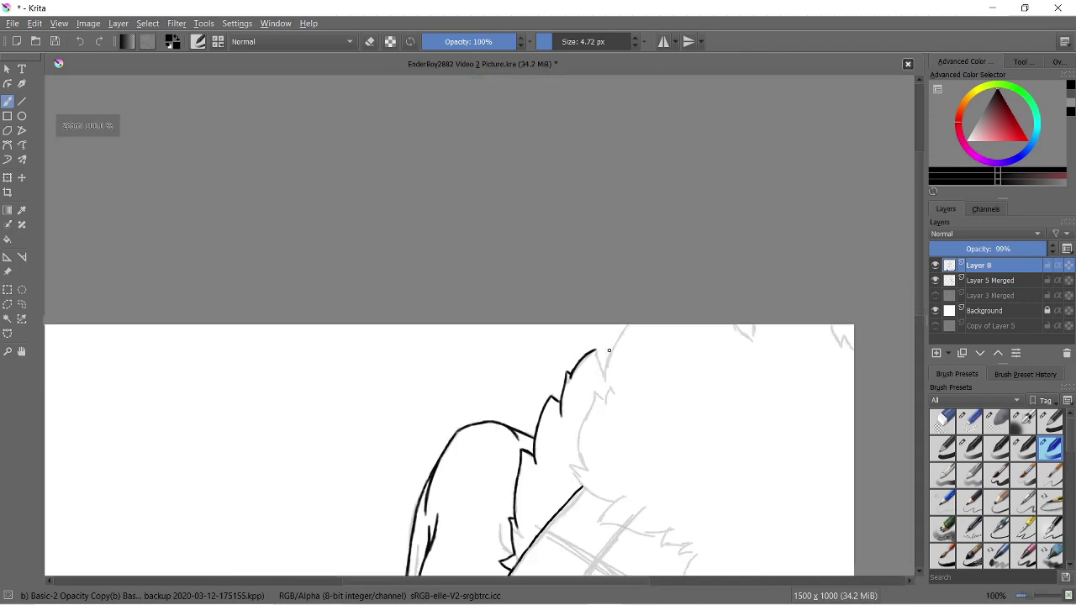
left_click_drag(418, 244, 495, 502)
left_click_drag(495, 447, 552, 241)
scroll(549, 358, "down", 1)
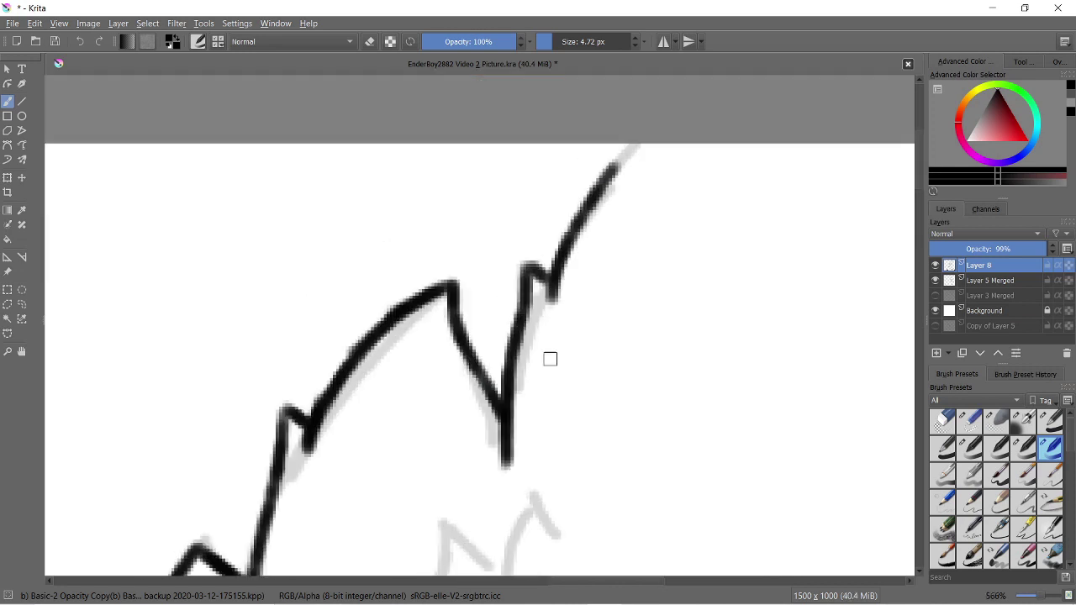
scroll(432, 303, "up", 2)
scroll(308, 274, "right", 3)
mouse_move(308, 275)
left_mouse_down()
mouse_move(392, 336)
mouse_move(402, 252)
left_mouse_up()
mouse_move(288, 179)
left_mouse_down()
mouse_move(320, 252)
mouse_move(427, 304)
left_mouse_up()
At actual-size view, trace more grey hair zigzags and spikes in black
key("1")
scroll(427, 304, "up", 5)
mouse_move(252, 530)
left_mouse_down()
mouse_move(468, 418)
mouse_move(485, 380)
left_mouse_up()
key("1")
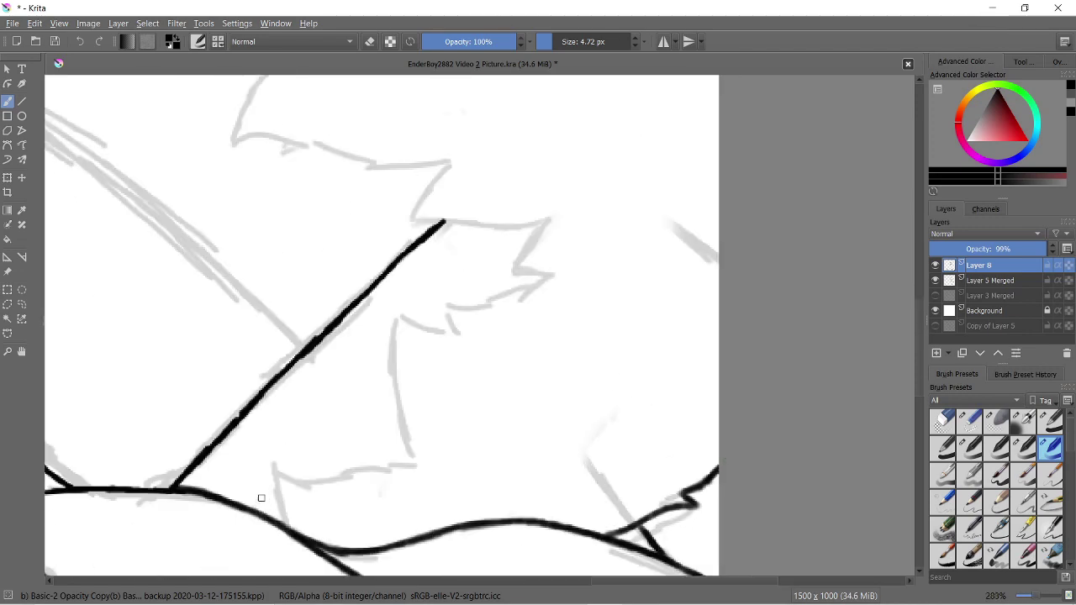
scroll(260, 497, "up", 2)
mouse_move(220, 481)
left_mouse_down()
mouse_move(552, 349)
mouse_move(655, 172)
left_mouse_up()
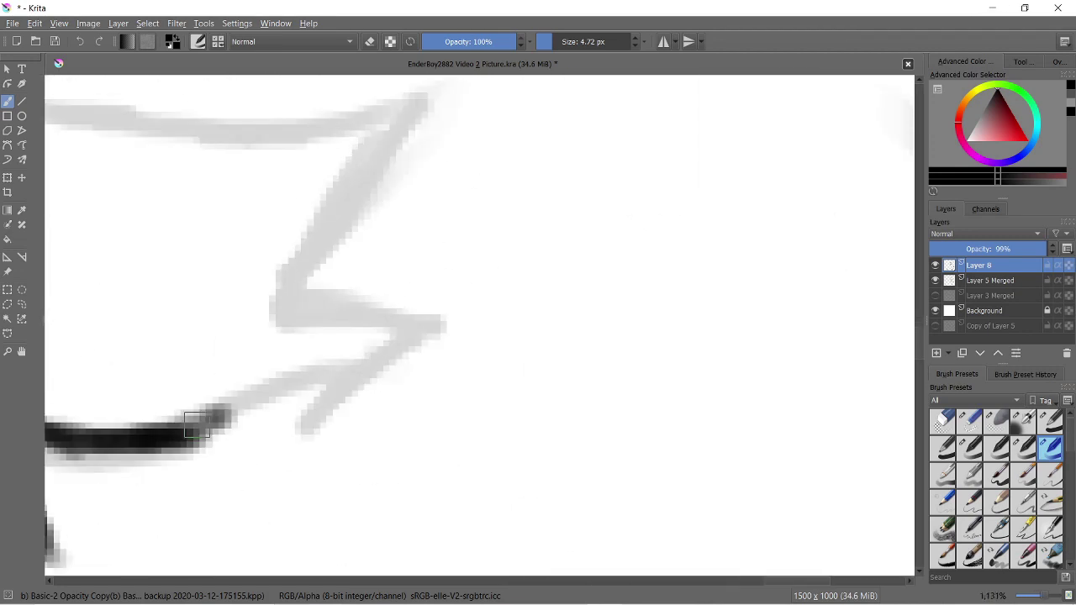
left_click_drag(198, 426, 396, 107)
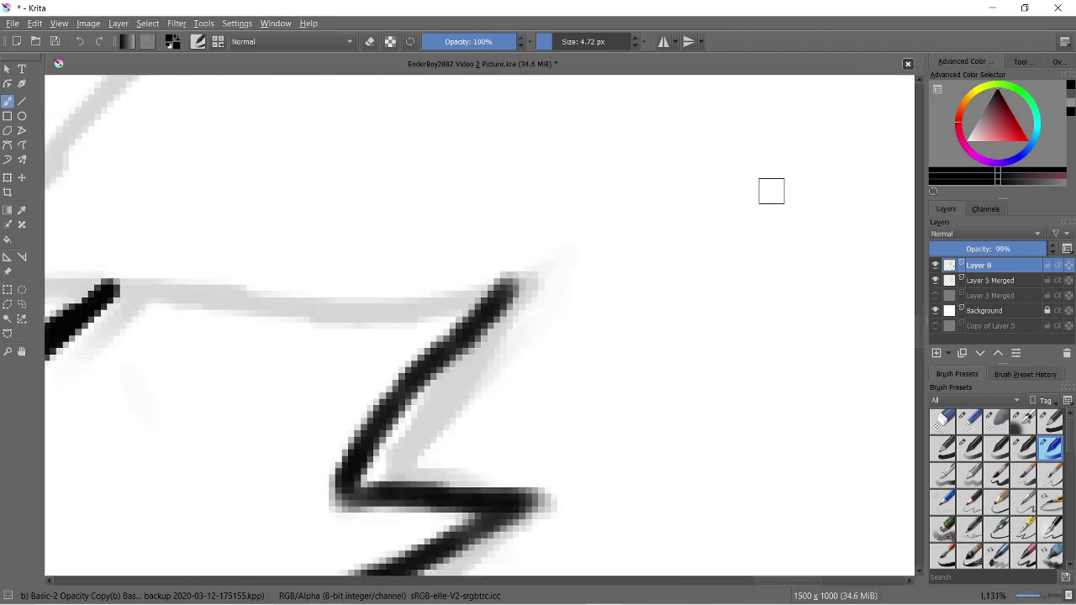
left_click_drag(311, 252, 576, 252)
left_click_drag(216, 432, 277, 312)
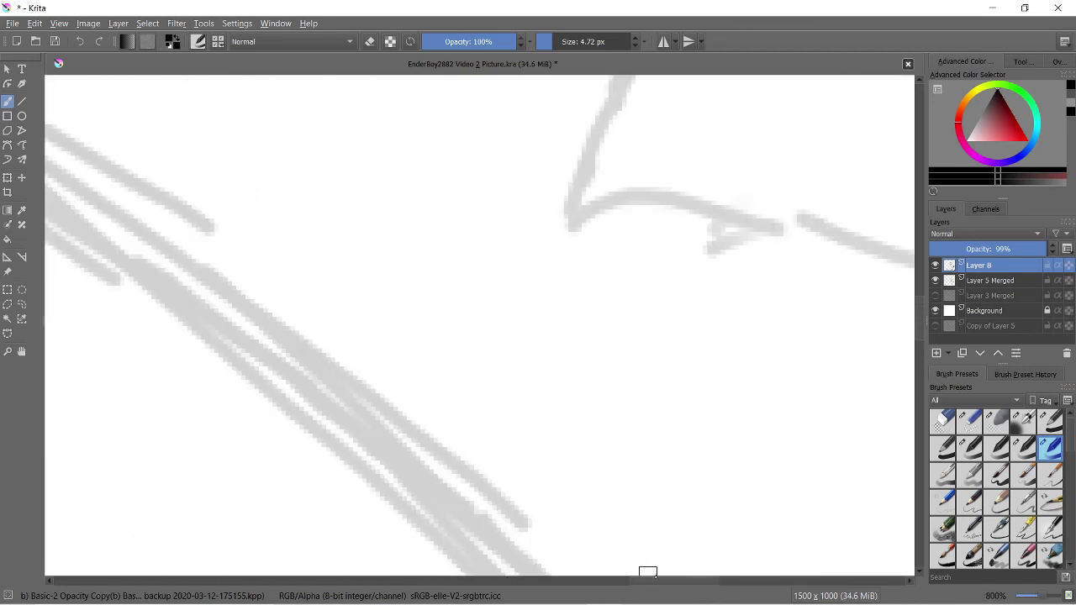
Trace a Z-shaped spike and further hair spikes along the grey curve at upper left
mouse_move(170, 357)
left_mouse_down()
mouse_move(308, 360)
mouse_move(565, 399)
mouse_move(607, 395)
mouse_move(248, 210)
left_mouse_up()
mouse_move(225, 137)
left_mouse_down()
mouse_move(148, 193)
mouse_move(249, 208)
left_mouse_up()
mouse_move(442, 322)
left_mouse_down()
mouse_move(304, 334)
mouse_move(361, 226)
left_mouse_up()
mouse_move(114, 201)
left_mouse_down()
mouse_move(102, 286)
mouse_move(327, 257)
mouse_move(353, 244)
left_mouse_up()
mouse_move(552, 433)
left_mouse_down()
mouse_move(395, 427)
mouse_move(459, 319)
mouse_move(548, 269)
left_mouse_up()
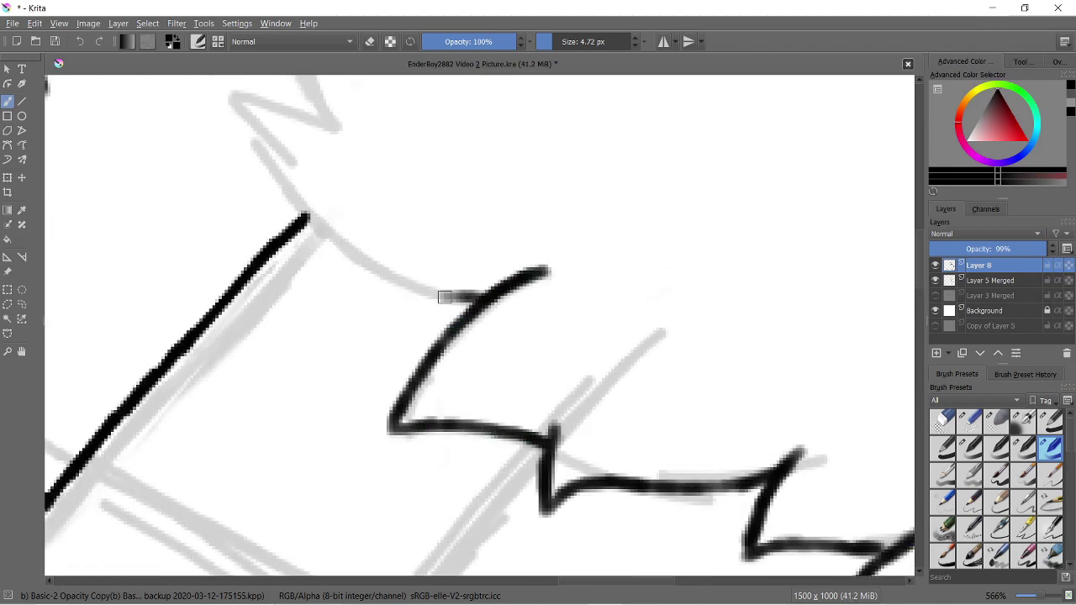
left_click_drag(460, 297, 228, 95)
mouse_move(239, 282)
left_mouse_down()
mouse_move(165, 259)
mouse_move(173, 137)
mouse_move(241, 126)
left_mouse_up()
scroll(127, 143, "down", 3)
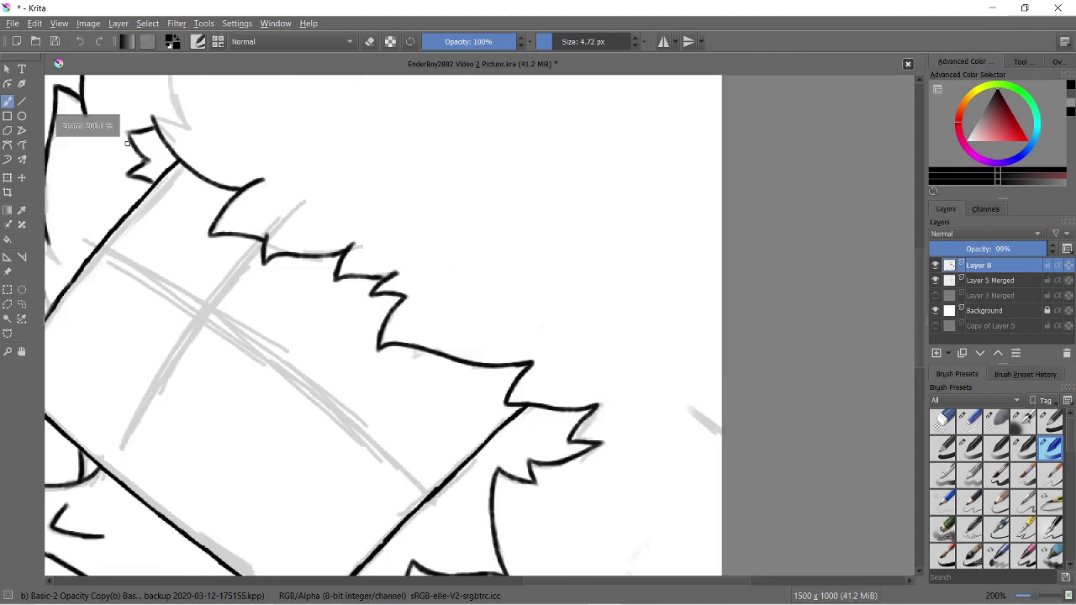
scroll(127, 143, "up", 3)
Ink left-side hair strokes, redrawing a bad zigzag stroke and extending it right
key("slash")
left_click_drag(252, 353, 283, 283)
mouse_move(235, 324)
left_mouse_down()
mouse_move(218, 250)
mouse_move(252, 173)
left_mouse_up()
left_click_drag(239, 236, 292, 126)
scroll(292, 134, "up", 5)
mouse_move(294, 445)
left_mouse_down()
mouse_move(337, 311)
mouse_move(402, 265)
left_mouse_up()
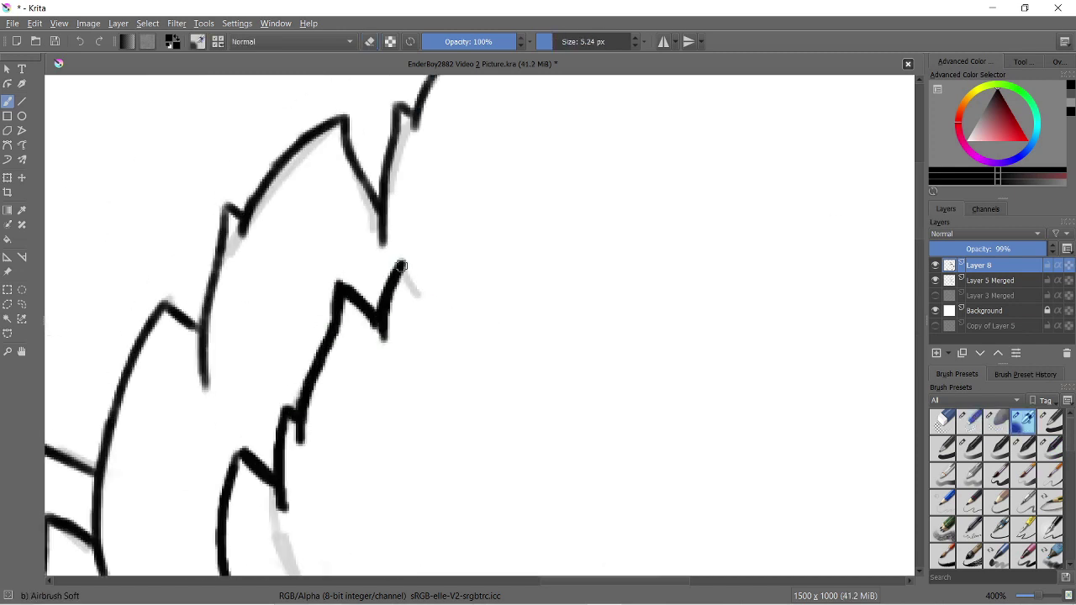
key("ctrl+z")
key("ctrl+z")
Fix recent hair strokes with undo/redo, ink a final zigzag, and add Layer 9
key("ctrl+z")
mouse_move(277, 470)
left_mouse_down()
mouse_move(339, 294)
mouse_move(386, 345)
left_mouse_up()
left_click_drag(391, 277, 458, 357)
scroll(504, 169, "down", 2)
key("ctrl+z")
key("ctrl+z")
key("ctrl+shift+z")
key("bracketleft")
key("bracketleft")
scroll(468, 261, "up", 2)
mouse_move(252, 387)
left_mouse_down()
mouse_move(316, 395)
mouse_move(399, 141)
mouse_move(466, 222)
mouse_move(546, 204)
left_mouse_up()
key("slash")
scroll(168, 420, "down", 8)
scroll(532, 394, "up", 1)
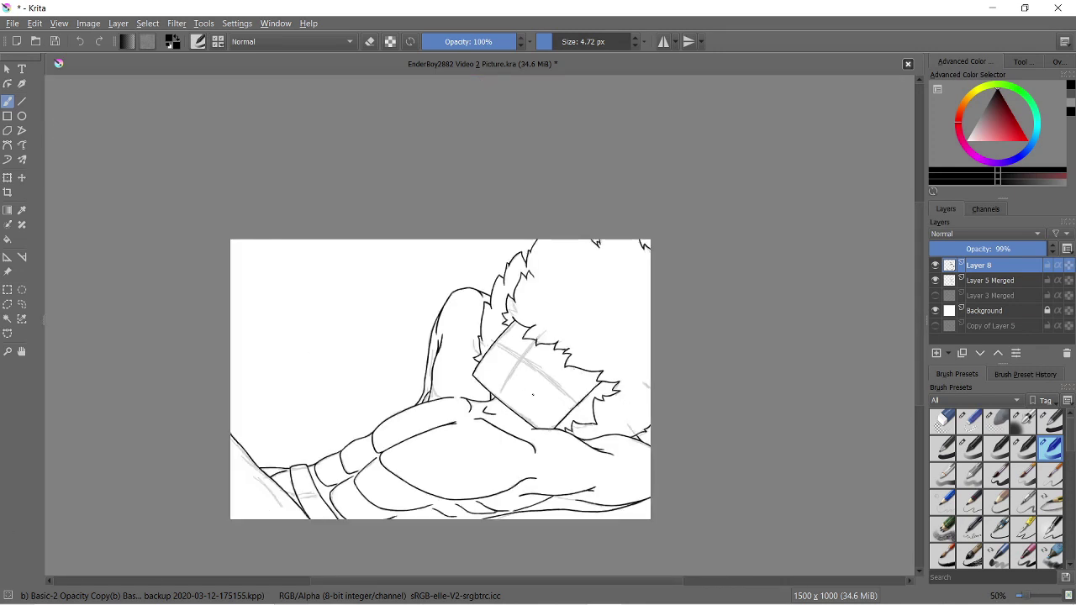
scroll(536, 371, "up", 3)
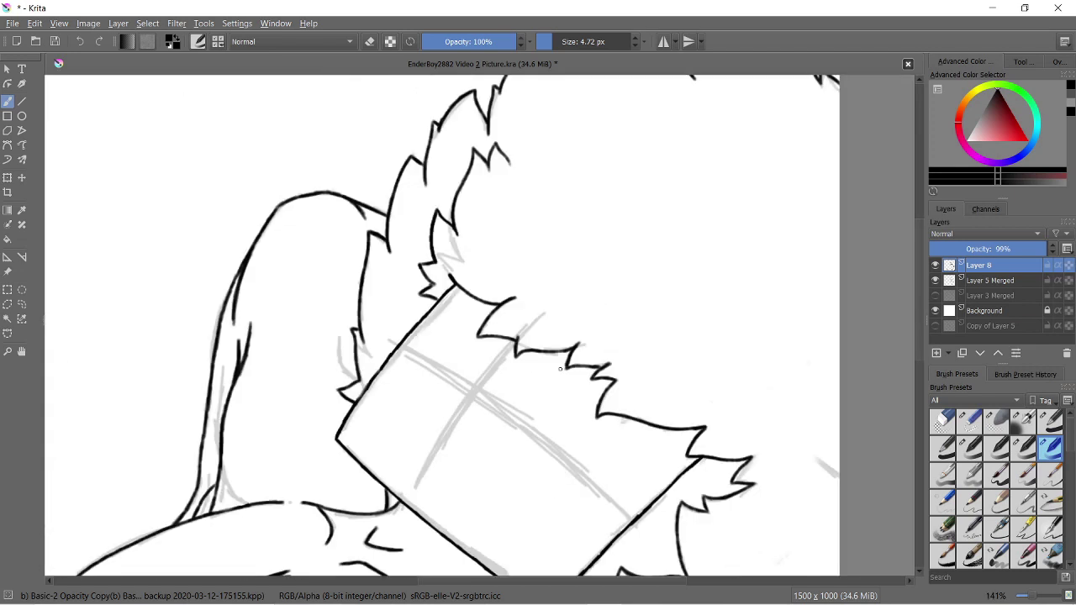
scroll(536, 370, "up", 1)
key("Insert")
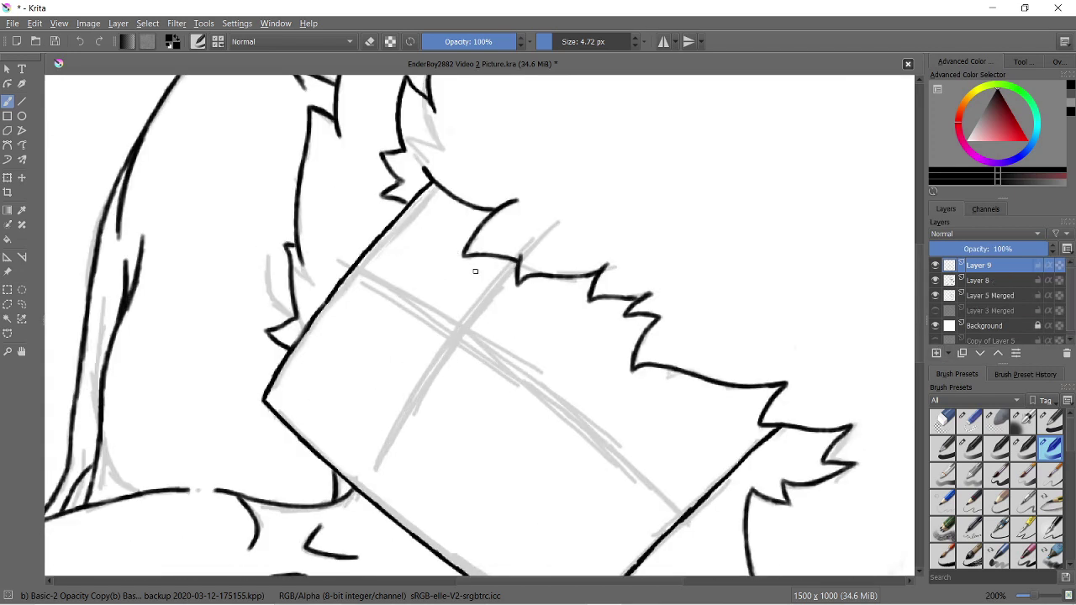
Clear the strokes inside the head box and draw the curved eye outline
key("ctrl+z")
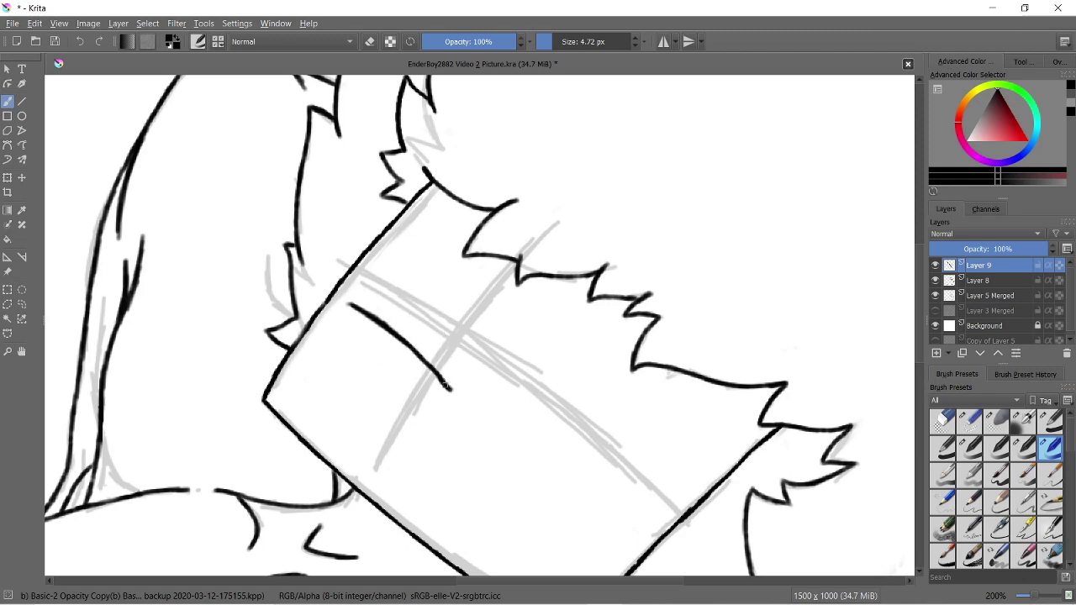
key("ctrl+z")
scroll(410, 283, "down", 3)
scroll(410, 282, "up", 1)
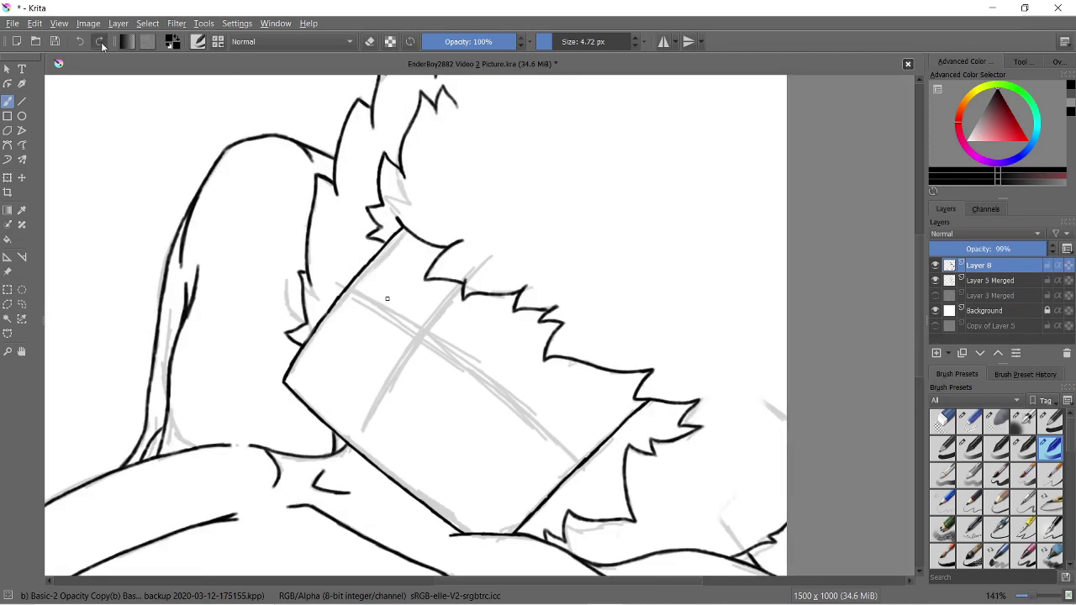
scroll(410, 282, "up", 3)
mouse_move(319, 130)
left_mouse_down()
mouse_move(430, 218)
mouse_move(660, 437)
left_mouse_up()
key("ctrl+z")
mouse_move(412, 337)
left_mouse_down()
mouse_move(603, 357)
mouse_move(668, 441)
left_mouse_up()
Add eye corner details, a bold eye outline and a long double line along it
key("e")
key("e")
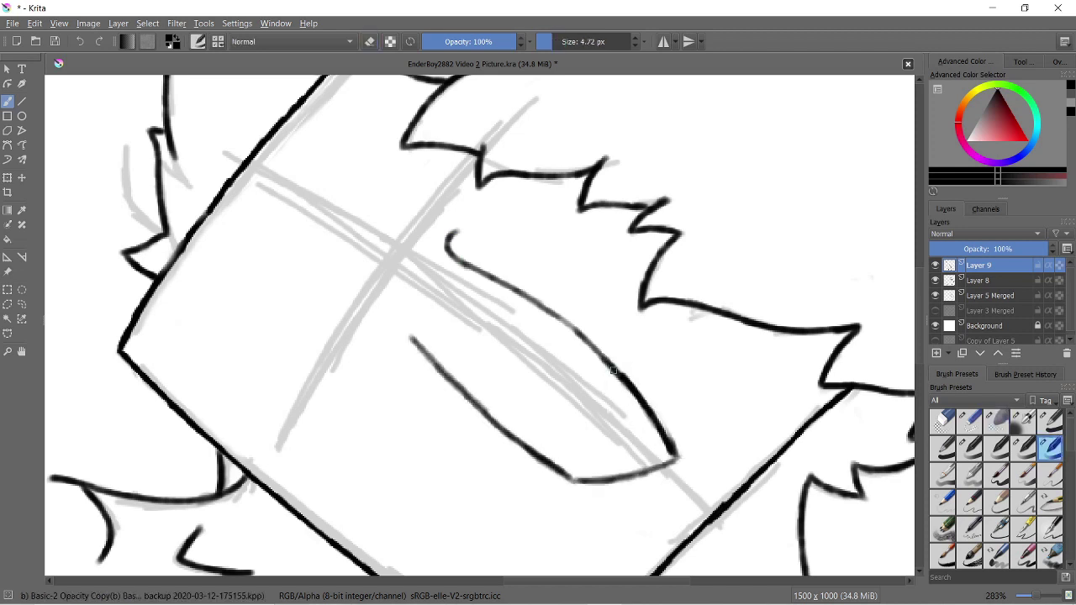
left_click_drag(411, 325, 430, 286)
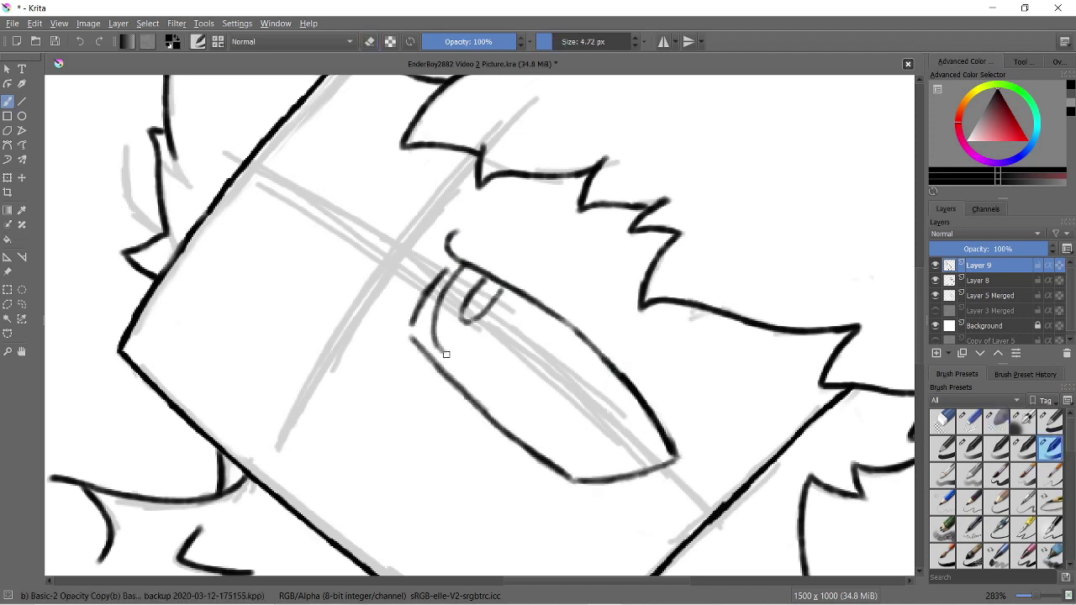
mouse_move(260, 172)
left_mouse_down()
mouse_move(383, 249)
mouse_move(365, 257)
left_mouse_up()
key("ctrl+z")
left_click_drag(264, 186, 365, 254)
key("ctrl+z")
mouse_move(320, 140)
left_mouse_down()
mouse_move(412, 214)
mouse_move(664, 361)
left_mouse_up()
left_click_drag(483, 202, 626, 315)
Erase the dark brow and eyelid strokes over the eye with a smaller eraser
scroll(487, 198, "down", 5)
scroll(378, 319, "up", 4)
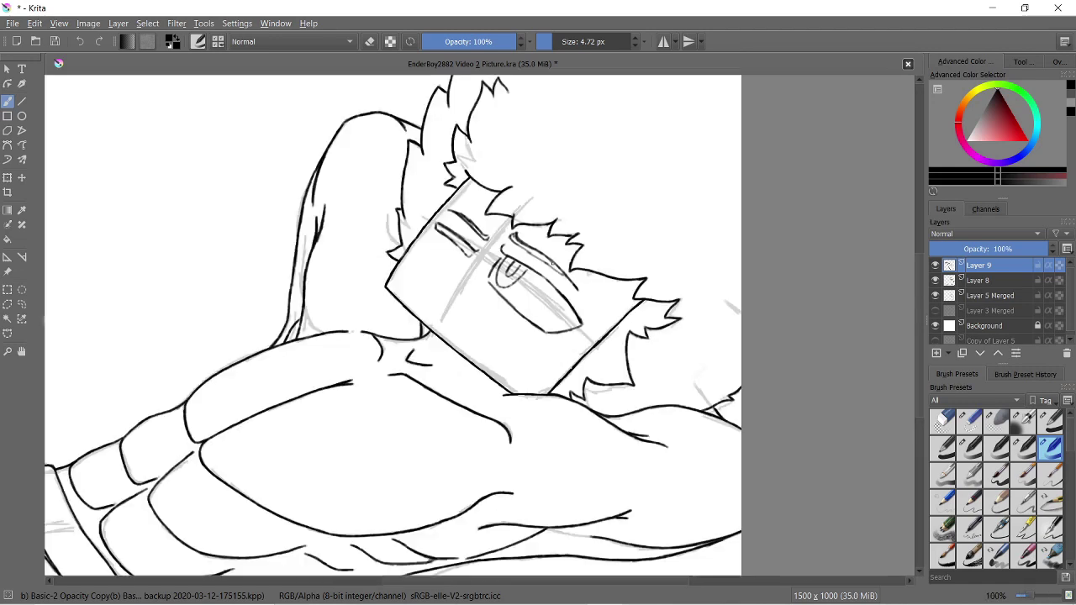
key("e")
left_click_drag(311, 282, 241, 257)
left_click(969, 420)
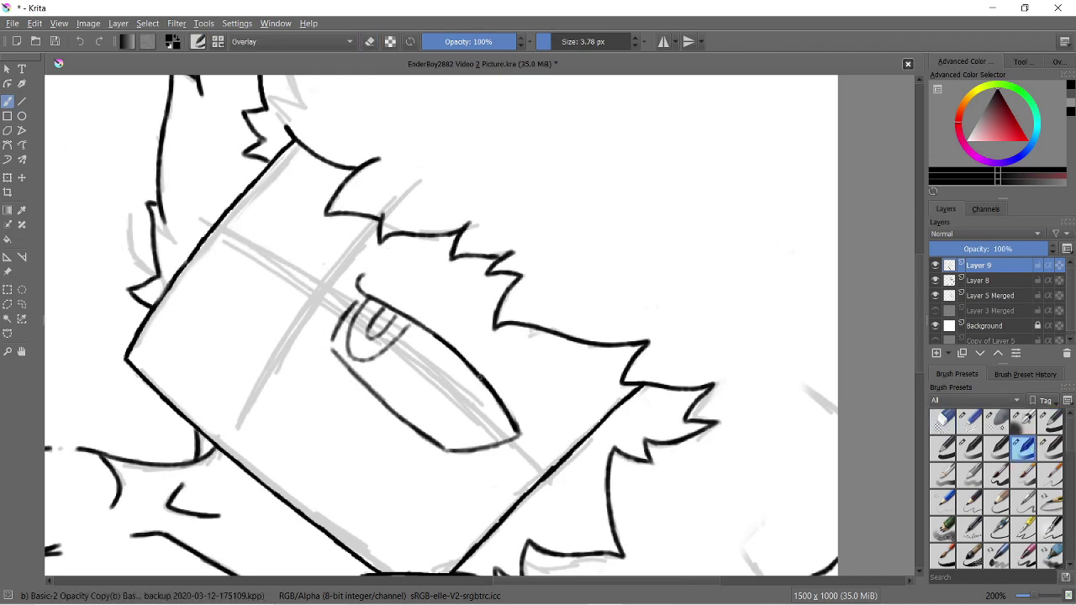
scroll(228, 204, "up", 2)
left_click_drag(363, 267, 588, 451)
Draw a thin upper-lid line above the eye and a lid stroke beside it with the thin inking brush
left_click(1051, 450)
left_click_drag(361, 286, 492, 395)
key("ctrl+z")
left_click_drag(367, 261, 576, 481)
left_click_drag(179, 228, 272, 263)
scroll(450, 280, "down", 8)
scroll(438, 396, "up", 3)
Erase the open eye from the face with a large soft eraser
left_click(995, 421)
scroll(561, 286, "up", 5)
mouse_move(320, 302)
left_mouse_down()
mouse_move(375, 395)
mouse_move(313, 292)
left_mouse_up()
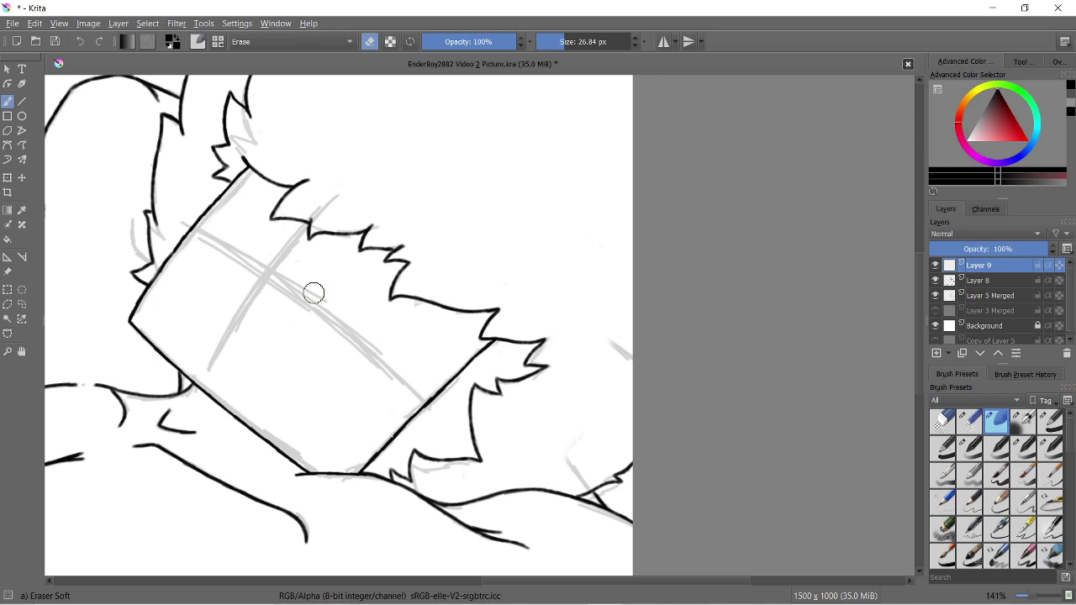
Ink a black closed-lid curve and the lower line of the hooked crease
key("slash")
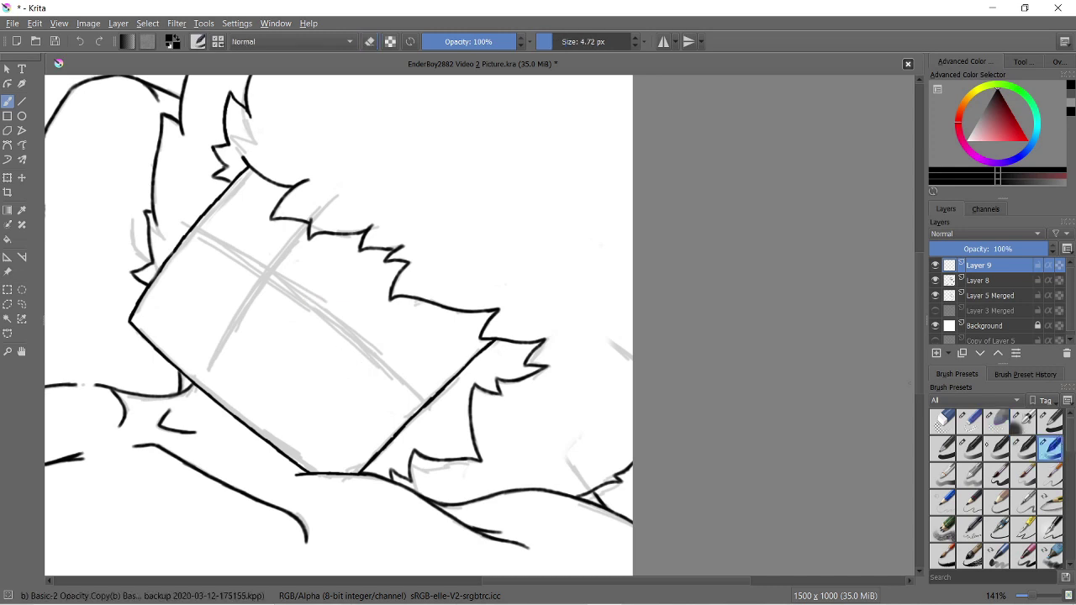
left_click_drag(306, 318, 370, 371)
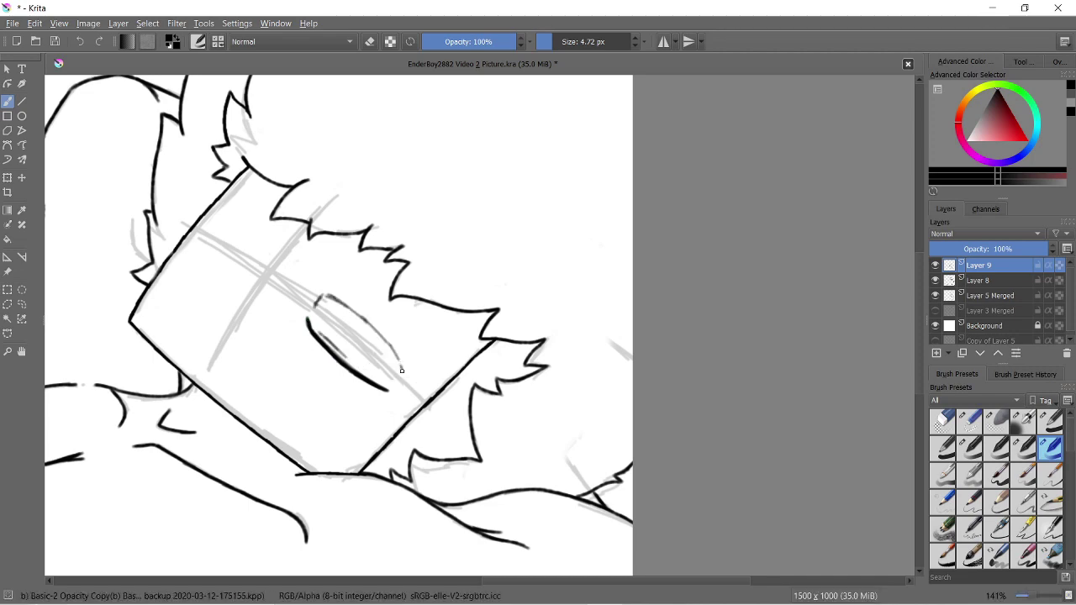
scroll(349, 269, "up", 3)
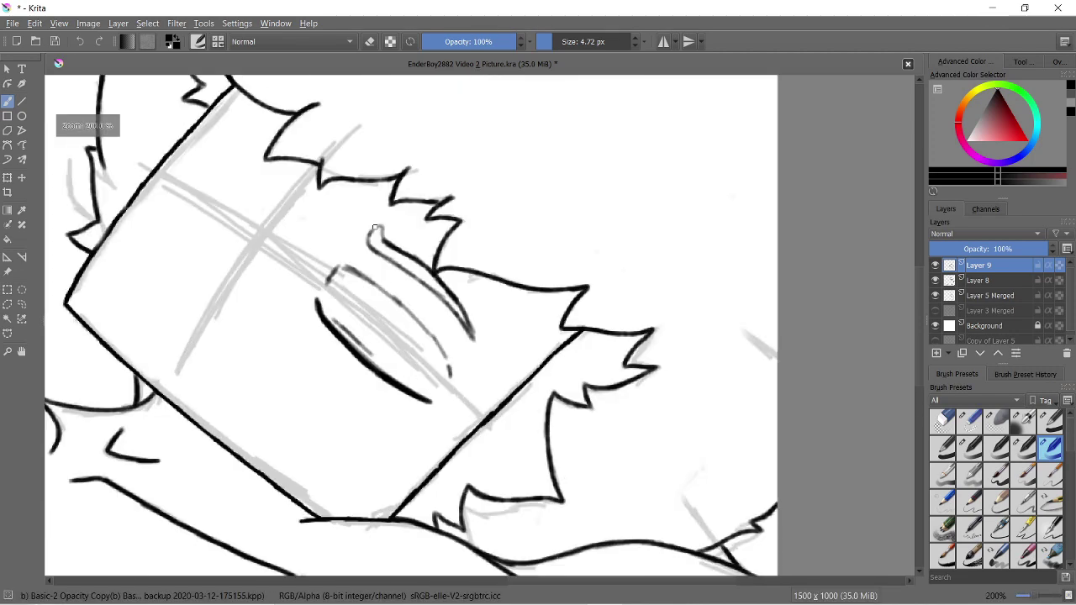
left_click_drag(395, 156, 536, 311)
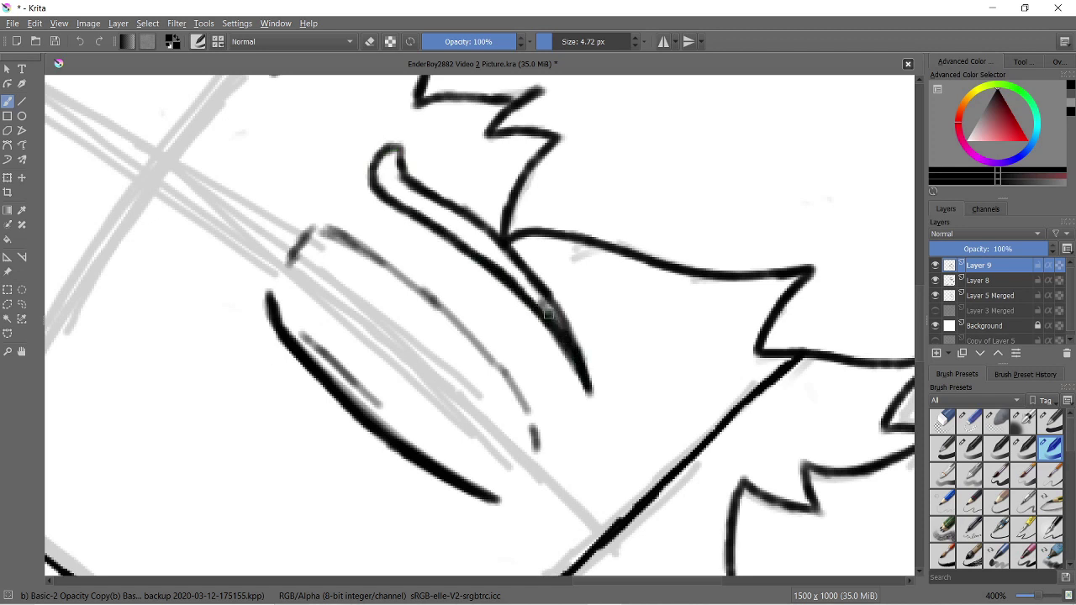
key("ctrl+z")
left_click_drag(418, 215, 588, 380)
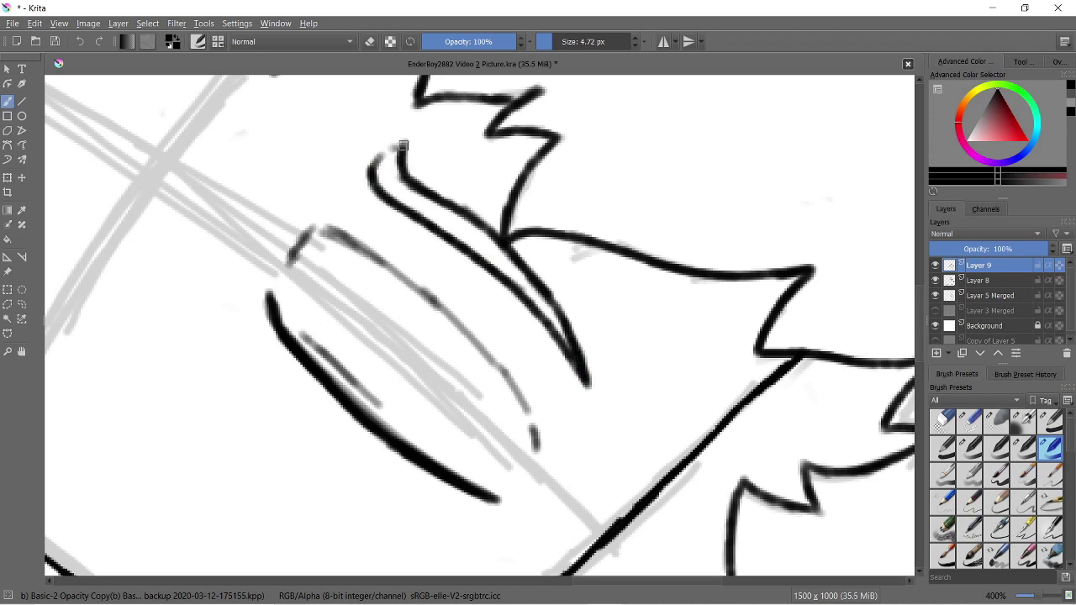
Add a faint grey eyelid curve and a black lower-lid line, then move the closed eye leftward
mouse_move(327, 231)
left_mouse_down()
mouse_move(475, 336)
mouse_move(531, 429)
left_mouse_up()
key("ctrl+z")
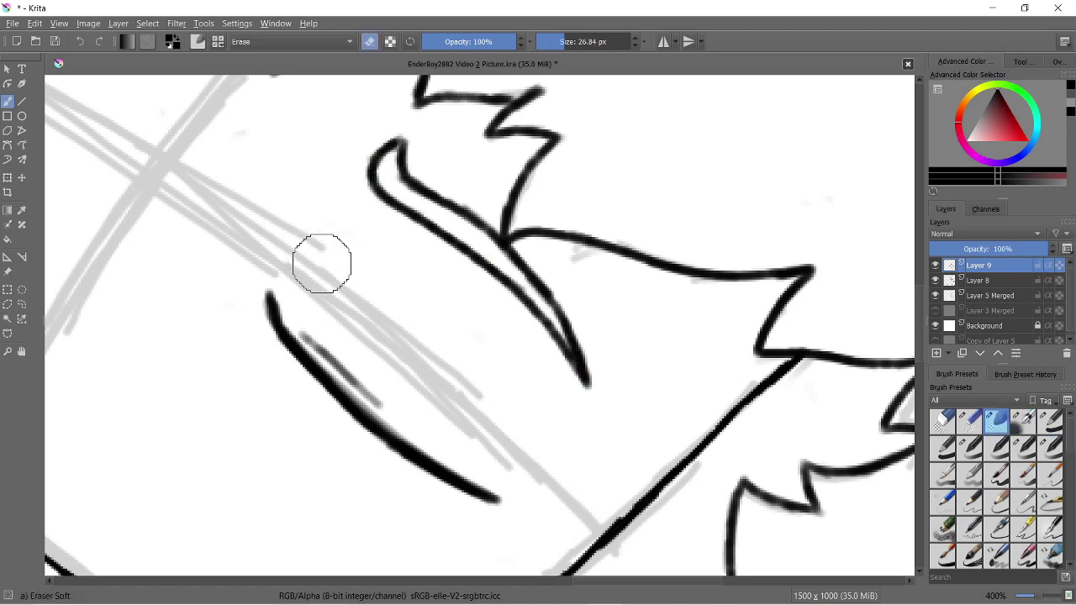
left_click_drag(301, 259, 538, 453)
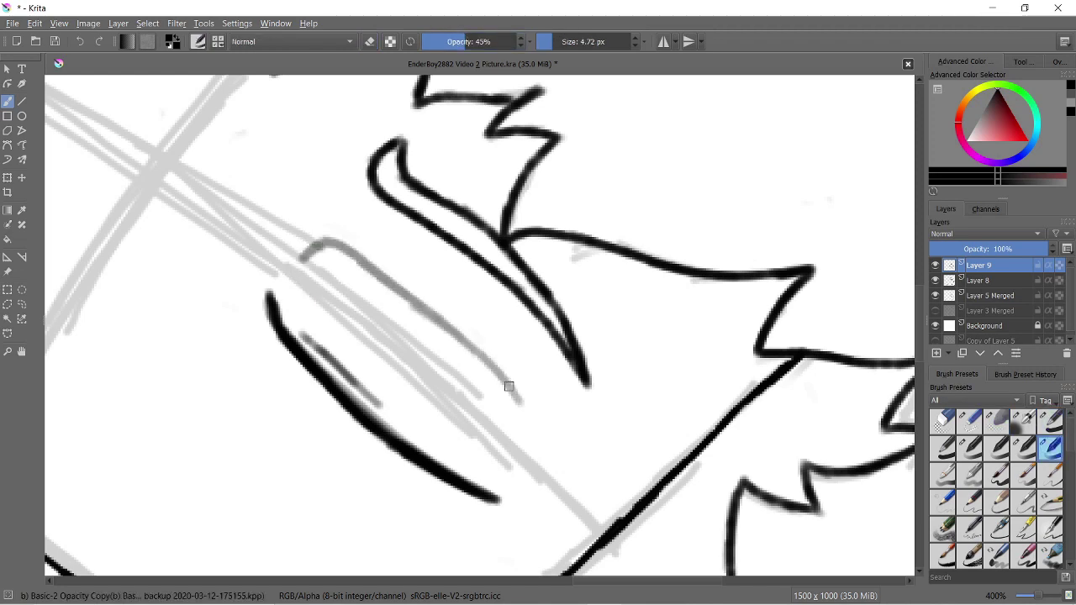
left_click_drag(307, 337, 458, 460)
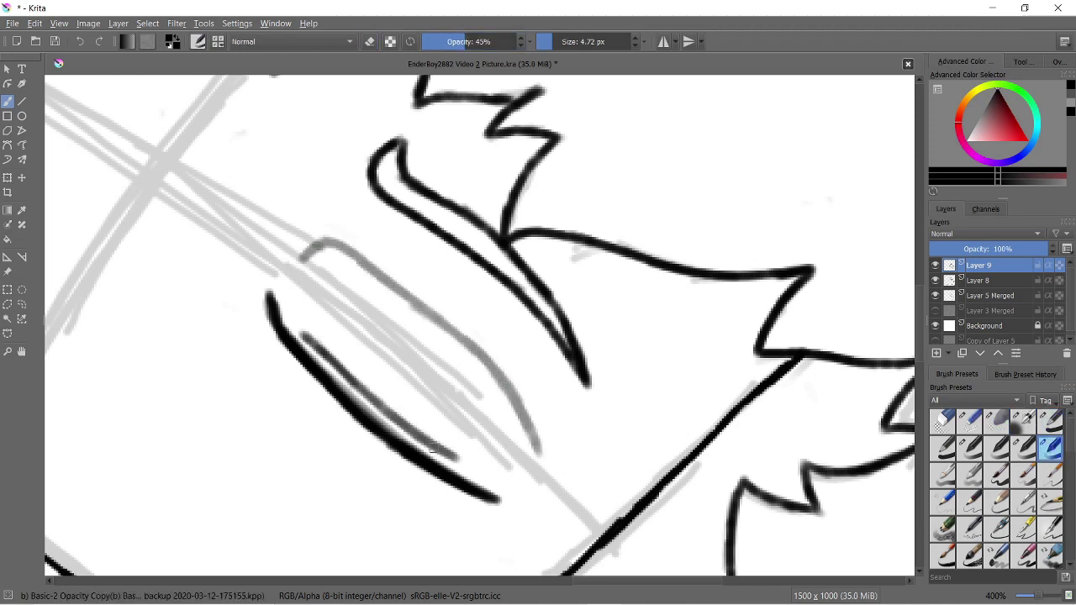
scroll(512, 496, "down", 6)
scroll(850, 451, "up", 5)
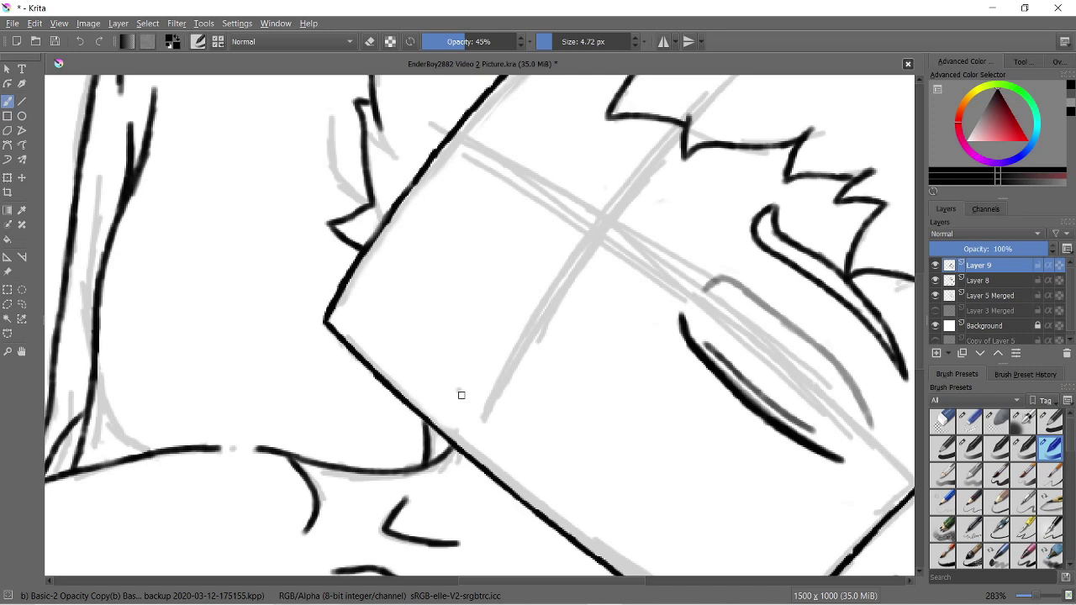
scroll(498, 430, "down", 5)
scroll(448, 379, "up", 5)
key("ctrl+z")
key("ctrl+t")
mouse_move(810, 389)
left_mouse_down()
mouse_move(478, 428)
mouse_move(616, 143)
mouse_move(331, 336)
mouse_move(646, 209)
left_mouse_up()
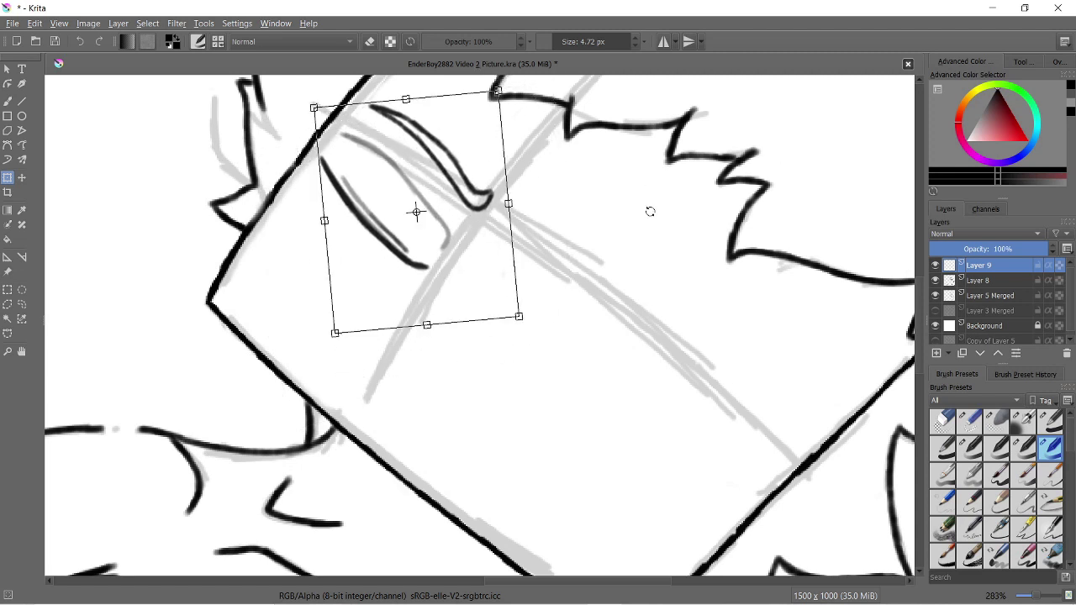
Commit the transform and ink the lower curve and upper lid of a new open eye
key("b")
key("i")
key("i")
key("i")
left_click_drag(495, 320, 660, 464)
mouse_move(514, 273)
left_mouse_down()
mouse_move(610, 353)
mouse_move(689, 475)
left_mouse_up()
key("ctrl+z")
mouse_move(514, 274)
left_mouse_down()
mouse_move(652, 364)
mouse_move(730, 448)
left_mouse_up()
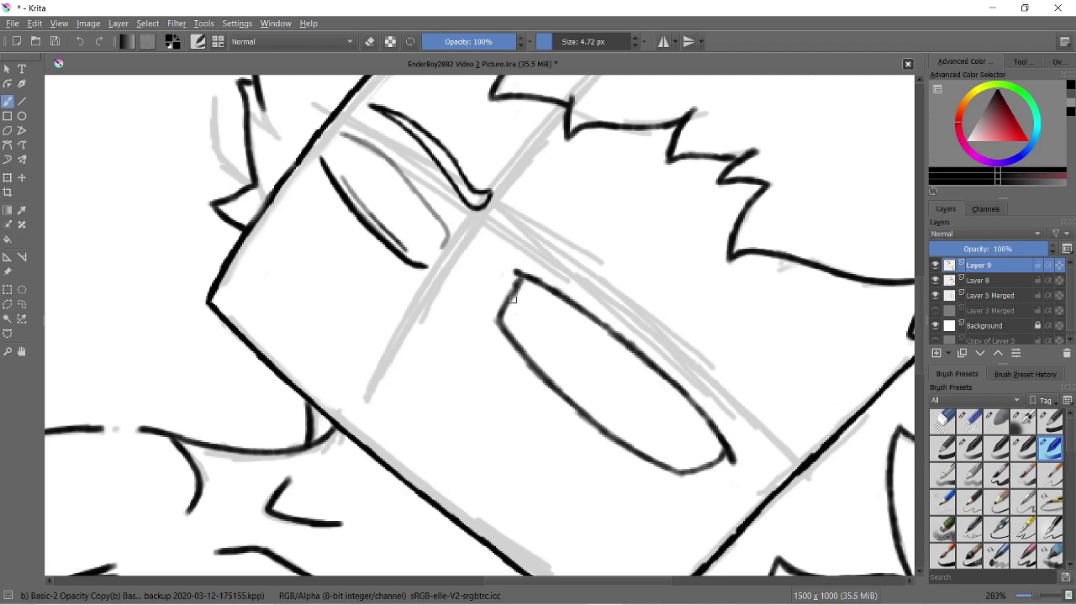
Ink the crease above the open eye and a pupil inside it
mouse_move(544, 229)
left_mouse_down()
mouse_move(664, 317)
mouse_move(733, 393)
left_mouse_up()
key("ctrl+z")
mouse_move(602, 263)
left_mouse_down()
mouse_move(667, 343)
mouse_move(728, 385)
left_mouse_up()
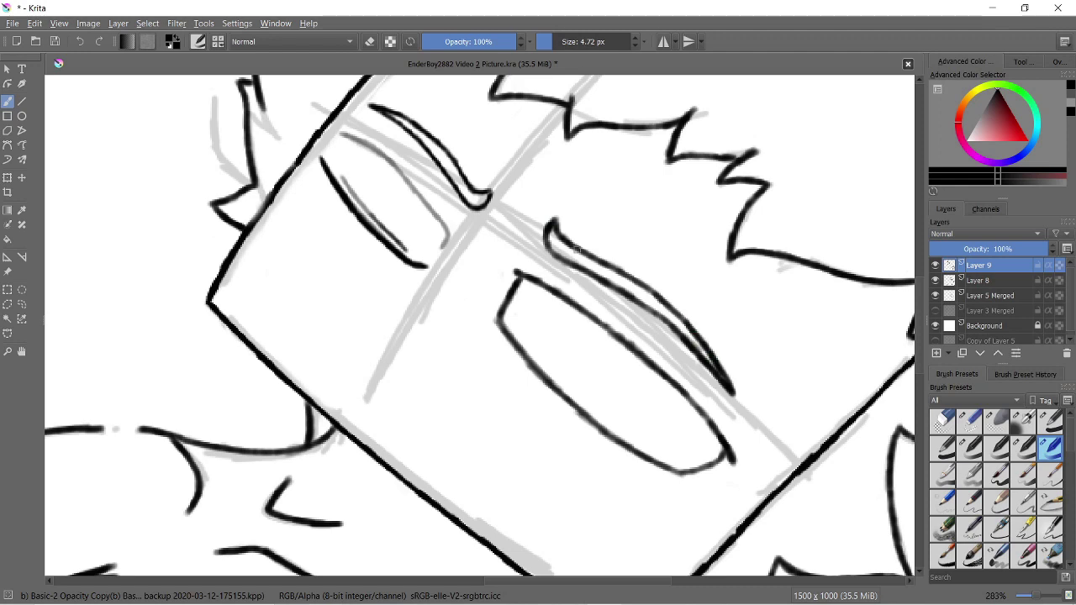
scroll(688, 412, "down", 5)
scroll(632, 370, "up", 2)
scroll(632, 370, "up", 5)
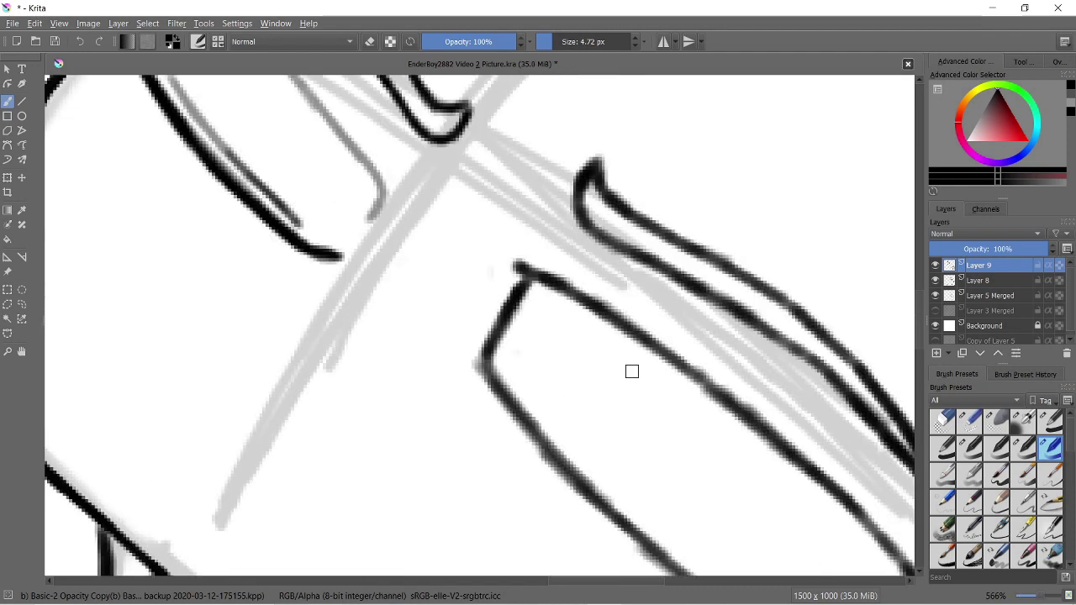
left_click_drag(632, 370, 649, 341)
scroll(647, 340, "down", 1)
scroll(647, 340, "down", 6)
scroll(704, 286, "up", 5)
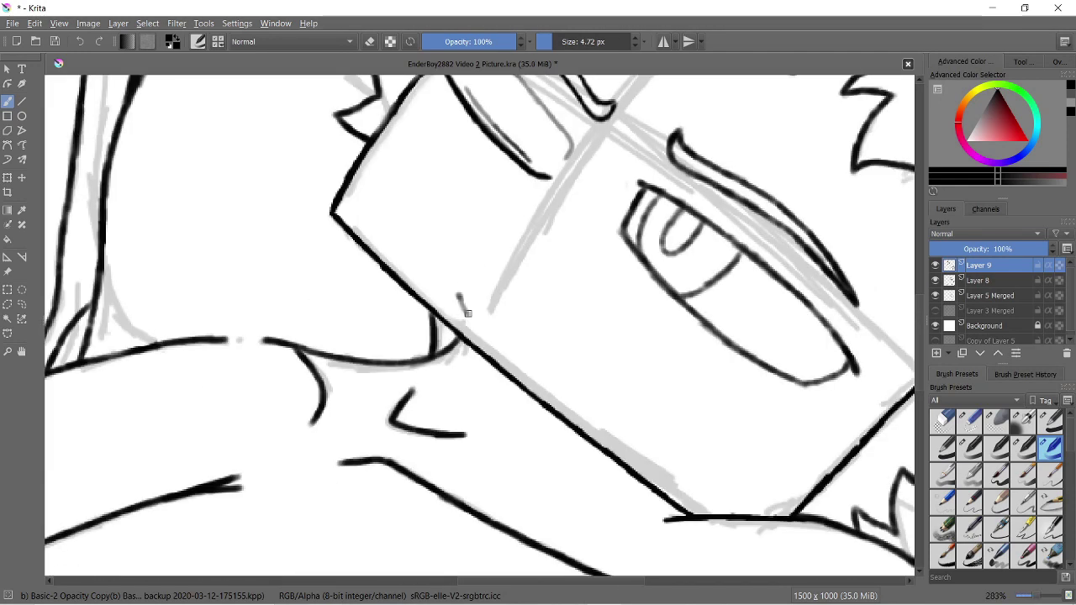
left_click_drag(504, 332, 526, 373)
left_click_drag(442, 287, 536, 368)
key("ctrl+z")
key("ctrl+z")
key("ctrl+z")
Hide the grey sketch layer to show only the line art
left_click(935, 295)
scroll(546, 244, "down", 5)
scroll(697, 416, "up", 1)
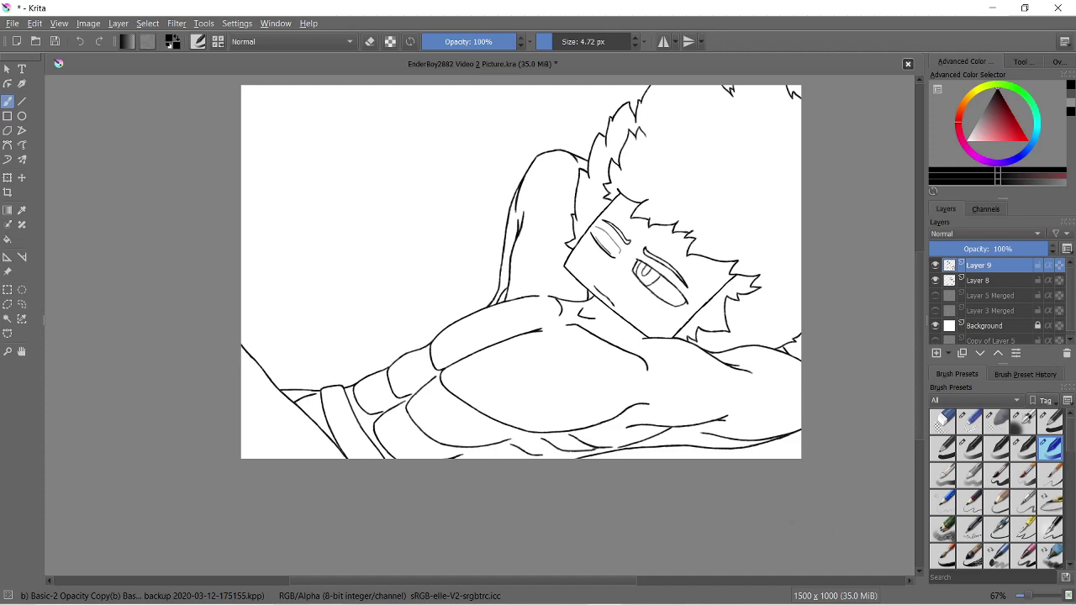
Erase the ends of an ink line near the eye
scroll(429, 418, "up", 3)
scroll(429, 417, "down", 3)
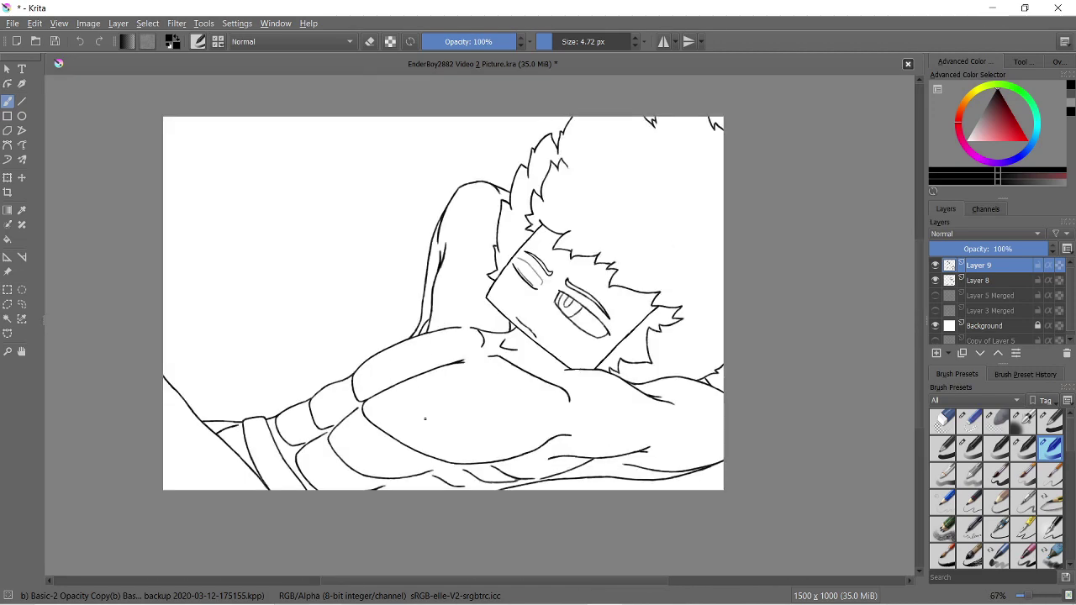
scroll(665, 364, "up", 6)
key("Page_Down")
left_click_drag(574, 387, 504, 353)
mouse_move(588, 370)
left_mouse_down()
mouse_move(426, 429)
mouse_move(605, 374)
left_mouse_up()
key("/")
key("ctrl+z")
Redraw a wavy ink stroke and erase its grey tip
left_click_drag(454, 430, 597, 351)
scroll(596, 350, "down", 5)
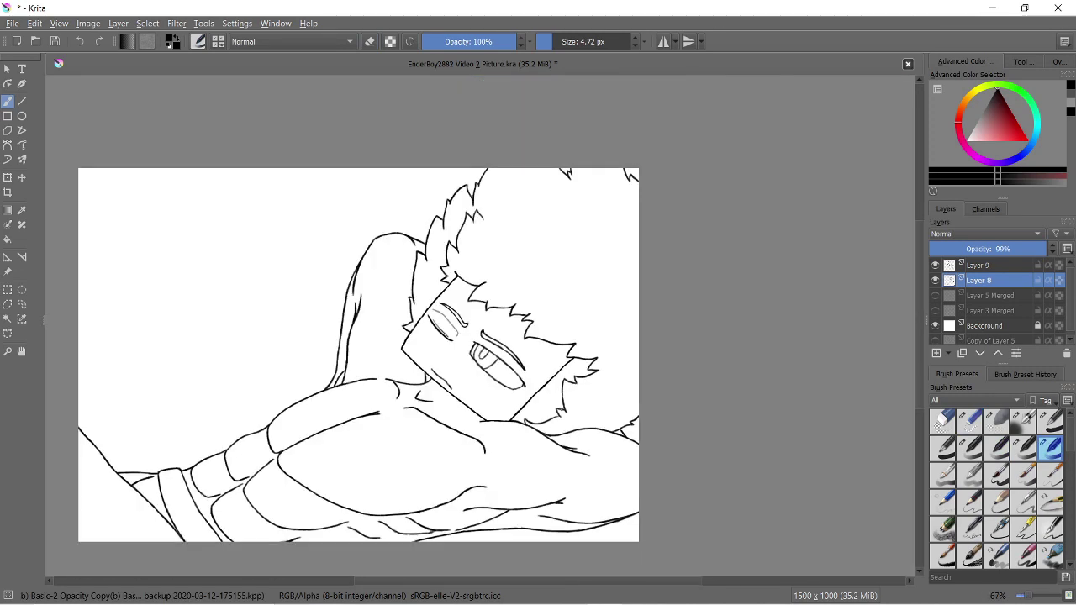
scroll(636, 279, "up", 4)
scroll(468, 456, "up", 4)
key("/")
left_click_drag(521, 370, 479, 311)
left_click_drag(546, 343, 504, 384)
key("/")
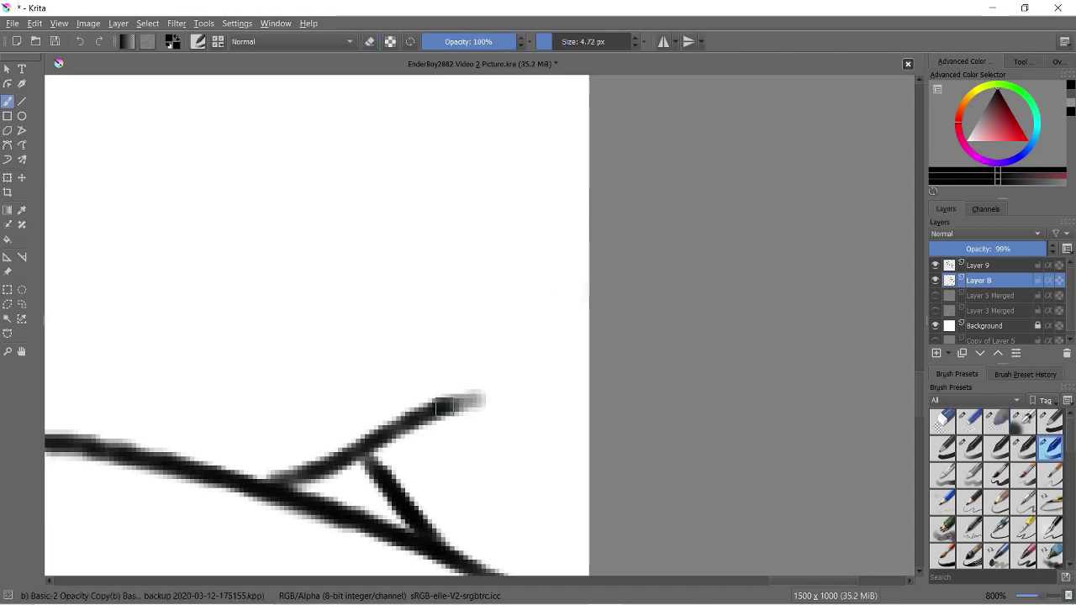
Draw a long light-grey straight diagonal across the upper left with an enlarged Basic-1 brush
scroll(504, 384, "down", 5)
key("]")
scroll(614, 365, "up", 2)
scroll(637, 179, "down", 2)
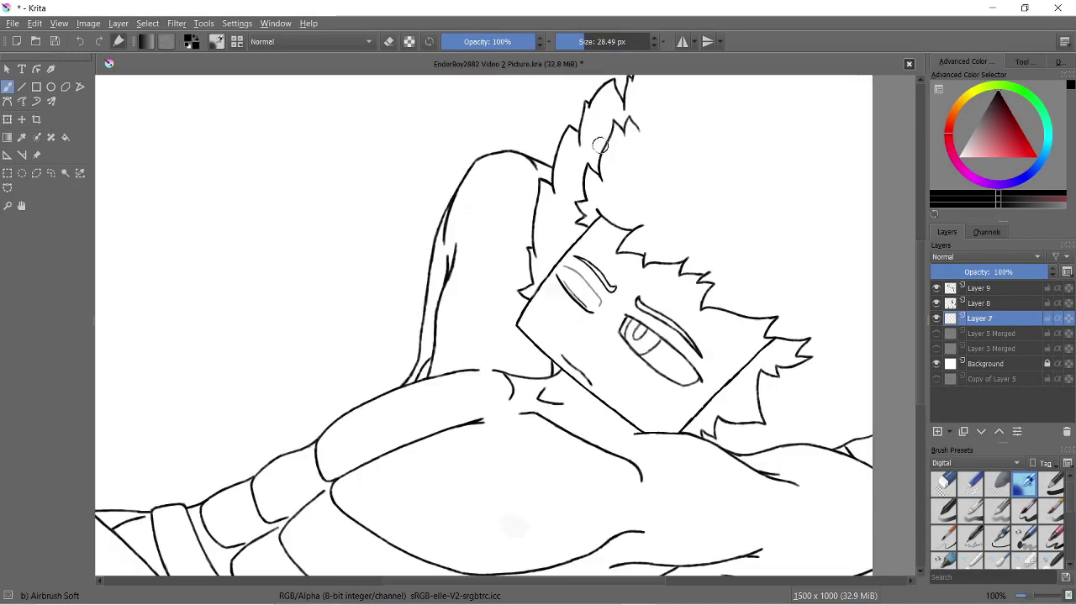
key("/")
left_click_drag(250, 228, 769, 112)
key("ctrl+z")
left_click_drag(244, 274, 605, 97)
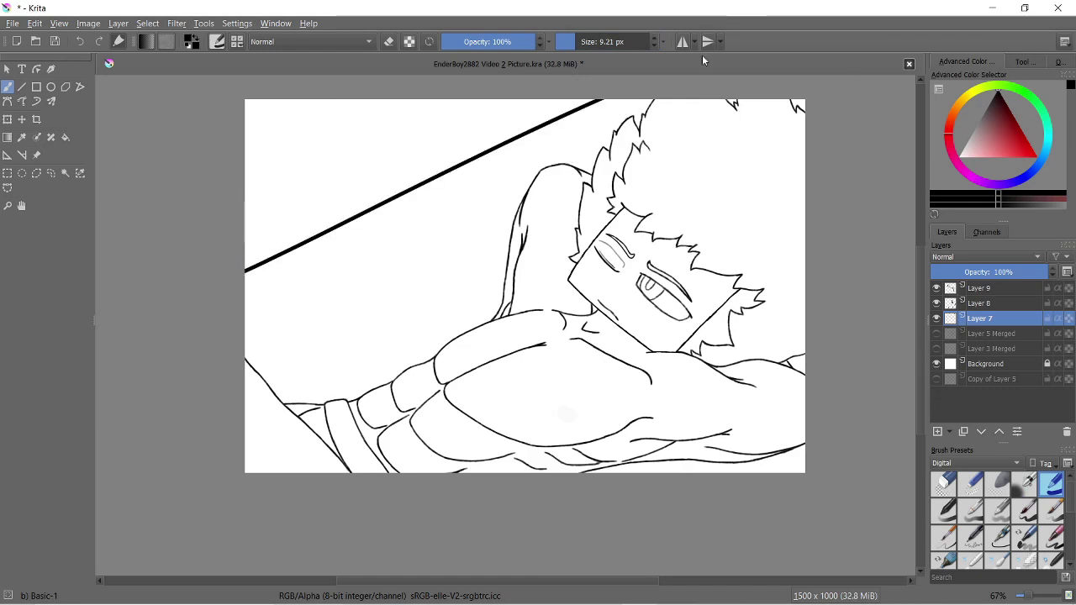
scroll(516, 144, "up", 1)
scroll(546, 160, "down", 1)
Add a new layer above Layer 7 and test a faint stroke, then undo it
key("Insert")
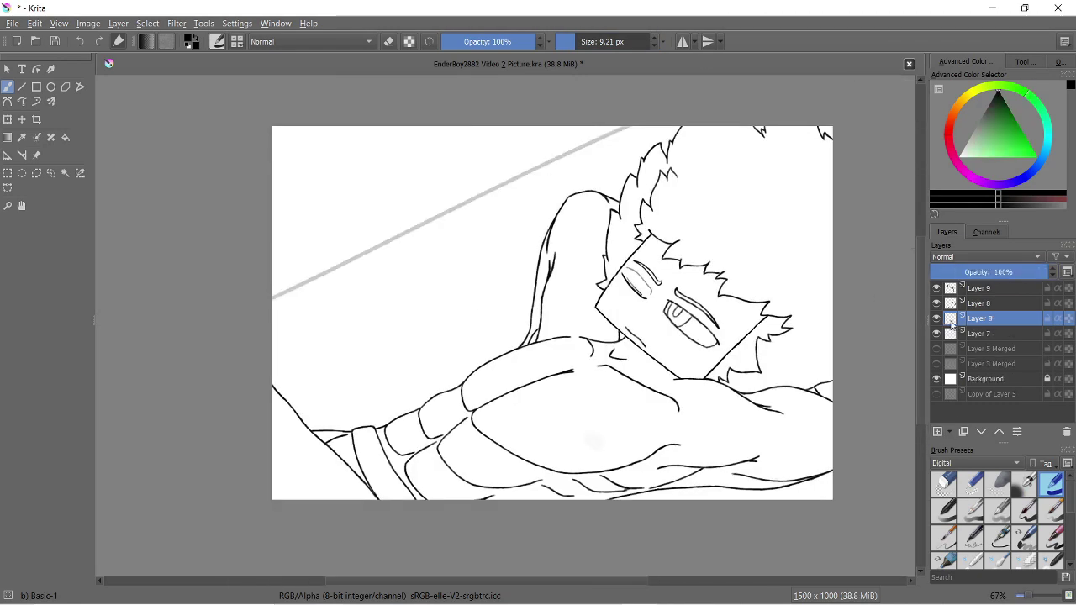
scroll(250, 308, "up", 2)
key("/")
left_click_drag(271, 337, 295, 304)
scroll(253, 225, "down", 3)
key("/")
key("ctrl+z")
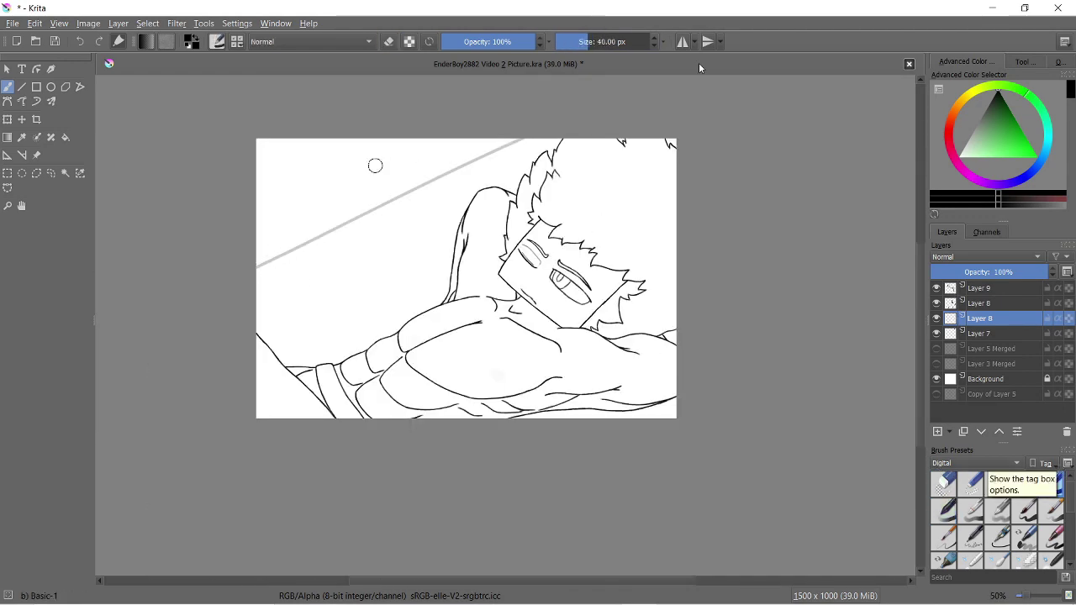
Merge the top ink layer down and paint dark green over most of Layer 8
right_click(983, 296)
left_click(924, 424)
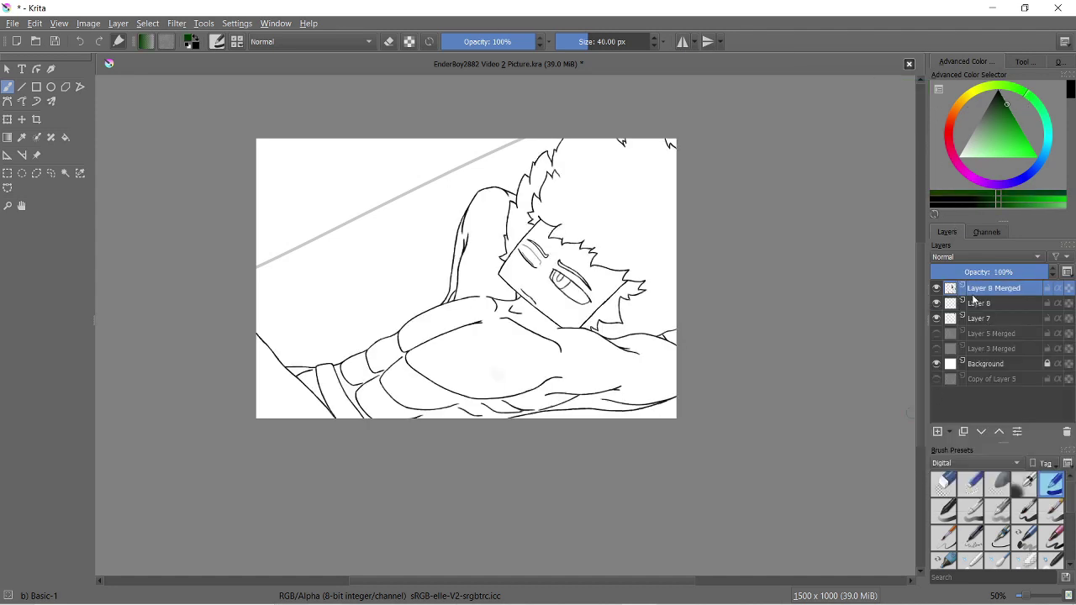
left_click(979, 302)
key("/")
left_click_drag(408, 312, 744, 308)
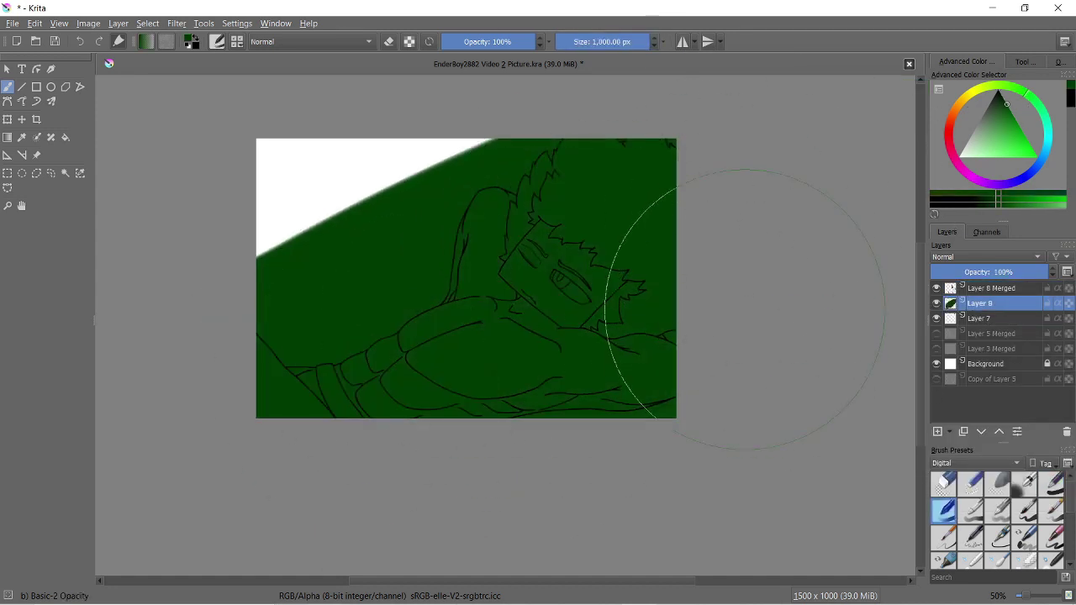
scroll(428, 177, "up", 1)
scroll(997, 521, "down", 5)
Try a square textured brush and a lighter green, undoing the trial strokes
left_click(1051, 484)
left_click_drag(668, 446, 718, 264)
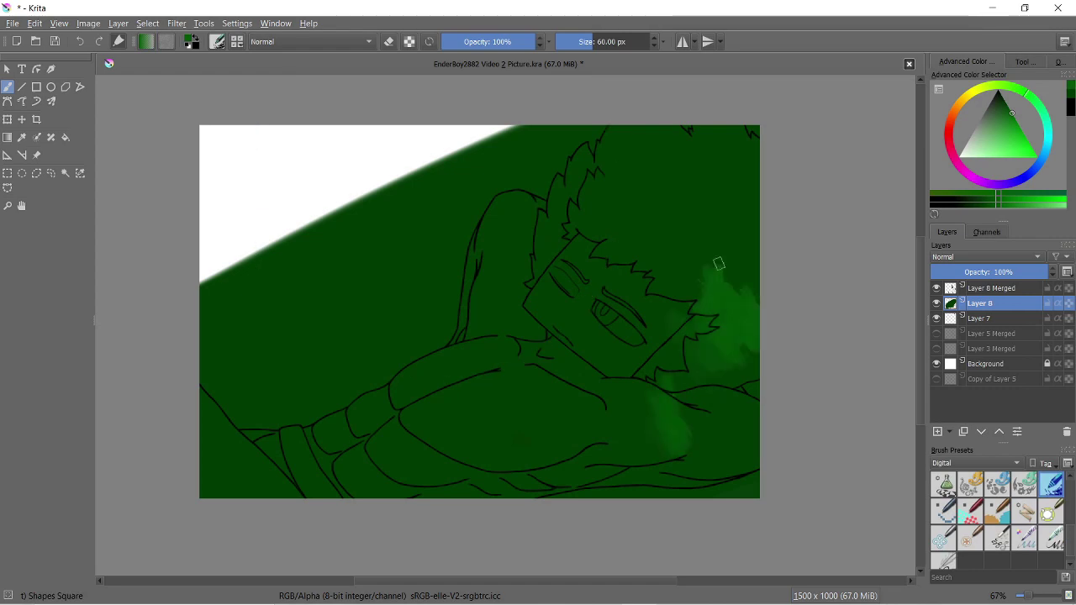
key("ctrl+z")
scroll(1024, 521, "up", 3)
scroll(1023, 521, "up", 2)
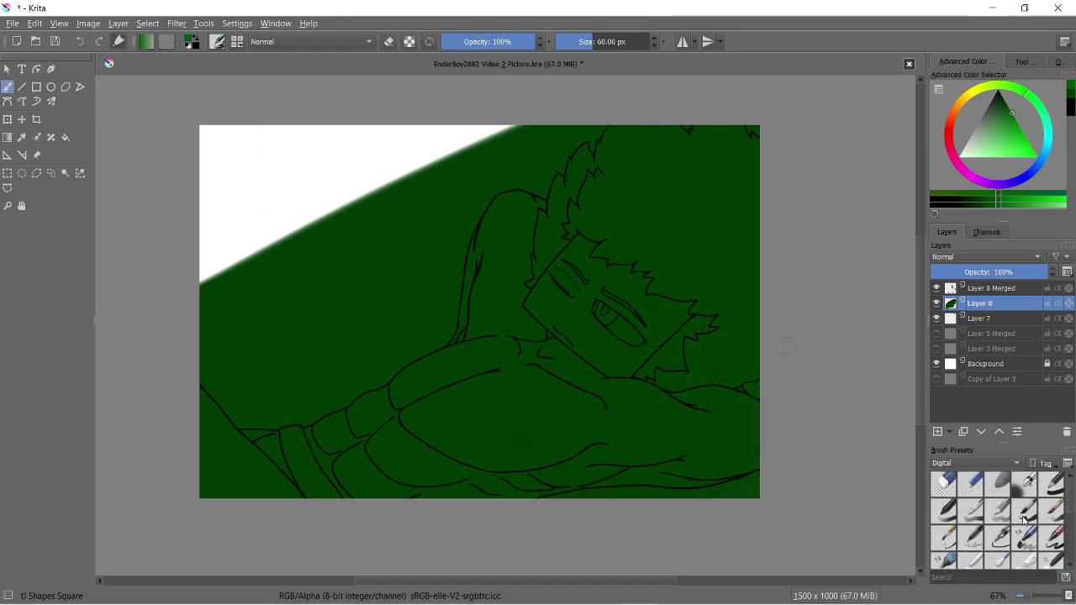
left_click(943, 509)
left_click(1019, 128)
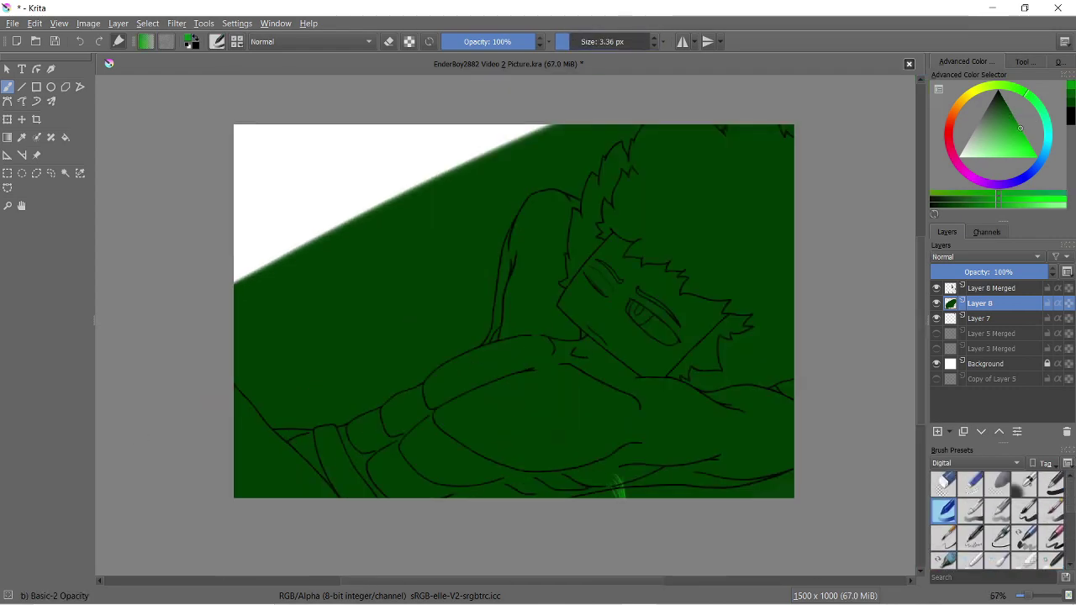
scroll(728, 507, "up", 3)
key("ctrl+z")
Paint the first bright green grass blades along the bottom with Basic-2 Opacity
left_click_drag(319, 462, 303, 403)
key("ctrl+z")
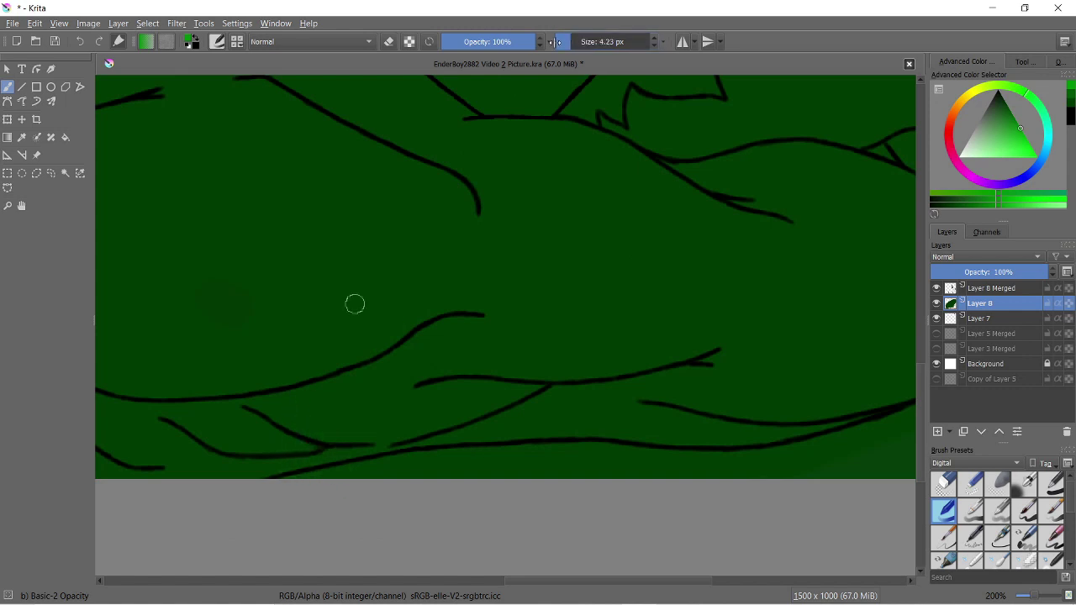
left_click_drag(311, 467, 304, 424)
left_click_drag(346, 462, 336, 420)
left_click_drag(382, 462, 378, 408)
left_click_drag(401, 454, 416, 382)
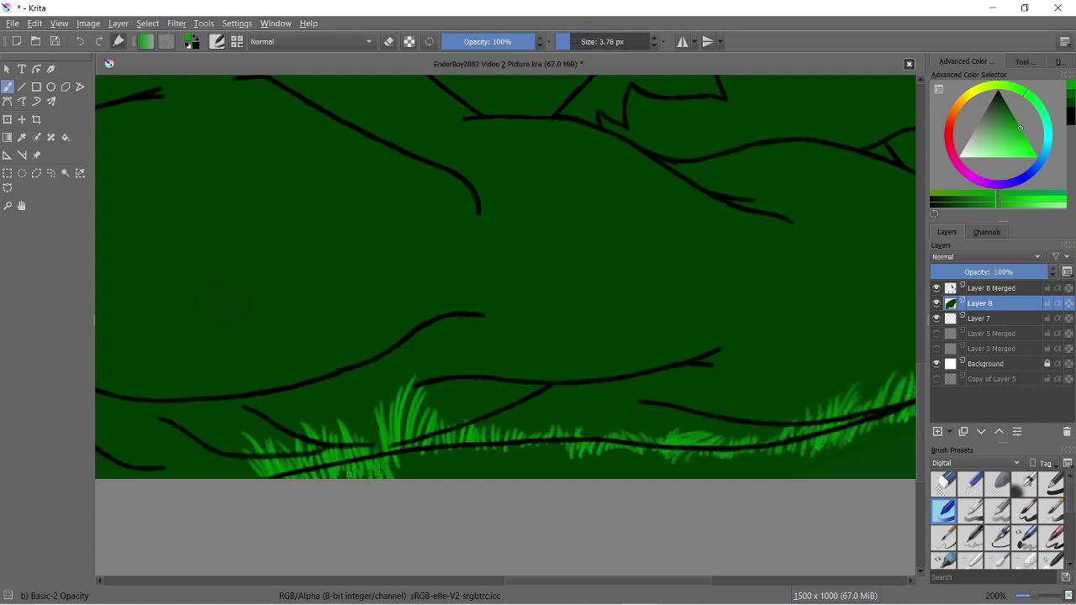
Paint brighter grass at the bottom right, hide the line art, and add dark shading strokes
left_click(1014, 118)
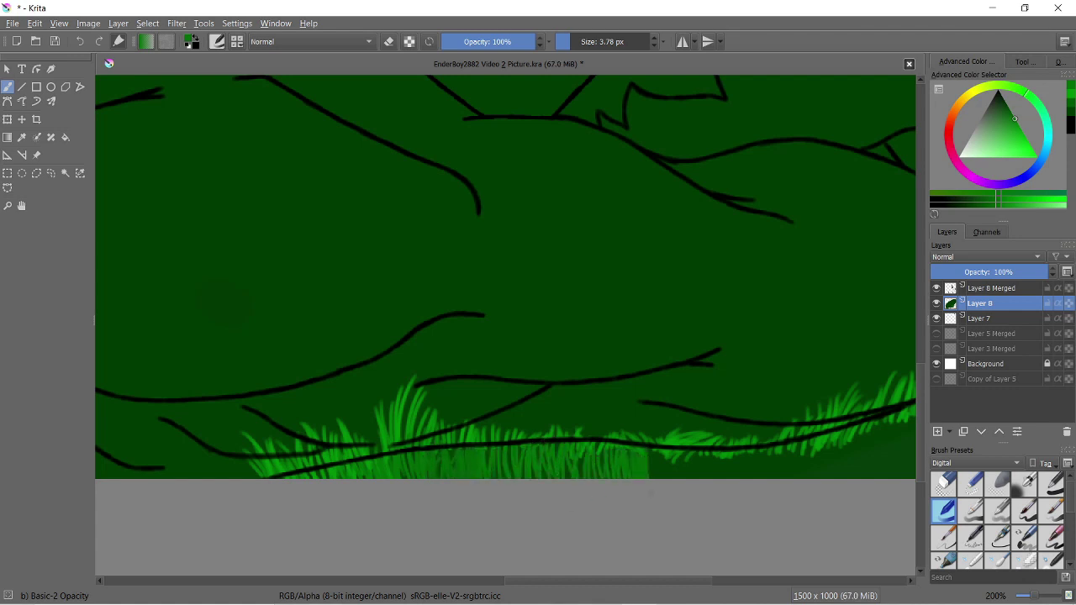
left_click_drag(641, 465, 911, 446)
left_click(936, 288)
left_click(1015, 116)
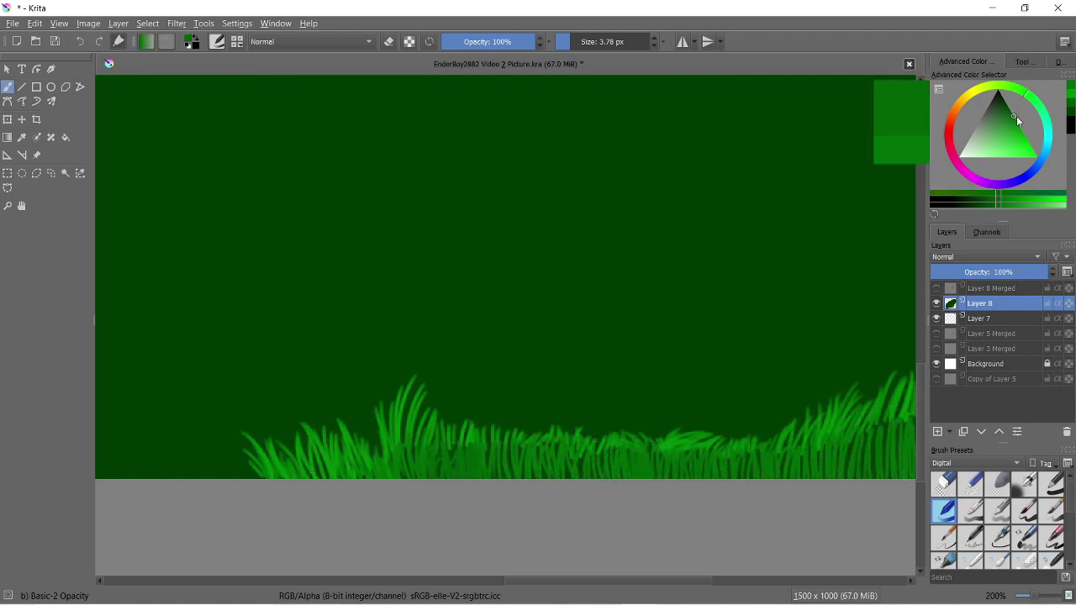
left_click_drag(1015, 116, 1008, 107)
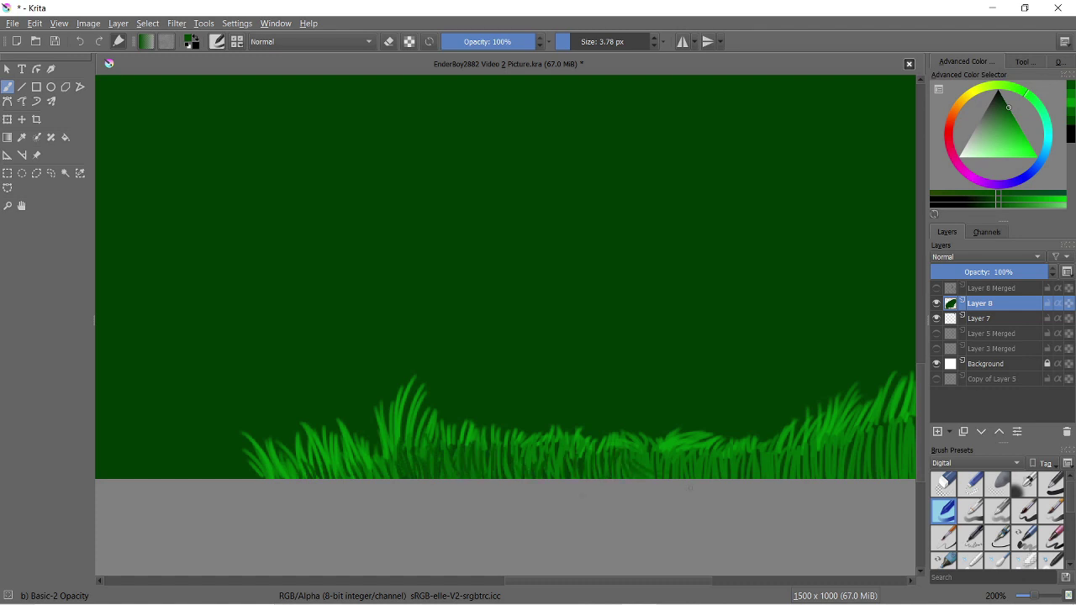
left_click_drag(623, 450, 518, 460)
left_click_drag(814, 470, 907, 437)
Pick new green shades and paint bright grass blades across the bottom middle
scroll(840, 337, "right", 2)
left_click(1017, 124)
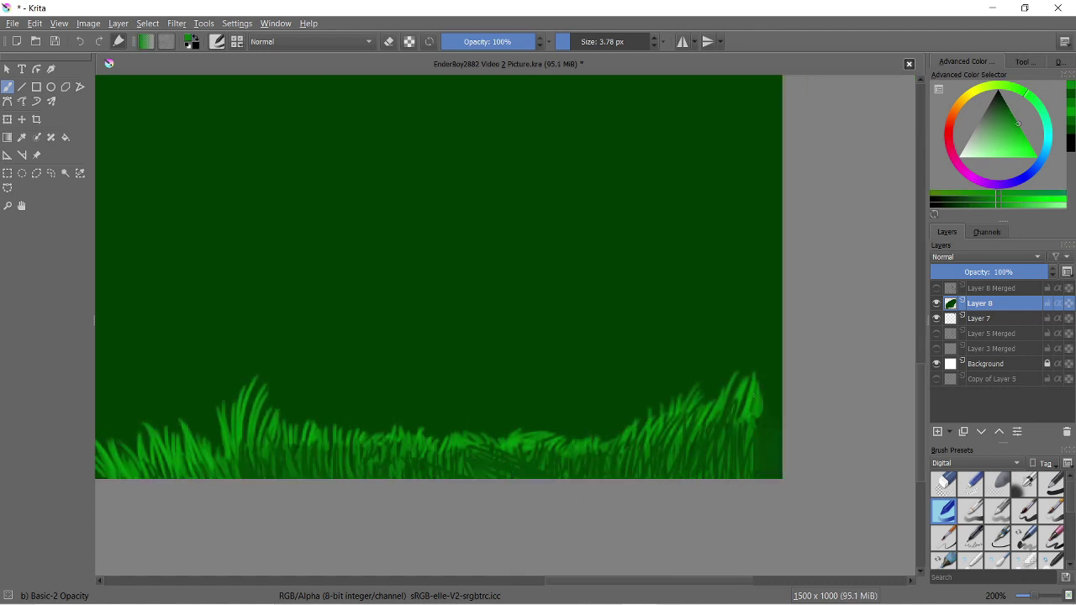
left_click(754, 475, "ctrl")
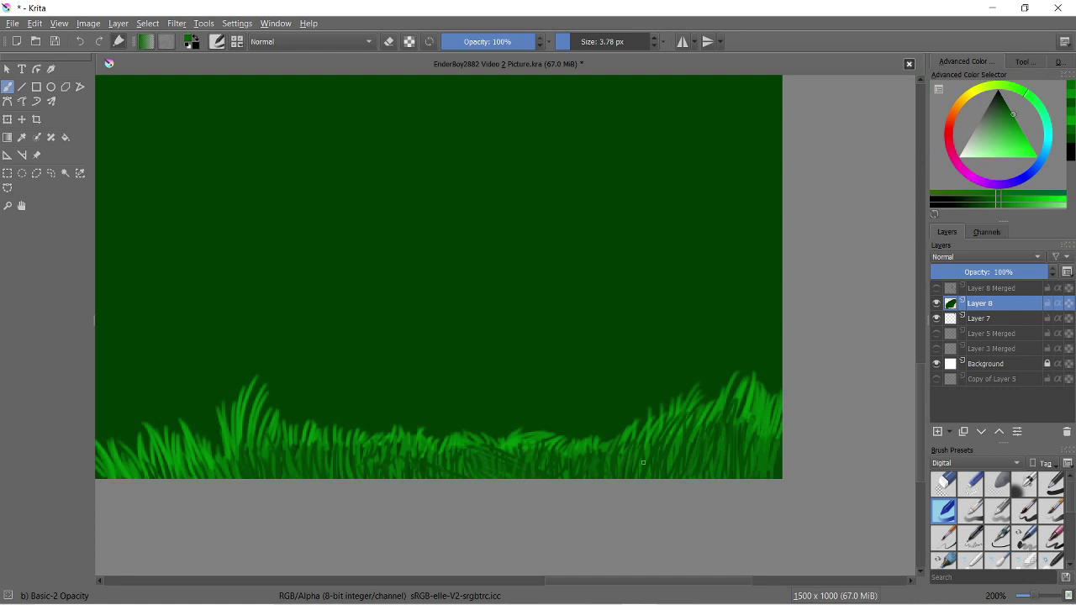
scroll(321, 391, "left", 3)
left_click(321, 391, "ctrl")
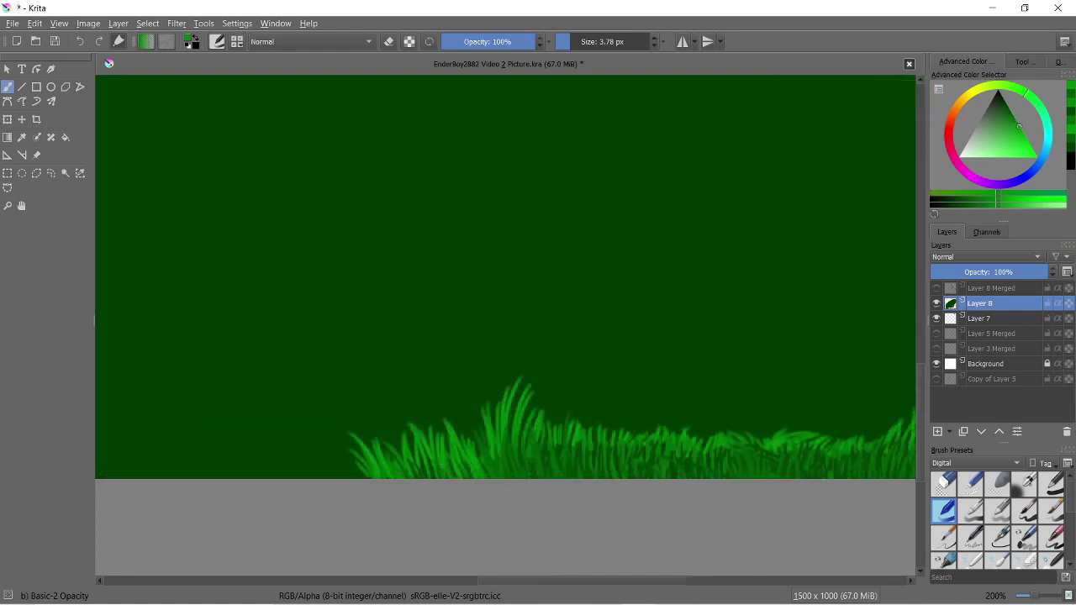
scroll(612, 418, "right", 3)
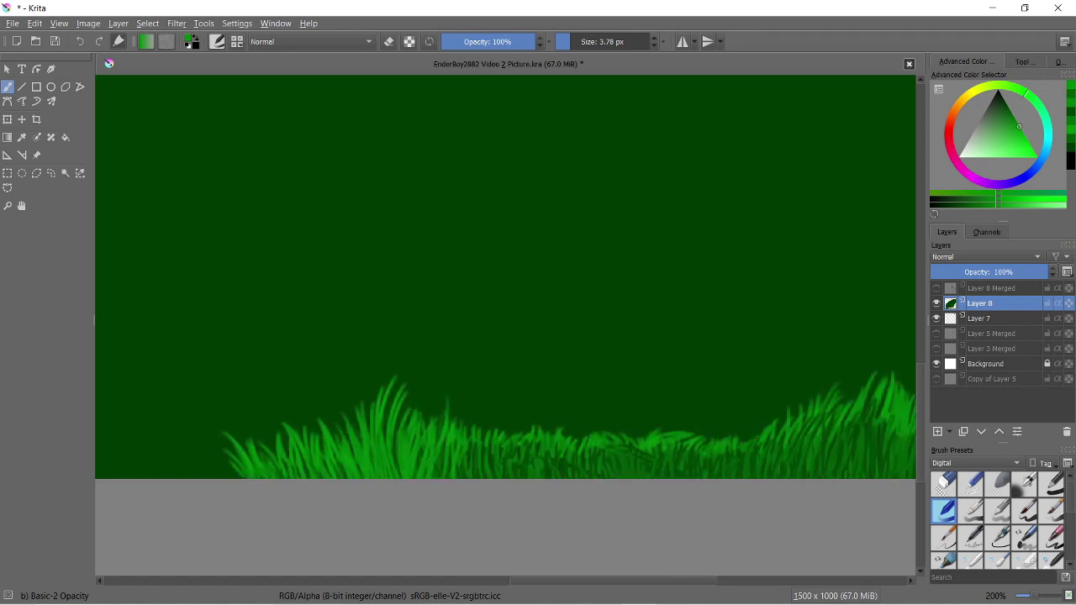
left_click_drag(524, 497, 554, 415)
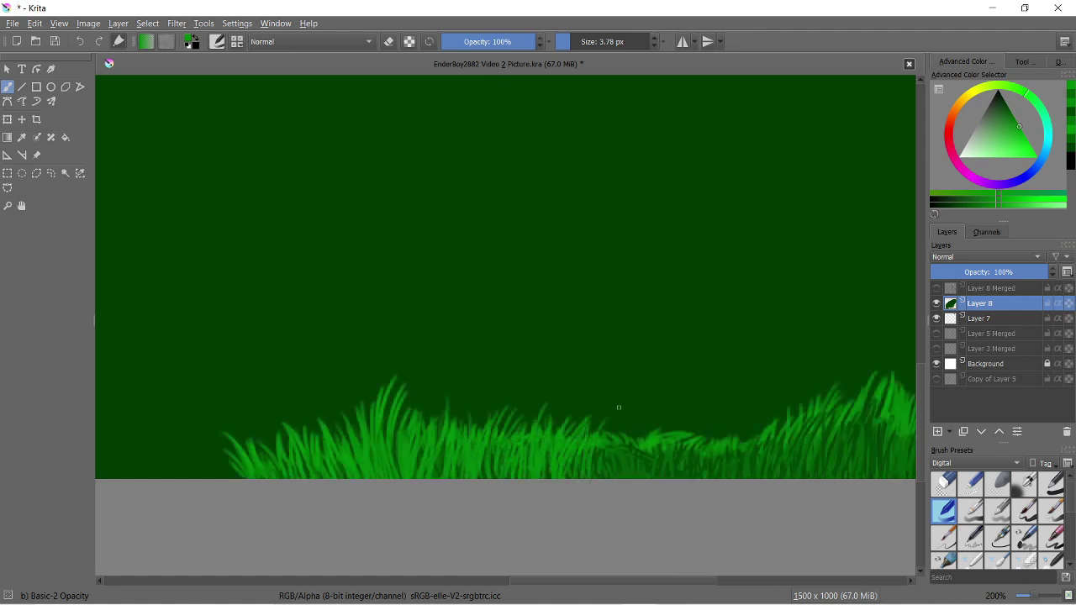
left_click_drag(592, 475, 655, 422)
left_click_drag(639, 478, 720, 419)
Paint taller grass blades toward the far right and middle gap, then pick darker greens
left_click_drag(716, 478, 760, 412)
left_click_drag(757, 477, 799, 375)
left_click_drag(782, 437, 814, 351)
left_click_drag(759, 474, 759, 363)
left_click_drag(807, 471, 849, 361)
mouse_move(882, 478)
left_mouse_down()
mouse_move(908, 344)
mouse_move(899, 433)
left_mouse_up()
left_click_drag(593, 457, 642, 382)
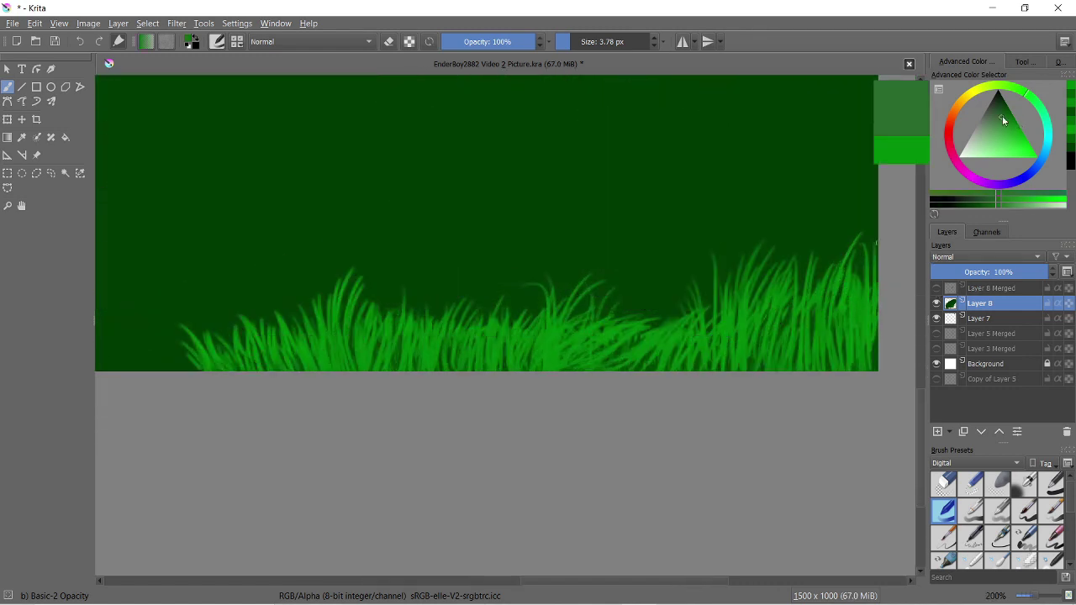
left_click_drag(1003, 121, 1009, 109)
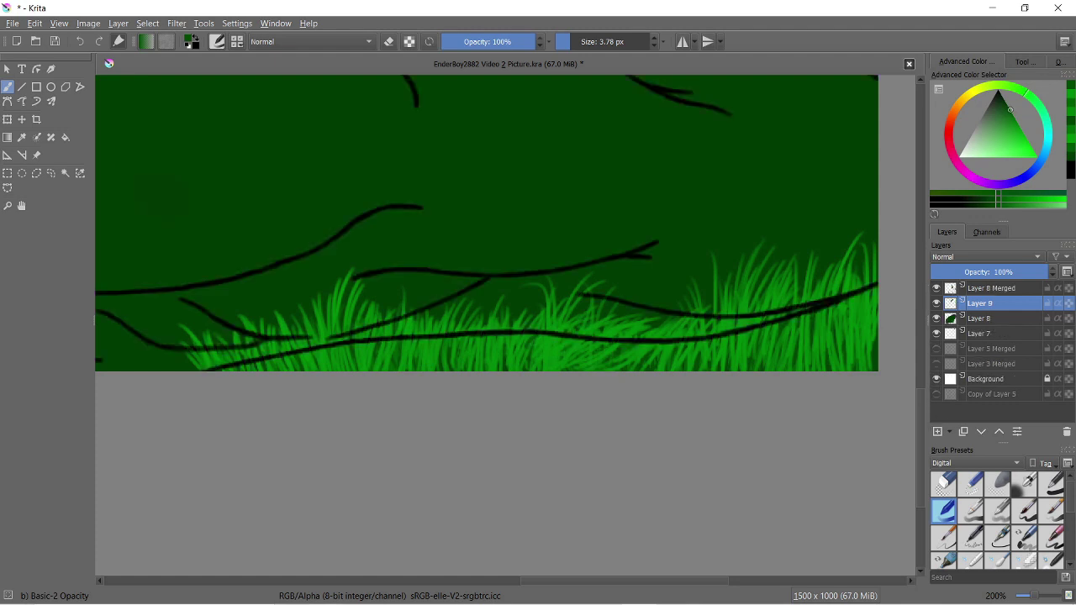
left_click(1002, 95)
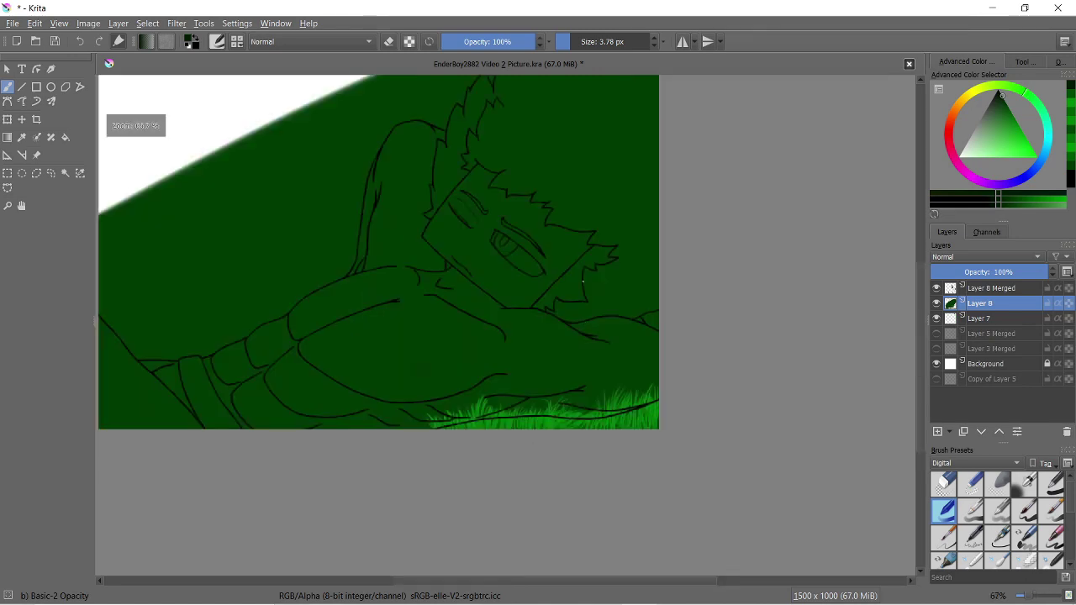
Pick a light green and hatch grass strokes along the arm's outline on Layer 10
left_click(1012, 113)
scroll(194, 444, "up", 2)
scroll(194, 444, "up", 1)
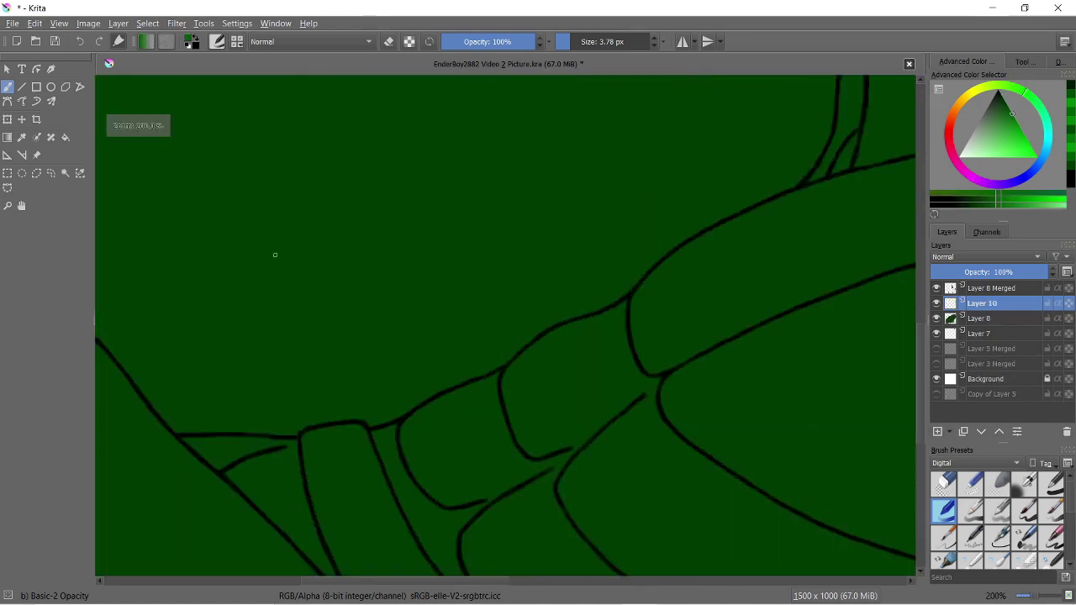
left_click_drag(275, 445, 336, 378)
left_click_drag(336, 420, 403, 337)
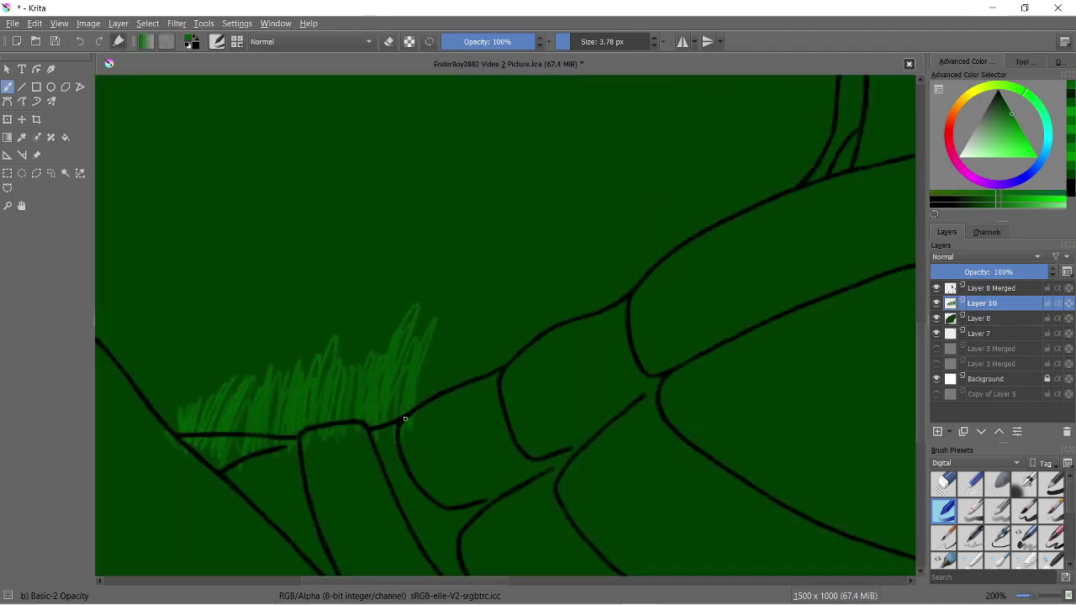
left_click_drag(411, 403, 571, 252)
left_click_drag(554, 328, 622, 236)
left_click_drag(505, 379, 378, 420)
left_click_drag(386, 383, 546, 272)
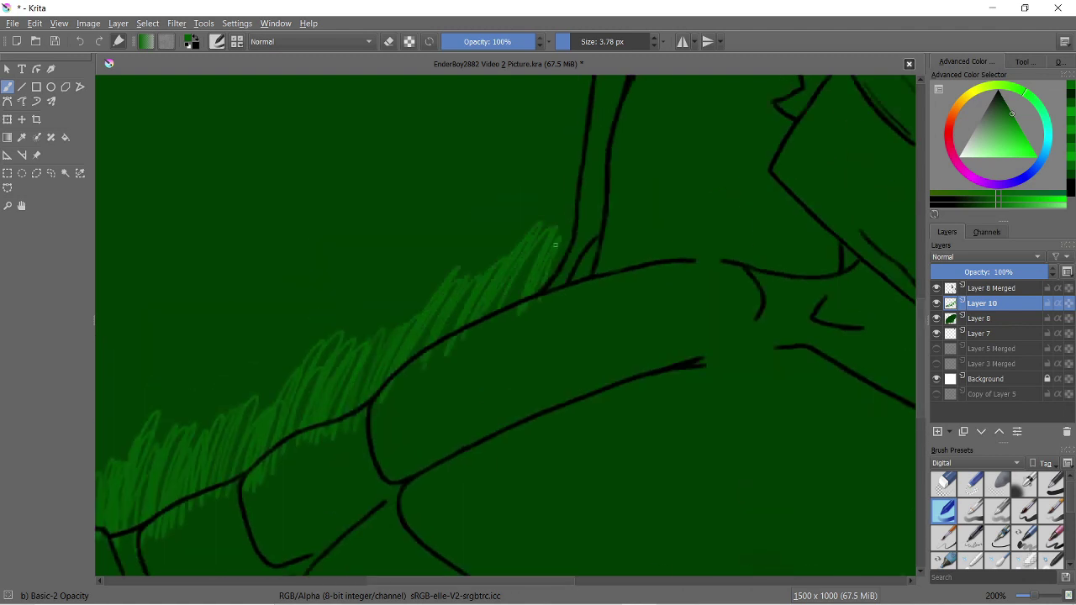
left_click_drag(308, 326, 543, 326)
left_click_drag(446, 387, 387, 425)
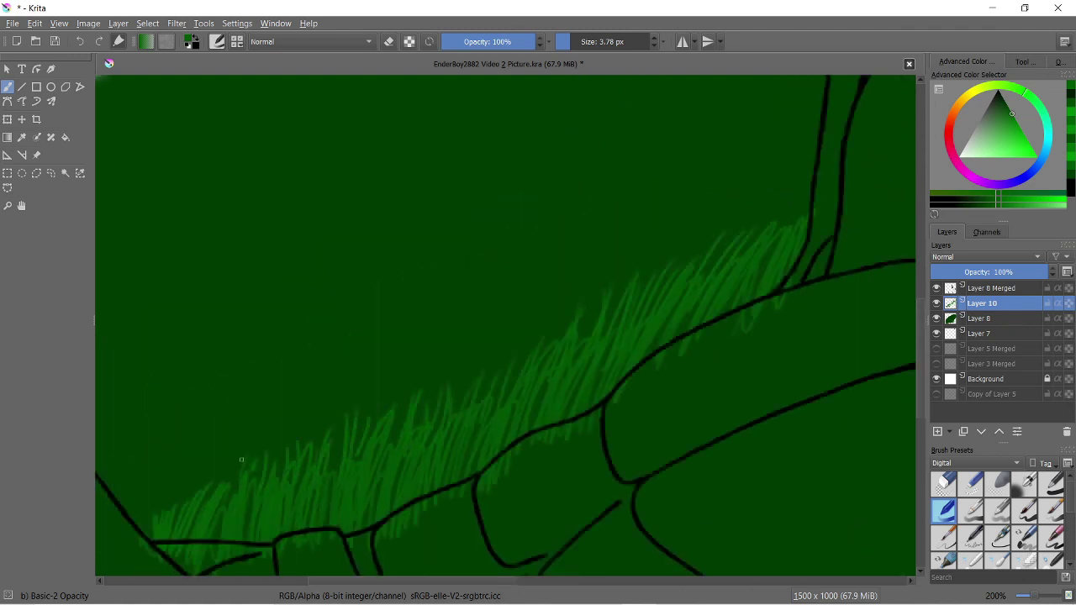
Duplicate the grass hatching, move and enlarge one copy up-left, and move another up-right
key("1")
key("ctrl+t")
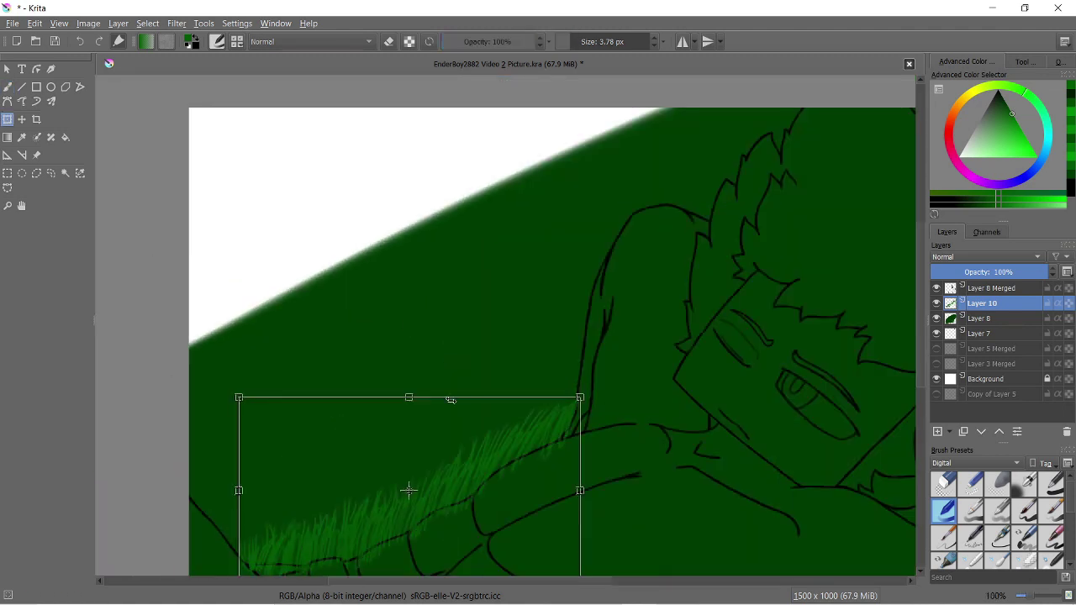
key("ctrl+j")
left_click_drag(487, 449, 474, 432)
left_click_drag(574, 379, 638, 334)
key("minus")
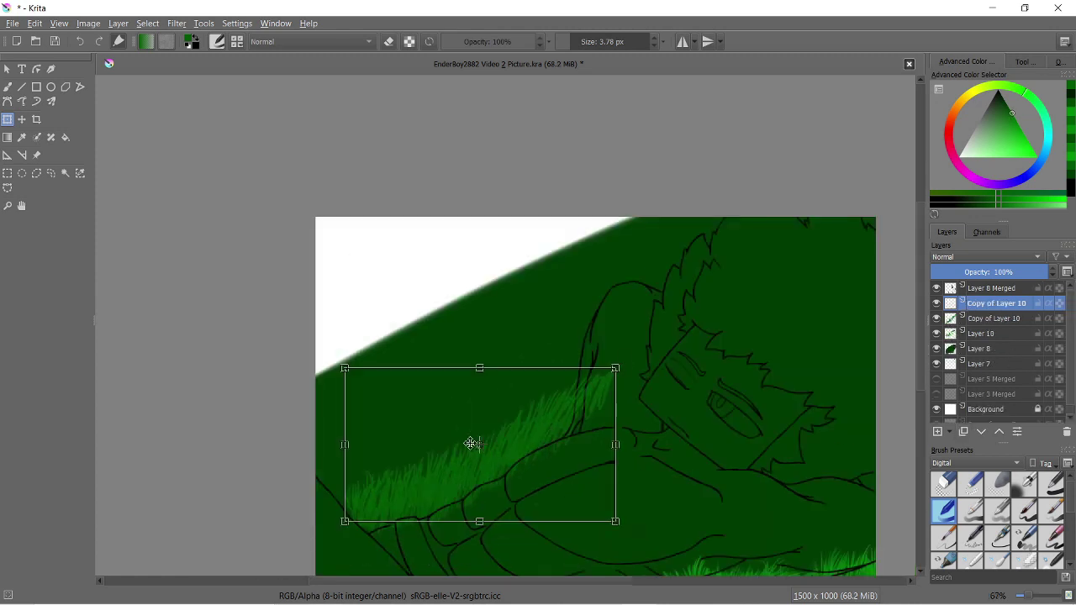
key("Return")
key("ctrl+j")
left_click_drag(473, 443, 533, 376)
Duplicate and reposition further grass copies, placing one toward the lower left
key("ctrl+j")
key("ctrl+j")
key("ctrl+t")
mouse_move(454, 401)
left_mouse_down()
mouse_move(681, 305)
mouse_move(400, 399)
mouse_move(424, 410)
left_mouse_up()
left_click(963, 431)
key("Return")
key("ctrl+j")
key("ctrl+t")
key("ctrl+j")
Move a grass copy up toward the hair, then nudge it left and down
key("ctrl+t")
left_click_drag(511, 390, 737, 225)
left_click_drag(653, 298, 488, 363)
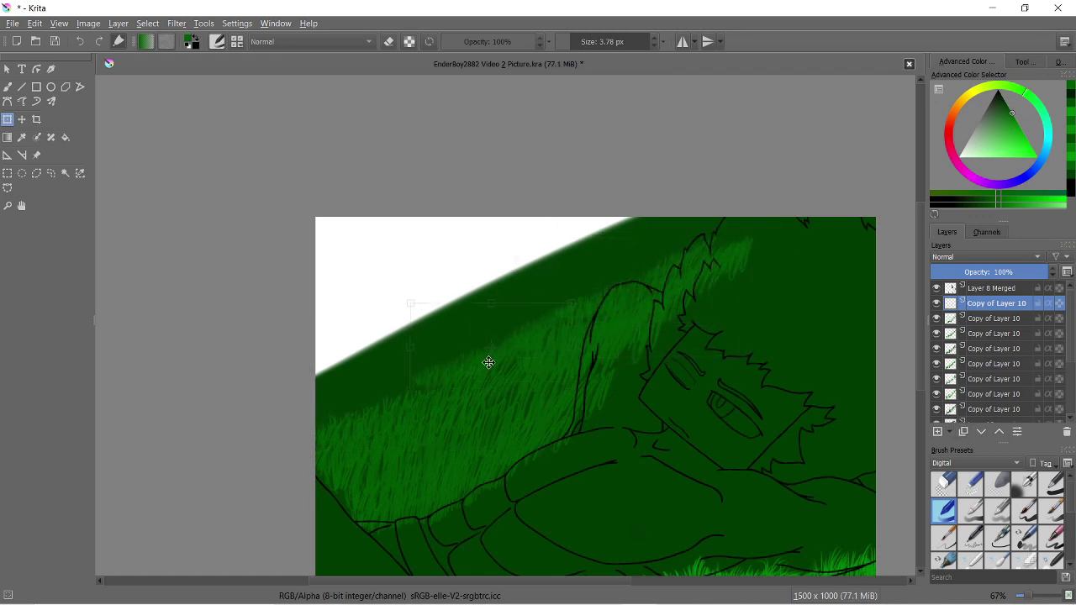
scroll(703, 329, "down", 1)
scroll(859, 372, "up", 1)
key("Return")
Add two more grass copies, moving them up-right across the upper-left background
key("ctrl+j")
key("ctrl+t")
left_click_drag(365, 336, 638, 202)
key("Return")
key("ctrl+j")
key("ctrl+t")
mouse_move(505, 235)
left_mouse_down()
mouse_move(382, 306)
mouse_move(562, 212)
mouse_move(562, 189)
left_mouse_up()
key("Return")
Add two final grass copies, shifting the last one down-left to fill the gap
key("ctrl+j")
key("ctrl+t")
key("Return")
key("ctrl+j")
key("ctrl+t")
left_click_drag(479, 144, 406, 182)
key("Return")
Merge the grass copies into one layer and add new empty Layer 11 with the brush active
key("ctrl+e")
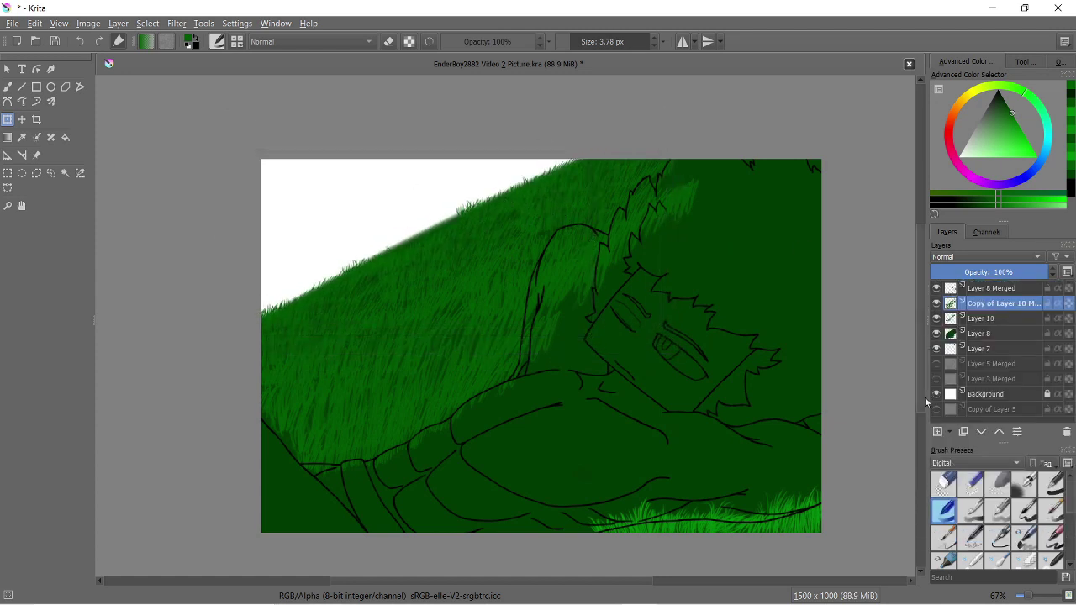
key("Insert")
scroll(333, 454, "up", 1)
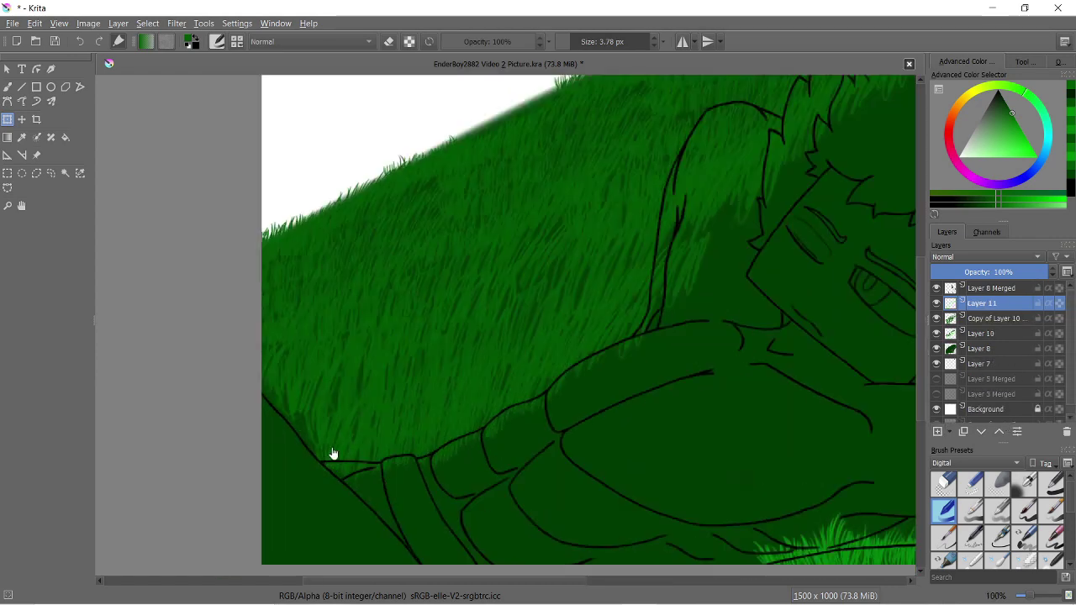
key("b")
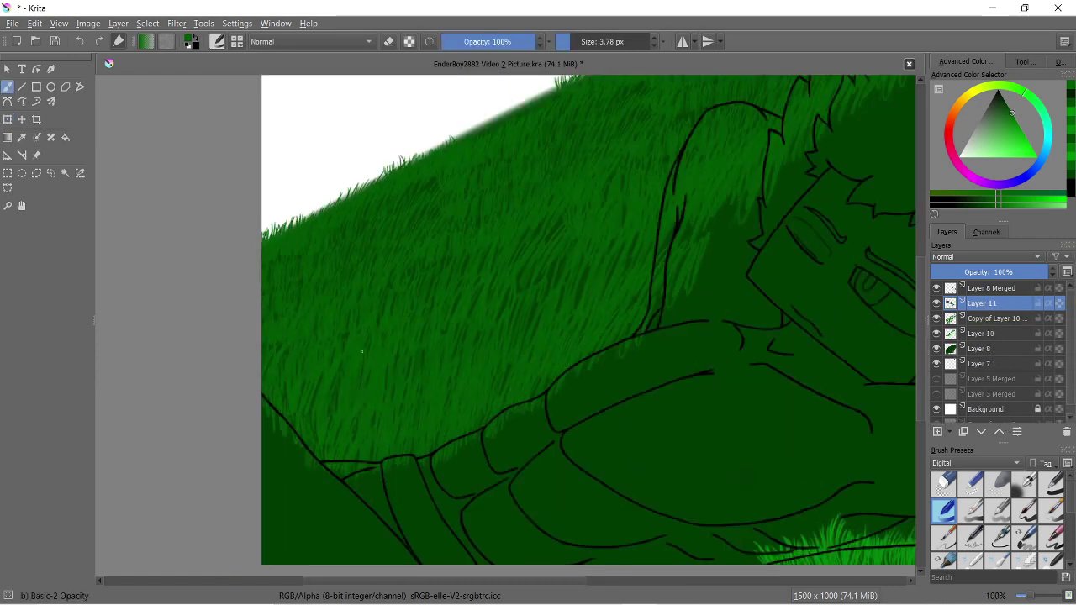
scroll(587, 307, "up", 3)
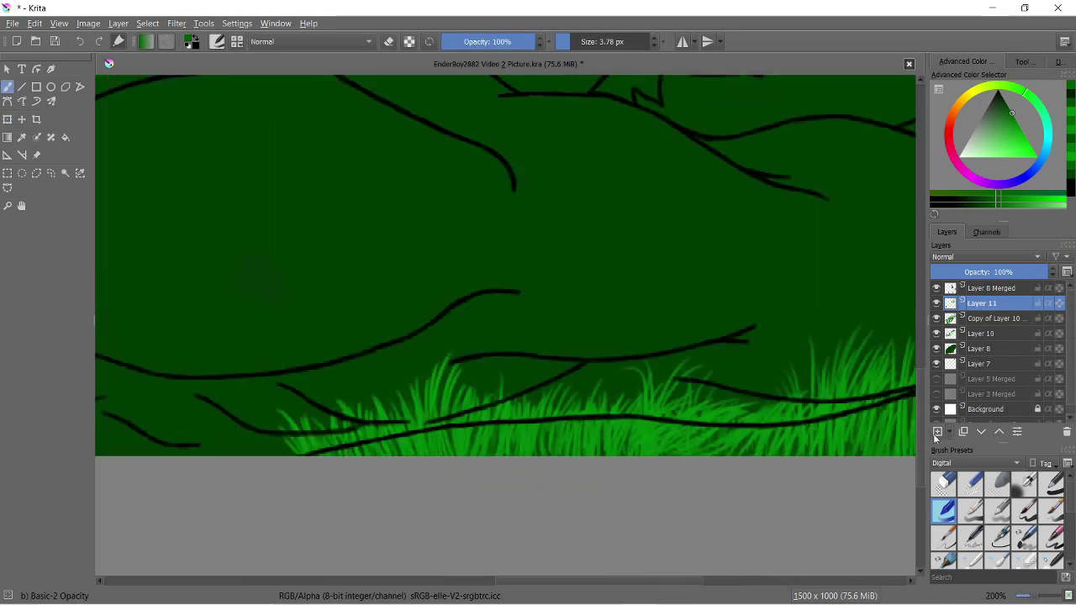
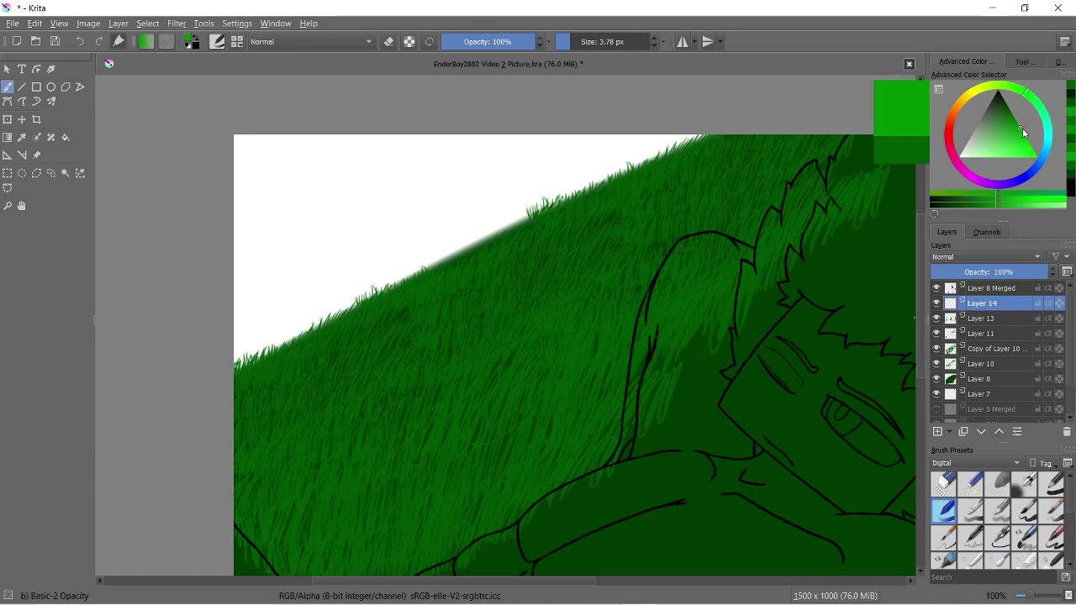
Paint light-green grass blades along the hillside's upper edge on Layer 14
scroll(378, 410, "up", 3)
left_click_drag(368, 443, 373, 393)
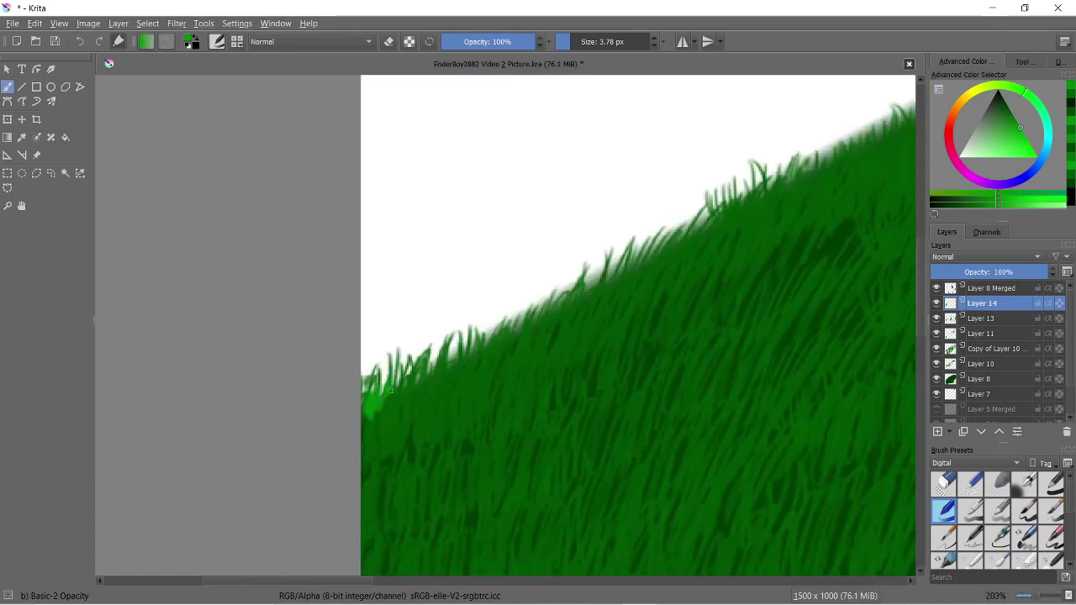
left_click_drag(652, 258, 125, 476)
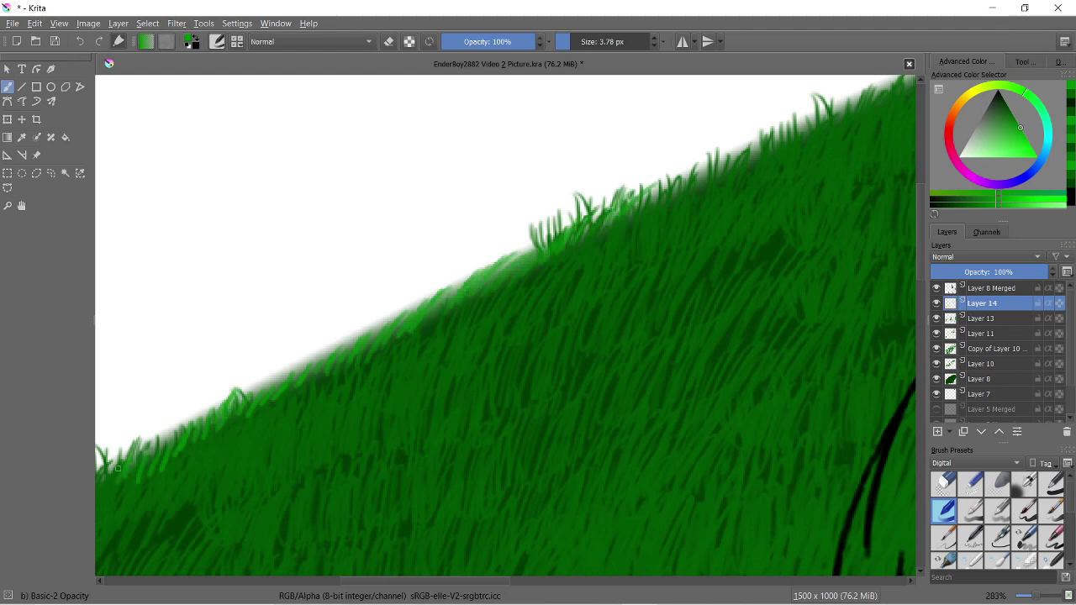
scroll(118, 468, "up", 2)
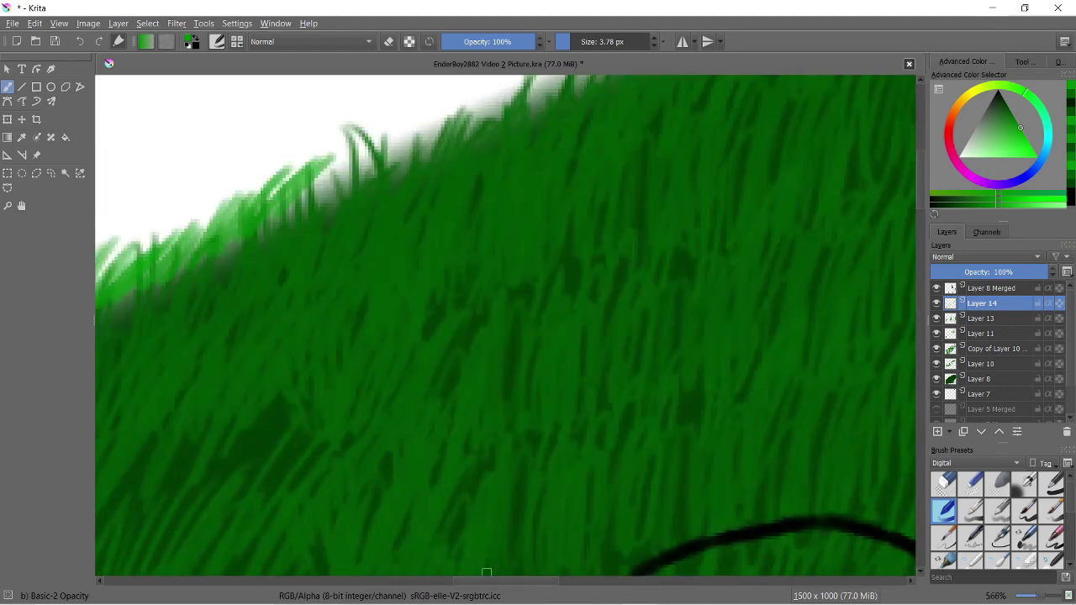
left_click_drag(485, 573, 588, 421)
left_click_drag(386, 394, 521, 290)
left_click_drag(647, 265, 773, 193)
left_click_drag(917, 353, 743, 334)
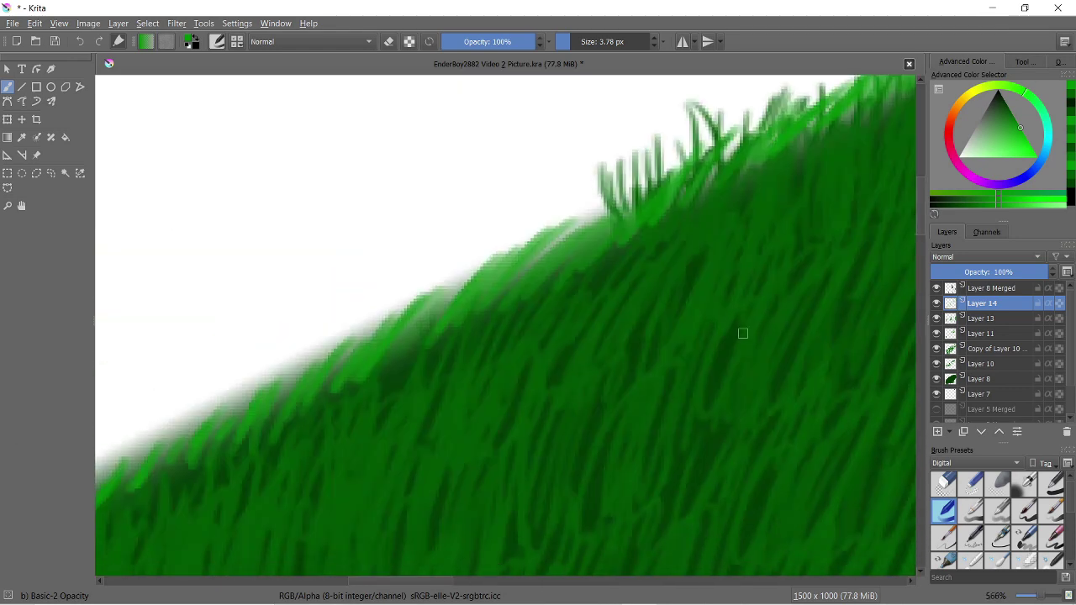
scroll(742, 333, "down", 2)
left_click_drag(600, 313, 744, 191)
scroll(756, 182, "up", 2)
left_click_drag(252, 420, 377, 336)
left_click_drag(421, 336, 722, 159)
Raise the brush size to 4.78 px and paint more light-green blades along the edge
key("bracketright")
scroll(723, 160, "down", 2)
scroll(425, 311, "up", 2)
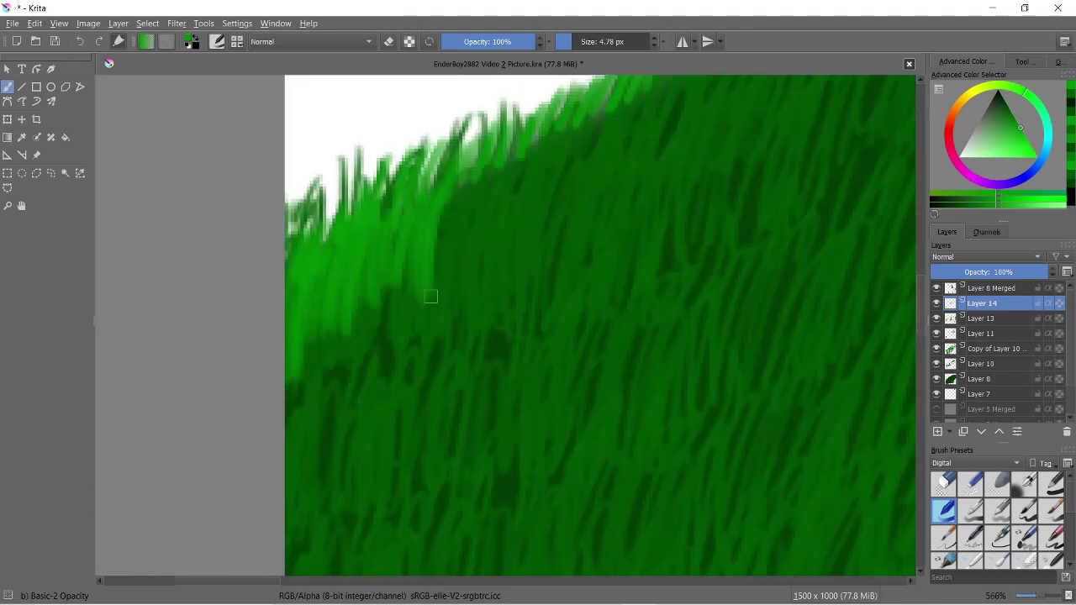
left_click_drag(425, 294, 495, 164)
left_click_drag(475, 252, 569, 133)
left_click_drag(425, 273, 475, 168)
left_click_drag(489, 237, 541, 141)
Zoom in and out to inspect the painted grass edge
scroll(398, 143, "down", 4)
scroll(481, 186, "down", 3)
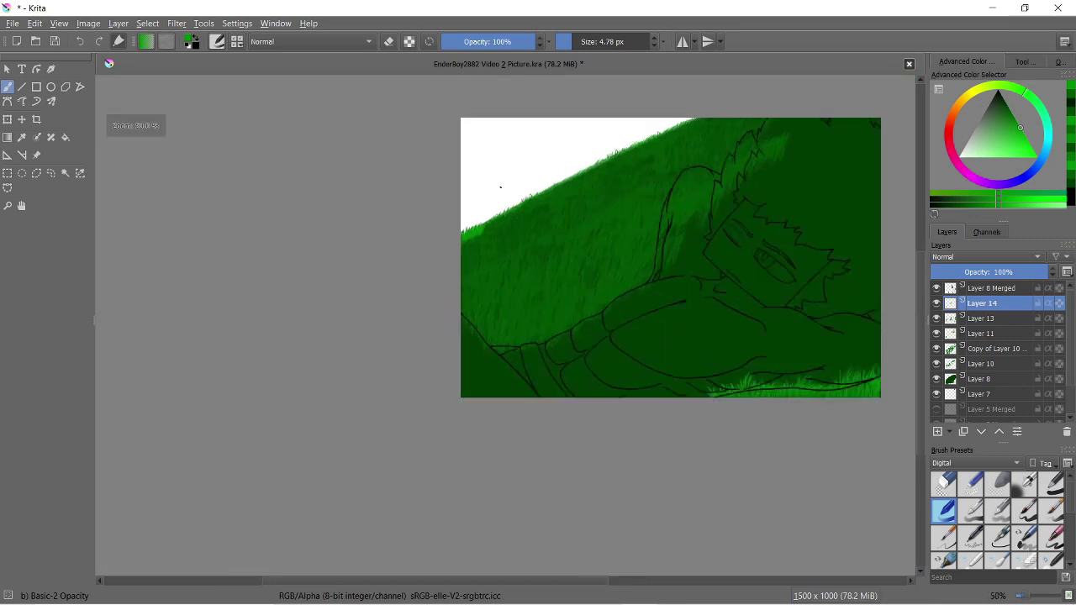
scroll(361, 235, "up", 1)
scroll(373, 237, "down", 2)
scroll(373, 236, "up", 1)
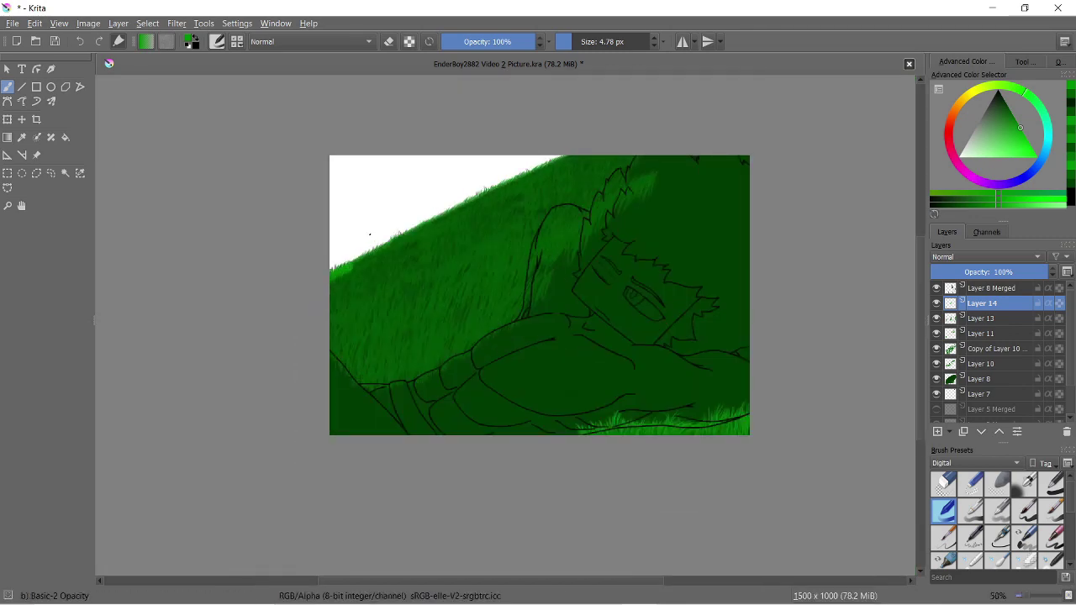
scroll(369, 236, "up", 3)
scroll(370, 235, "up", 1)
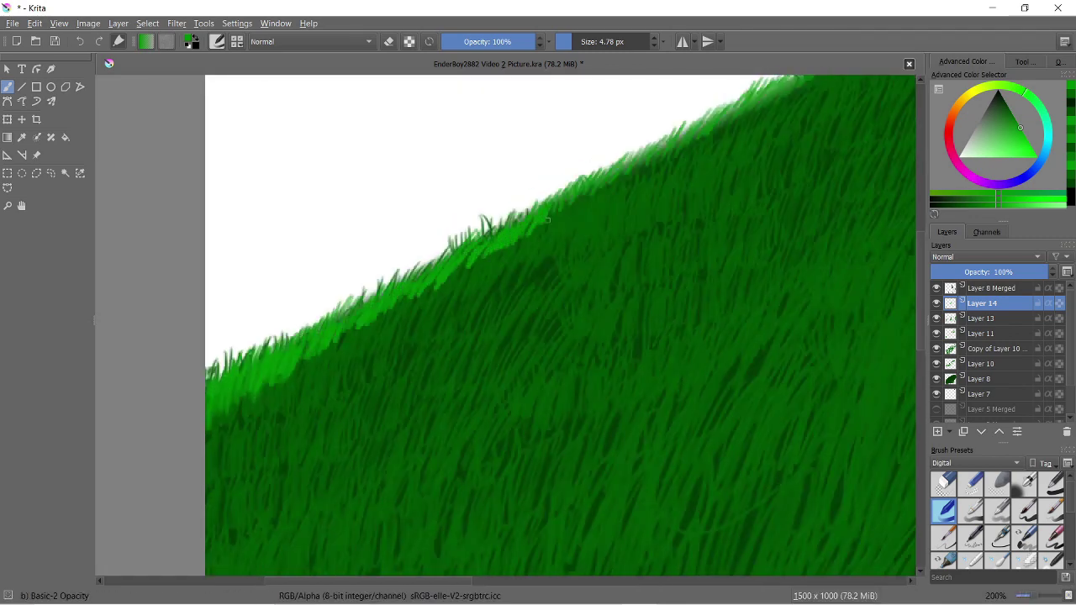
scroll(566, 318, "down", 1)
scroll(566, 319, "up", 1)
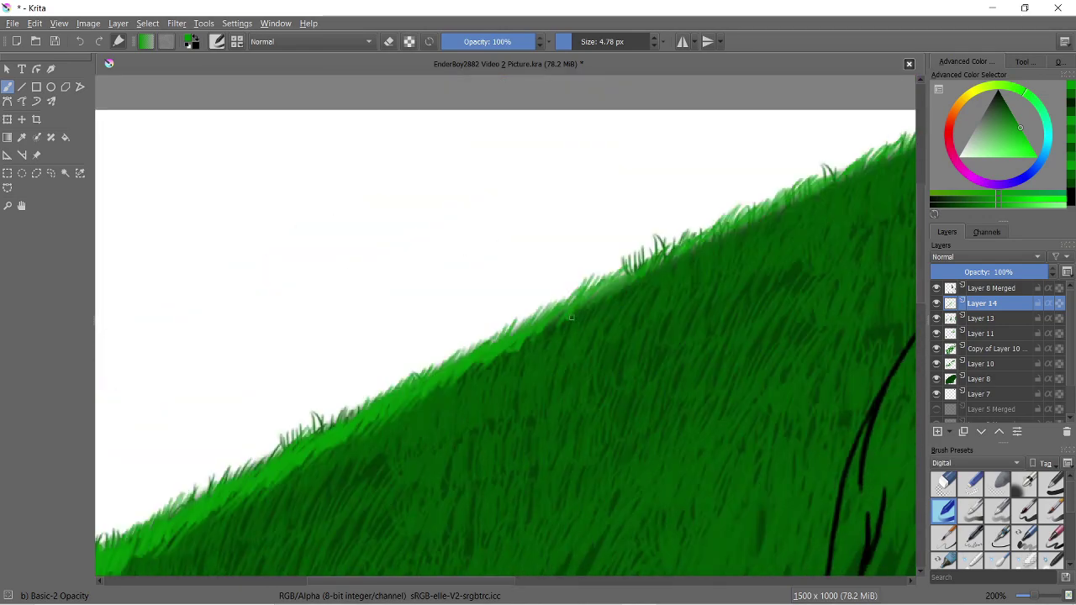
scroll(710, 247, "up", 1)
scroll(574, 342, "down", 1)
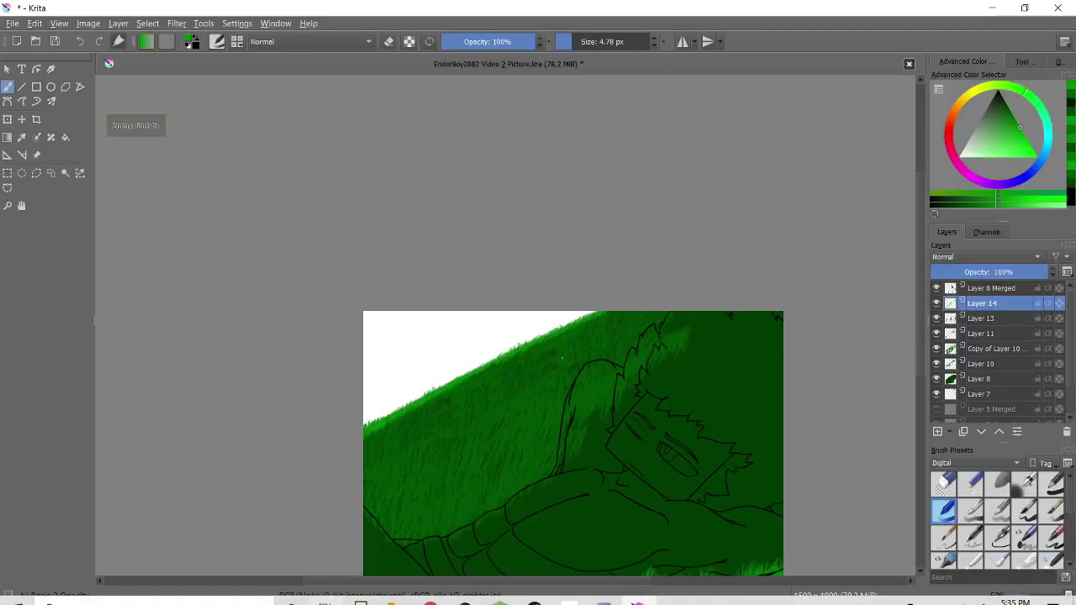
scroll(294, 286, "up", 2)
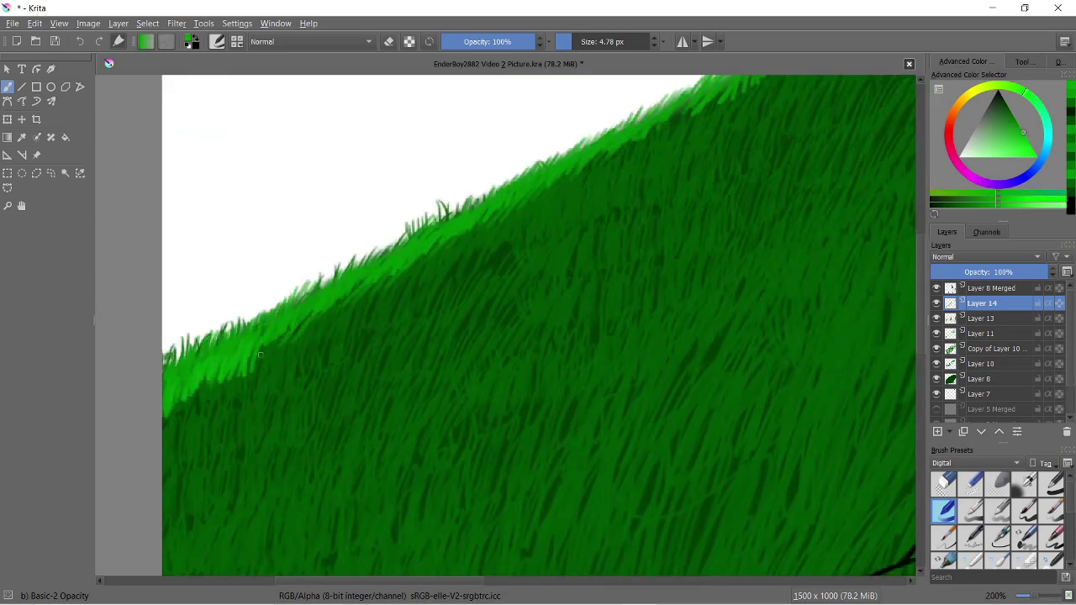
scroll(405, 429, "down", 1)
scroll(407, 291, "up", 1)
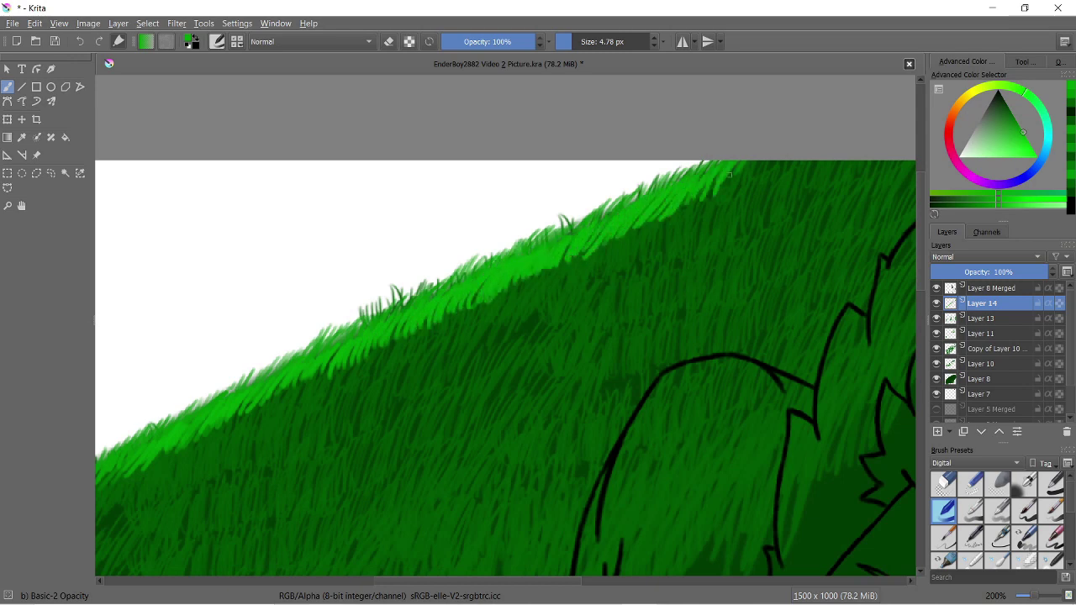
Pick a slightly different green and paint grass strokes on the left of the ridge
scroll(729, 174, "down", 1)
scroll(625, 231, "up", 1)
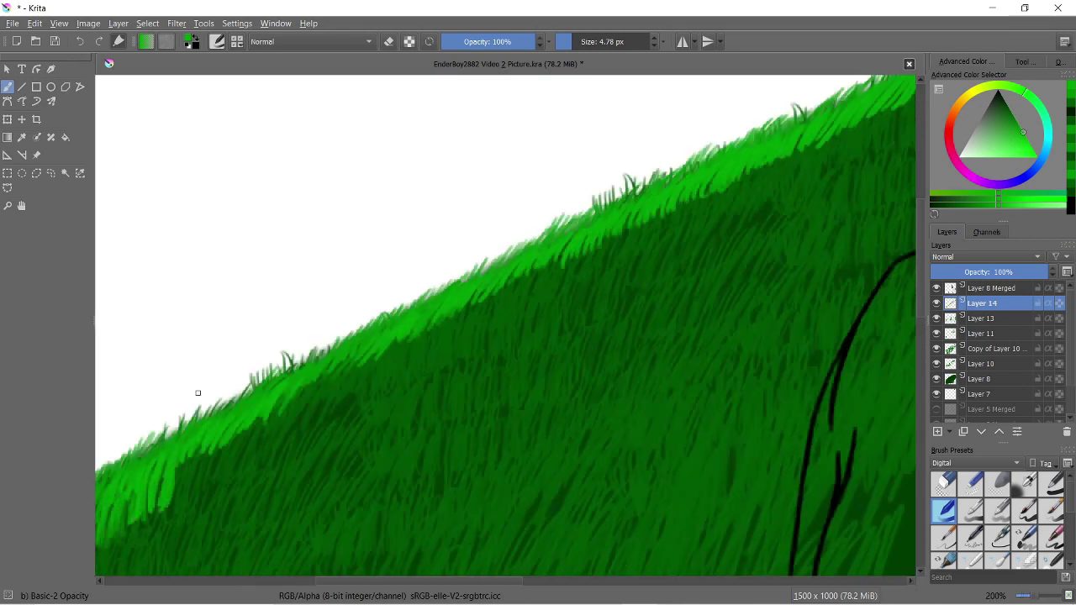
left_click(901, 122, "ctrl")
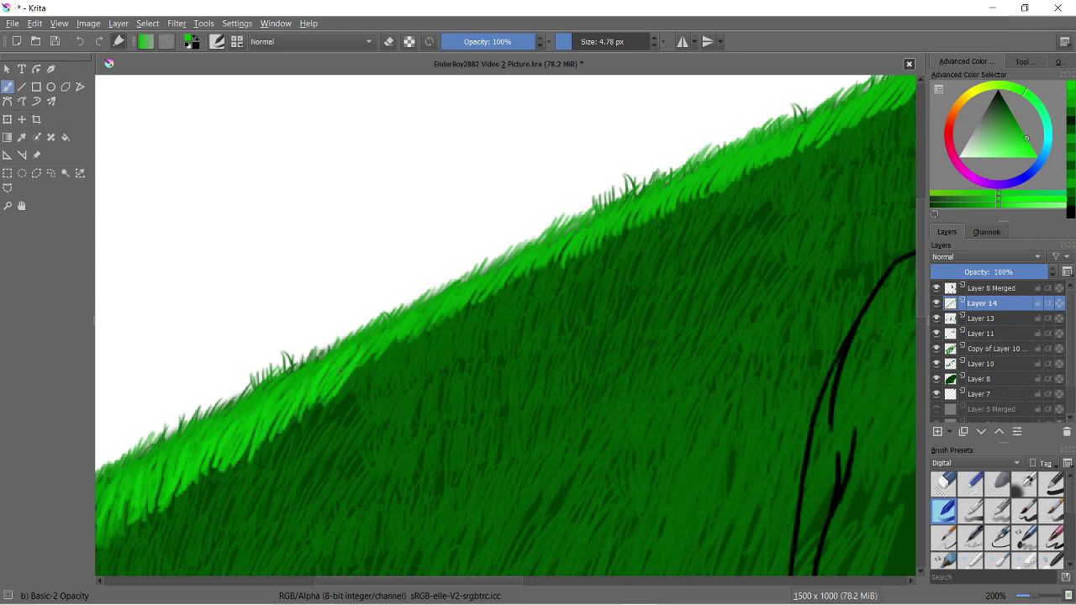
scroll(403, 360, "down", 2)
scroll(403, 359, "down", 2)
scroll(432, 342, "up", 4)
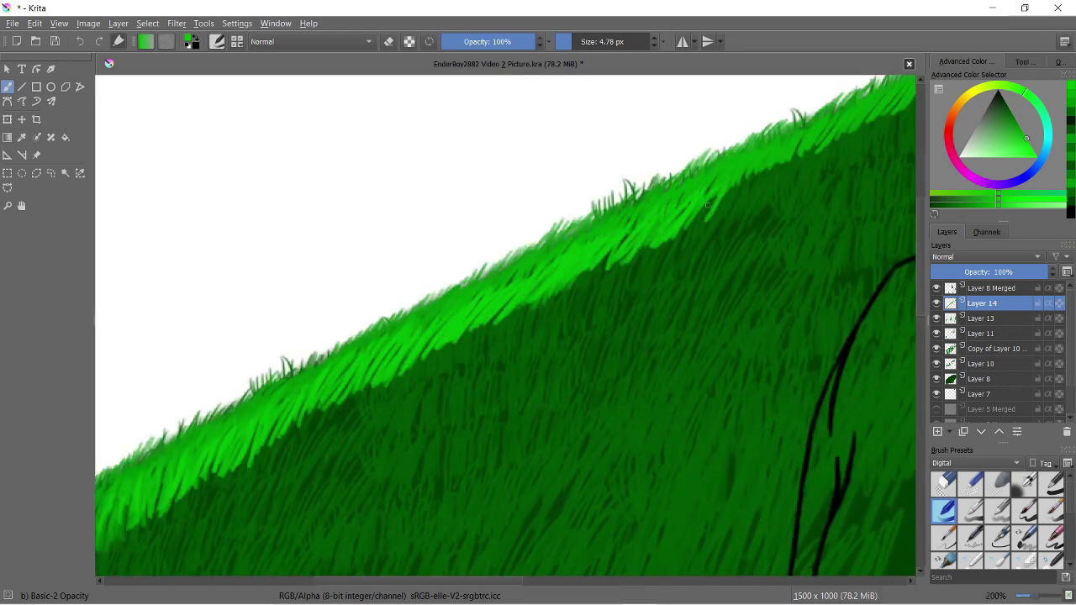
scroll(253, 377, "down", 2)
scroll(253, 378, "up", 2)
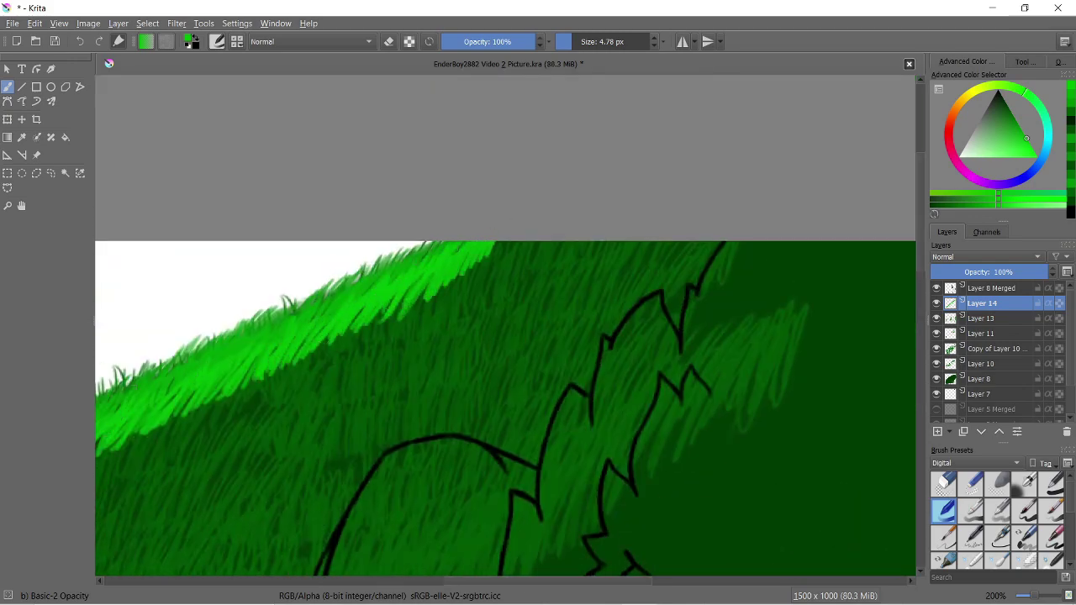
scroll(264, 420, "up", 2)
scroll(264, 420, "up", 1)
left_click_drag(193, 504, 231, 391)
left_click_drag(252, 462, 353, 311)
left_click_drag(277, 479, 429, 290)
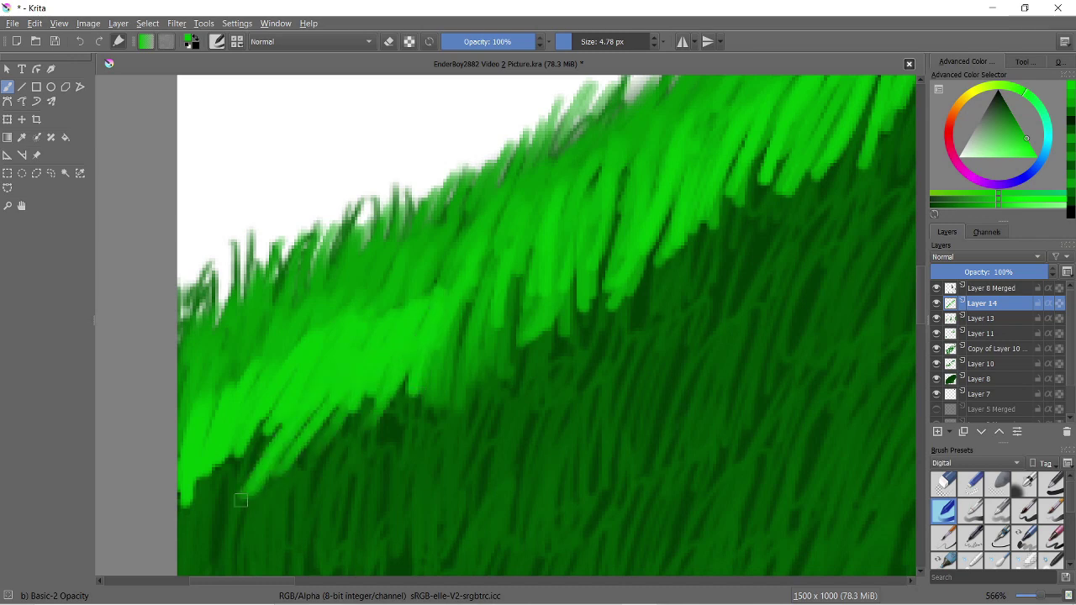
Add more light-green grass strokes over the left part of the slope
scroll(264, 476, "down", 8)
scroll(304, 433, "up", 4)
scroll(257, 504, "up", 3)
left_click_drag(269, 395, 319, 269)
left_click_drag(353, 353, 487, 197)
left_click_drag(387, 378, 496, 202)
left_click_drag(294, 412, 353, 311)
scroll(472, 360, "down", 7)
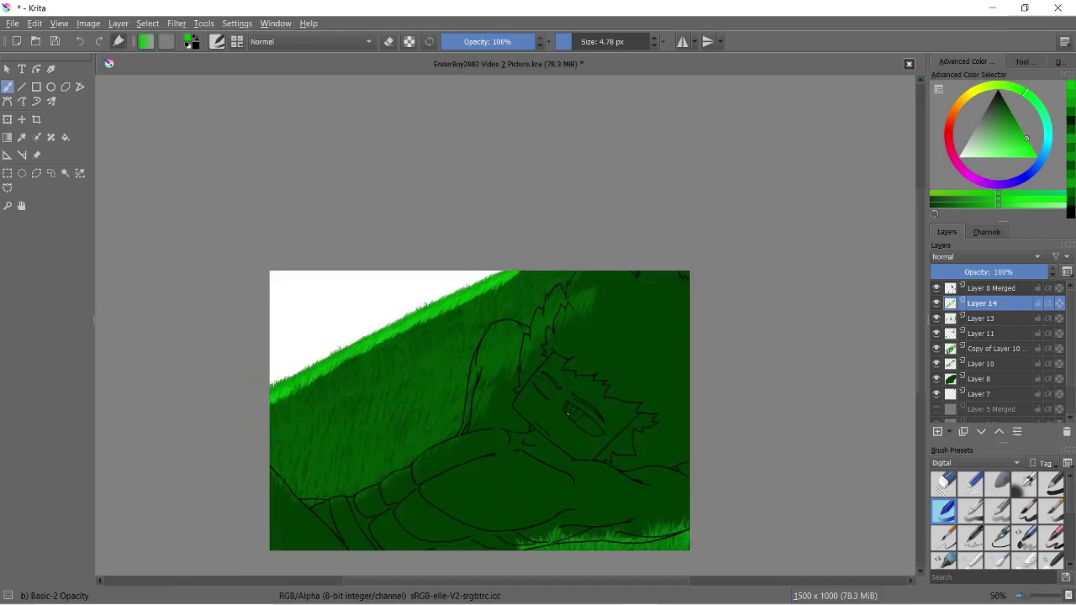
Duplicate Layer 14 and shift the copied light-green grass band sideways
key("ctrl+j")
scroll(329, 333, "up", 3)
key("ctrl+t")
mouse_move(740, 199)
left_mouse_down()
mouse_move(487, 225)
mouse_move(528, 242)
left_mouse_up()
key("Return")
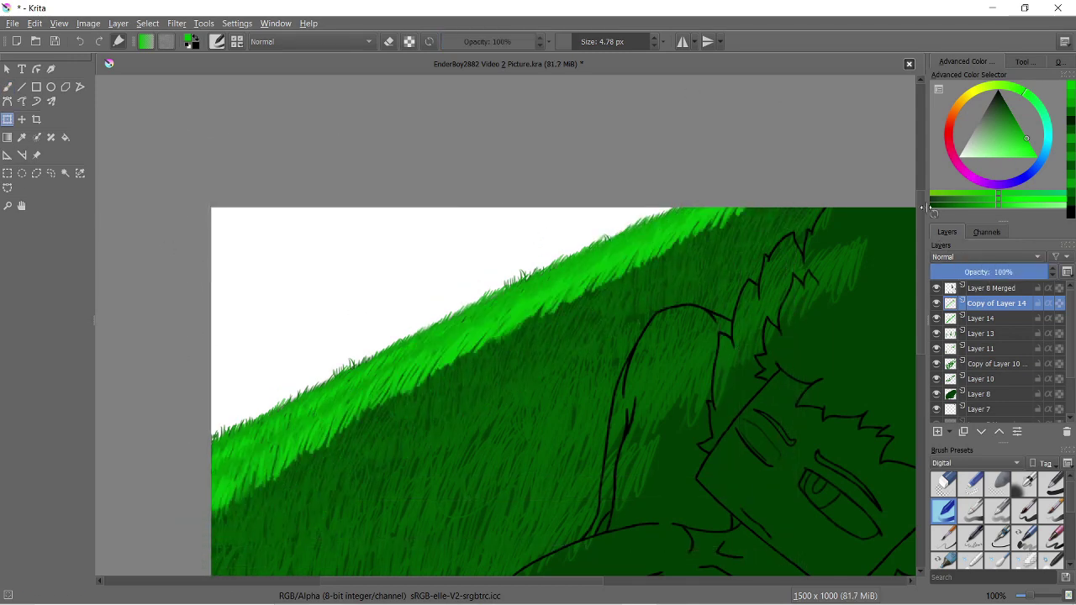
scroll(679, 271, "down", 3)
scroll(290, 336, "up", 6)
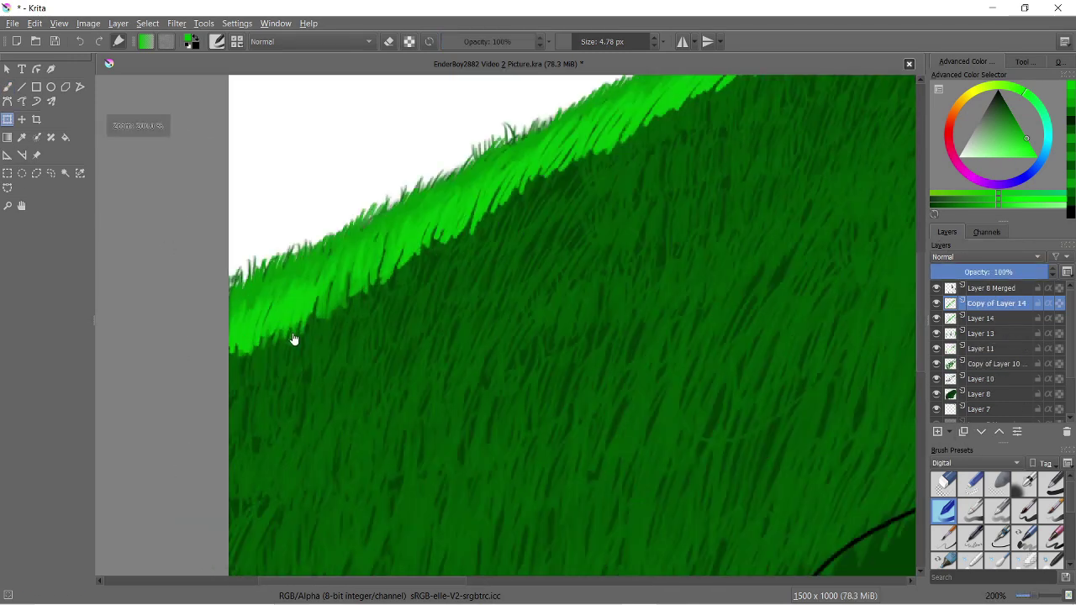
Extend the bright grass at the picture's left edge and cover a notch with dark green
key("b")
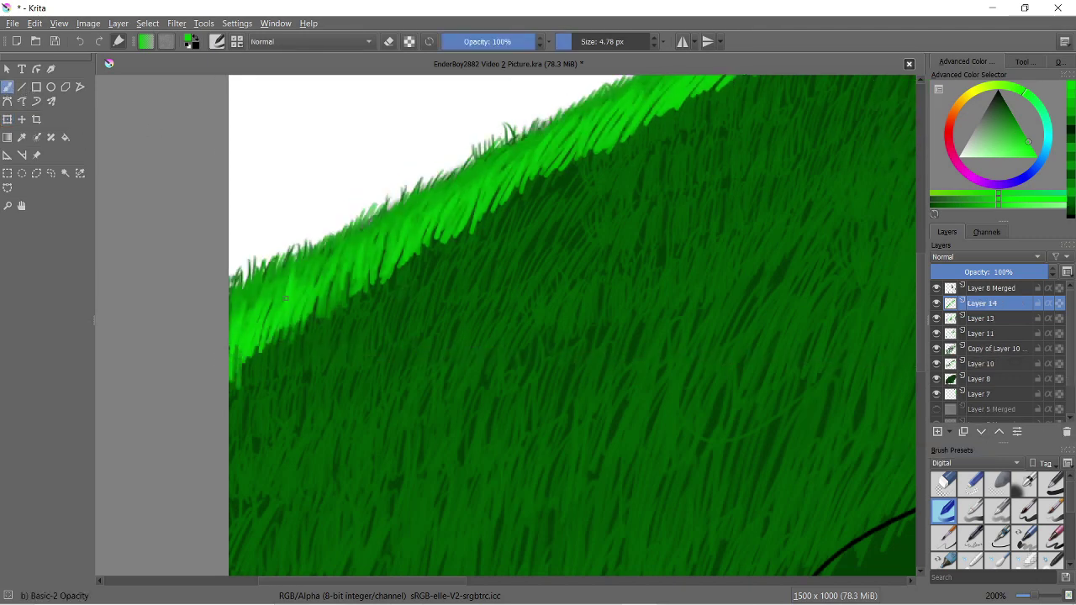
left_click_drag(504, 336, 336, 471)
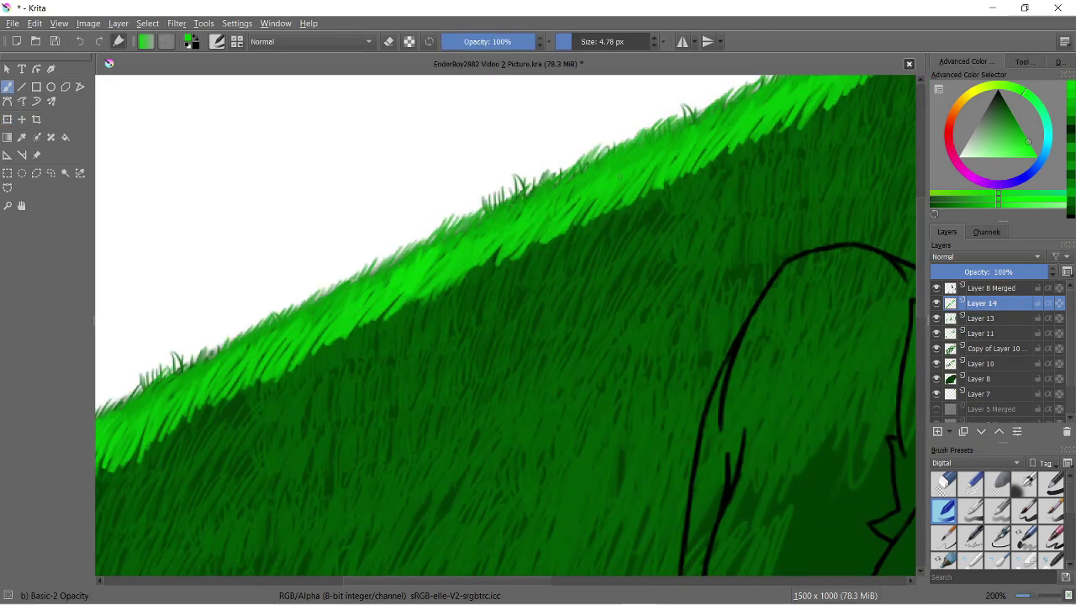
scroll(724, 173, "down", 3)
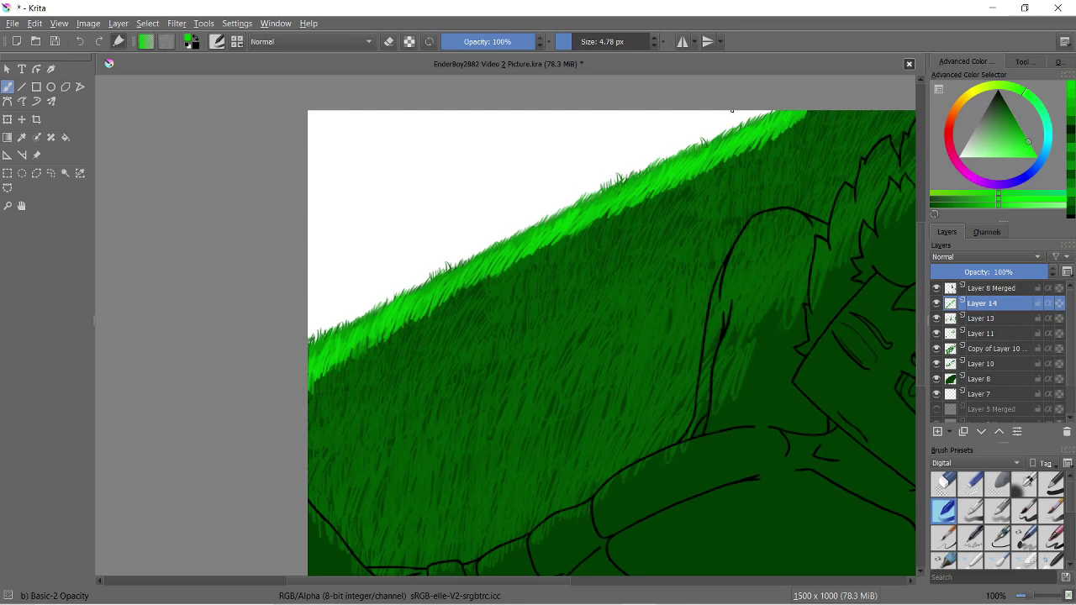
scroll(303, 420, "up", 3)
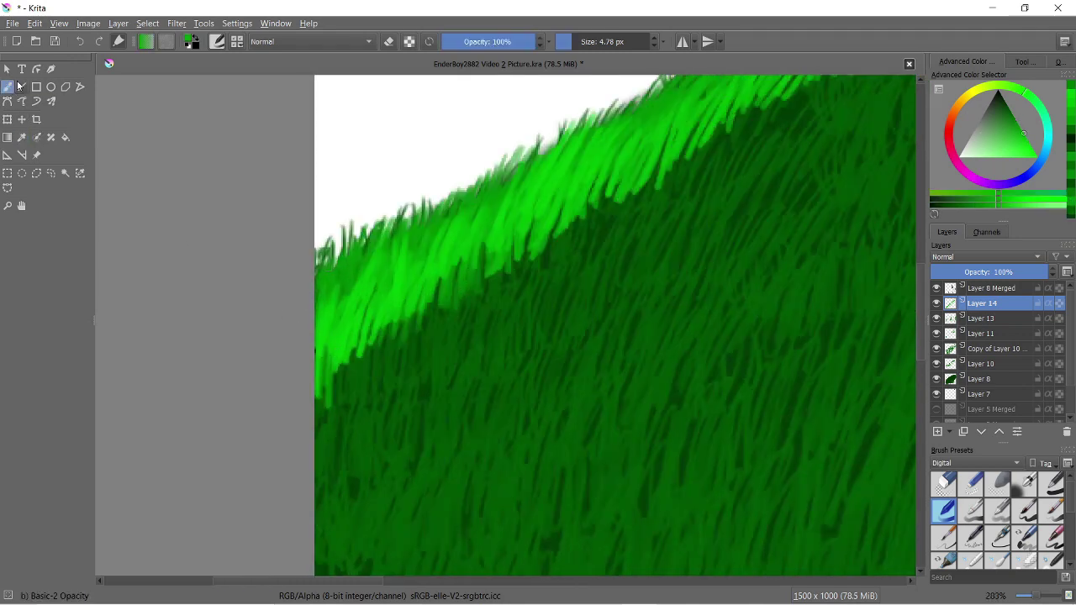
left_click_drag(329, 352, 319, 410)
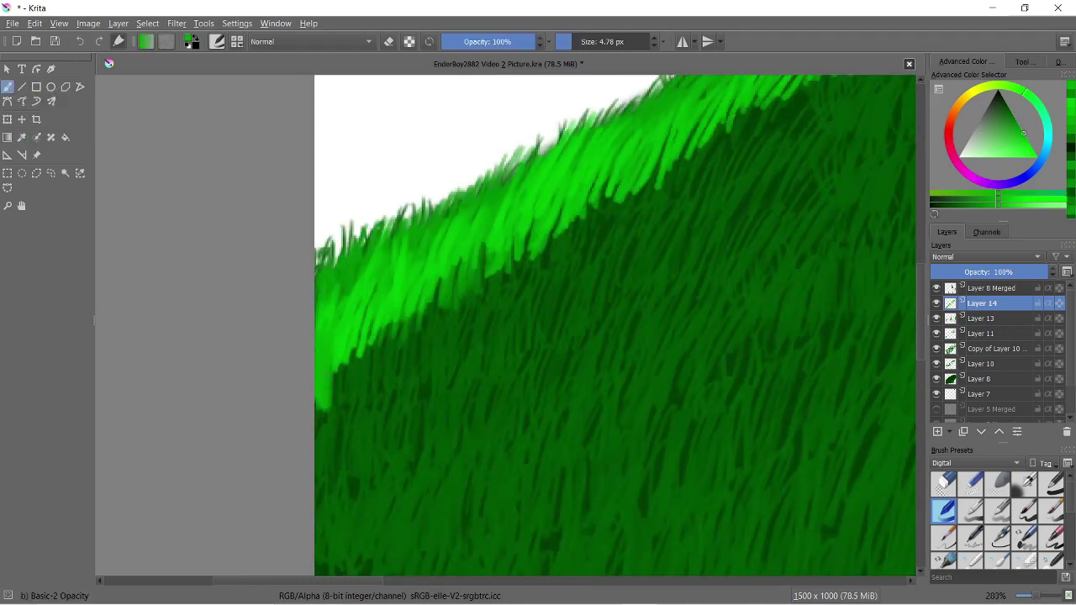
left_click_drag(326, 363, 464, 243)
scroll(540, 212, "down", 6)
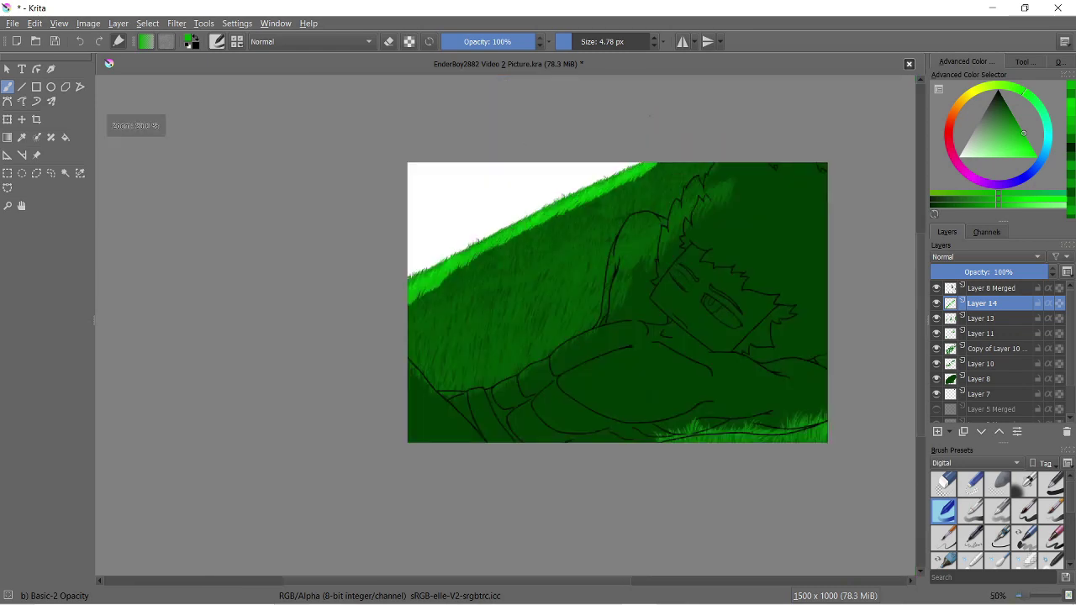
scroll(321, 395, "up", 5)
left_click_drag(420, 352, 501, 261)
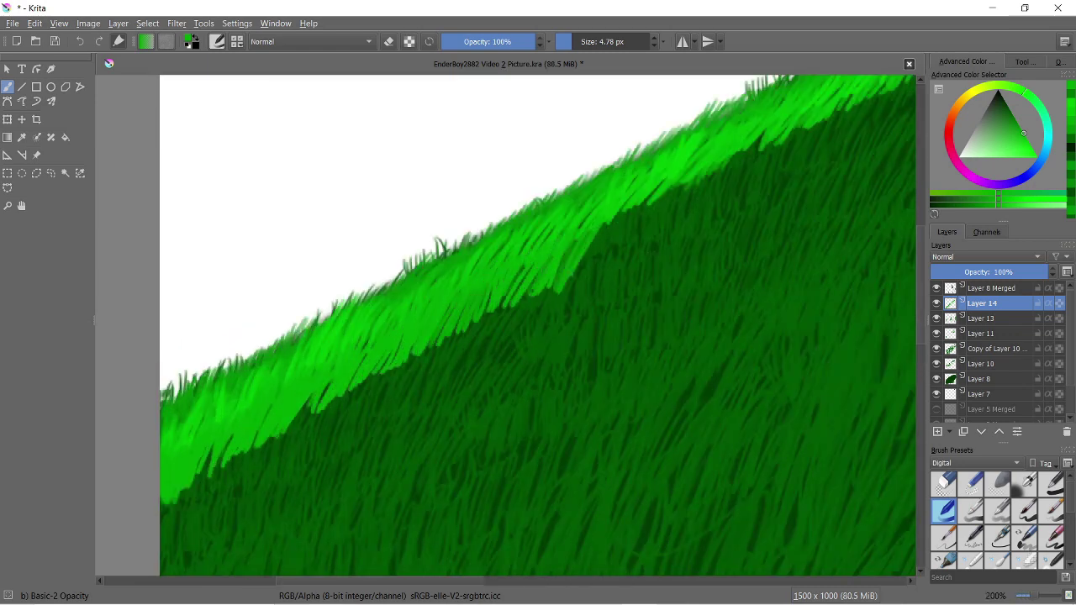
Paint light-green grass blades up and right along the ridge into the dark green
scroll(504, 328, "down", 5)
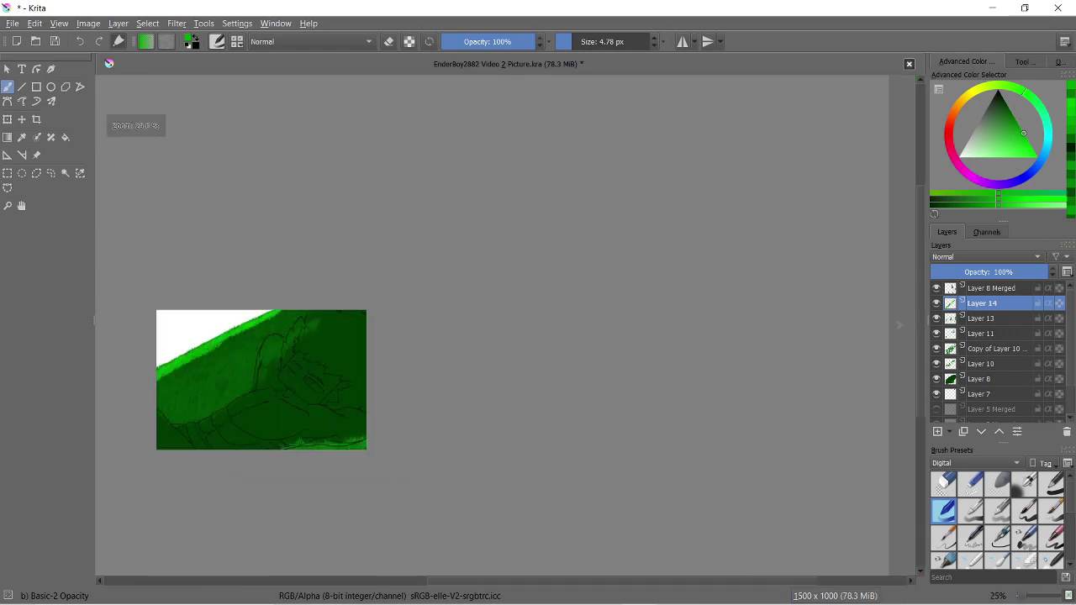
scroll(504, 328, "up", 4)
scroll(504, 328, "up", 2)
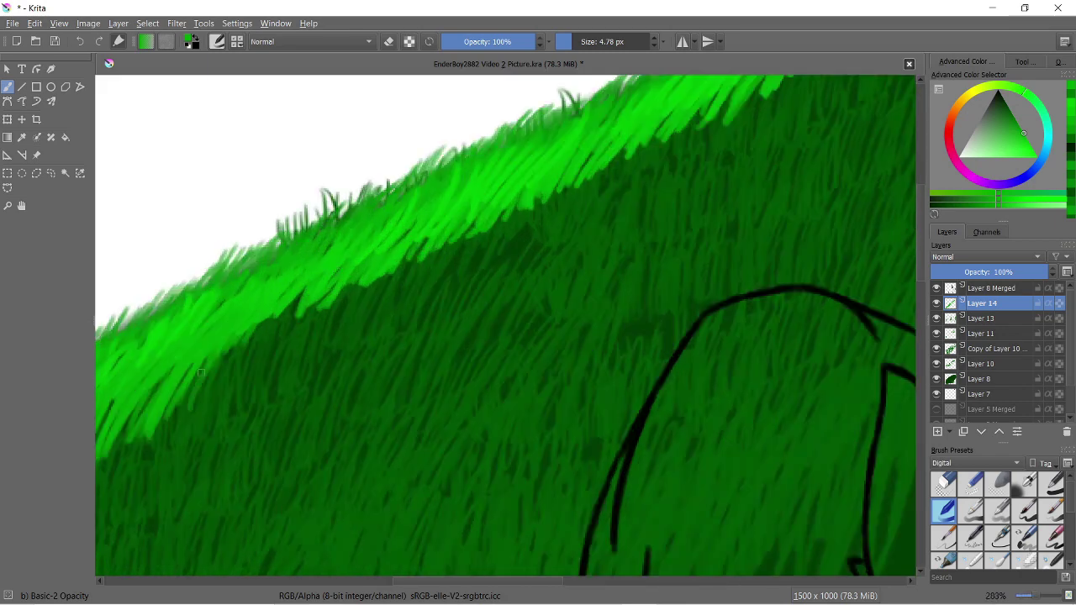
left_click_drag(194, 403, 295, 311)
left_click_drag(294, 361, 445, 244)
left_click_drag(412, 294, 554, 151)
left_click_drag(388, 327, 479, 242)
left_click_drag(293, 383, 373, 287)
left_click_drag(514, 244, 569, 163)
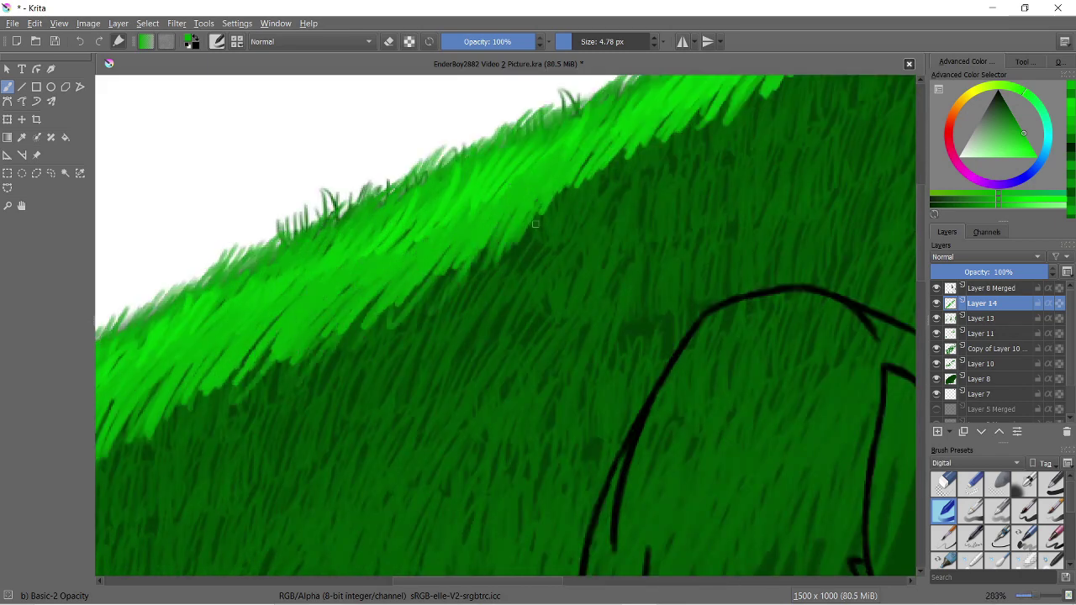
scroll(695, 97, "down", 2)
scroll(673, 168, "up", 4)
Paint diagonal light-green strokes up the slope and one near the top
left_click_drag(420, 424, 512, 332)
left_click_drag(488, 403, 578, 294)
mouse_move(554, 378)
left_mouse_down()
mouse_move(669, 252)
mouse_move(631, 257)
left_mouse_up()
scroll(630, 257, "down", 3)
scroll(655, 253, "up", 3)
left_click_drag(679, 296, 694, 250)
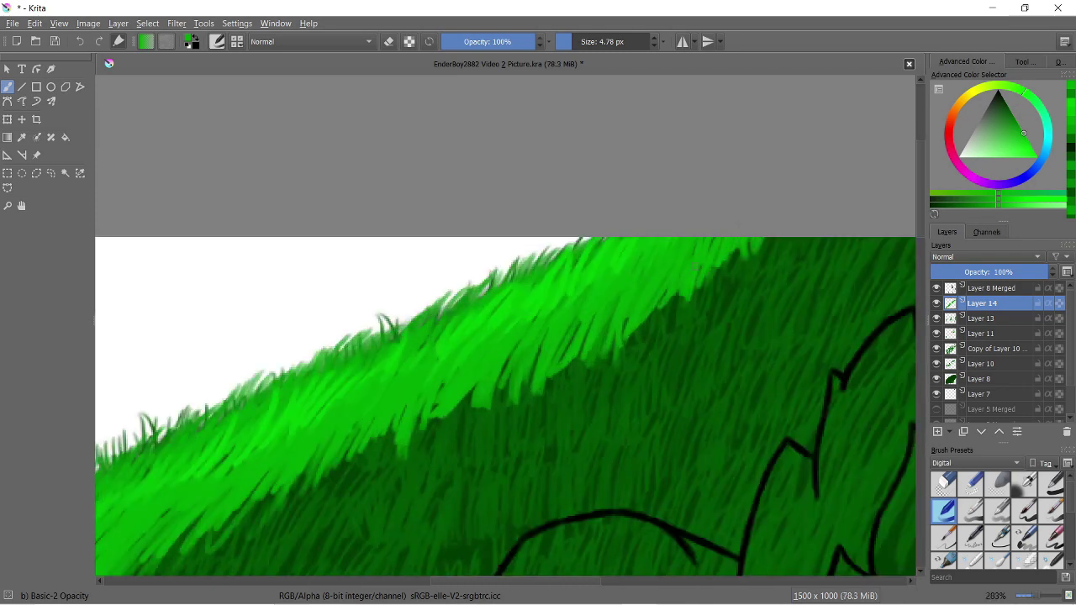
scroll(676, 231, "down", 2)
scroll(588, 294, "down", 1)
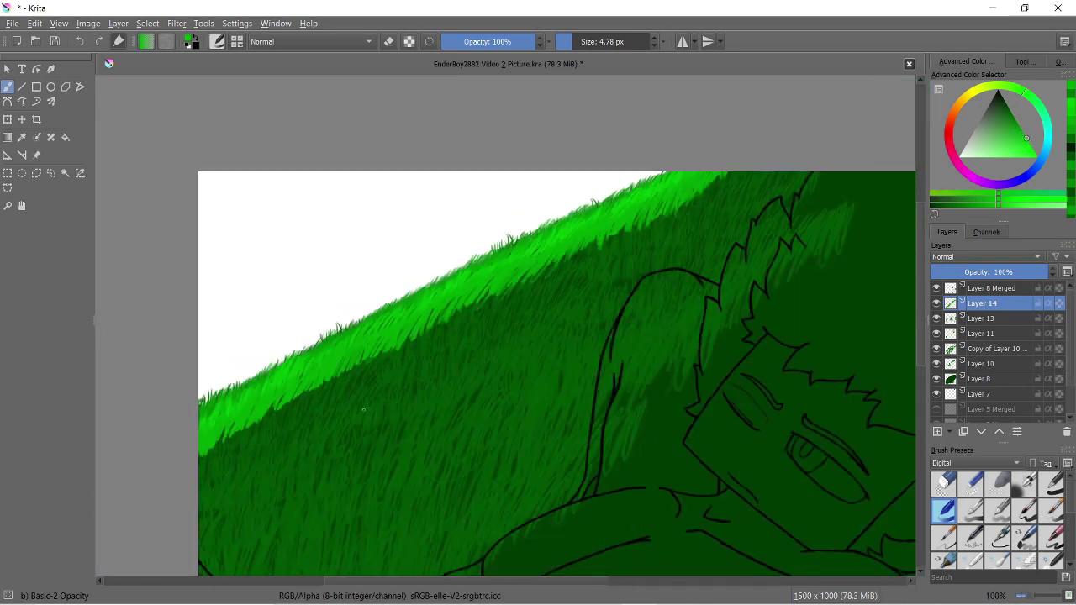
scroll(292, 467, "up", 3)
Add final light-green grass strokes near the ridge, then pan to the top of the image
left_click_drag(471, 363, 605, 223)
left_click_drag(579, 296, 685, 173)
left_click_drag(555, 234, 578, 208)
scroll(518, 272, "down", 3)
scroll(385, 340, "up", 1)
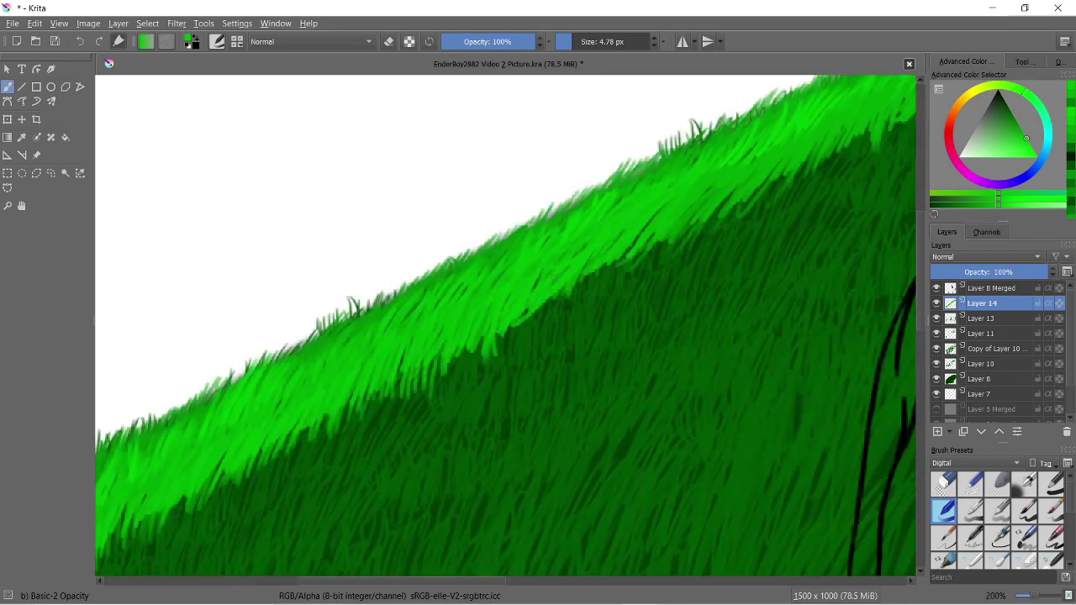
left_click_drag(683, 207, 427, 293)
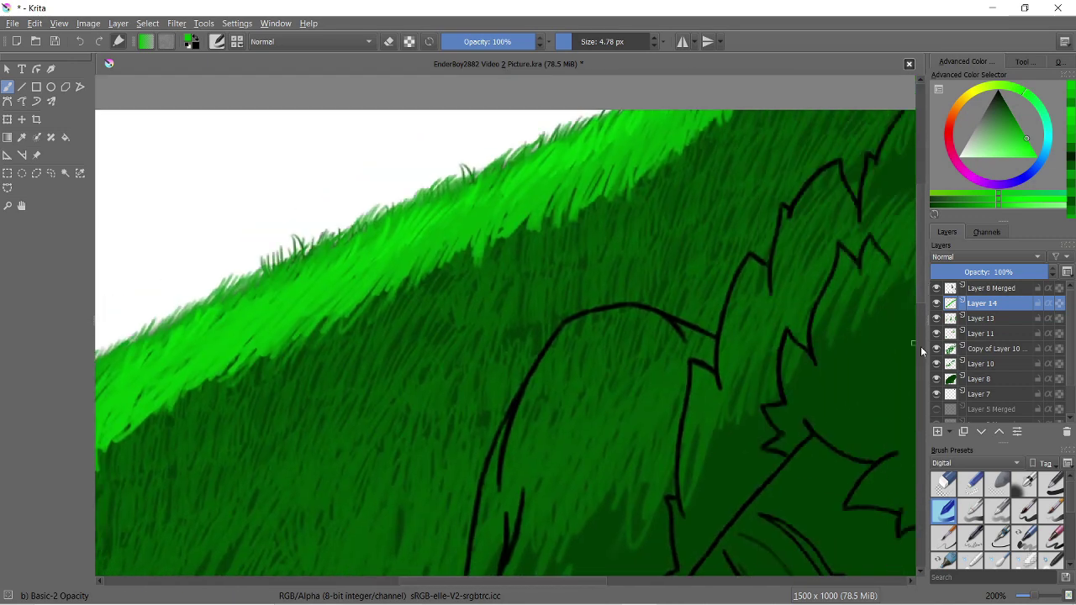
Zoom out, duplicate the grass layer and nudge the copy slightly
key("1")
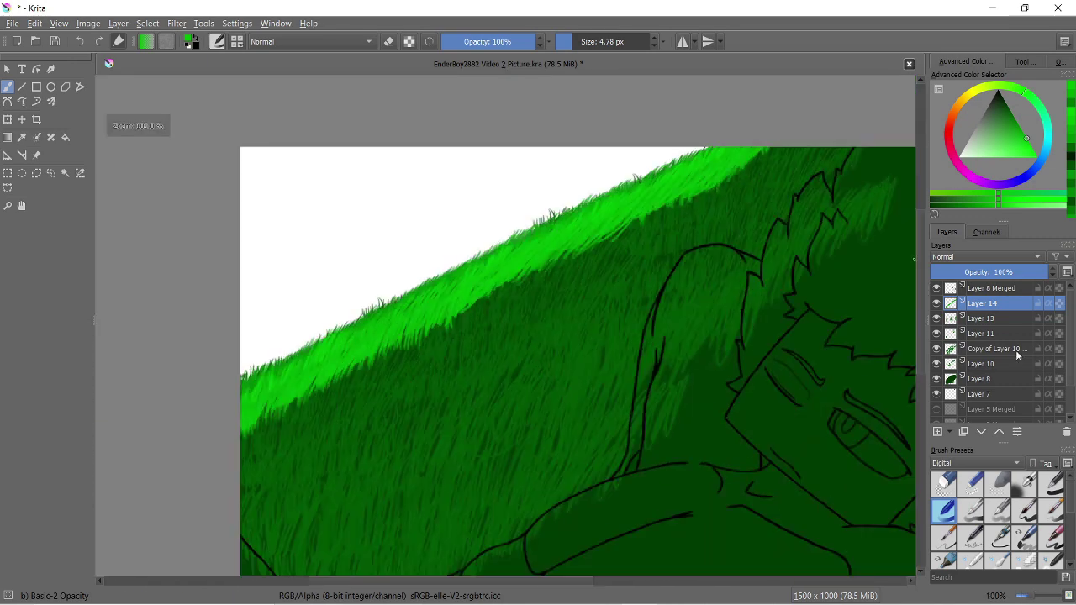
key("ctrl+j")
key("ctrl+t")
left_click_drag(437, 328, 420, 353)
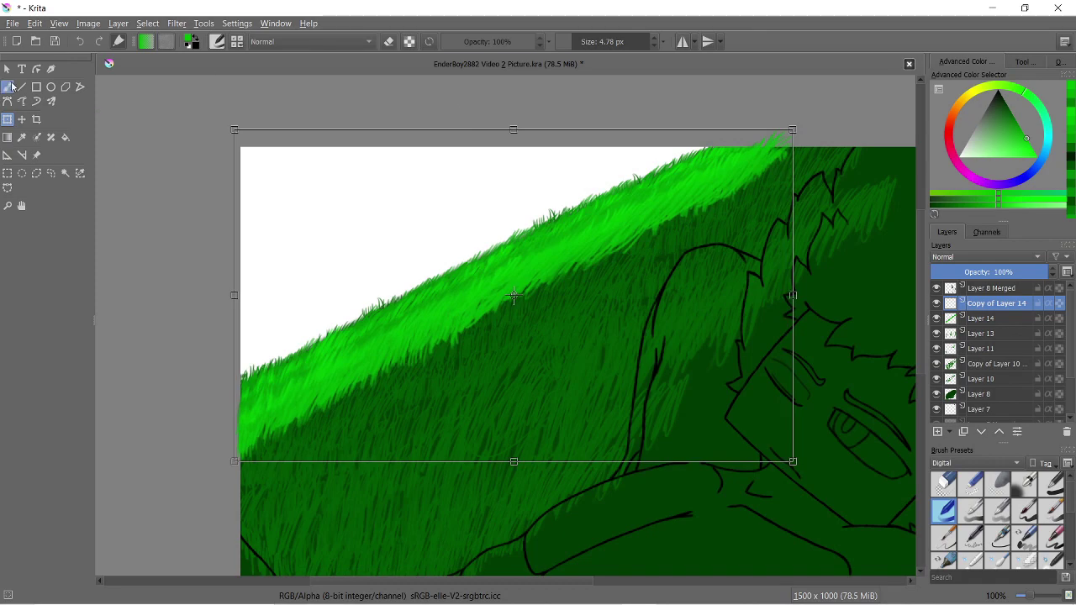
key("Return")
key("b")
scroll(200, 366, "up", 3)
scroll(504, 327, "down", 3)
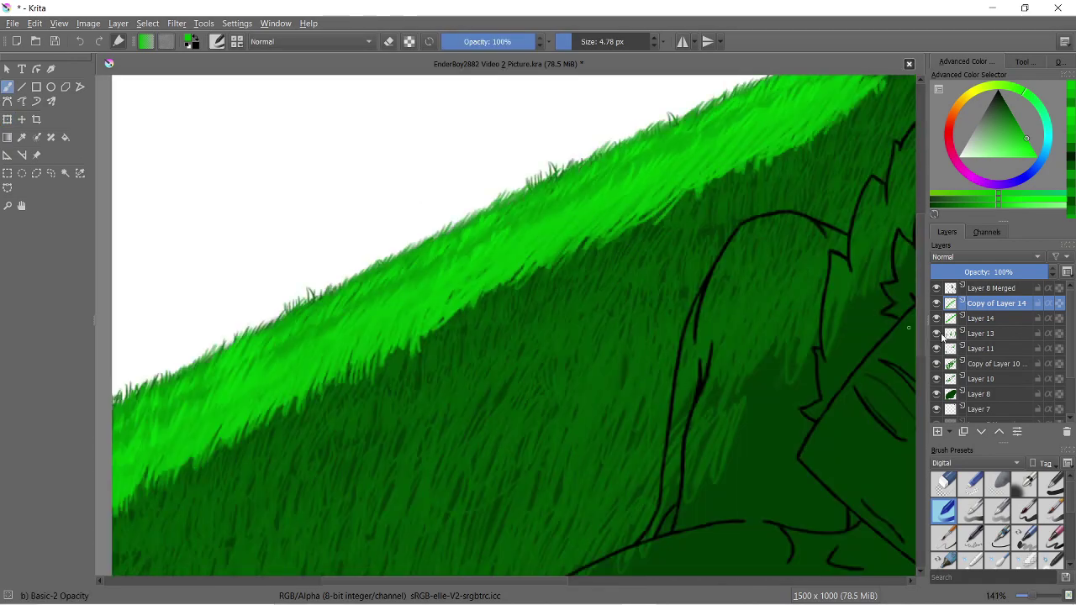
scroll(504, 328, "down", 5)
scroll(504, 328, "up", 4)
Try stretching another grass copy, cancel it, and add new empty Layer 15
key("ctrl+j")
key("ctrl+t")
mouse_move(253, 504)
left_mouse_down()
mouse_move(266, 533)
mouse_move(353, 555)
left_mouse_up()
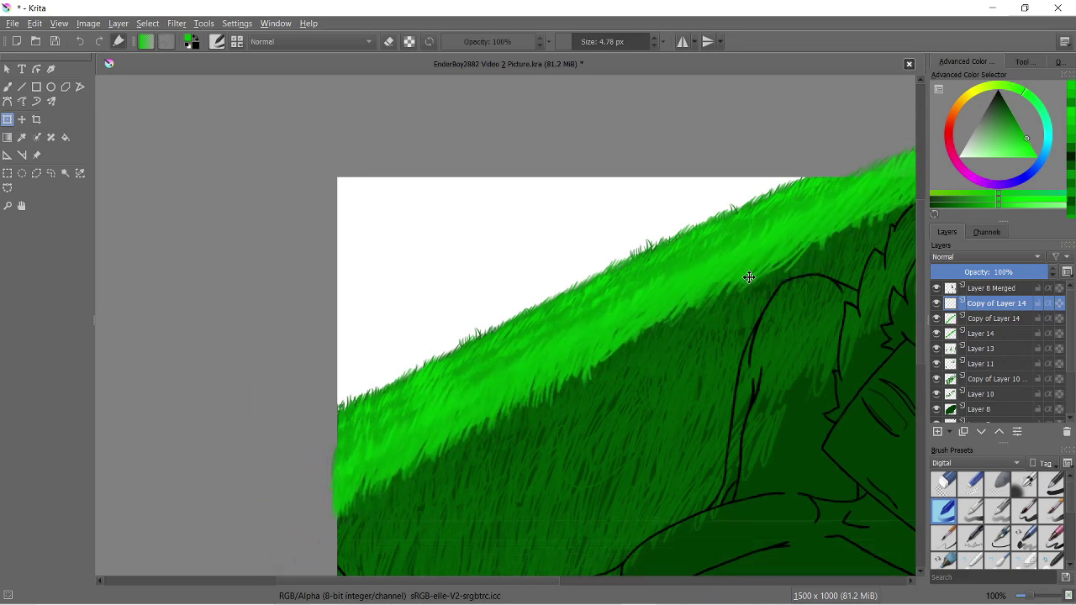
scroll(692, 270, "down", 4)
mouse_move(718, 272)
left_mouse_down()
mouse_move(942, 600)
mouse_move(717, 201)
left_mouse_up()
scroll(689, 259, "up", 2)
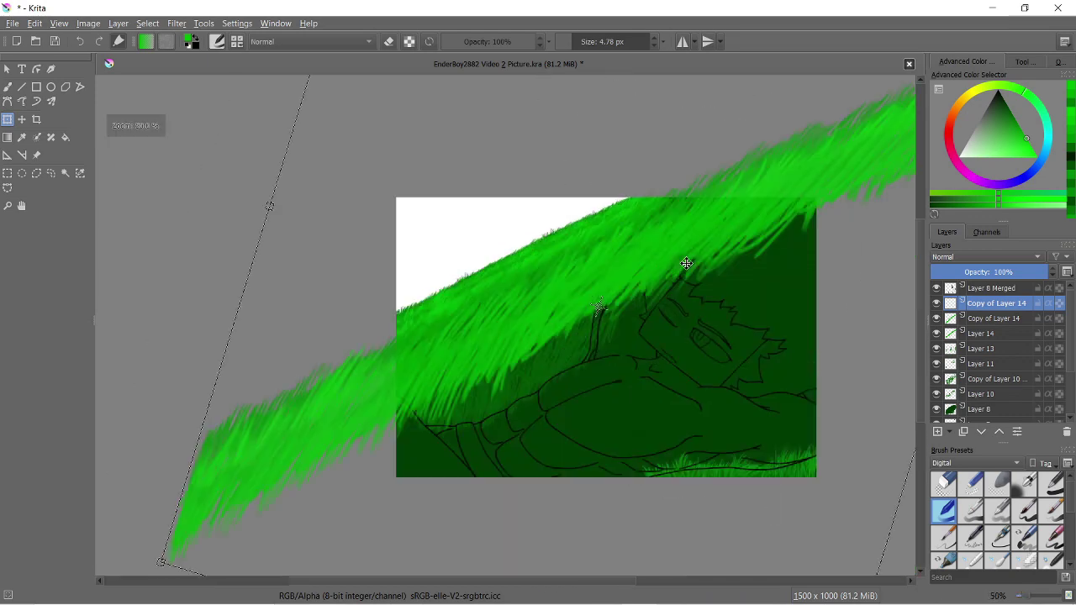
left_click_drag(689, 260, 560, 308)
scroll(471, 310, "up", 3)
key("ctrl+e")
key("Insert")
Remove the leftover grass copy, then paint light-green strokes along the left edge and ridge on a new layer
key("b")
key("1")
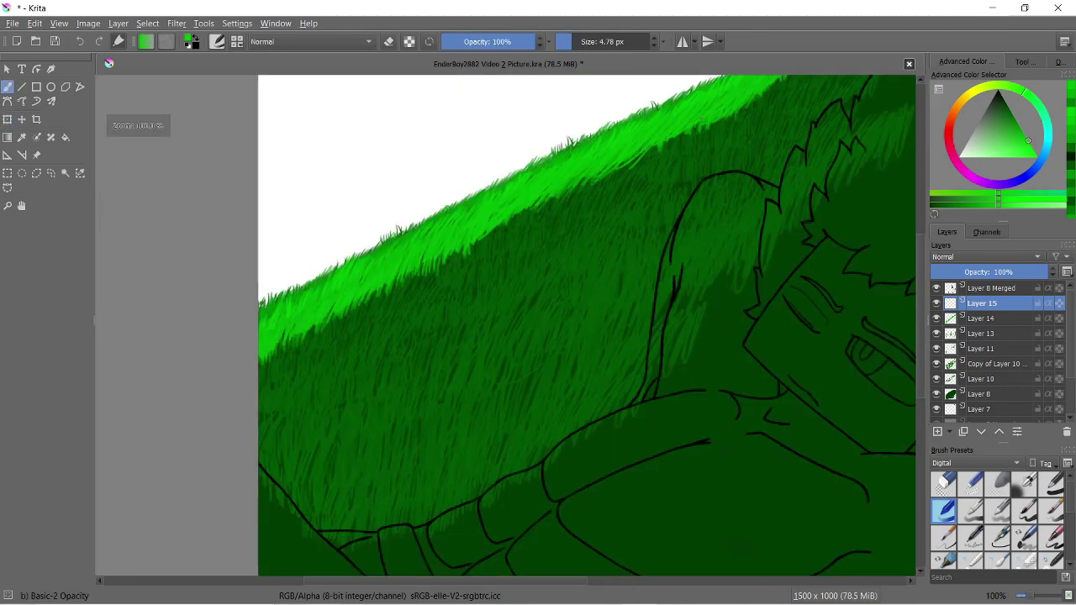
left_click_drag(266, 416, 277, 345)
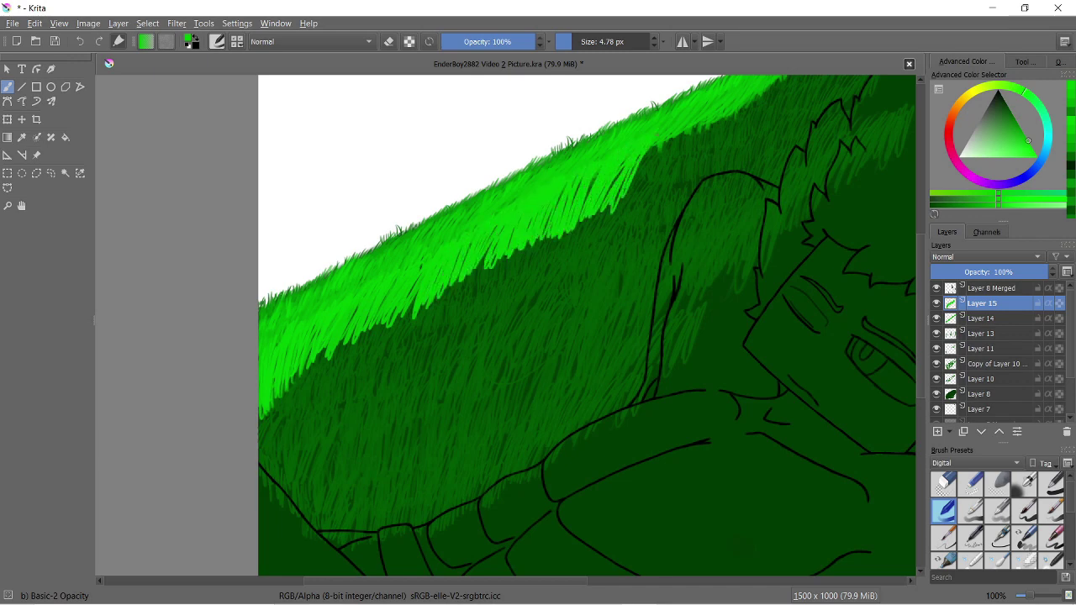
scroll(357, 275, "up", 3)
left_click_drag(546, 285, 588, 173)
left_click_drag(647, 252, 685, 138)
scroll(653, 241, "down", 5)
scroll(654, 240, "down", 2)
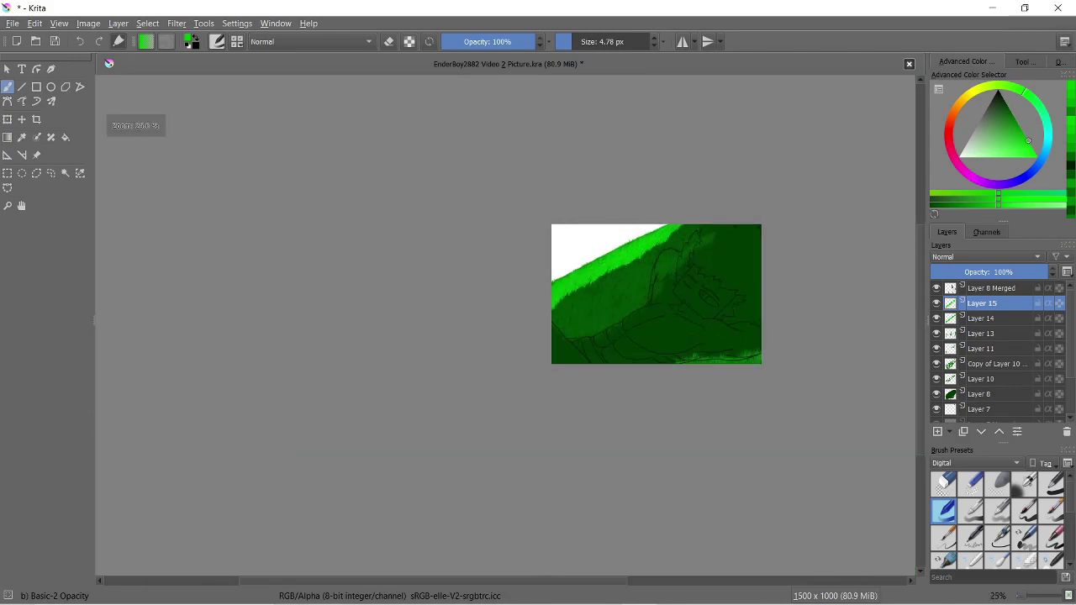
scroll(685, 220, "up", 6)
scroll(685, 221, "down", 4)
scroll(490, 335, "up", 4)
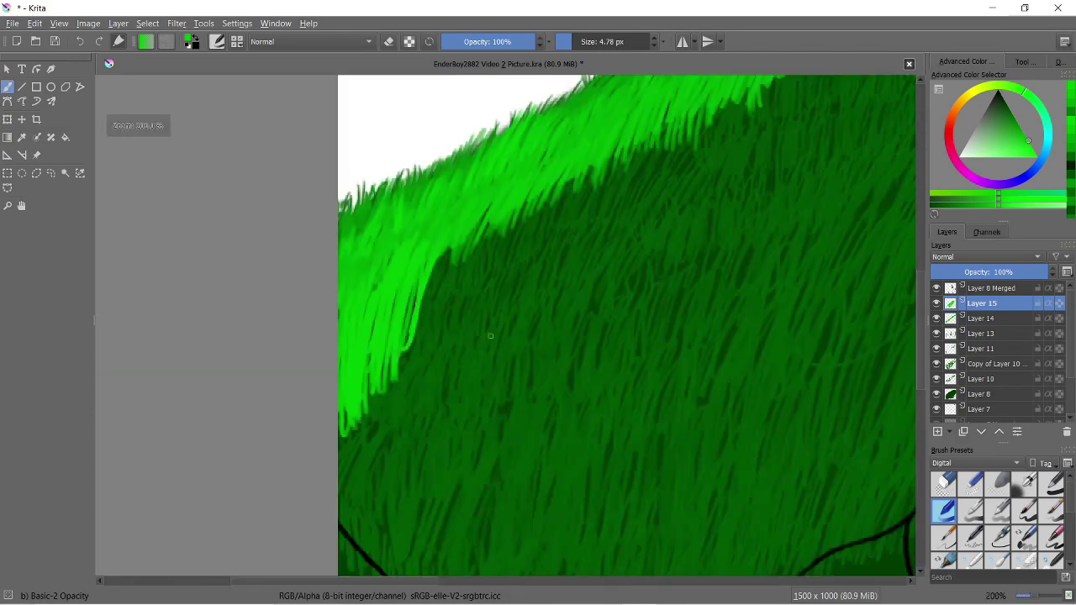
Erase part of the light-green strokes in the middle of the hillside
key("slash")
left_click_drag(420, 252, 378, 420)
scroll(554, 231, "up", 2)
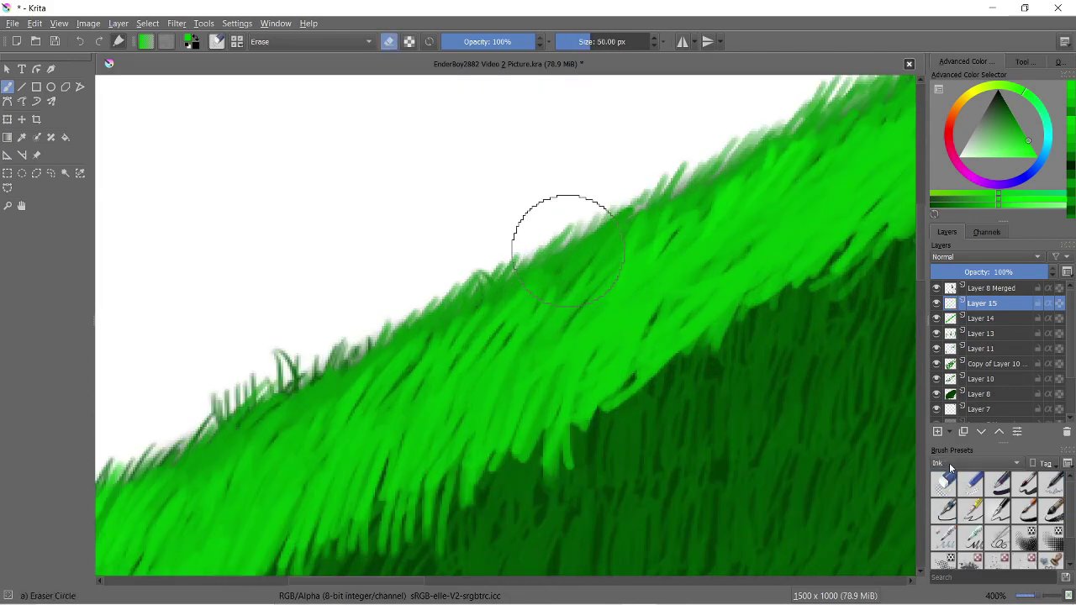
scroll(567, 248, "down", 4)
Select Layer 14, start a transform on it, and add a new layer above it
left_click(992, 318)
key("ctrl+t")
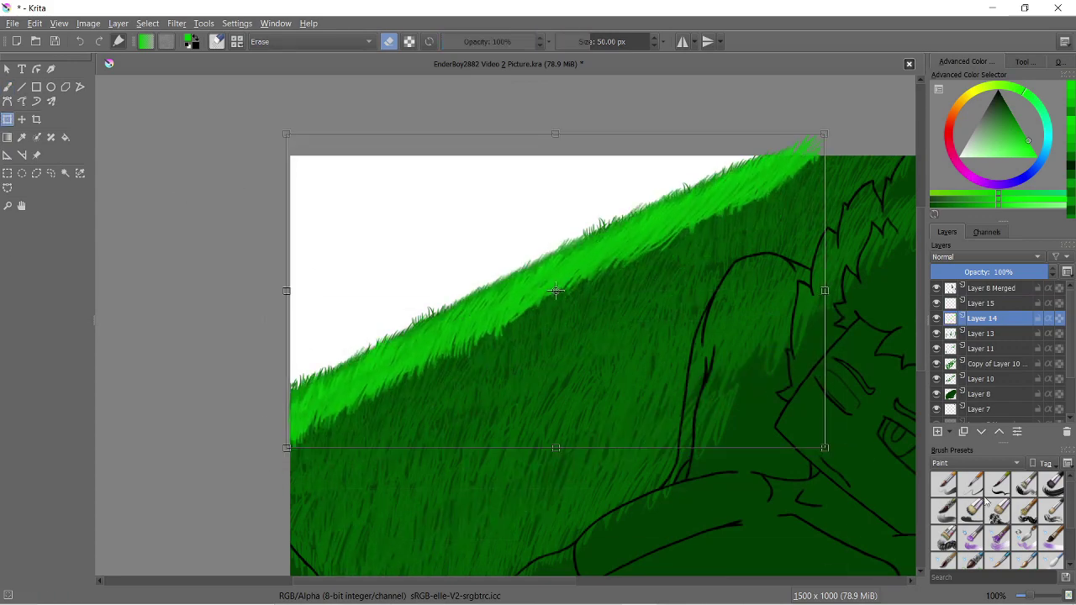
key("b")
scroll(556, 290, "up", 2)
key("Insert")
scroll(555, 290, "down", 4)
scroll(529, 267, "up", 4)
scroll(530, 267, "up", 1)
scroll(529, 268, "up", 1)
Choose a darker green and the Airbrush Soft brush preset
left_click(895, 348, "ctrl")
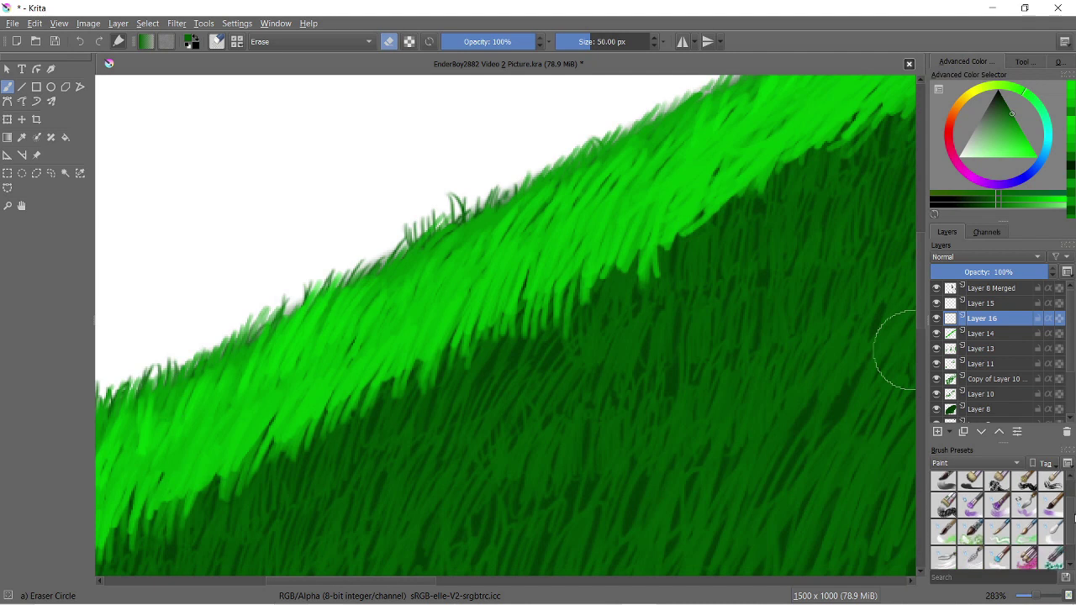
left_click(975, 462)
left_click(966, 412)
left_click(1024, 481)
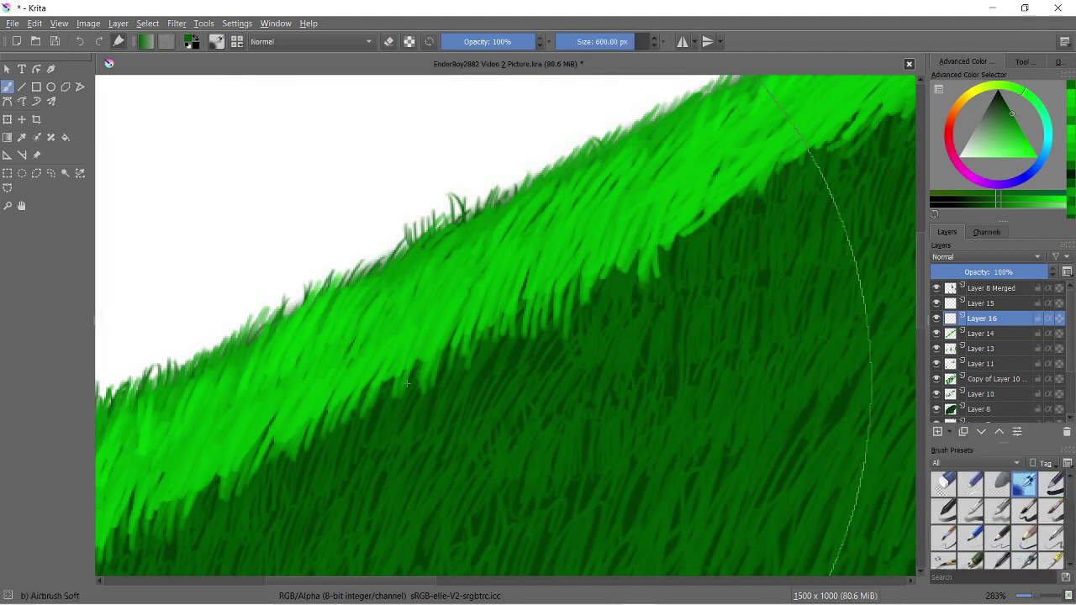
On a new layer, airbrush a soft canvas-sampled green glow up the ridge at about 14 px
key("Insert")
key("bracketleft")
key("bracketleft")
key("bracketleft")
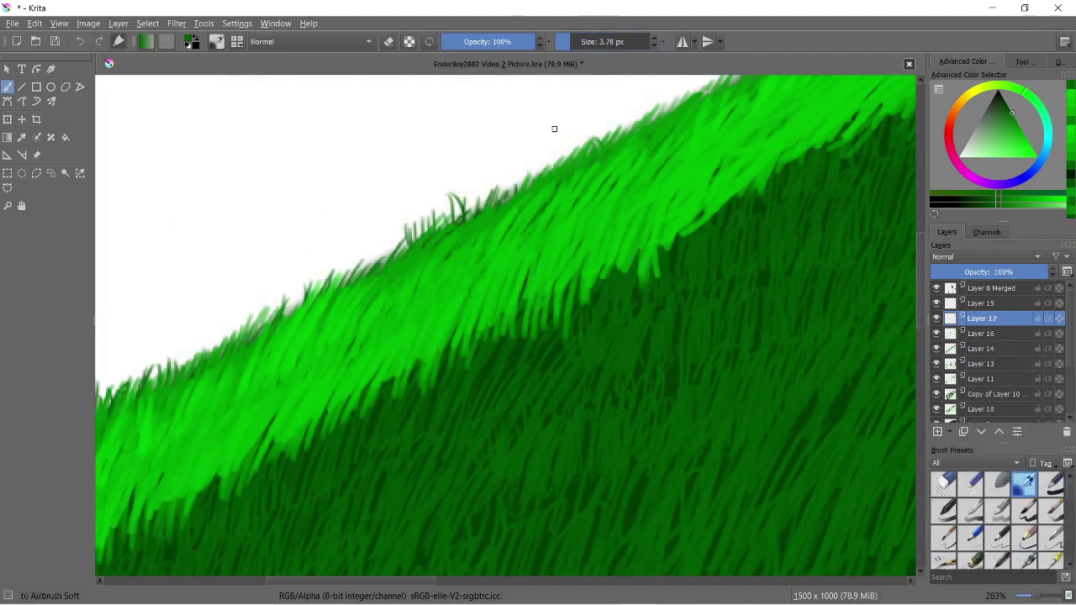
left_click(420, 374, "ctrl")
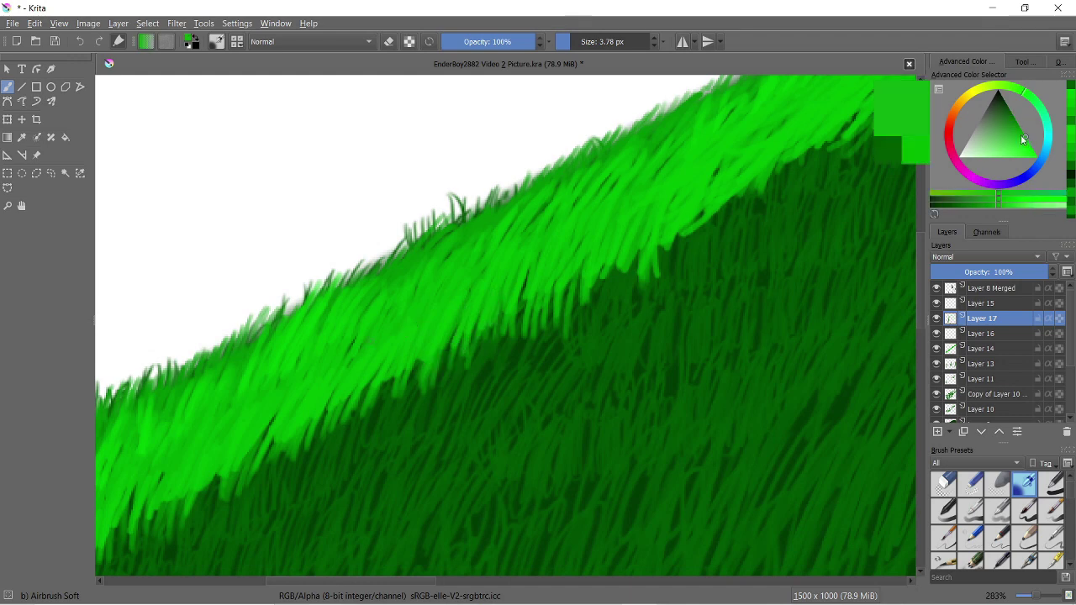
key("bracketright")
key("bracketright")
scroll(378, 287, "up", 1)
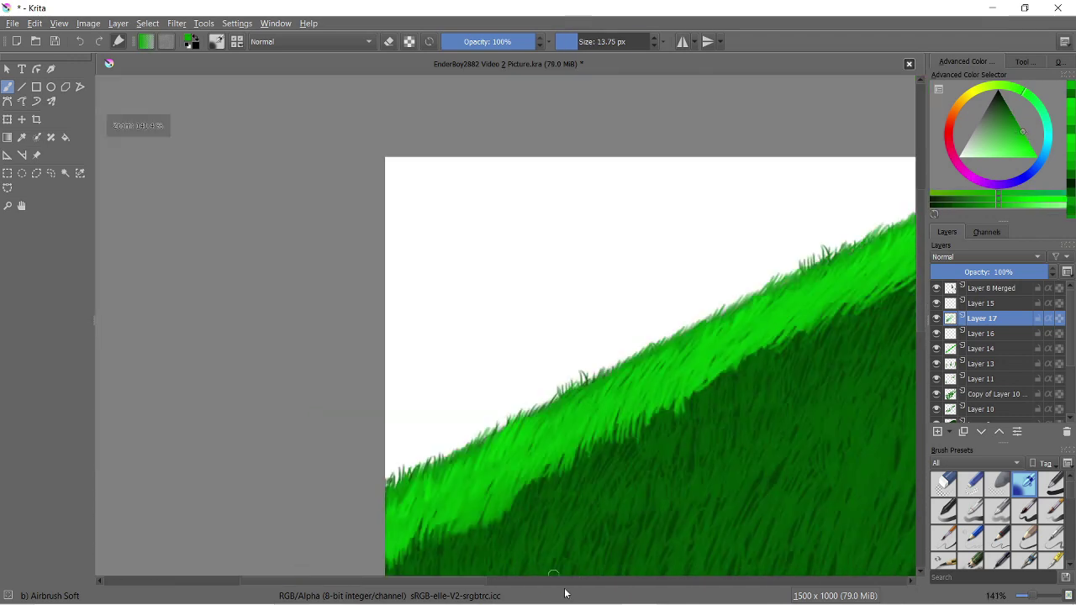
scroll(378, 287, "down", 4)
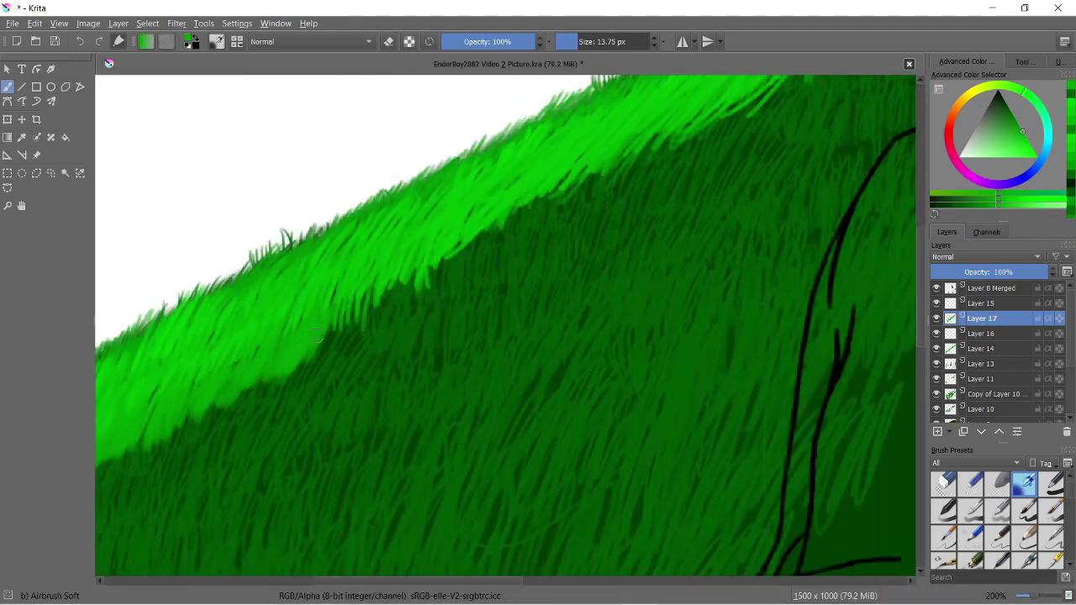
scroll(916, 330, "up", 2)
scroll(919, 332, "up", 3)
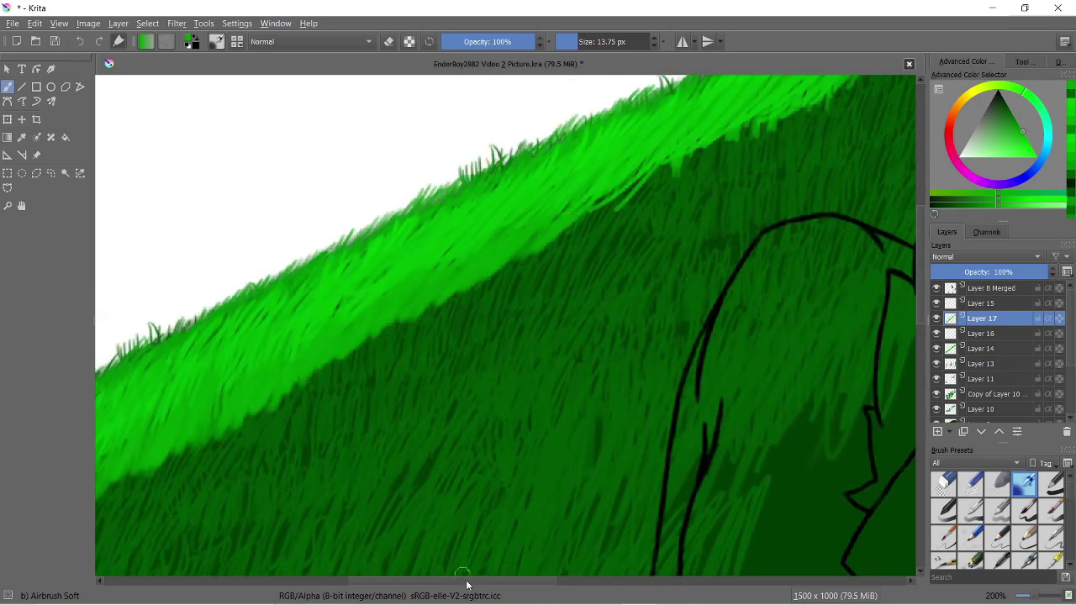
scroll(487, 286, "up", 1)
left_click_drag(664, 204, 769, 155)
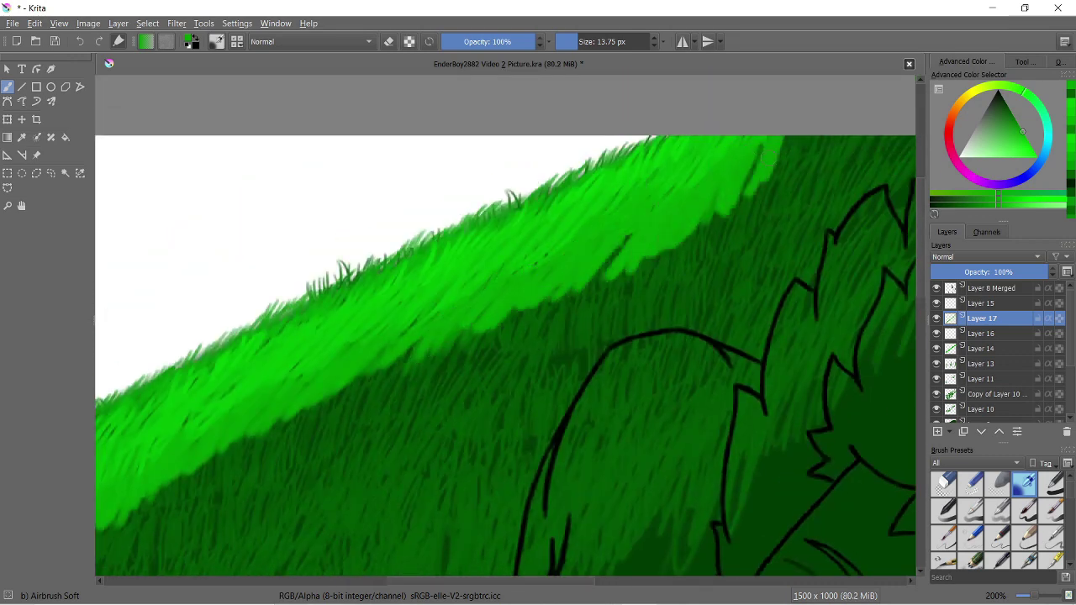
scroll(579, 166, "down", 2)
Paint fine light-green grass strokes toward the upper right with Basic-2 Opacity at about 7 px
key("slash")
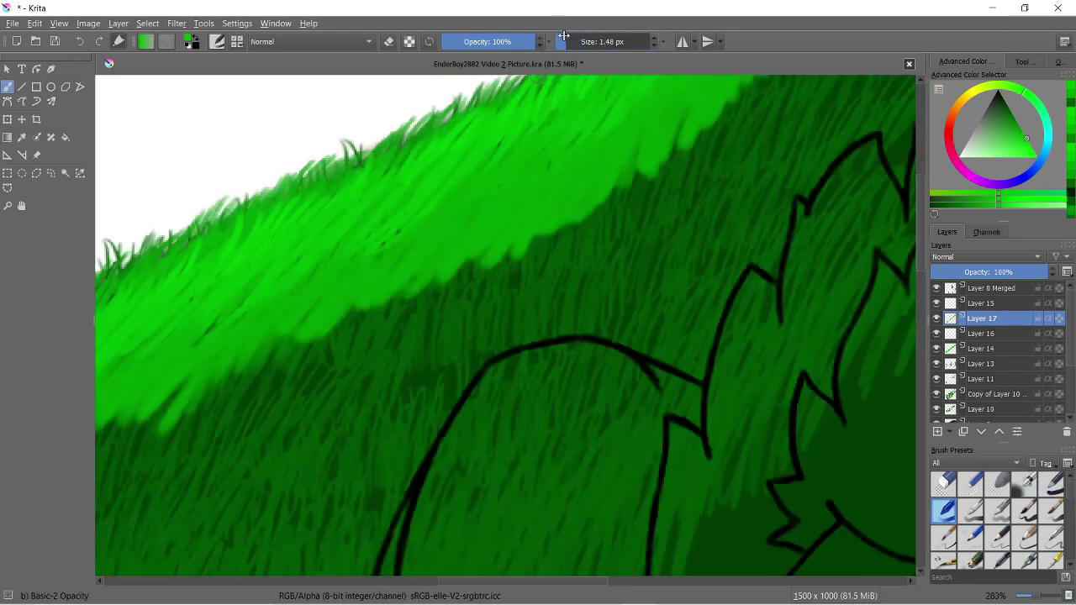
left_click_drag(563, 35, 573, 37)
left_click_drag(471, 214, 408, 293)
left_click_drag(504, 202, 740, 84)
key("1")
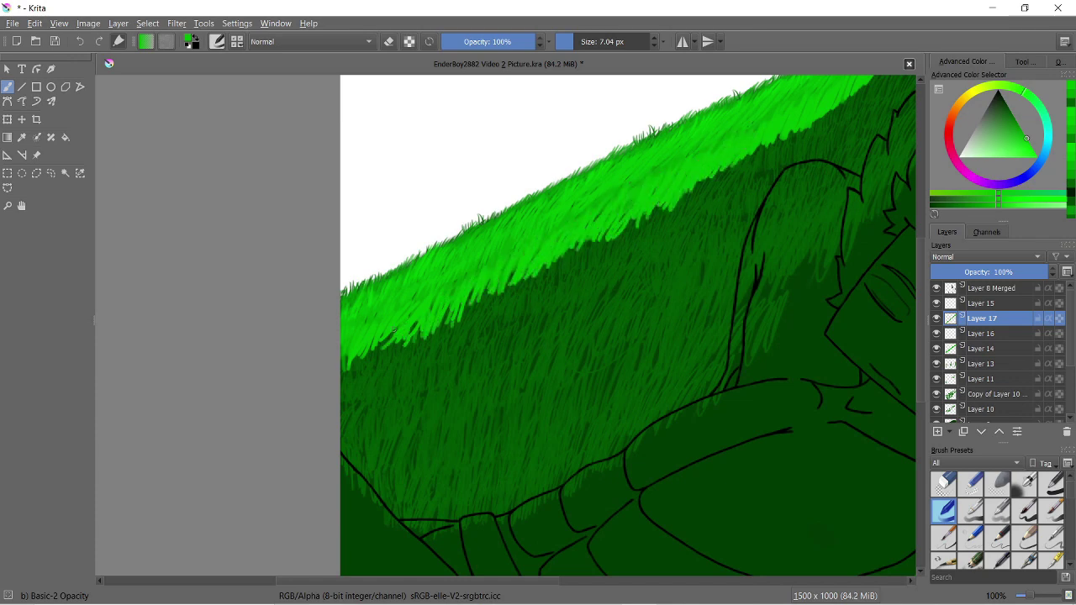
scroll(391, 337, "up", 2)
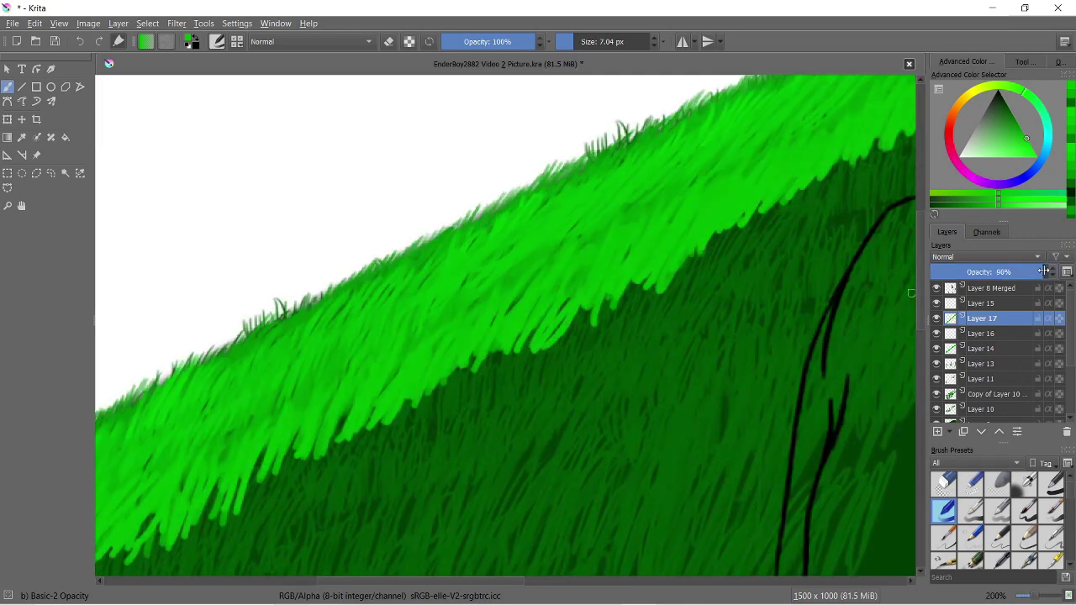
key("1")
scroll(1038, 271, "up", 4)
Lower Layer 17's opacity to 81% and extend the light grass edge toward the upper right
left_click_drag(1032, 270, 1026, 279)
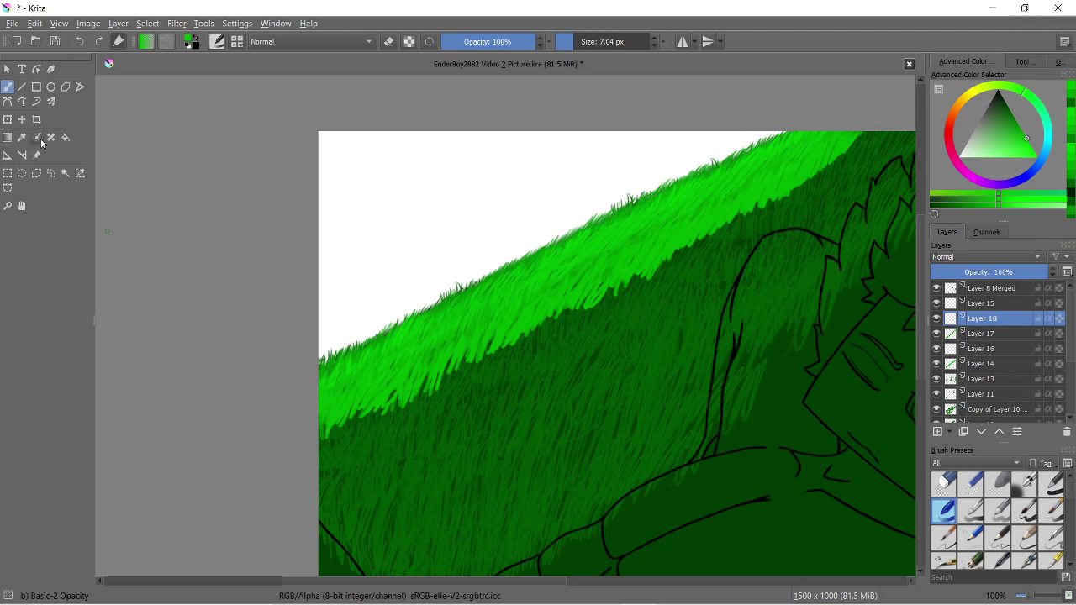
scroll(372, 355, "up", 1)
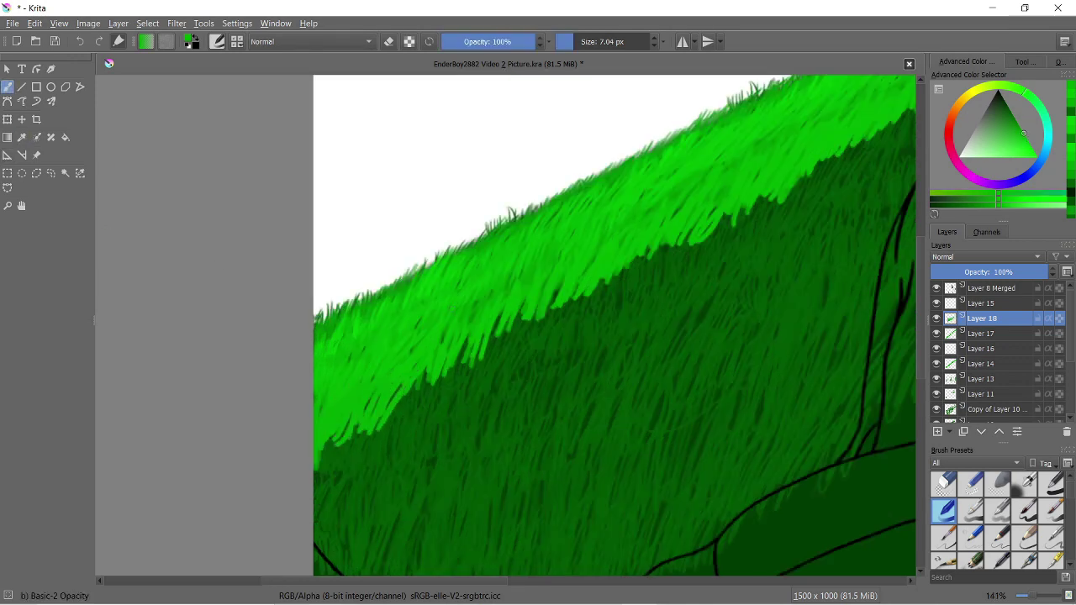
scroll(613, 295, "up", 2)
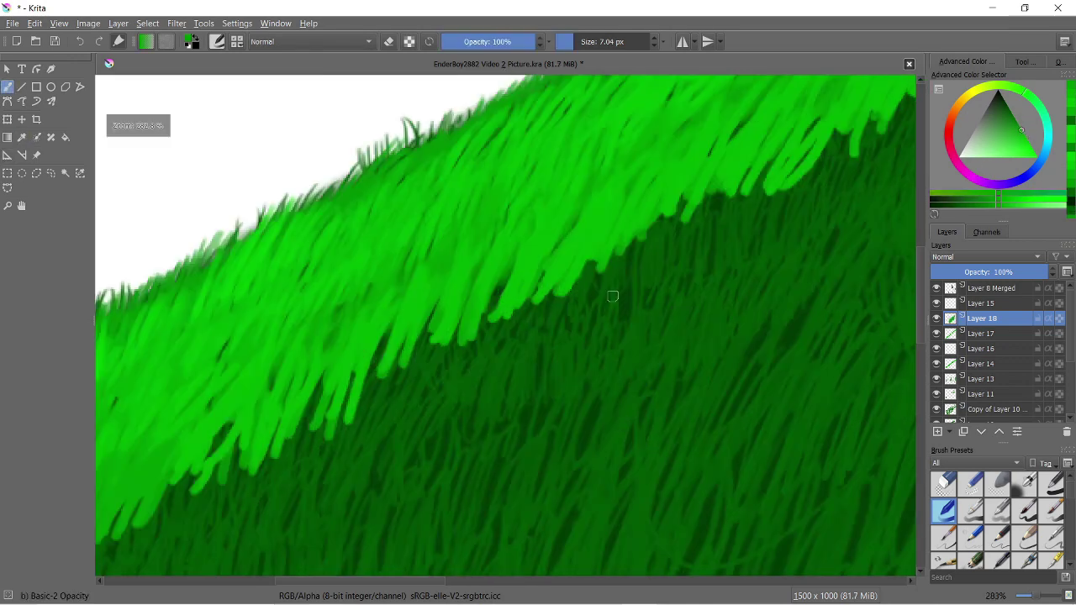
left_click_drag(226, 502, 311, 353)
left_click_drag(320, 445, 429, 328)
mouse_move(411, 412)
left_mouse_down()
mouse_move(529, 277)
mouse_move(587, 244)
left_mouse_up()
left_click_drag(521, 361, 626, 217)
left_click_drag(593, 328, 744, 159)
left_click_drag(681, 269, 807, 115)
scroll(807, 252, "up", 1)
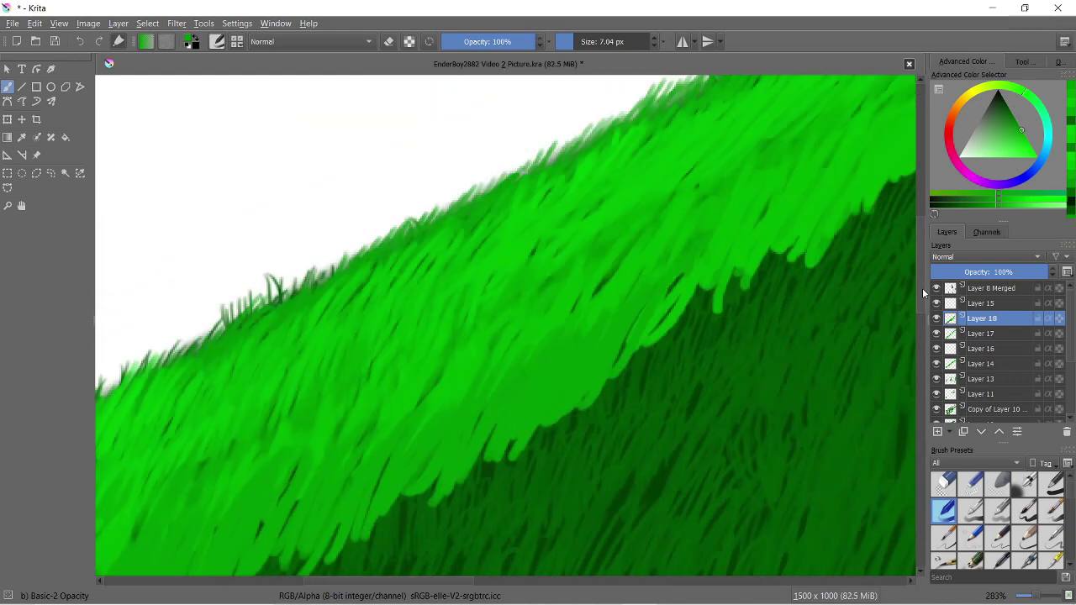
scroll(840, 261, "down", 2)
Paint light-green grass blades over the dark-green area up to the spiky line art
left_click_drag(126, 470, 252, 336)
left_click_drag(219, 441, 298, 362)
left_click_drag(147, 495, 214, 395)
left_click_drag(303, 411, 412, 252)
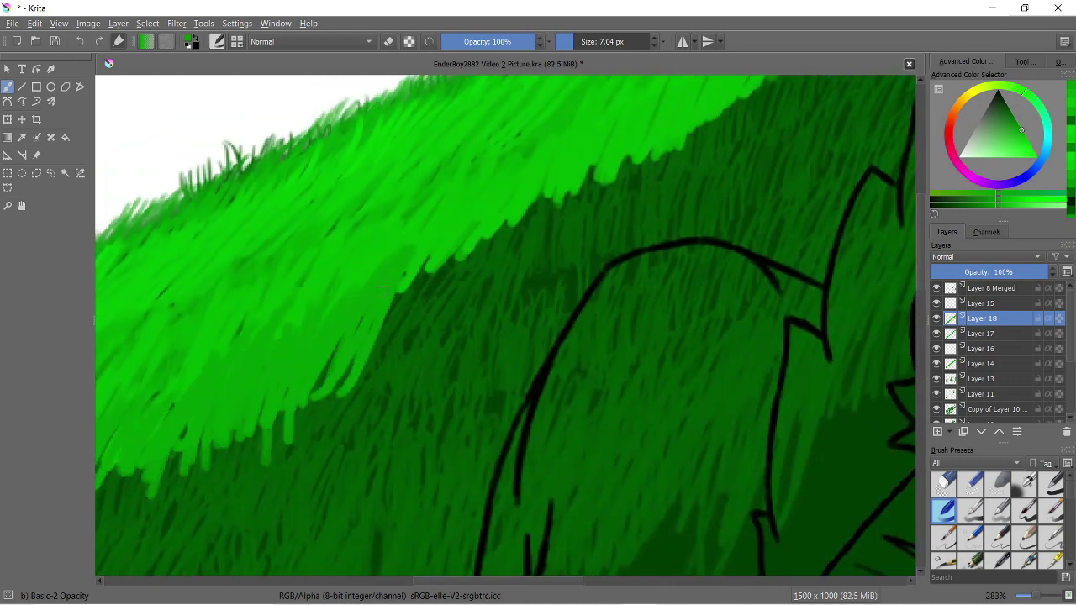
left_click_drag(370, 382, 500, 202)
left_click_drag(437, 323, 555, 202)
left_click_drag(538, 285, 601, 168)
left_click_drag(470, 301, 508, 237)
scroll(538, 252, "up", 3)
scroll(504, 252, "up", 1)
left_click_drag(336, 394, 461, 232)
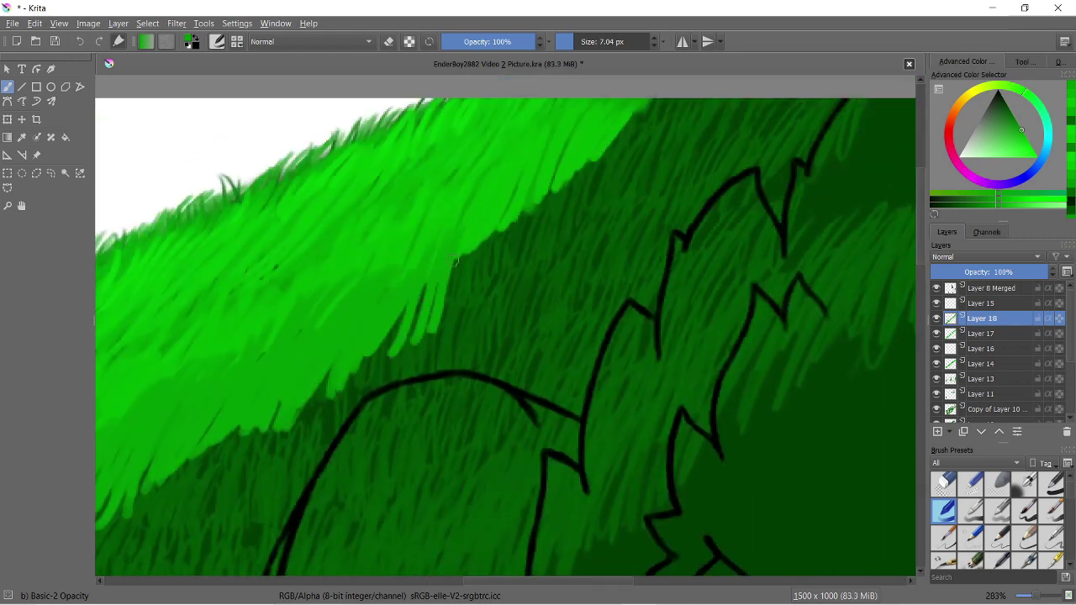
left_click_drag(432, 339, 505, 231)
left_click_drag(471, 311, 580, 153)
left_click_drag(546, 252, 618, 124)
Add more light-green grass beside the hair outline and lower on the hillside
scroll(505, 252, "up", 3)
scroll(504, 252, "right", 3)
left_click_drag(387, 363, 492, 249)
left_click_drag(357, 373, 416, 262)
mouse_move(240, 513)
left_mouse_down()
mouse_move(294, 404)
mouse_move(332, 378)
left_mouse_up()
left_click_drag(302, 475, 351, 354)
left_click_drag(290, 408, 340, 328)
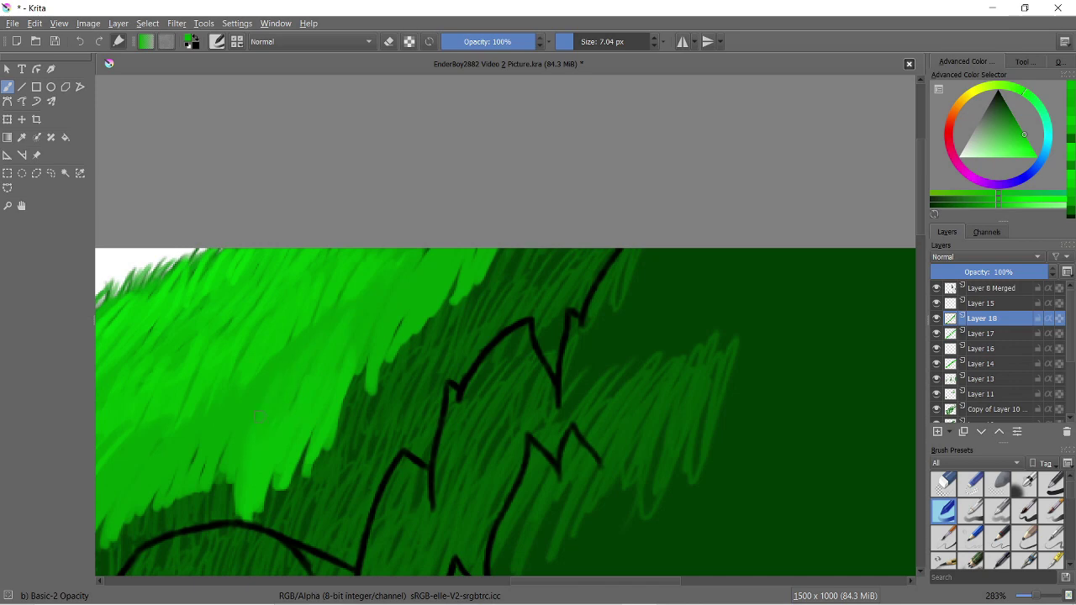
left_click_drag(219, 496, 230, 437)
left_click_drag(345, 416, 405, 285)
left_click_drag(385, 378, 476, 250)
left_click_drag(458, 311, 506, 249)
mouse_move(198, 521)
left_mouse_down()
mouse_move(229, 442)
mouse_move(235, 458)
left_mouse_up()
left_click_drag(165, 547, 200, 434)
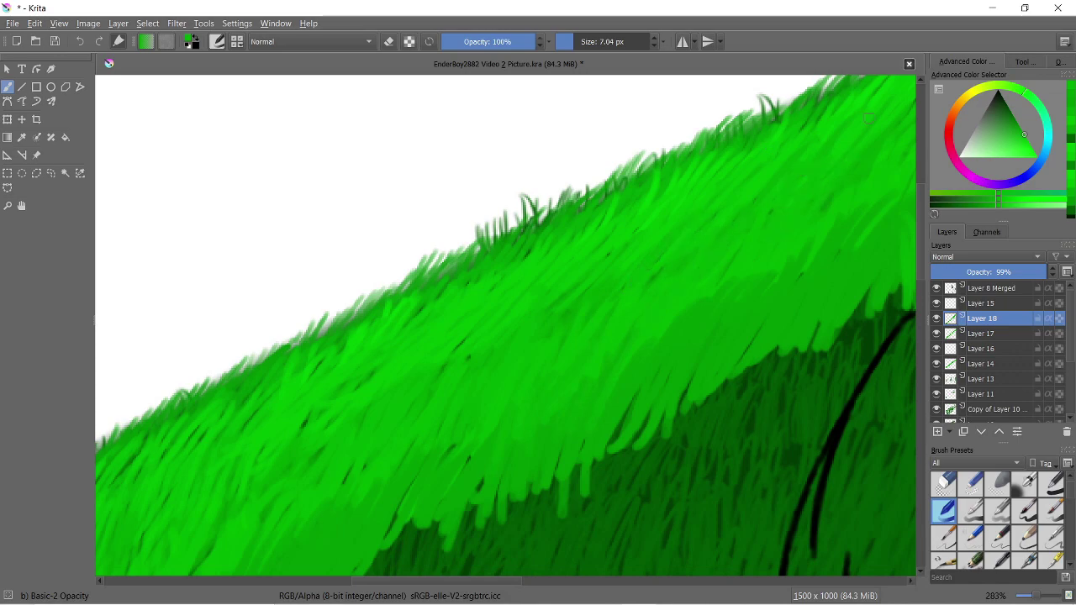
Check the whole drawing, then paint bright green hatching along the hair outline
key("minus")
key("minus")
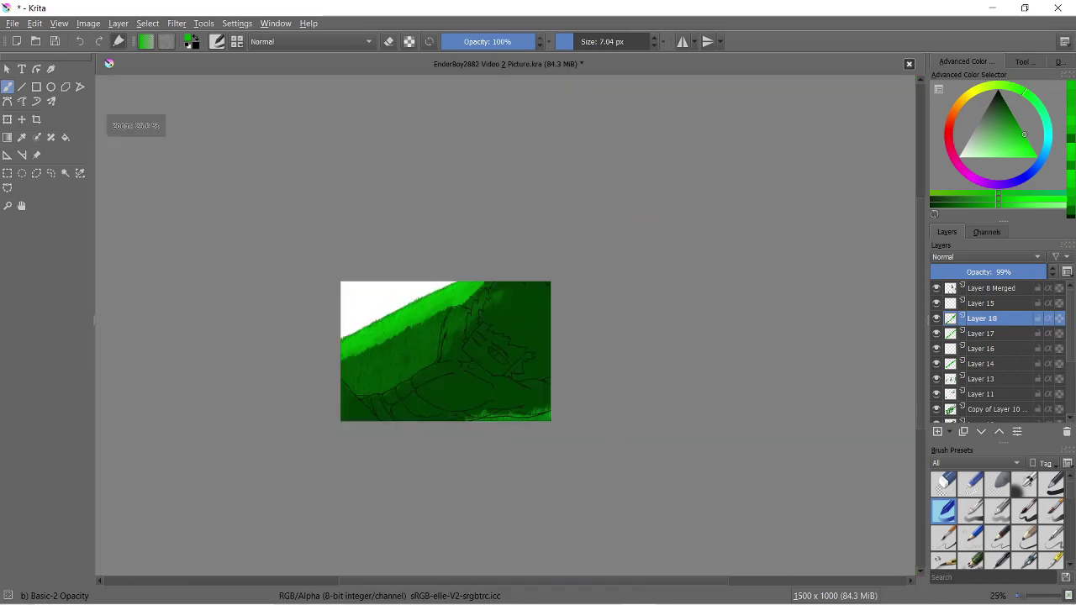
key("minus")
key("minus")
key("plus")
key("plus")
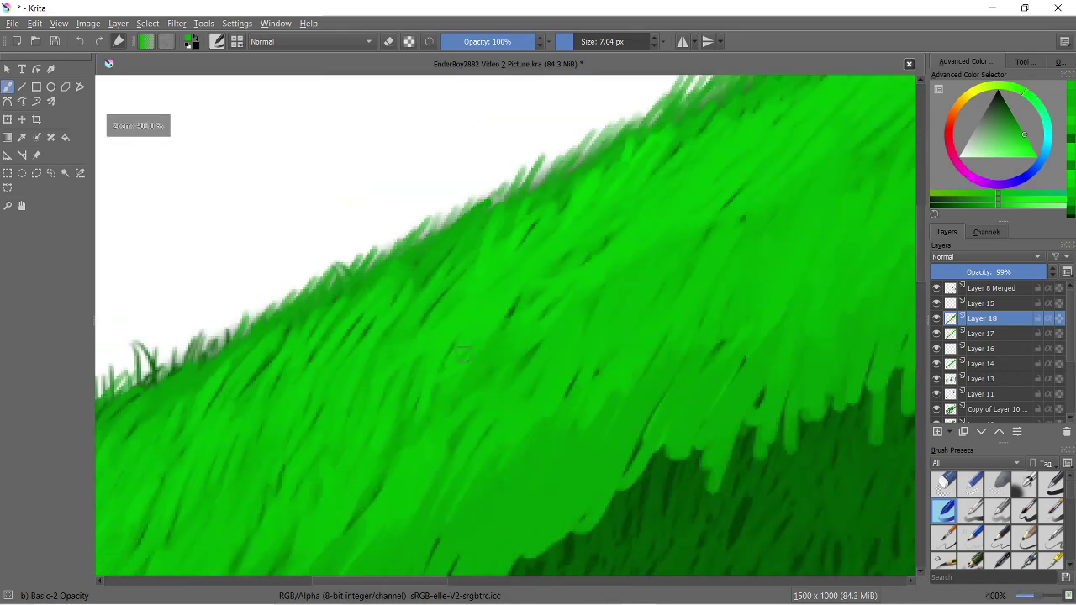
key("plus")
left_click_drag(505, 420, 470, 344)
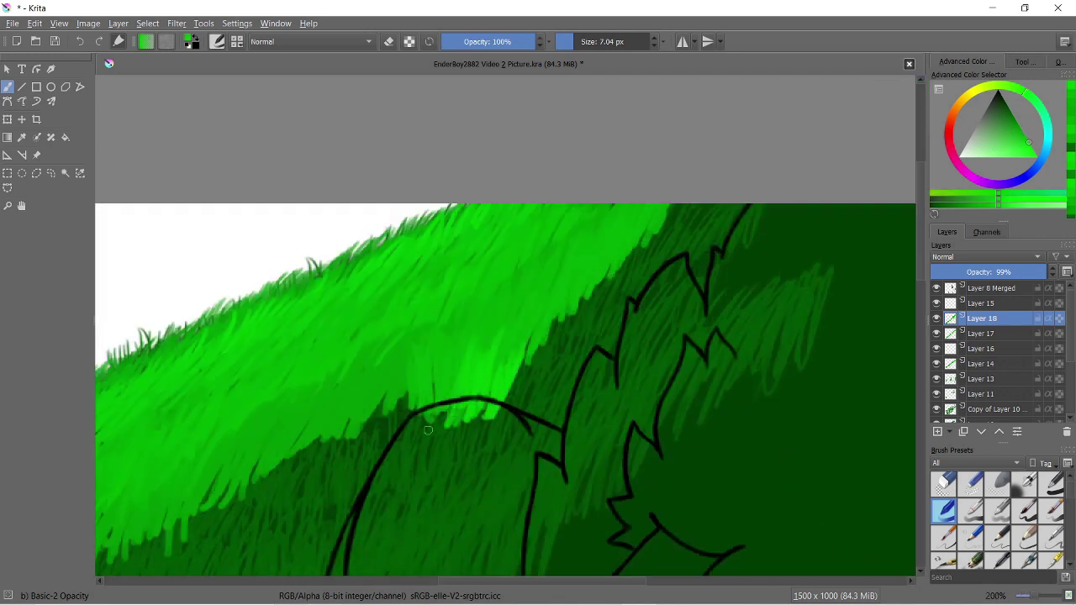
left_click_drag(521, 403, 512, 285)
left_click_drag(555, 454, 571, 302)
left_click_drag(656, 353, 716, 202)
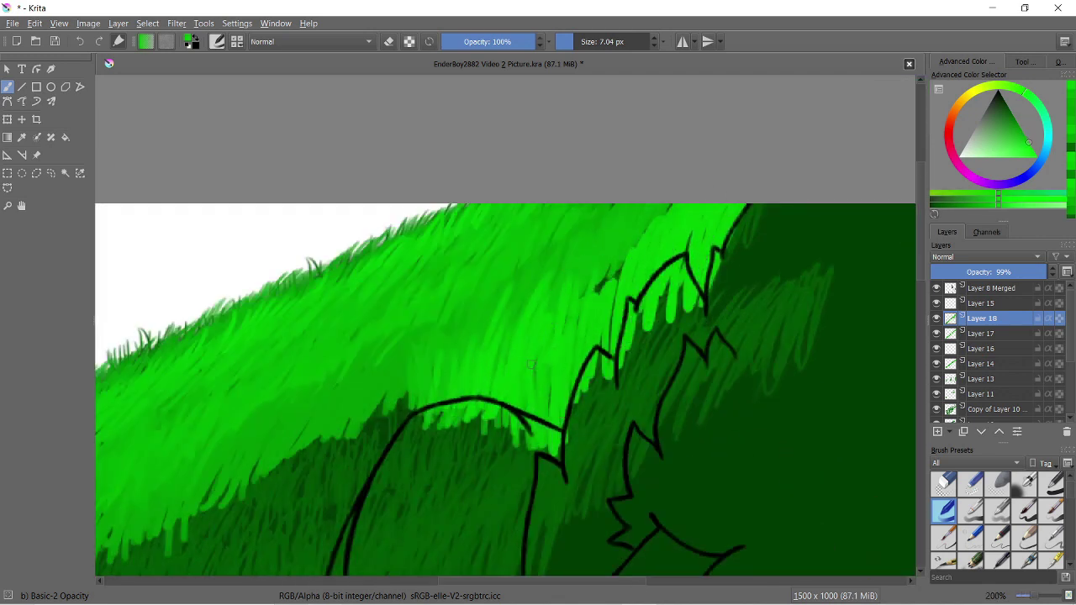
Paint darker green strokes near the hair outline
left_click(425, 447, "ctrl")
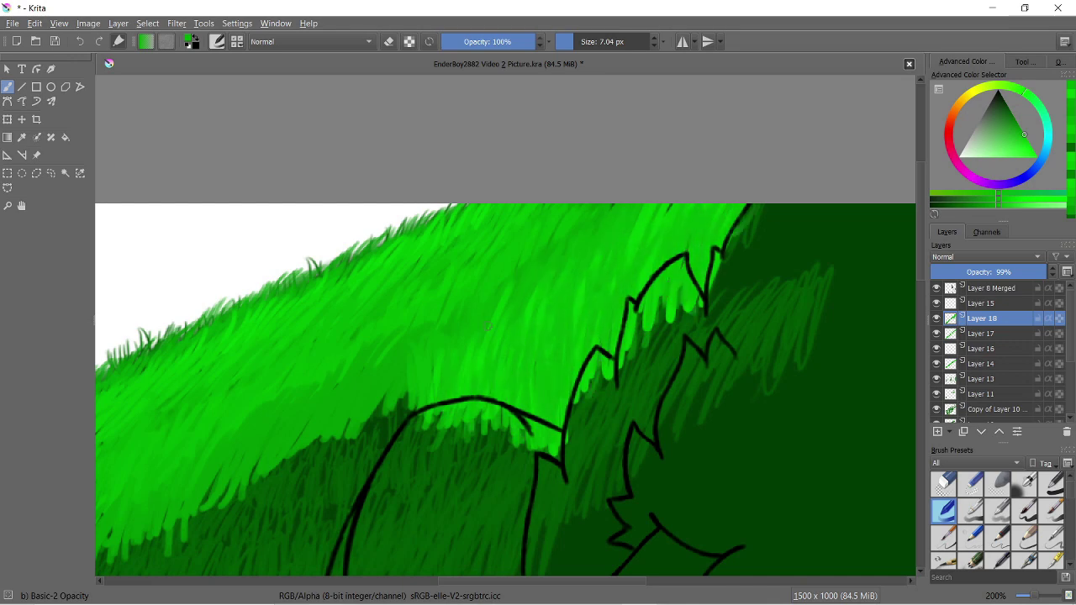
key("minus")
key("minus")
key("minus")
key("plus")
key("plus")
key("plus")
key("plus")
key("plus")
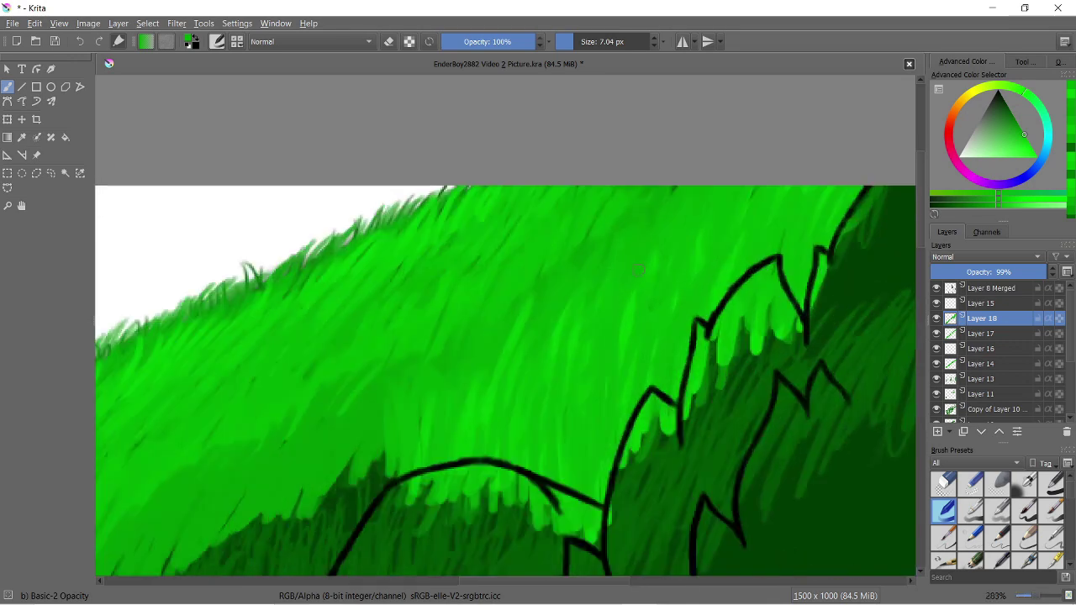
left_click(891, 210, "ctrl")
left_click_drag(420, 462, 529, 303)
left_click_drag(555, 471, 561, 322)
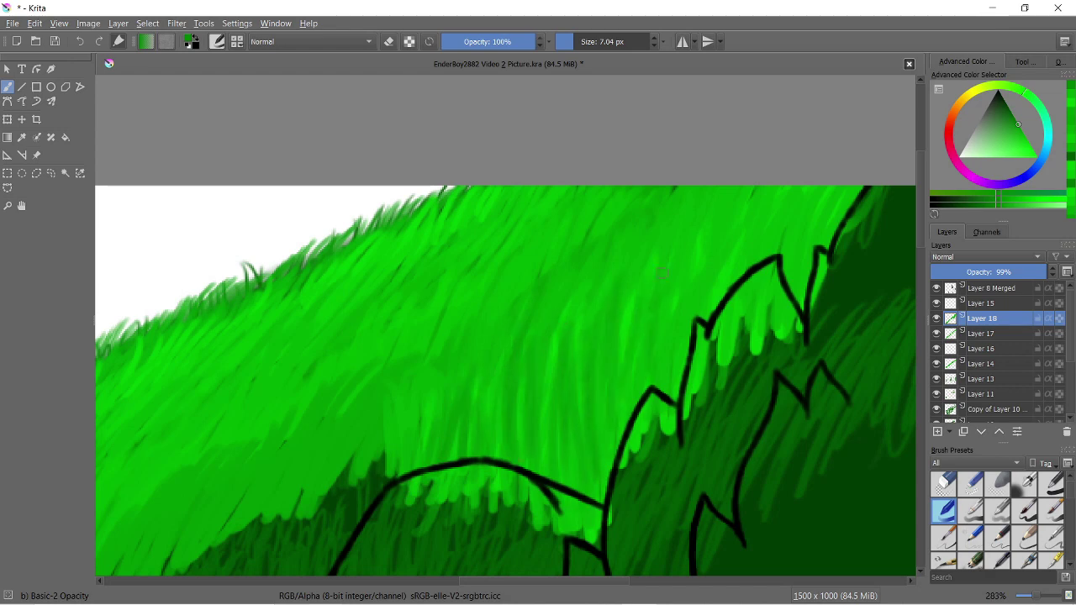
key("minus")
key("minus")
key("minus")
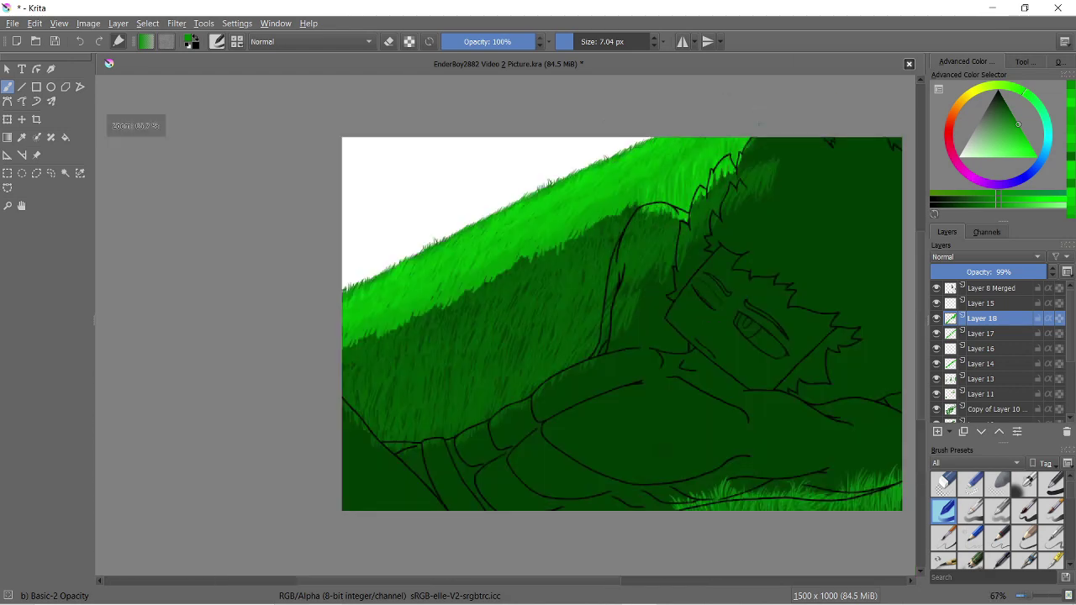
key("plus")
key("plus")
key("plus")
left_click(971, 482)
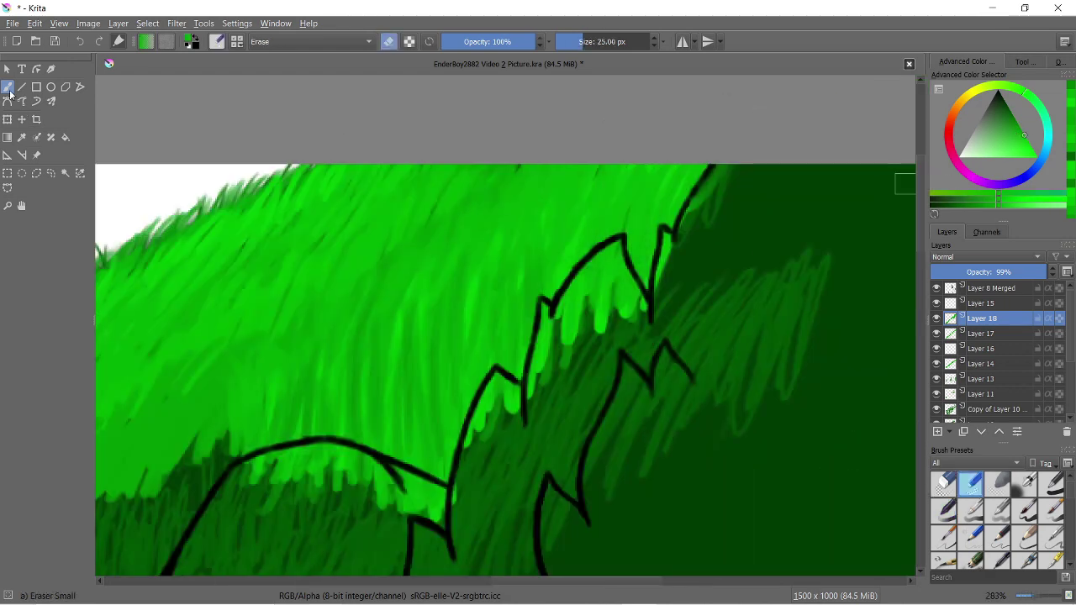
Erase a dark patch, then add light-green hatching and a darker stroke along the jagged outline
left_click_drag(375, 429, 368, 370)
left_click(943, 509)
mouse_move(462, 471)
left_mouse_down()
mouse_move(361, 320)
mouse_move(236, 471)
mouse_move(300, 430)
left_mouse_up()
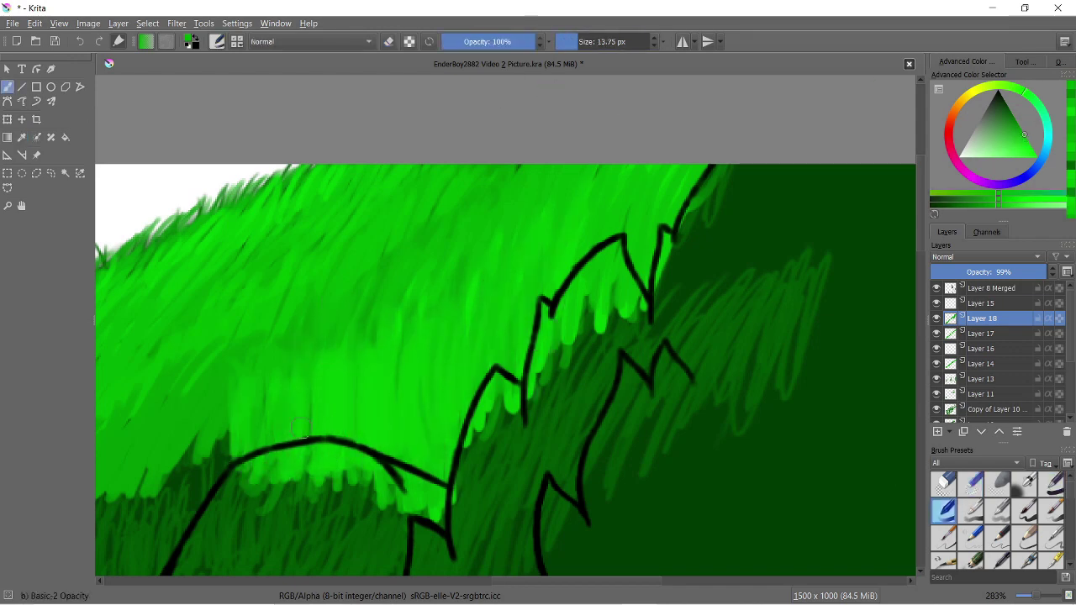
left_click_drag(427, 480, 503, 459)
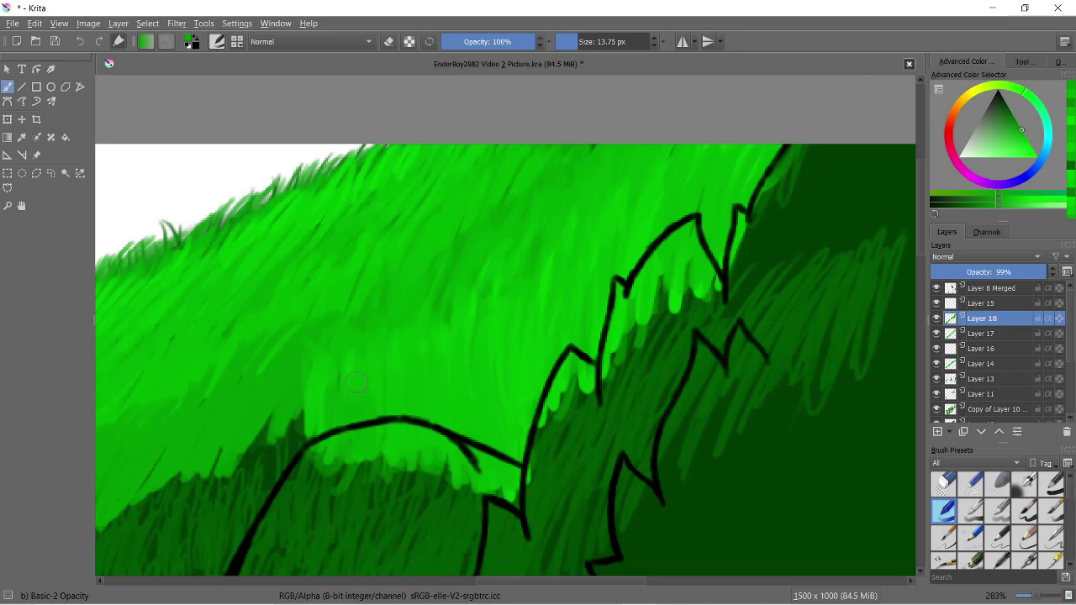
left_click_drag(578, 353, 652, 220)
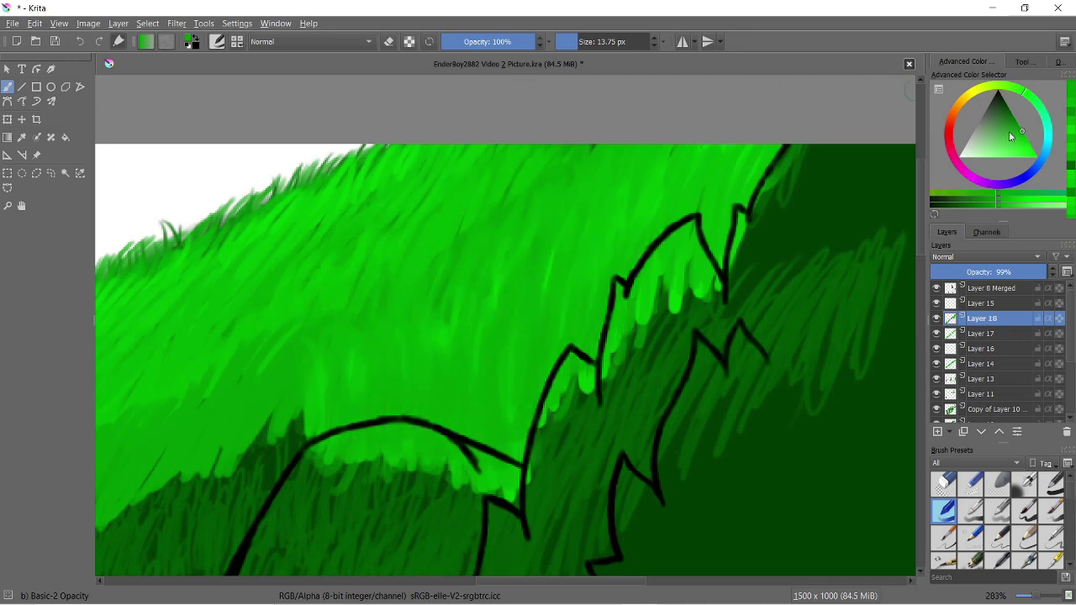
left_click_drag(362, 407, 572, 369)
scroll(504, 337, "down", 2)
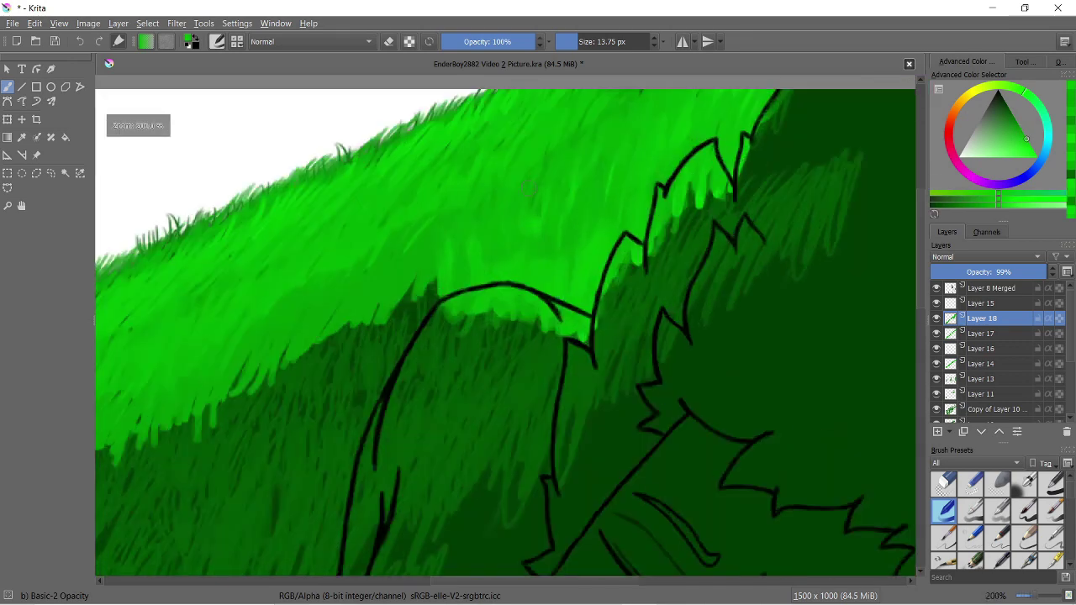
scroll(504, 328, "up", 1)
Add fine light-green grass blades beside the hair with a smaller brush
key("bracketleft")
key("bracketleft")
key("bracketleft")
left_click_drag(336, 344, 445, 269)
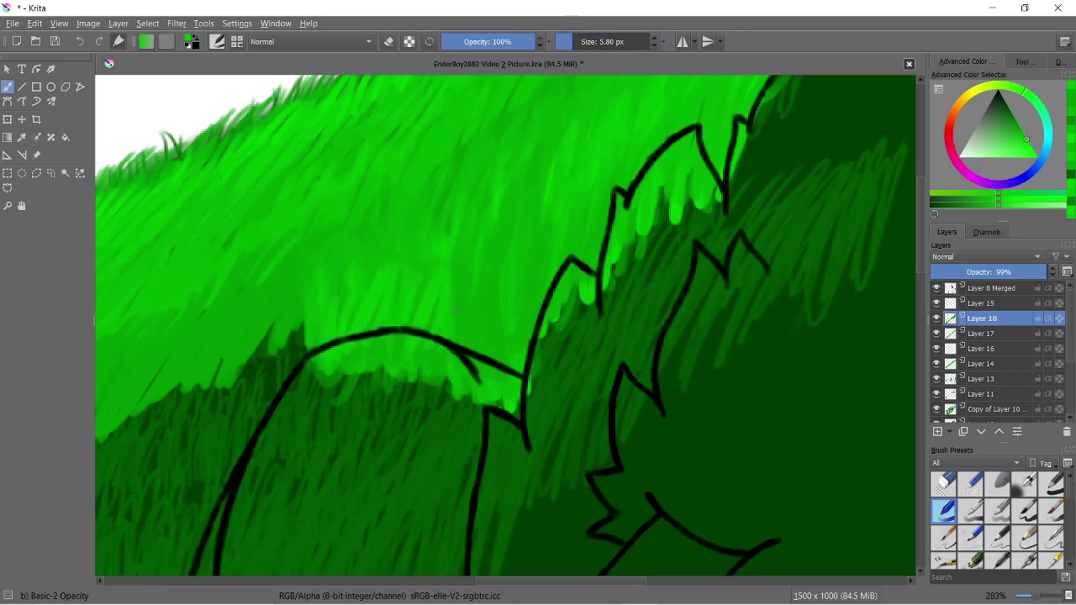
left_click_drag(521, 353, 496, 202)
left_click_drag(593, 252, 614, 160)
scroll(614, 160, "up", 1)
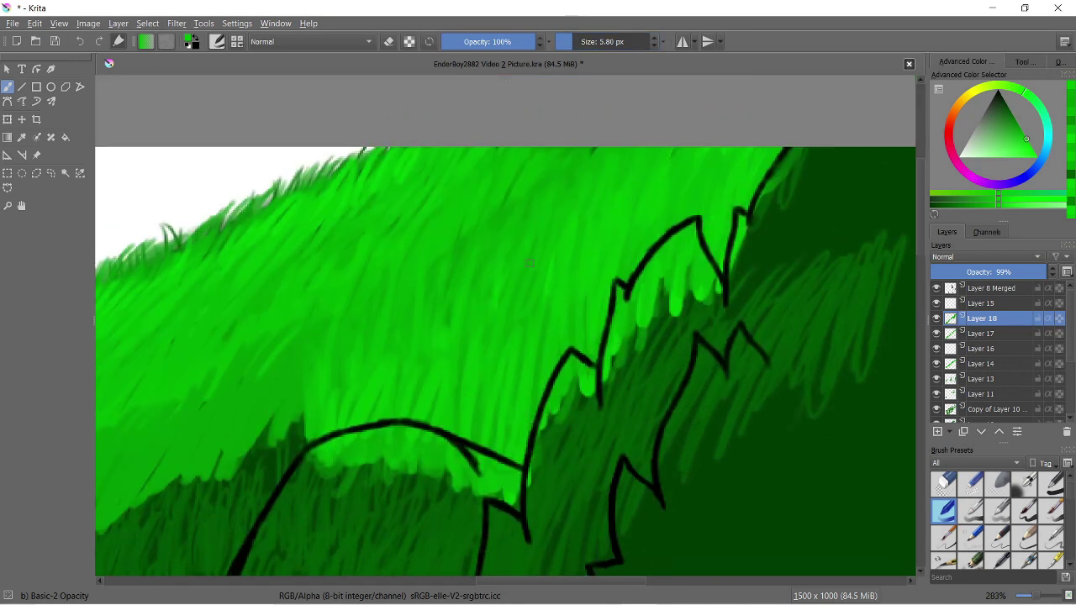
scroll(536, 270, "down", 5)
scroll(684, 272, "up", 4)
scroll(528, 78, "down", 2)
Shift the grass layer's content over the image and duplicate the layer
left_click(10, 121)
scroll(485, 427, "down", 3)
mouse_move(605, 315)
left_mouse_down()
mouse_move(295, 492)
mouse_move(729, 256)
mouse_move(641, 330)
left_mouse_up()
scroll(728, 257, "up", 1)
scroll(729, 256, "up", 1)
key("Return")
key("ctrl+j")
key("b")
scroll(692, 352, "up", 1)
scroll(635, 305, "up", 2)
key("Insert")
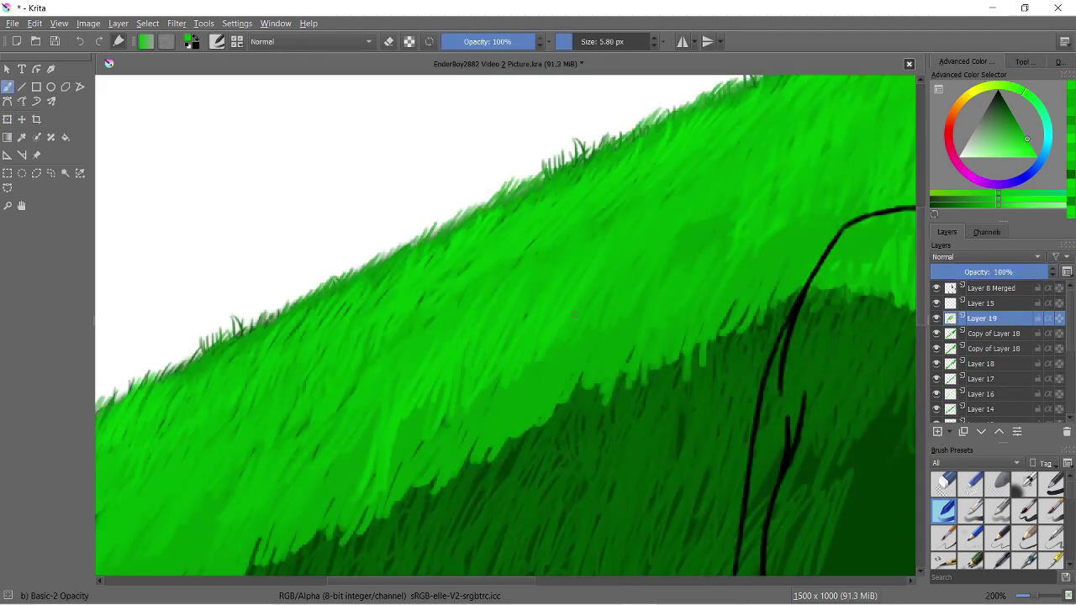
Paint light-green grass over the darker green, then hide the grass layers to reveal the line art
left_click_drag(514, 443, 558, 383)
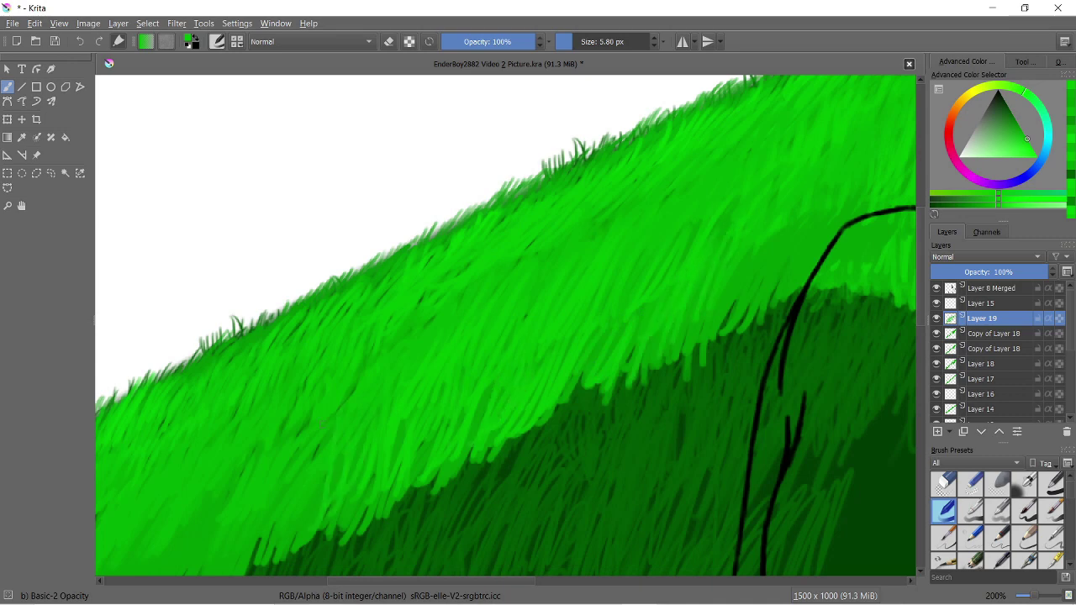
scroll(778, 216, "down", 5)
scroll(777, 216, "up", 5)
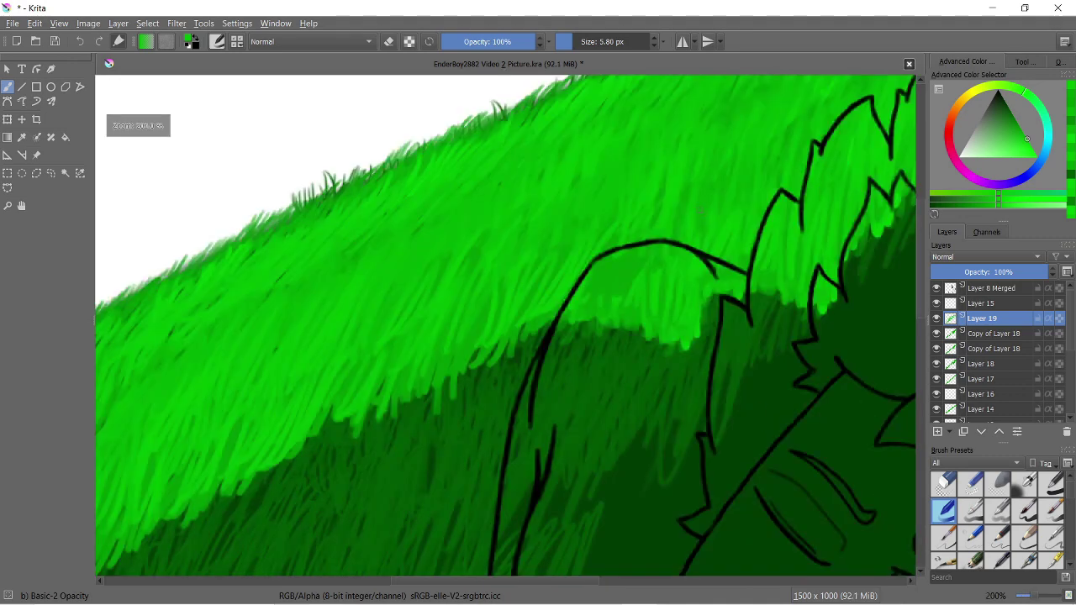
scroll(778, 216, "down", 4)
scroll(622, 328, "up", 3)
scroll(622, 328, "up", 2)
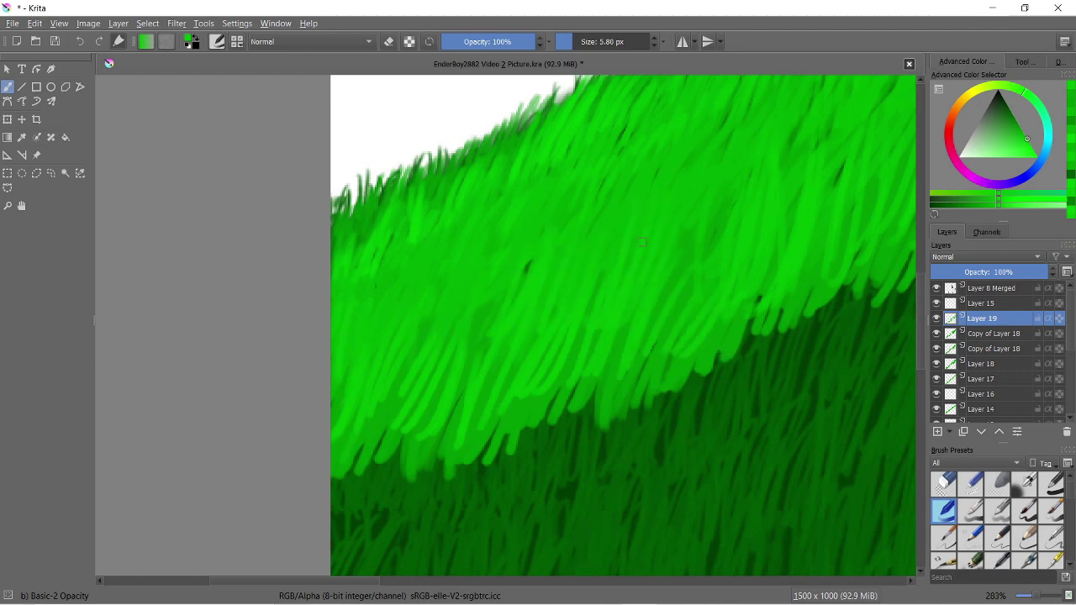
scroll(688, 204, "up", 1)
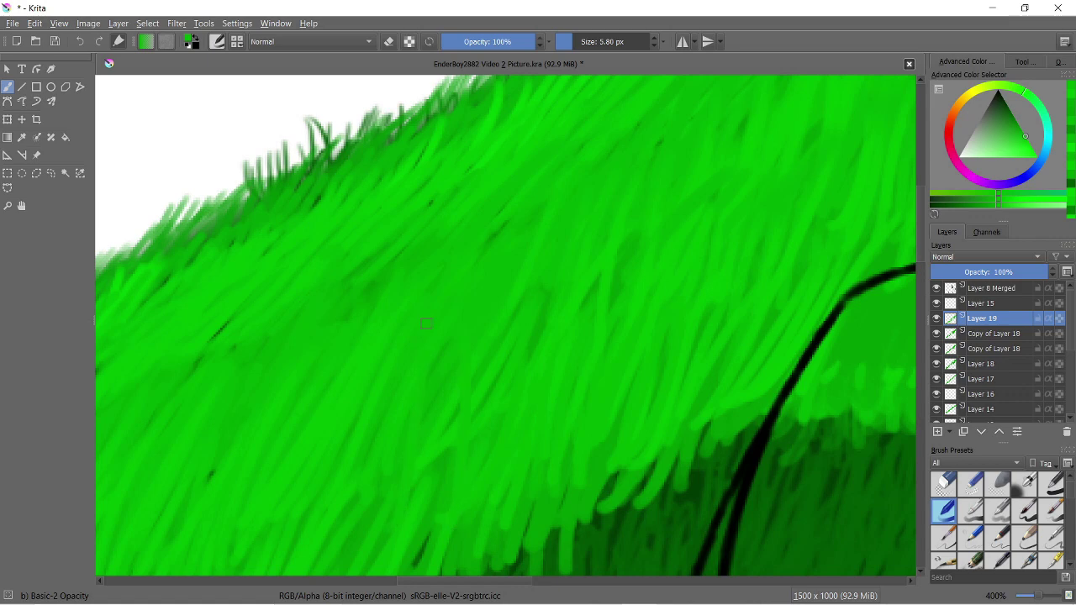
scroll(504, 328, "down", 5)
scroll(505, 328, "up", 4)
scroll(992, 353, "down", 2)
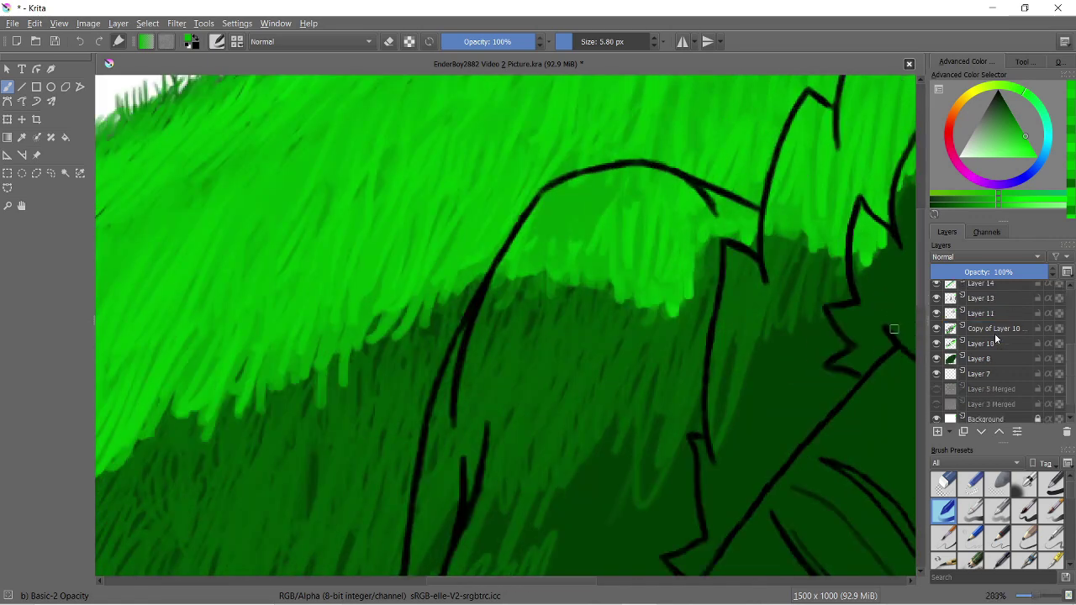
left_click(935, 412, "shift")
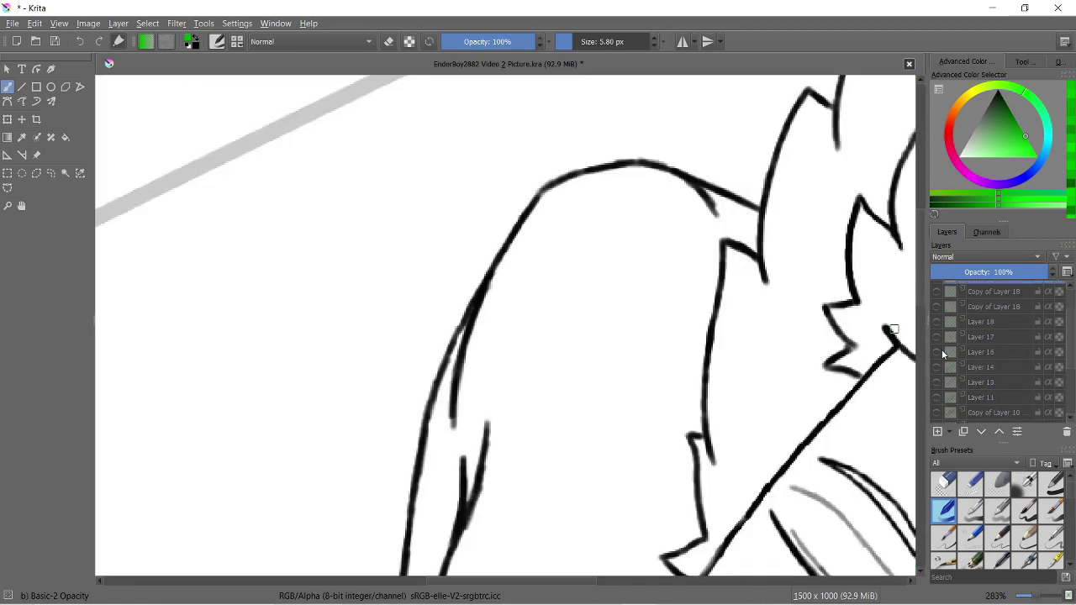
Pick a purple shade and paint the arm, undoing the stray shoulder stroke
scroll(941, 348, "up", 2)
scroll(610, 336, "down", 5)
left_click(990, 189)
left_click_drag(1026, 133, 1030, 143)
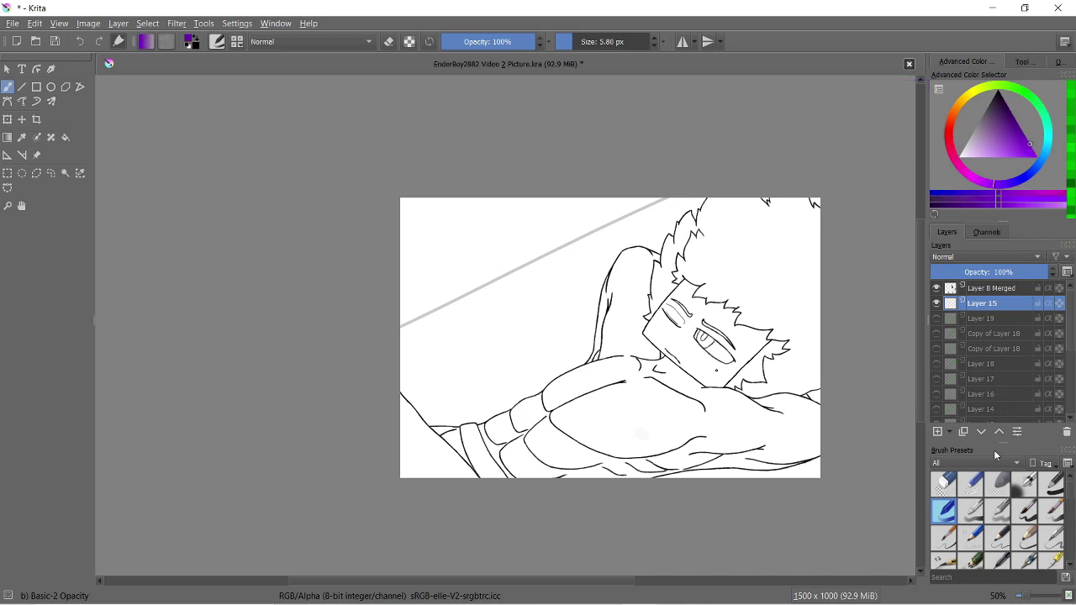
scroll(682, 332, "up", 2)
left_click_drag(546, 391, 517, 322)
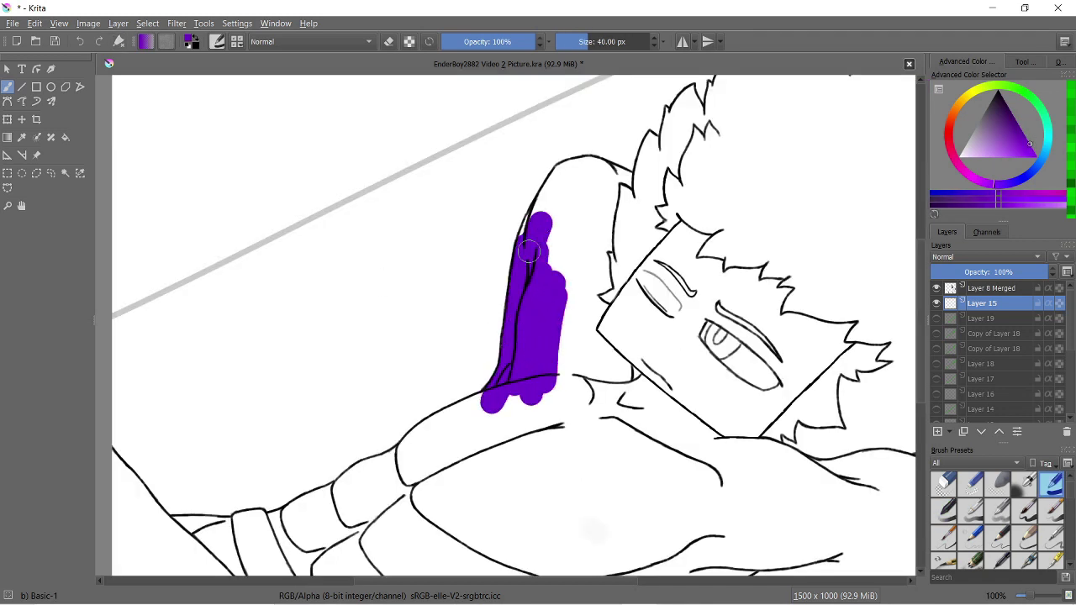
mouse_move(563, 284)
left_mouse_down()
mouse_move(622, 193)
mouse_move(598, 174)
mouse_move(511, 163)
mouse_move(445, 288)
mouse_move(402, 528)
left_mouse_up()
key("ctrl+z")
Paint the neck, inner hair and face purple, replacing an oversized hair fill
scroll(589, 189, "up", 2)
scroll(559, 551, "down", 3)
scroll(559, 551, "up", 3)
mouse_move(542, 252)
left_mouse_down()
mouse_move(528, 288)
mouse_move(420, 433)
mouse_move(517, 331)
mouse_move(589, 174)
left_mouse_up()
scroll(420, 433, "down", 1)
key("ctrl+z")
left_click_drag(546, 353, 622, 420)
left_click_drag(537, 294, 705, 432)
mouse_move(559, 311)
left_mouse_down()
mouse_move(586, 160)
mouse_move(504, 421)
left_mouse_up()
scroll(504, 420, "down", 1)
mouse_move(370, 180)
left_mouse_down()
mouse_move(336, 286)
mouse_move(433, 372)
mouse_move(578, 312)
mouse_move(522, 439)
left_mouse_up()
Paint purple over the arm, hand and a patch near the lower outline
scroll(579, 466, "up", 2)
mouse_move(613, 377)
left_mouse_down()
mouse_move(511, 428)
mouse_move(600, 428)
left_mouse_up()
scroll(600, 427, "down", 2)
left_click_drag(403, 509, 428, 519)
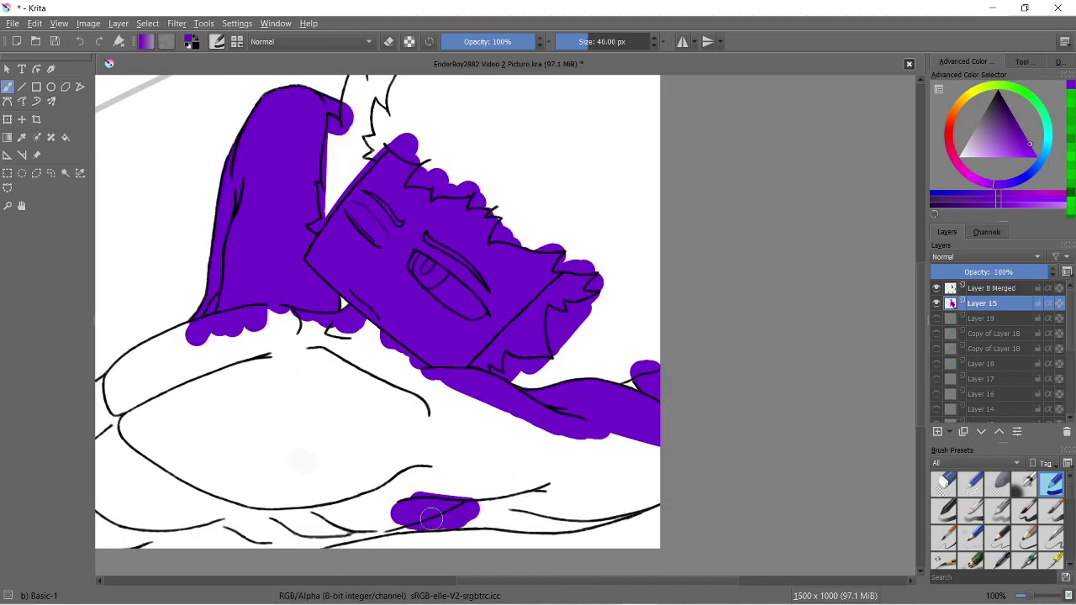
scroll(428, 517, "up", 2)
mouse_move(311, 424)
left_mouse_down()
mouse_move(468, 432)
mouse_move(679, 392)
left_mouse_up()
scroll(678, 391, "down", 2)
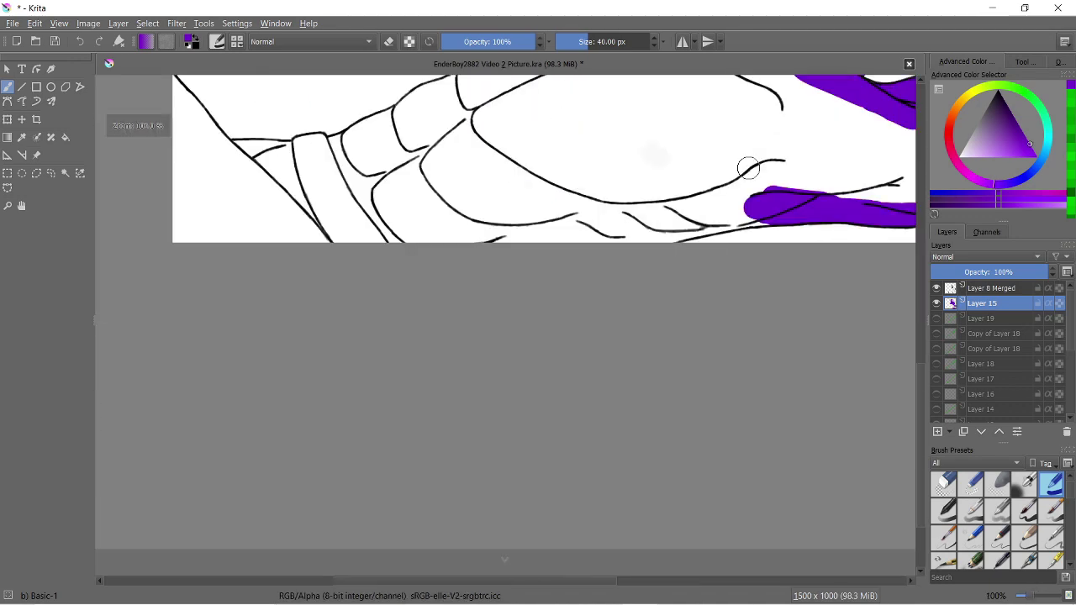
Fill the lower arm, its upper edge and its interior with purple
scroll(748, 168, "up", 2)
mouse_move(361, 382)
left_mouse_down()
mouse_move(372, 355)
mouse_move(567, 319)
left_mouse_up()
scroll(476, 220, "down", 2)
scroll(475, 220, "up", 2)
mouse_move(622, 99)
left_mouse_down()
mouse_move(319, 309)
mouse_move(470, 403)
left_mouse_up()
scroll(471, 404, "down", 1)
mouse_move(538, 269)
left_mouse_down()
mouse_move(280, 340)
mouse_move(595, 283)
mouse_move(629, 351)
left_mouse_up()
scroll(630, 350, "down", 1)
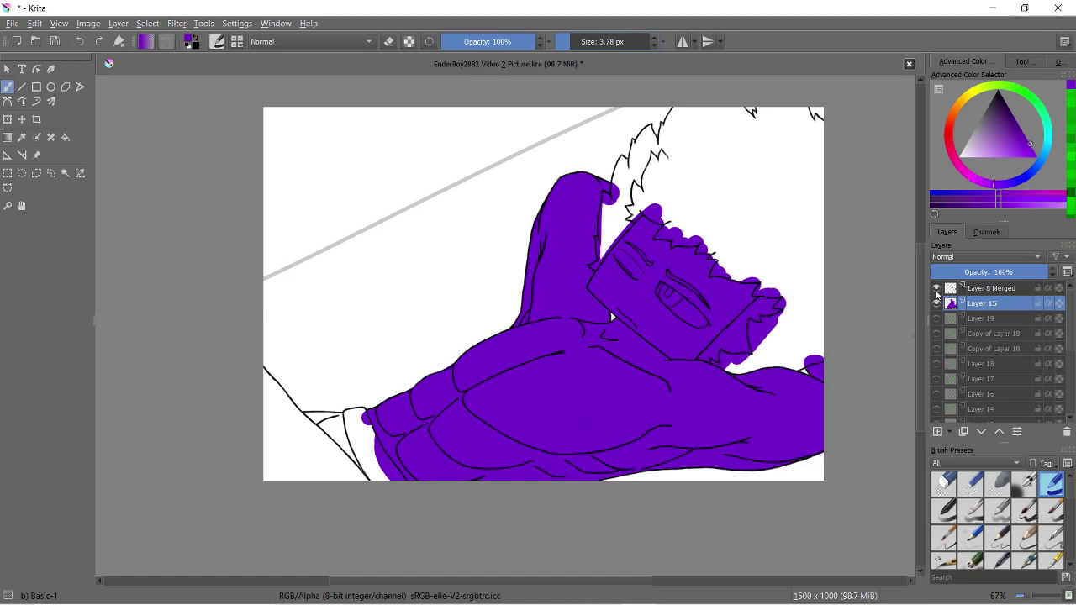
Turn the grass, background and Copy of Layer 10 grass texture layers visible again
left_click_drag(937, 295, 941, 401)
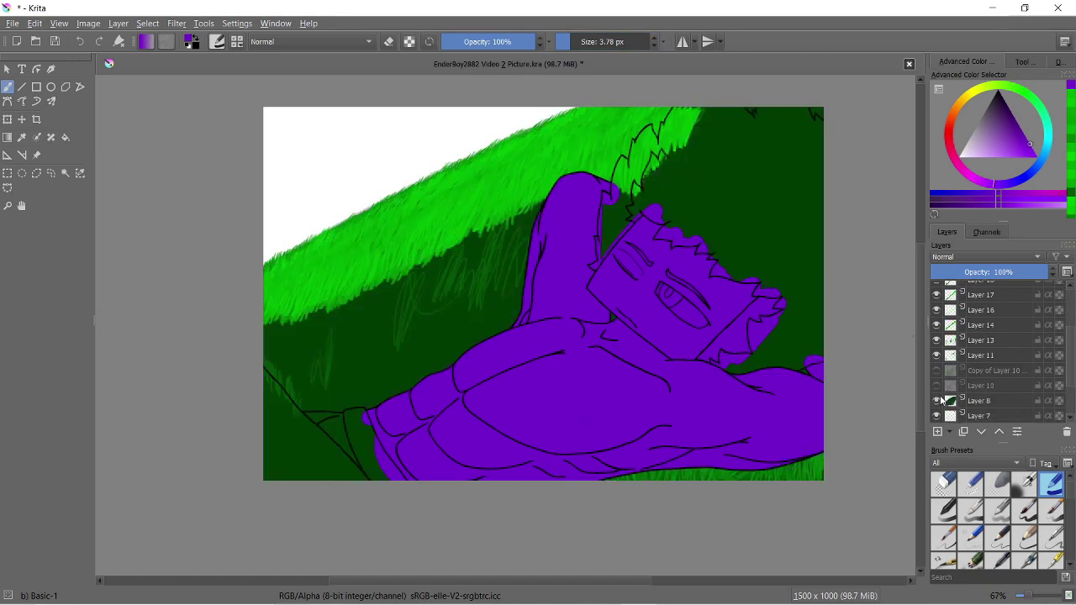
left_click(936, 370)
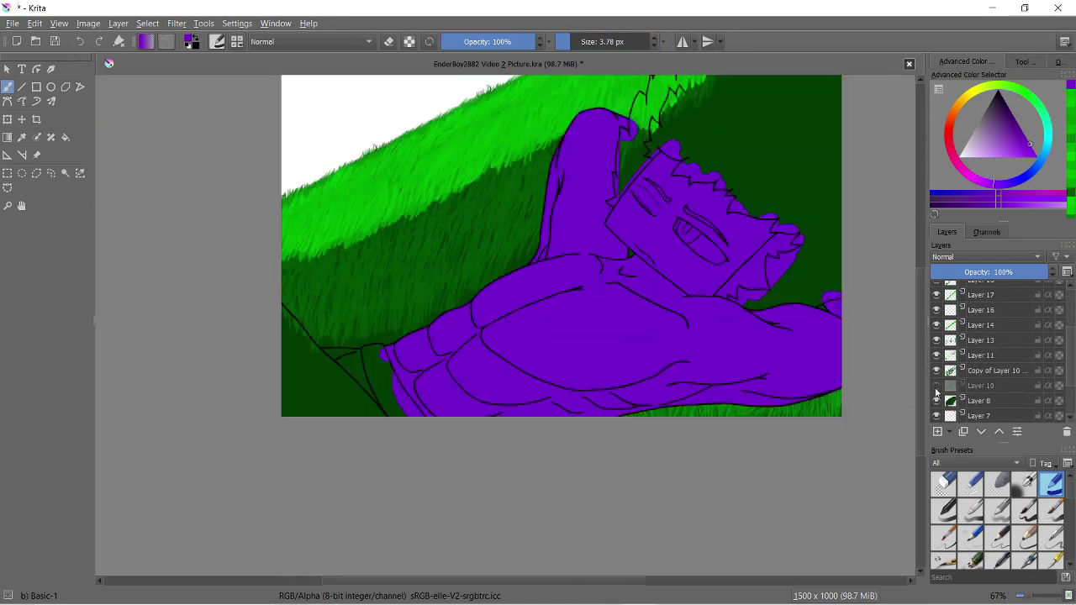
scroll(516, 112, "down", 2)
scroll(516, 111, "up", 2)
scroll(968, 321, "up", 3)
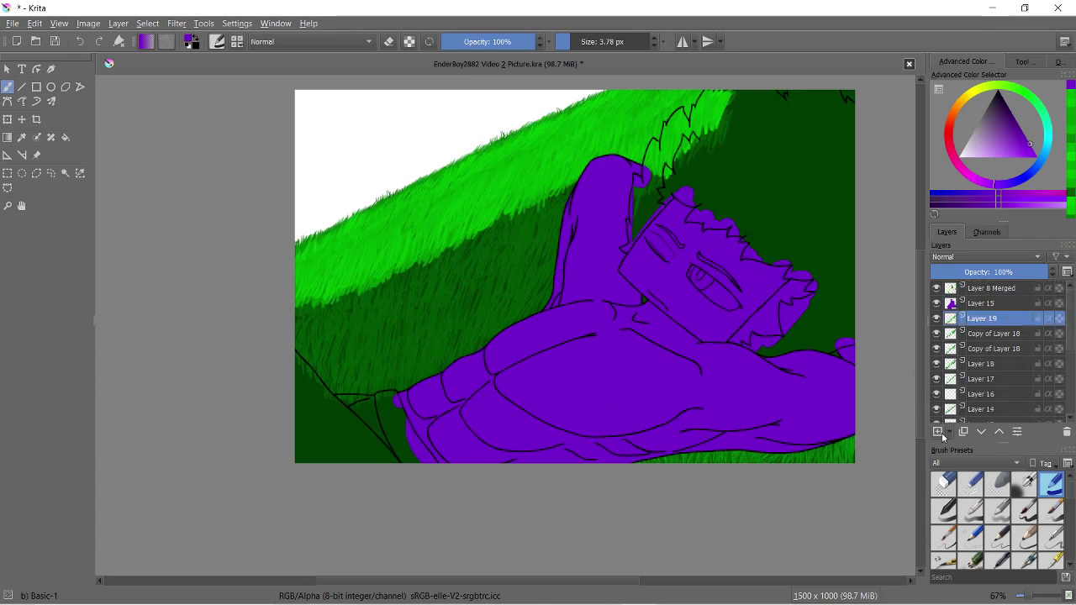
scroll(599, 351, "up", 2)
scroll(598, 351, "down", 2)
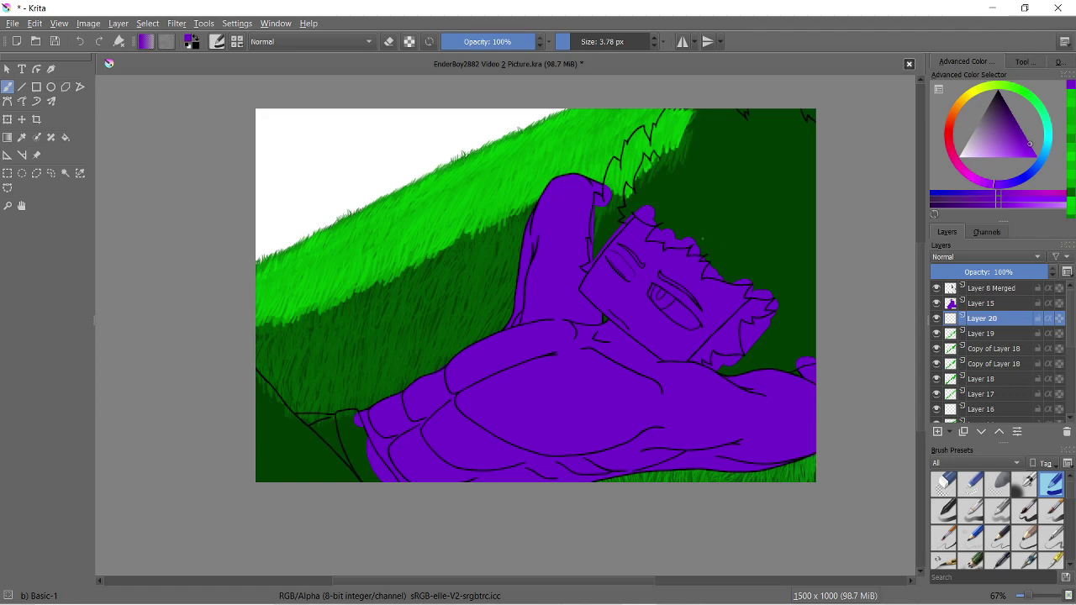
scroll(537, 295, "down", 5)
scroll(536, 294, "up", 5)
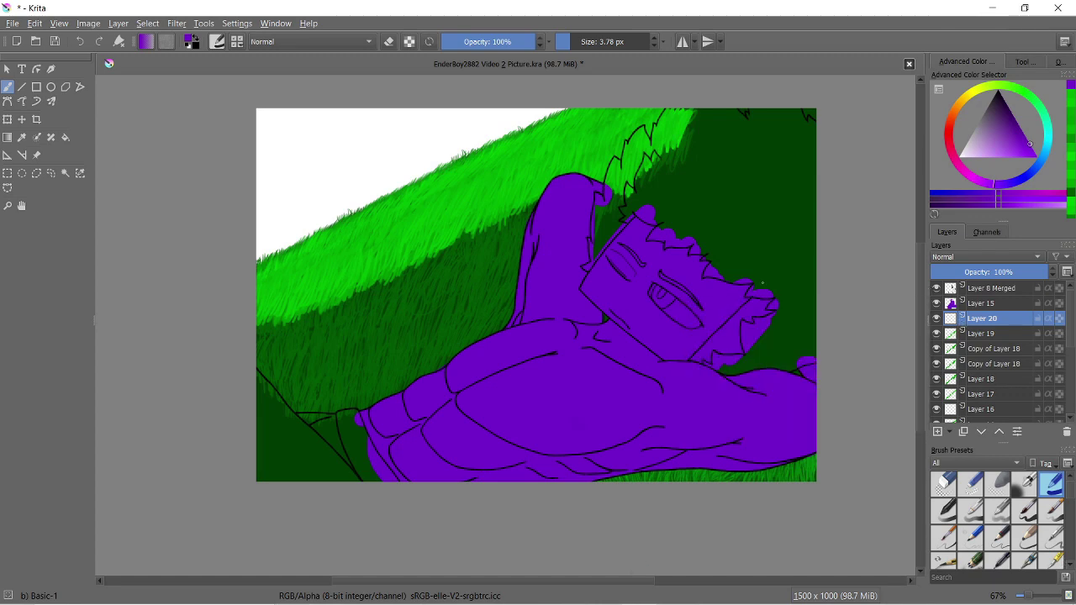
Add empty Layers 20 and 21 above Layer 19, then select the grass layers together
left_click(975, 335)
key("Insert")
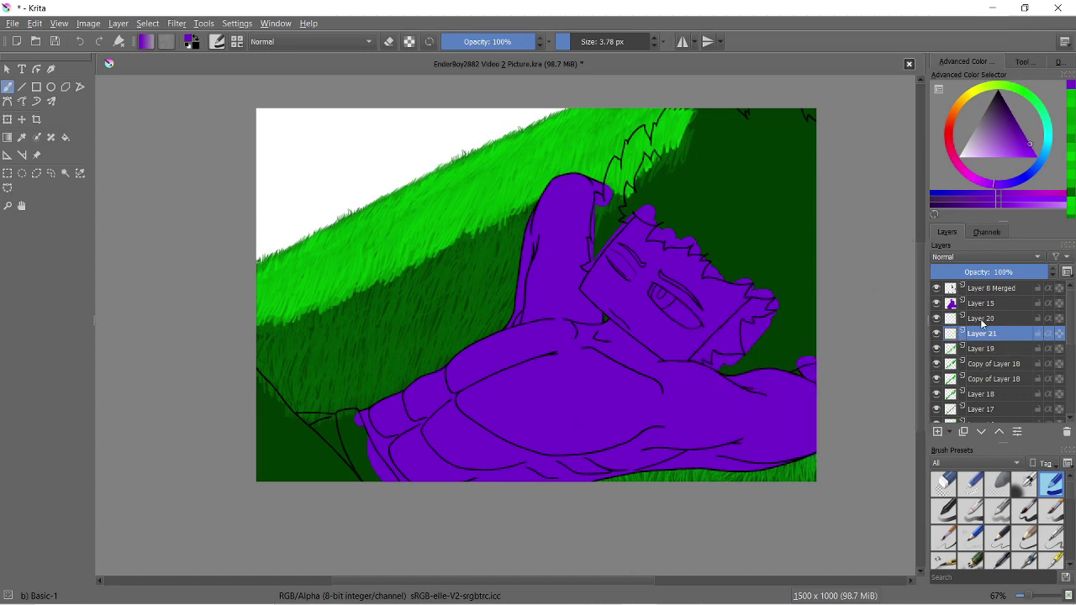
left_click(988, 400, "shift")
right_click(988, 341)
left_click(893, 547)
scroll(891, 353, "down", 1)
key("ctrl+t")
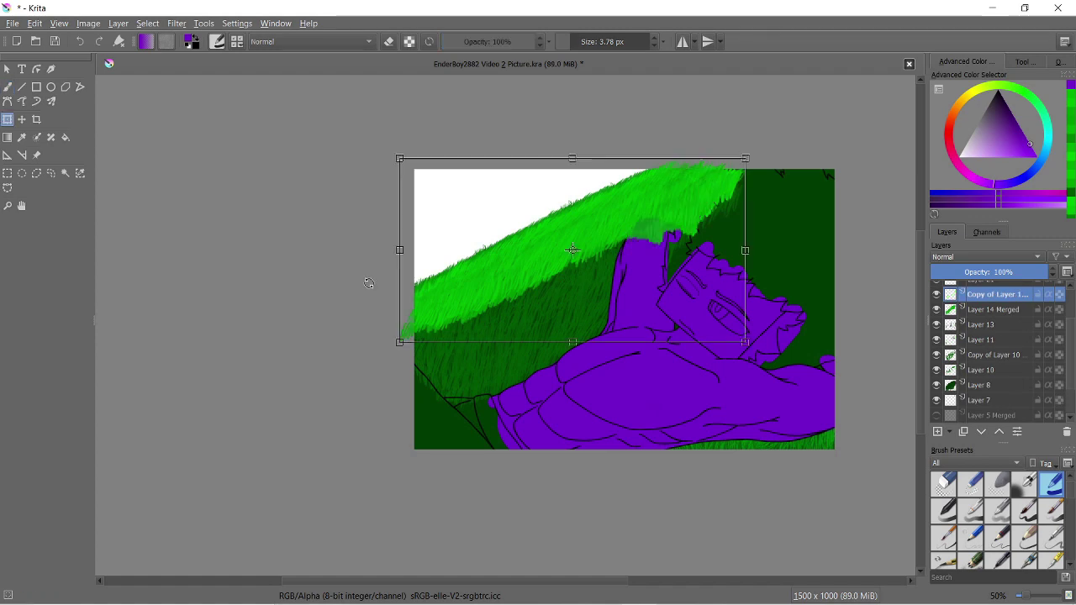
Shift the grass layers down slightly and switch to the Eraser Circle brush
left_click_drag(498, 282, 498, 321)
key("b")
key("plus")
key("plus")
key("plus")
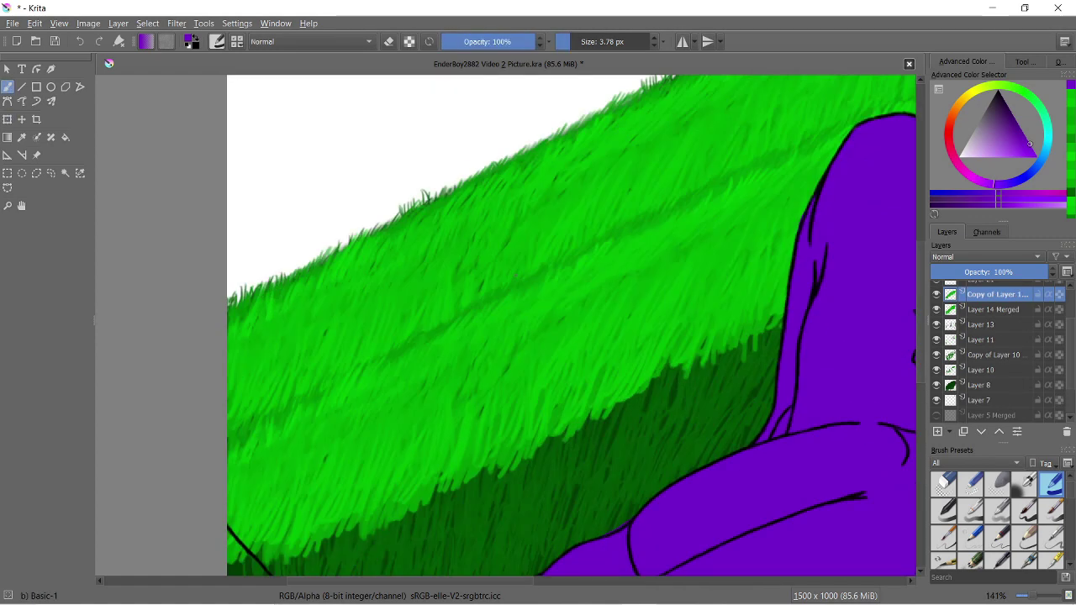
left_click(944, 480)
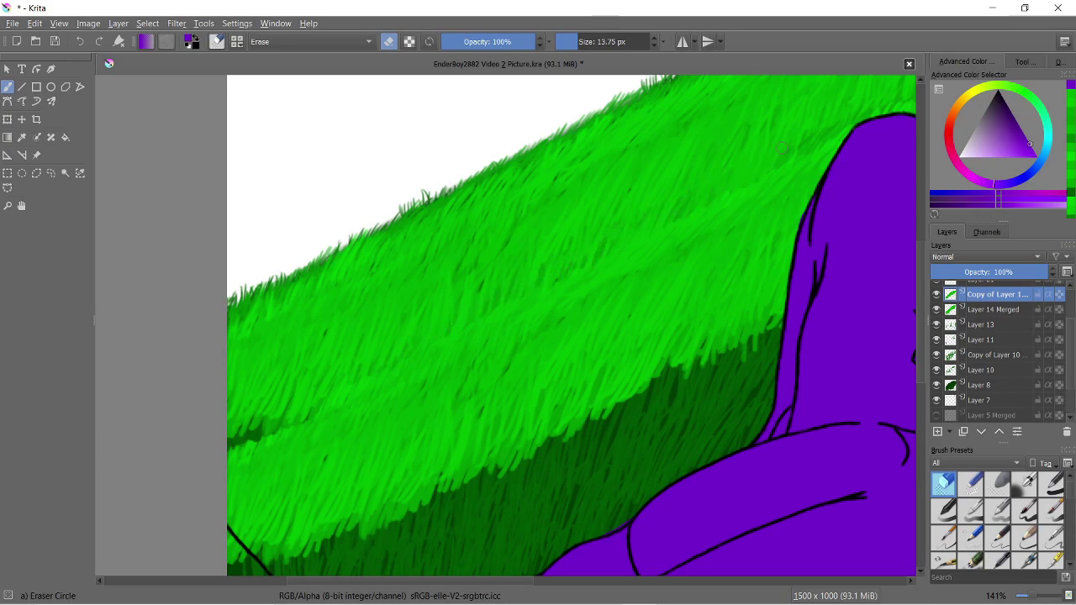
key("minus")
key("ctrl+t")
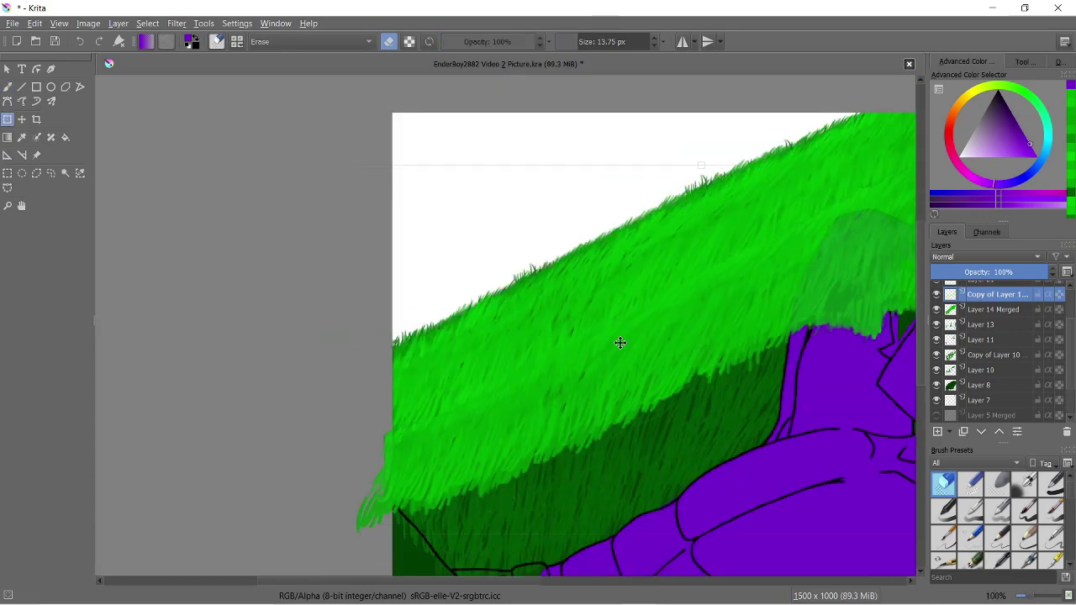
key("b")
Sample the grass green from the canvas, then choose a brighter green
scroll(700, 350, "down", 5)
scroll(588, 353, "up", 6)
scroll(505, 353, "down", 5)
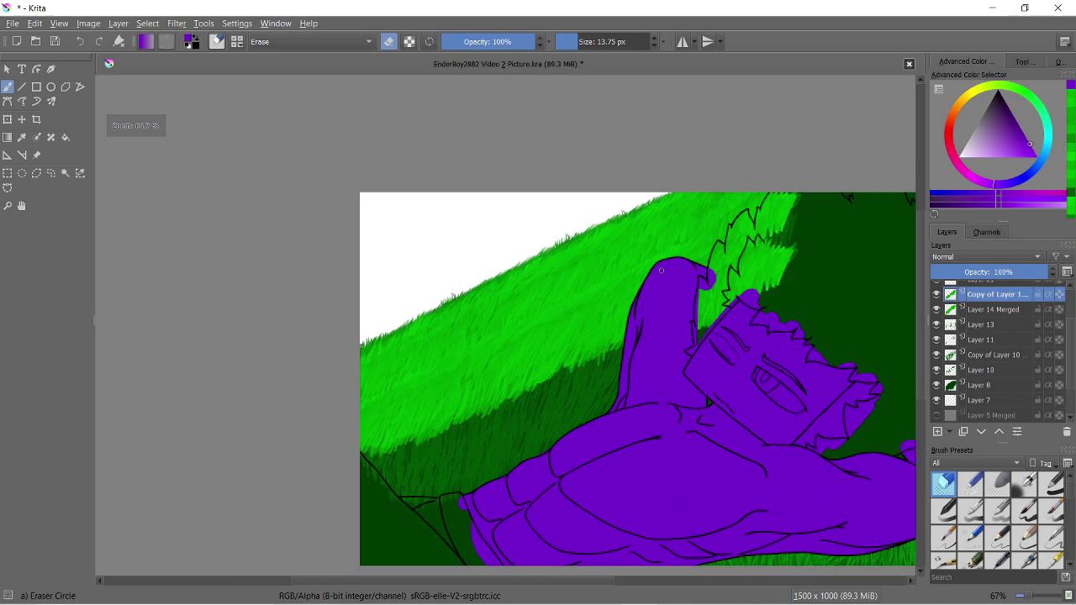
scroll(420, 352, "up", 6)
scroll(419, 352, "down", 1)
left_click(420, 353, "ctrl")
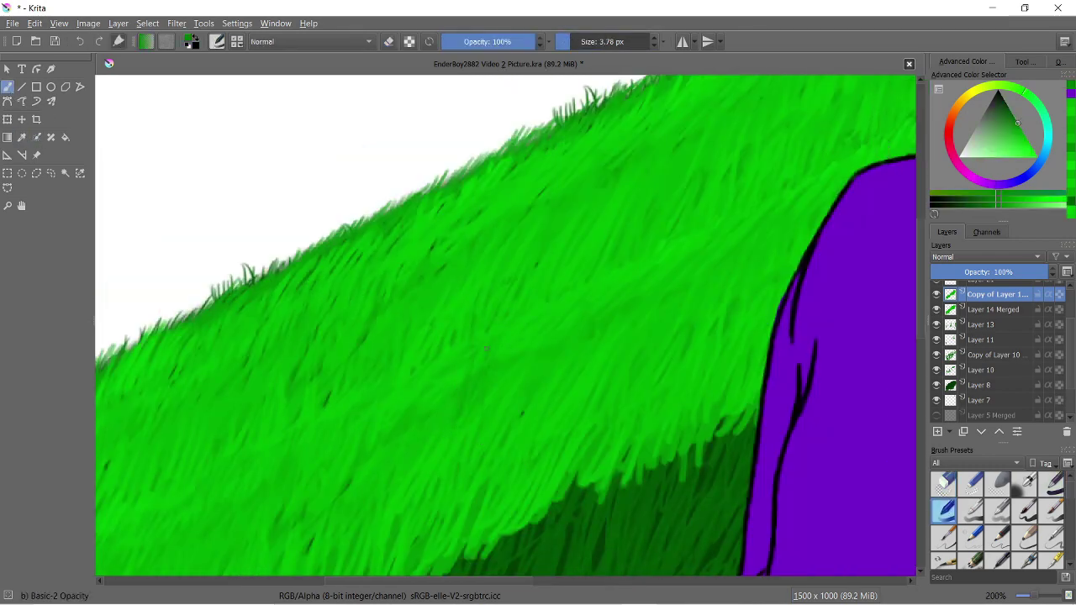
left_click(901, 122, "ctrl")
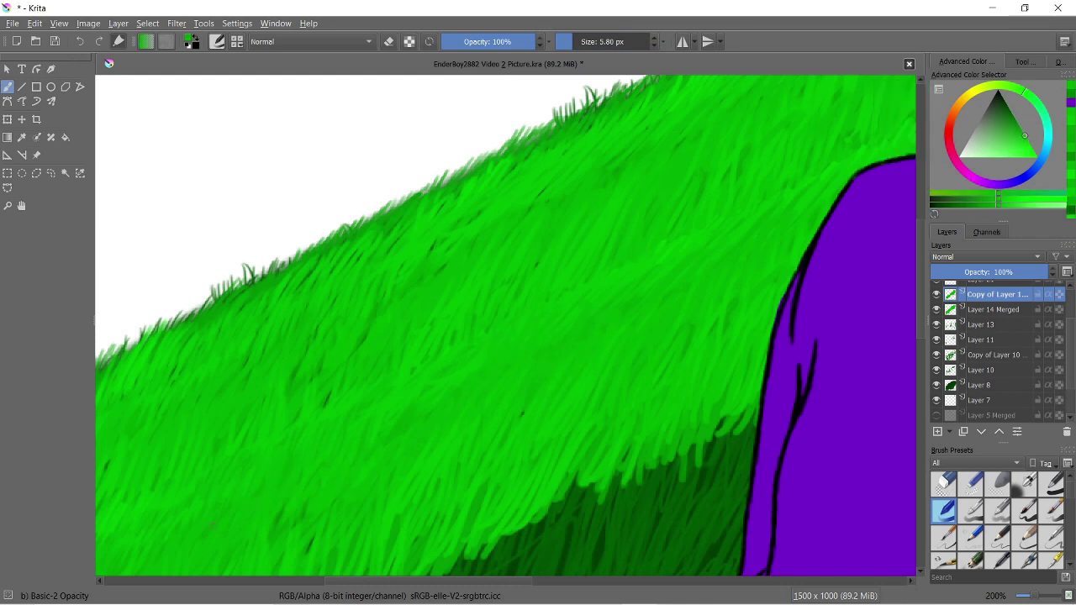
scroll(664, 212, "up", 1)
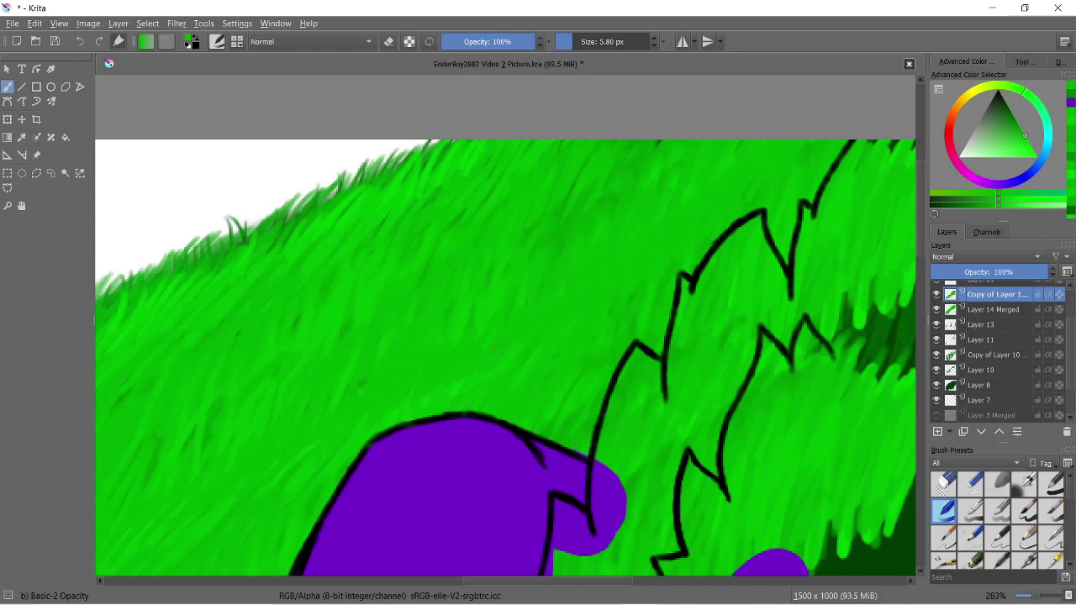
scroll(497, 347, "down", 1)
scroll(450, 353, "down", 2)
scroll(450, 342, "up", 2)
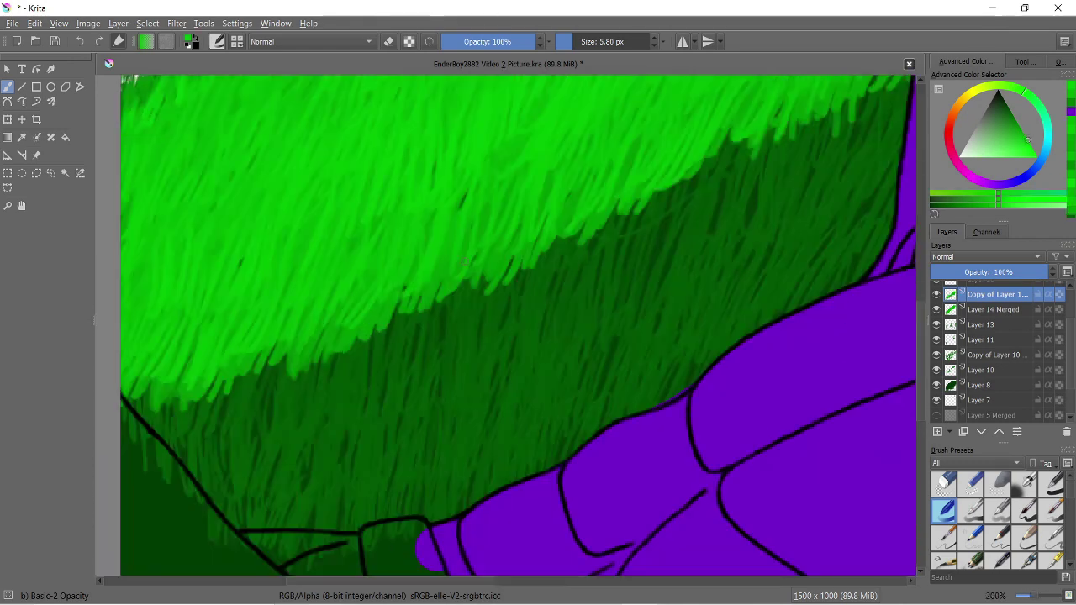
scroll(468, 190, "down", 1)
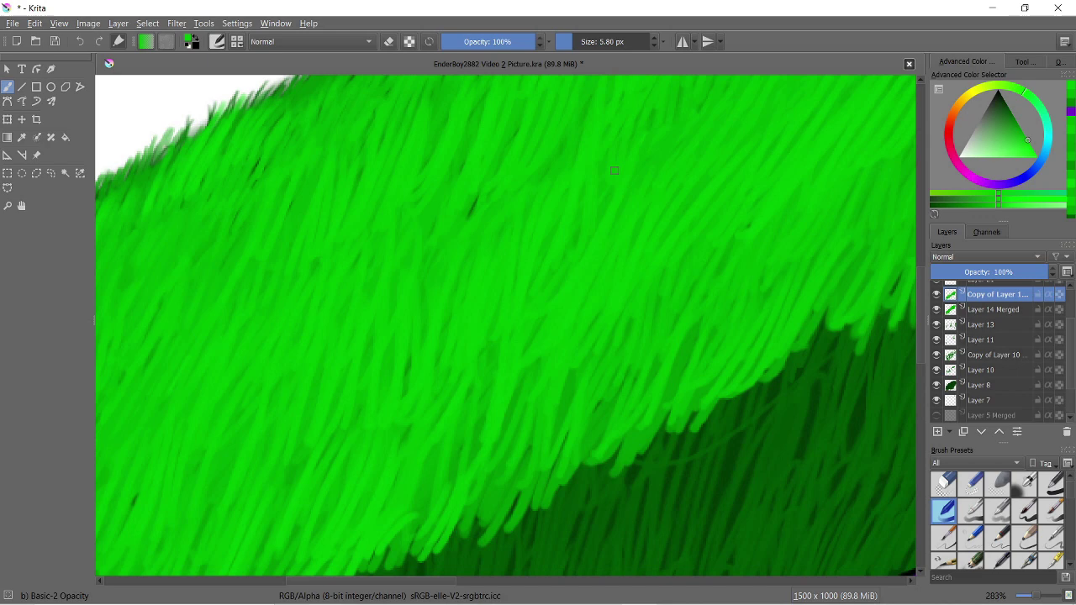
scroll(471, 327, "down", 3)
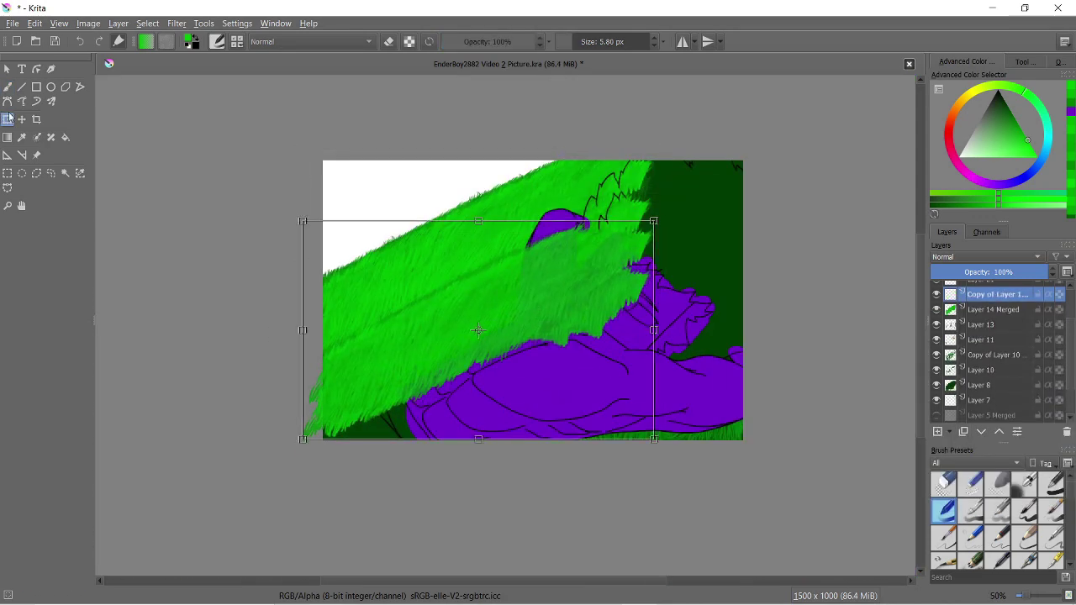
scroll(470, 327, "up", 4)
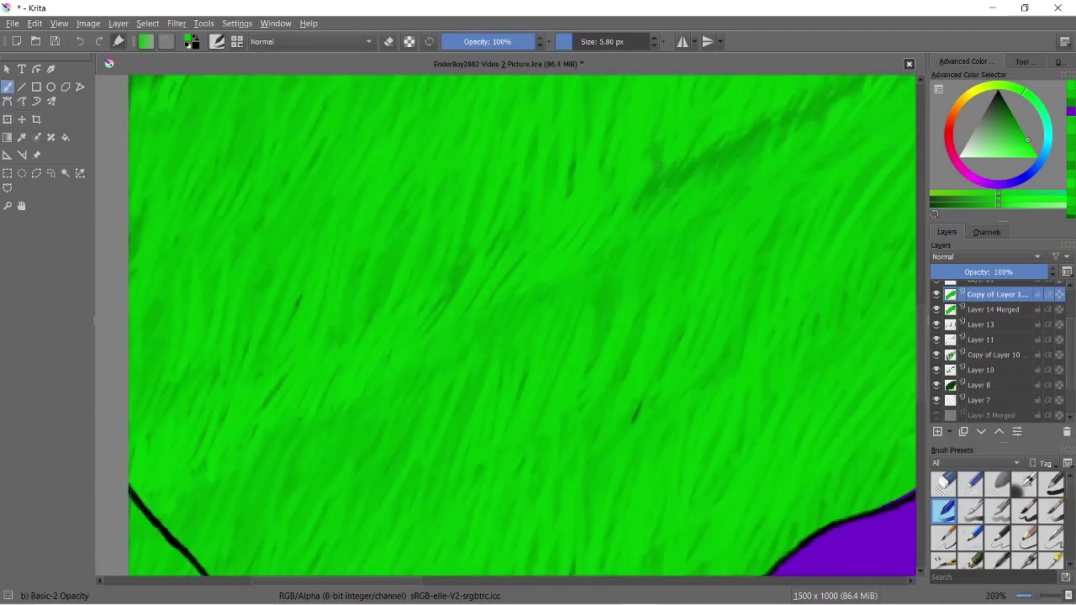
scroll(247, 345, "down", 2)
scroll(357, 273, "up", 2)
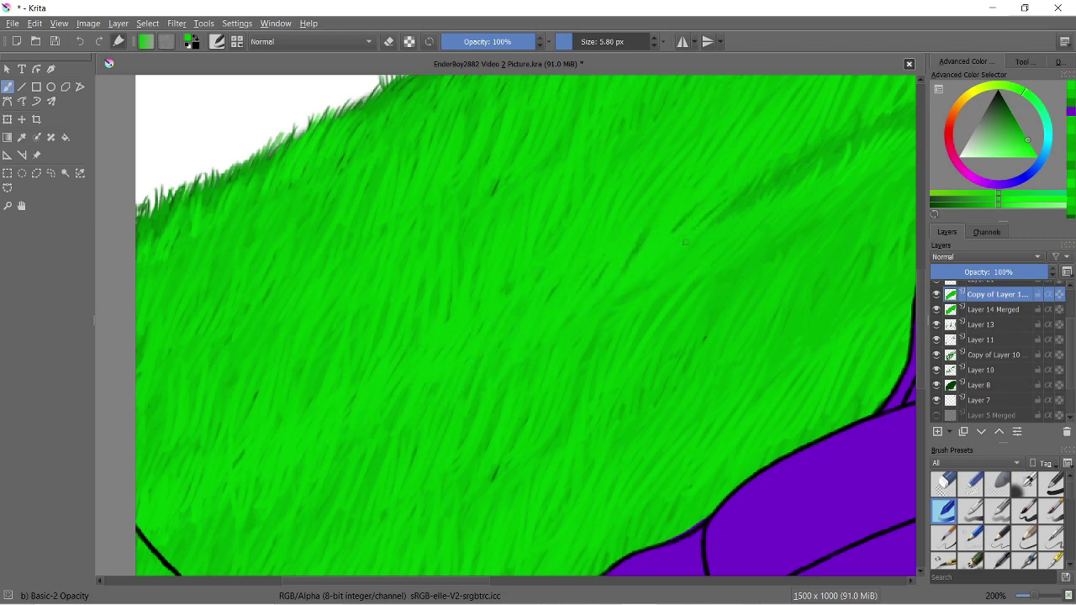
scroll(804, 227, "down", 2)
scroll(803, 226, "up", 2)
scroll(416, 256, "down", 4)
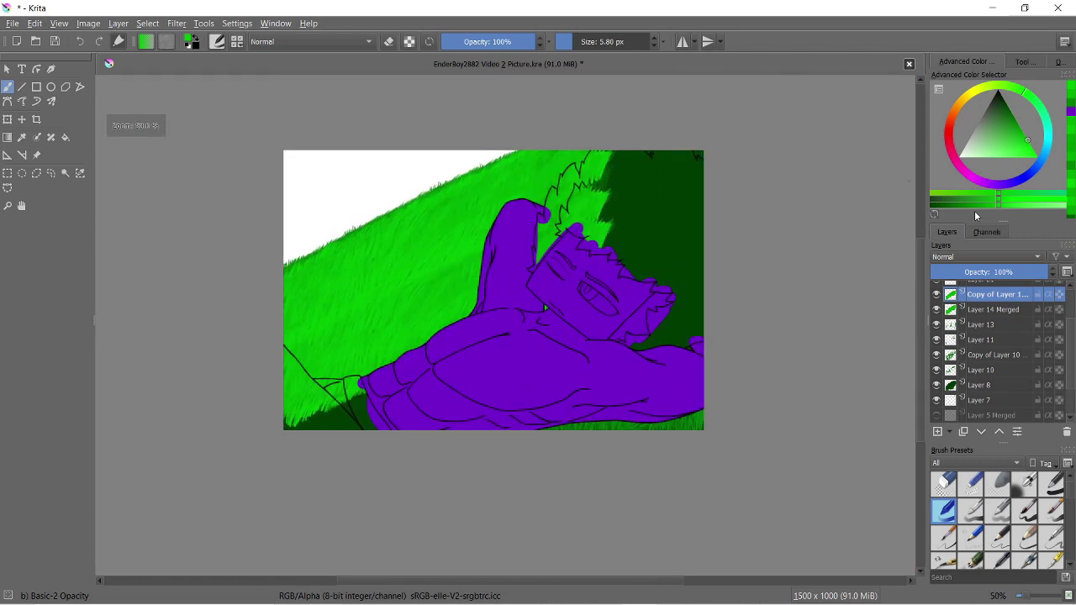
Move the bright grass layer up over the hillside
key("ctrl+e")
left_click(7, 119)
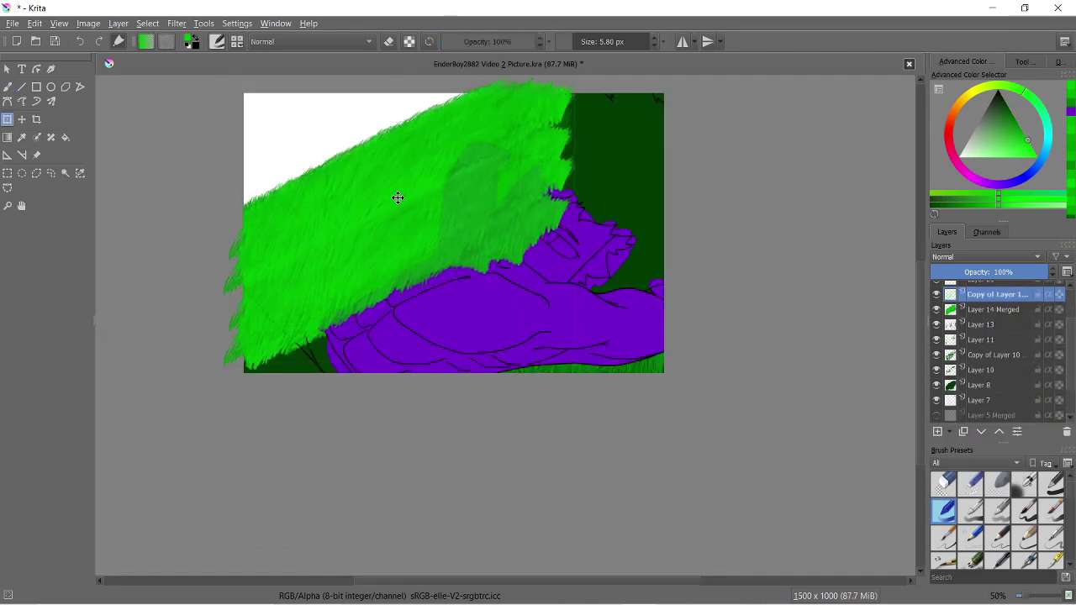
left_click_drag(398, 202, 385, 163)
scroll(348, 193, "up", 2)
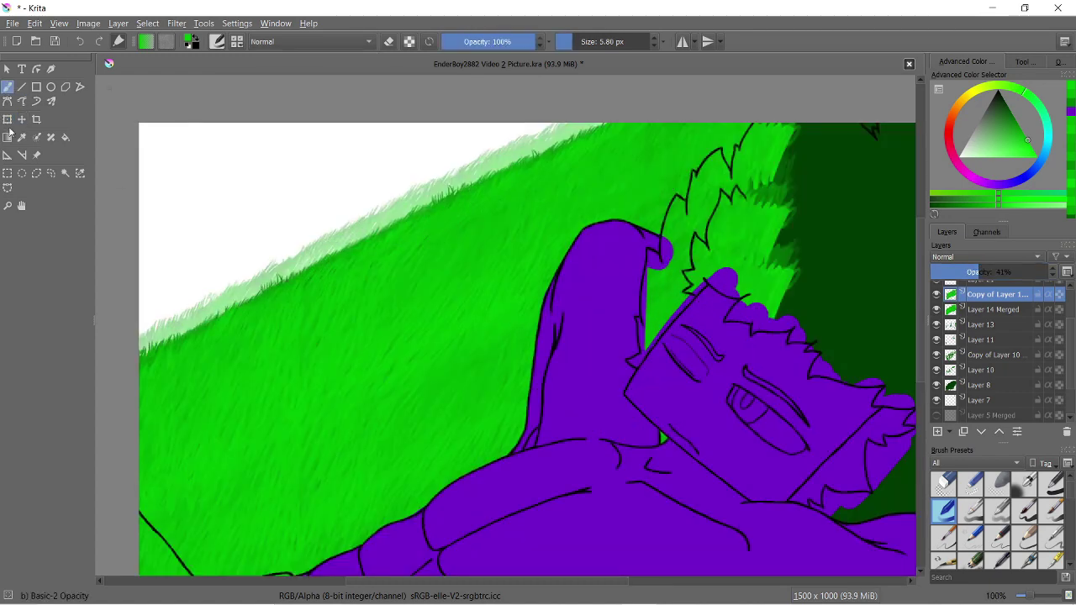
scroll(432, 413, "down", 2)
scroll(552, 311, "up", 2)
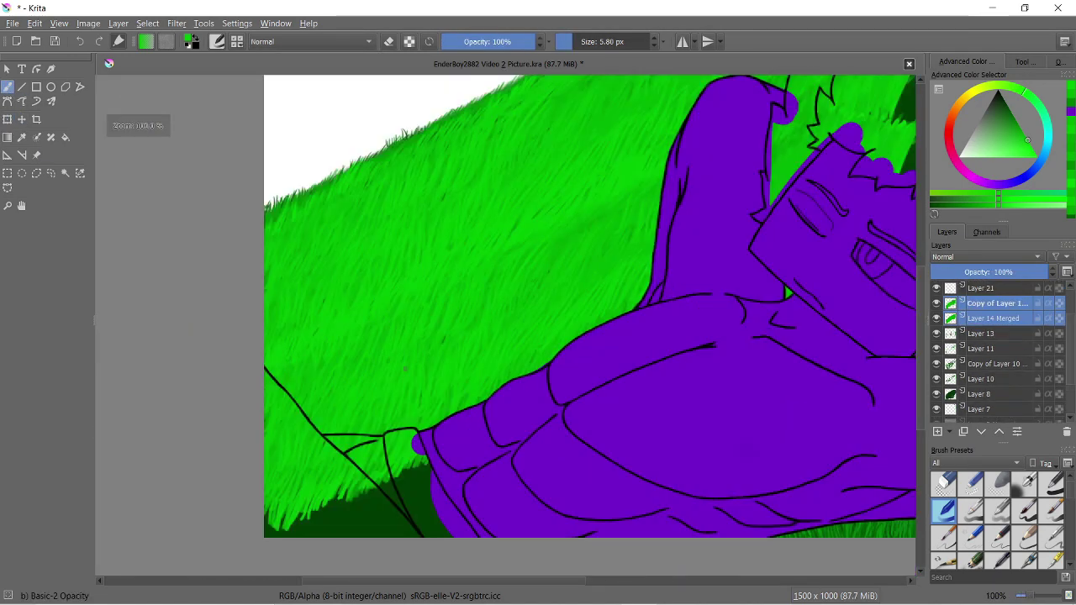
Paint a large flat bright-green fill over the lower hillside
left_click_drag(553, 213, 660, 155)
key("ctrl+z")
key("ctrl+z")
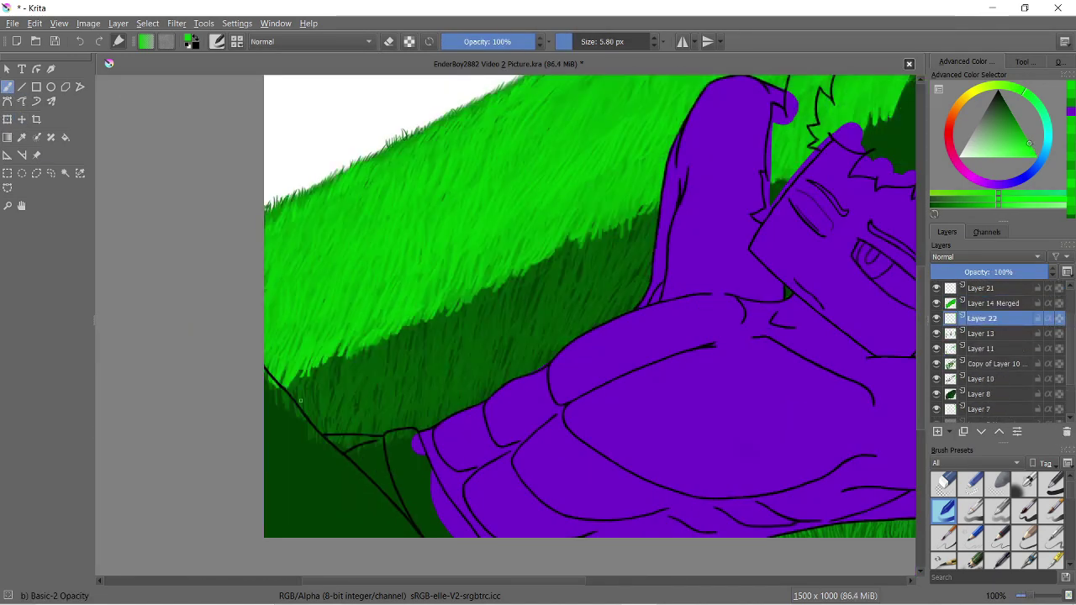
key("ctrl+z")
scroll(342, 344, "up", 1)
mouse_move(437, 378)
left_mouse_down()
mouse_move(672, 312)
mouse_move(396, 408)
mouse_move(387, 150)
left_mouse_up()
Shrink the brush and paint dark-green blade strokes across the grass on Layer 22
left_click(865, 288, "ctrl")
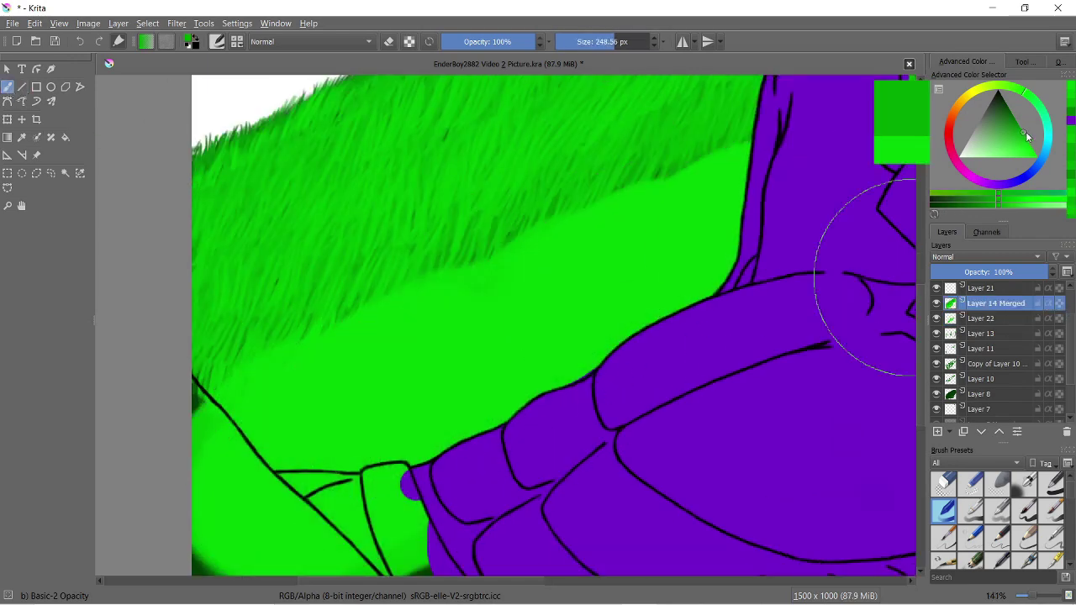
left_click_drag(864, 288, 237, 353)
mouse_move(237, 286)
left_mouse_down()
mouse_move(454, 227)
mouse_move(541, 176)
left_mouse_up()
scroll(777, 118, "up", 1)
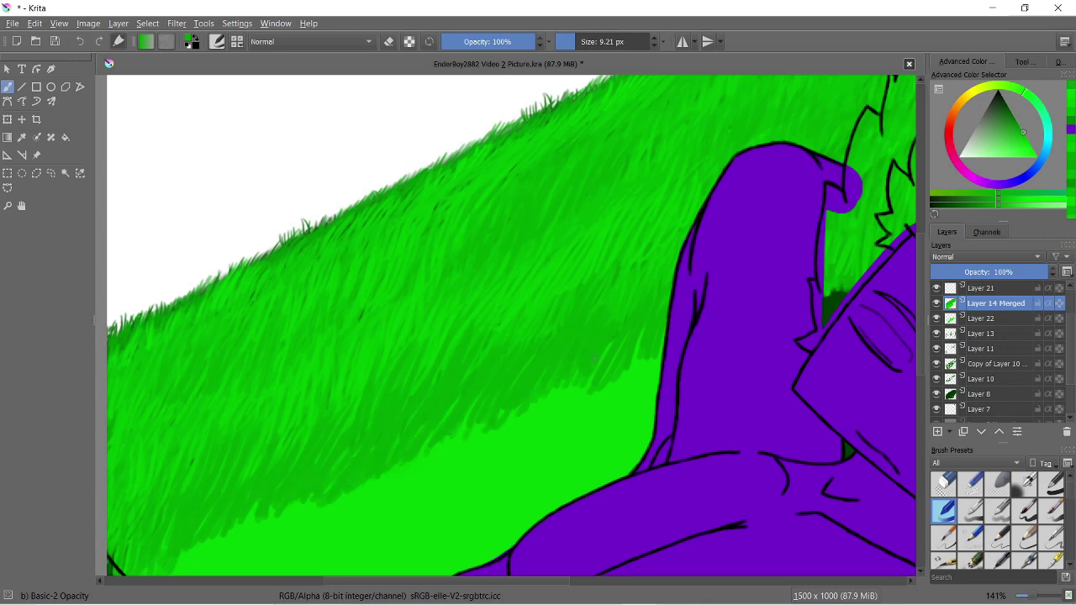
scroll(384, 355, "down", 4)
scroll(305, 327, "up", 4)
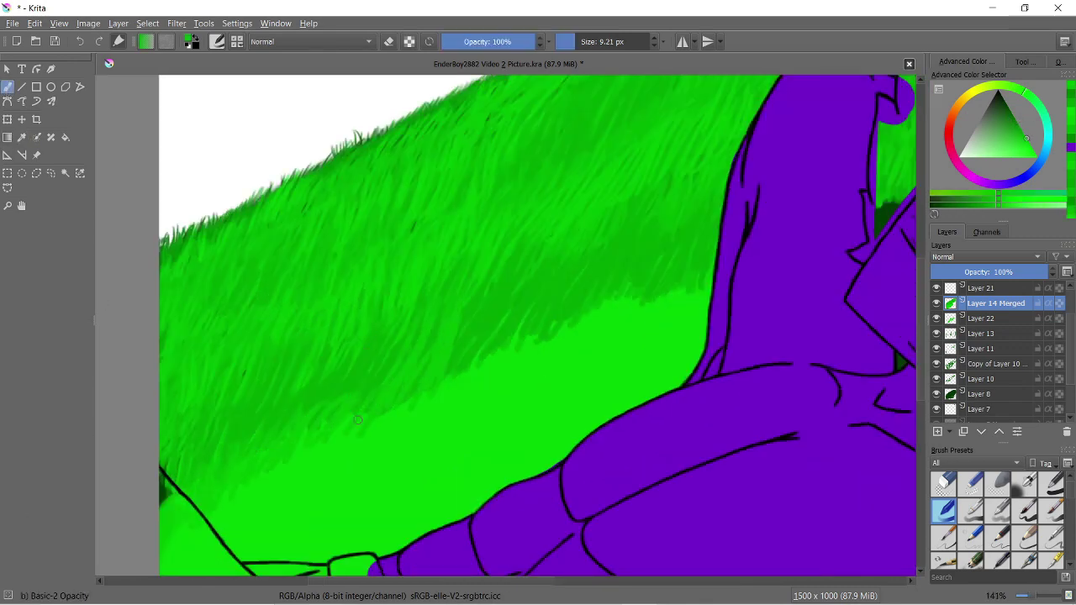
left_click(985, 319)
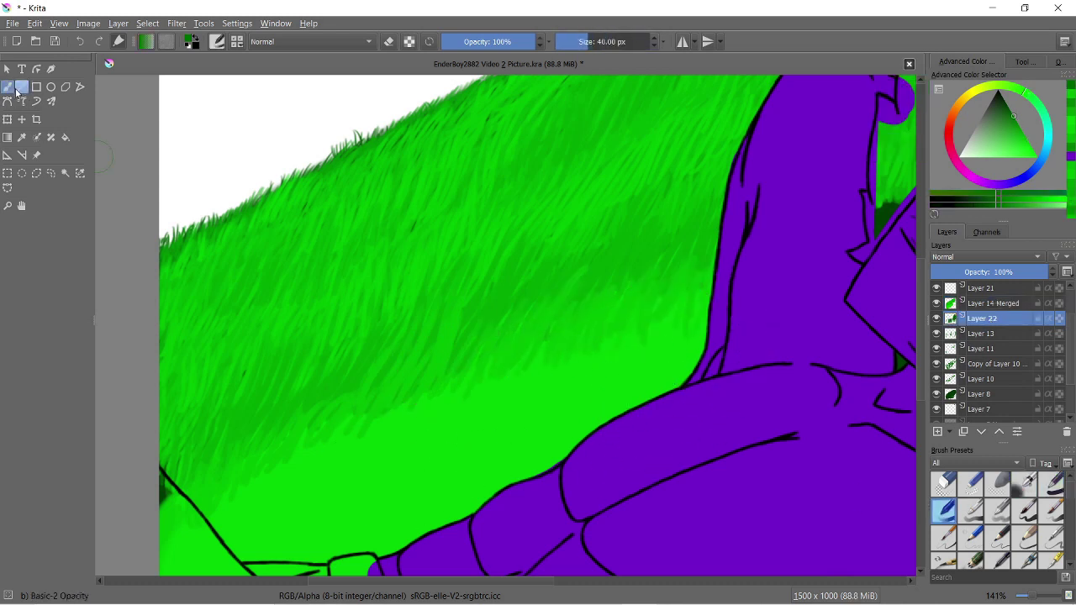
mouse_move(462, 458)
left_mouse_down()
mouse_move(399, 529)
mouse_move(626, 395)
left_mouse_up()
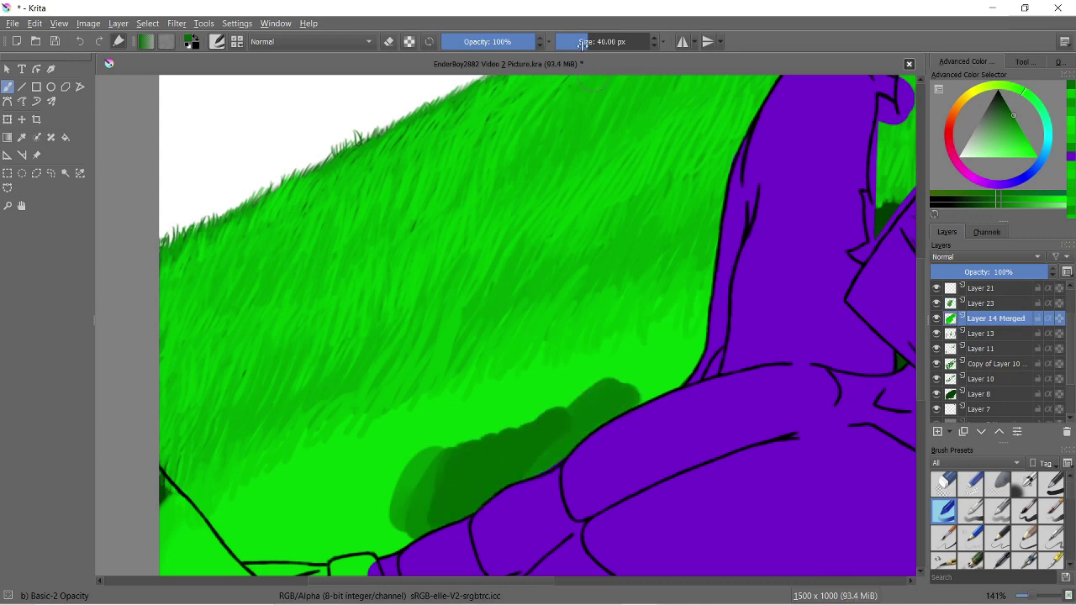
Pick a lighter green and paint grass strokes along the dark band's edge
scroll(588, 403, "down", 5)
right_click(586, 404)
left_click(587, 404)
scroll(577, 420, "up", 4)
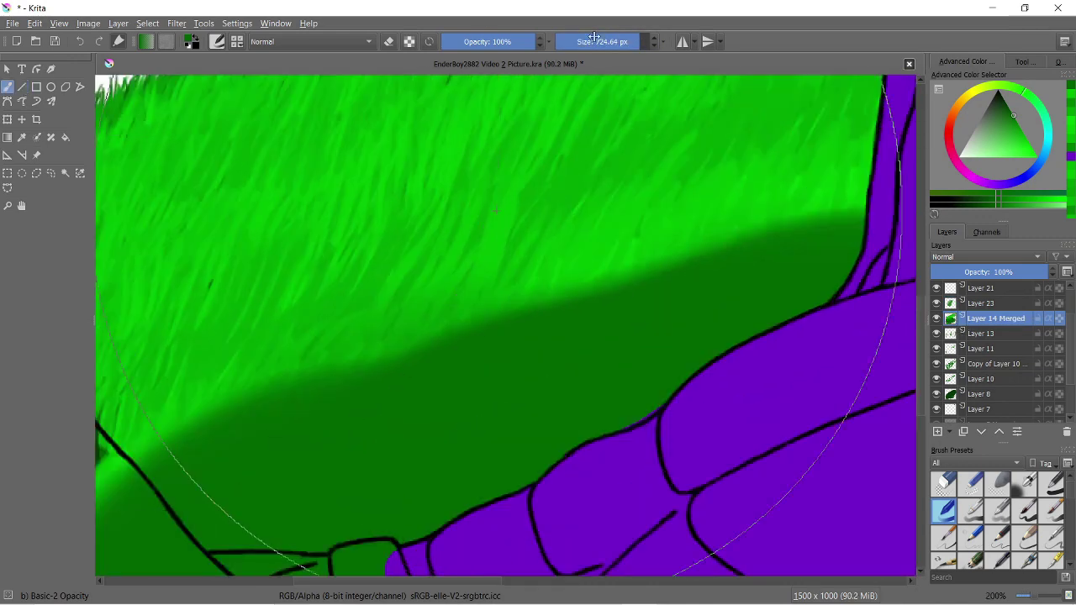
mouse_move(147, 430)
left_mouse_down()
mouse_move(505, 315)
mouse_move(681, 305)
mouse_move(501, 285)
left_mouse_up()
left_click_drag(630, 324, 580, 361)
Extend light-green grass strokes up along the dark band
scroll(588, 353, "down", 4)
scroll(252, 420, "up", 4)
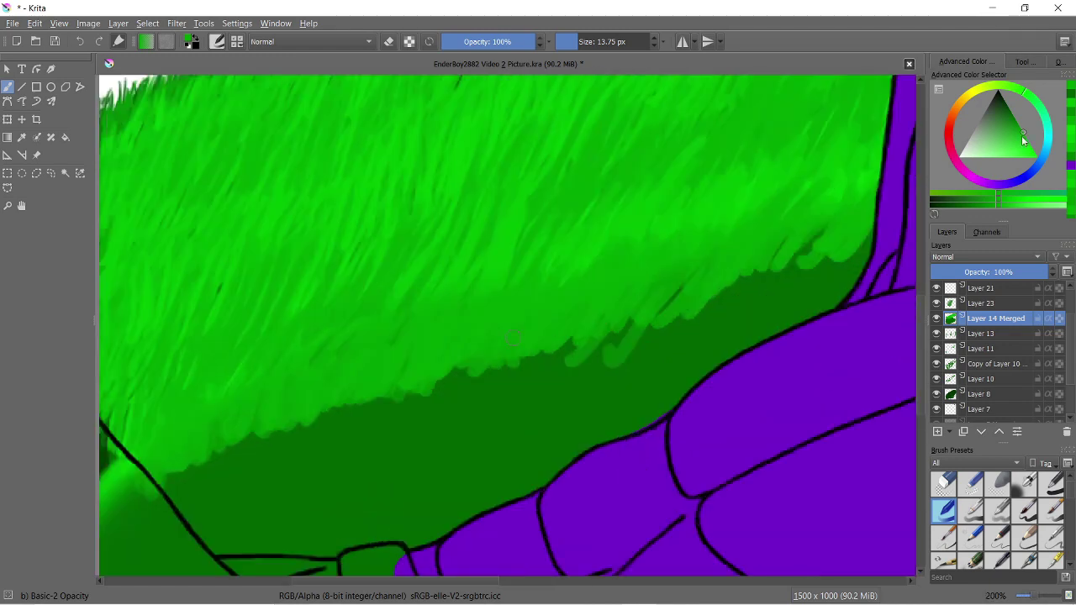
left_click_drag(185, 454, 156, 513)
left_click_drag(286, 403, 181, 492)
left_click_drag(353, 366, 332, 454)
left_click_drag(421, 345, 395, 445)
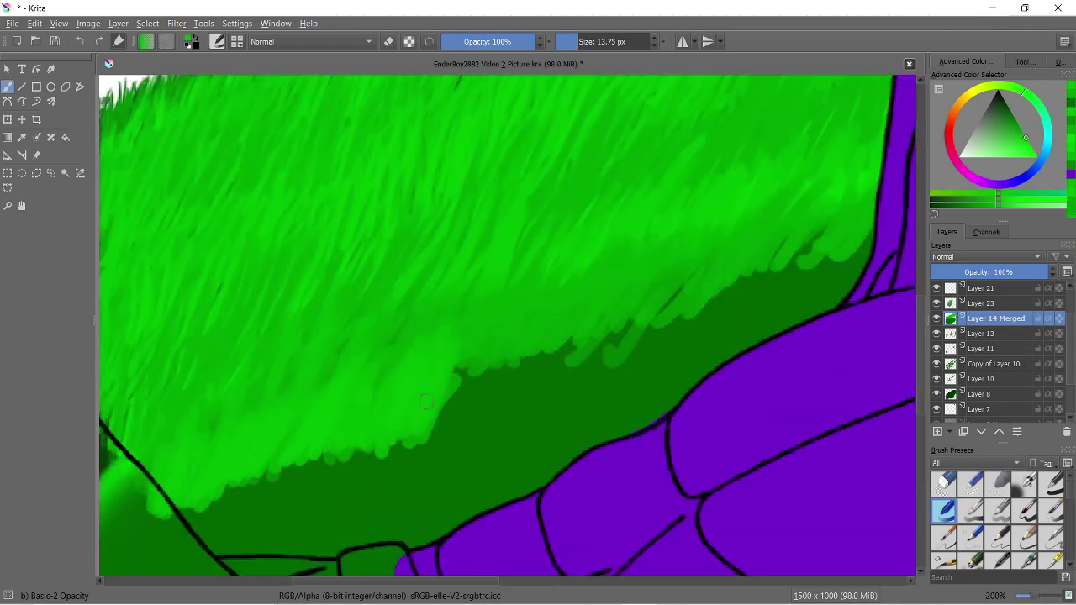
left_click_drag(529, 319, 471, 403)
left_click_drag(630, 268, 580, 370)
left_click_drag(554, 286, 529, 325)
Continue light-green strokes toward the figure's arm, lower-left and middle boundary
left_click_drag(487, 369, 458, 428)
left_click_drag(597, 349, 563, 387)
left_click_drag(739, 252, 605, 370)
left_click_drag(827, 217, 698, 328)
left_click_drag(869, 206, 790, 286)
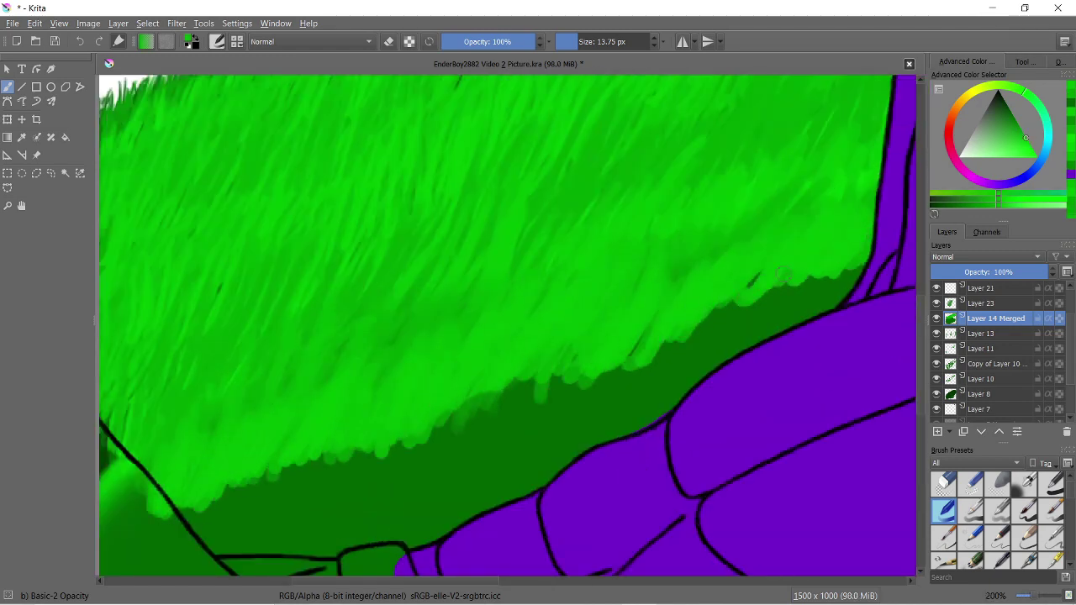
left_click_drag(357, 437, 324, 498)
left_click_drag(269, 458, 227, 529)
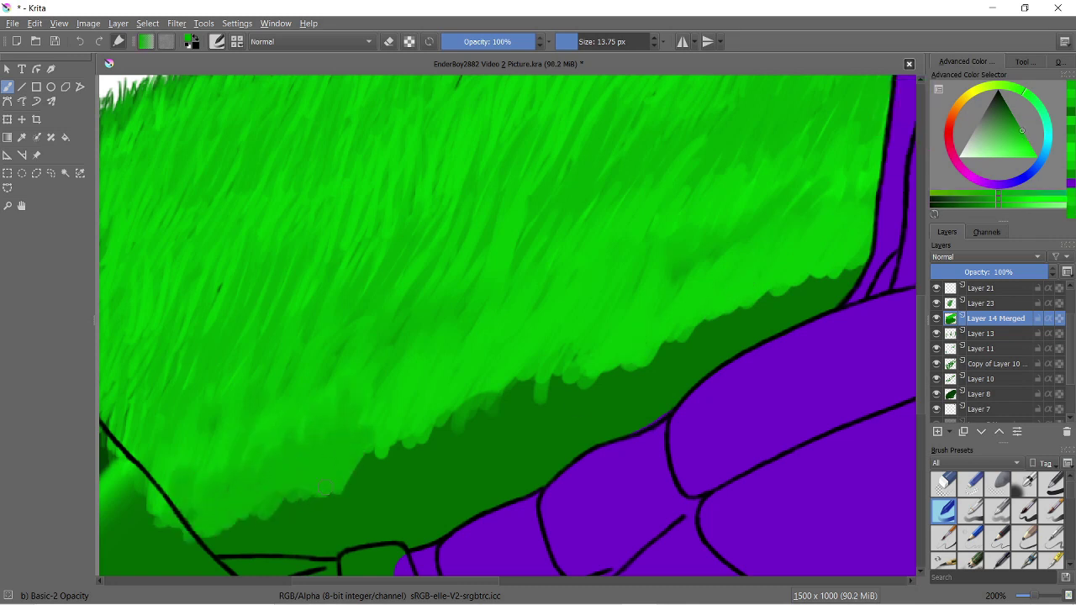
left_click_drag(458, 357, 404, 433)
left_click_drag(580, 310, 505, 395)
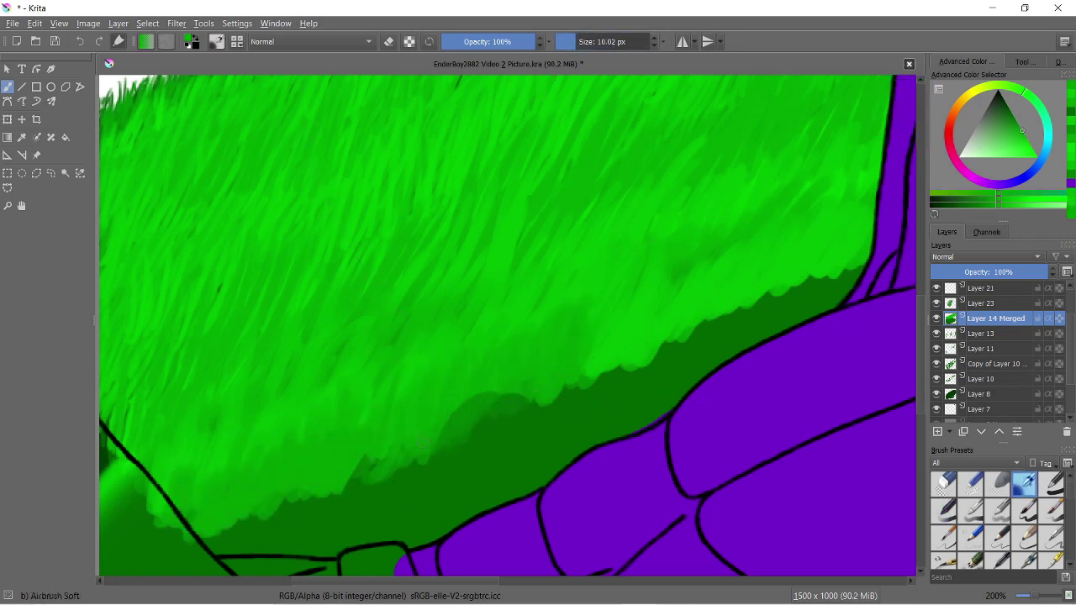
left_click_drag(651, 286, 593, 383)
left_click_drag(857, 193, 761, 315)
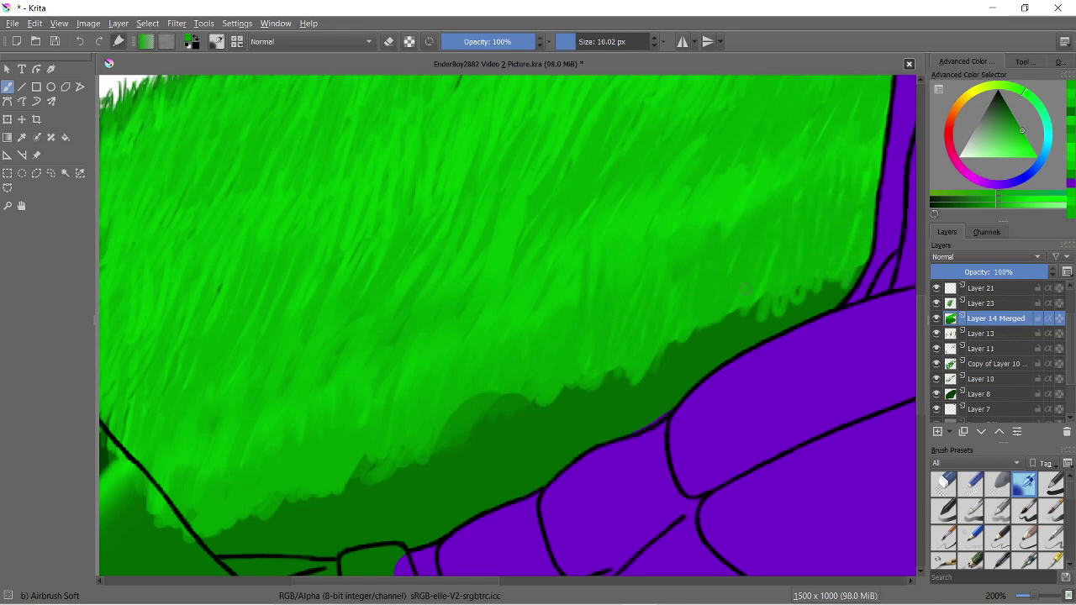
Paint light-green grass strokes along the left part of the boundary
left_click_drag(345, 380, 269, 370)
left_click_drag(173, 467, 118, 551)
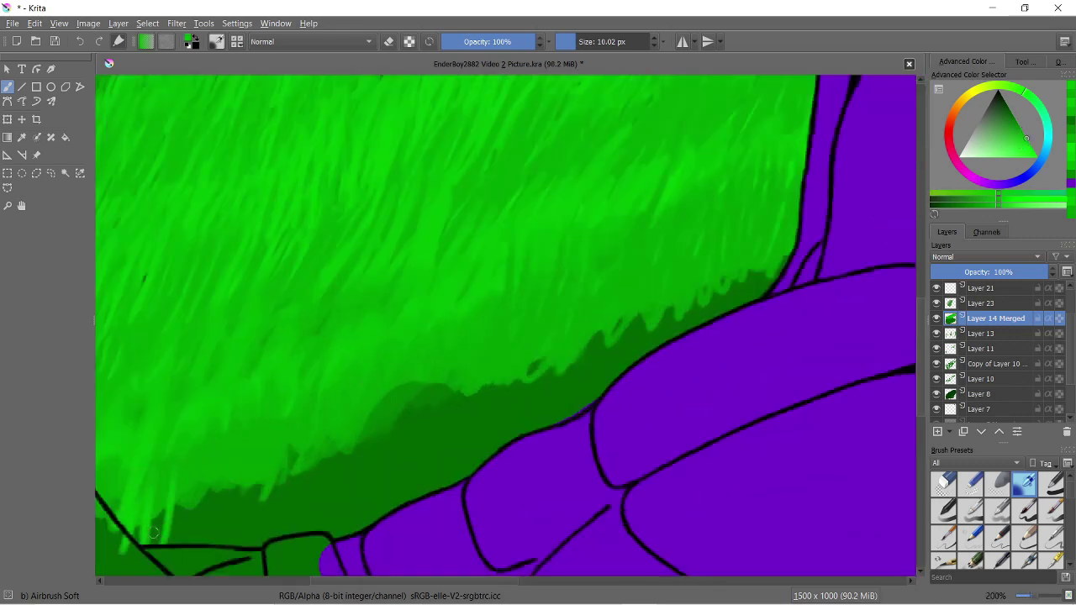
left_click_drag(231, 420, 168, 533)
left_click_drag(290, 395, 223, 508)
left_click_drag(345, 382, 290, 483)
left_click_drag(416, 336, 374, 453)
Delete Layer 23 and paint light-green hair strokes over the dark band at 200% zoom
left_click(1066, 431)
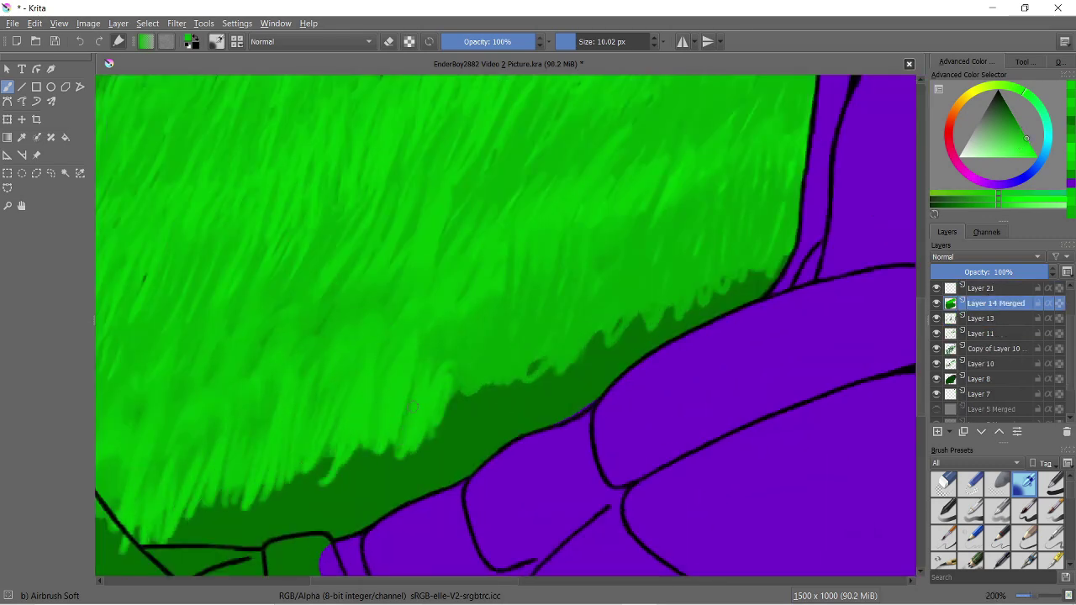
left_click_drag(592, 296, 525, 404)
left_click_drag(647, 290, 588, 368)
left_click_drag(718, 265, 630, 354)
left_click_drag(740, 227, 715, 315)
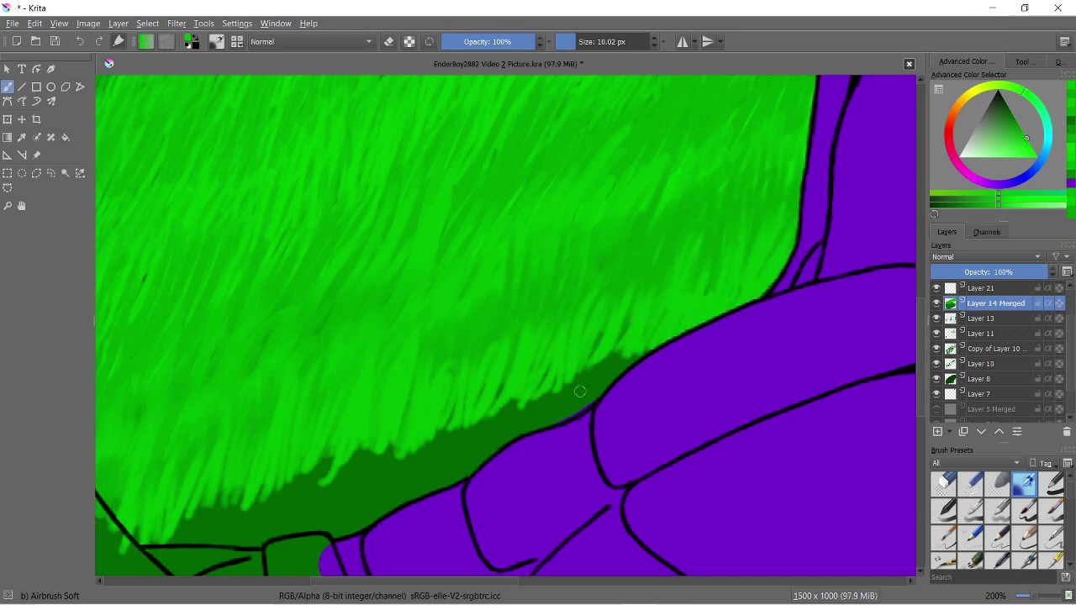
scroll(489, 366, "down", 5)
scroll(619, 417, "up", 6)
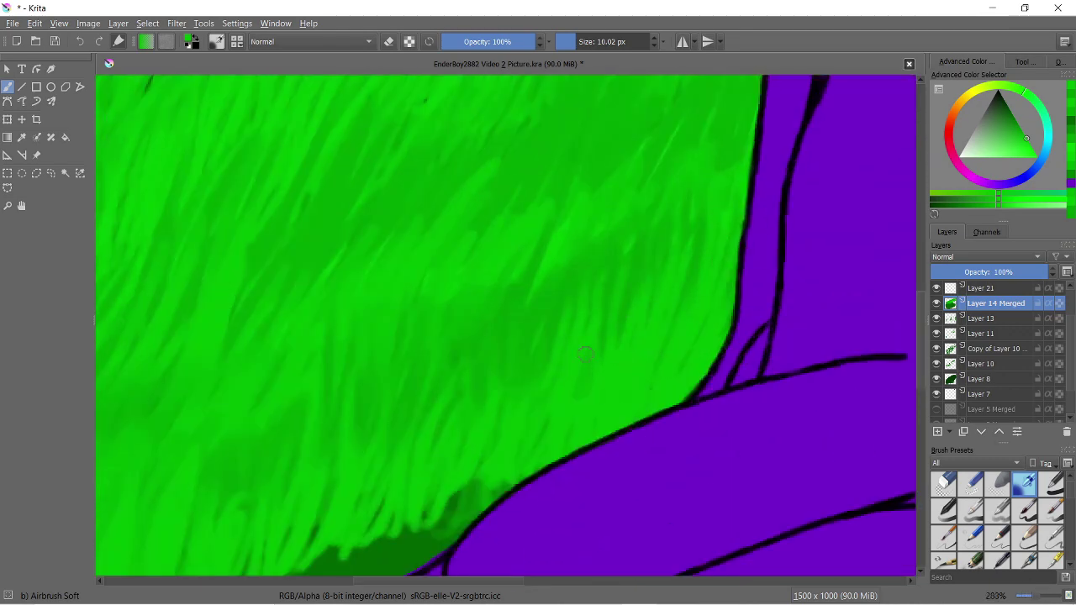
key("minus")
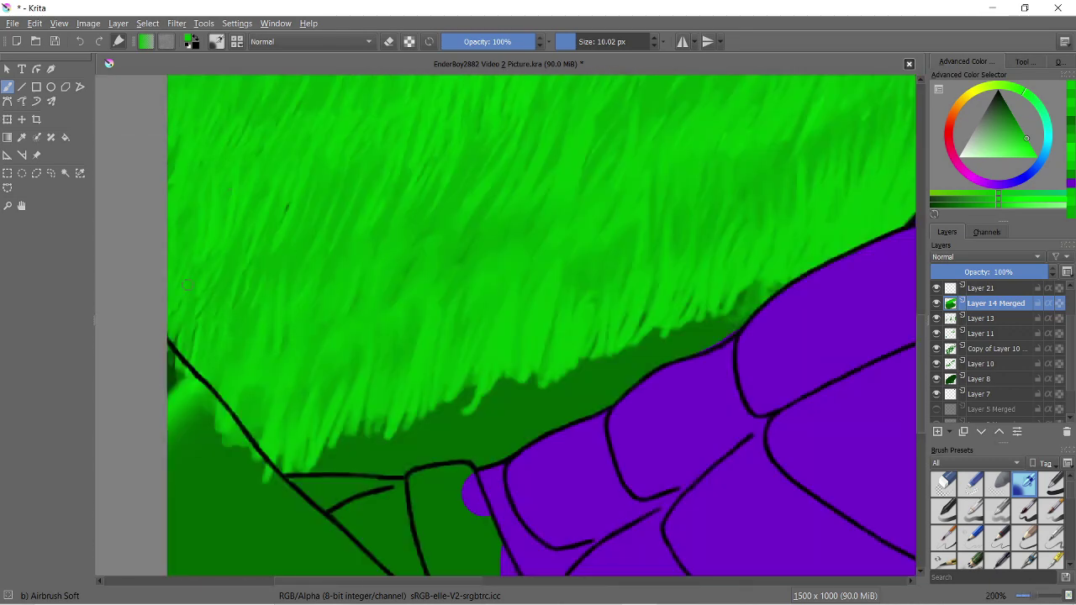
Cover more of the dark band near the hip with a larger light-green brush
left_click_drag(290, 471, 331, 408)
left_click_drag(361, 471, 416, 364)
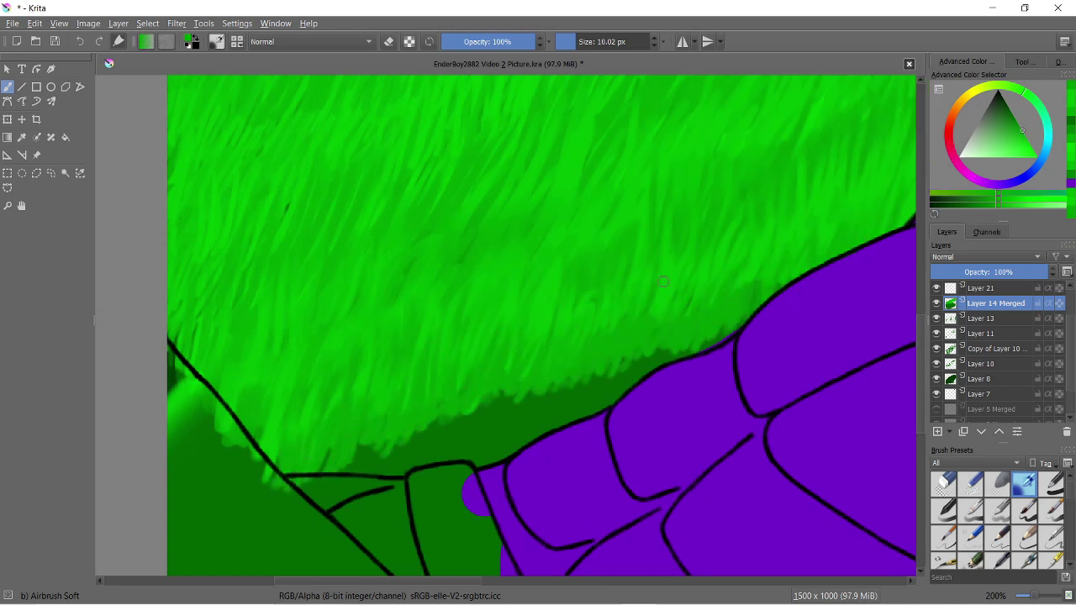
left_click_drag(320, 479, 361, 425)
left_click_drag(370, 483, 404, 416)
left_click(594, 41)
left_click_drag(378, 504, 538, 404)
left_click_drag(529, 433, 739, 332)
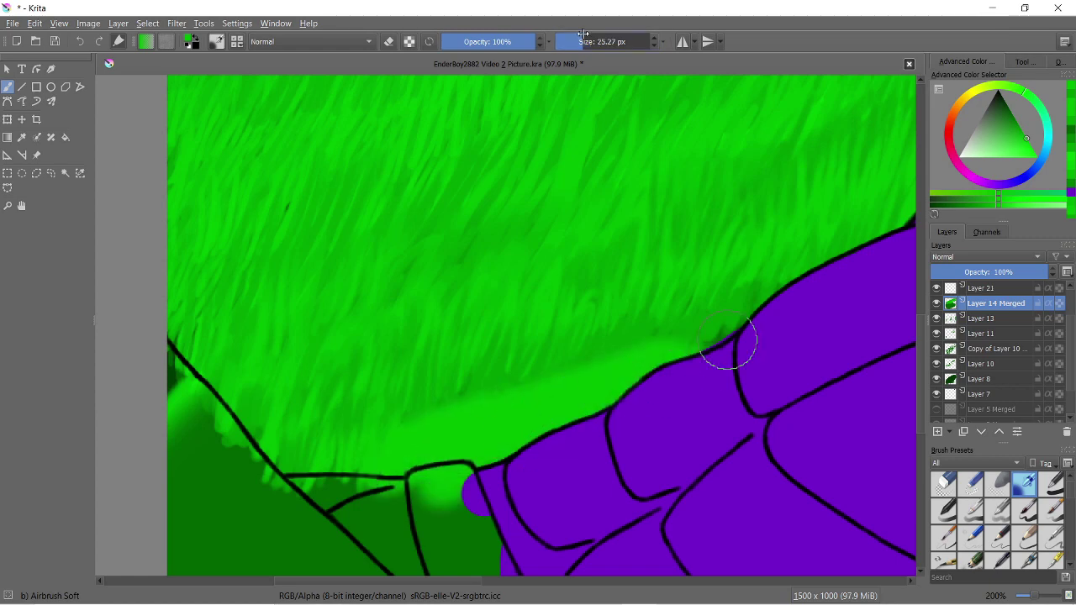
Add a darker green stroke near the hip, then more light-green hair strokes
left_click(1019, 128)
left_click_drag(386, 464, 420, 427)
scroll(439, 461, "down", 4)
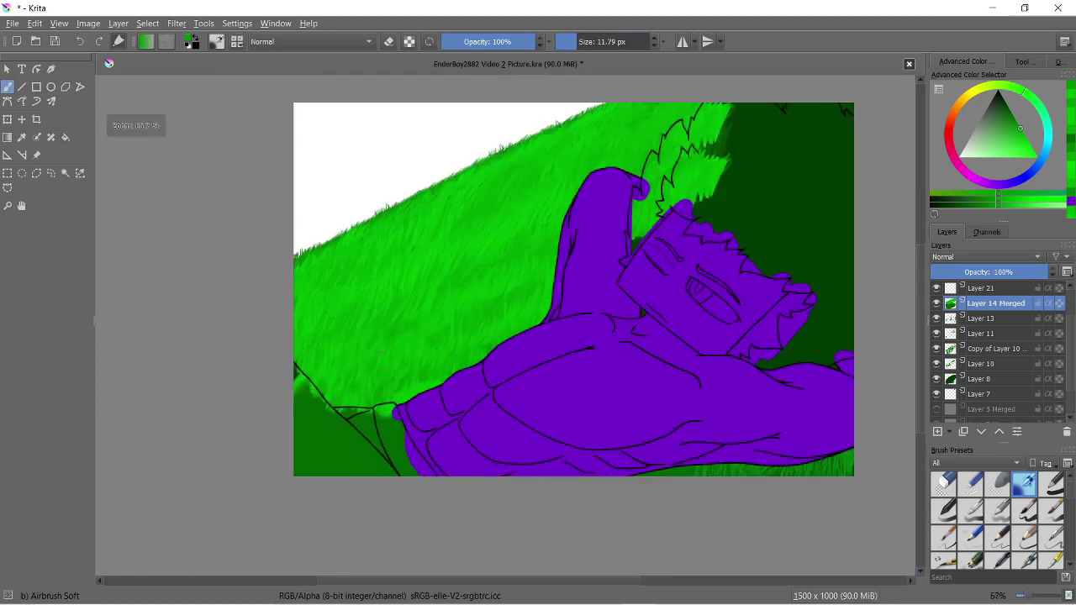
scroll(353, 272, "up", 4)
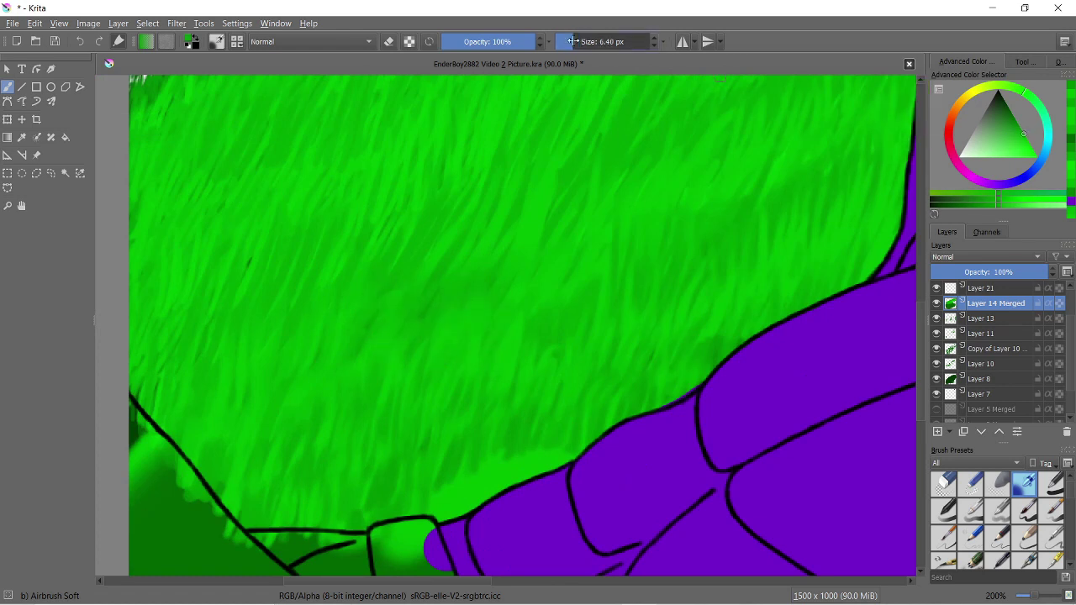
left_click(513, 445, "ctrl")
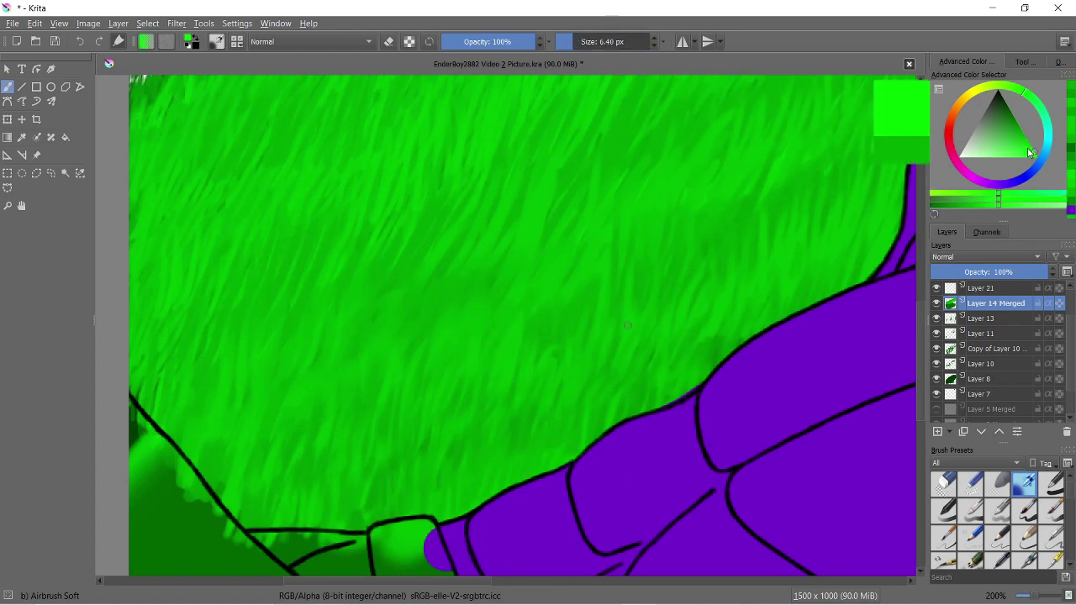
left_click_drag(550, 476, 536, 425)
left_click_drag(466, 508, 513, 427)
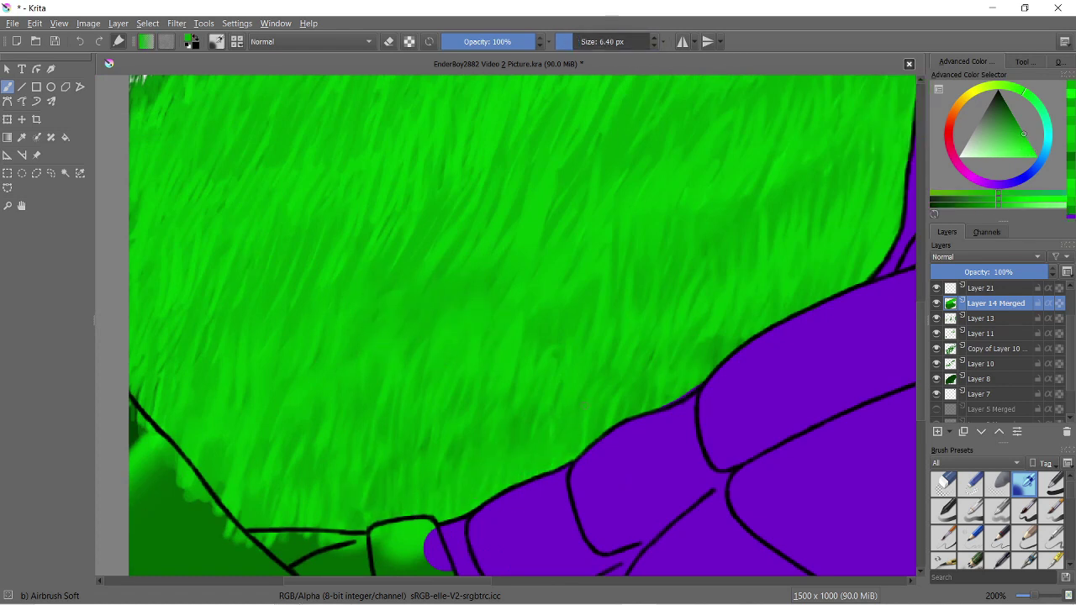
Add an empty Layer 24, pick a brighter green, and select Layer 14 Merged
key("Insert")
left_click(292, 475, "ctrl")
scroll(734, 320, "down", 2)
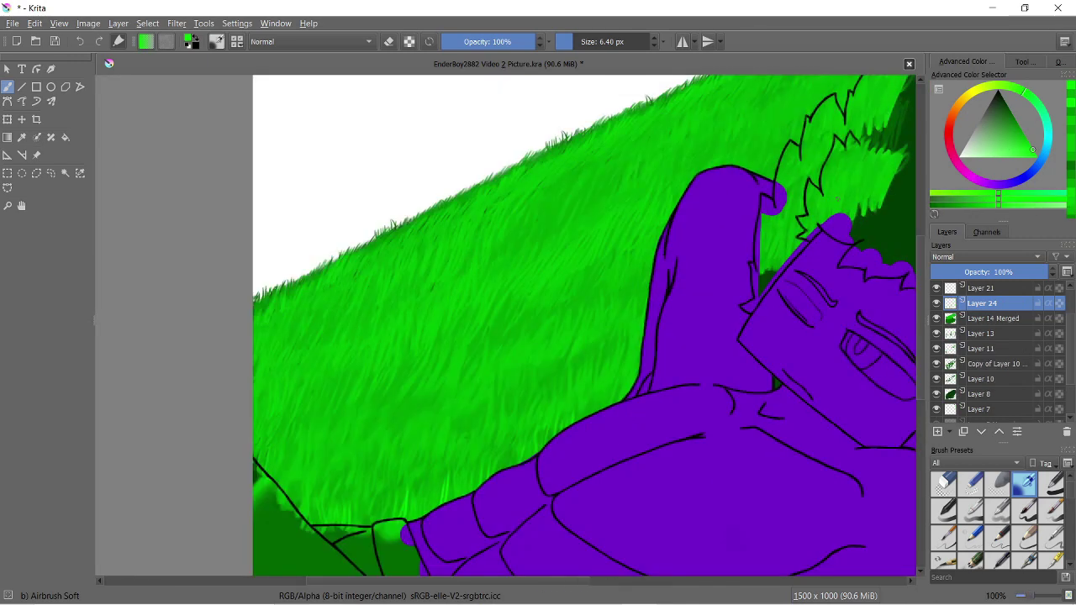
scroll(733, 321, "down", 1)
left_click(992, 318)
Duplicate the grass layers down to Layer 10 and merge the copies into one
left_click(979, 378, "shift")
right_click(979, 379)
left_click(944, 488)
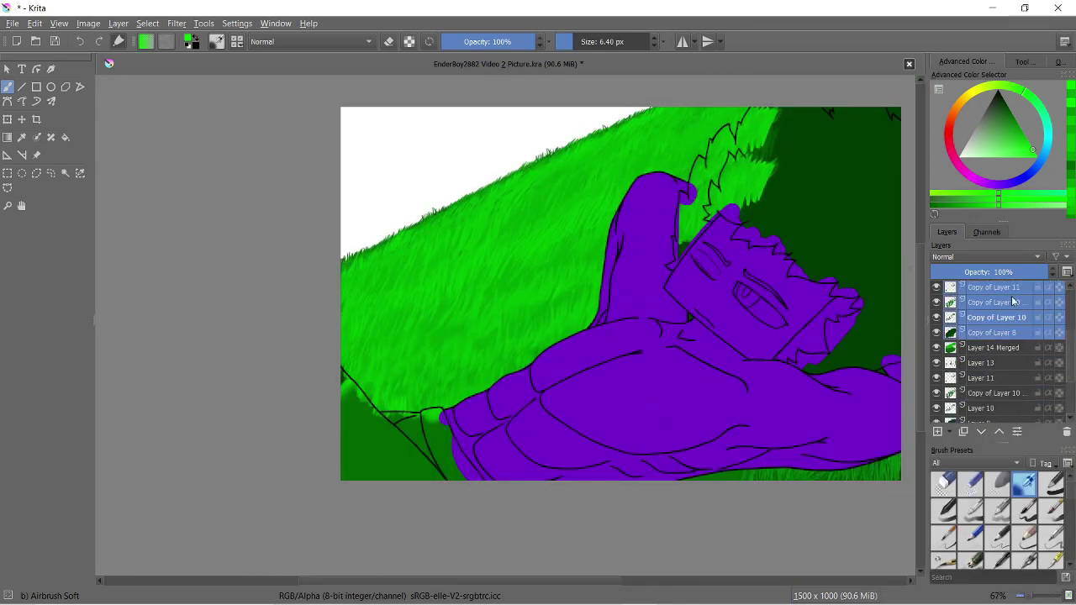
key("ctrl+e")
Apply a Gaussian Blur to the merged grass copy
left_click(176, 23)
left_click(210, 56)
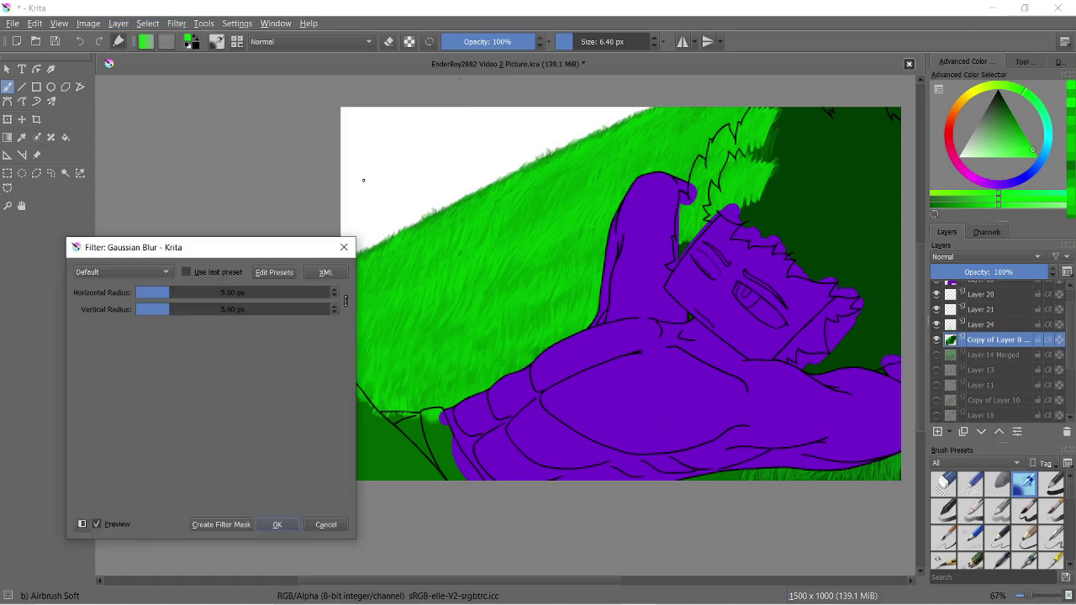
left_click(281, 524)
scroll(426, 361, "up", 5)
Add Layer 25 and make several repositioned copies of its grass patch
key("Insert")
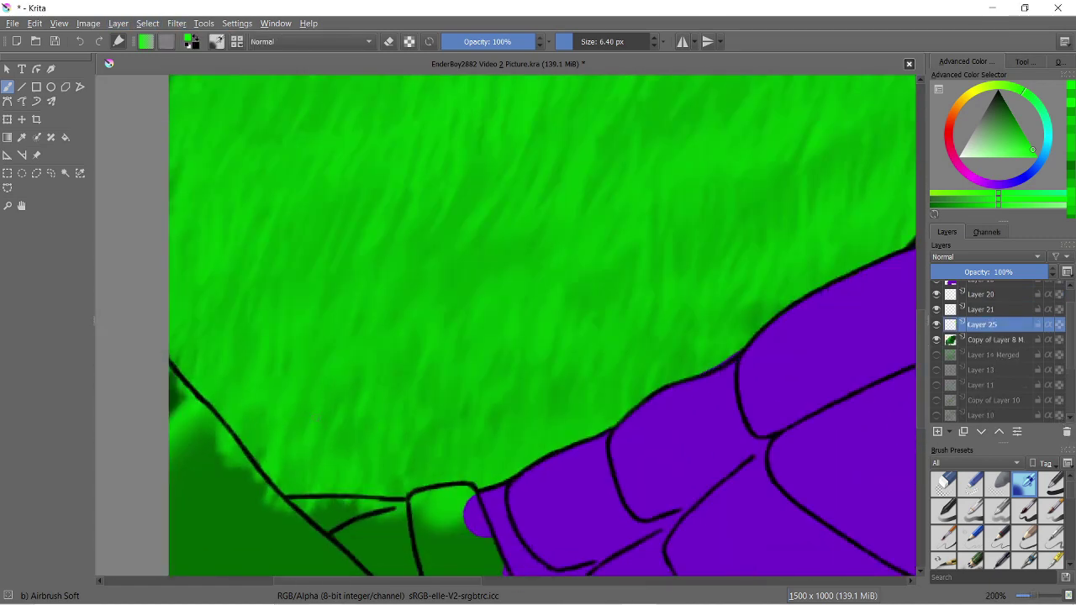
scroll(243, 412, "down", 1)
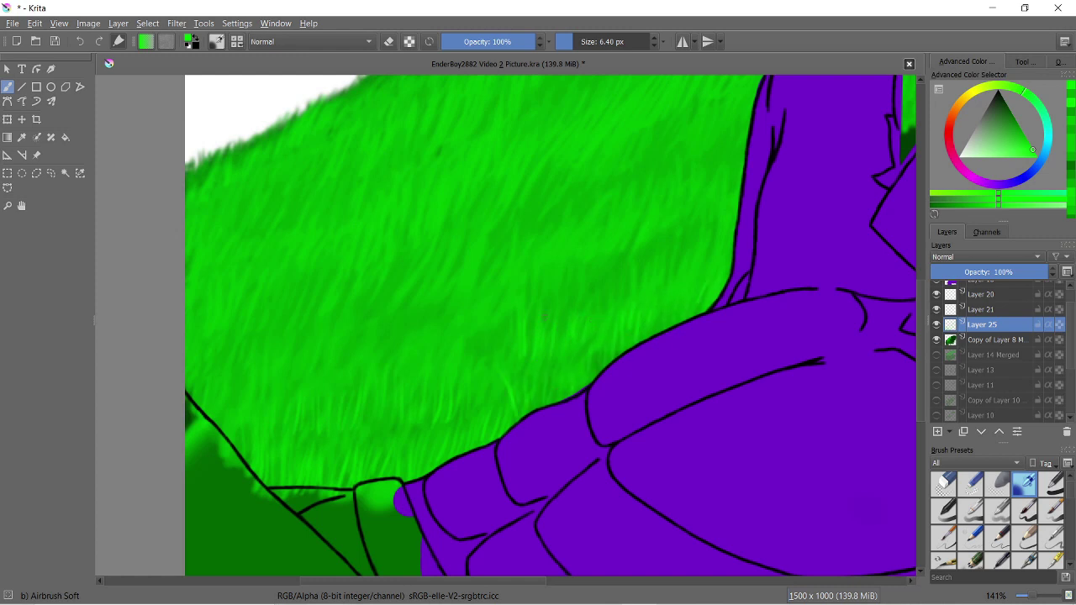
scroll(545, 316, "down", 2)
key("ctrl+j")
key("ctrl+t")
key("ctrl+j")
mouse_move(578, 219)
left_mouse_down()
mouse_move(408, 263)
mouse_move(515, 334)
left_mouse_up()
key("ctrl+j")
Merge the copies into Layer 25 Merged, paint flat bright green, and set opacity to 43%
left_click(991, 385, "shift")
right_click(996, 324)
left_click(948, 448)
left_click(1052, 483)
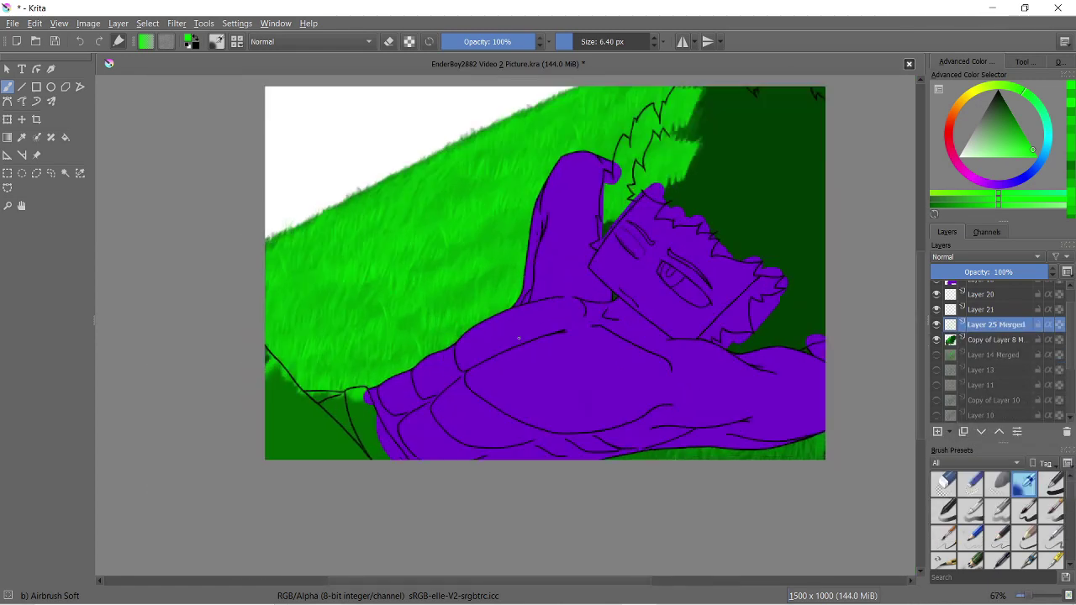
left_click_drag(589, 41, 626, 42)
mouse_move(336, 378)
left_mouse_down()
mouse_move(752, 312)
mouse_move(456, 252)
mouse_move(624, 157)
mouse_move(928, 281)
left_mouse_up()
left_click_drag(1048, 272, 1027, 271)
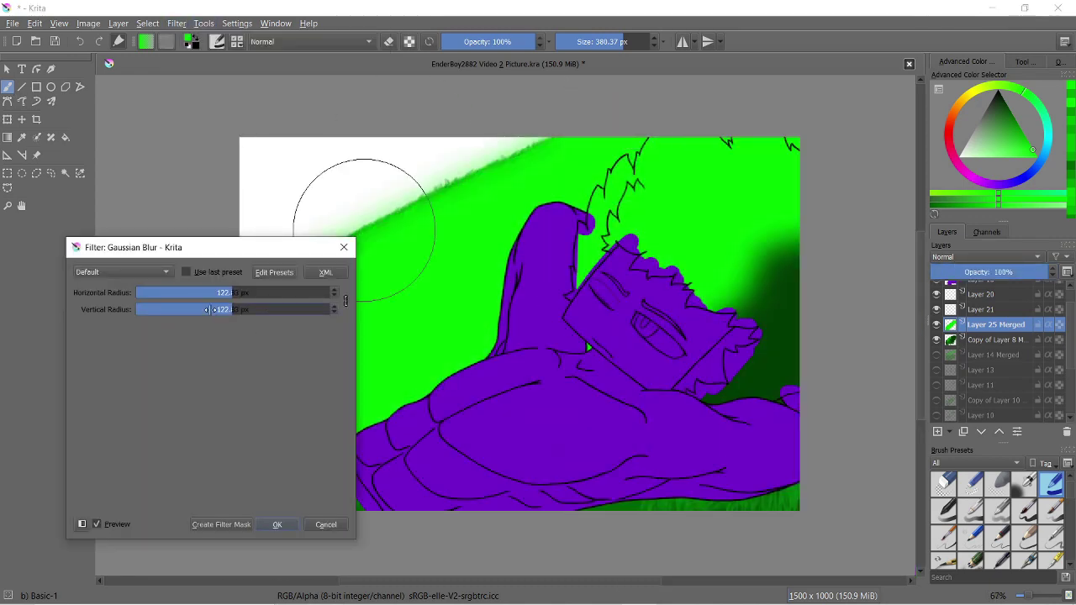
left_click_drag(1029, 271, 985, 271)
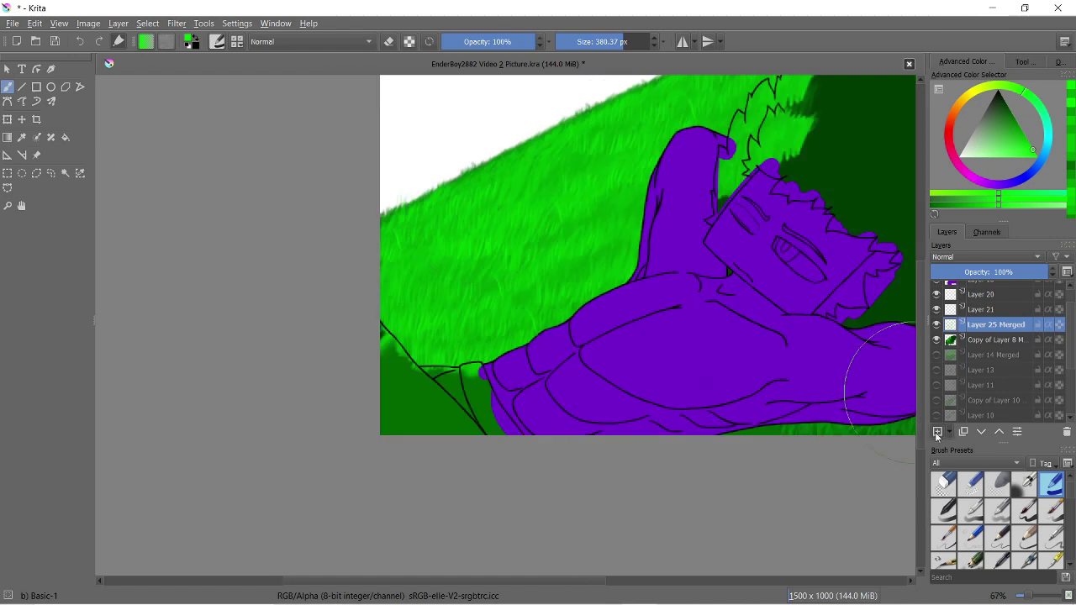
Add Layer 26, paint flat green over the grass, and Gaussian-blur it
left_click(937, 431)
left_click_drag(577, 96, 756, 168)
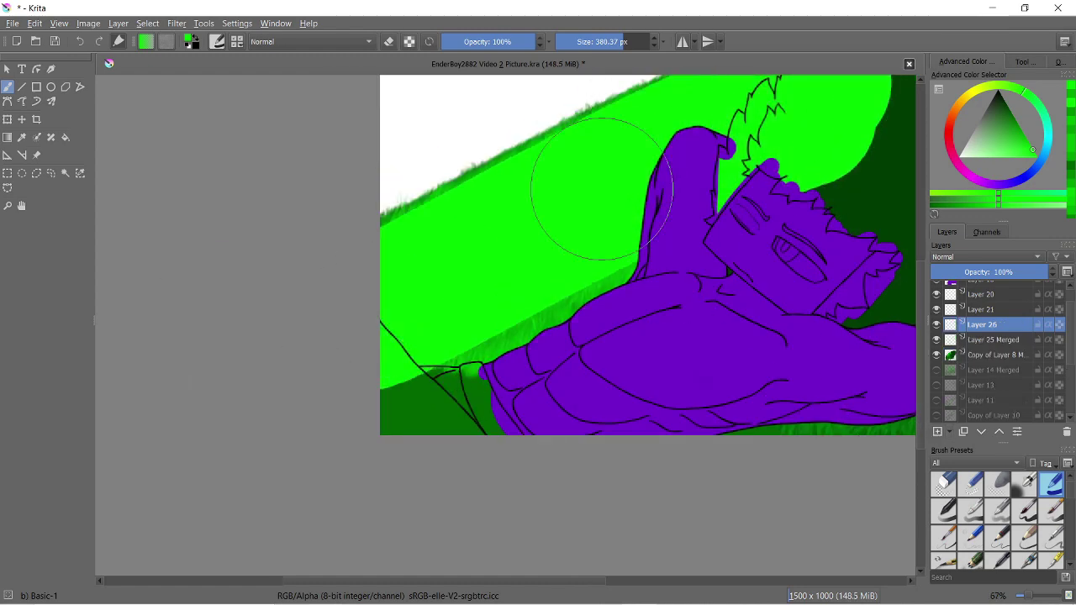
left_click_drag(432, 263, 504, 403)
left_click(177, 22)
left_click(429, 103)
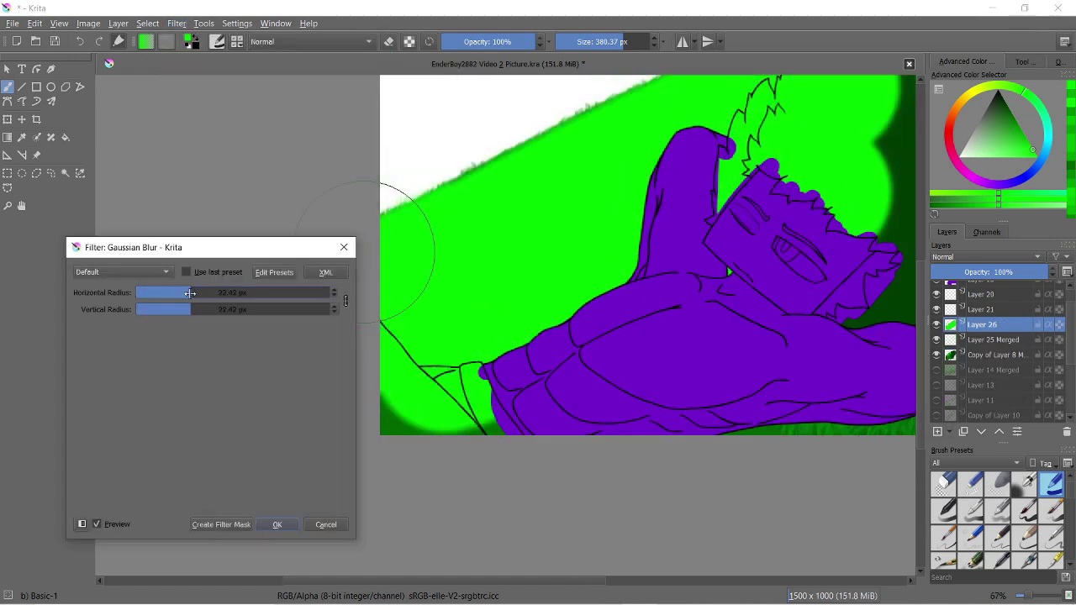
left_click(267, 527)
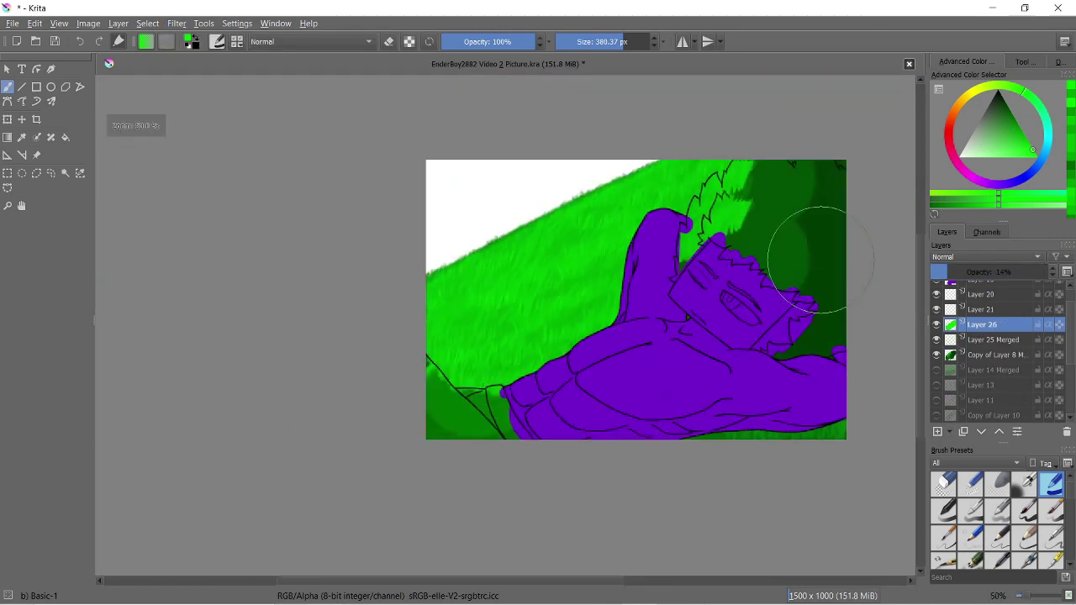
Duplicate the grass layer and shift the copy down and to the right
left_click(991, 354)
key("ctrl+j")
key("ctrl+t")
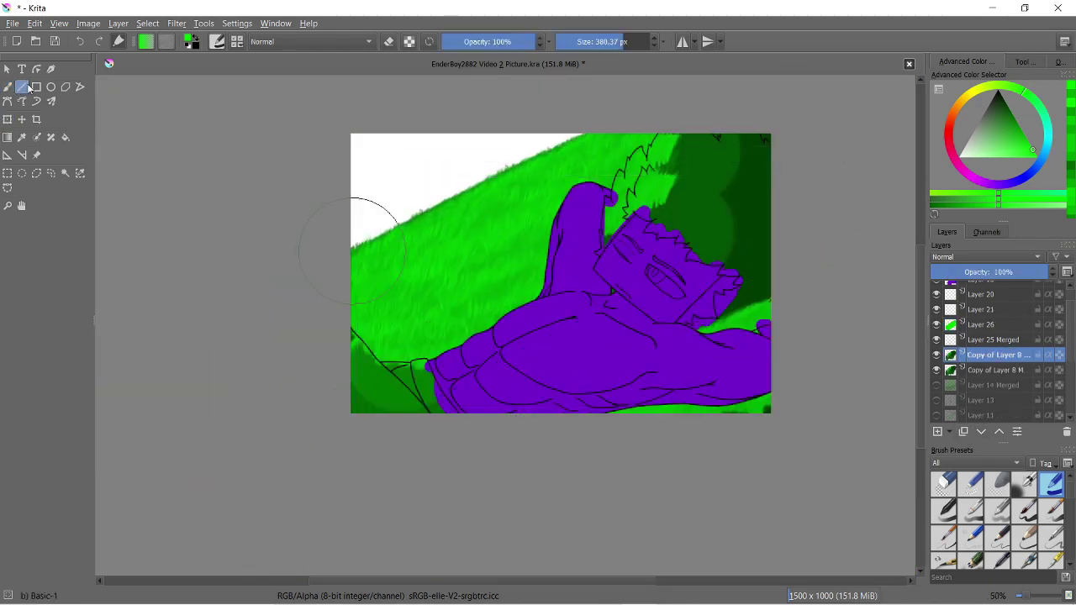
left_click_drag(608, 353, 549, 375)
key("b")
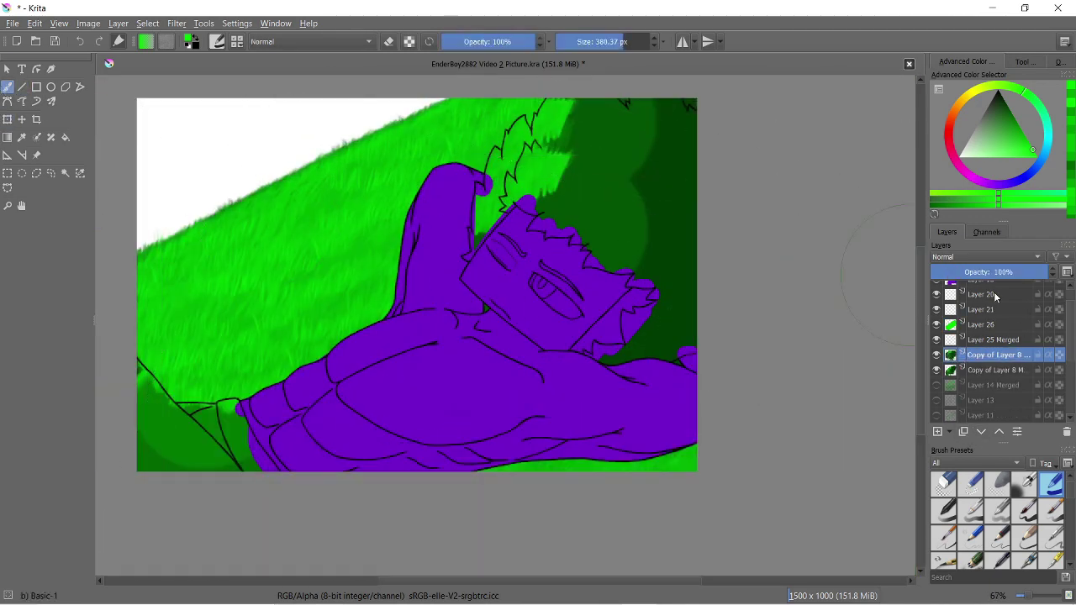
Add a new top layer and paint green grass blades along the bottom with Airbrush Soft
key("plus")
key("plus")
key("Page_Up")
key("Page_Up")
key("Page_Up")
key("Page_Up")
key("slash")
left_click_drag(960, 326, 960, 285)
left_click_drag(357, 463, 334, 437)
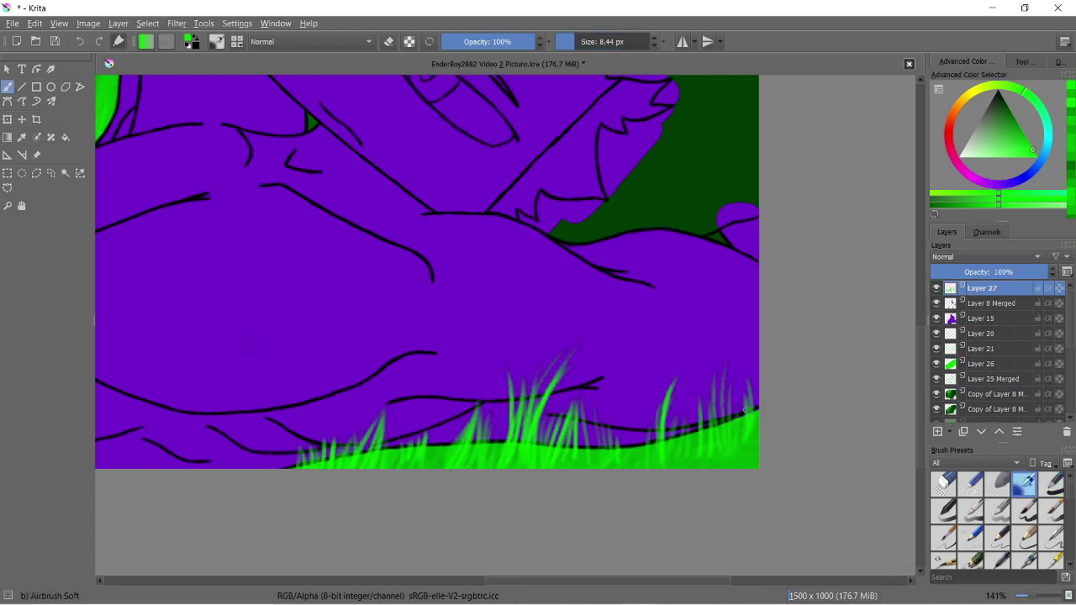
Paint darker and even darker green grass blades along the bottom and bottom right
left_click(1023, 134)
left_click_drag(528, 467, 525, 428)
left_click_drag(546, 467, 545, 445)
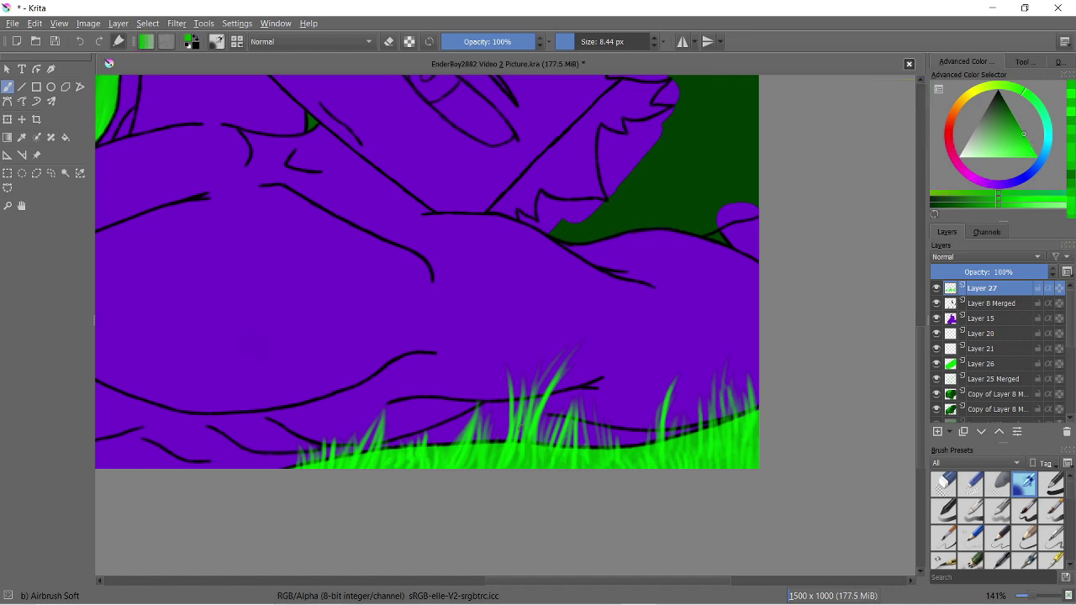
left_click(1012, 113)
mouse_move(713, 467)
left_mouse_down()
mouse_move(724, 425)
mouse_move(739, 420)
left_mouse_up()
left_click_drag(696, 467, 699, 444)
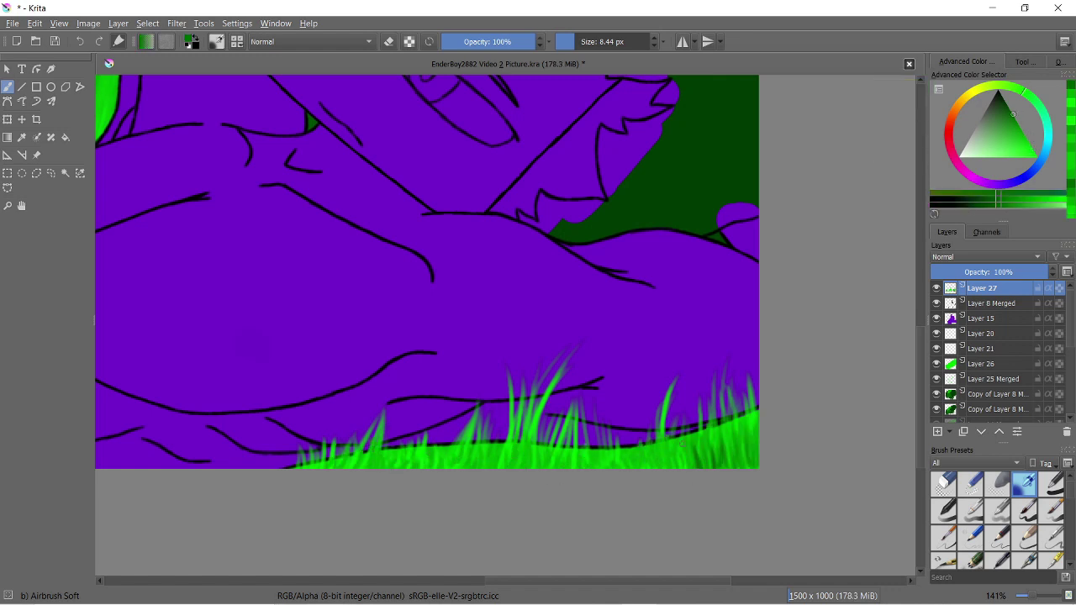
Add Layer 28 and shrink the brush for fine grass tufts
scroll(427, 271, "down", 5)
scroll(427, 272, "up", 2)
scroll(427, 271, "up", 6)
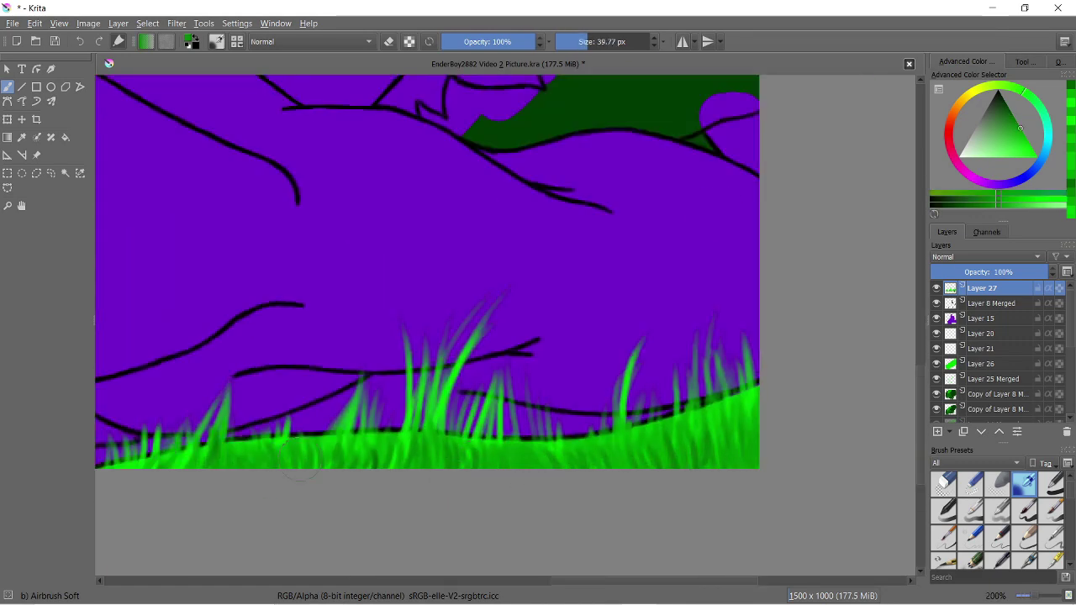
scroll(198, 476, "down", 6)
scroll(742, 178, "up", 2)
scroll(779, 256, "up", 1)
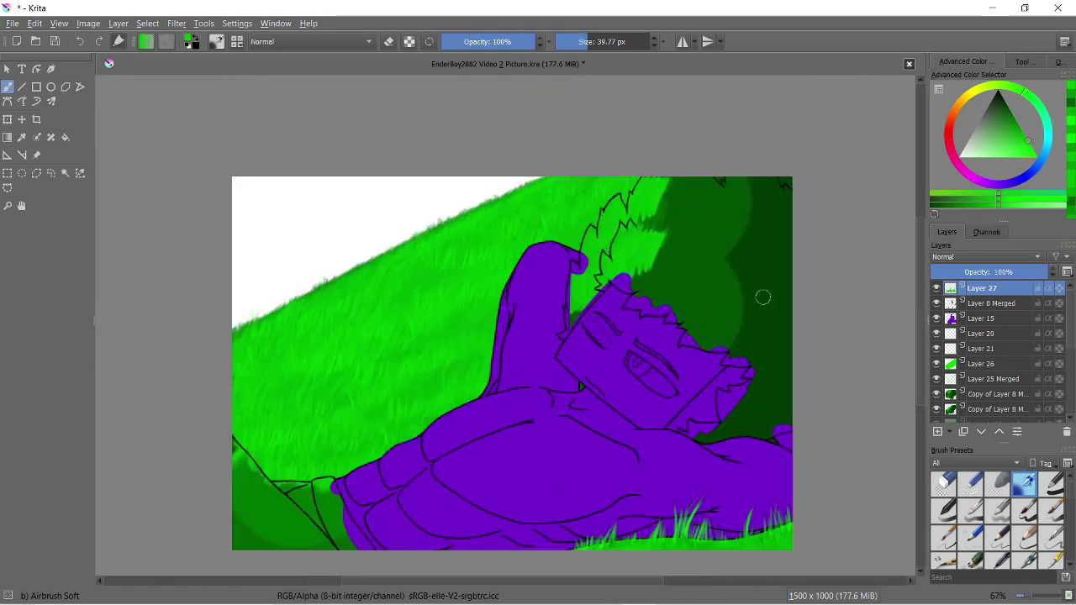
left_click(937, 431)
scroll(281, 283, "up", 2)
key("bracketleft")
key("bracketleft")
key("bracketleft")
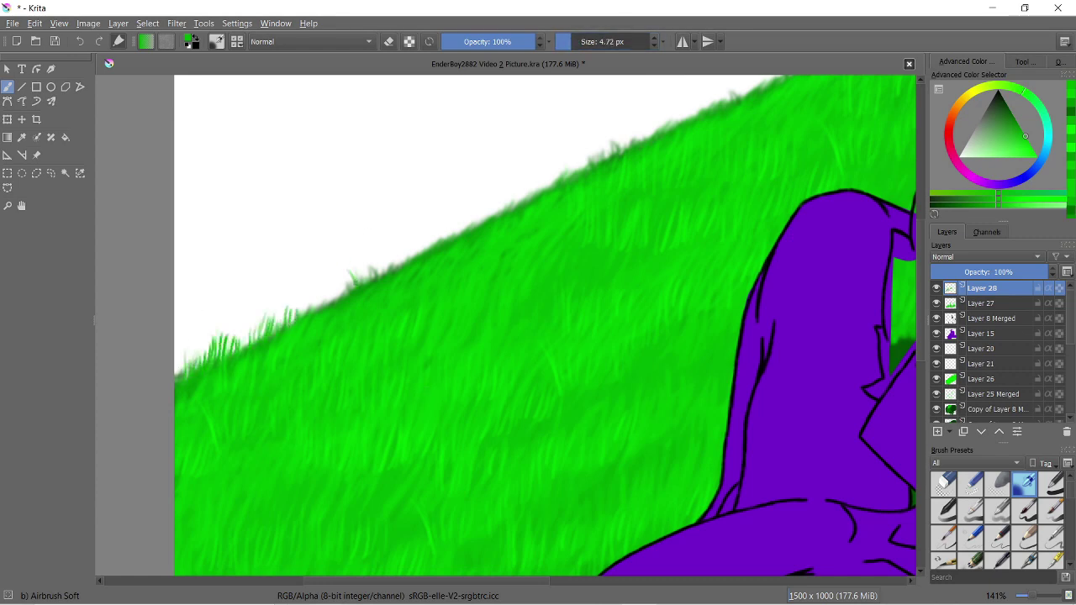
scroll(547, 172, "up", 1)
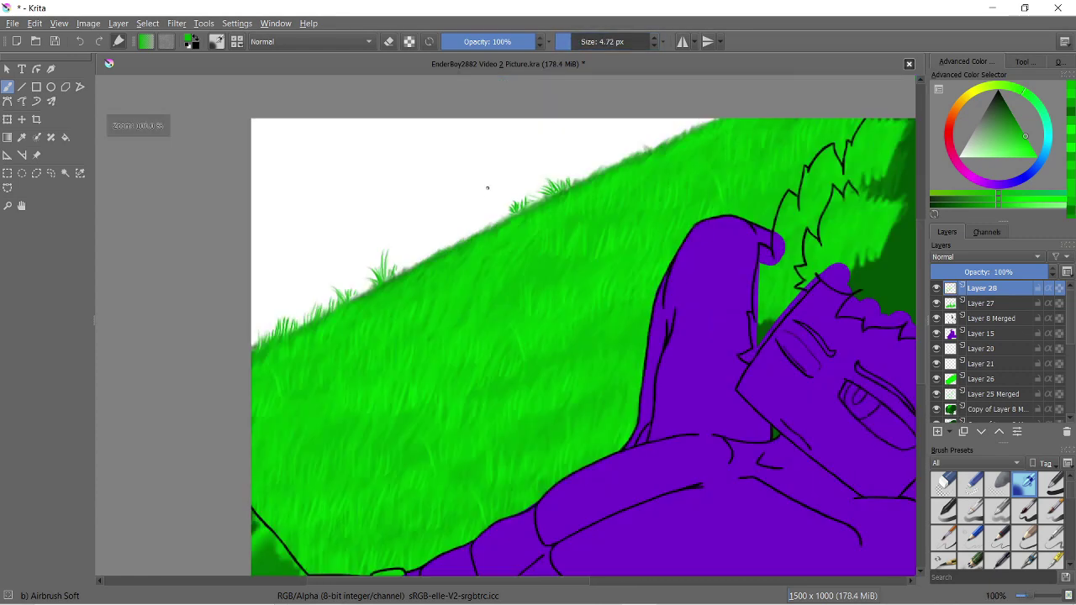
scroll(480, 193, "down", 2)
Erase stray tufts, then paint dark grass tufts along the hill's top edge
left_click(992, 409)
scroll(809, 360, "up", 1)
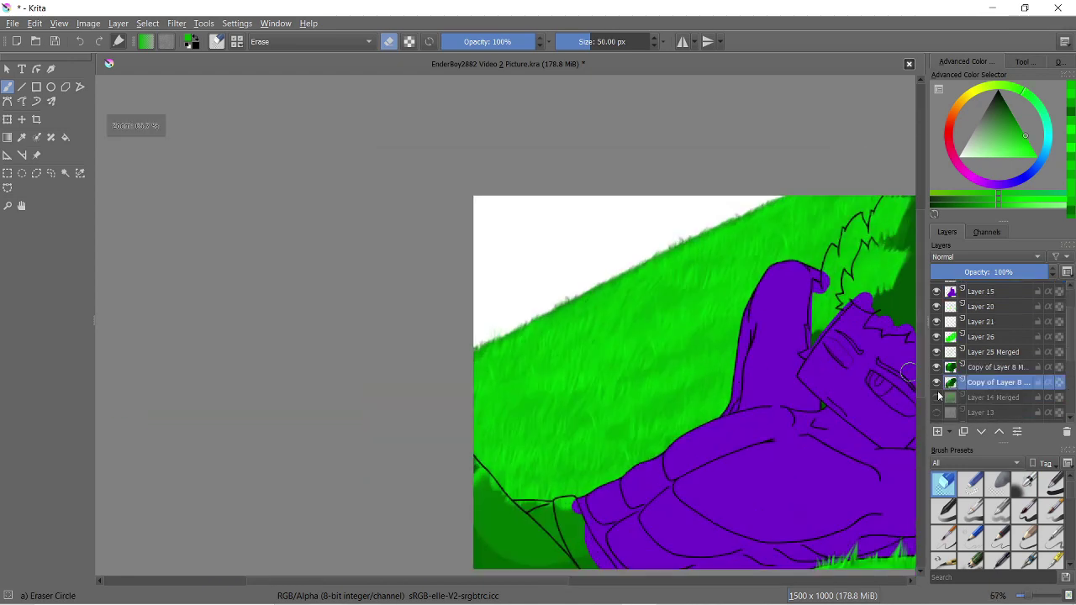
scroll(493, 261, "up", 2)
scroll(931, 401, "down", 1)
key("slash")
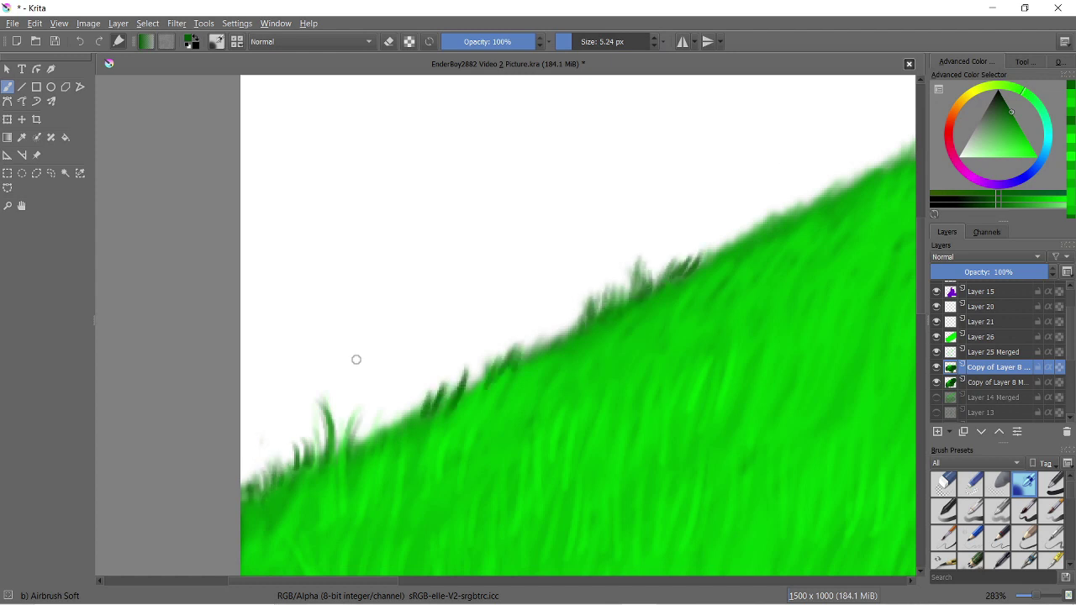
left_click_drag(356, 359, 274, 433)
left_click_drag(664, 248, 610, 295)
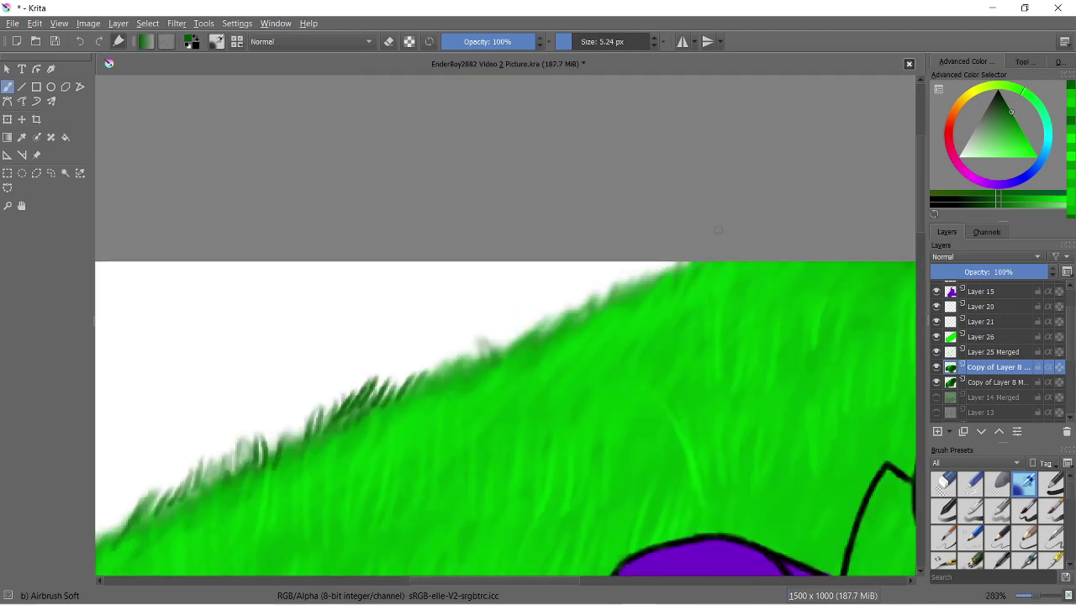
Select the other Copy of Layer 8 grass layer to continue the tufts
scroll(564, 297, "down", 4)
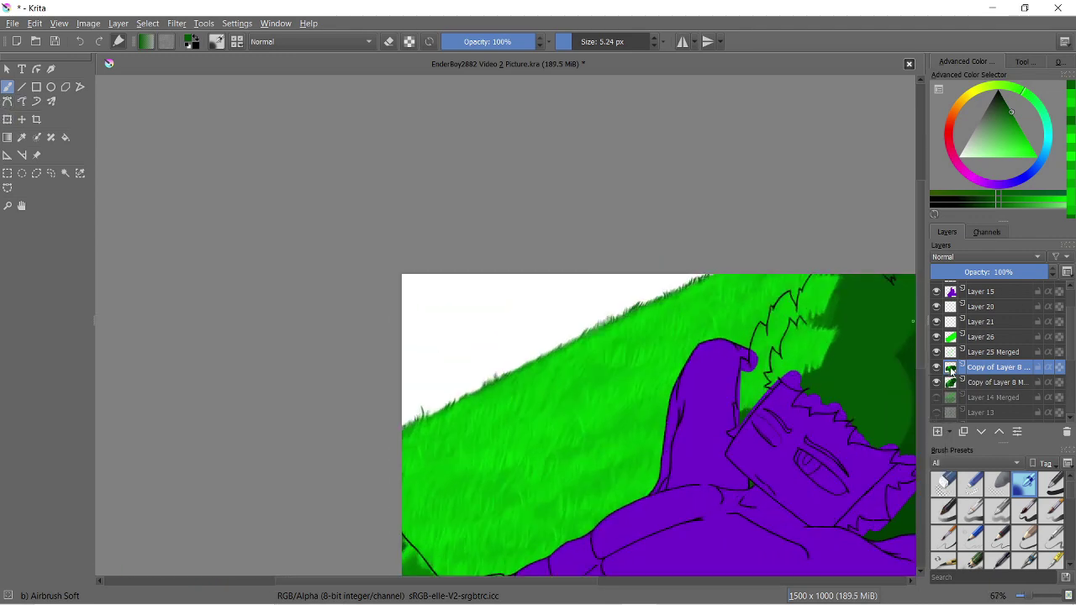
left_click(974, 382)
scroll(586, 253, "down", 2)
scroll(585, 140, "up", 6)
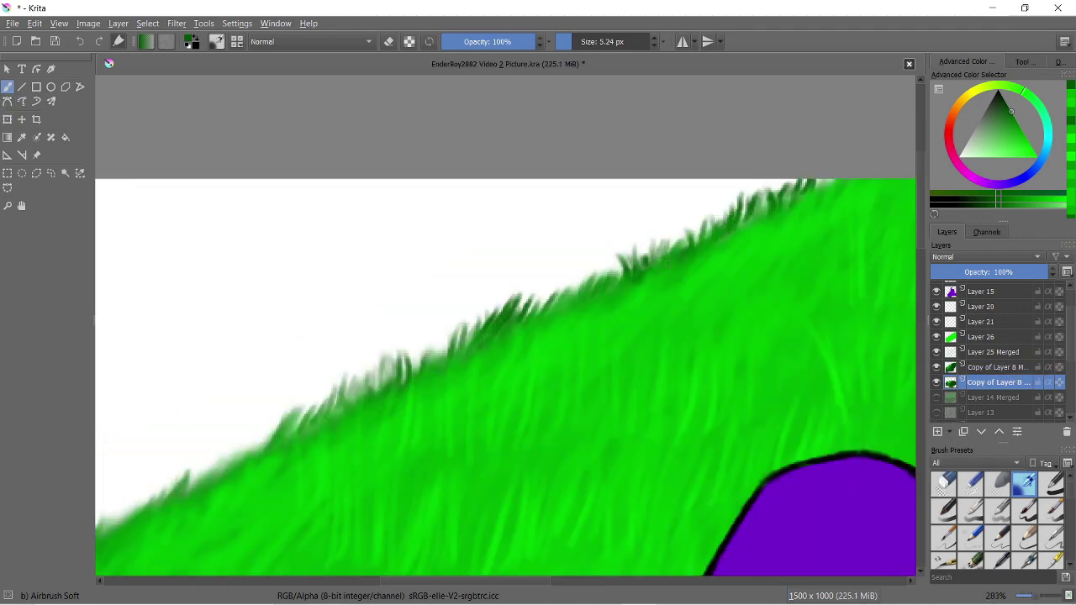
scroll(400, 411, "up", 2)
scroll(390, 426, "down", 4)
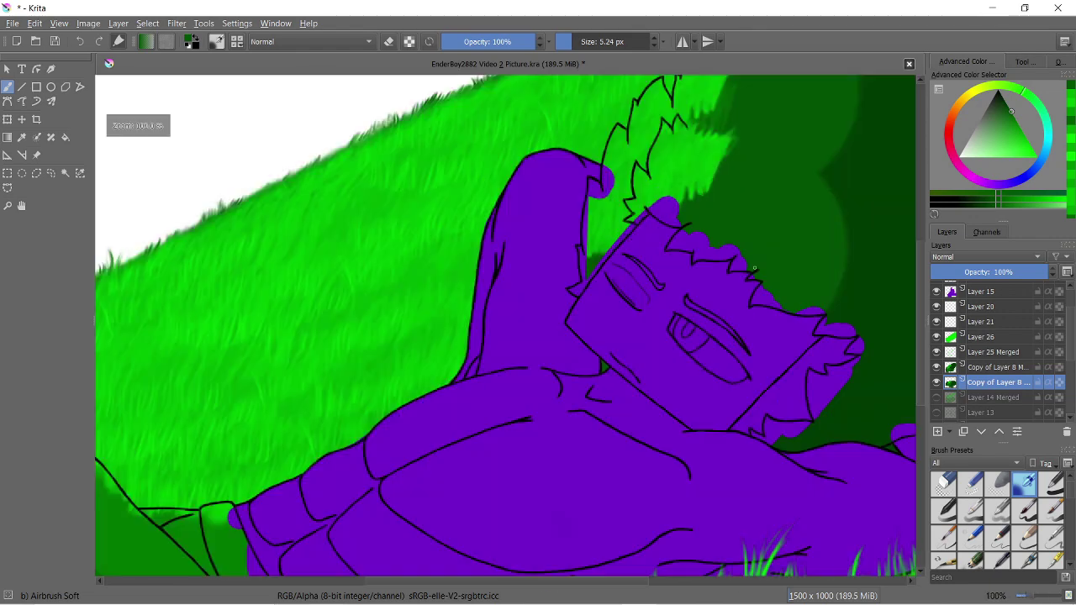
scroll(390, 426, "down", 2)
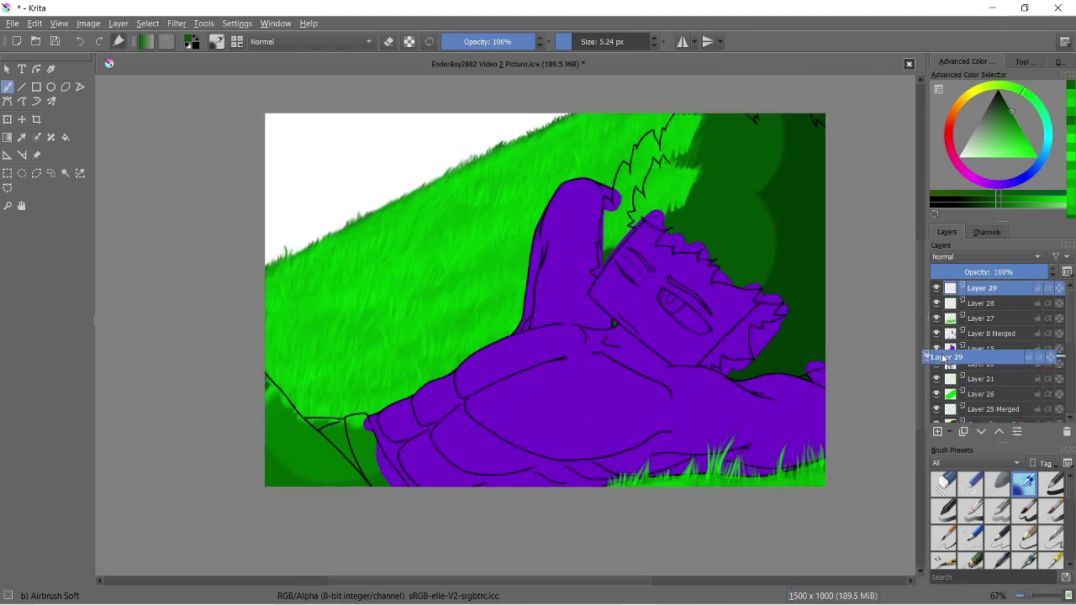
Move the new layer below the grass and fill it with cyan for the sky
left_click_drag(943, 357, 979, 415)
left_click(1034, 147)
key("shift+BackSpace")
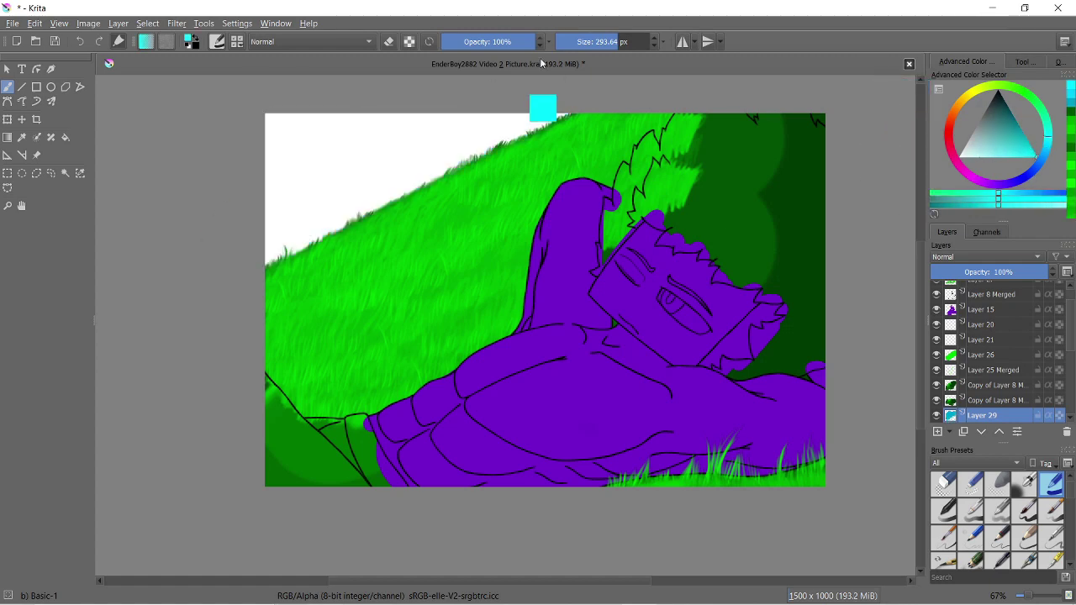
scroll(518, 135, "down", 1)
scroll(239, 248, "up", 1)
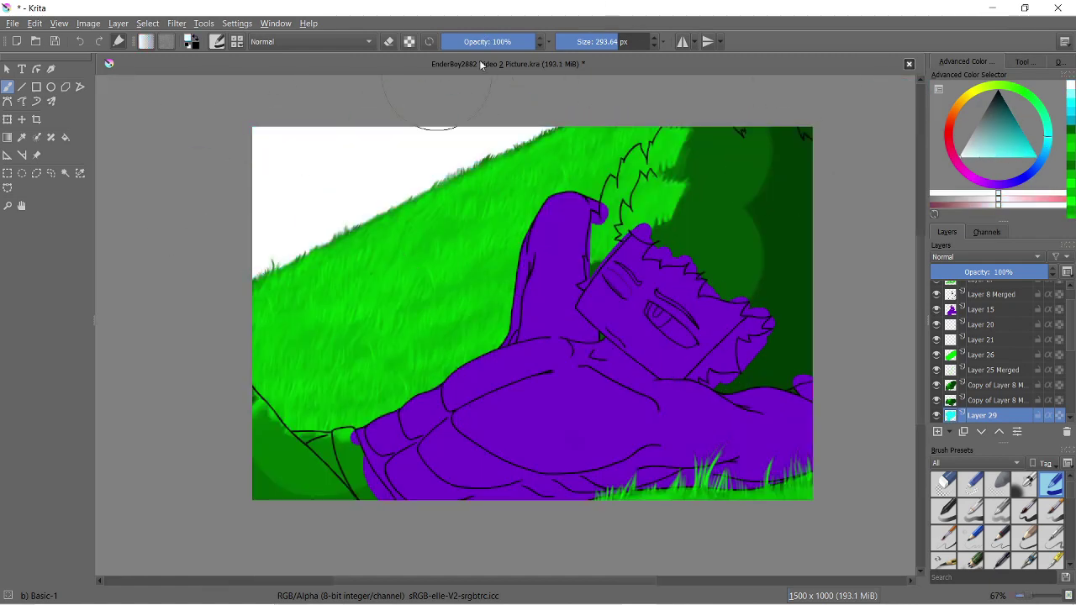
left_click_drag(982, 415, 982, 288)
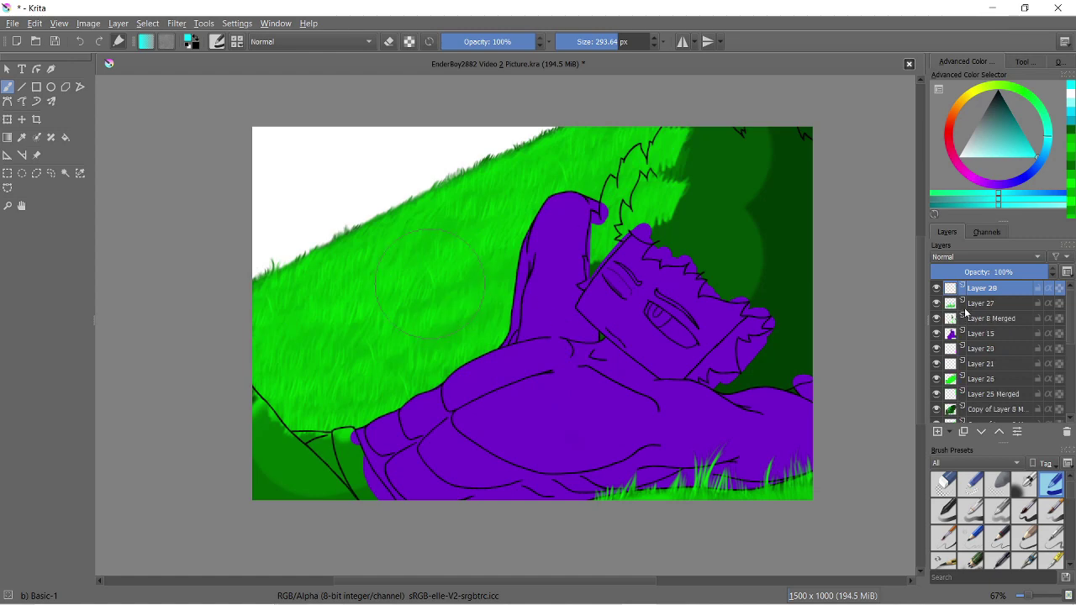
left_click_drag(981, 287, 1006, 345)
Select all the grass copy layers and merge them into one layer
key("ctrl+j")
right_click(1009, 327)
key("Escape")
right_click(1010, 358)
left_click(933, 479)
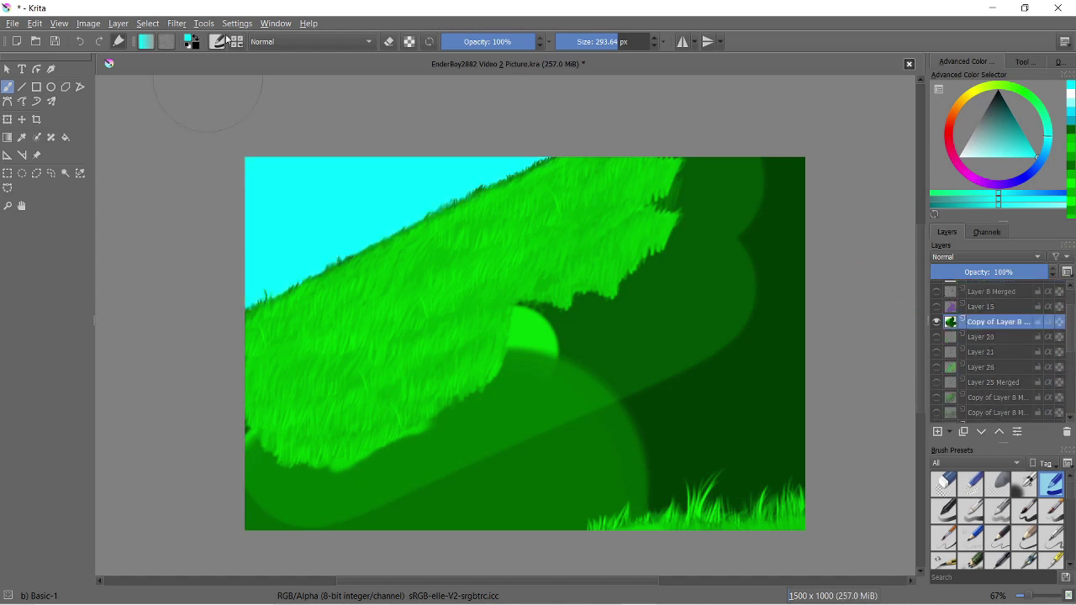
Try the Color Balance and Burn adjustment filters, cancelling both without applying
left_click(177, 24)
left_click(412, 100)
left_click_drag(190, 309, 138, 317)
key("Escape")
left_click(177, 24)
left_click(411, 64)
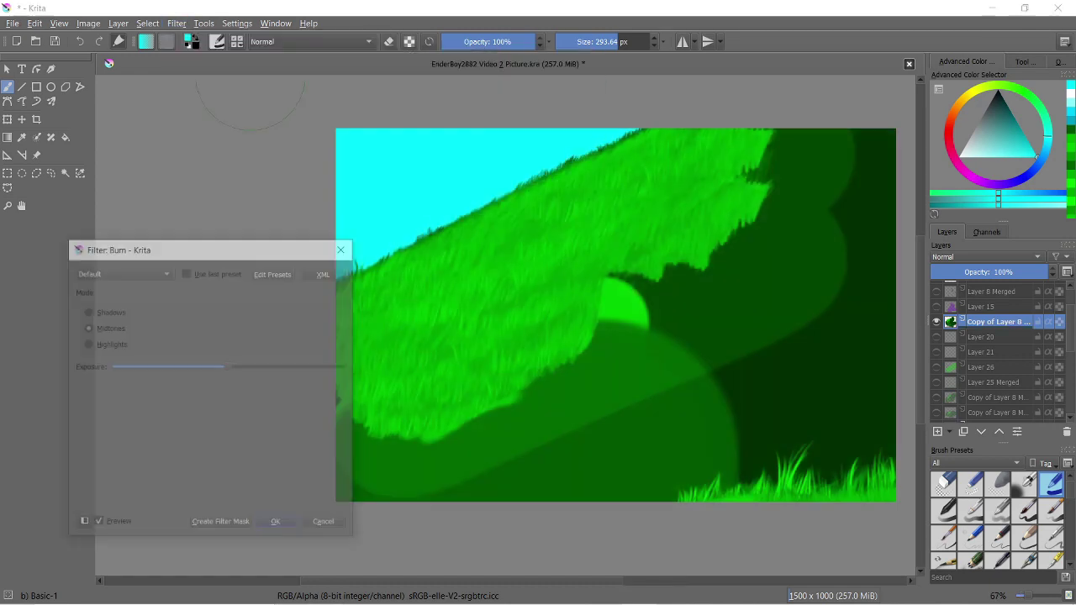
left_click(279, 524)
left_click(177, 24)
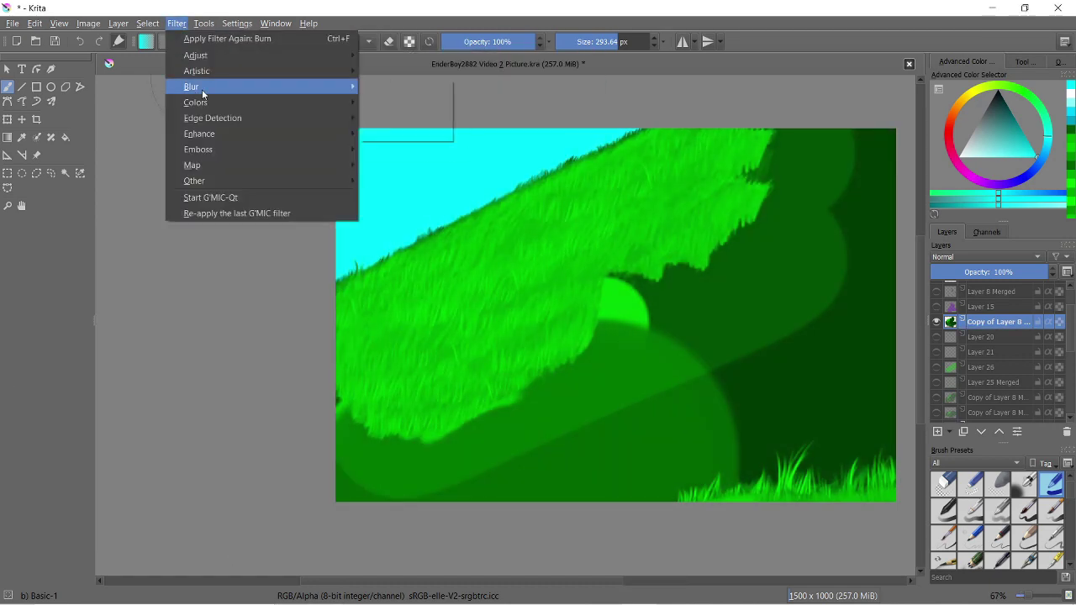
key("Escape")
scroll(515, 174, "up", 6)
scroll(515, 174, "down", 6)
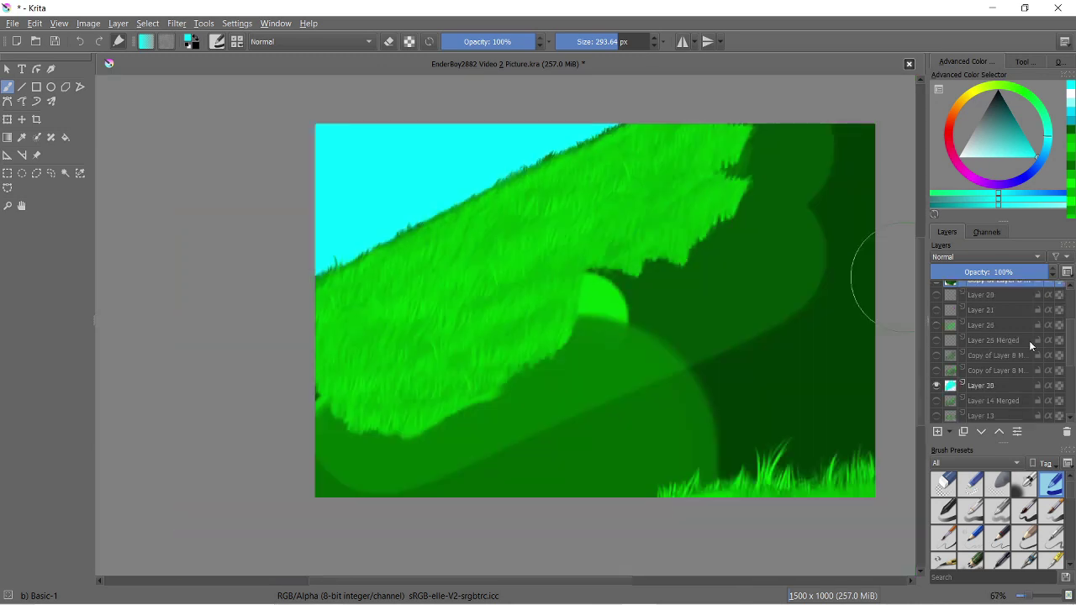
scroll(991, 364, "up", 1)
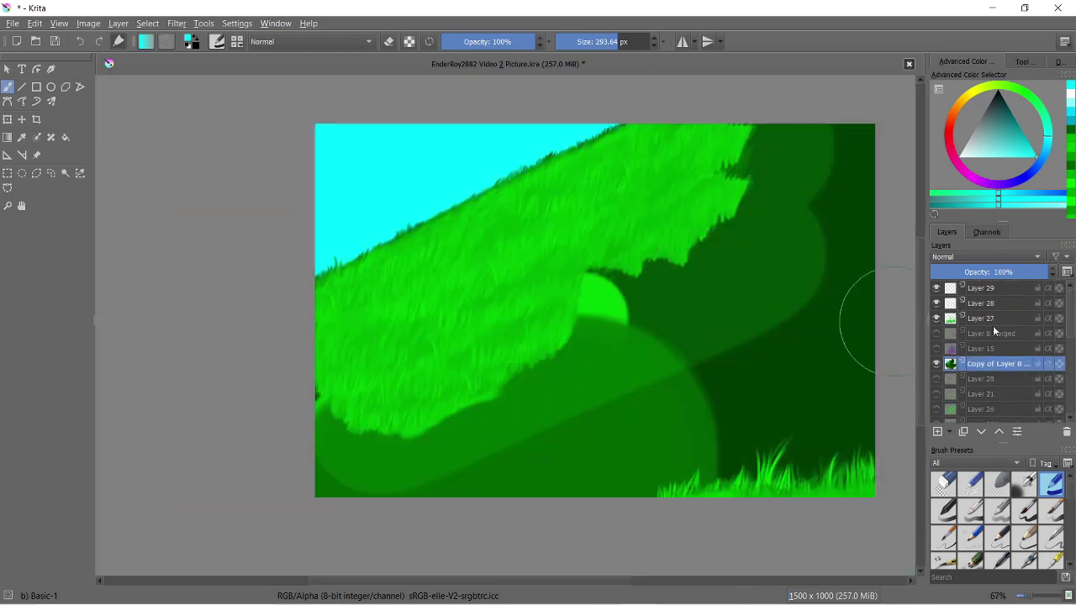
Make the character layers visible again
left_click_drag(936, 333, 936, 348)
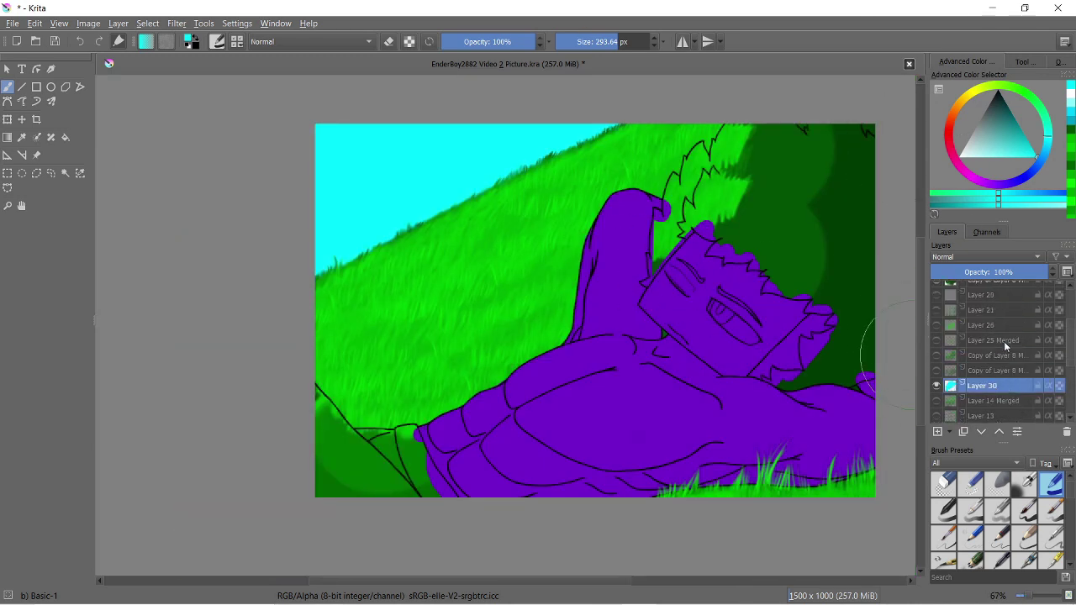
scroll(647, 336, "up", 1)
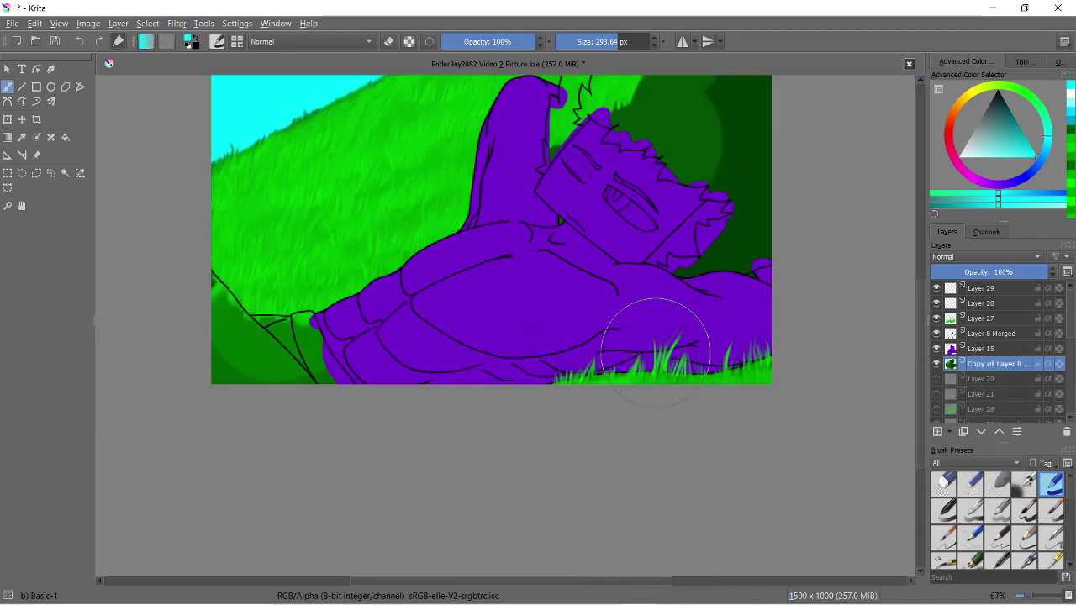
scroll(647, 336, "down", 2)
scroll(619, 288, "up", 3)
scroll(620, 288, "down", 3)
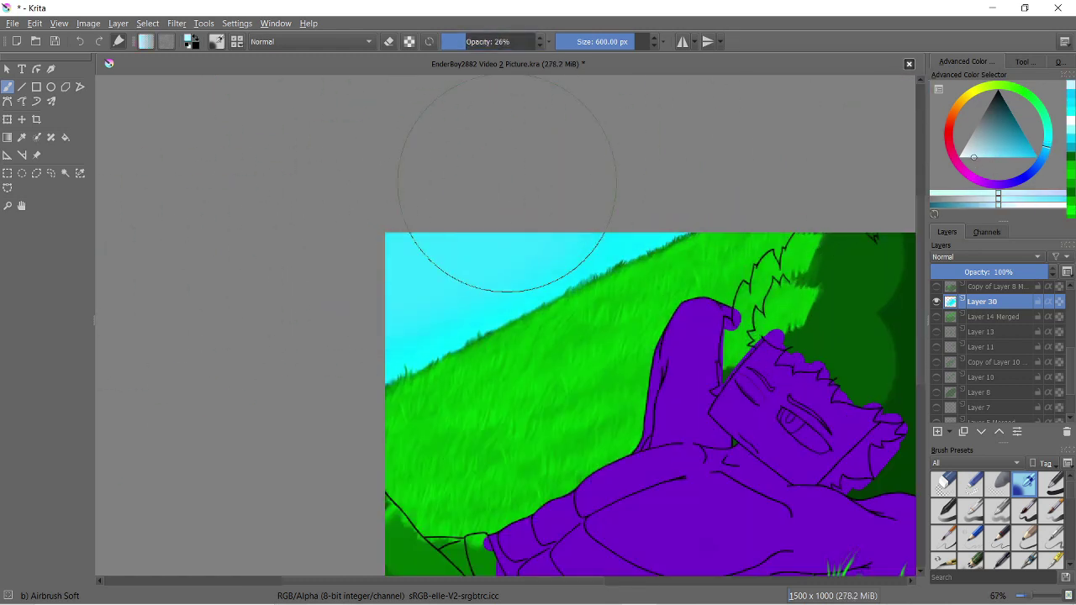
Airbrush light cyan over the sky's top-left and block in a grey cloud on a new layer
left_click_drag(504, 219, 320, 263)
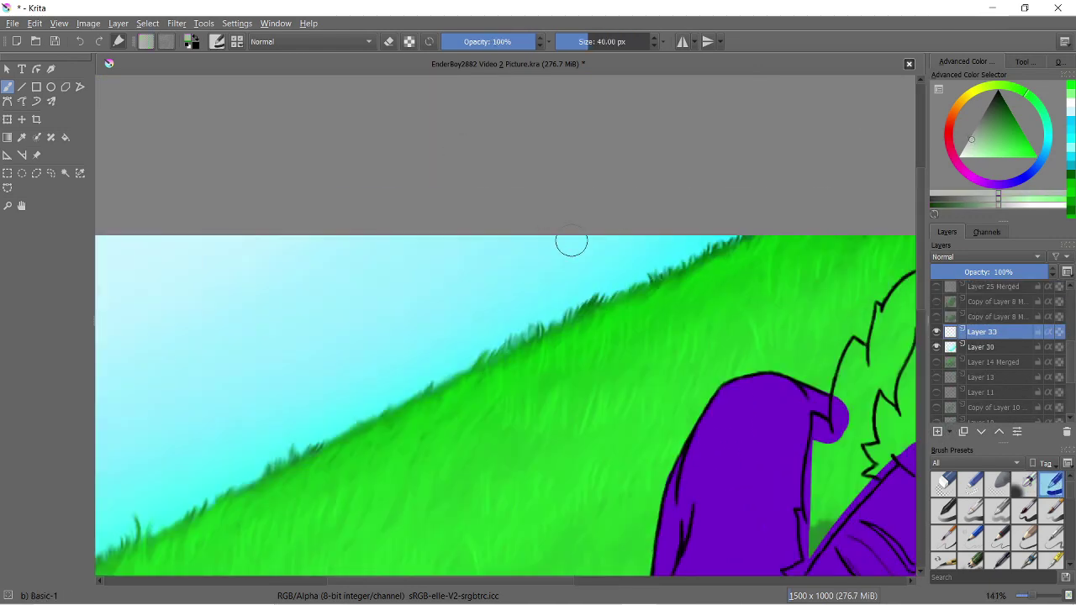
mouse_move(571, 243)
left_mouse_down()
mouse_move(348, 353)
mouse_move(456, 233)
left_mouse_up()
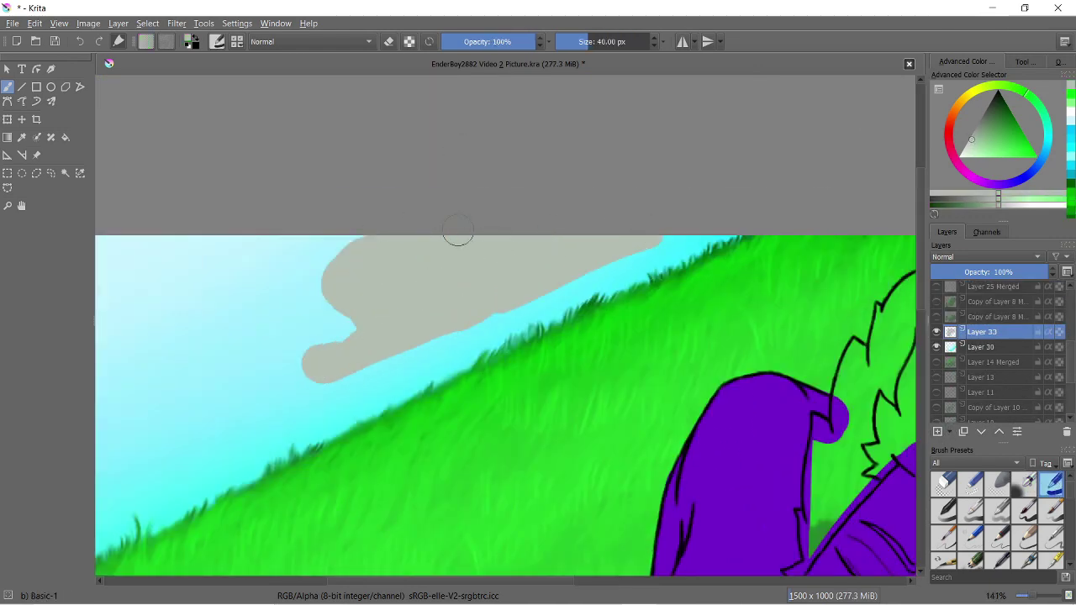
Undo the grey stroke and paint a white cloud above the grass edge, extending it left
key("ctrl+z")
key("1")
mouse_move(558, 360)
left_mouse_down()
mouse_move(620, 319)
mouse_move(578, 329)
left_mouse_up()
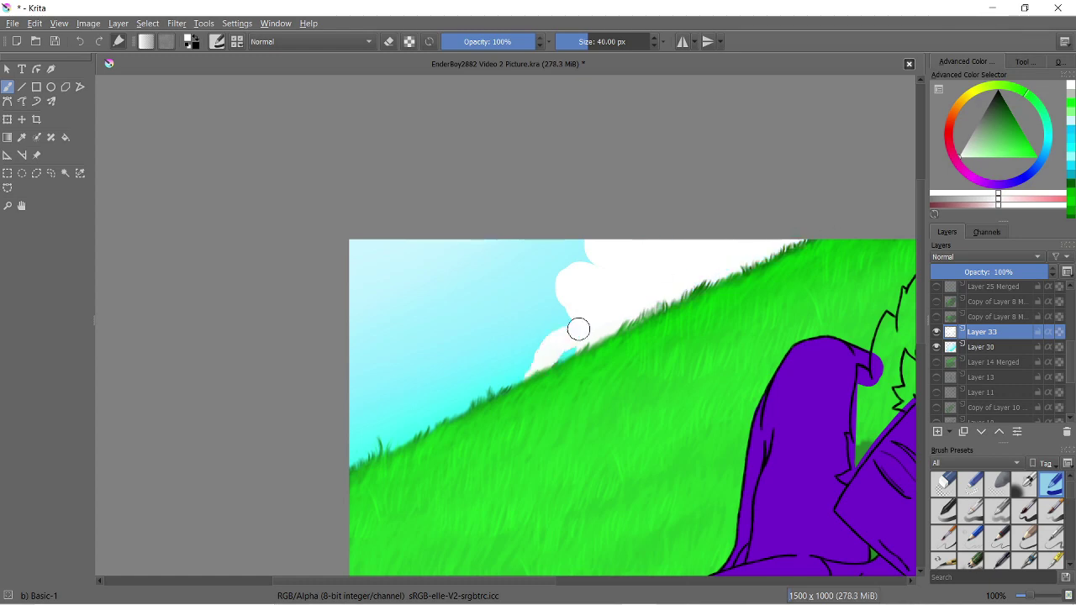
left_click_drag(486, 395, 389, 452)
Shade the clouds with soft grey using the Airbrush Soft preset
key("plus")
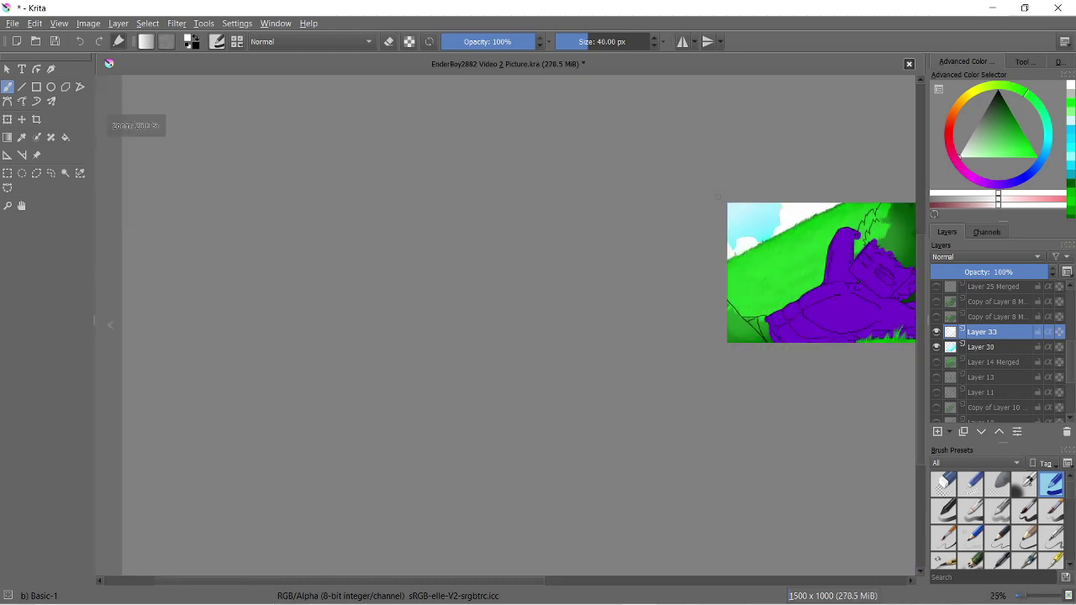
left_click(1024, 481)
left_click_drag(756, 281, 822, 232)
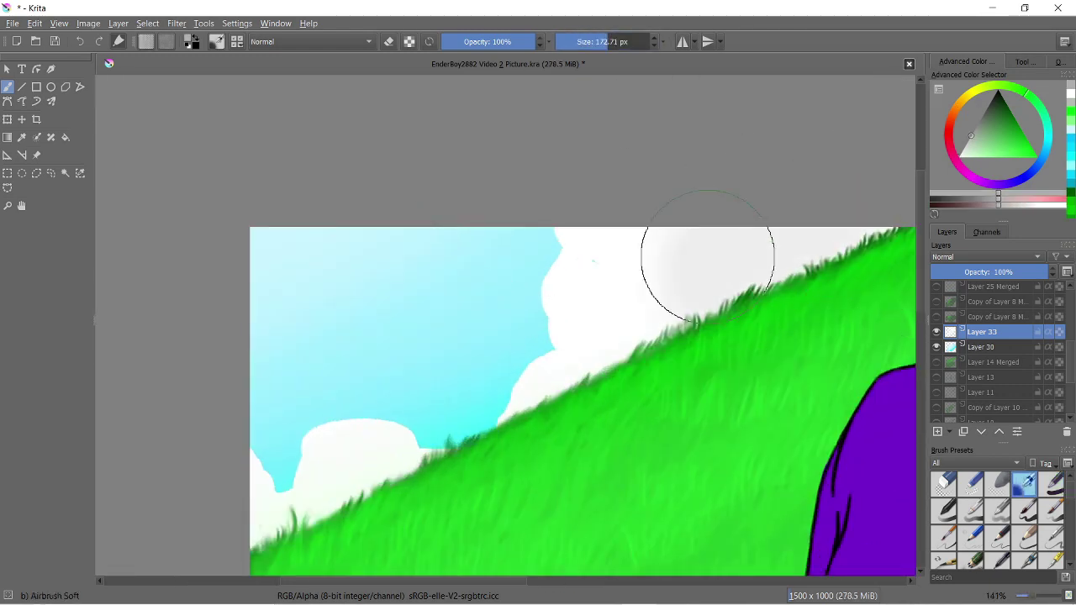
left_click_drag(700, 277, 768, 300)
On a new layer, paint grey shadow blobs with Basic-1 and lower opacity to about a third
key("plus")
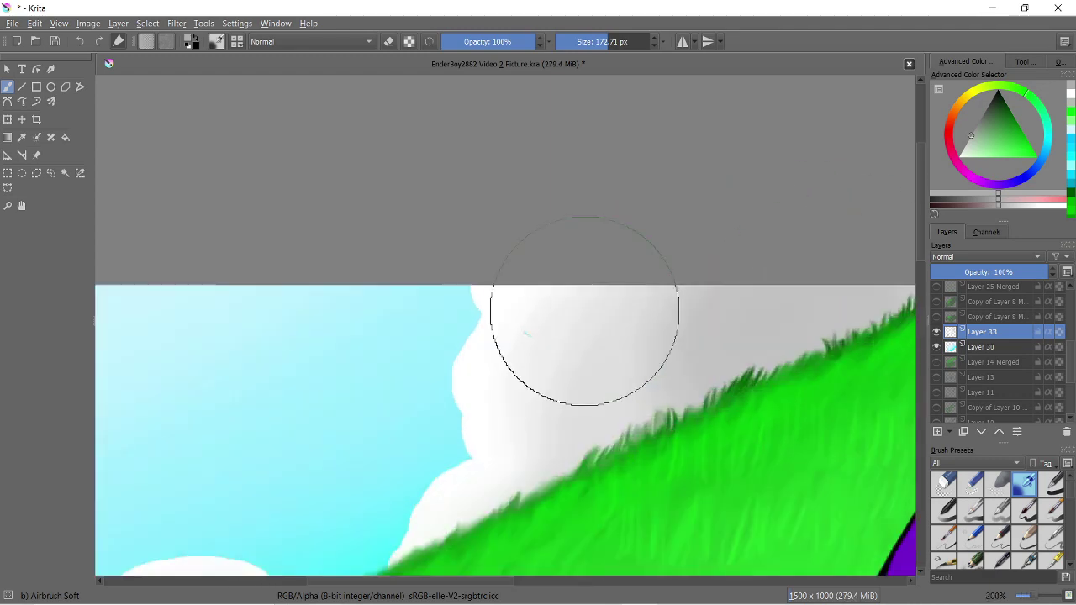
left_click(1051, 481)
left_click(937, 431)
mouse_move(580, 290)
left_mouse_down()
mouse_move(547, 413)
mouse_move(696, 395)
mouse_move(611, 295)
left_mouse_up()
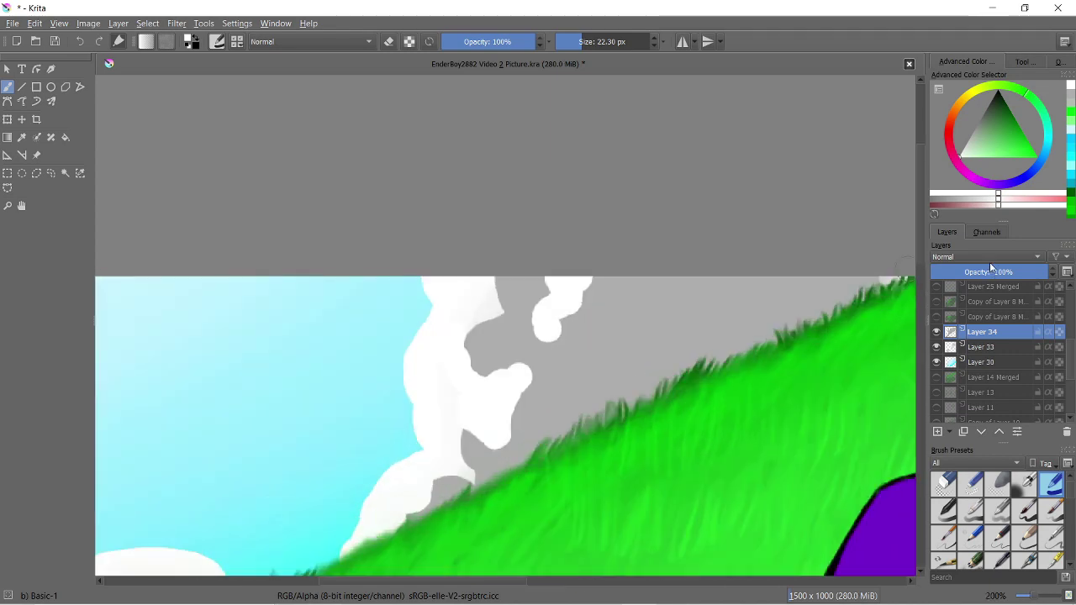
left_click_drag(990, 267, 969, 272)
scroll(502, 285, "down", 4)
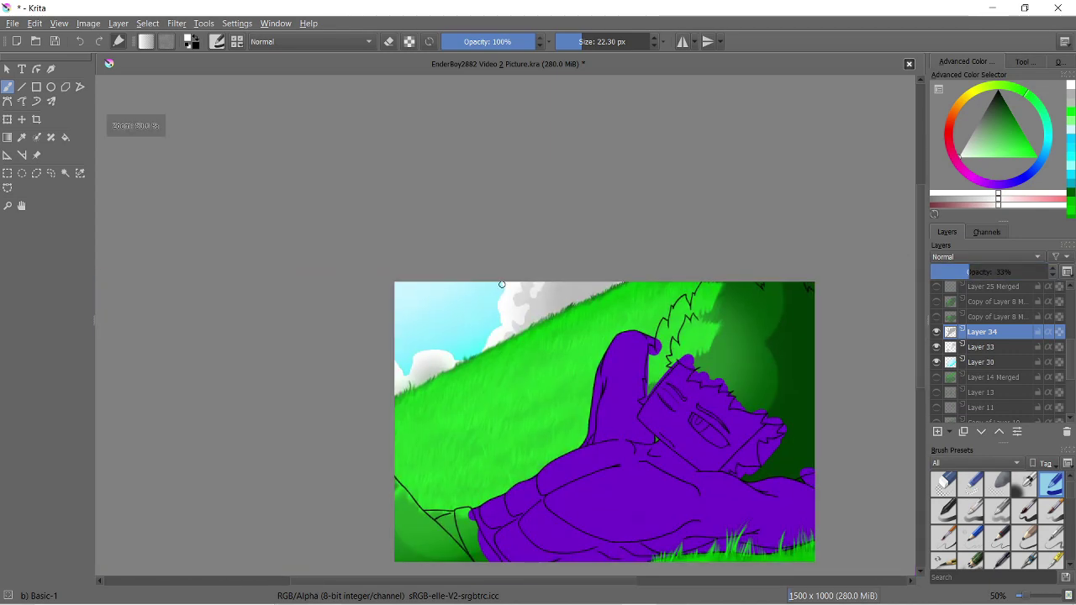
scroll(457, 378, "up", 4)
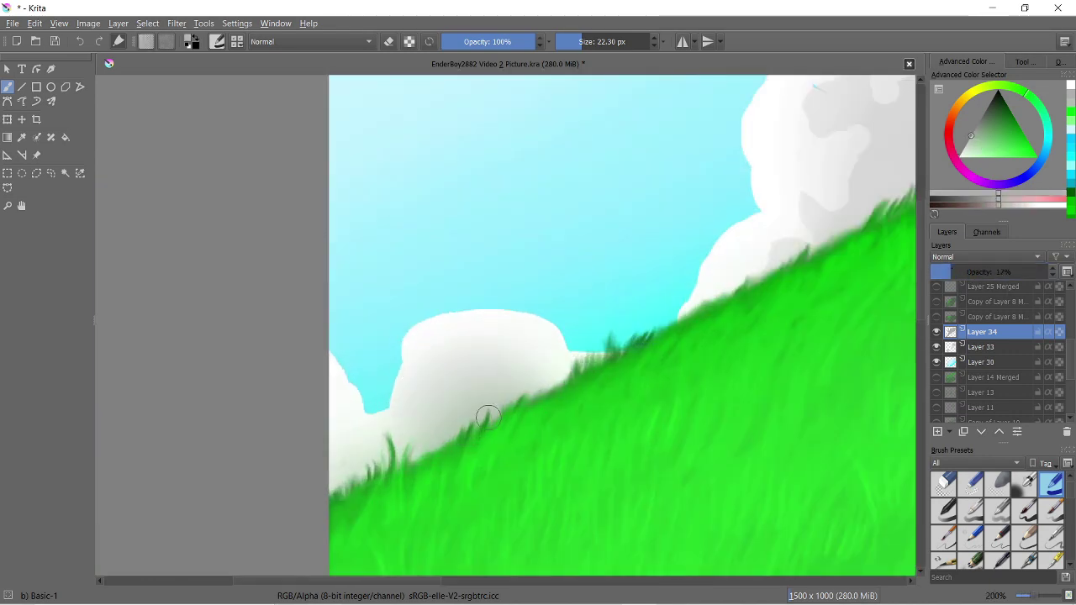
Lighten the left cloud with a lighter grey and pick a near-white colour
left_click(463, 357, "ctrl")
mouse_move(463, 357)
left_mouse_down()
mouse_move(458, 365)
mouse_move(536, 365)
mouse_move(488, 354)
left_mouse_up()
left_click(898, 122, "ctrl")
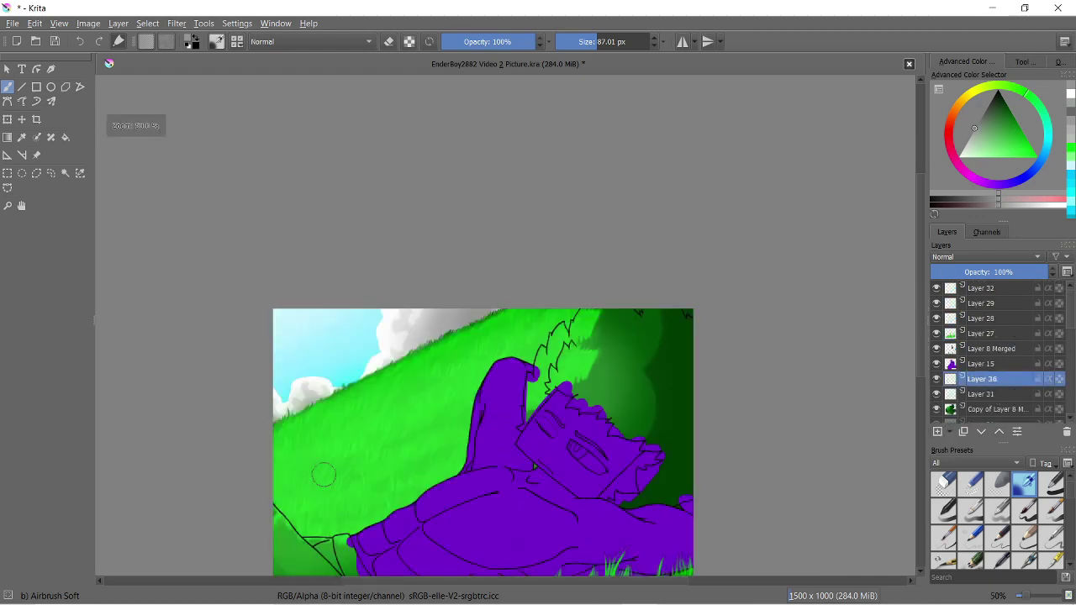
On Layer 36, airbrush soft light green across the grass and lower the layer's opacity
key("1")
left_click(1007, 153)
left_click_drag(409, 404, 305, 451)
scroll(524, 378, "down", 1)
scroll(523, 377, "up", 1)
mouse_move(479, 458)
left_mouse_down()
mouse_move(537, 424)
mouse_move(560, 379)
mouse_move(404, 452)
mouse_move(648, 232)
mouse_move(375, 352)
mouse_move(588, 199)
left_mouse_up()
scroll(588, 199, "down", 5)
scroll(409, 399, "up", 4)
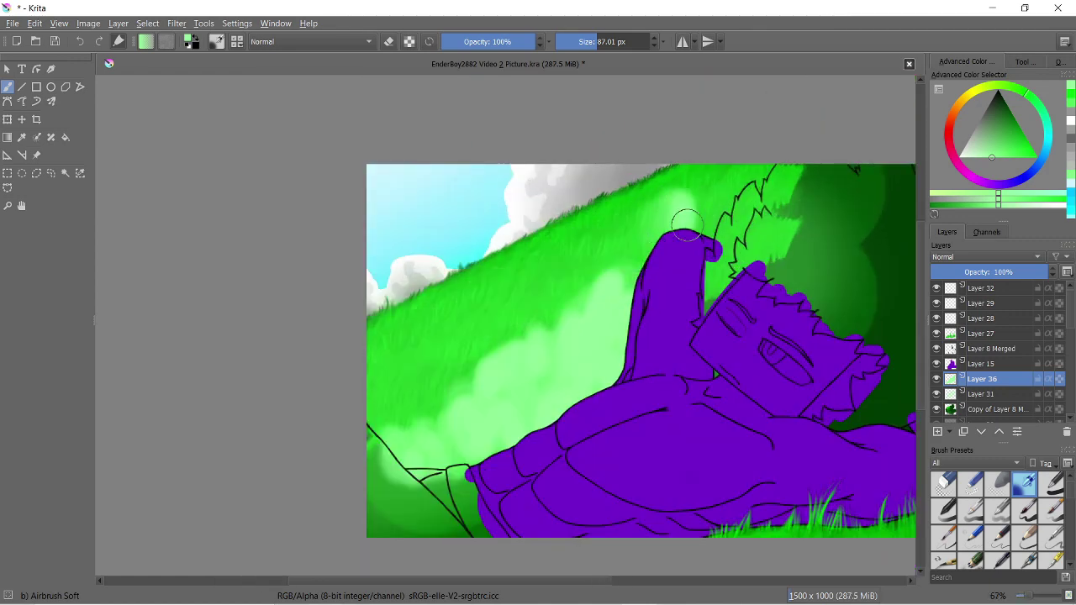
left_click_drag(407, 398, 595, 257)
left_click(992, 272)
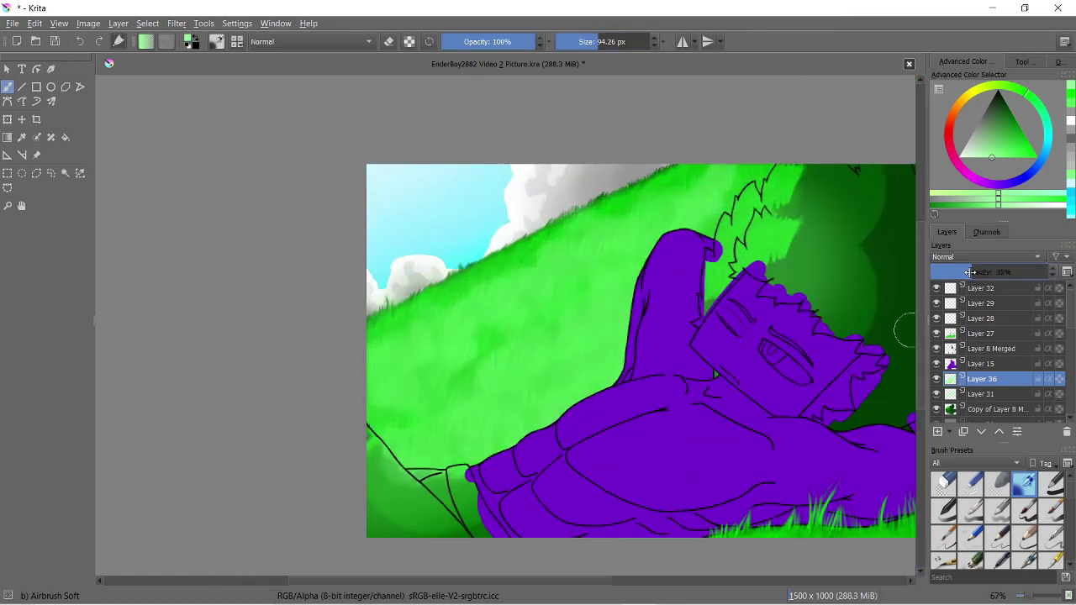
scroll(695, 384, "down", 1)
scroll(647, 277, "up", 4)
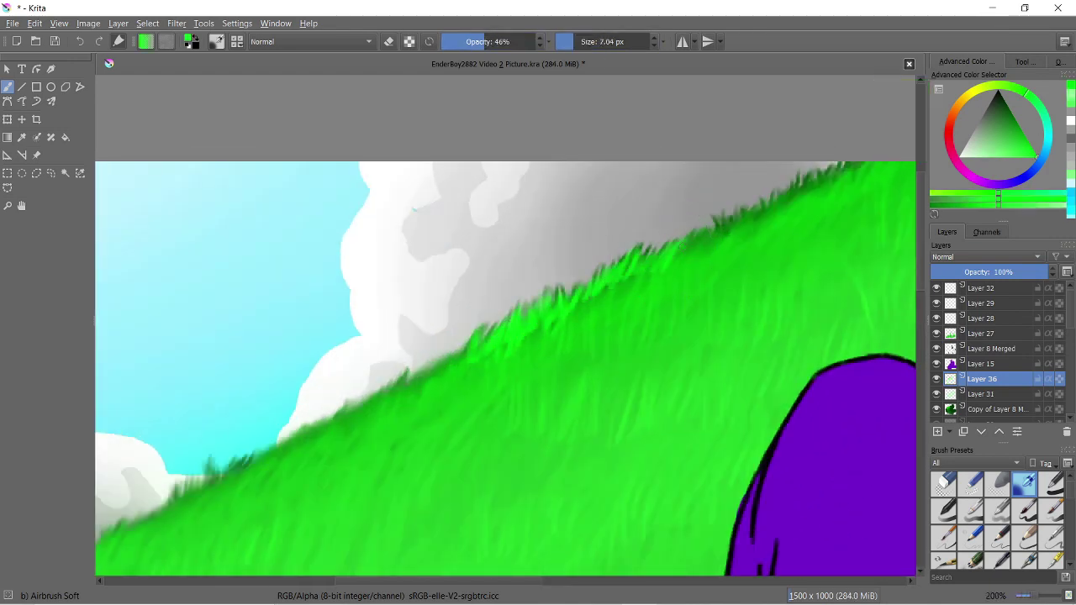
scroll(579, 240, "up", 1)
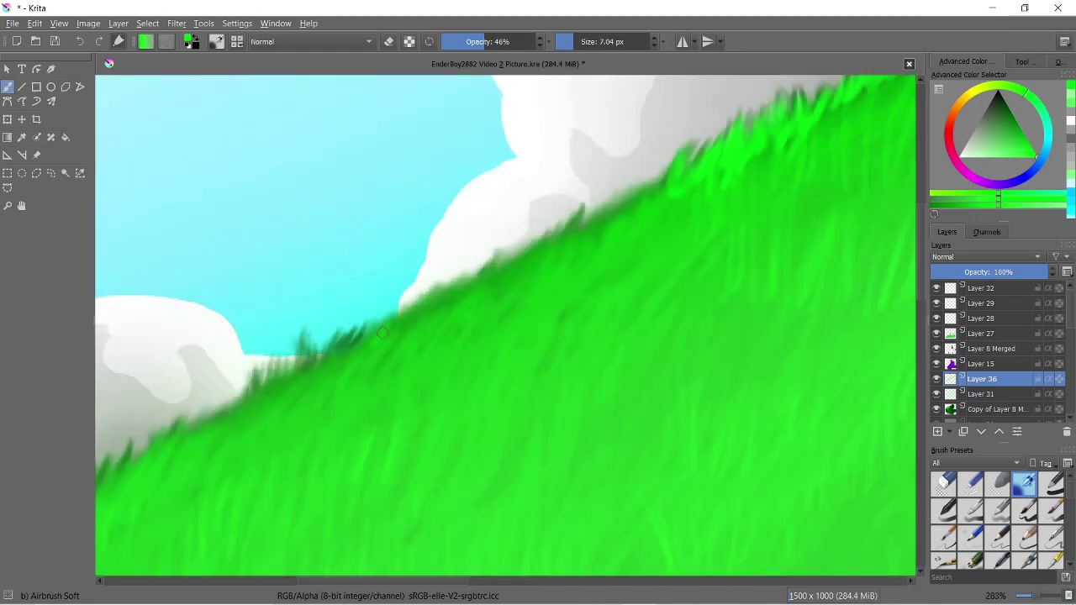
Paint fine bright grass blades along the hill edge up toward the cloud line
left_click_drag(579, 241, 672, 198)
left_click_drag(546, 286, 701, 225)
left_click_drag(731, 260, 840, 180)
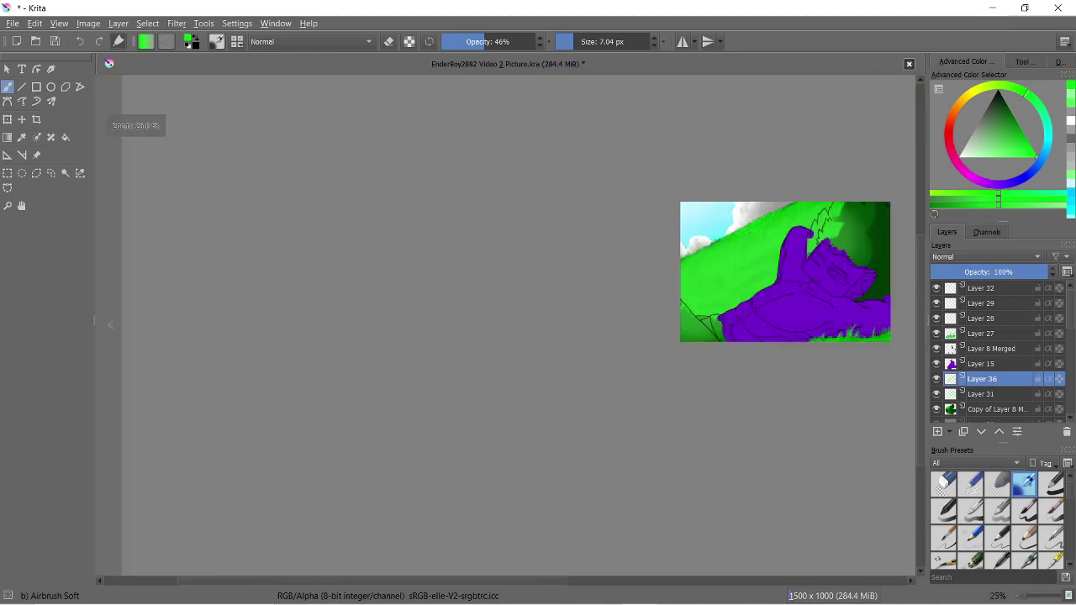
mouse_move(459, 317)
left_mouse_down()
mouse_move(710, 206)
mouse_move(893, 92)
left_mouse_up()
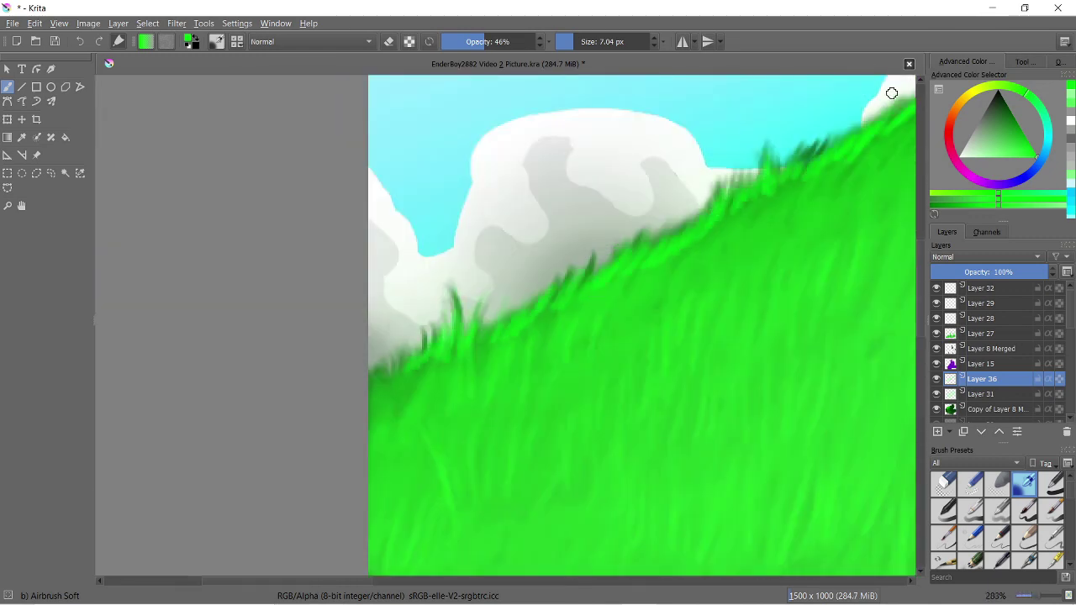
scroll(464, 304, "down", 1)
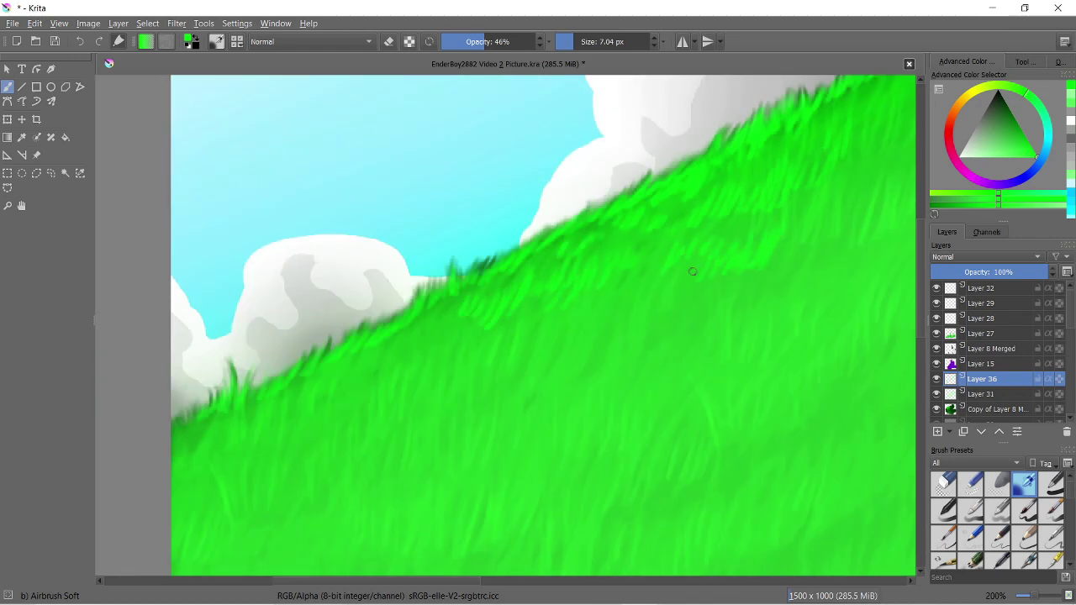
scroll(711, 245, "down", 2)
scroll(588, 252, "up", 2)
mouse_move(537, 223)
left_mouse_down()
mouse_move(471, 277)
mouse_move(600, 200)
left_mouse_up()
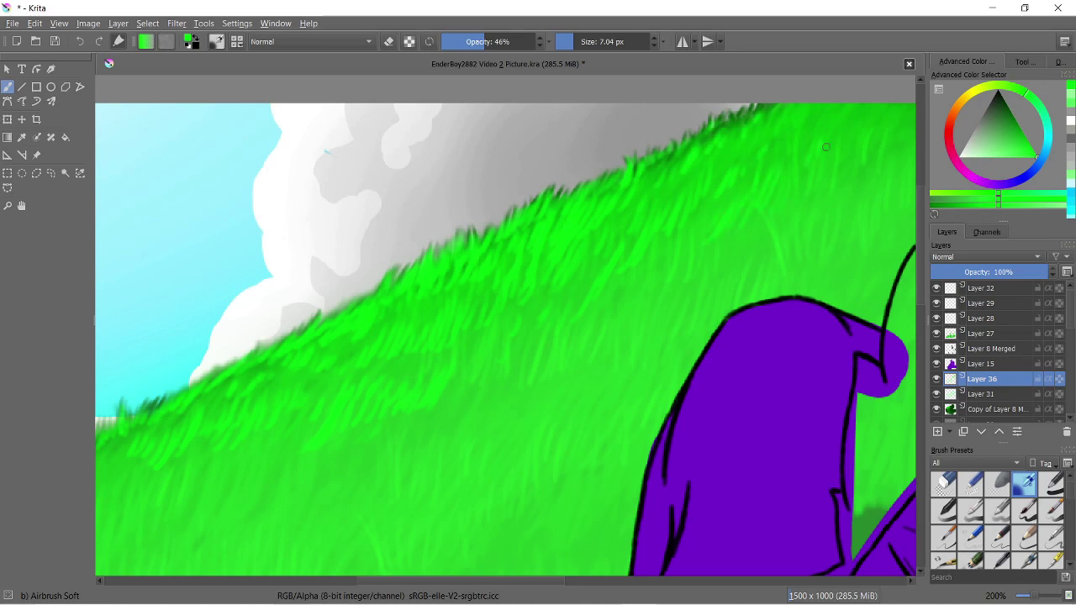
scroll(714, 210, "down", 1)
scroll(630, 235, "down", 3)
scroll(611, 239, "up", 3)
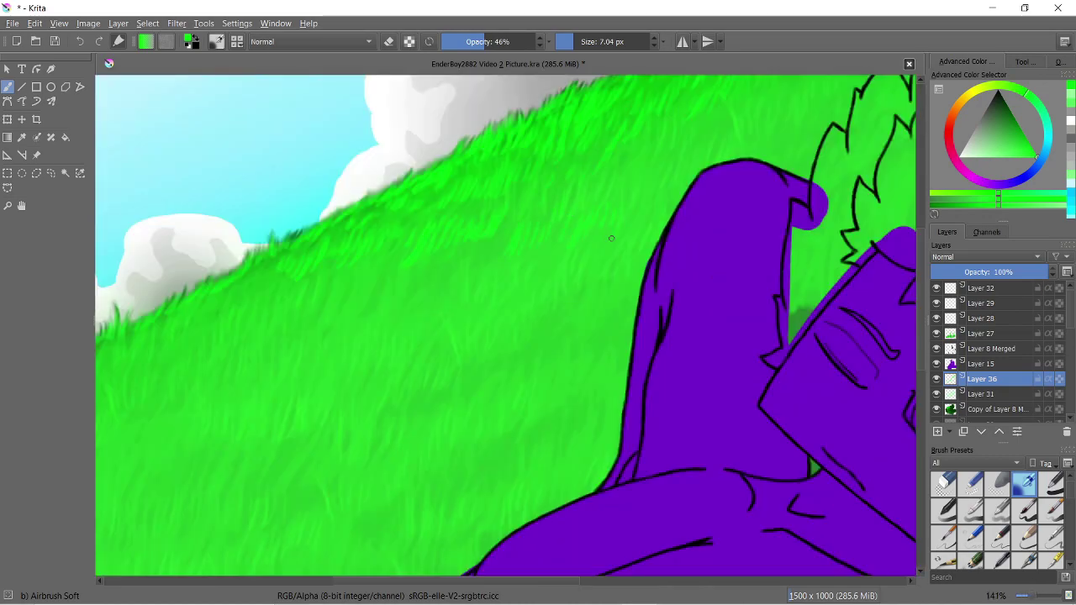
scroll(559, 218, "down", 1)
scroll(562, 177, "up", 2)
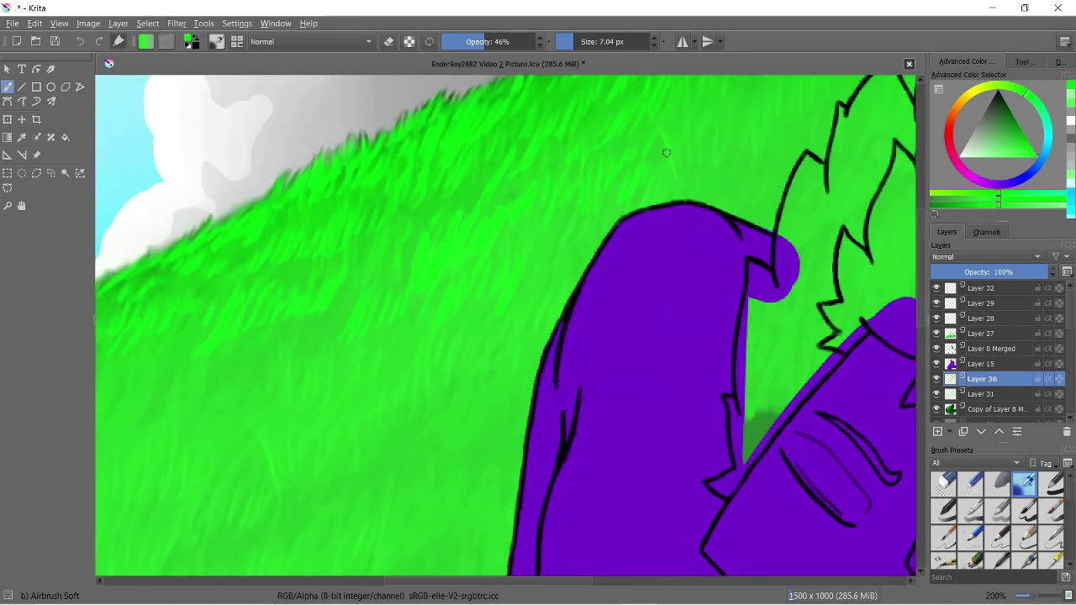
scroll(756, 152, "down", 1)
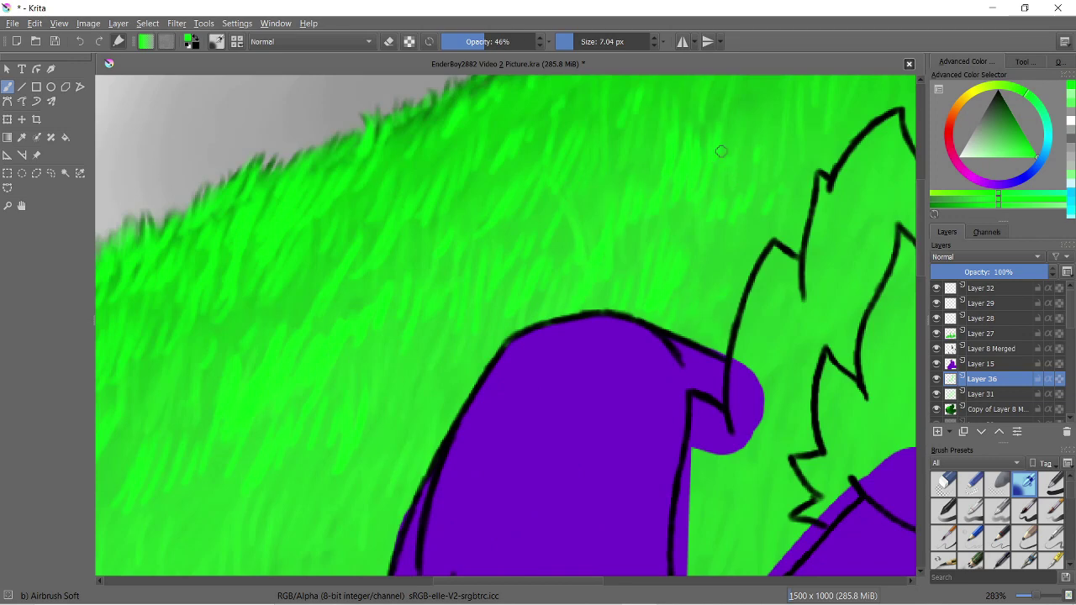
scroll(718, 149, "down", 3)
scroll(659, 267, "up", 3)
scroll(638, 294, "down", 2)
scroll(622, 319, "down", 1)
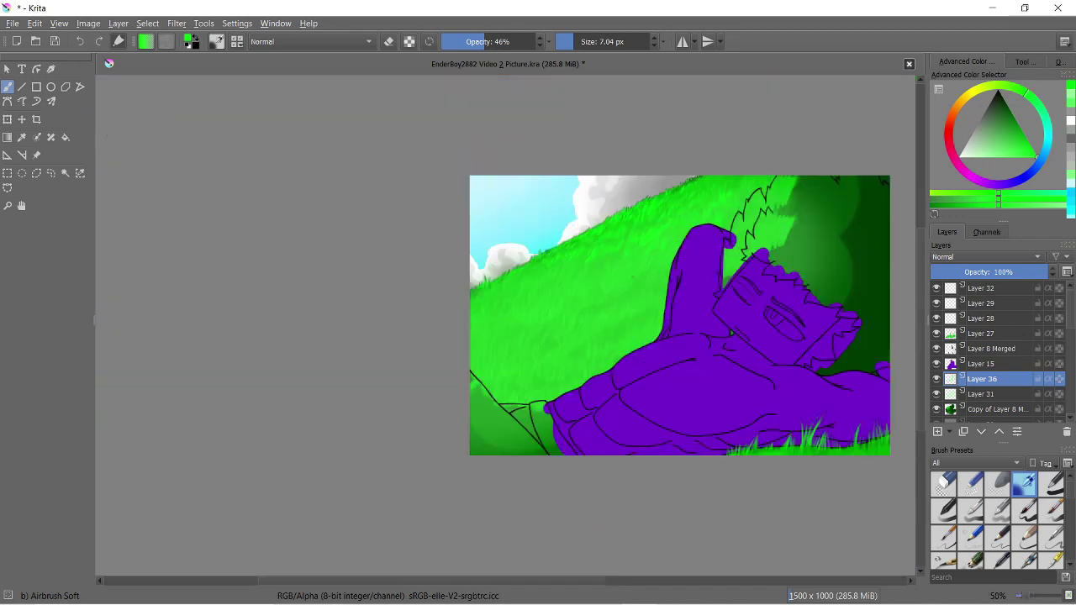
scroll(611, 330, "up", 2)
scroll(516, 287, "up", 1)
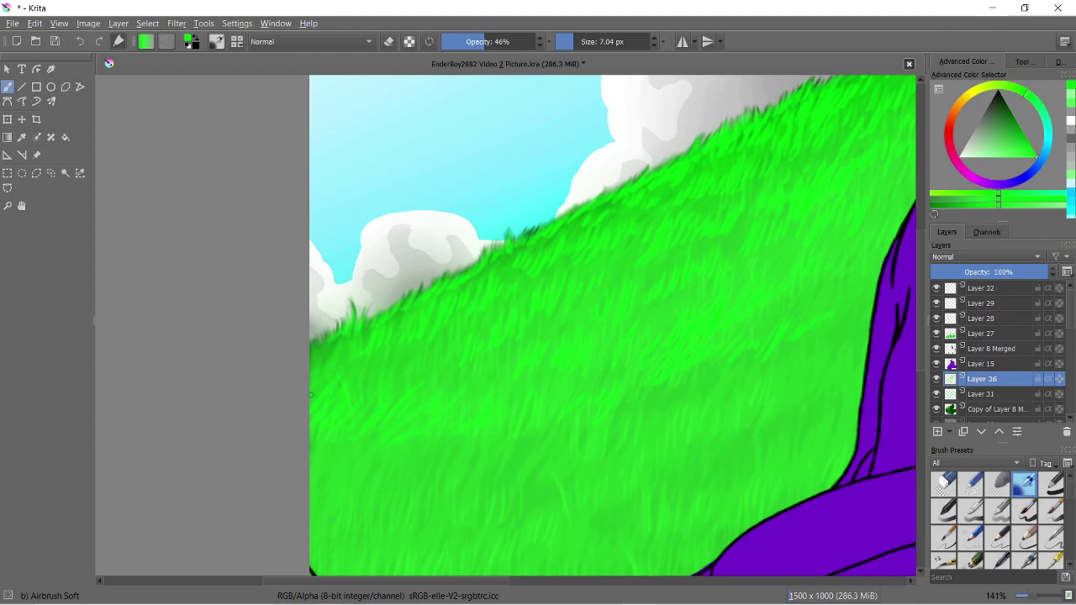
left_click_drag(427, 303, 377, 227)
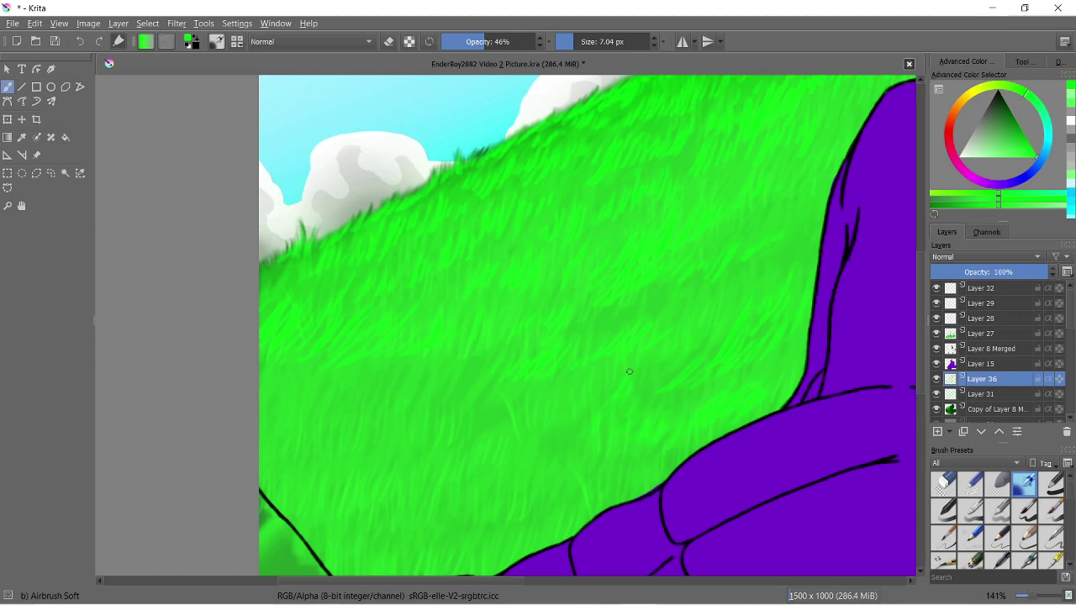
scroll(547, 419, "up", 2)
scroll(781, 260, "up", 2, "ctrl")
scroll(767, 120, "down", 2, "ctrl")
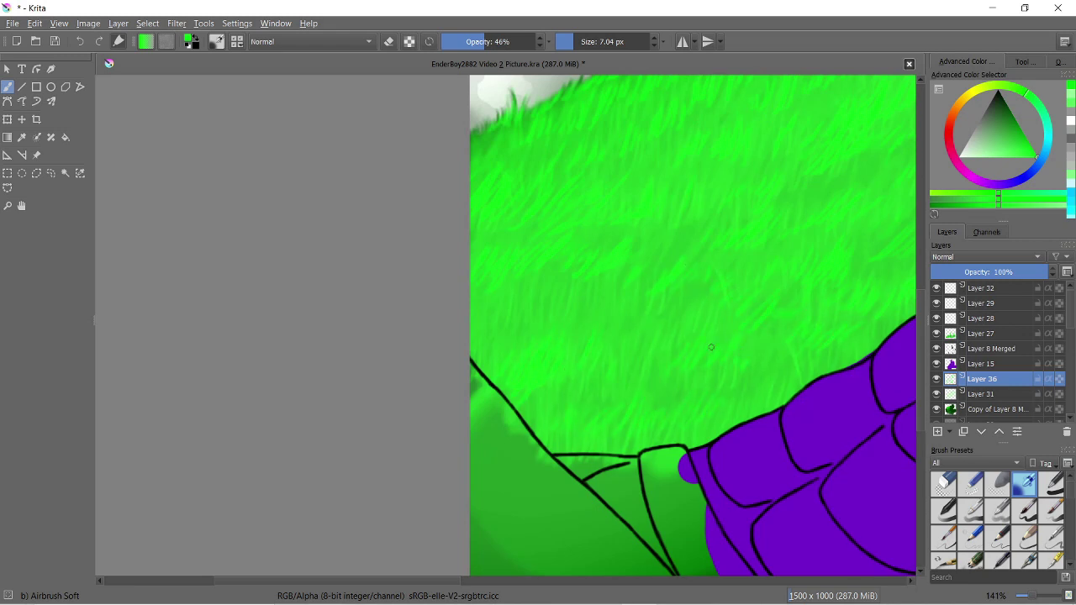
scroll(741, 367, "down", 1, "ctrl")
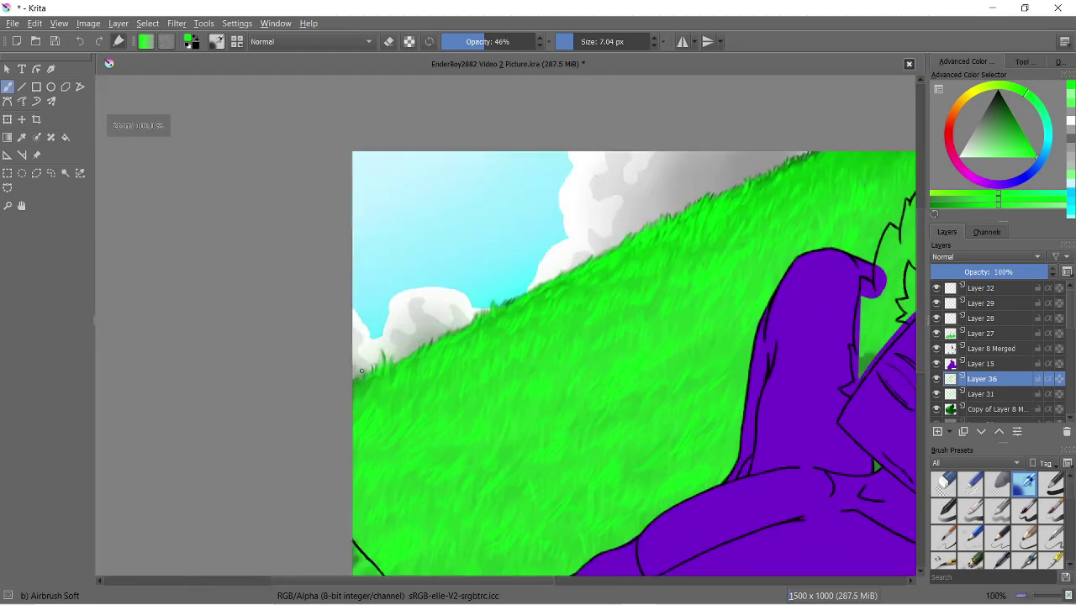
scroll(490, 437, "down", 5, "ctrl")
scroll(568, 221, "up", 5, "ctrl")
Try green foreground grass on a new layer, then undo it and delete the empty Layer 37
key("e")
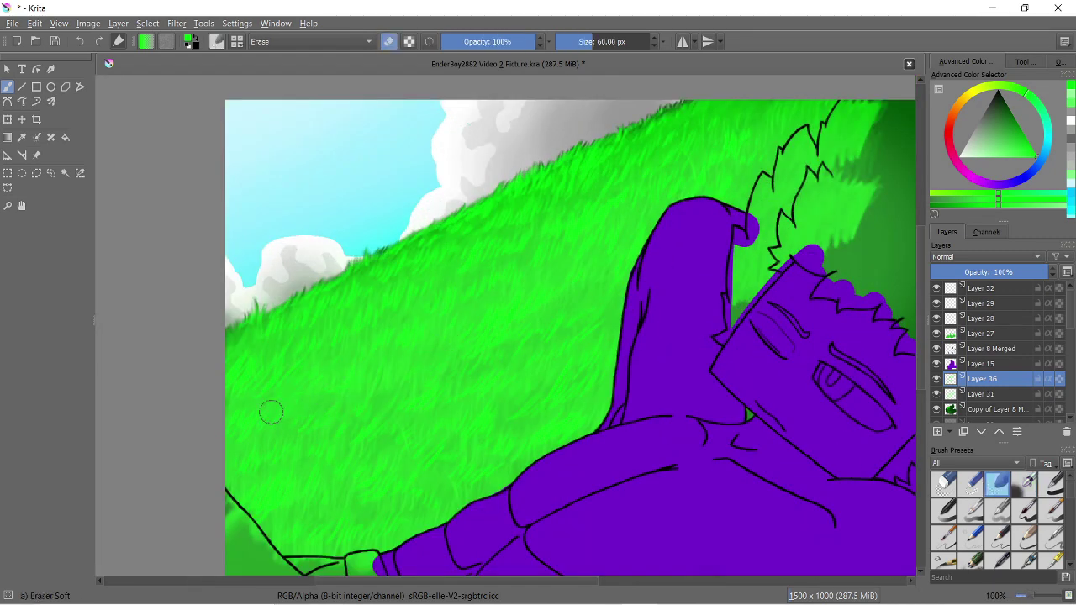
scroll(381, 479, "down", 2, "ctrl")
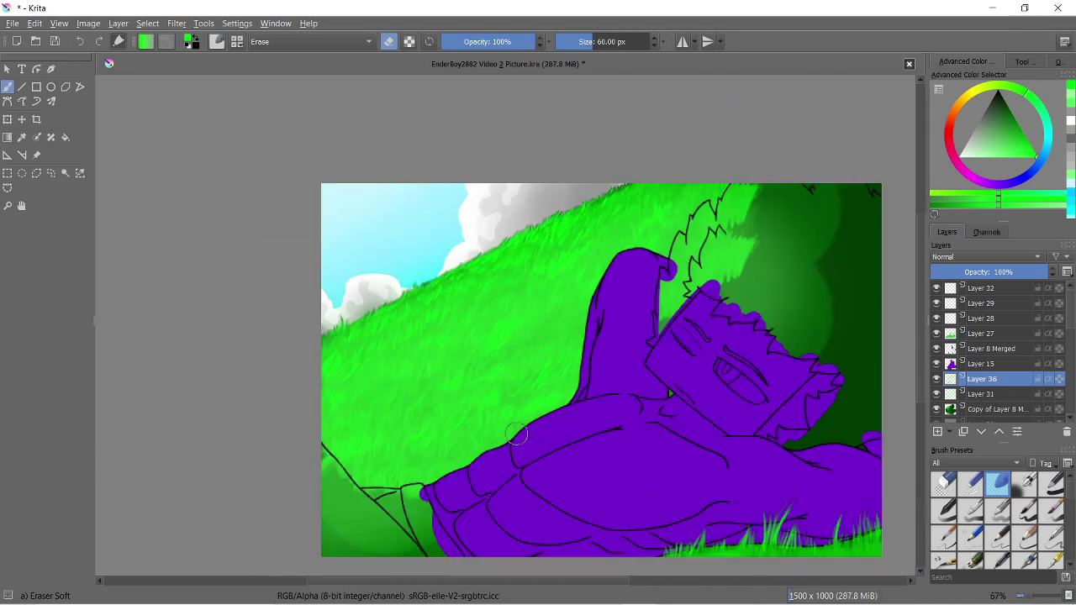
scroll(495, 261, "up", 2, "ctrl")
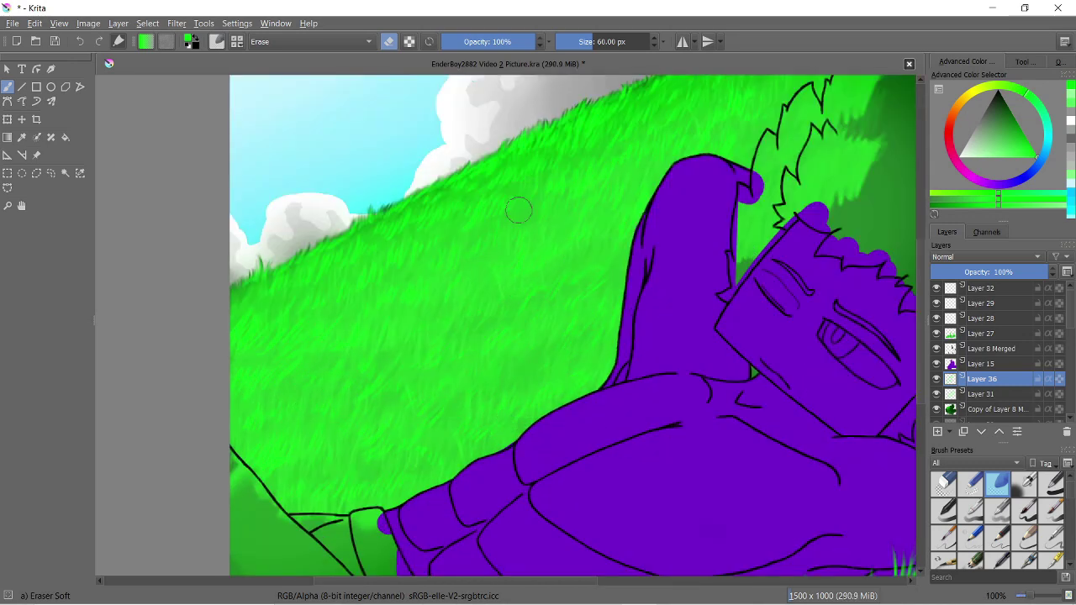
scroll(588, 259, "down", 2, "ctrl")
scroll(628, 235, "down", 1, "ctrl")
scroll(768, 482, "up", 4, "ctrl")
left_click(1051, 483)
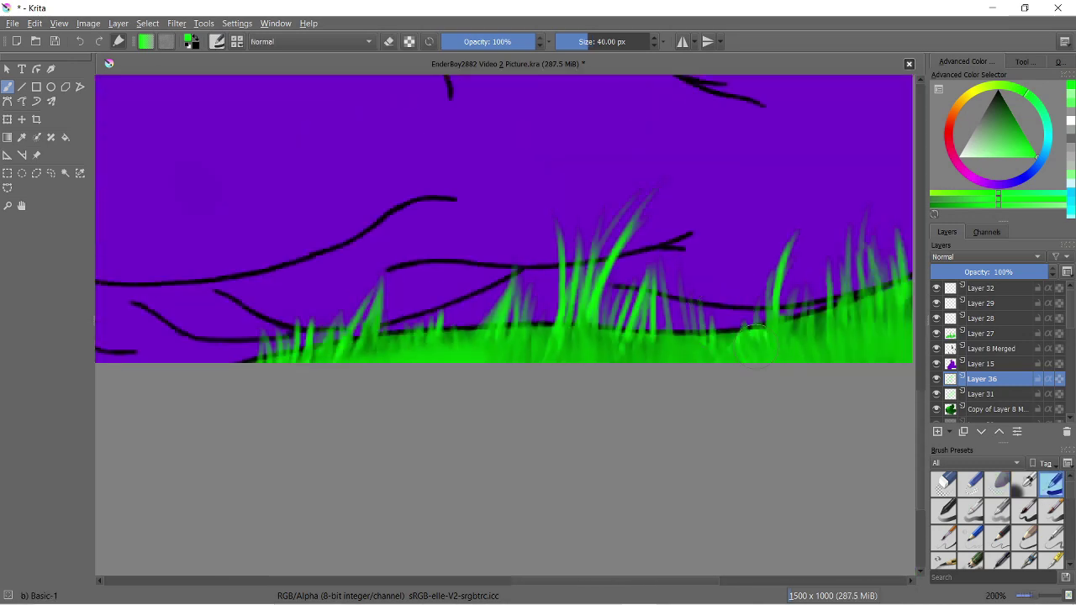
left_click(942, 510)
left_click(981, 318)
left_click(937, 431)
left_click_drag(891, 319, 369, 337)
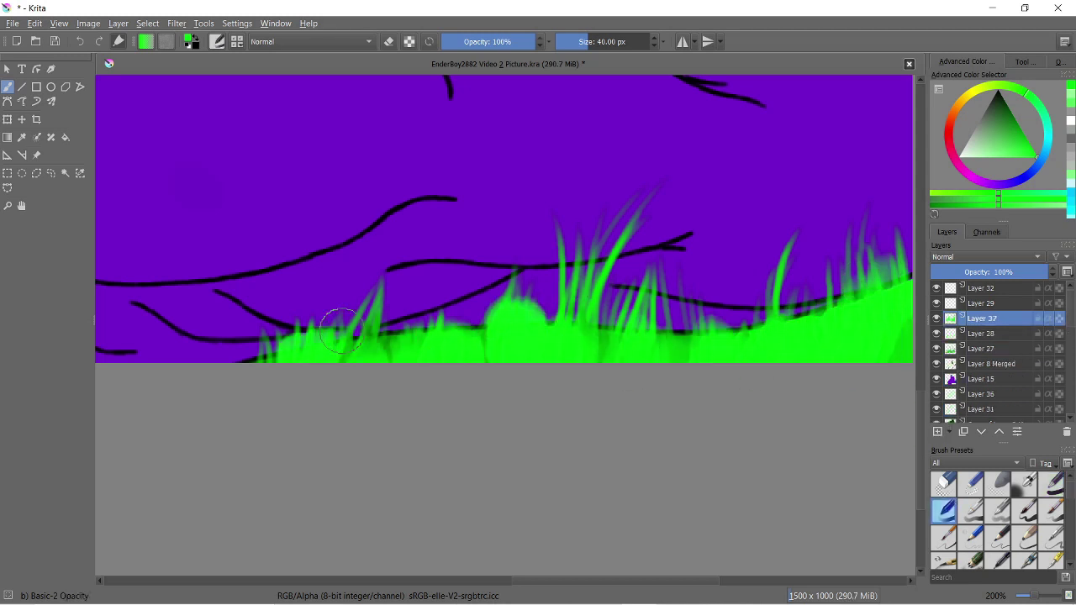
key("ctrl+z")
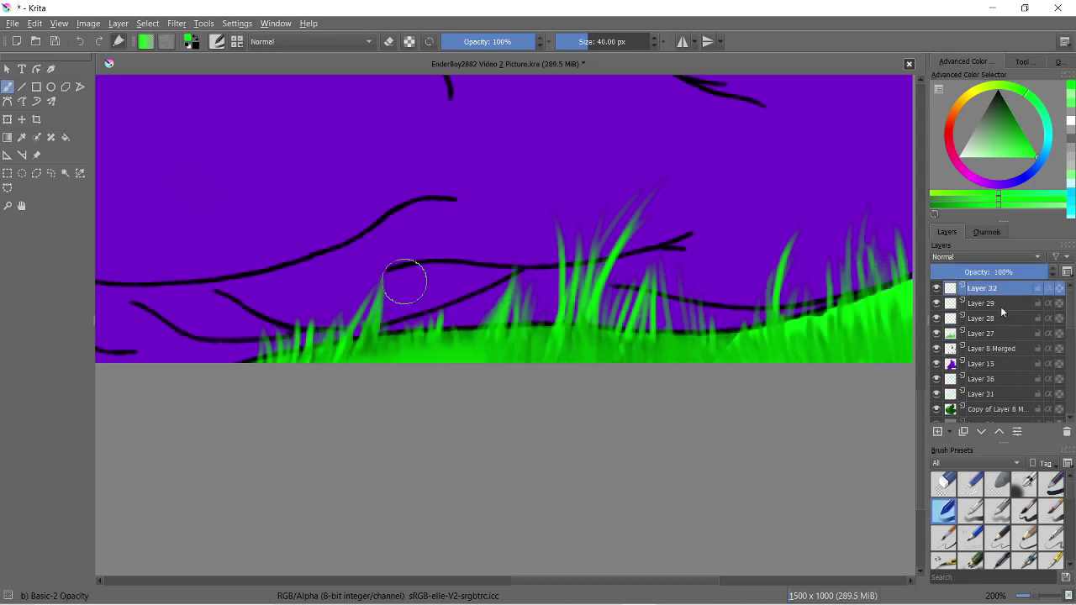
left_click(1066, 432)
scroll(756, 320, "up", 1, "ctrl")
Erase the stray bright grass strokes along the bottom of the grass layer
left_click(943, 481)
left_click(983, 393)
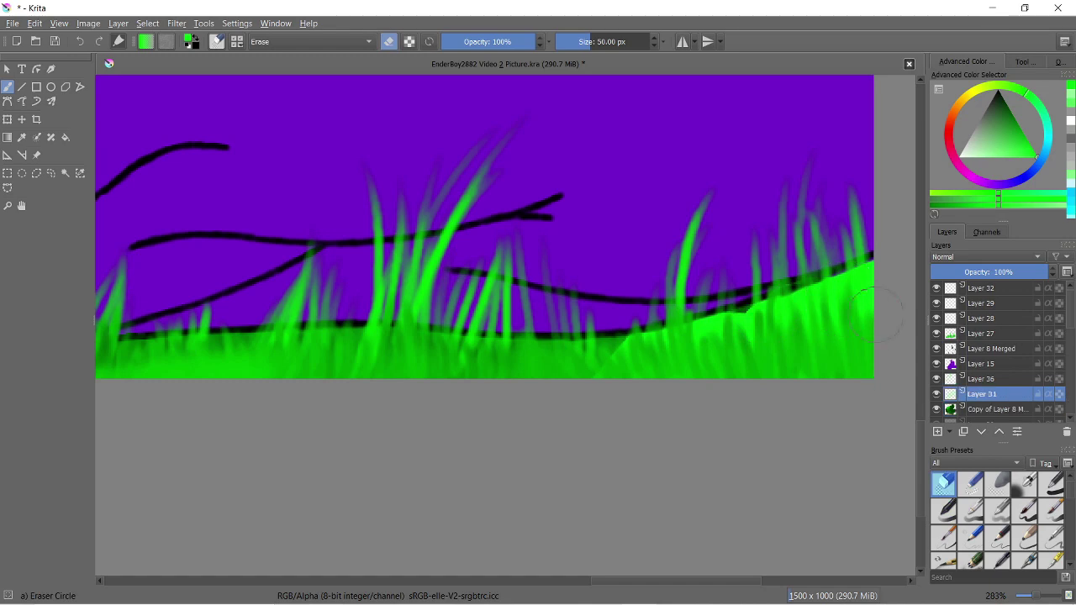
scroll(732, 143, "down", 1, "ctrl")
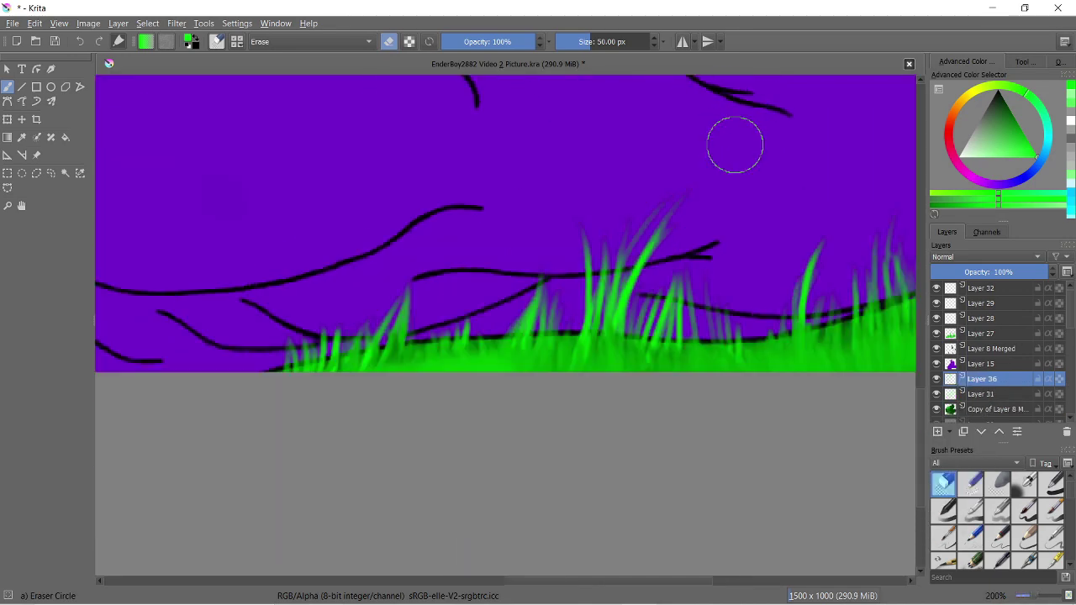
key("Page_Up")
key("Page_Up")
key("Page_Up")
mouse_move(629, 219)
left_mouse_down()
mouse_move(579, 298)
mouse_move(658, 303)
mouse_move(895, 269)
mouse_move(911, 244)
left_mouse_up()
scroll(690, 233, "down", 5, "ctrl")
scroll(691, 233, "up", 2, "ctrl")
Merge the grass layers down into Layer 8 Merged and return to a painting brush
key("ctrl+e")
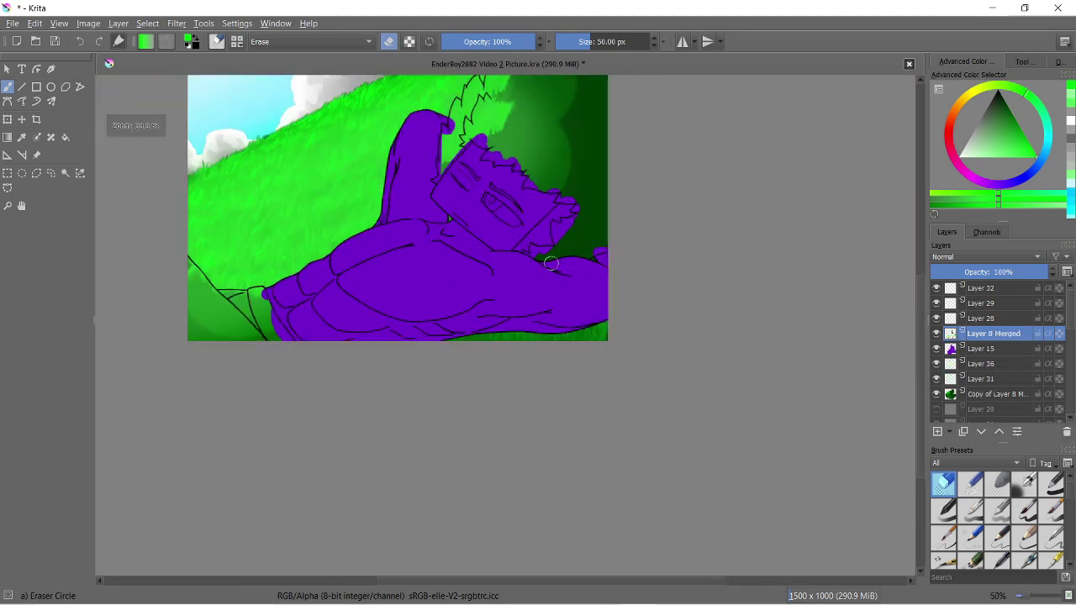
scroll(453, 128, "down", 4, "ctrl")
scroll(667, 294, "up", 3, "ctrl")
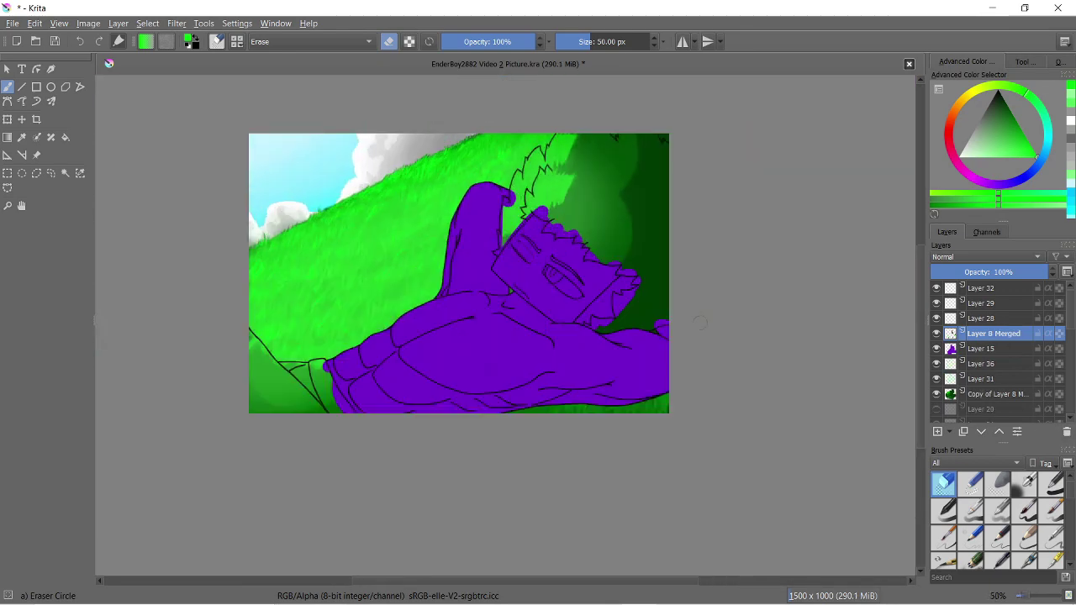
scroll(669, 301, "up", 4, "ctrl")
key("/")
key("ctrl+e")
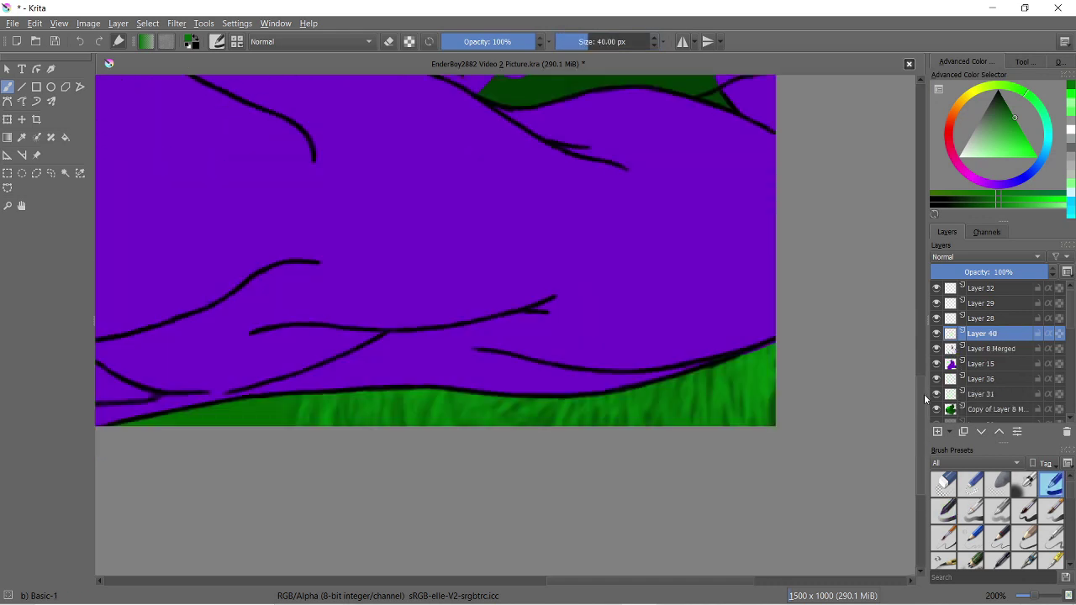
Undo the grey grass strokes and paint tapering grass blades along the bottom edge
key("ctrl+z")
left_click(1024, 508)
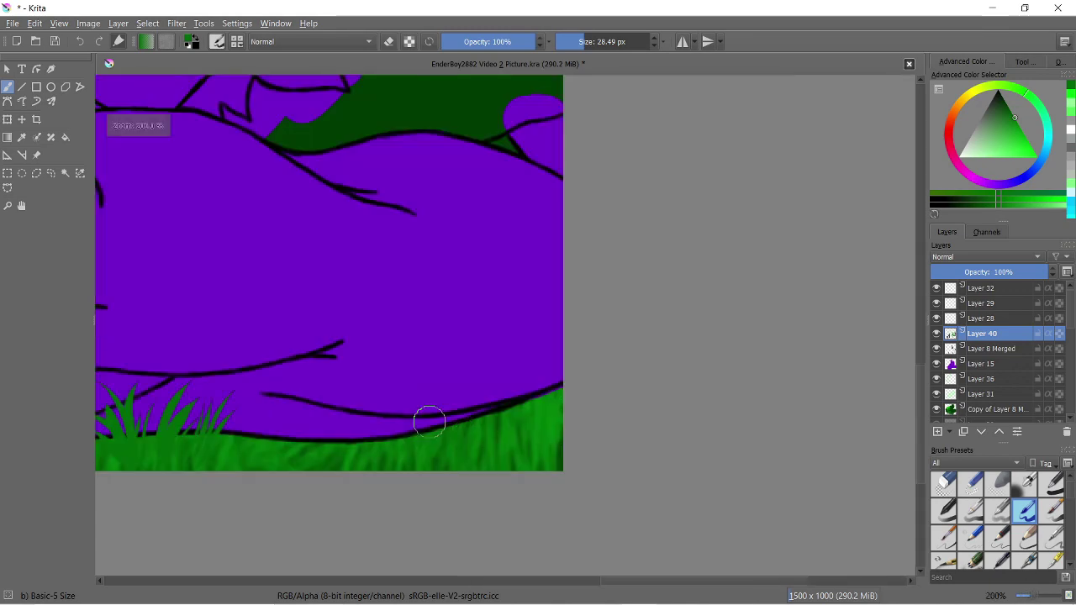
left_click_drag(504, 420, 514, 343)
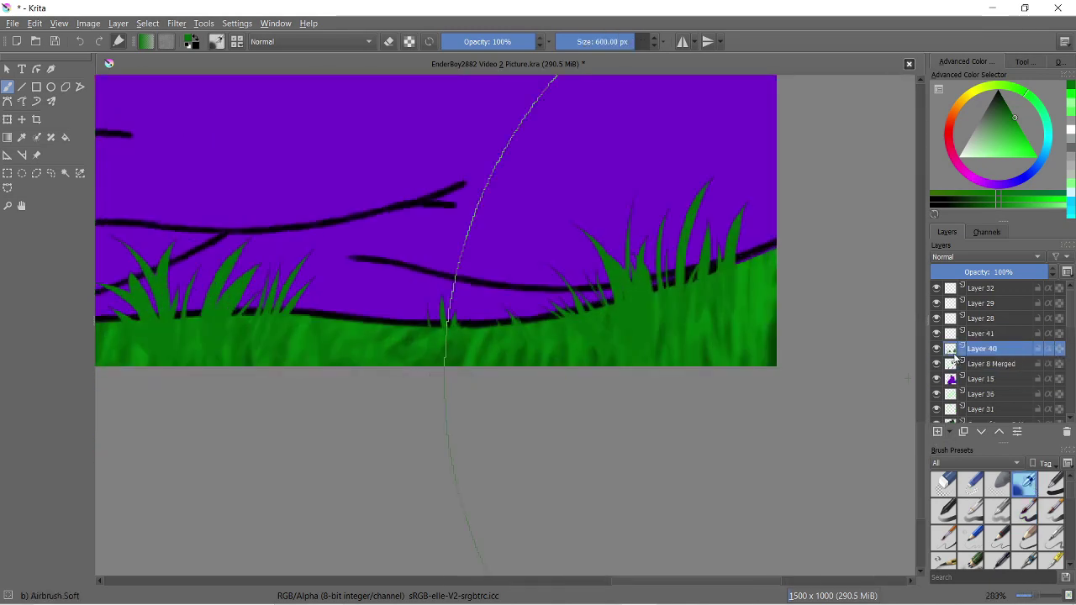
scroll(992, 362, "down", 2)
Add a new layer above the copied background grass and darken the bright right-hand grass with dark green
left_click(997, 382)
scroll(318, 183, "down", 5)
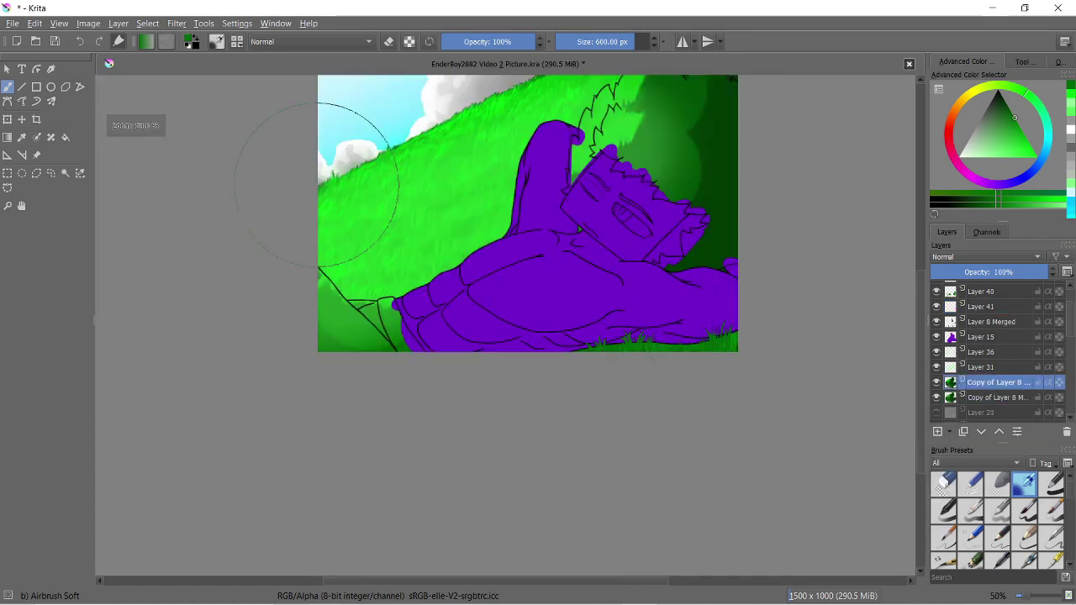
scroll(396, 187, "up", 4)
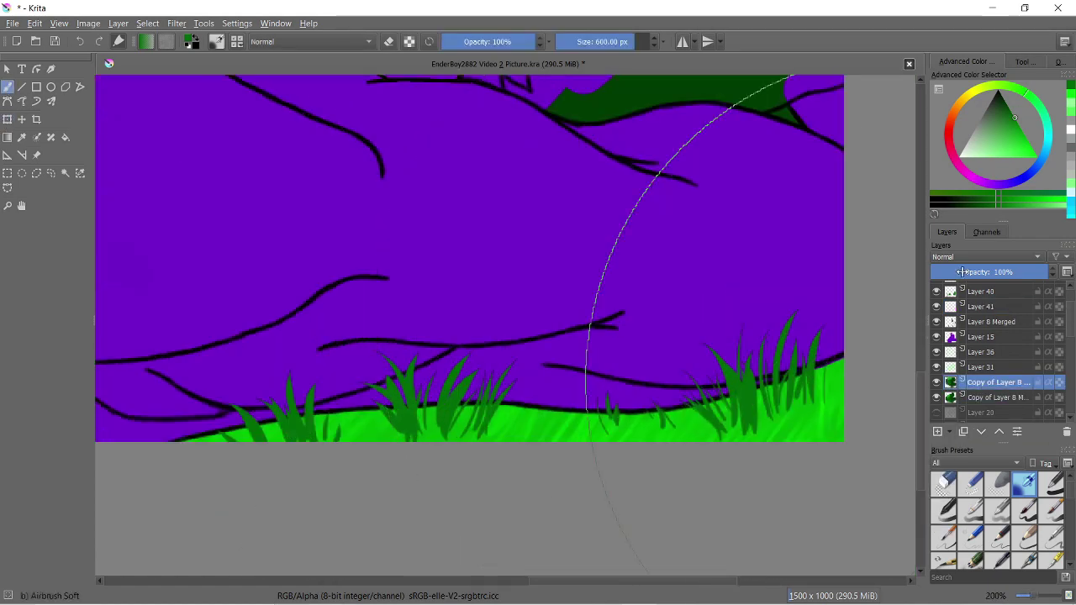
key("Insert")
left_click_drag(336, 395, 252, 395, "shift")
left_click(840, 387, "ctrl")
mouse_move(832, 382)
left_mouse_down()
mouse_move(581, 432)
mouse_move(420, 420)
left_mouse_up()
On another new layer, paint small dark green grass blades along the bottom using sampled grass greens
key("Insert")
left_click_drag(840, 436, 821, 436, "shift")
left_click(821, 436, "ctrl")
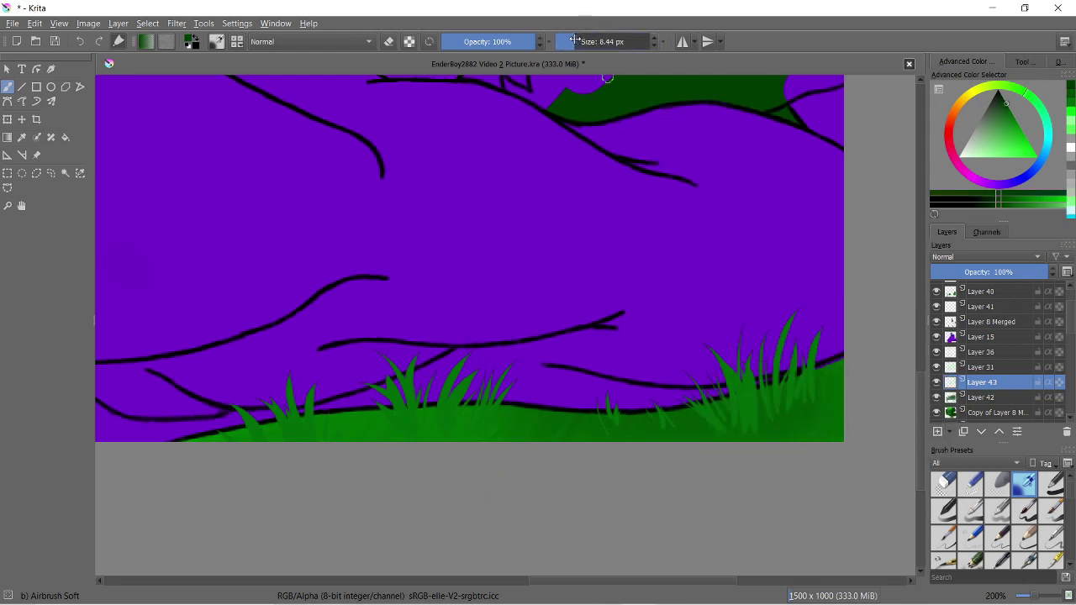
left_click(581, 430, "ctrl")
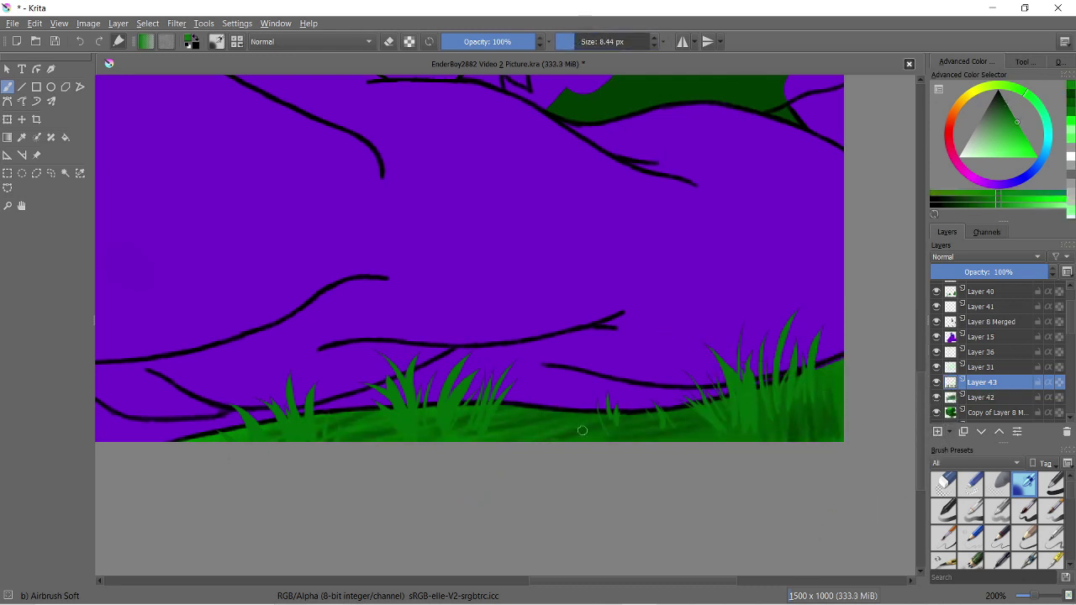
scroll(586, 366, "up", 1, "ctrl")
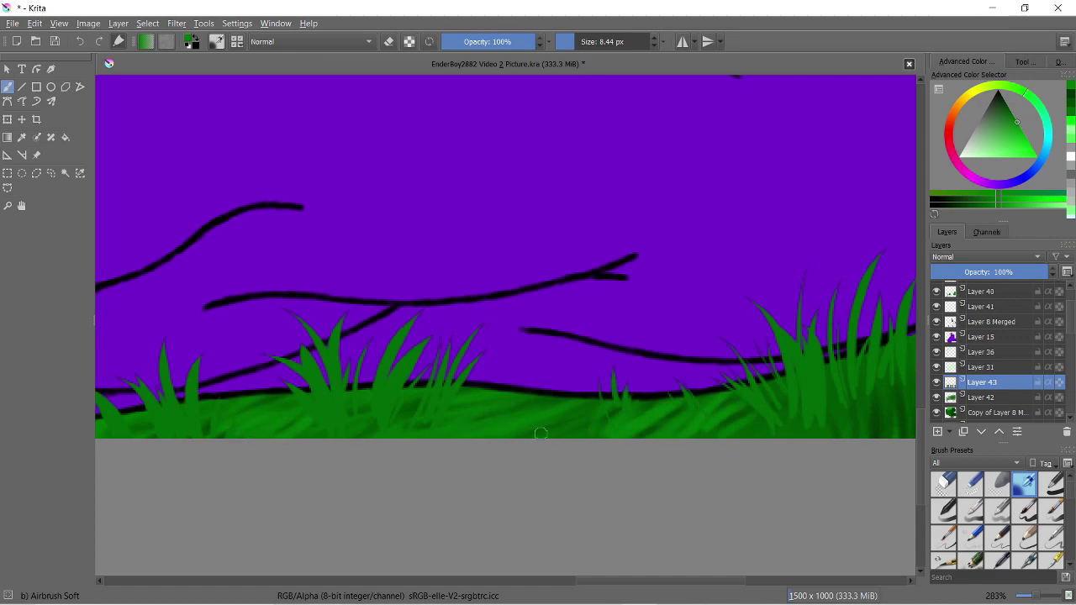
left_click(543, 338, "ctrl")
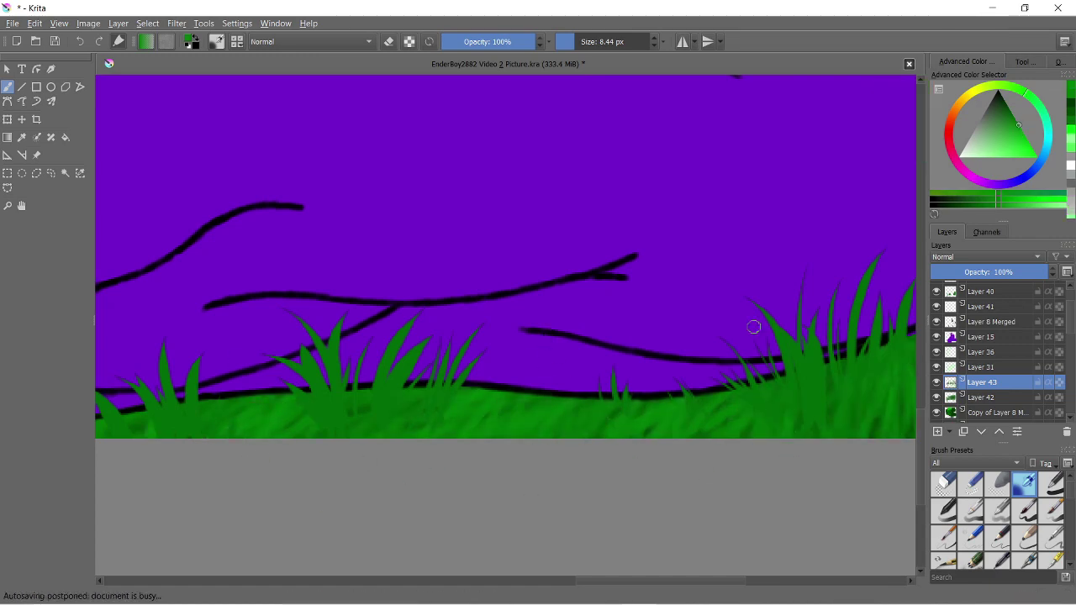
scroll(753, 326, "up", 1, "ctrl")
left_click(639, 366, "ctrl")
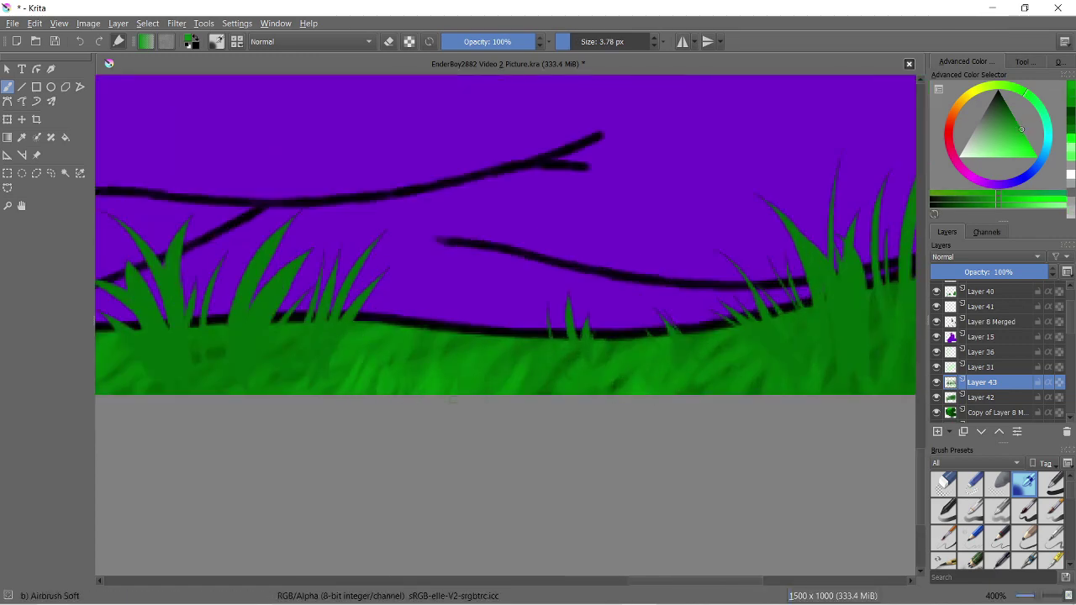
Check the grass layers by switching between Layers 40, 42 and 36
left_click(981, 291)
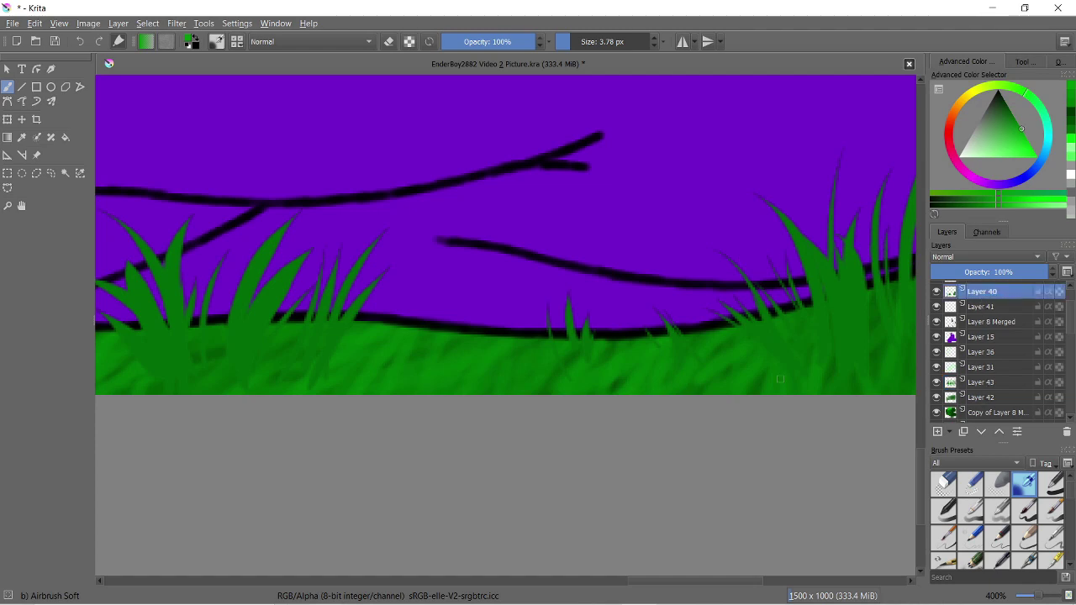
scroll(785, 227, "down", 2, "ctrl")
scroll(785, 227, "down", 3, "ctrl")
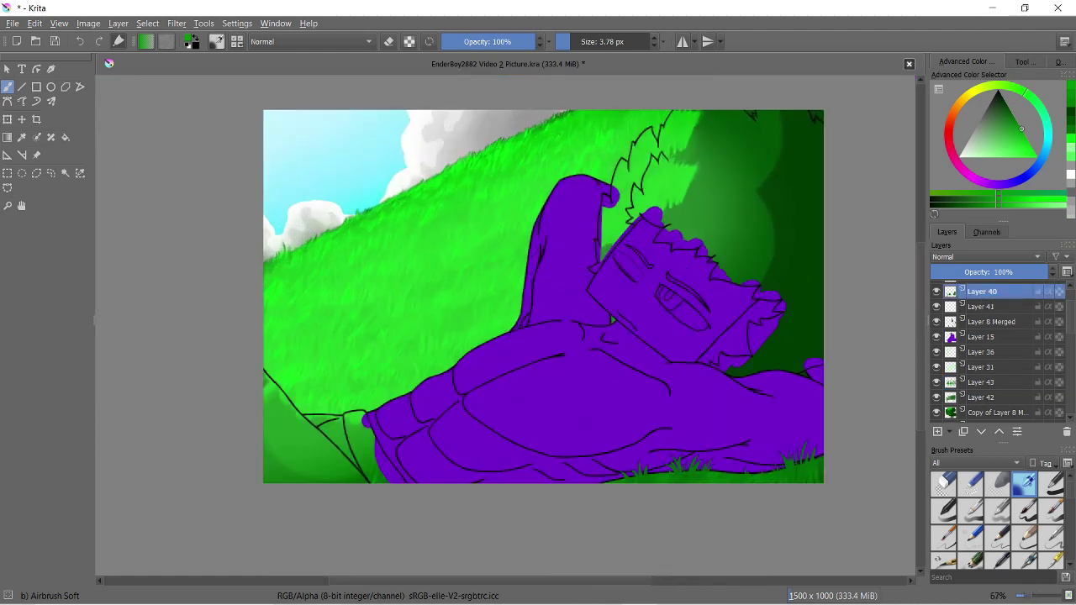
scroll(504, 328, "up", 4, "ctrl")
scroll(504, 328, "down", 5, "ctrl")
scroll(504, 328, "up", 1, "ctrl")
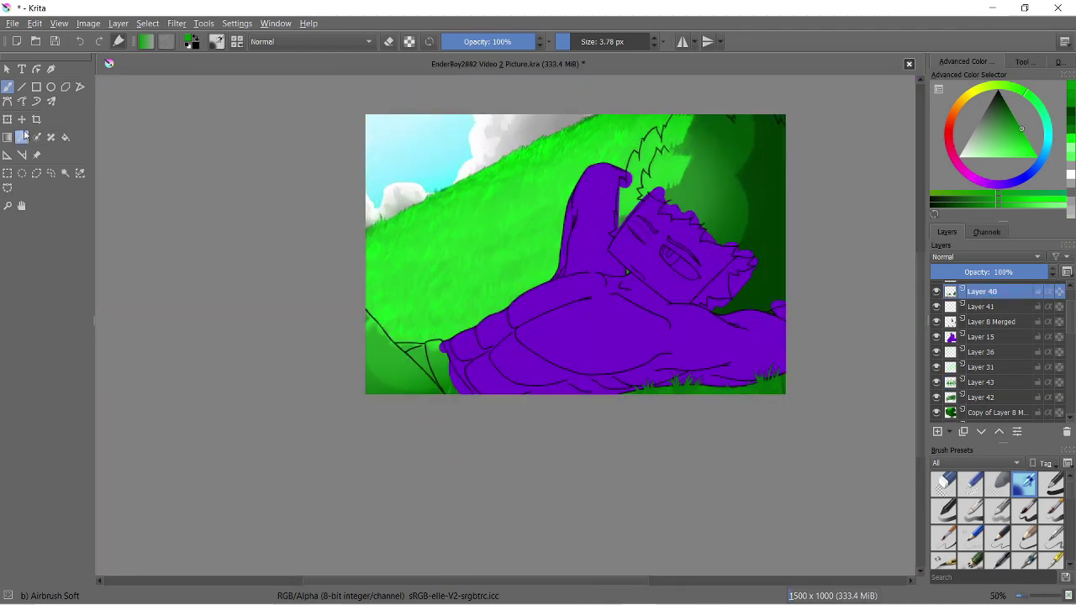
scroll(504, 328, "down", 2, "ctrl")
scroll(486, 190, "up", 9, "ctrl")
left_click(988, 398)
left_click(976, 353)
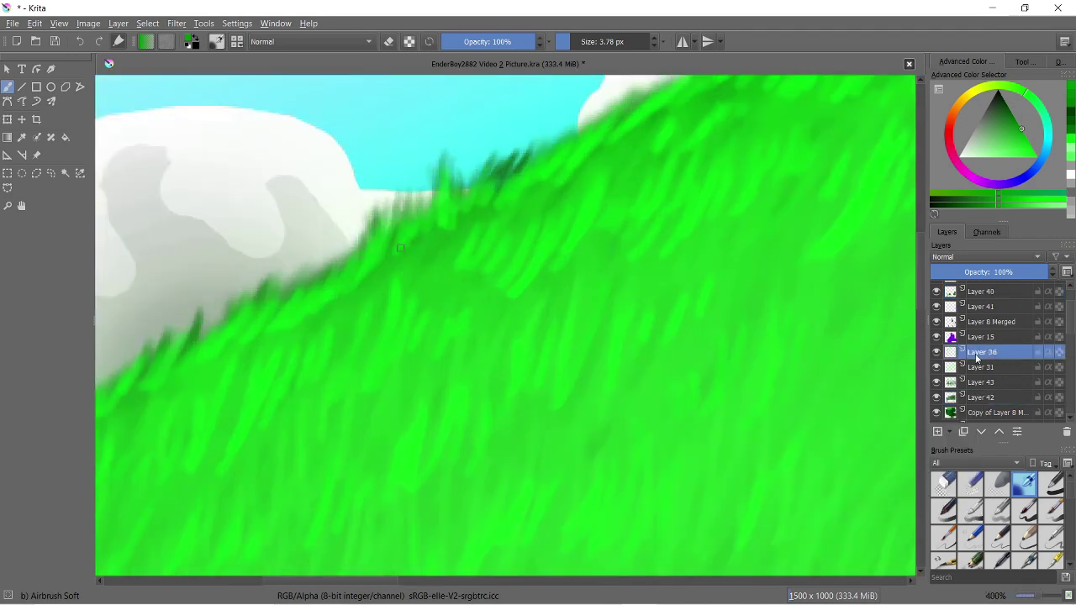
scroll(400, 248, "down", 5, "ctrl")
scroll(400, 248, "up", 5, "ctrl")
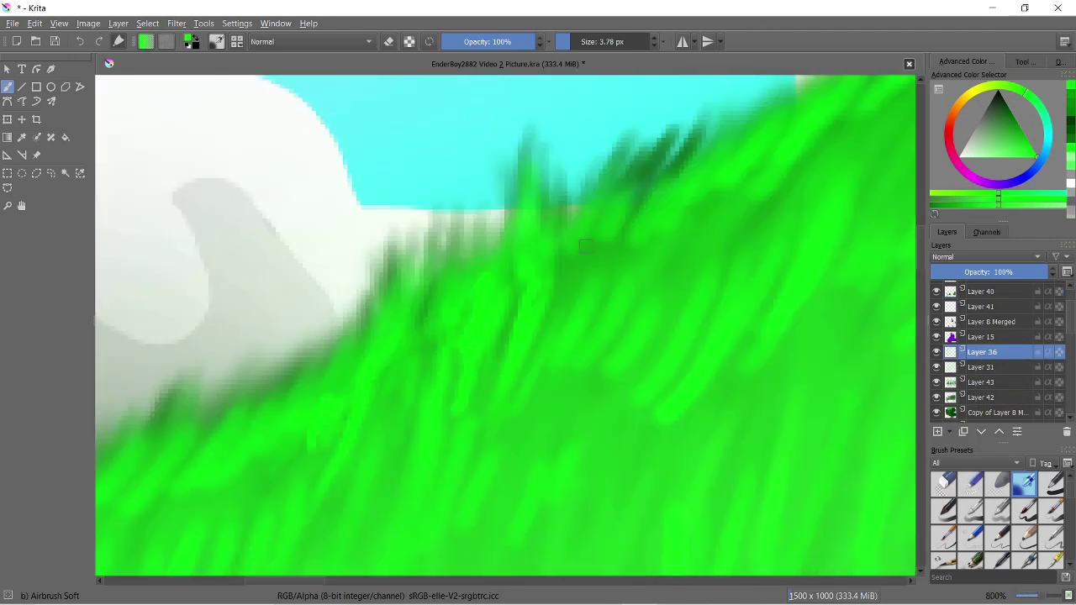
scroll(400, 248, "down", 5, "ctrl")
scroll(504, 328, "up", 5, "ctrl")
scroll(504, 328, "down", 5, "ctrl")
scroll(504, 328, "up", 2, "ctrl")
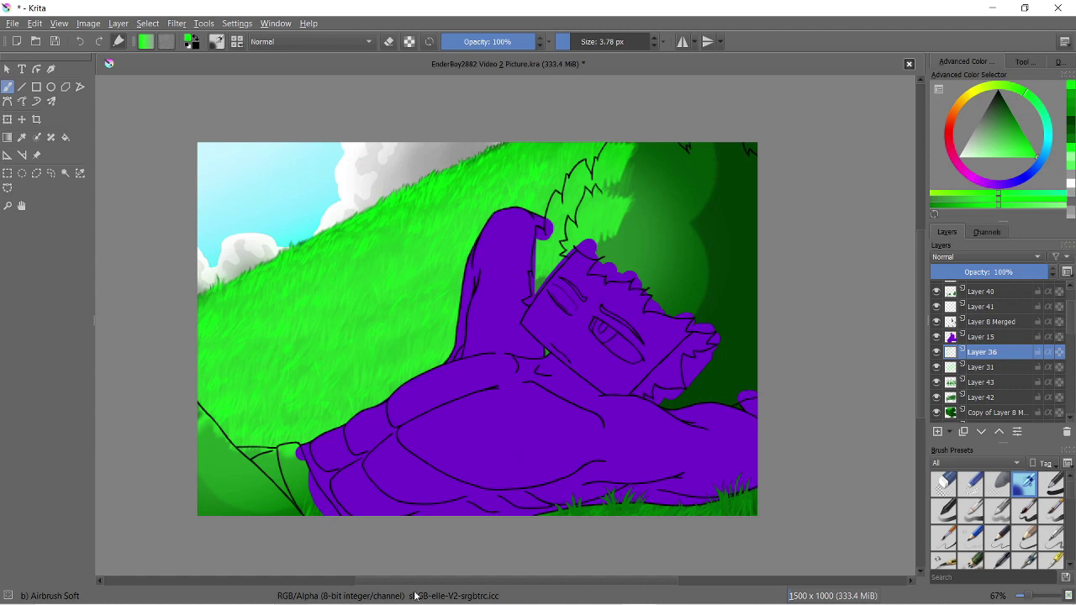
On Layer 15, fill out the body's lower edge in sampled purple with a hard round brush
scroll(504, 328, "down", 1, "ctrl")
left_click(983, 336)
left_click(639, 453, "ctrl")
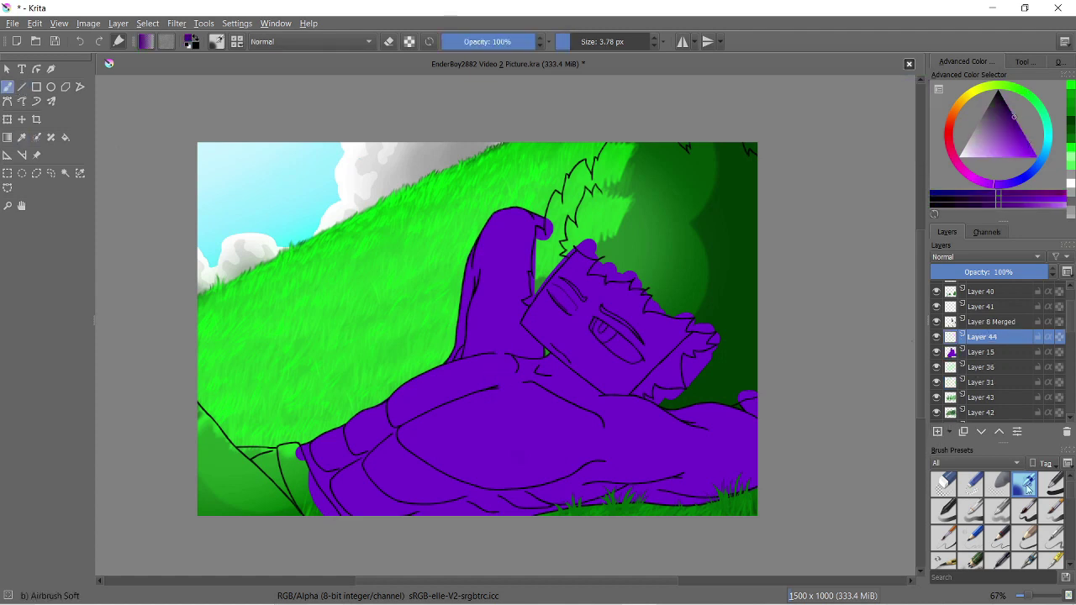
left_click(1050, 484)
mouse_move(580, 497)
left_mouse_down()
mouse_move(712, 489)
mouse_move(743, 463)
left_mouse_up()
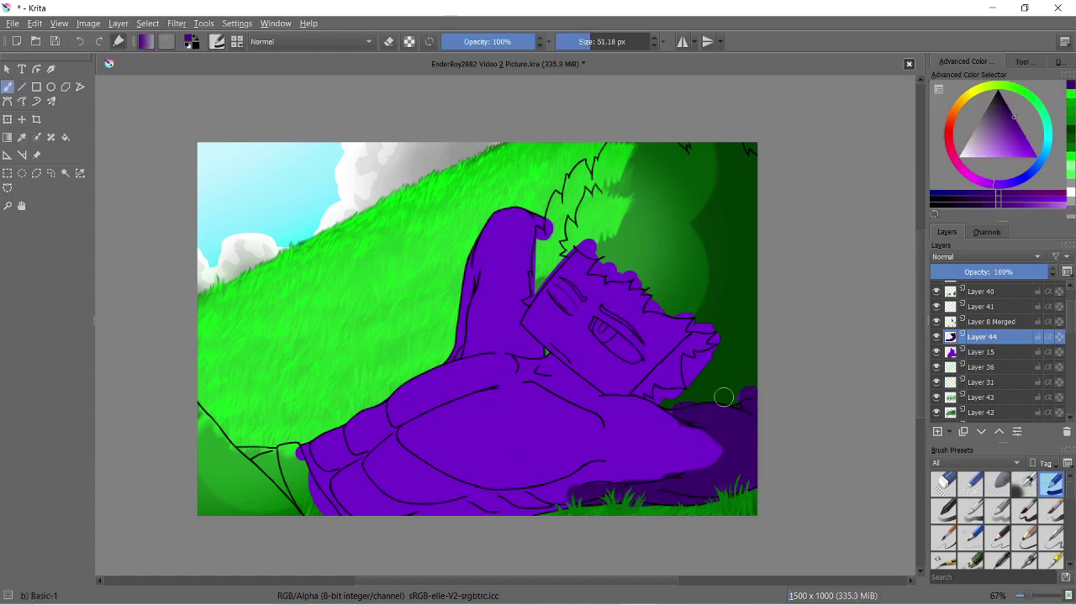
left_click_drag(593, 478, 392, 522)
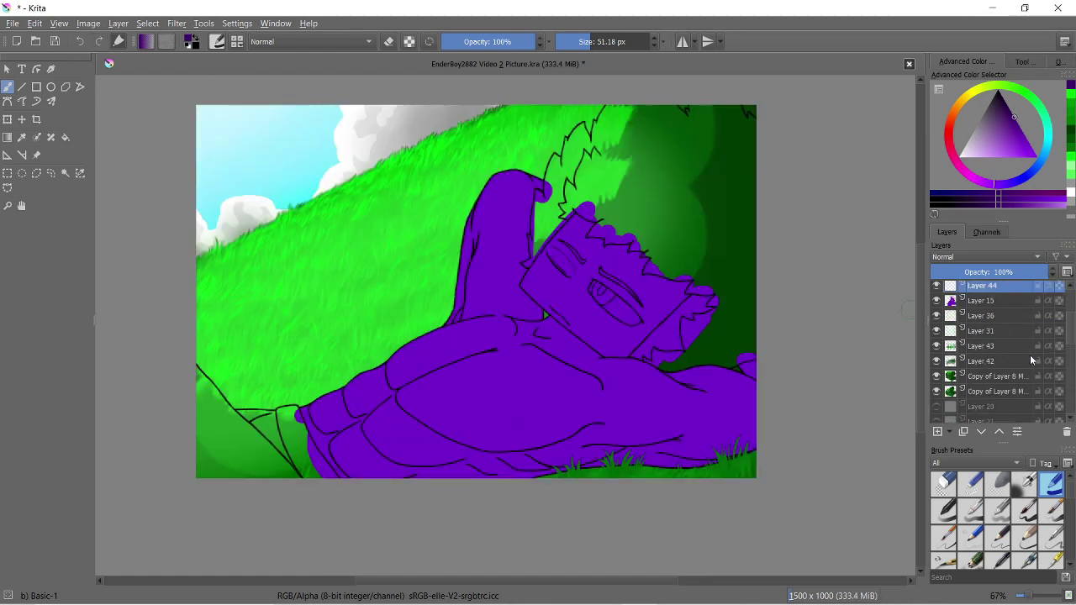
Add a new layer at the top of the stack and shrink the brush for the black shape
key("Page_Up")
key("Page_Up")
key("Page_Up")
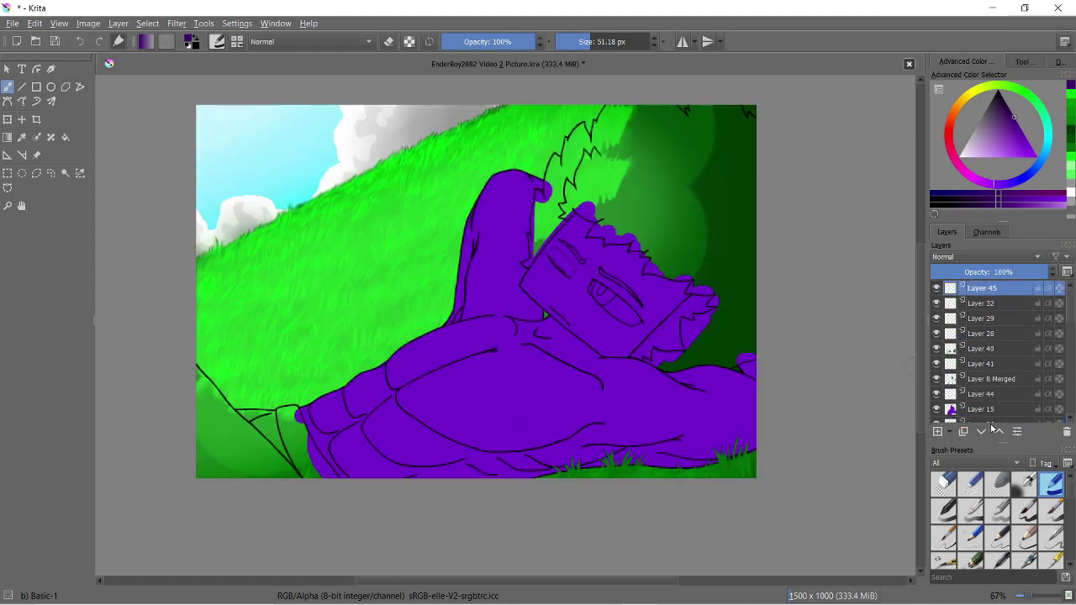
left_click(731, 176, "ctrl")
scroll(537, 265, "down", 3)
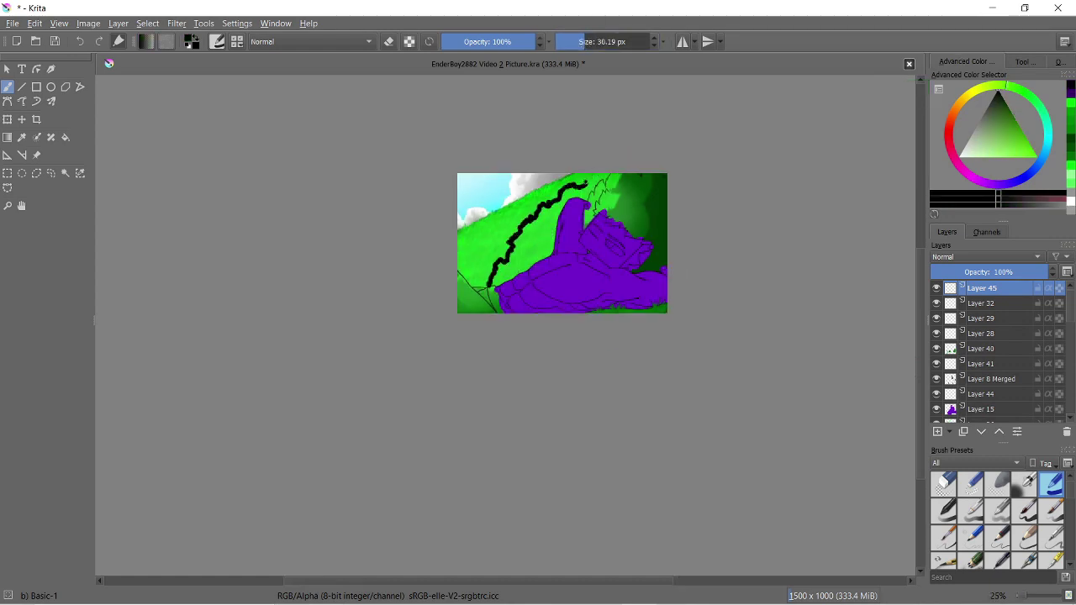
scroll(547, 216, "up", 5)
scroll(612, 343, "down", 2)
Paint a broad black band diagonally up across the hillside
left_click_drag(622, 332, 403, 555)
scroll(520, 526, "down", 1)
mouse_move(521, 526)
left_mouse_down()
mouse_move(480, 404)
mouse_move(356, 463)
mouse_move(672, 216)
mouse_move(874, 109)
left_mouse_up()
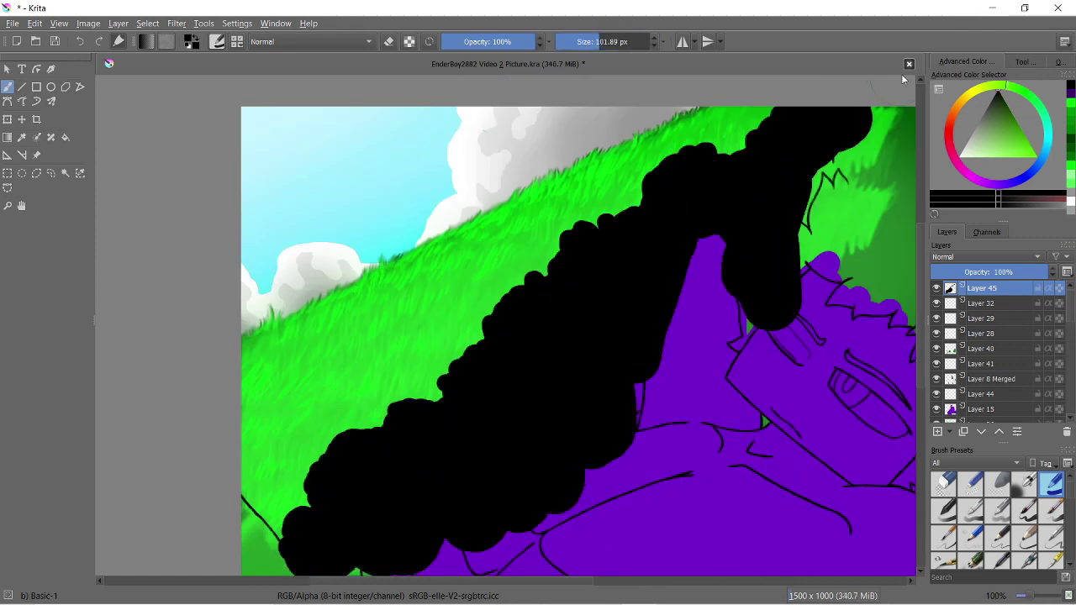
Erase the black band's lower edges back to reveal the grass beneath
key("slash")
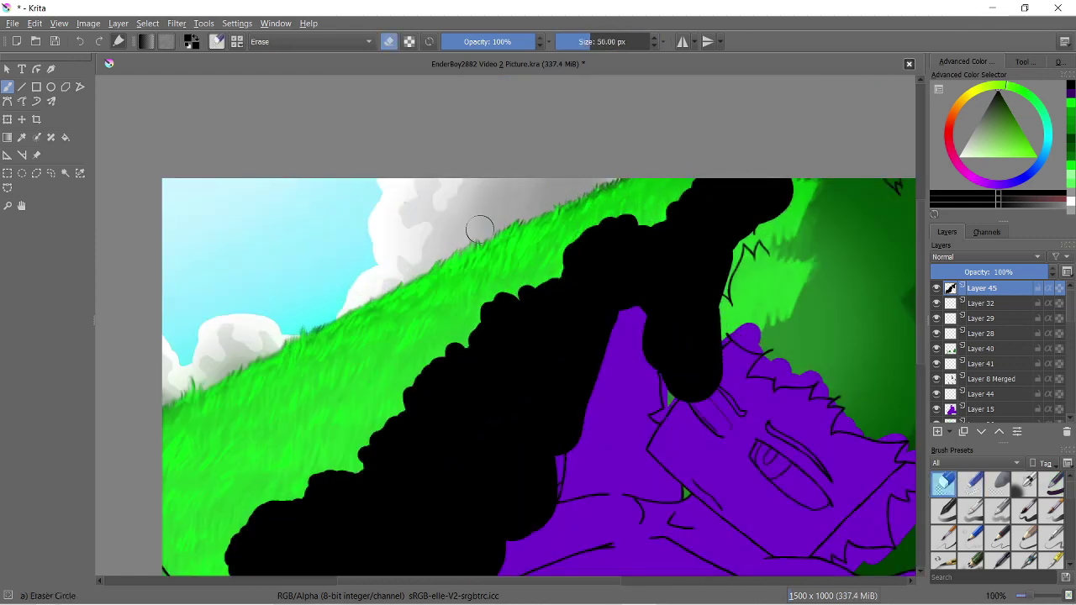
scroll(361, 354, "down", 2)
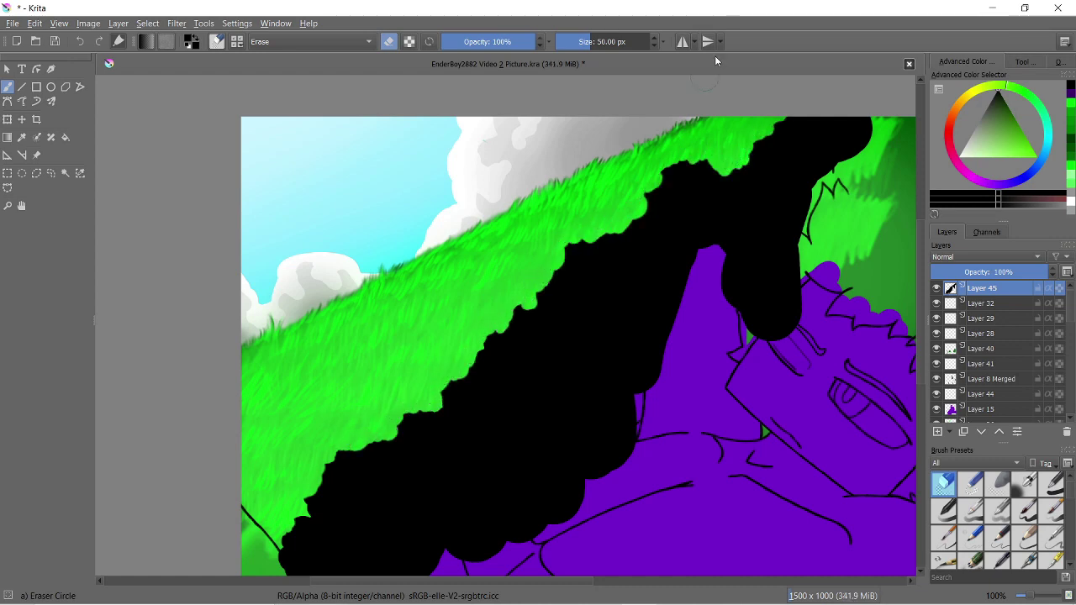
scroll(517, 348, "down", 1)
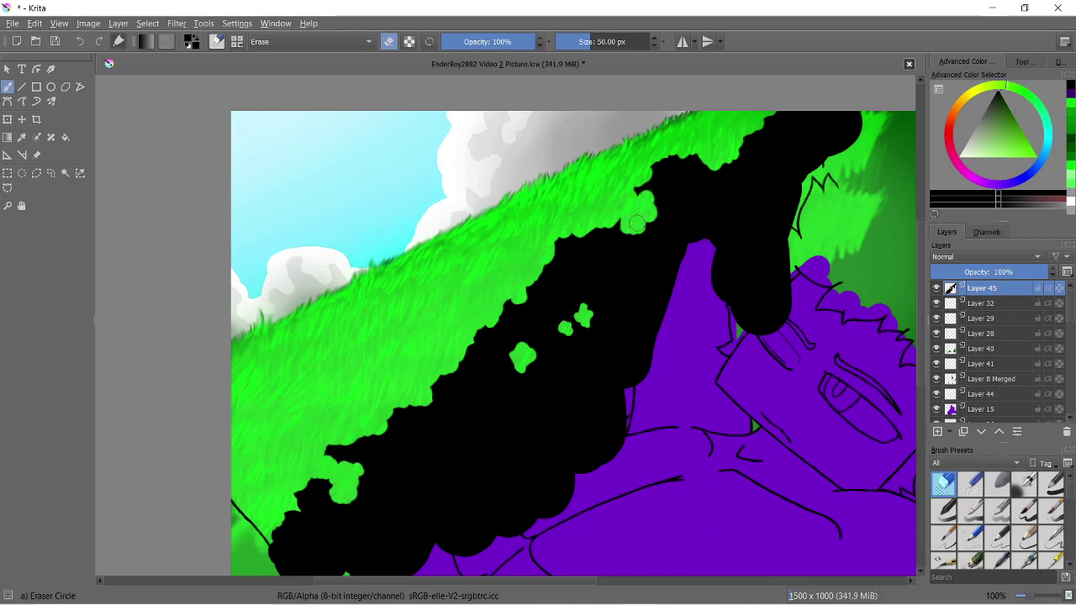
left_click_drag(420, 420, 378, 571)
left_click_drag(387, 445, 277, 572)
Erase small speckled holes through the black band and set the layer opacity to 37%
scroll(537, 447, "up", 1)
left_click_drag(681, 227, 668, 216)
left_click(643, 335)
left_click(609, 412)
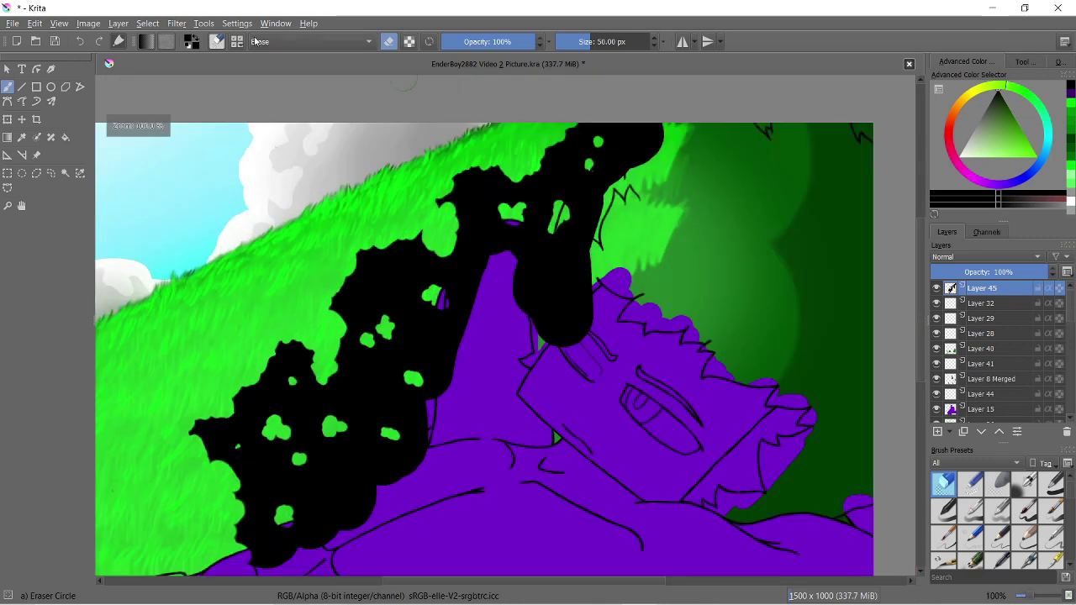
left_click(176, 23)
left_click(370, 99)
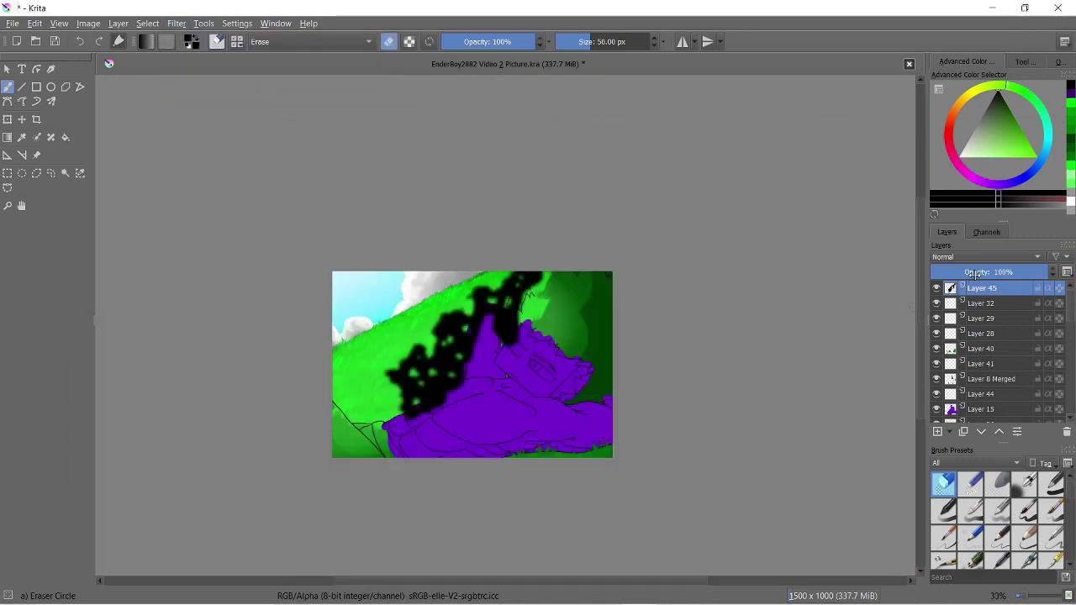
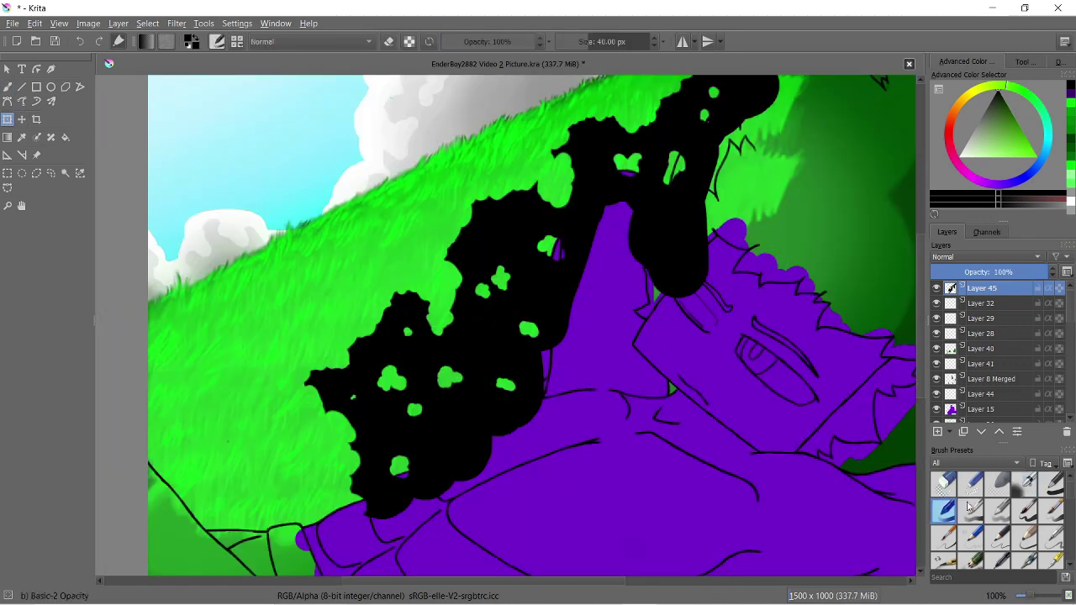
Paint large black strokes over the purple area and the hair on Layer 45
left_click(1050, 483)
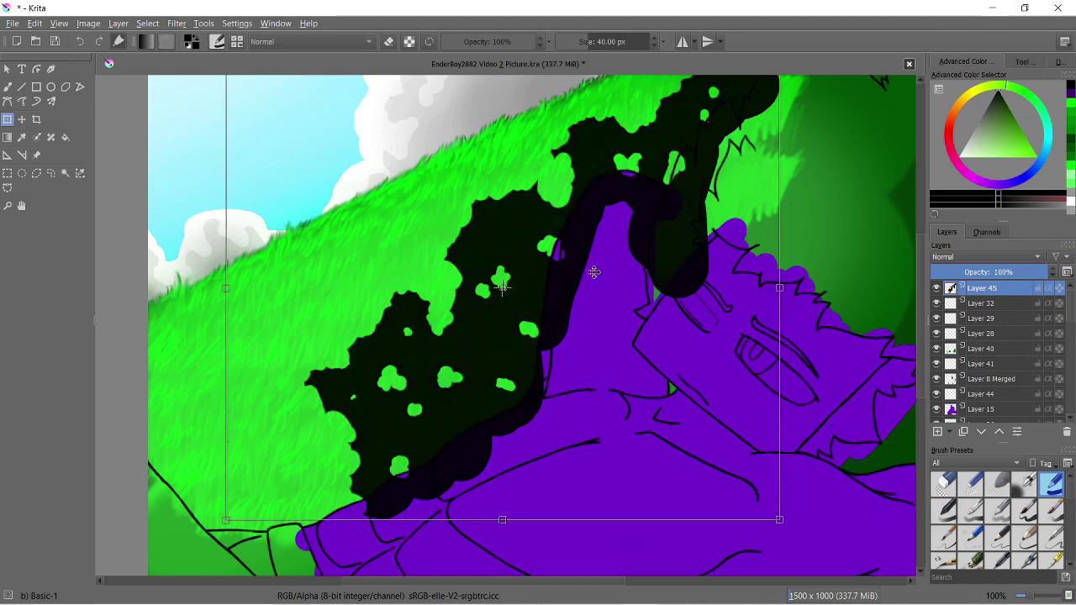
key("b")
mouse_move(618, 215)
left_mouse_down()
mouse_move(557, 384)
mouse_move(393, 558)
left_mouse_up()
key("minus")
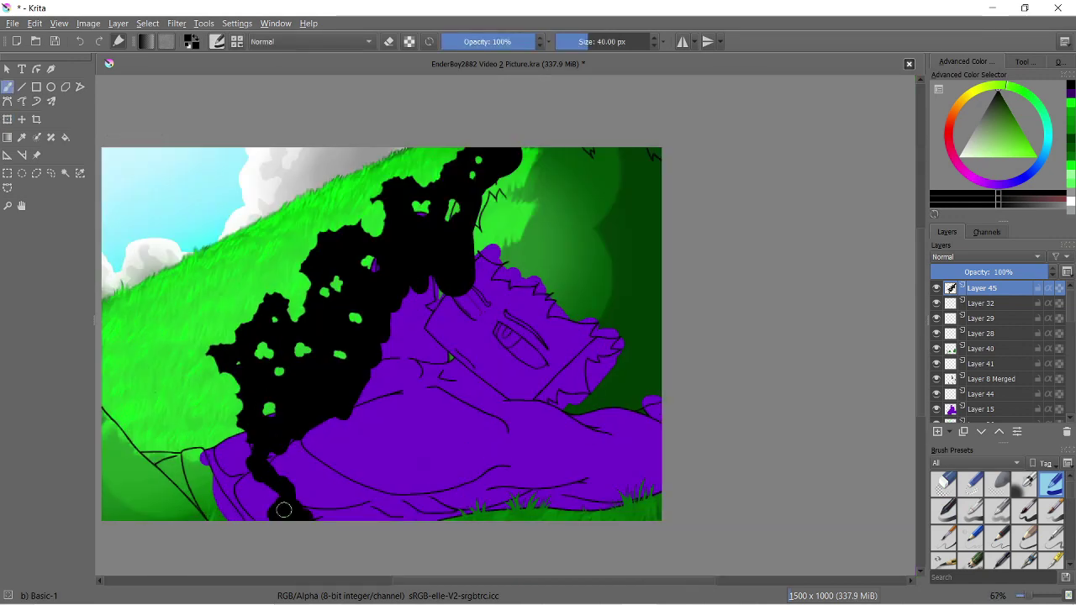
left_click_drag(588, 184, 359, 480)
With the small eraser preset, erase the first holes and dabs in the black
key("slash")
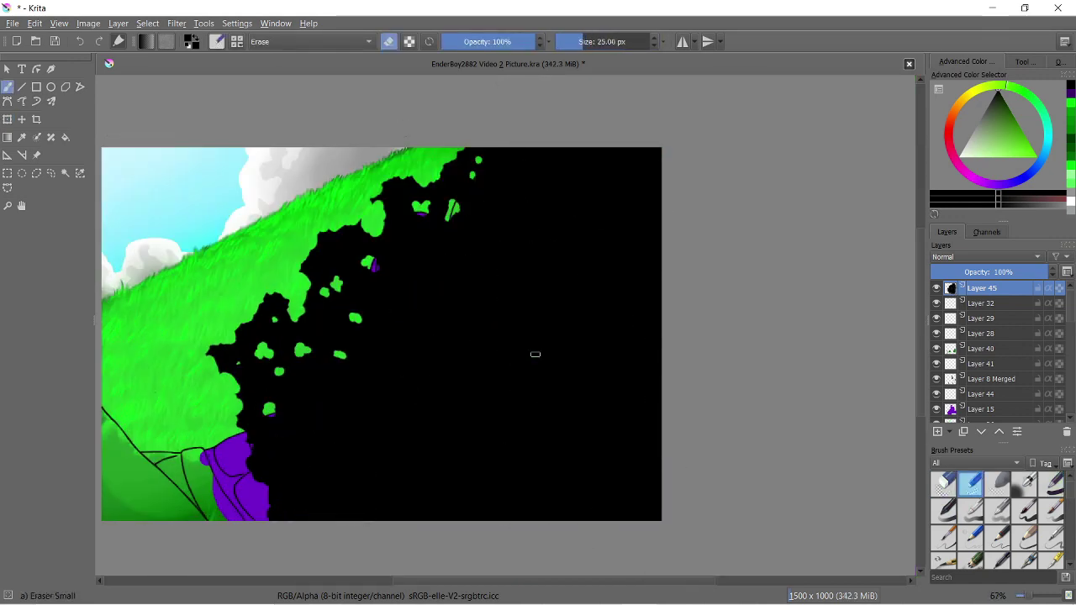
left_click(416, 293)
scroll(412, 294, "up", 3)
left_click_drag(437, 344, 447, 319)
left_click(437, 195)
left_click(599, 221)
scroll(600, 219, "down", 2)
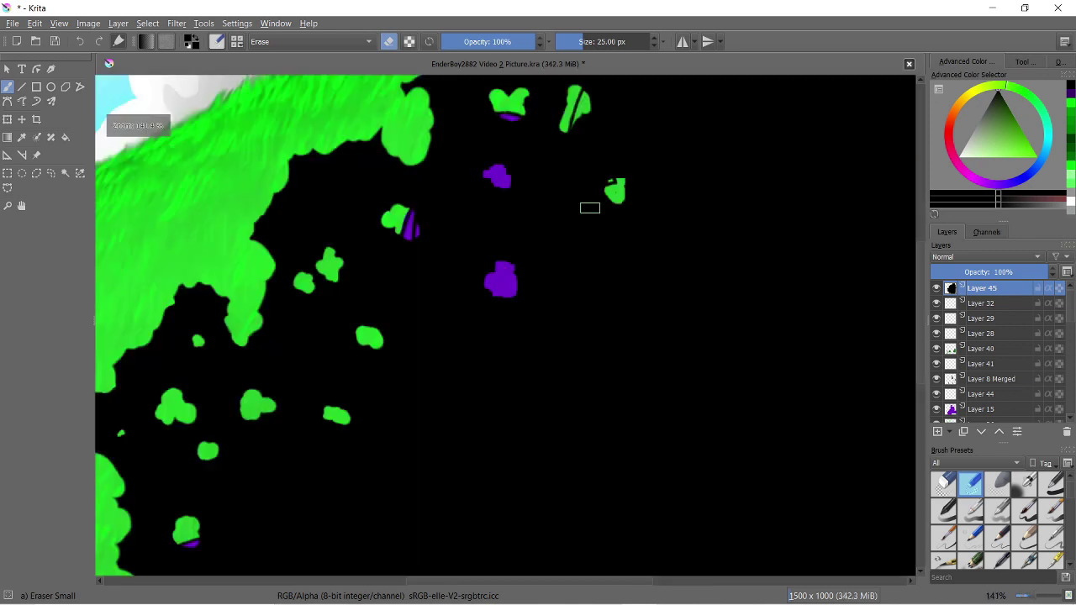
scroll(588, 206, "down", 2)
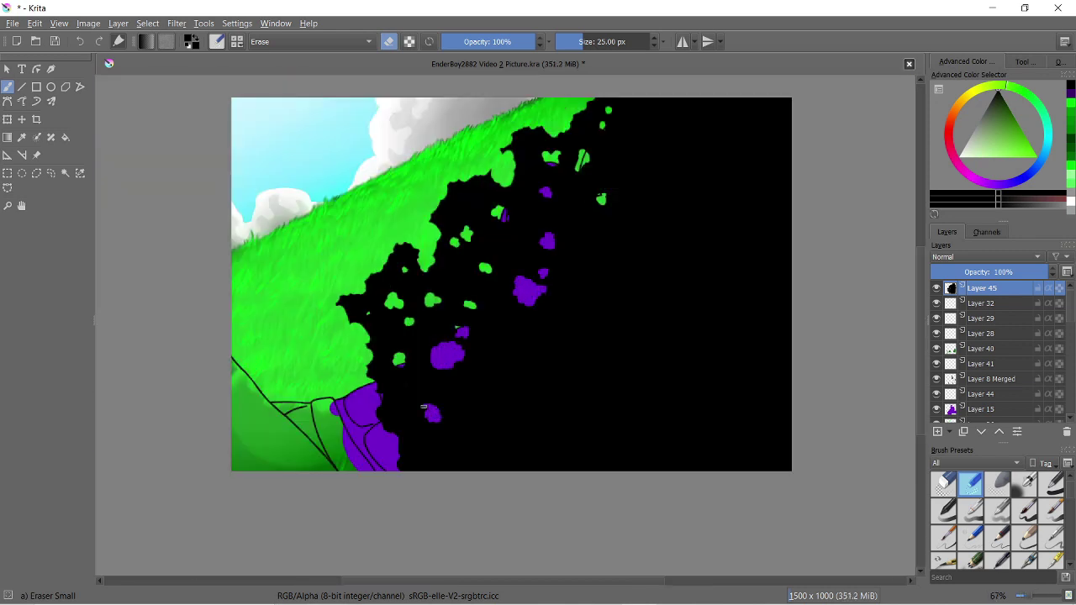
Erase more openings across the black to reveal purple and green blobs
left_click_drag(598, 242, 612, 235)
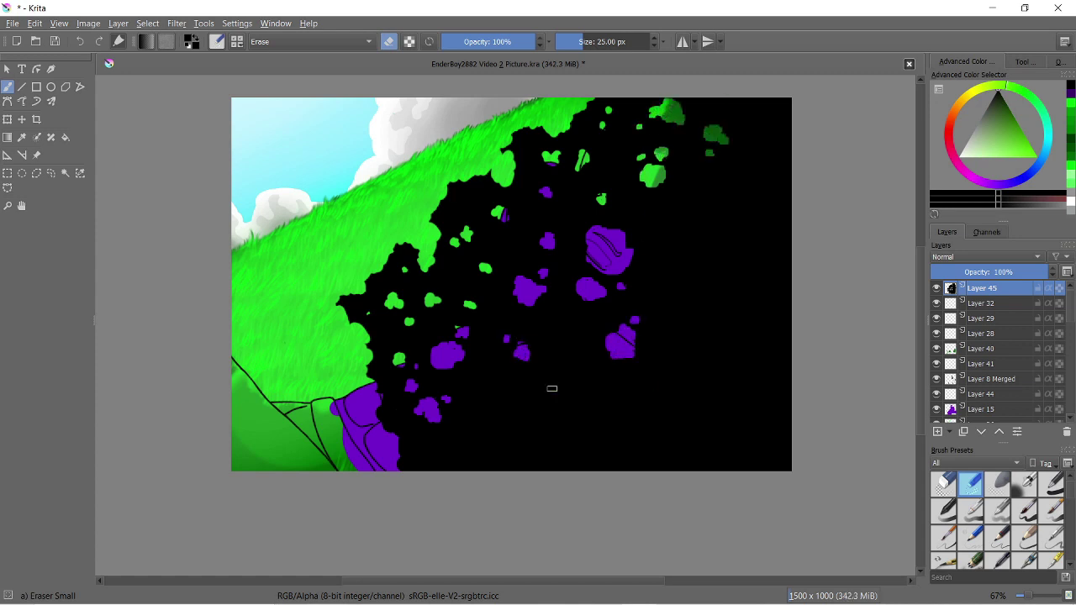
left_click_drag(721, 252, 750, 298)
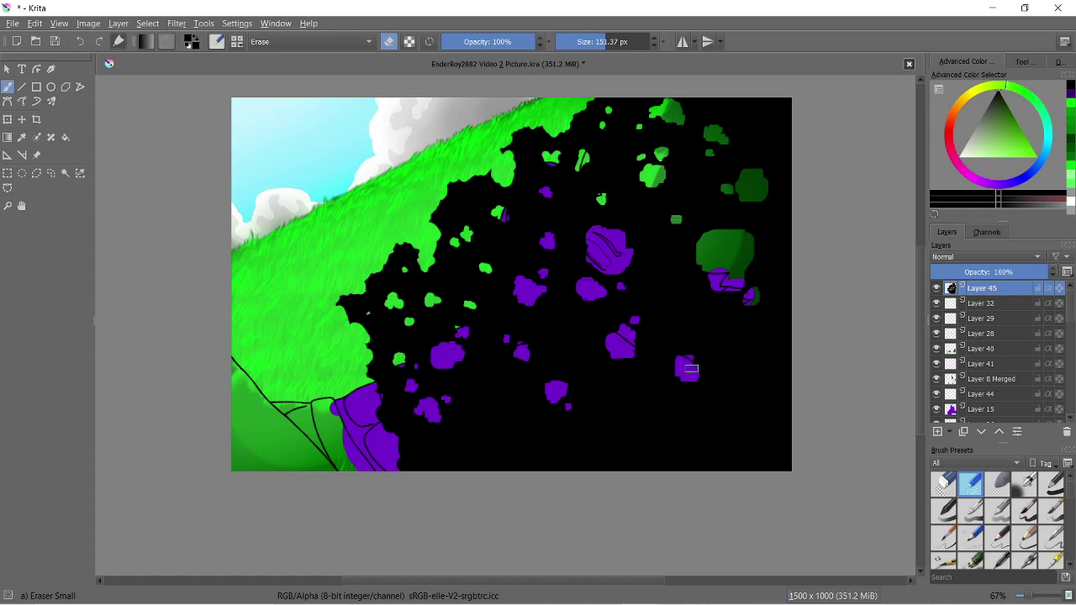
mouse_move(487, 443)
left_mouse_down()
mouse_move(617, 285)
mouse_move(664, 337)
mouse_move(548, 338)
left_mouse_up()
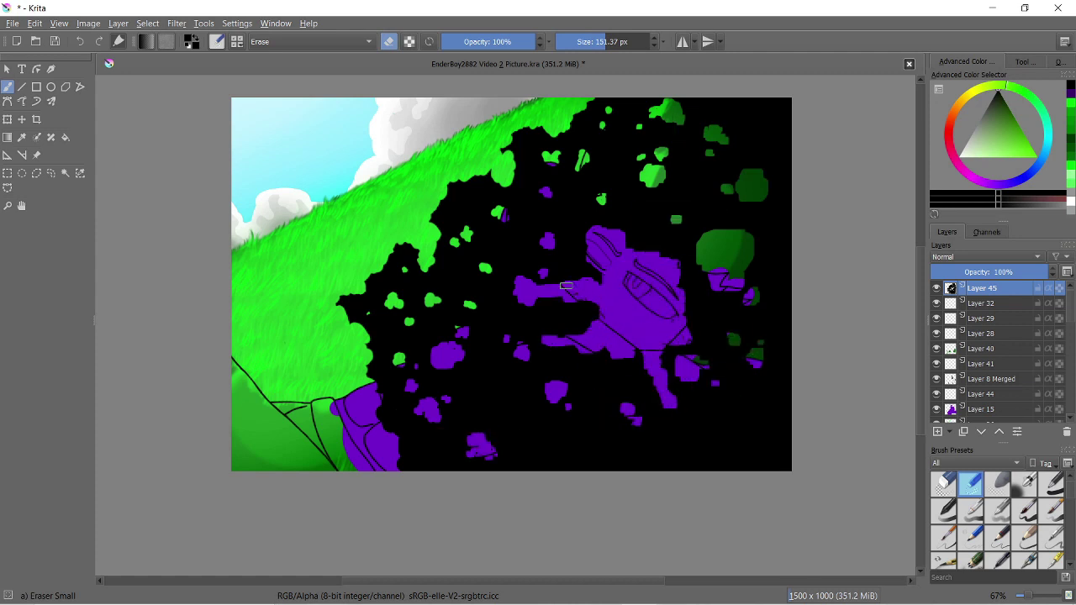
left_click_drag(575, 283, 660, 234)
left_click_drag(715, 336, 731, 323)
mouse_move(724, 419)
left_mouse_down()
mouse_move(697, 440)
mouse_move(564, 450)
left_mouse_up()
Apply a heavy-radius Gaussian Blur to the black shadow layer
left_click(177, 23)
left_click(416, 99)
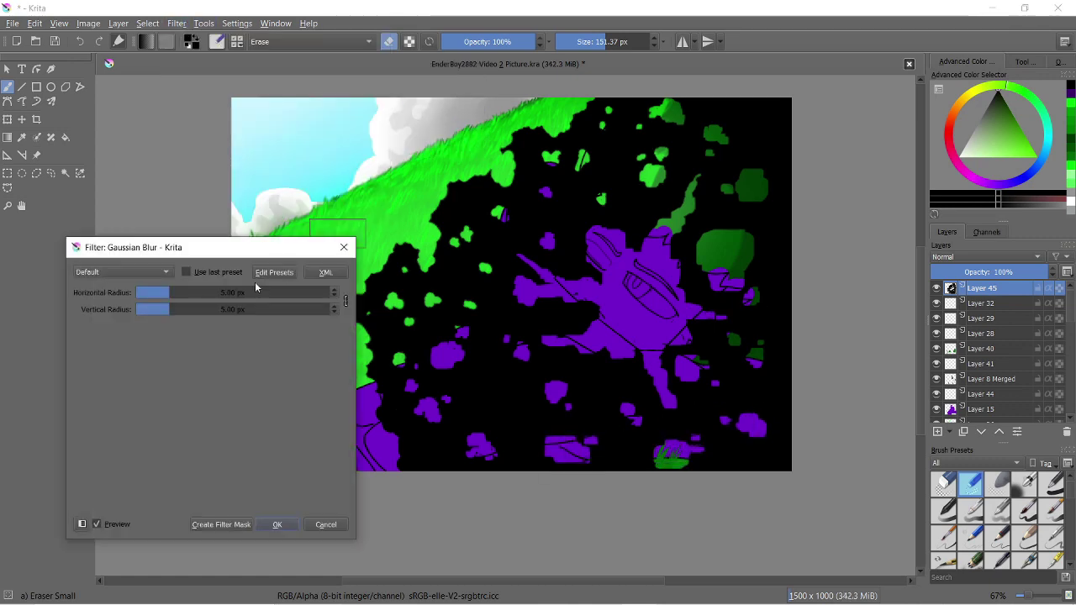
left_click_drag(257, 292, 302, 292)
left_click(277, 524)
key("ctrl+t")
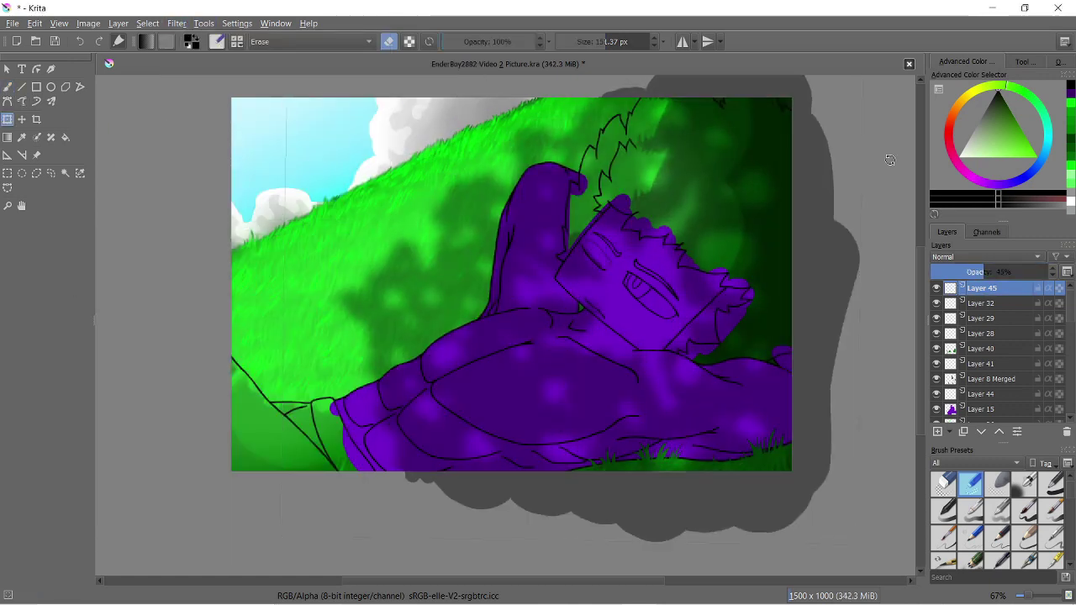
scroll(563, 295, "down", 3)
scroll(617, 300, "up", 3)
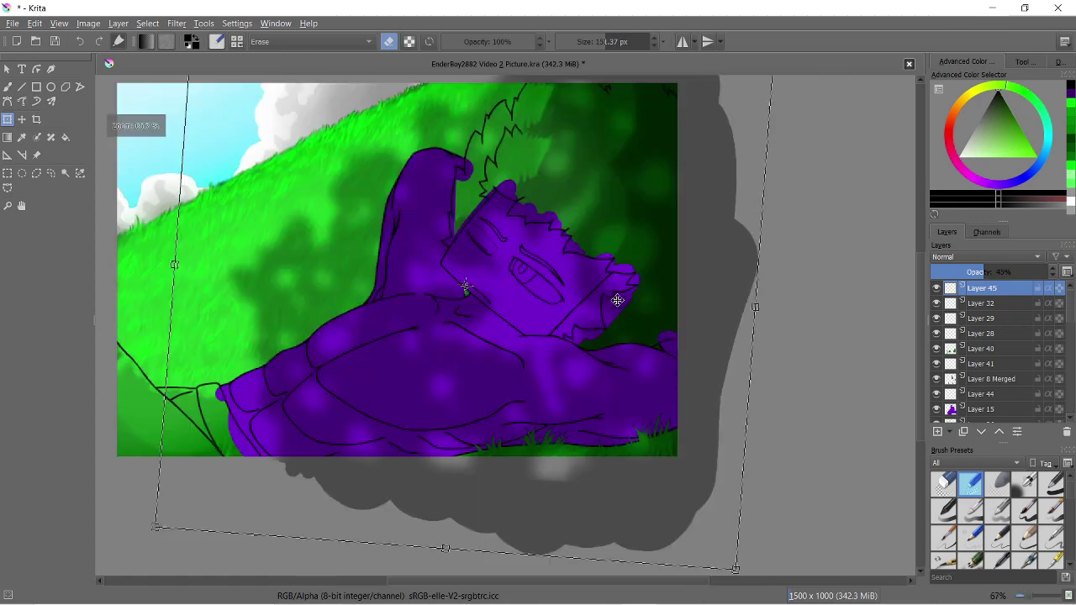
key("b")
scroll(579, 294, "down", 3)
scroll(504, 277, "up", 3)
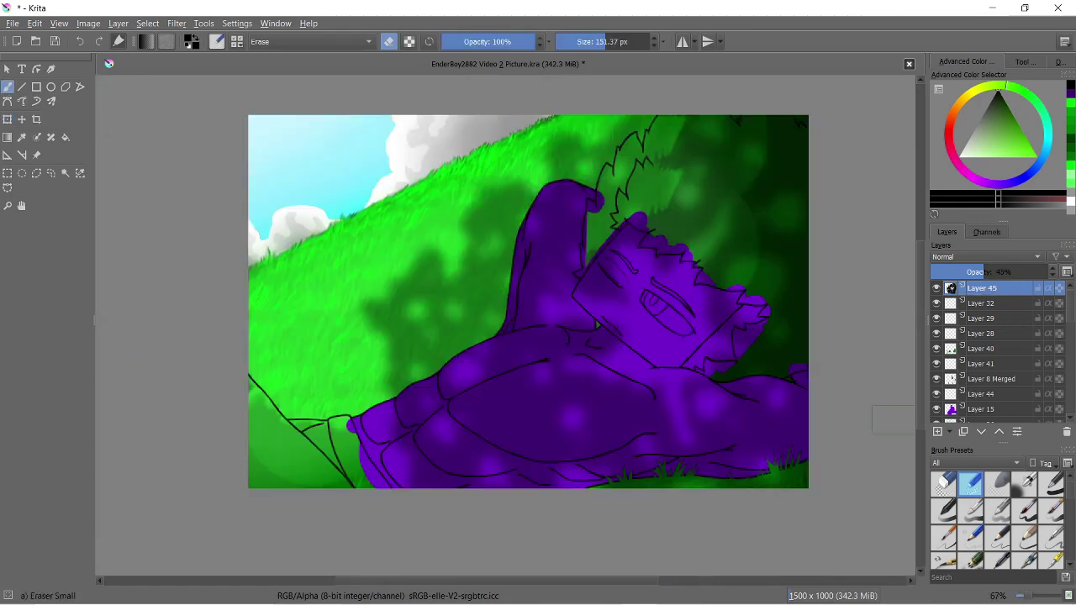
Add a new layer above Layer 32 and paint a teal blob over the hair
left_click(991, 304)
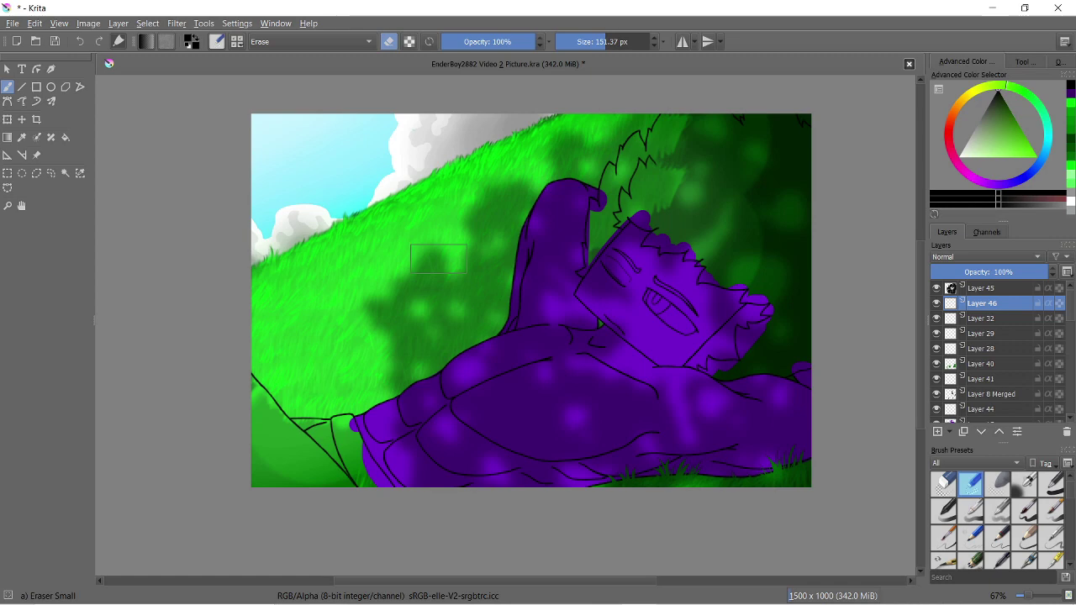
scroll(665, 300, "up", 3)
key("Insert")
scroll(694, 279, "down", 2)
scroll(694, 279, "up", 2)
mouse_move(694, 279)
left_mouse_down()
mouse_move(600, 341)
mouse_move(684, 354)
mouse_move(790, 252)
mouse_move(652, 139)
mouse_move(696, 336)
mouse_move(600, 319)
left_mouse_up()
Undo the teal strokes and hide the sky, grass, background and purple body layers
key("ctrl+z")
scroll(600, 319, "down", 5)
scroll(991, 351, "up", 3)
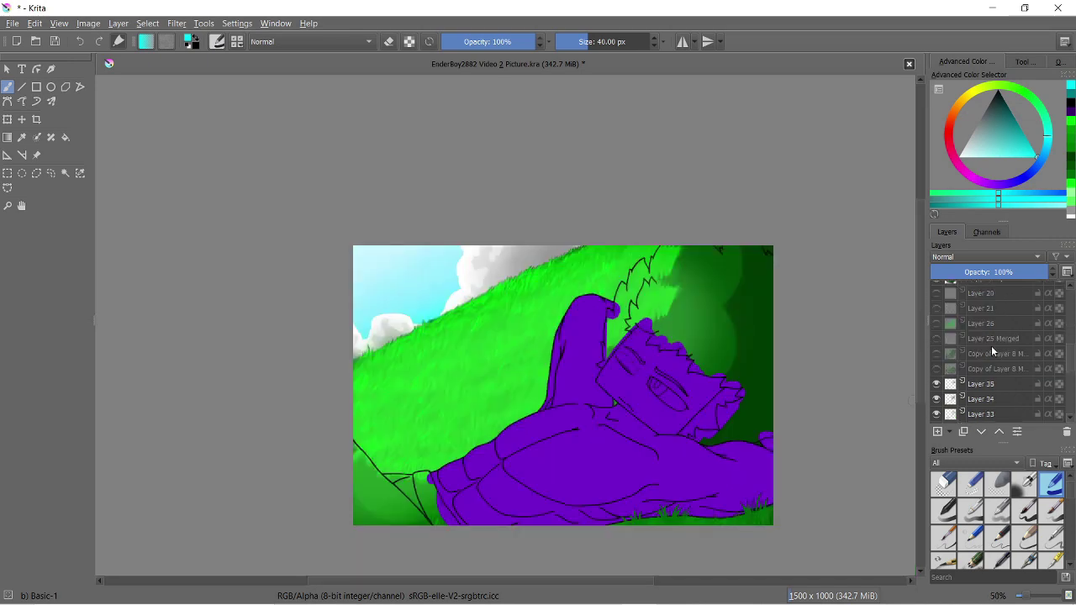
left_click(936, 383)
scroll(941, 353, "up", 2)
left_click(936, 321)
left_click(940, 398)
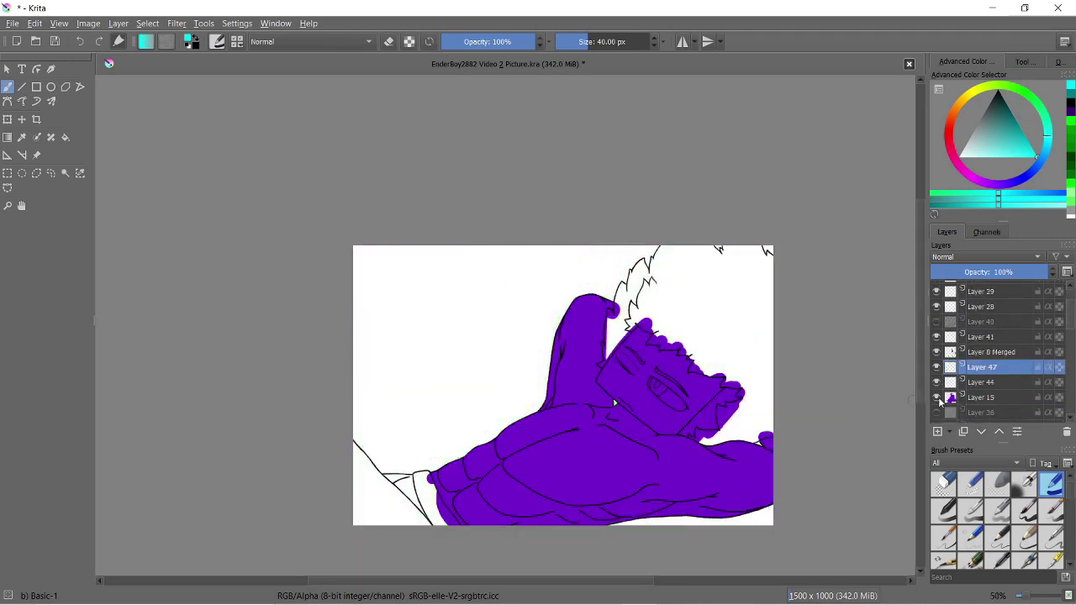
Fill the hair outline with cyan and shrink the brush to about 7.7 px for touch-ups
key("f")
key("1")
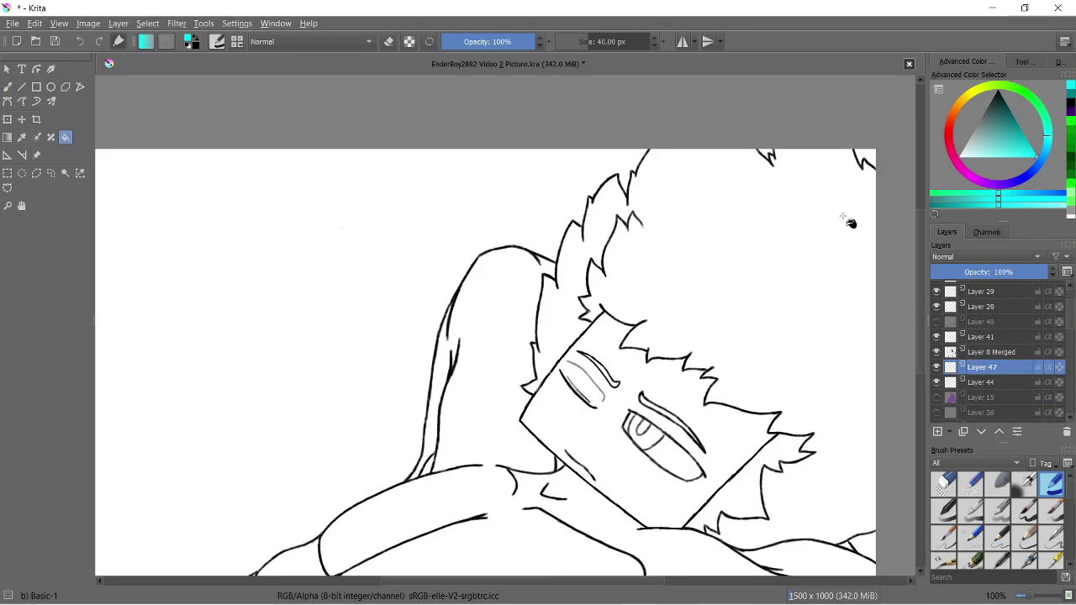
left_click(841, 189)
key("b")
scroll(838, 170, "up", 1)
key("plus")
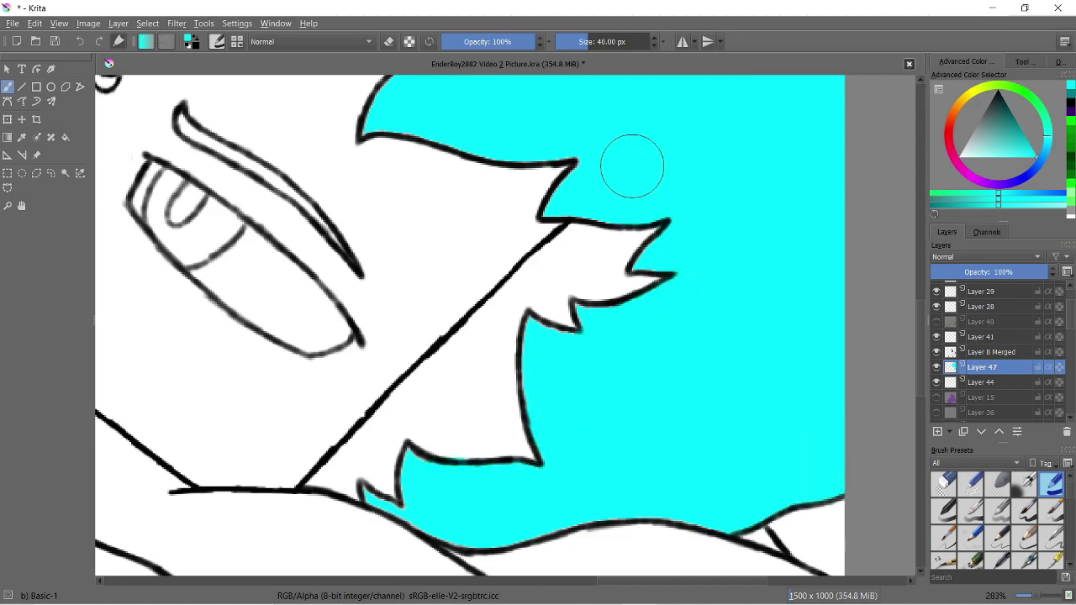
scroll(412, 107, "up", 2)
key("bracketleft")
key("bracketleft")
key("bracketleft")
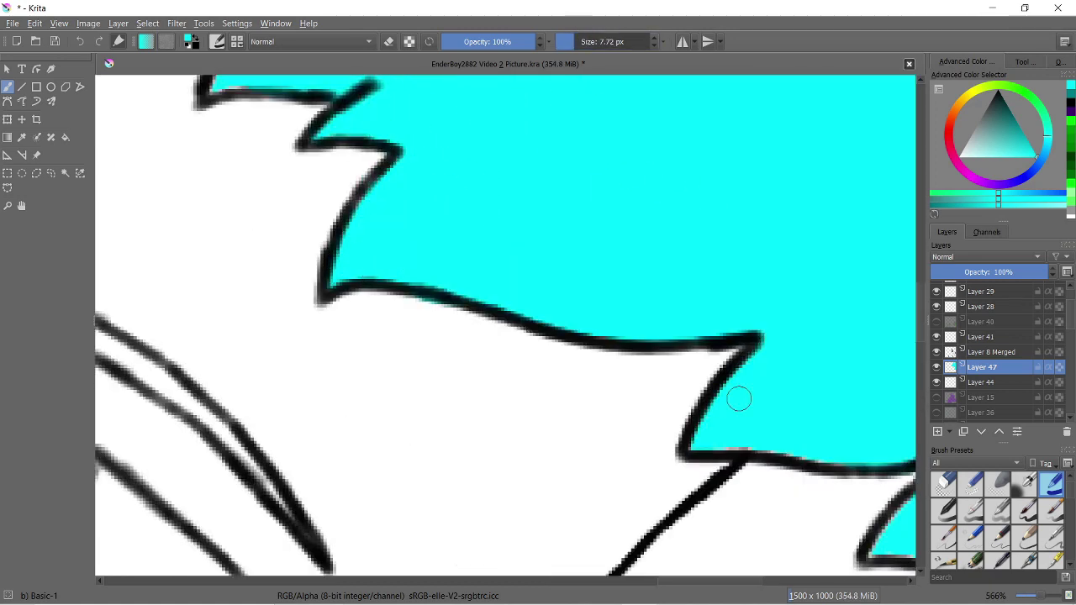
scroll(770, 343, "down", 2)
scroll(703, 193, "down", 1)
Merge the cyan hair layer down
key("f")
scroll(332, 184, "up", 2)
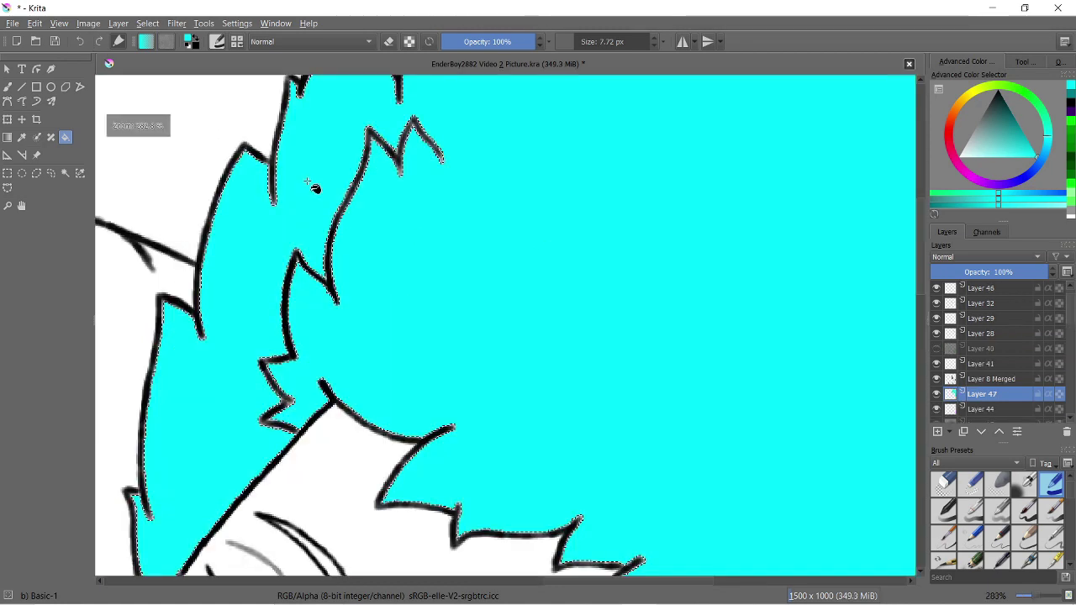
scroll(163, 163, "down", 2)
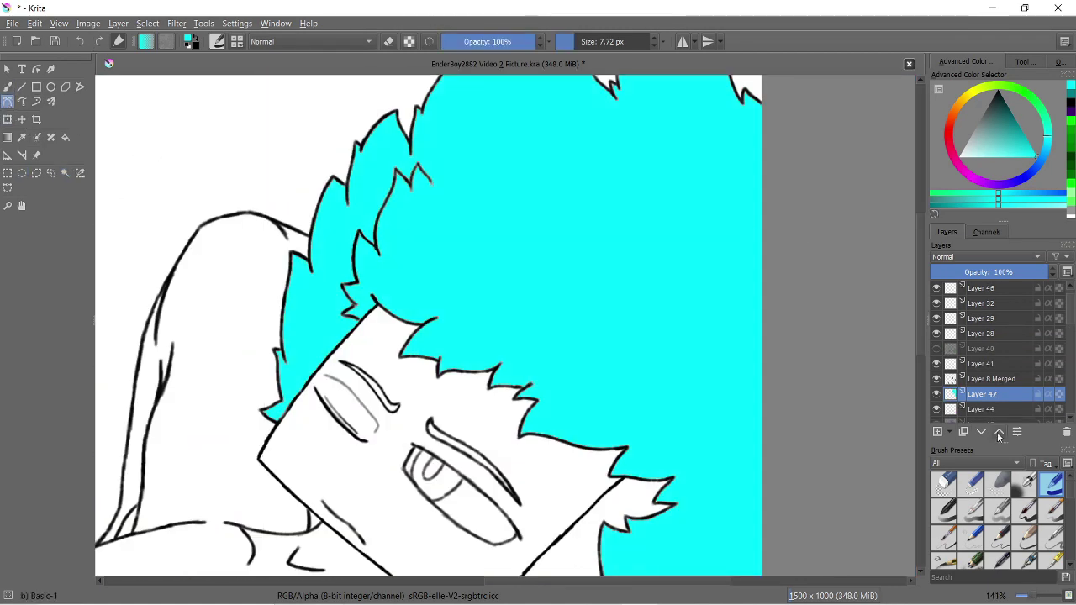
scroll(697, 221, "up", 4)
scroll(584, 301, "down", 1)
key("ctrl+e")
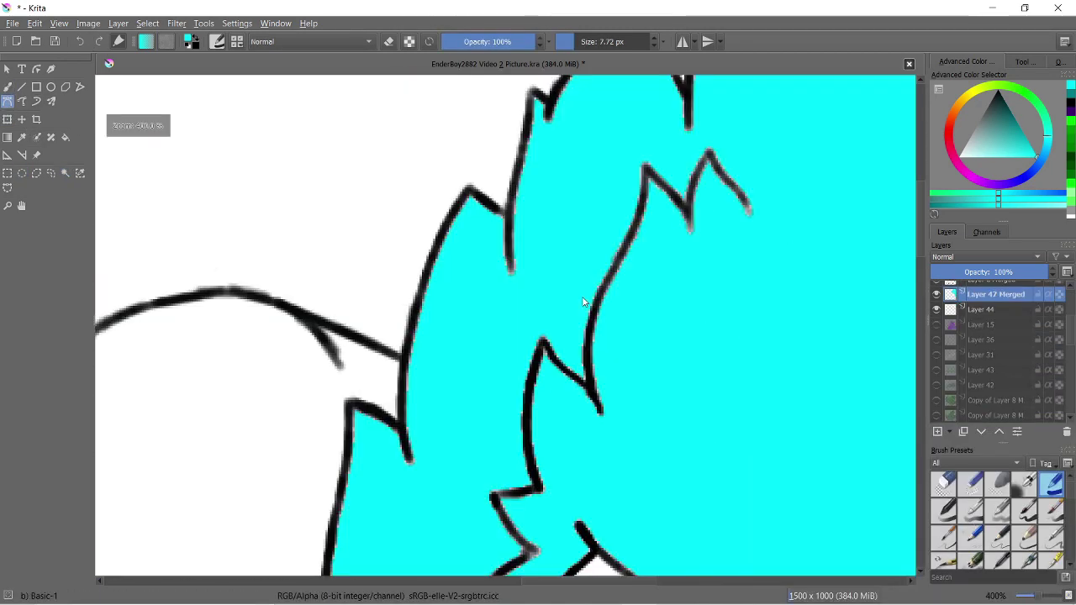
scroll(582, 300, "down", 4)
Show the background, purple body and cloud shading layers again, then add Layer 48 above the body
left_click(936, 356)
left_click(936, 341)
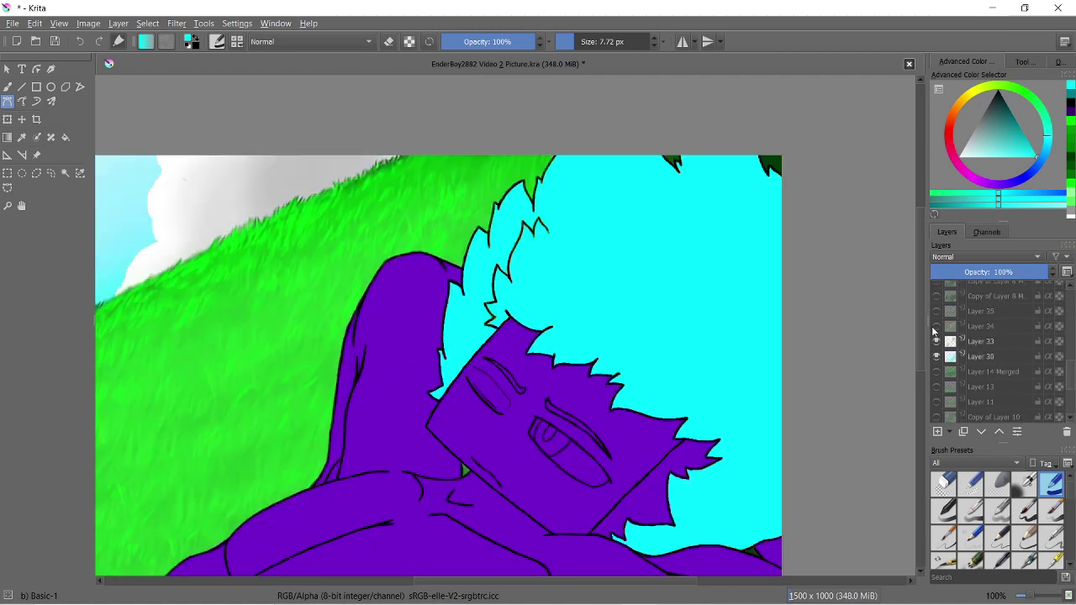
scroll(933, 336, "up", 3)
left_click(937, 373)
scroll(940, 336, "up", 3)
scroll(766, 365, "down", 3)
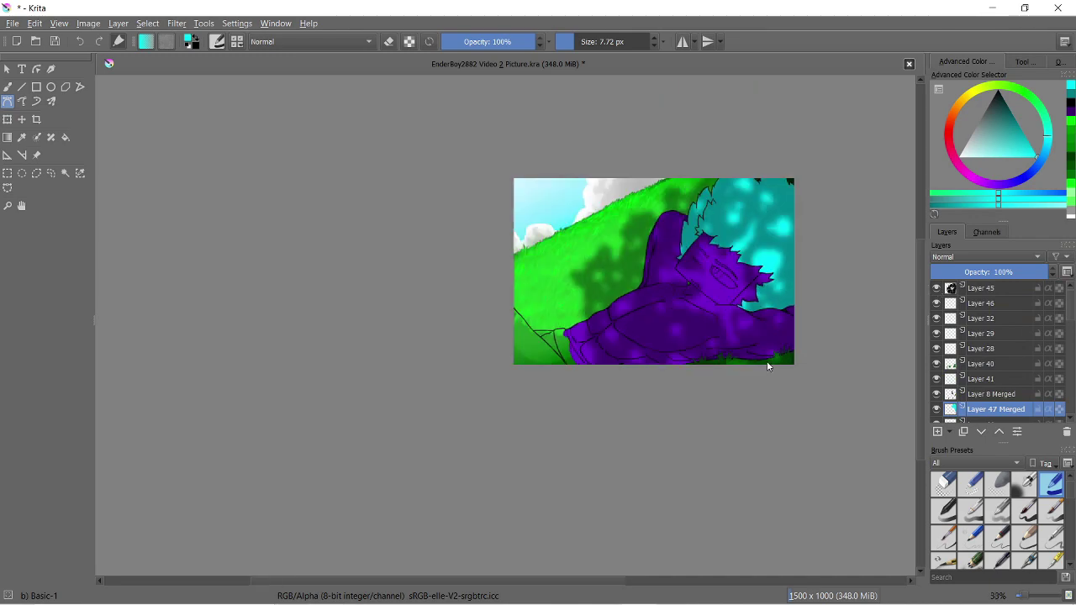
scroll(640, 338, "up", 1)
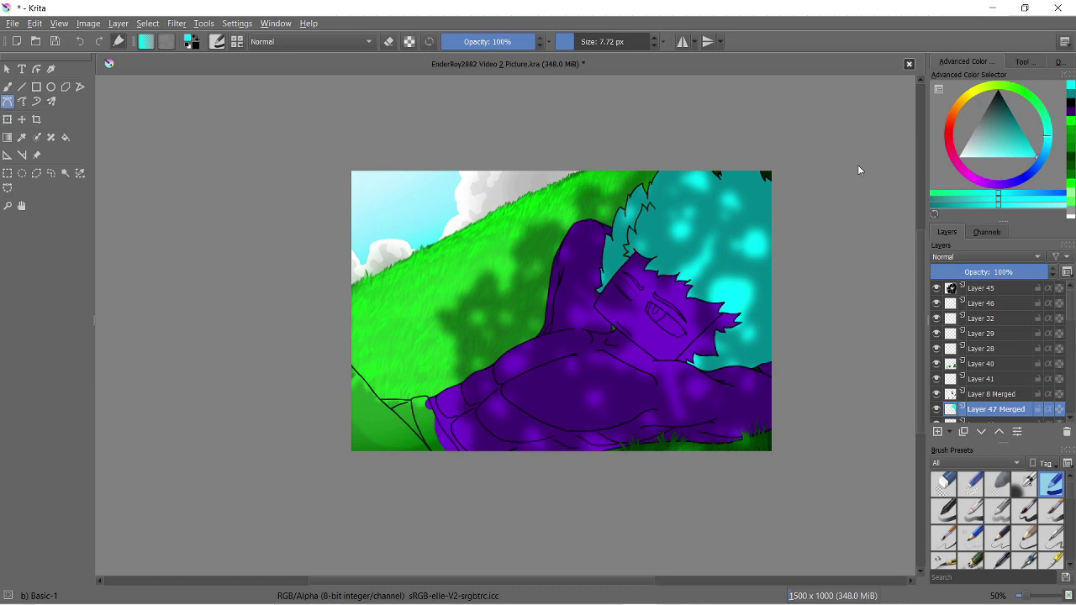
key("ctrl+z")
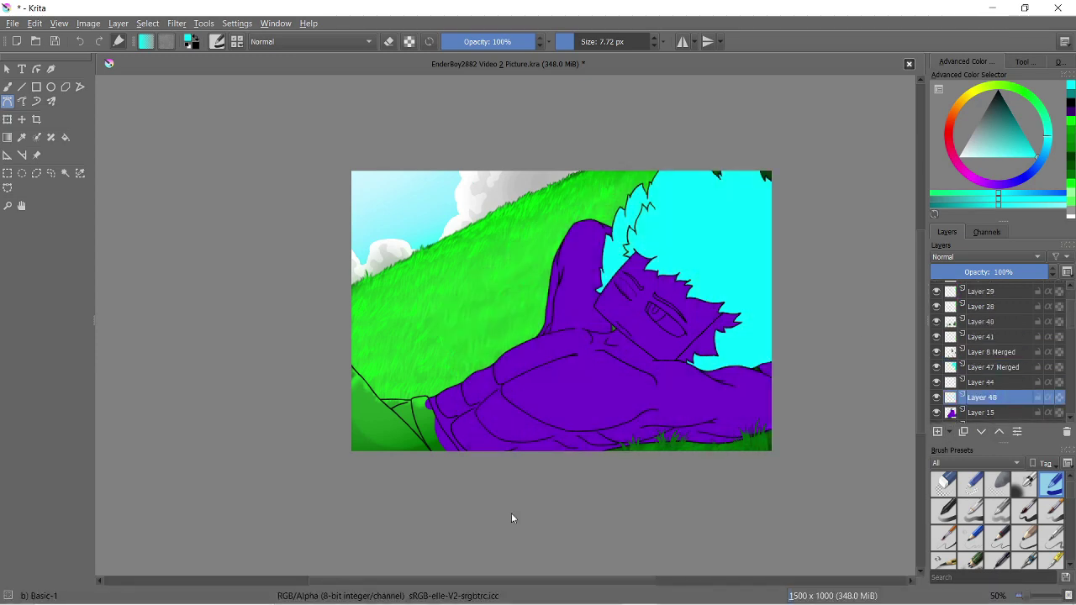
Try soft-airbrush dark purple shading on the body and chest, then discard and undo it
scroll(550, 552, "up", 2)
left_click(507, 344, "ctrl")
key("slash")
left_click_drag(441, 328, 500, 369)
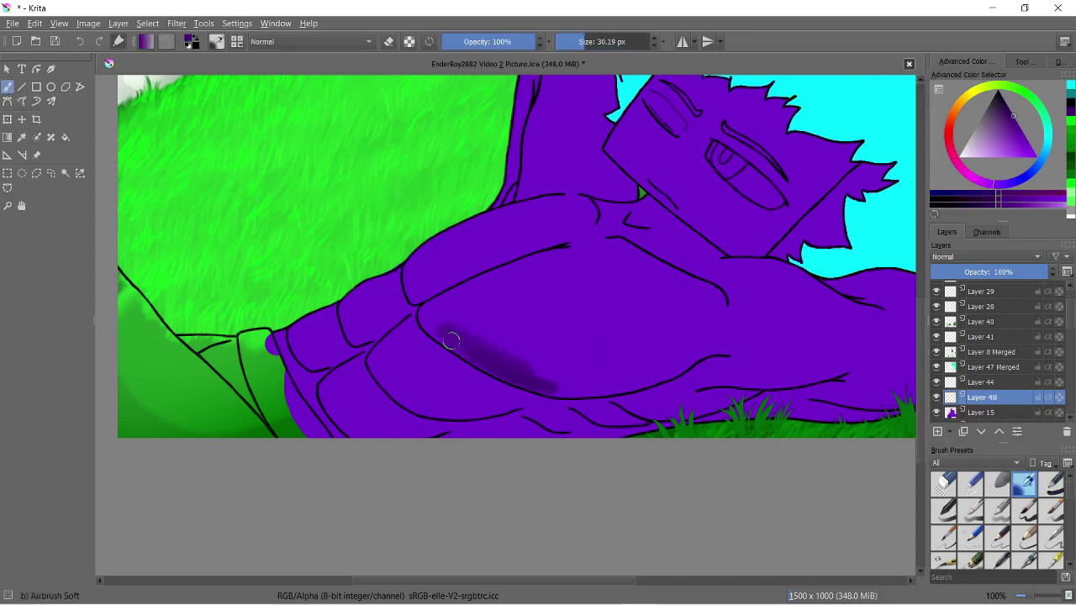
left_click_drag(563, 391, 542, 371)
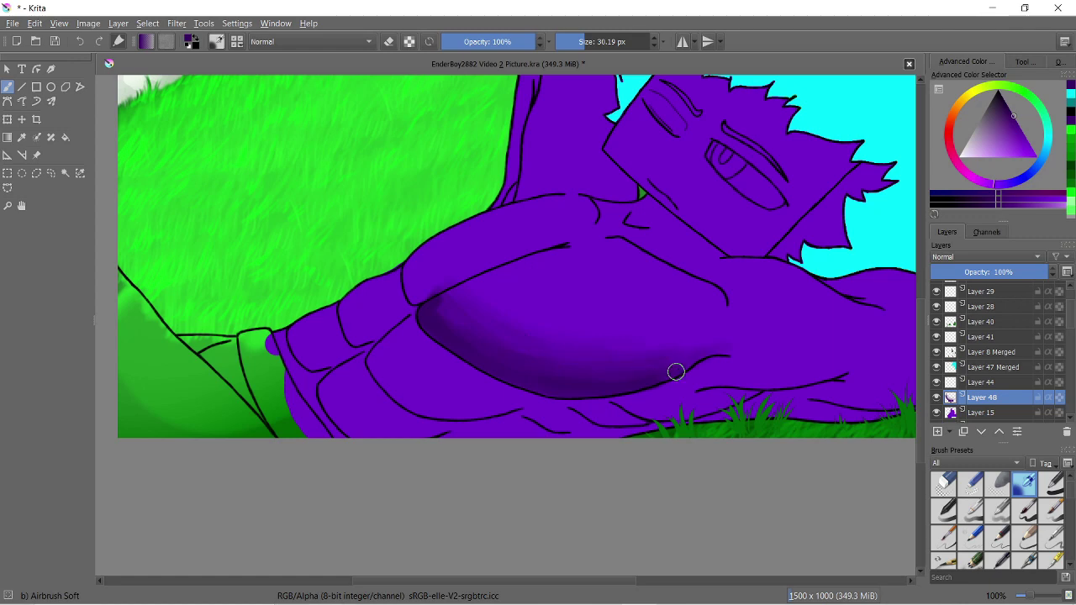
left_click_drag(732, 297, 706, 280)
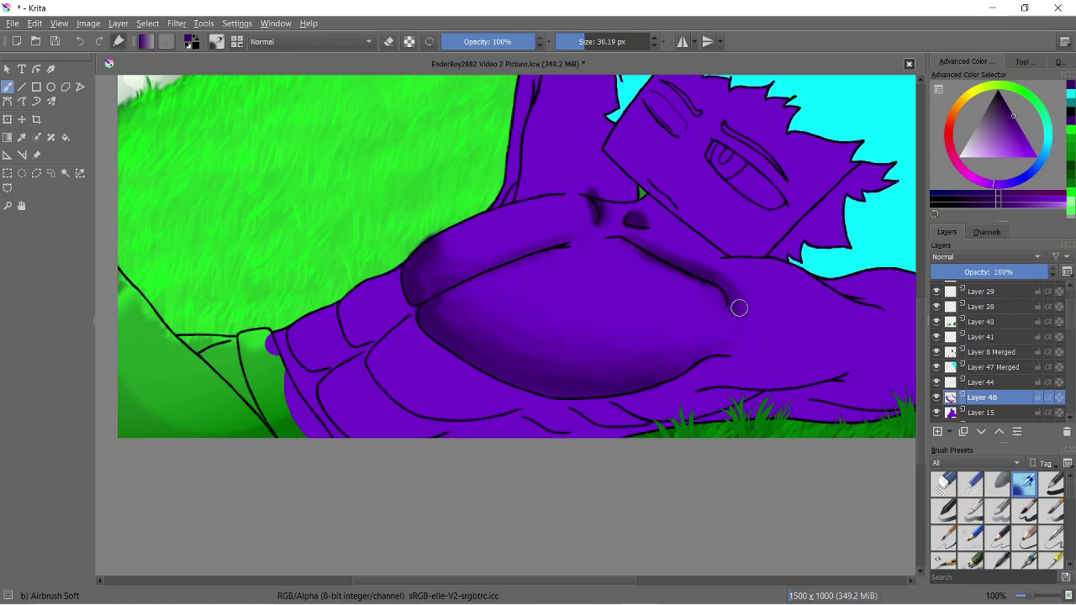
key("shift+Delete")
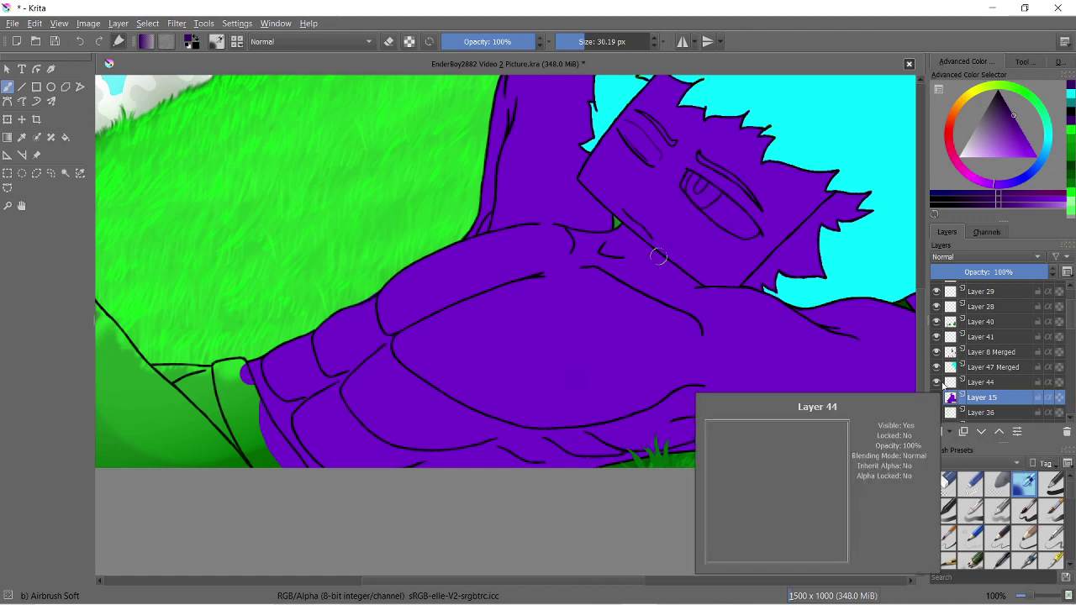
left_click(996, 157)
key("ctrl+z")
left_click_drag(628, 197, 673, 252)
key("ctrl+z")
With a hard round brush, paint dark purple shadows along the bottom and lower belly at about 27 px
left_click(1013, 117)
key("/")
mouse_move(605, 433)
left_mouse_down()
mouse_move(731, 436)
mouse_move(811, 421)
left_mouse_up()
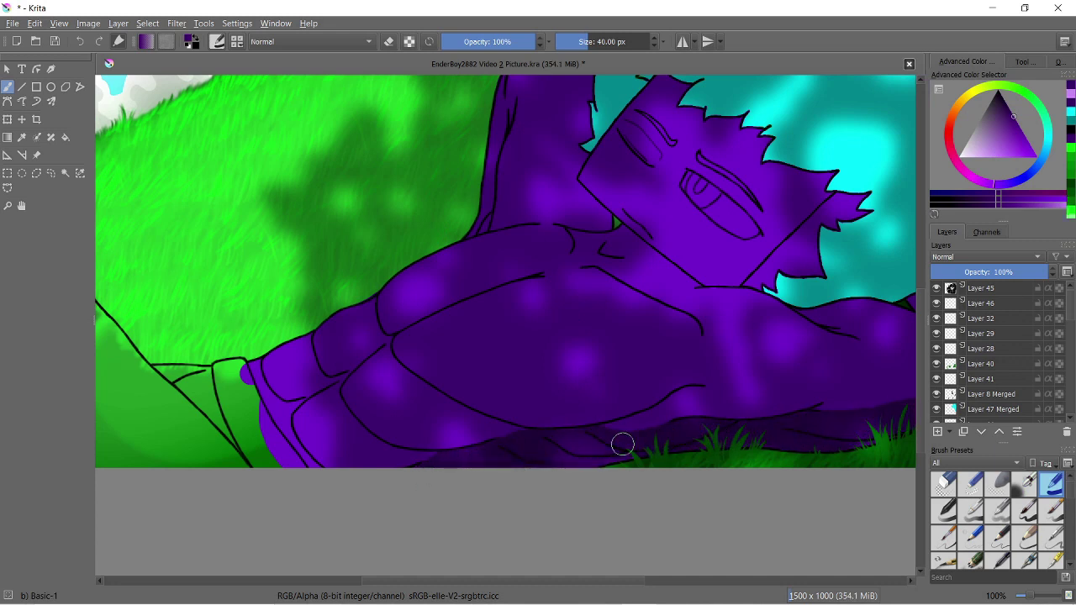
left_click(582, 43)
mouse_move(420, 383)
left_mouse_down()
mouse_move(475, 401)
mouse_move(630, 409)
mouse_move(474, 405)
left_mouse_up()
Paint dark shadows along the arm, chest, neck, jawline, right hair edge and raised left arm
left_click(973, 488)
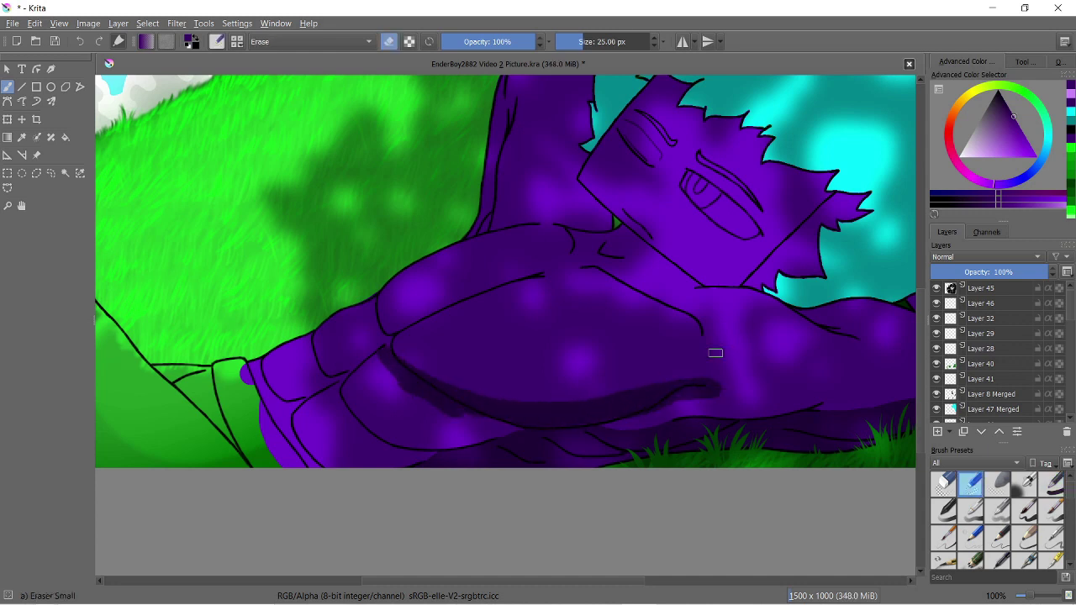
key("slash")
left_click_drag(414, 456, 464, 460)
mouse_move(374, 447)
left_mouse_down()
mouse_move(437, 461)
mouse_move(336, 413)
mouse_move(336, 379)
mouse_move(376, 304)
left_mouse_up()
mouse_move(681, 300)
left_mouse_down()
mouse_move(648, 227)
mouse_move(652, 247)
left_mouse_up()
left_click_drag(735, 290, 866, 180)
left_click_drag(471, 252, 514, 124)
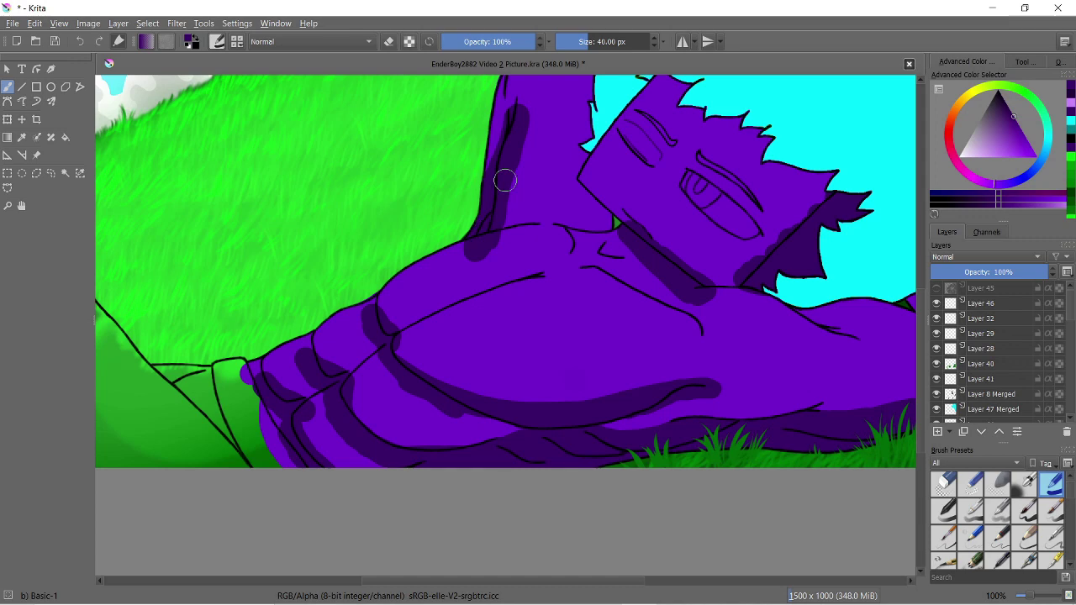
Add a shadow beside the neck, then cover parts of it with picked base purple
scroll(504, 180, "right", 5)
scroll(653, 354, "up", 2)
scroll(500, 168, "down", 1)
left_click_drag(470, 303, 470, 395)
left_click(320, 187, "ctrl")
mouse_move(471, 286)
left_mouse_down()
mouse_move(489, 328)
mouse_move(596, 423)
mouse_move(781, 322)
left_mouse_up()
left_click_drag(632, 500, 588, 469)
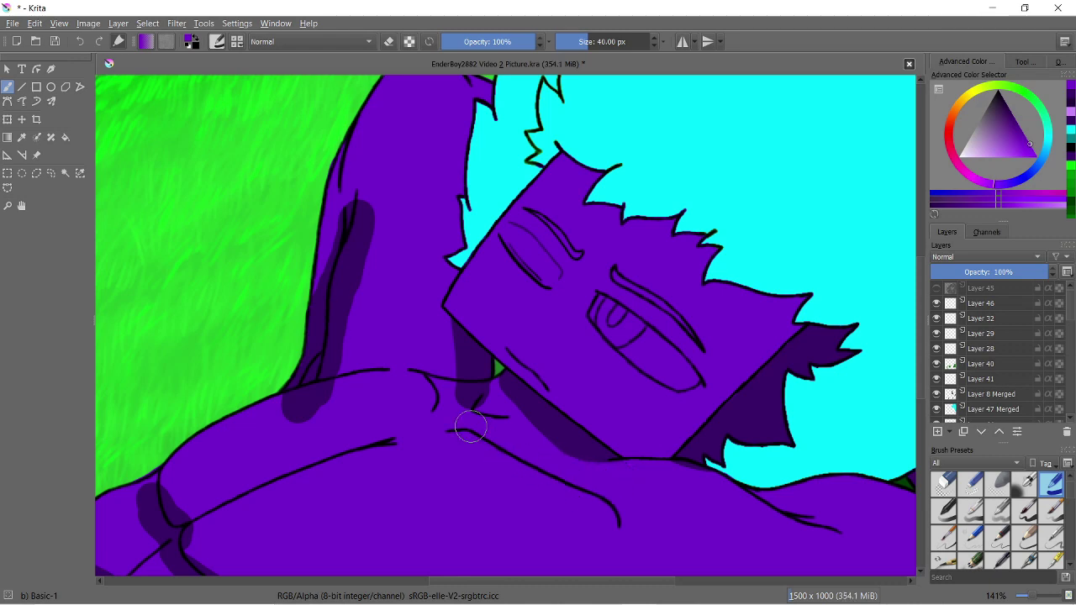
Cover the blob below the chin and trim the lower shadow line with light purple
scroll(471, 427, "up", 1)
left_click_drag(378, 384, 424, 397)
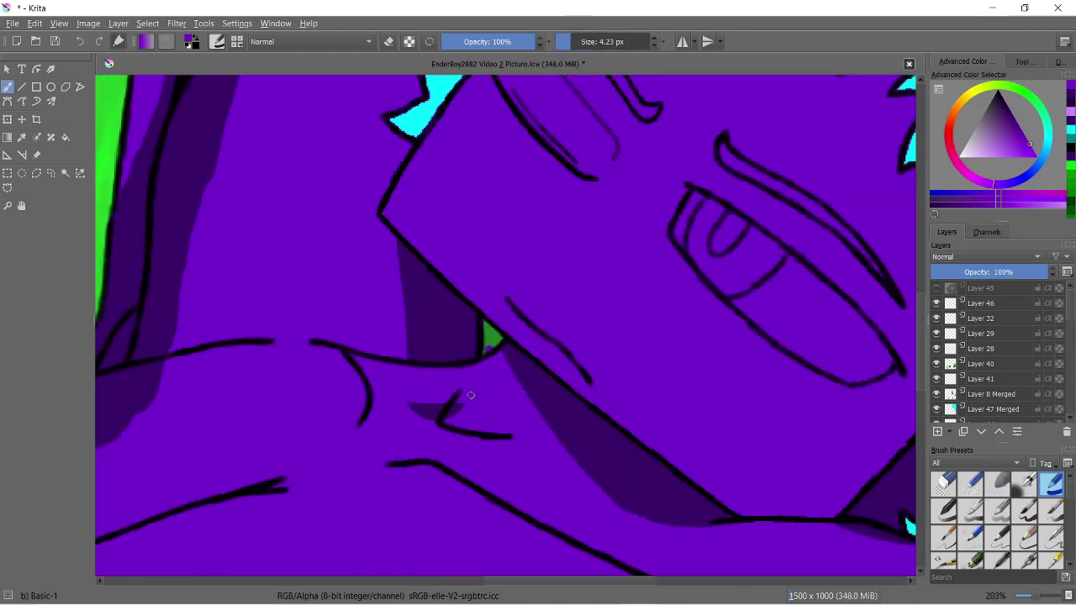
scroll(583, 291, "up", 2)
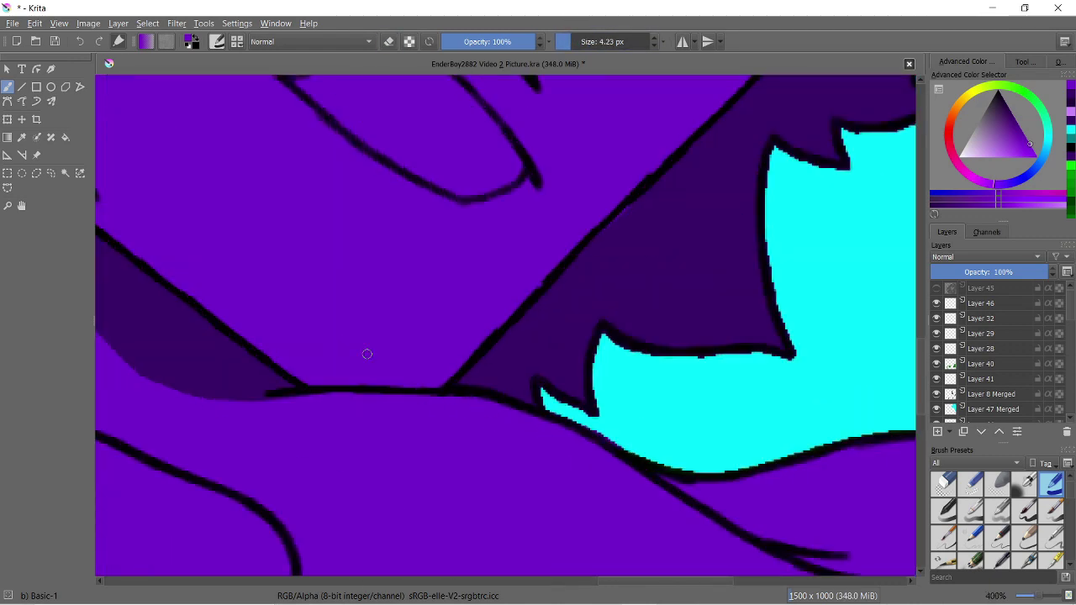
scroll(365, 356, "up", 2)
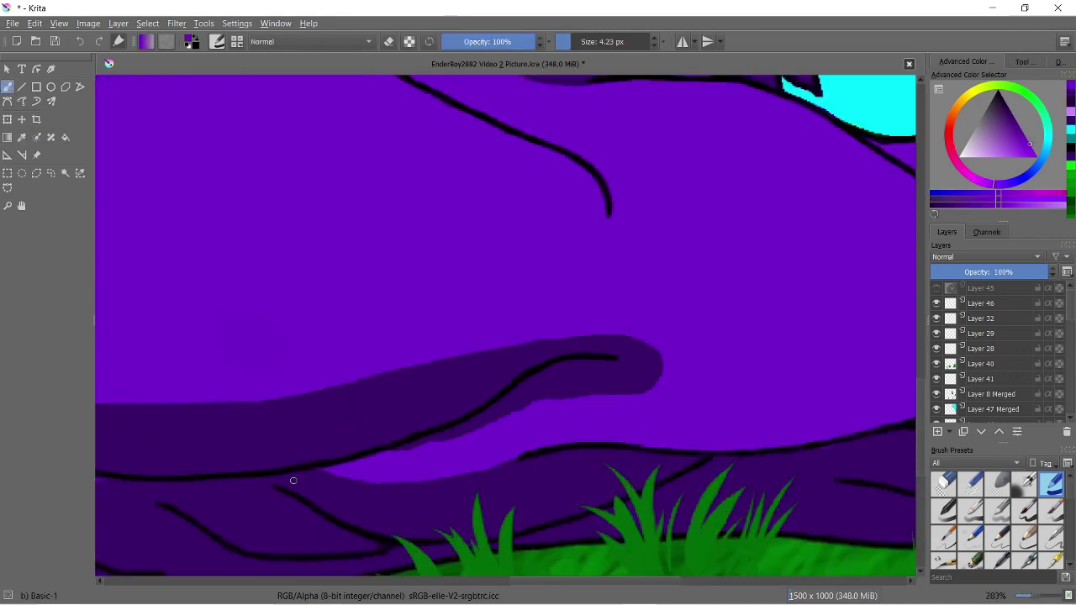
mouse_move(239, 461)
left_mouse_down()
mouse_move(409, 501)
mouse_move(244, 458)
mouse_move(353, 488)
left_mouse_up()
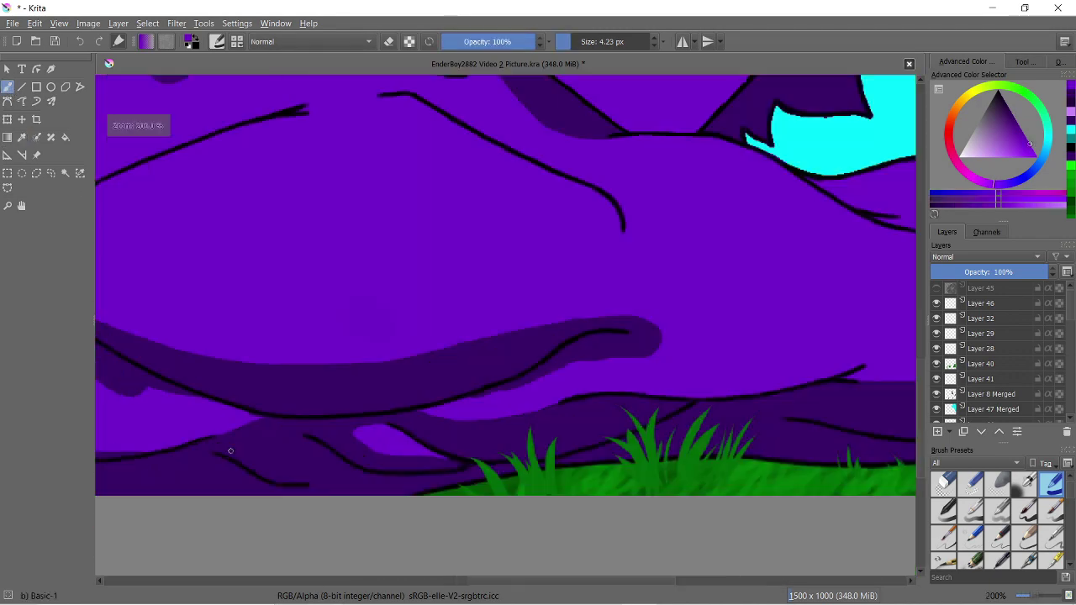
mouse_move(308, 453)
left_mouse_down()
mouse_move(436, 482)
mouse_move(297, 434)
left_mouse_up()
left_click(268, 331, "ctrl")
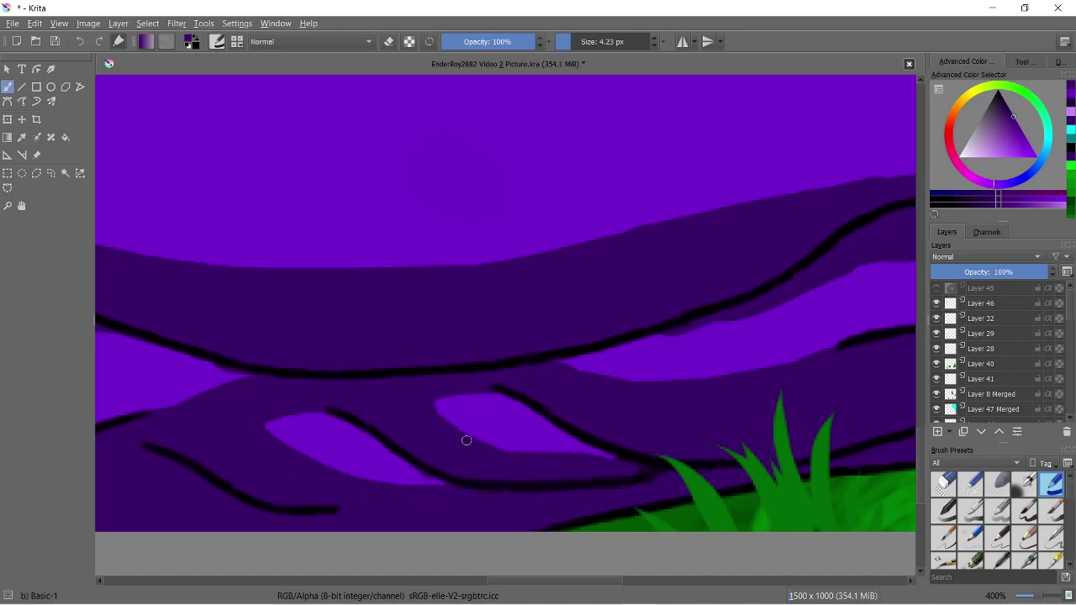
Cover the dark blob's right end in base purple and add a small dark shadow stroke
scroll(468, 582, "right", 5)
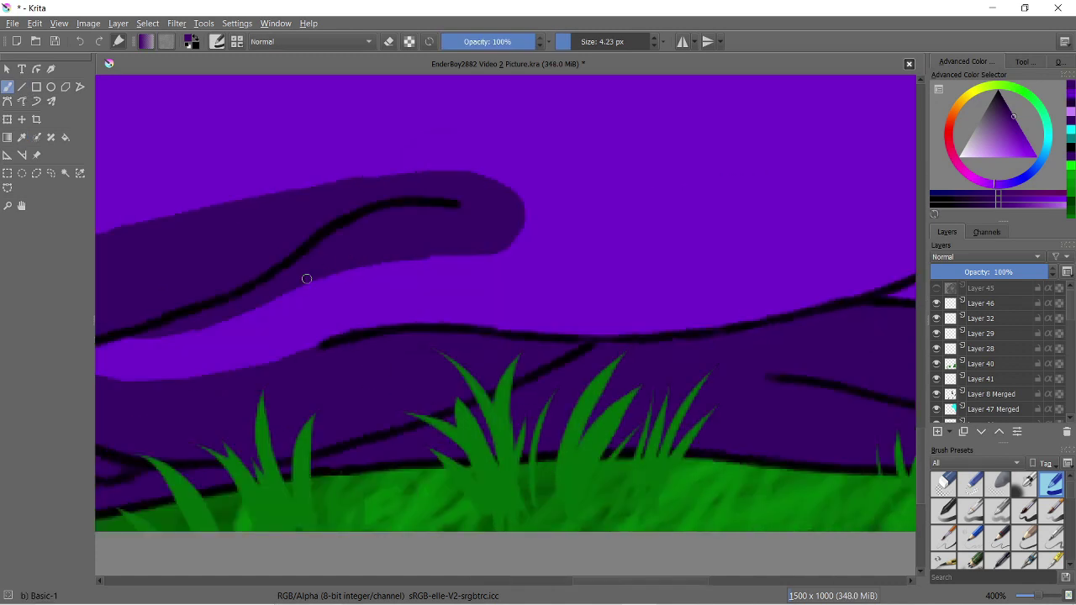
left_click(507, 247, "ctrl")
mouse_move(507, 247)
left_mouse_down()
mouse_move(350, 171)
mouse_move(489, 240)
mouse_move(362, 237)
mouse_move(413, 257)
left_mouse_up()
scroll(543, 233, "up", 2)
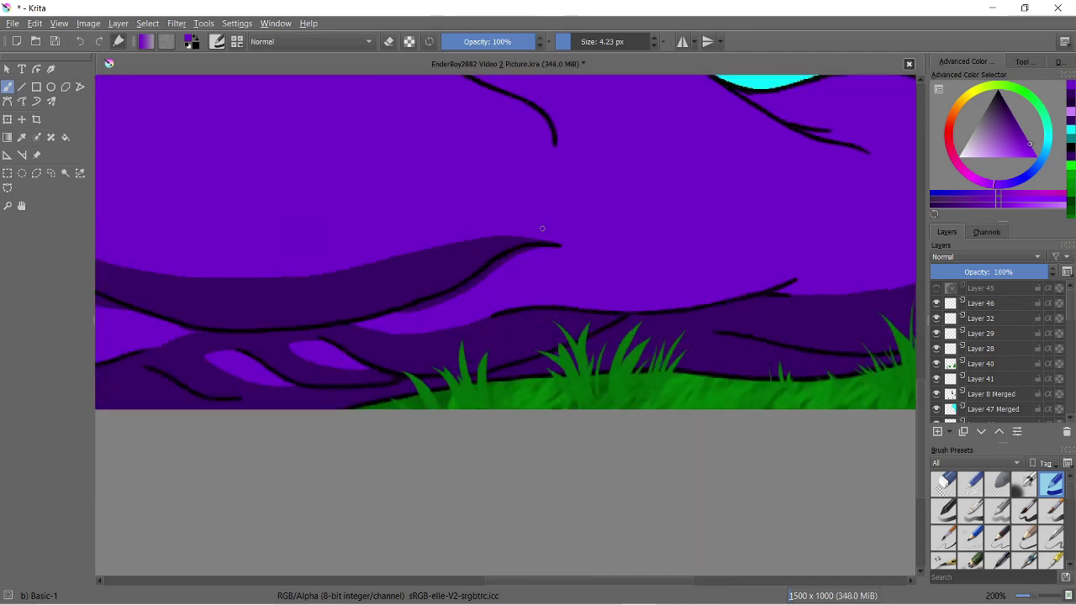
left_click(120, 384, "ctrl")
mouse_move(294, 431)
left_mouse_down()
mouse_move(200, 416)
mouse_move(580, 267)
left_mouse_up()
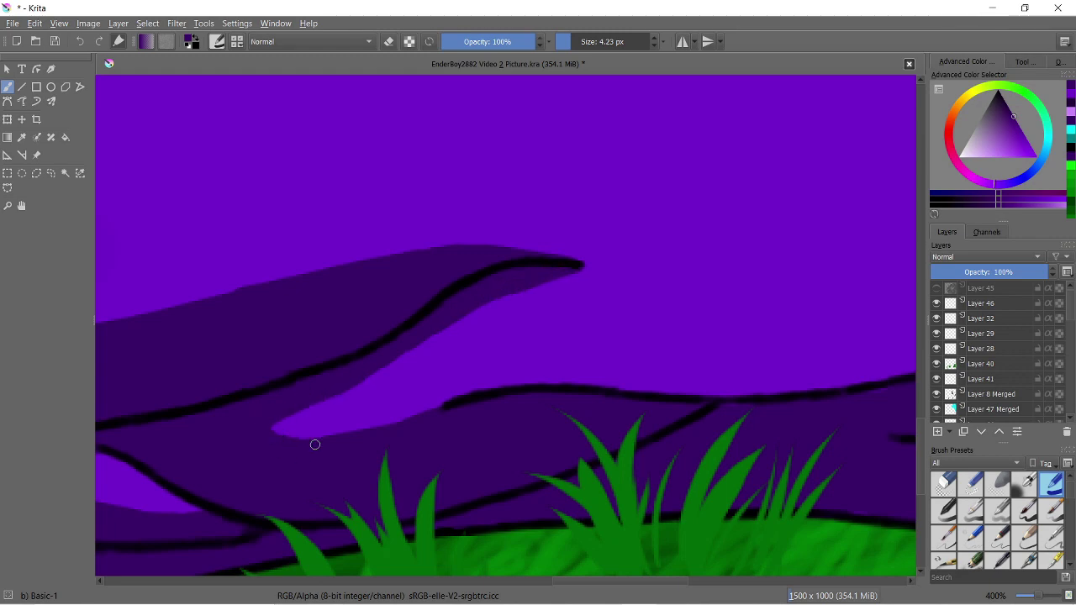
scroll(287, 441, "down", 5)
scroll(360, 355, "up", 5)
left_click(80, 41)
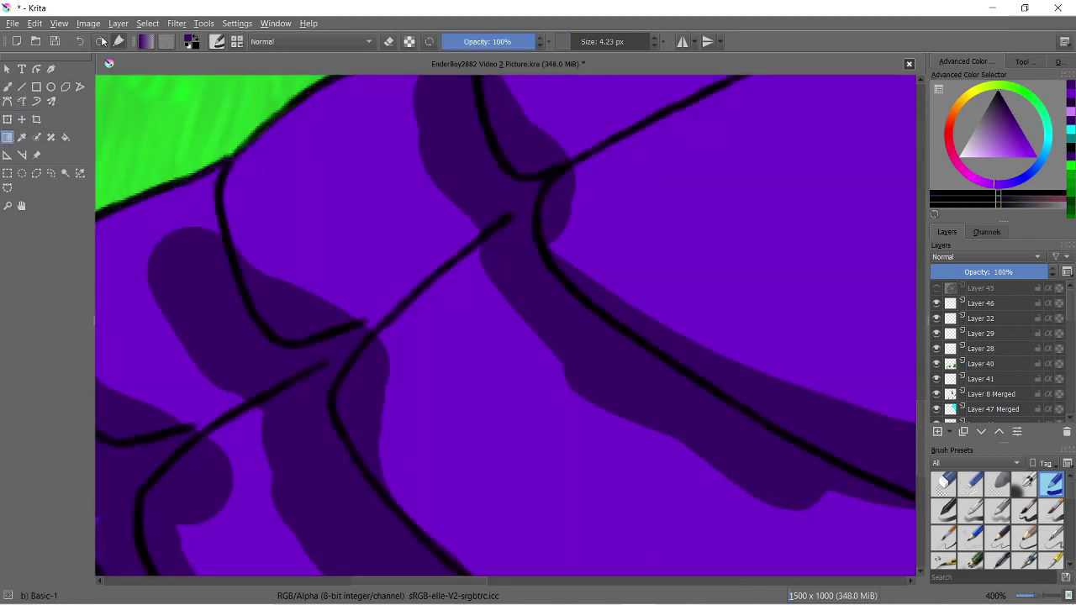
Paint light purple over stray dark shading near the lines, the junction blob and the curve
left_click(372, 361, "ctrl")
left_click_drag(372, 361, 377, 444)
mouse_move(374, 395)
left_mouse_down()
mouse_move(269, 277)
mouse_move(302, 328)
left_mouse_up()
left_click_drag(565, 208, 702, 340)
key("ctrl+z")
key("ctrl+z")
key("ctrl+z")
key("ctrl+shift+z")
key("ctrl+shift+z")
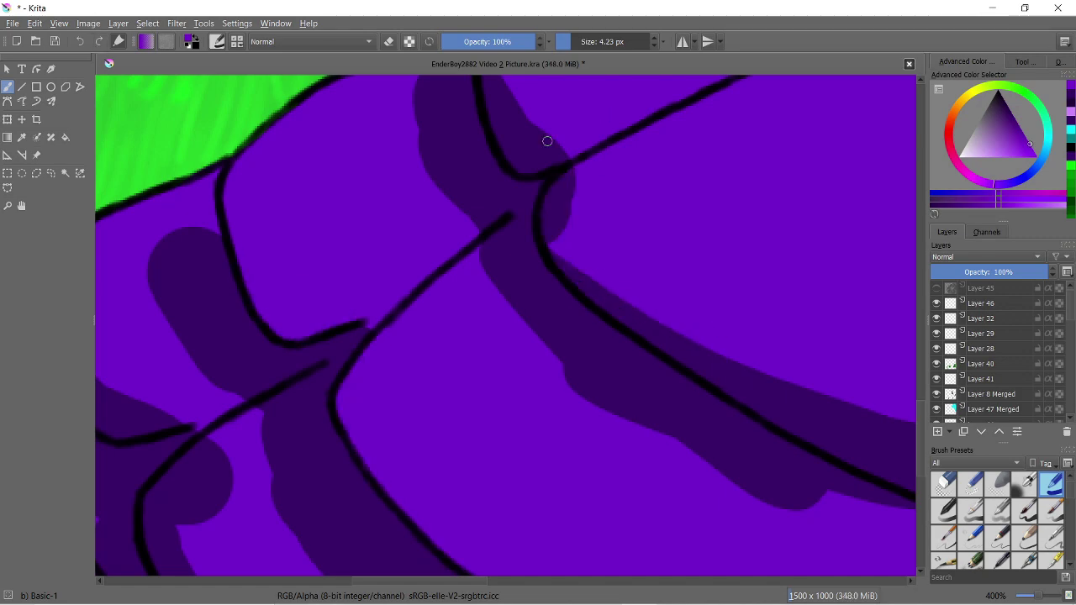
scroll(500, 245, "up", 2)
left_click_drag(500, 244, 485, 175)
scroll(776, 187, "down", 3)
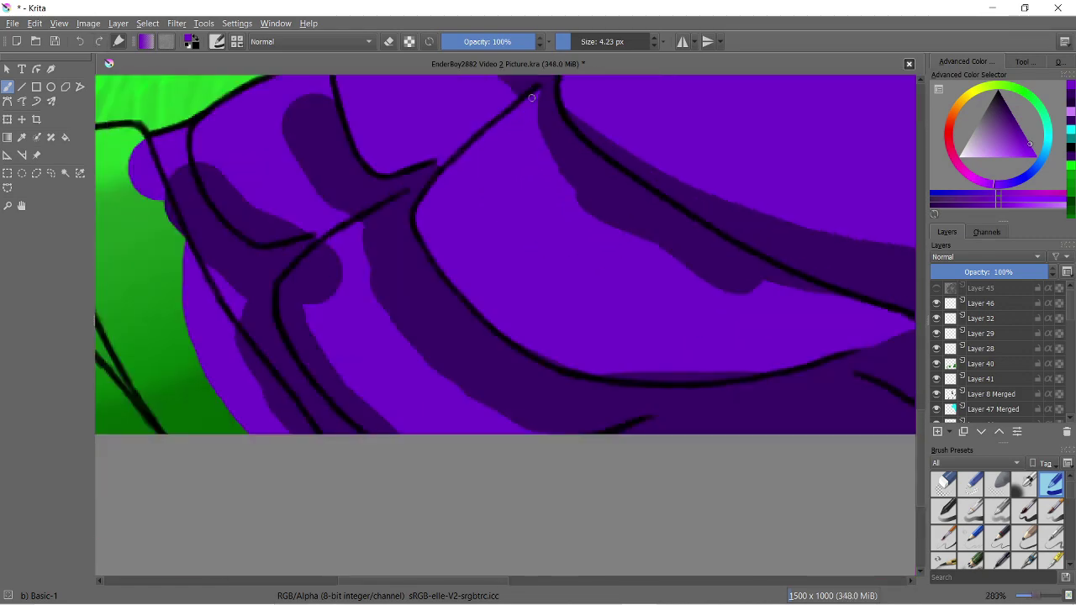
mouse_move(548, 155)
left_mouse_down()
mouse_move(646, 236)
mouse_move(588, 181)
mouse_move(611, 217)
left_mouse_up()
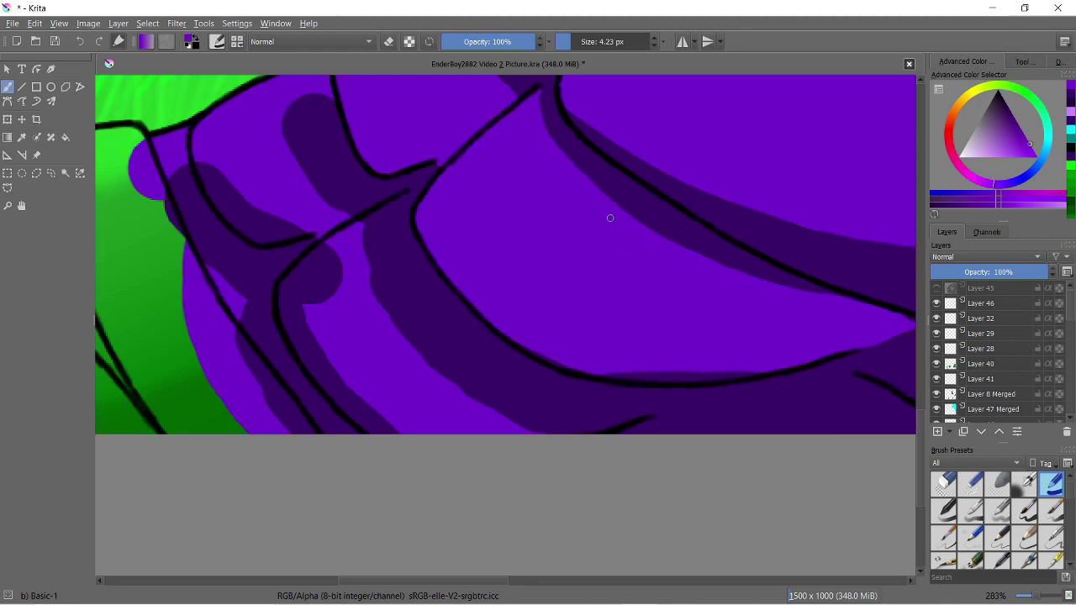
Keep painting over excess dark shading and tidying the shadow edge
scroll(611, 218, "up", 2)
left_click_drag(616, 328, 506, 171)
scroll(507, 170, "down", 2)
scroll(660, 271, "up", 2)
left_click_drag(661, 272, 659, 288)
scroll(687, 352, "down", 2)
scroll(449, 470, "up", 2)
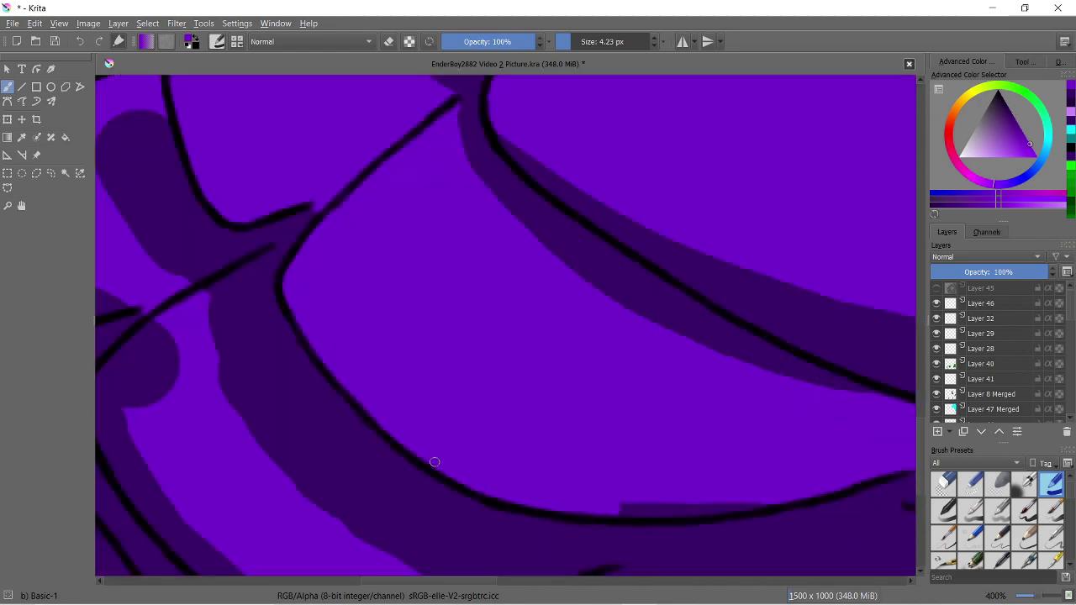
scroll(787, 337, "down", 1)
scroll(786, 337, "up", 1)
scroll(785, 360, "down", 3)
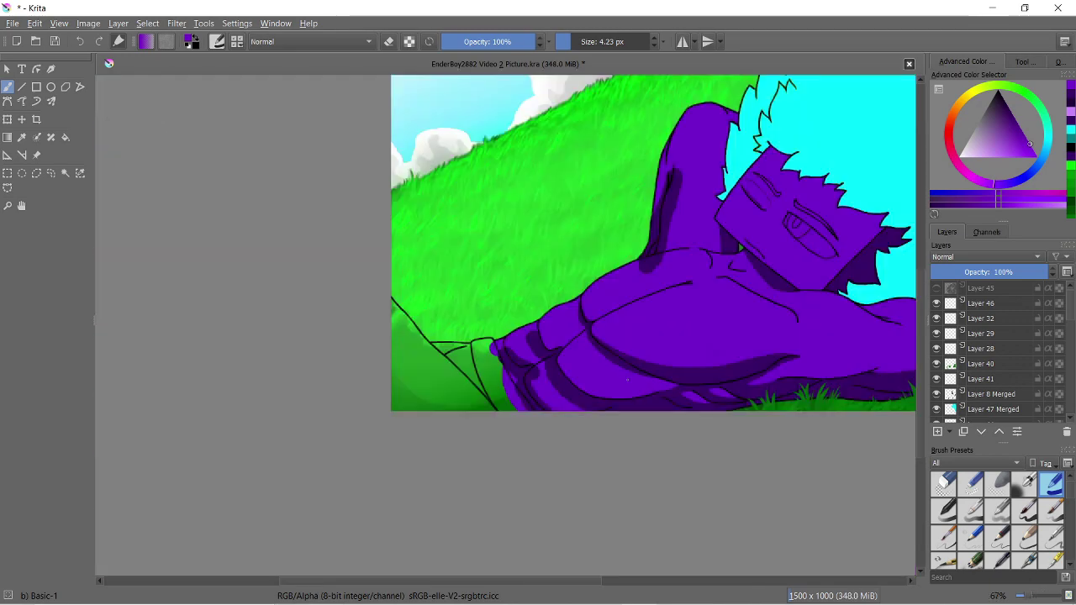
scroll(622, 243, "up", 2)
Undo a thin dark belly line and recent strokes, then lighten streaks and the band near the hip
left_click_drag(614, 237, 674, 373)
key("ctrl+z")
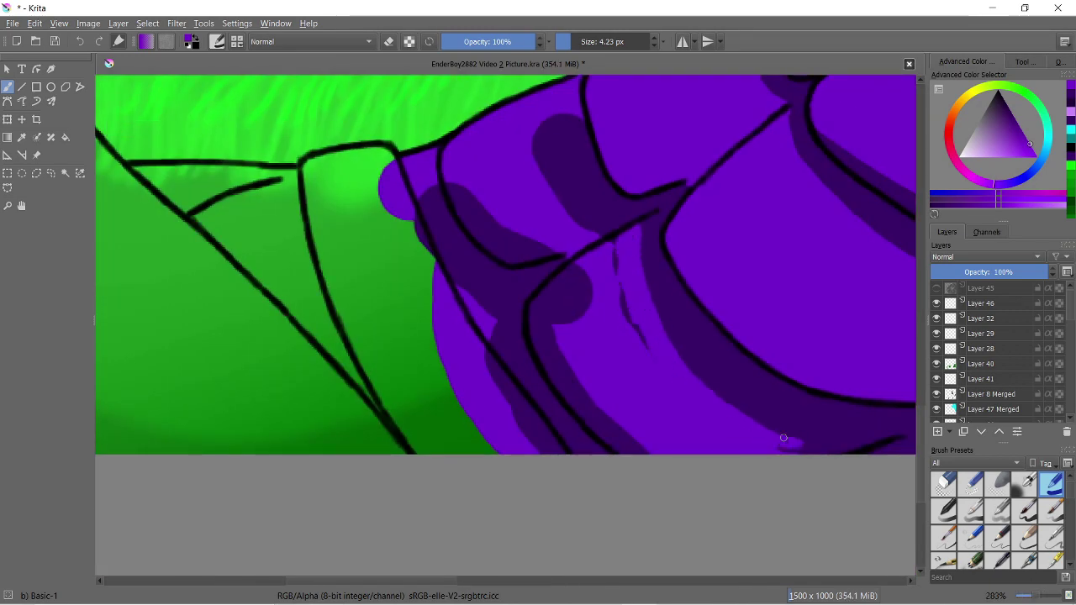
key("ctrl+z")
key("ctrl+z")
key("ctrl+z")
key("ctrl+z")
key("ctrl+z")
key("ctrl+z")
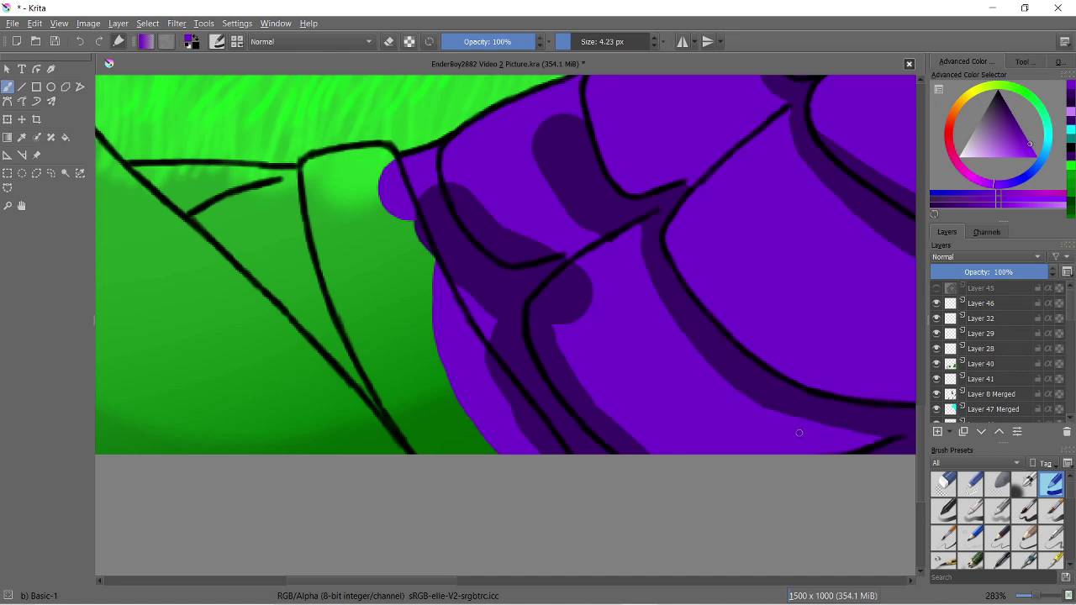
key("ctrl+z")
key("ctrl+z")
key("ctrl+z")
mouse_move(465, 194)
left_mouse_down()
mouse_move(481, 221)
mouse_move(477, 202)
left_mouse_up()
left_click_drag(580, 278, 558, 297)
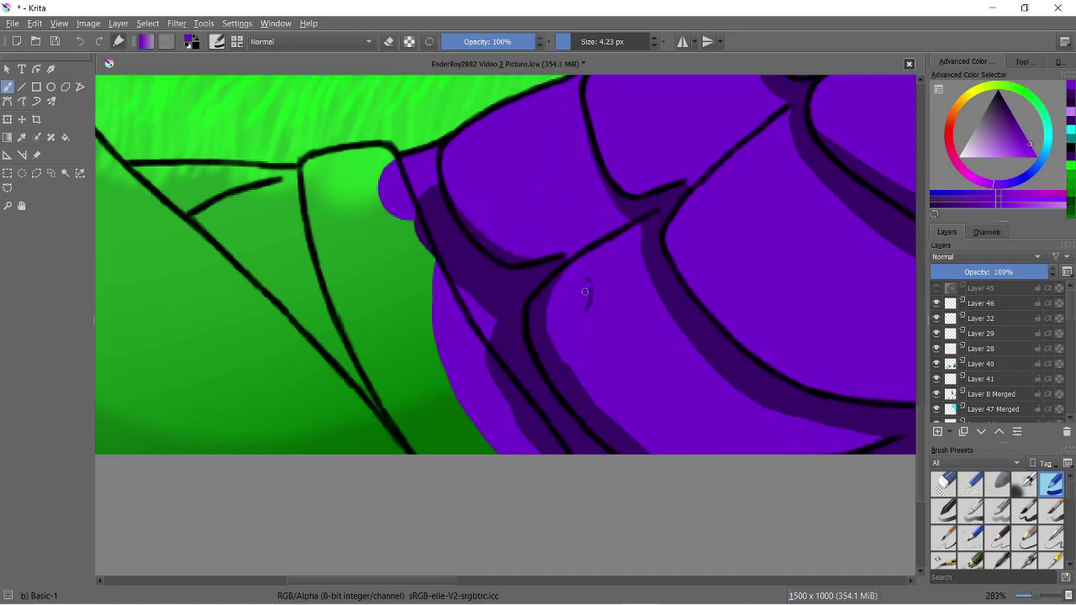
scroll(482, 212, "down", 1)
left_click_drag(424, 188, 385, 143)
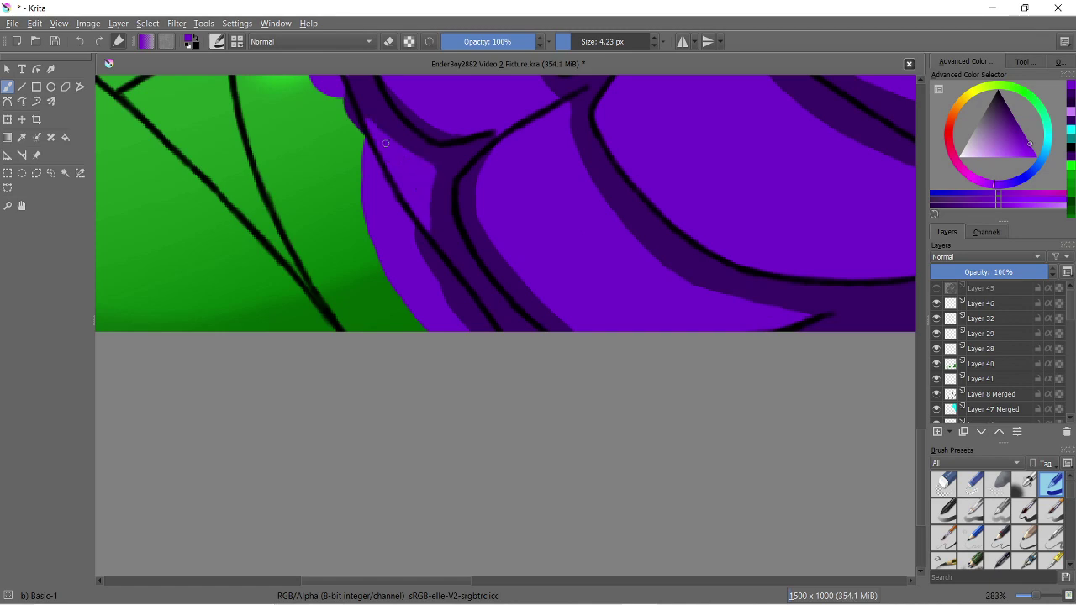
Paint over the remaining dark shading band with a larger brush
scroll(471, 252, "up", 1)
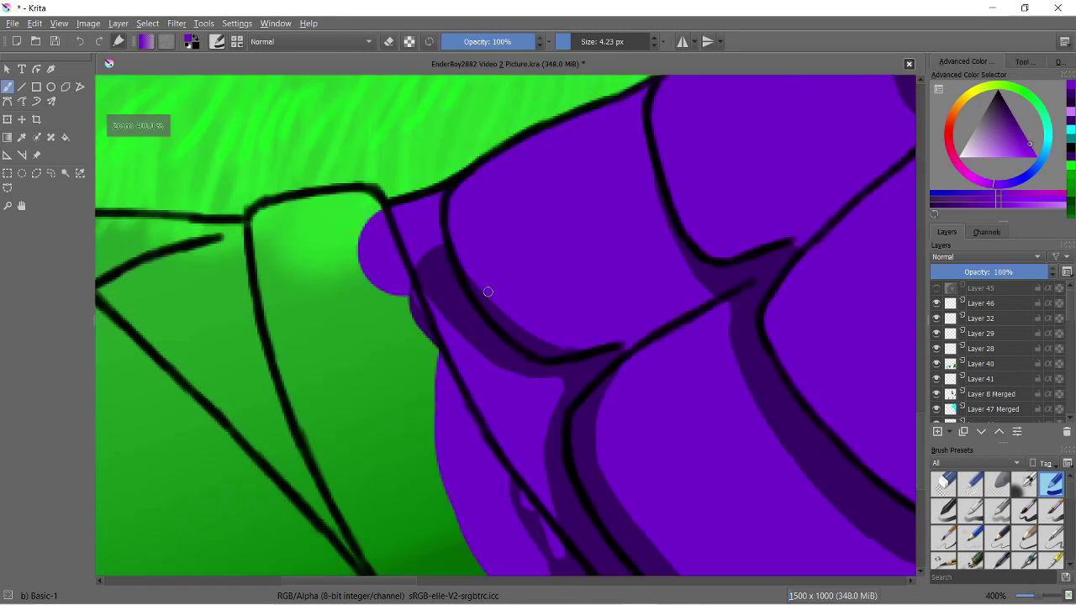
scroll(488, 291, "up", 1)
scroll(449, 297, "down", 5)
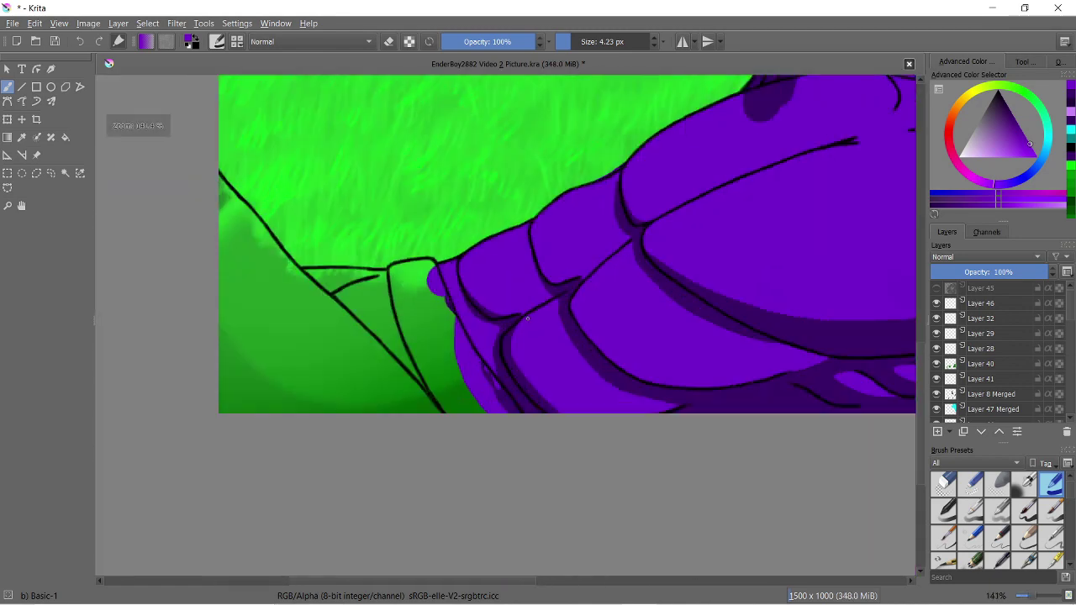
scroll(505, 210, "down", 3)
scroll(556, 116, "up", 6)
mouse_move(565, 135)
left_mouse_down()
mouse_move(577, 260)
mouse_move(498, 521)
mouse_move(471, 554)
left_mouse_up()
scroll(504, 336, "down", 5)
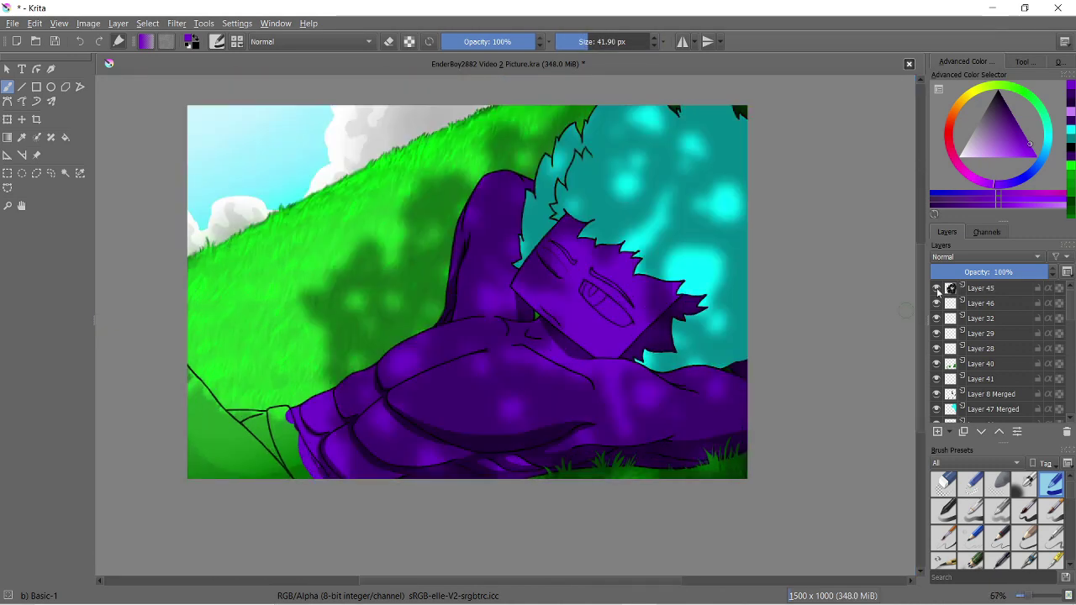
Apply a Gaussian Blur to the Copy of Layer 15 body shading
scroll(815, 223, "down", 1)
scroll(584, 282, "up", 2)
scroll(981, 335, "down", 1)
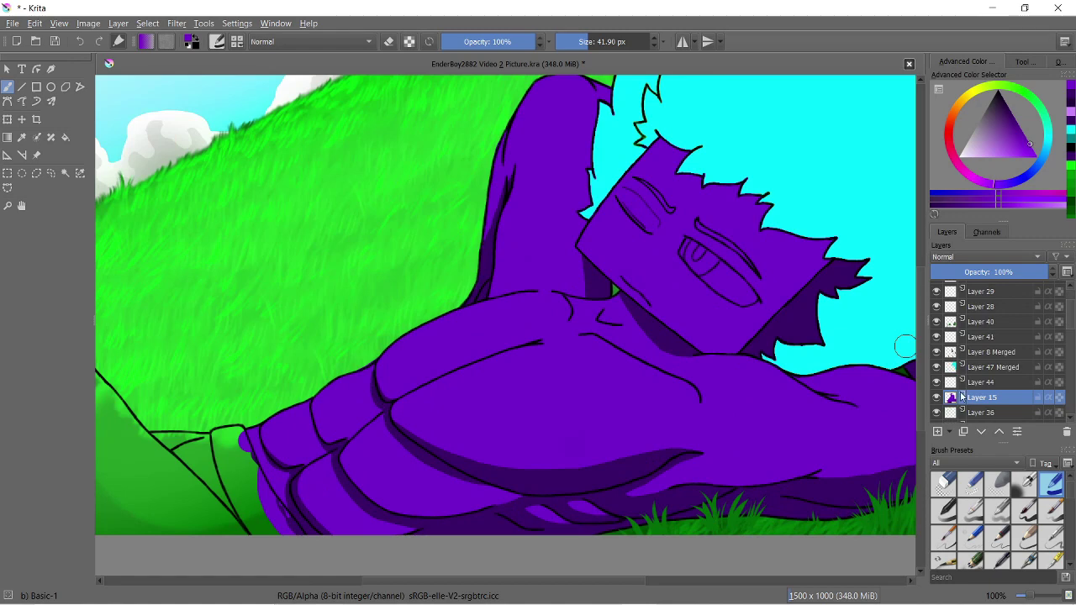
left_click(176, 23)
left_click(210, 57)
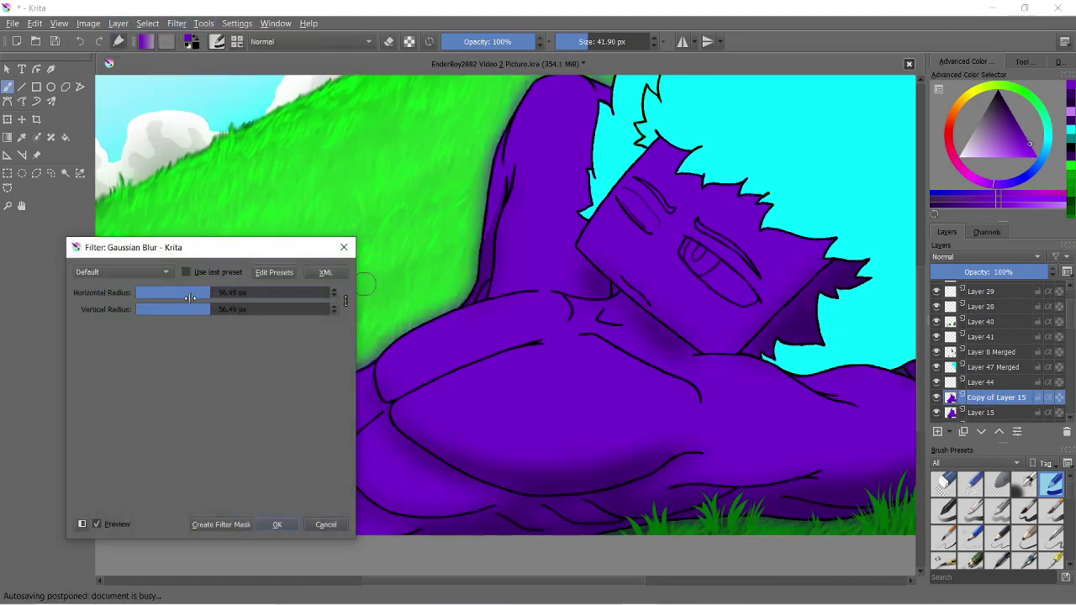
key("Return")
Erase the blurred purple spilling onto the grass, hair edge and along the arm
scroll(300, 367, "up", 2)
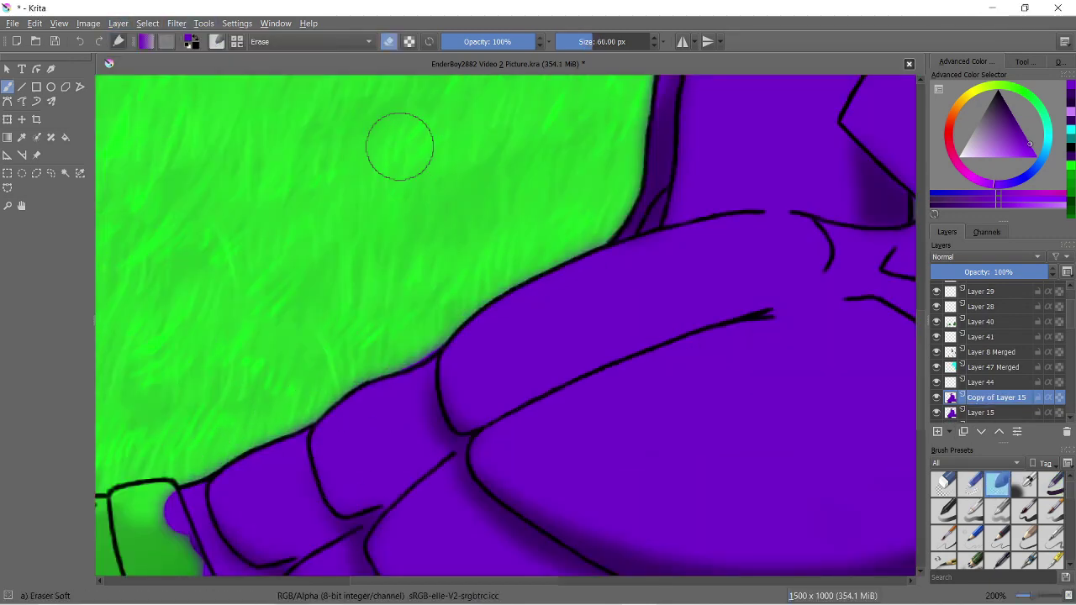
left_click_drag(198, 469, 366, 372)
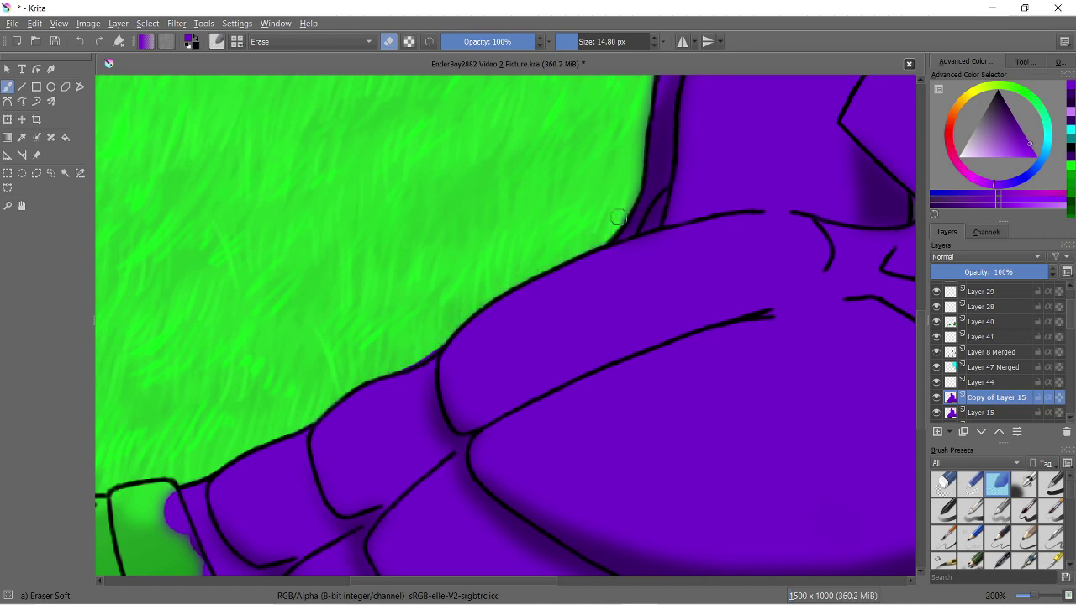
scroll(611, 209, "down", 2)
key("bracketleft")
key("bracketleft")
scroll(658, 279, "up", 3)
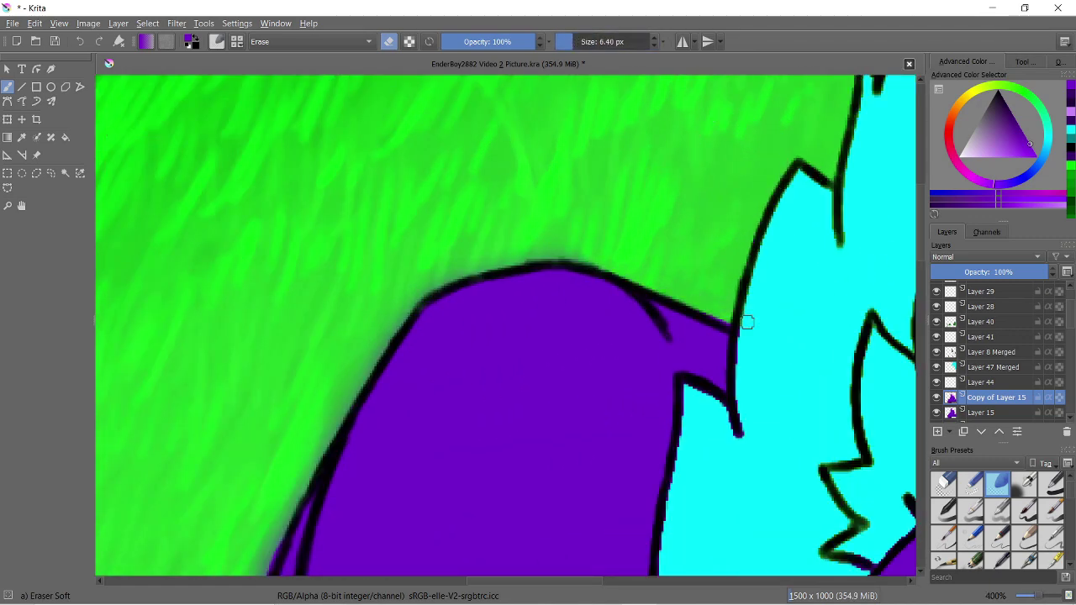
left_click_drag(504, 245, 370, 353)
left_click_drag(403, 210, 350, 350)
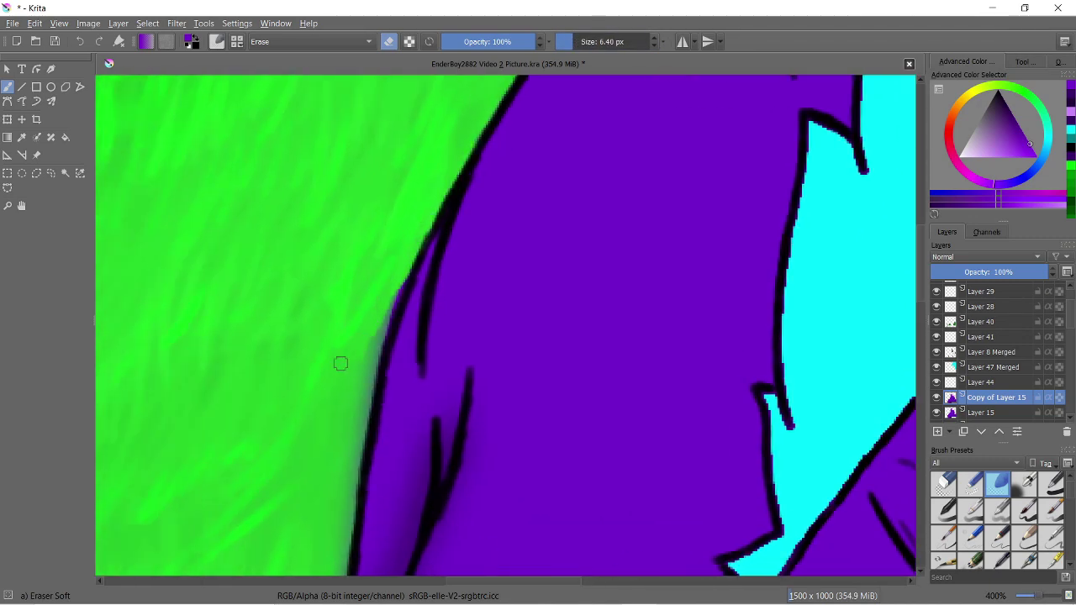
left_click_drag(395, 285, 362, 395)
left_click_drag(361, 148, 333, 380)
Add a new empty layer and switch to the soft airbrush
scroll(323, 242, "down", 6)
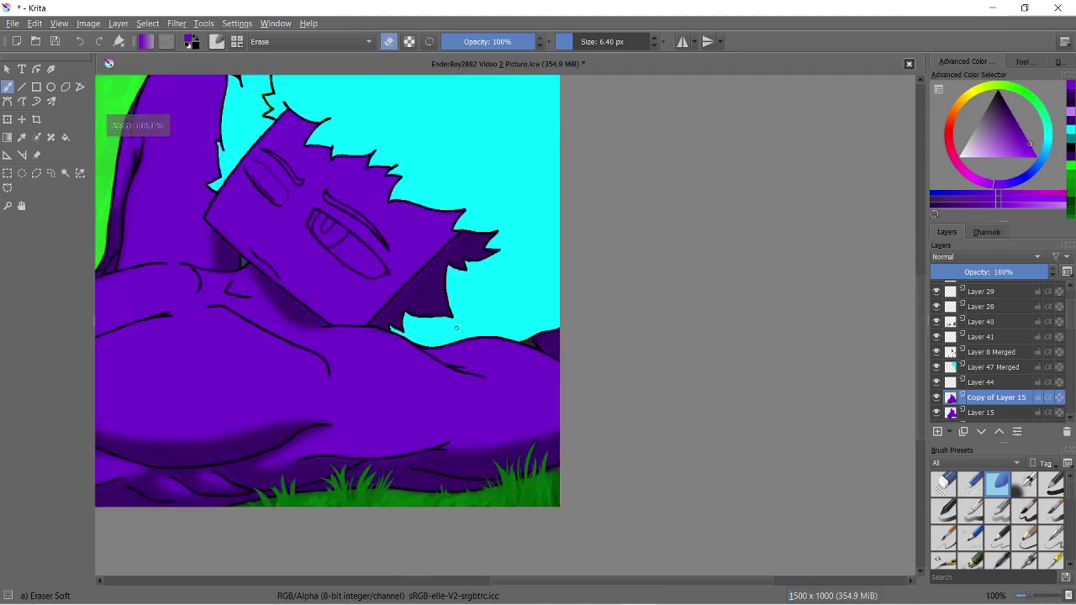
scroll(282, 255, "up", 5)
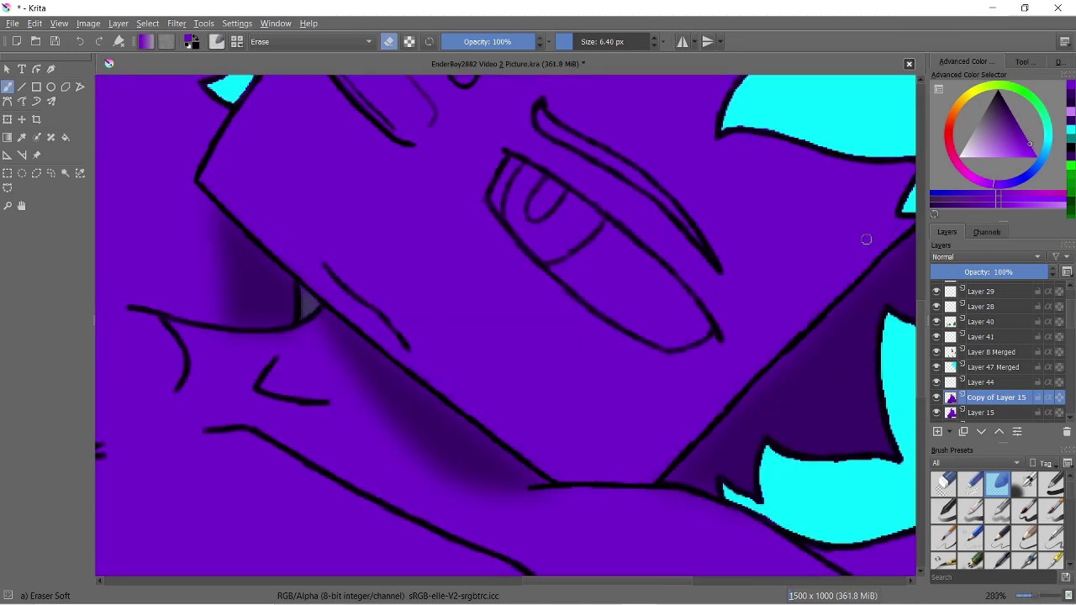
scroll(866, 239, "down", 3)
scroll(672, 294, "up", 2)
scroll(756, 319, "down", 3)
scroll(940, 341, "down", 1)
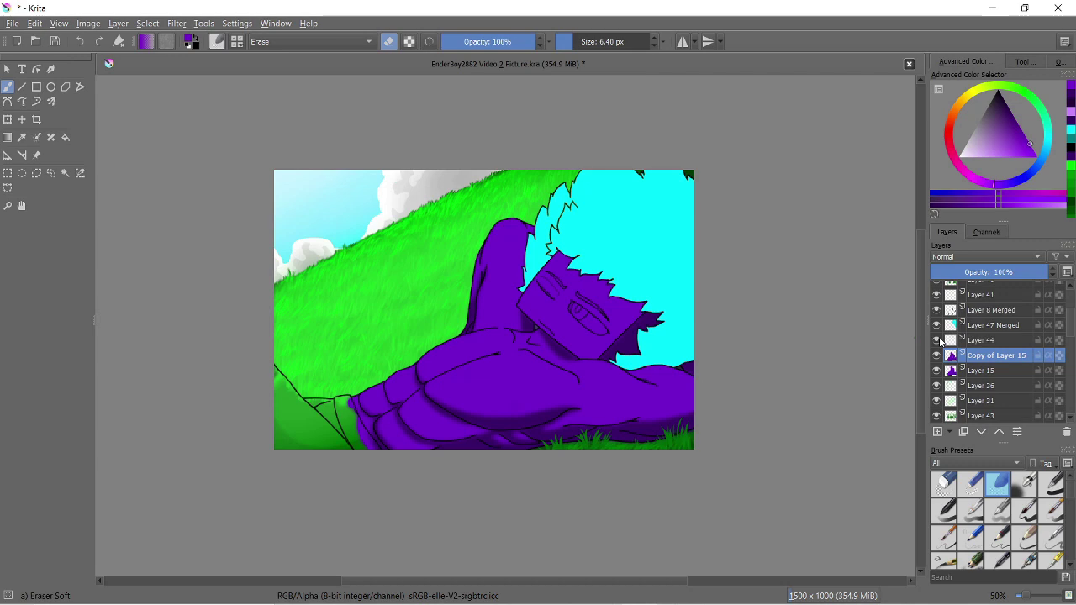
scroll(583, 319, "up", 2)
scroll(582, 318, "up", 1)
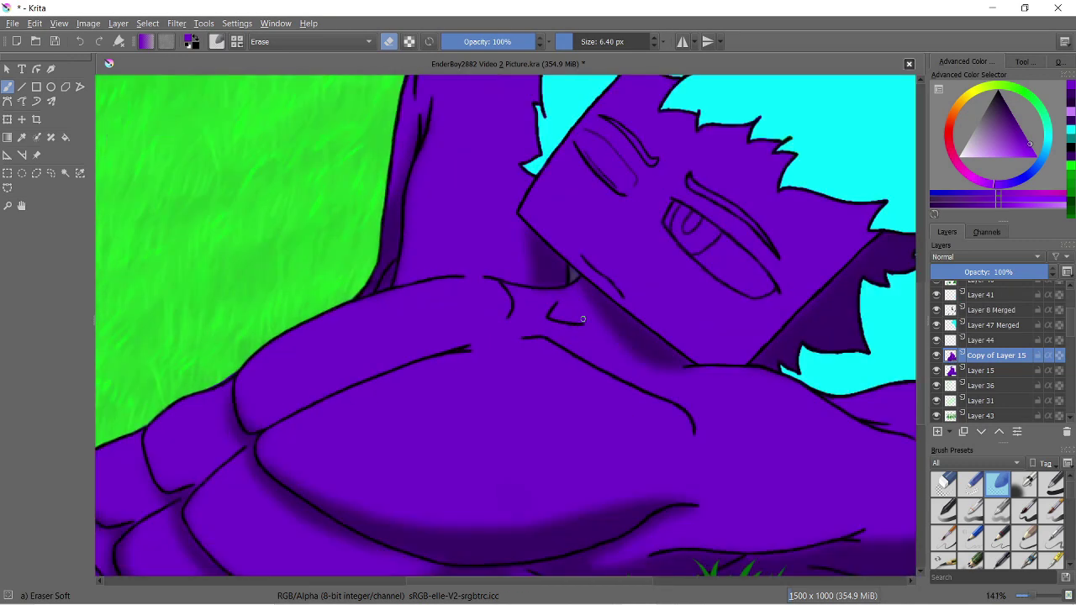
key("Insert")
key("slash")
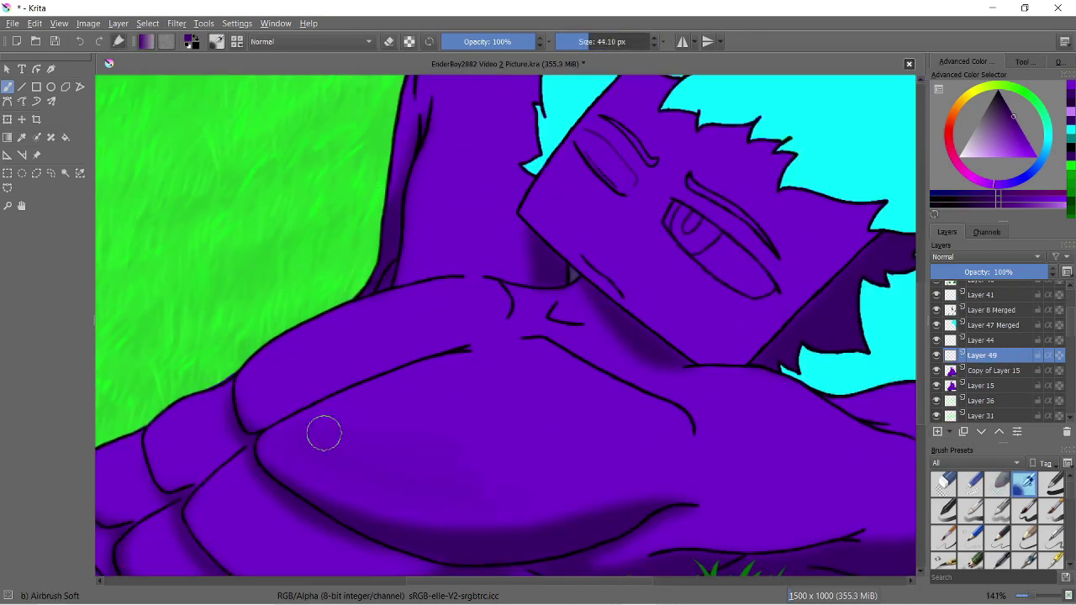
Hide Layer 15, remove the extra empty layer, and soften the belly's dark shadow
left_click(936, 385)
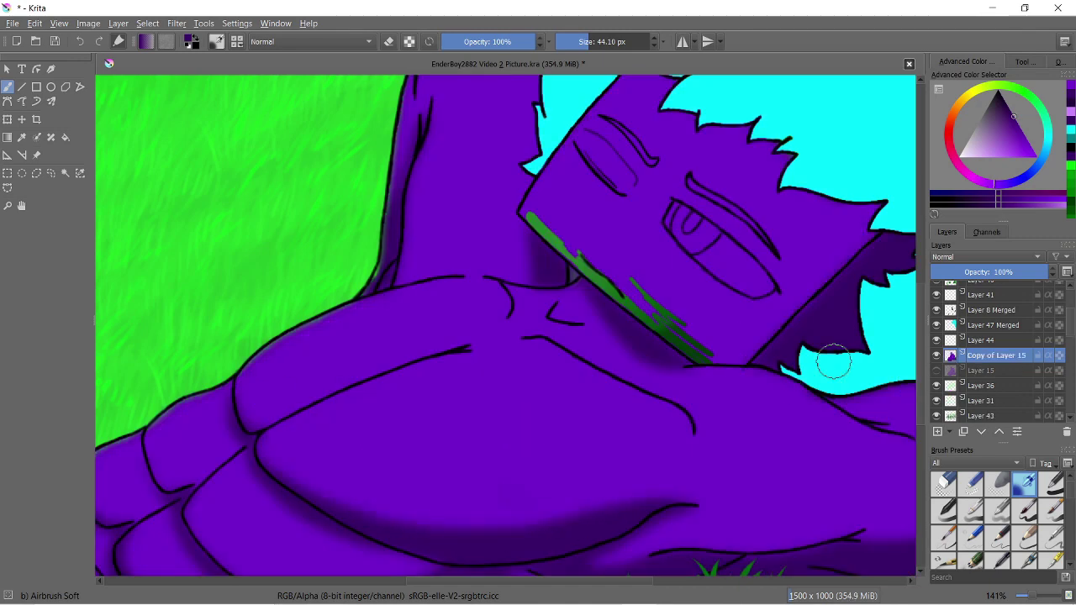
scroll(829, 360, "down", 4)
scroll(737, 312, "up", 3)
key("ctrl+z")
key("ctrl+z")
left_click_drag(647, 409, 458, 356)
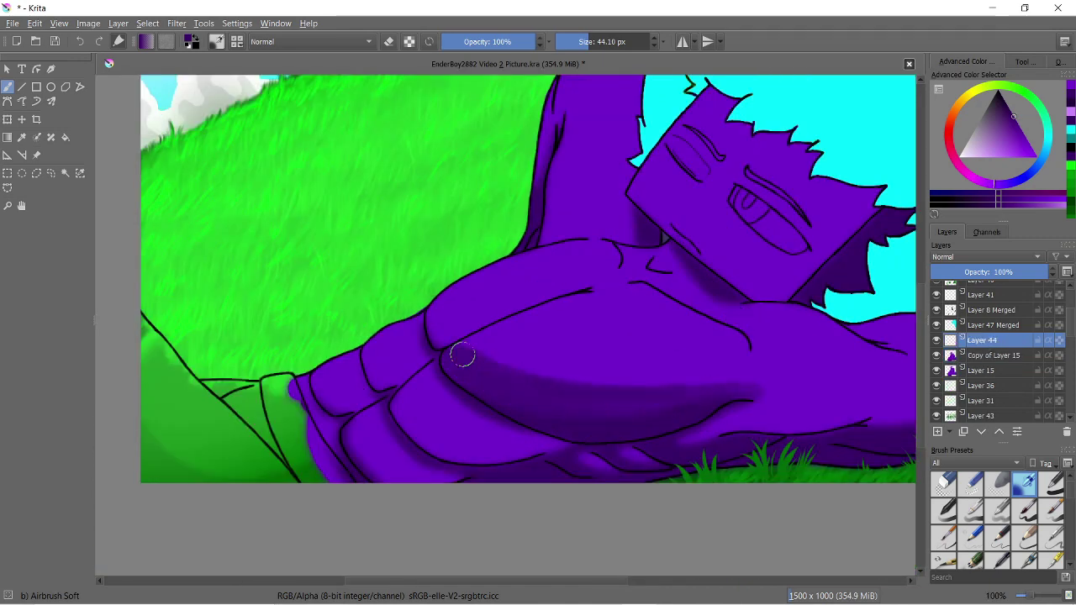
Airbrush lighter purple highlights across the chest and lower body with an enlarged brush
left_click_drag(1024, 139, 1034, 153)
left_click_drag(628, 372, 672, 372, "shift")
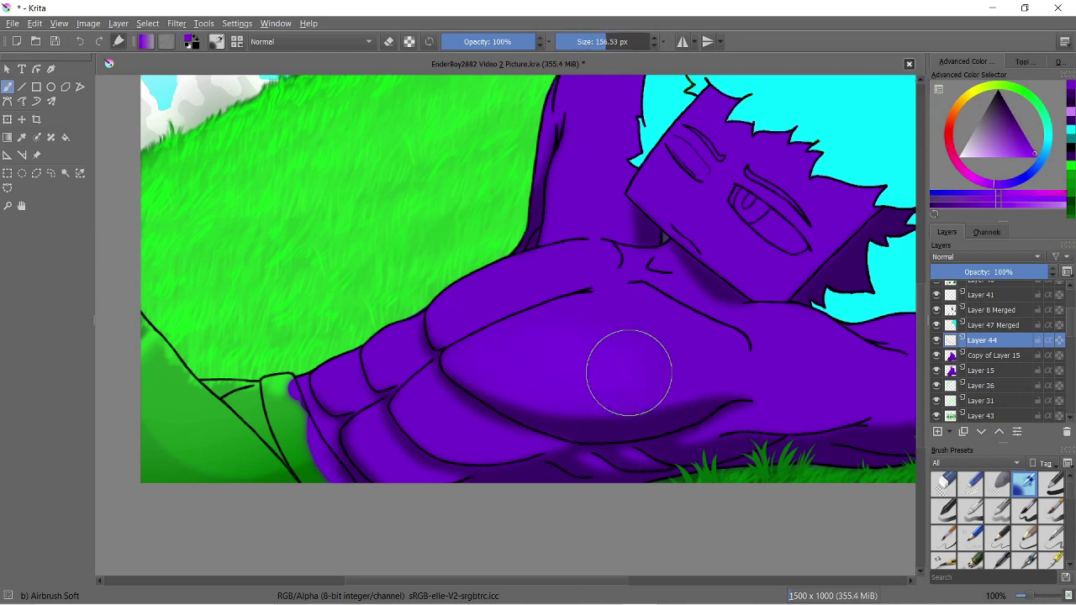
left_click_drag(619, 341, 477, 360)
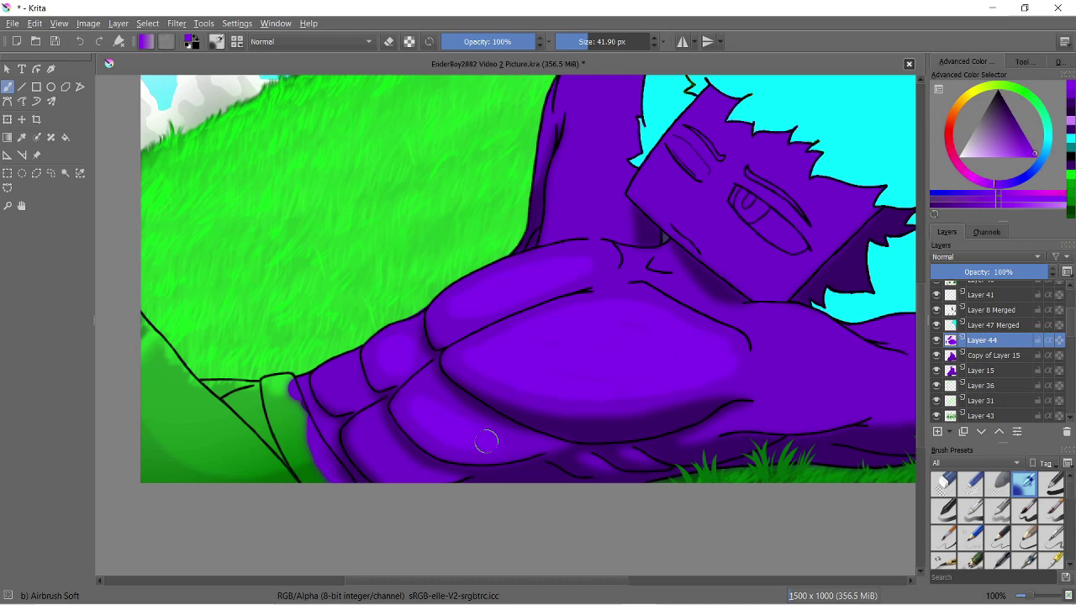
scroll(579, 157, "up", 1)
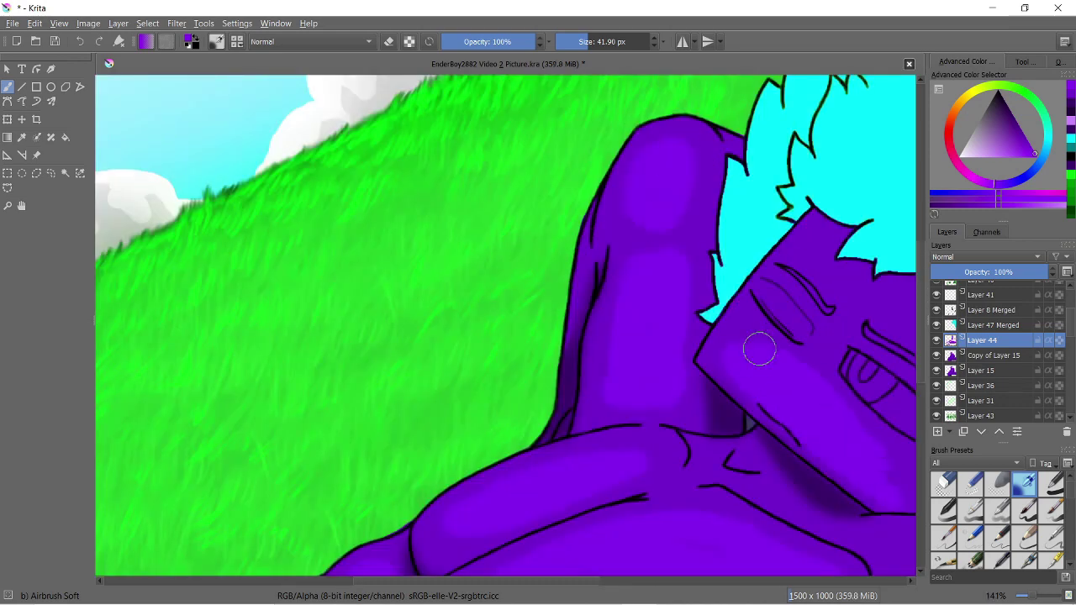
scroll(768, 355, "up", 1)
scroll(696, 427, "down", 2)
left_click_drag(581, 373, 540, 386)
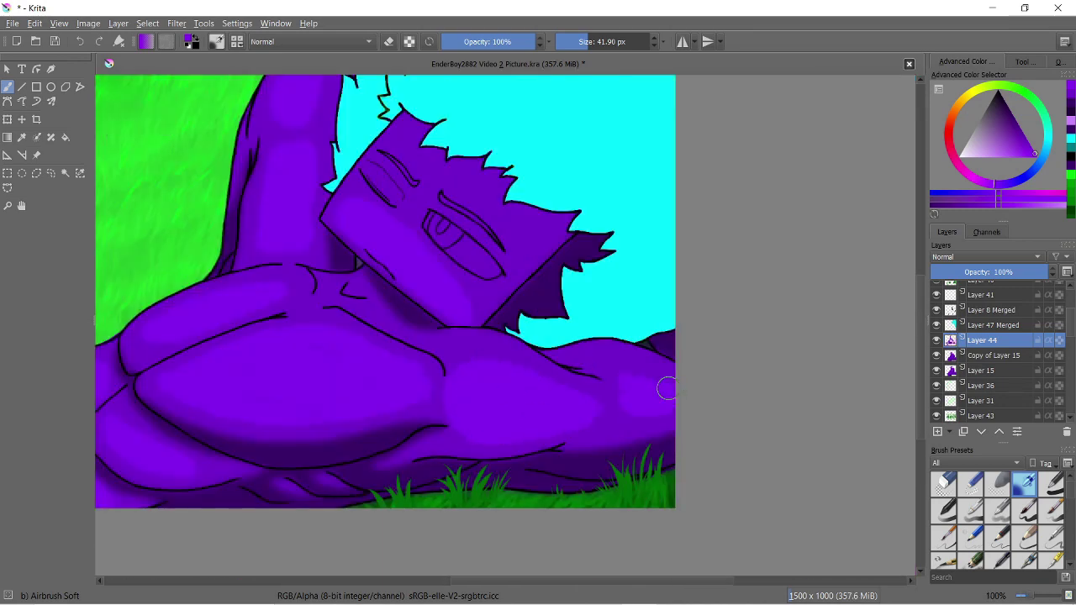
left_click_drag(369, 374, 286, 371)
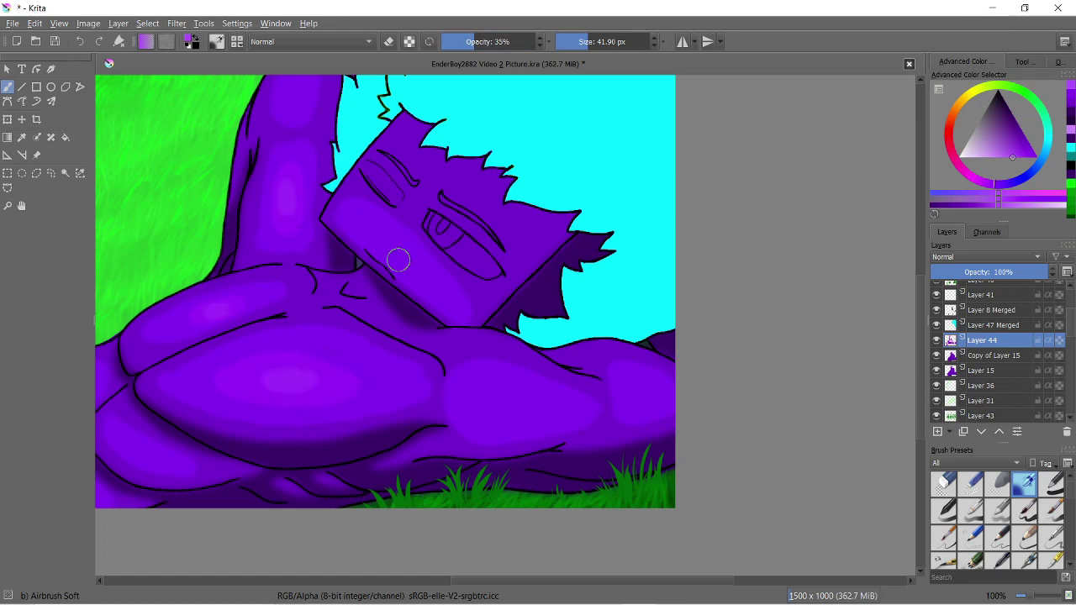
scroll(614, 384, "up", 2)
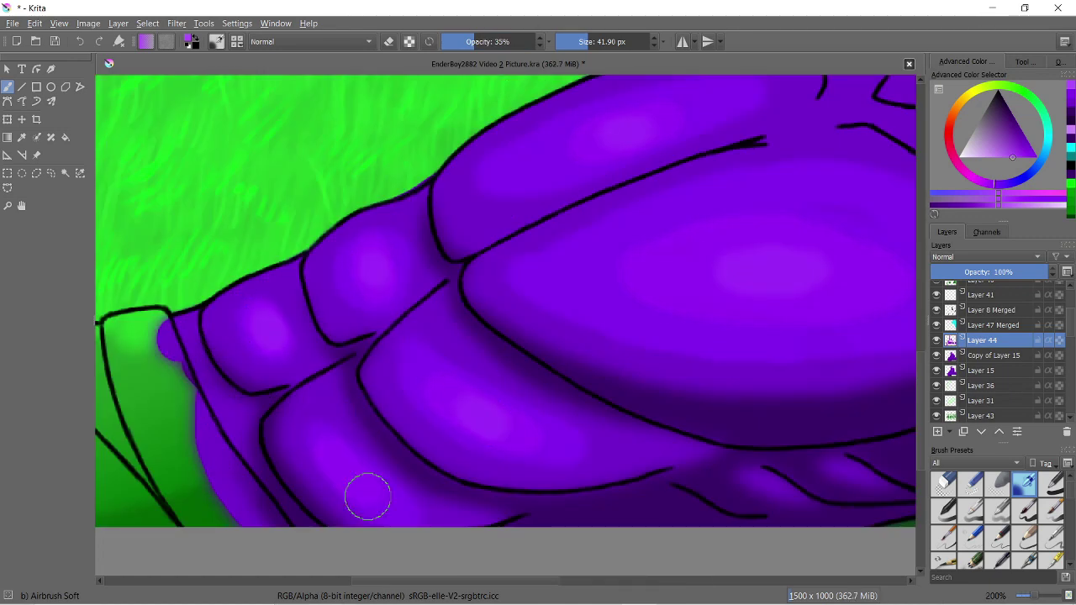
scroll(327, 451, "down", 3)
Apply a Gaussian Blur to soften the highlights
left_click(176, 23)
left_click(277, 110)
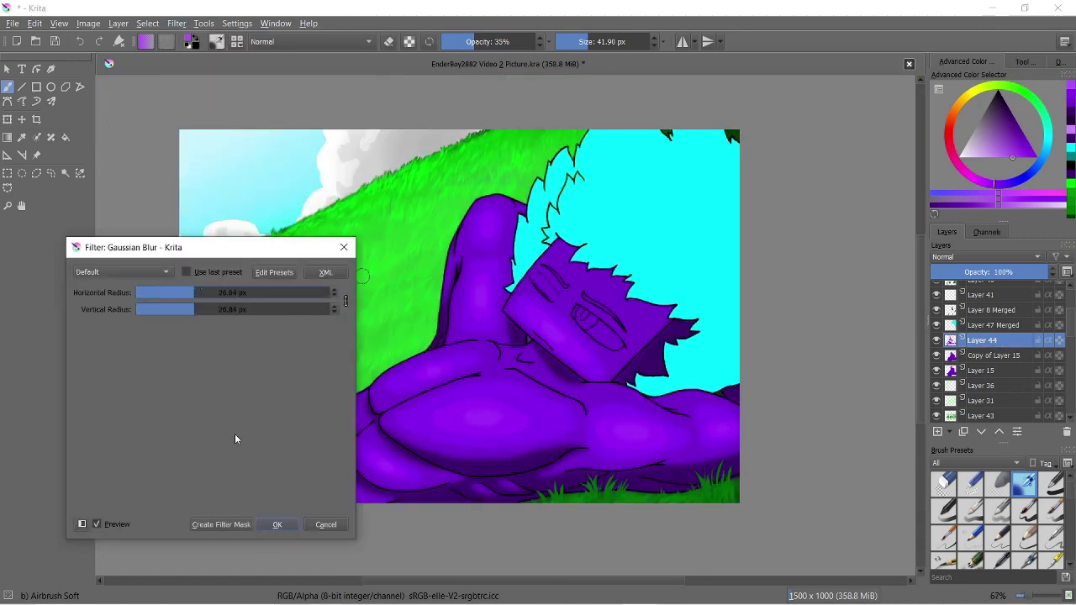
key("Return")
scroll(576, 353, "down", 1)
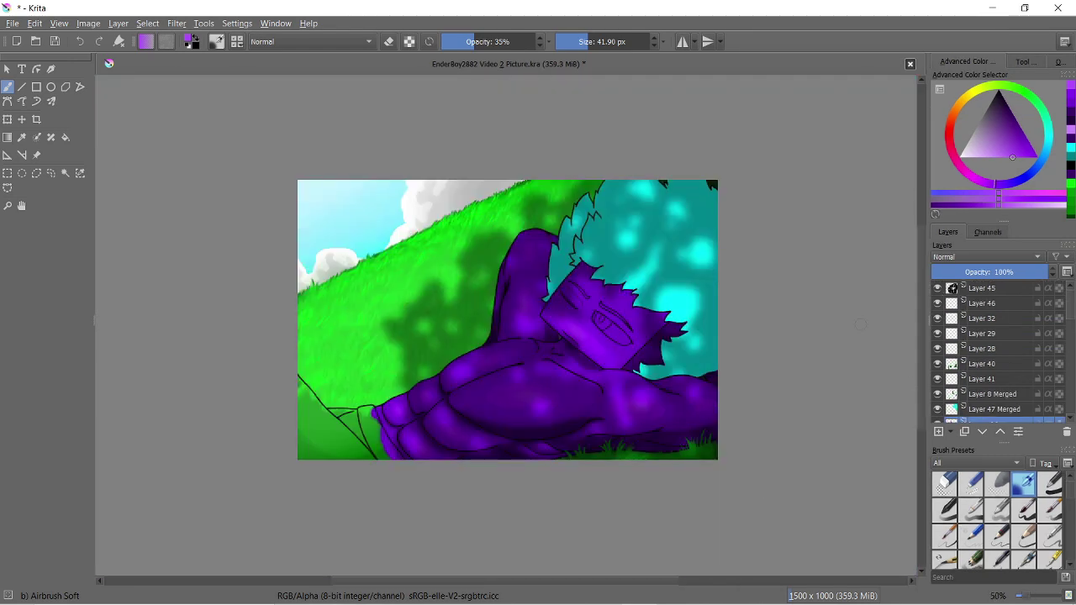
Hide the dappled-light Layer 45 and select Layer 51 for painting the eye
left_click(937, 287)
scroll(601, 332, "up", 3)
key("Insert")
key("slash")
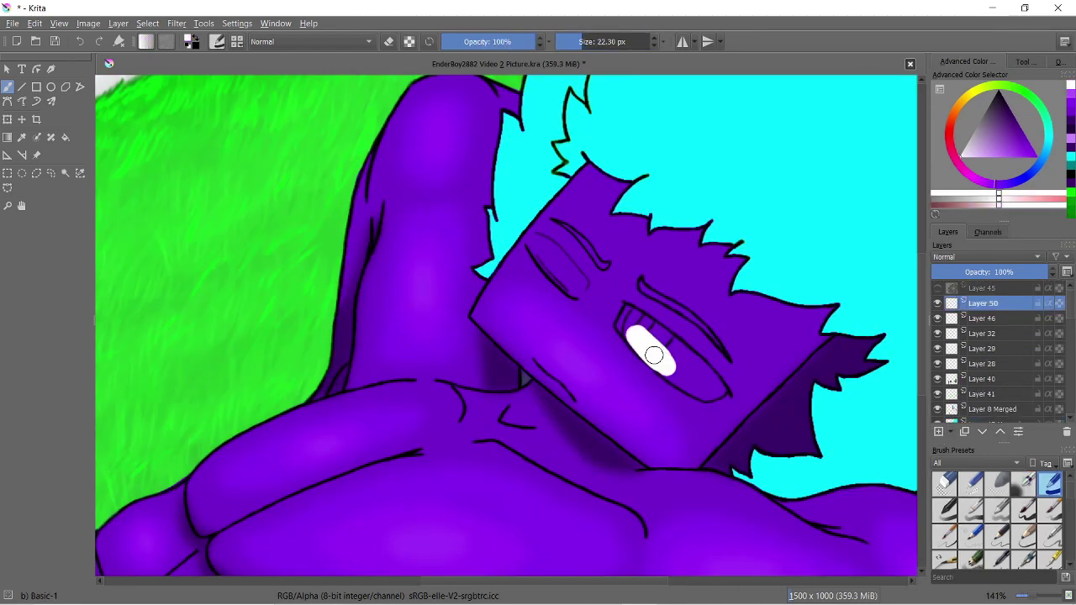
key("ctrl+z")
left_click(947, 340)
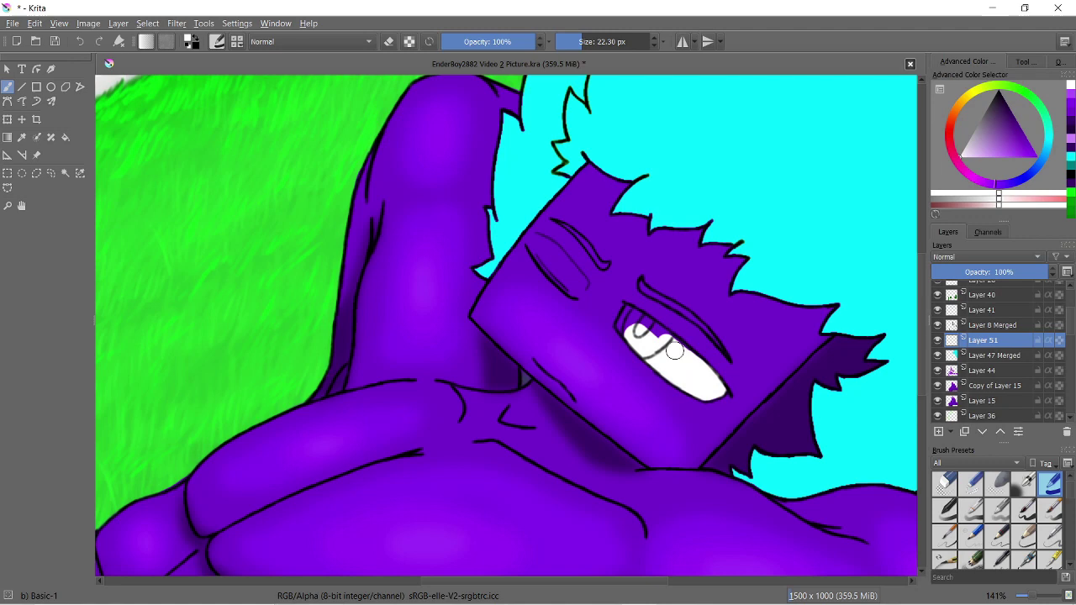
scroll(605, 288, "up", 3)
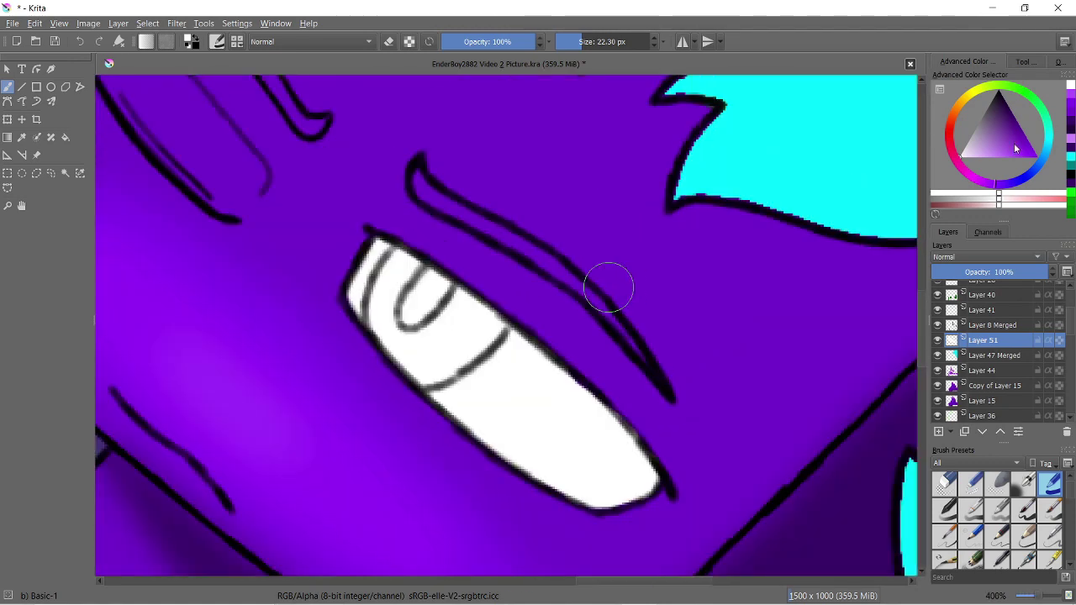
Fill most of the eye with teal on a new Layer 52 above Layer 8 Merged
left_click(995, 91)
key("Insert")
key("bracketleft")
key("bracketleft")
key("bracketleft")
left_click_drag(416, 299, 420, 309)
left_click_drag(964, 313, 964, 320)
mouse_move(420, 277)
left_mouse_down()
mouse_move(387, 336)
mouse_move(484, 317)
left_mouse_up()
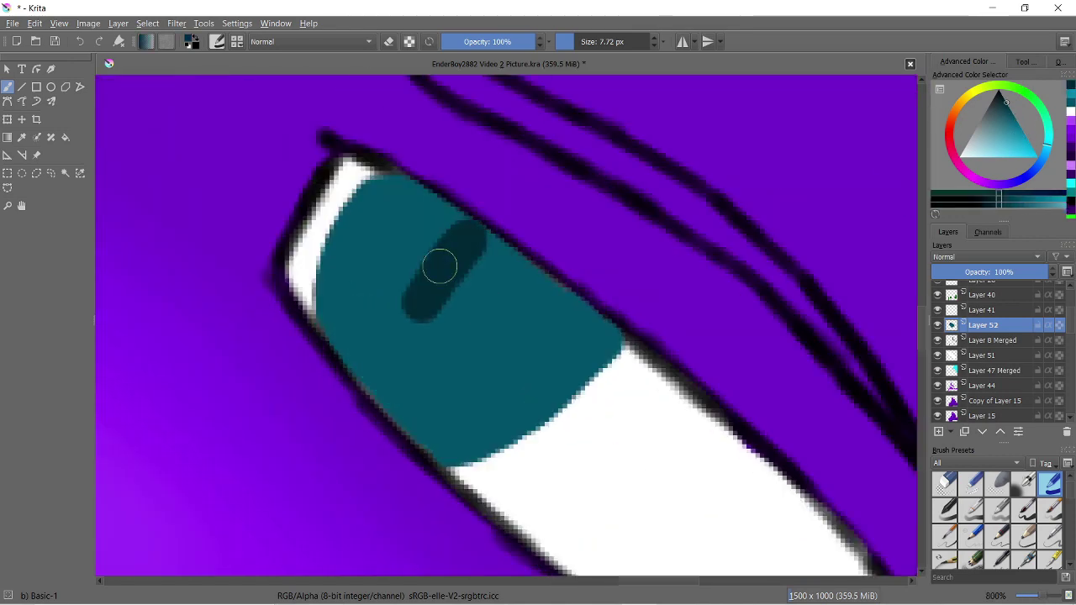
Paint a dark pupil inside the teal iris, enlarging it up and left
left_click_drag(440, 268, 432, 312)
key("ctrl+z")
left_click_drag(466, 225, 508, 288)
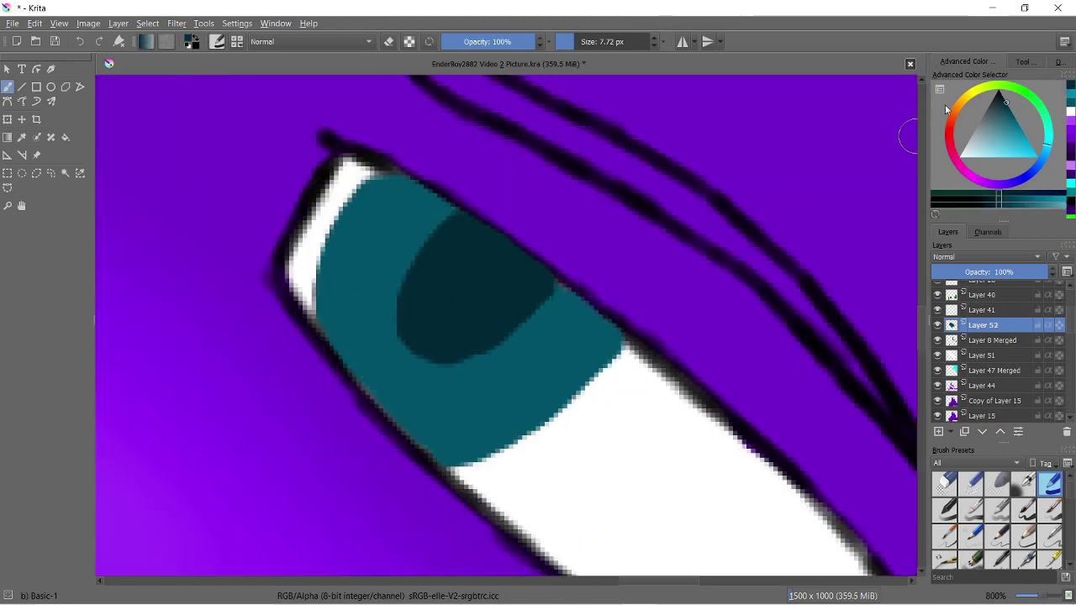
left_click_drag(447, 229, 425, 308)
On a new layer, paint lighter mid-teal dabs around the iris ring
left_click(440, 363, "ctrl")
key("Insert")
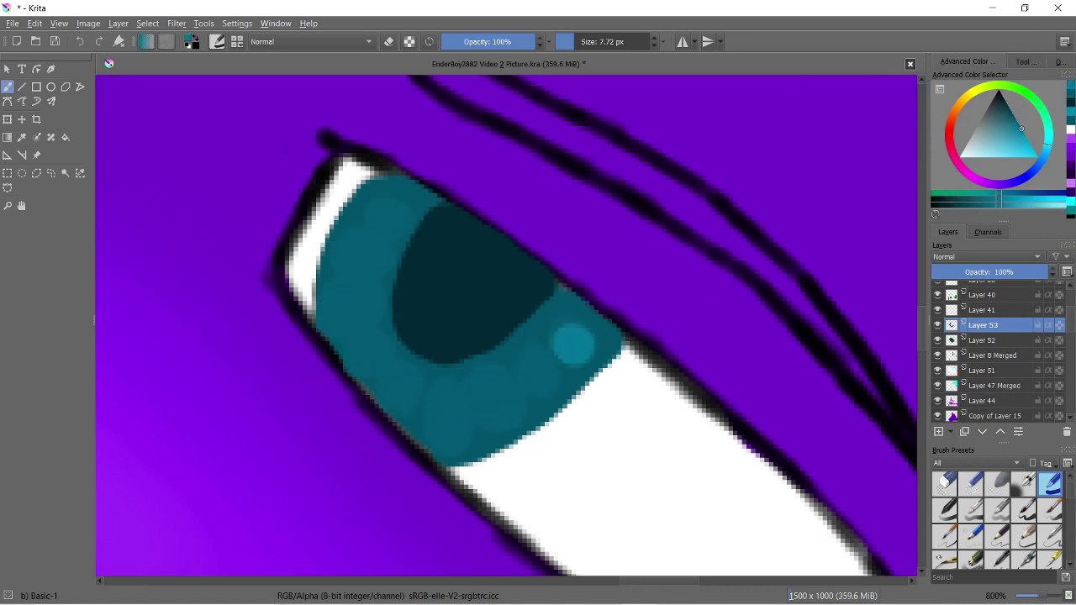
mouse_move(580, 324)
left_mouse_down()
mouse_move(497, 379)
mouse_move(355, 311)
mouse_move(403, 193)
left_mouse_up()
scroll(645, 301, "down", 1)
scroll(645, 300, "up", 2)
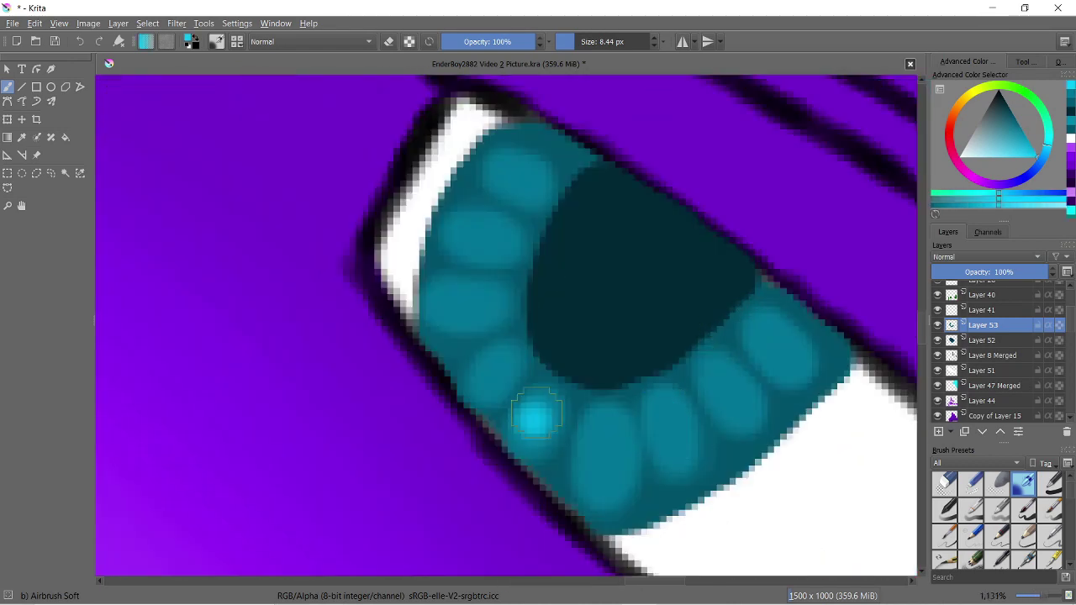
Brush sampled dark teal over the iris crescent and darken the pupil's upper part
mouse_move(569, 257)
left_mouse_down()
mouse_move(610, 305)
mouse_move(550, 269)
left_mouse_up()
key("ctrl+z")
scroll(550, 269, "down", 5)
scroll(679, 308, "up", 6)
left_click(679, 308, "ctrl")
mouse_move(588, 336)
left_mouse_down()
mouse_move(588, 420)
mouse_move(723, 404)
left_mouse_up()
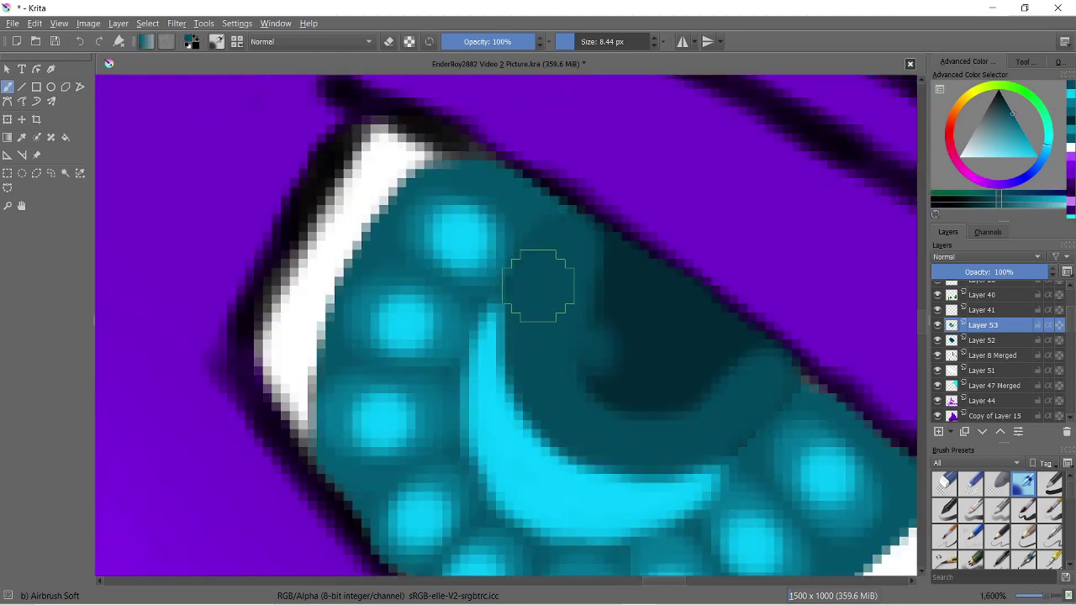
left_click(540, 276, "ctrl")
left_click_drag(546, 260, 568, 348)
On new highlight Layer 54, paint a curved cyan stroke inside the iris
scroll(588, 361, "down", 5)
scroll(516, 333, "up", 4)
scroll(516, 334, "up", 3)
mouse_move(552, 216)
left_mouse_down()
mouse_move(516, 409)
mouse_move(420, 412)
left_mouse_up()
key("ctrl+z")
left_click(938, 431)
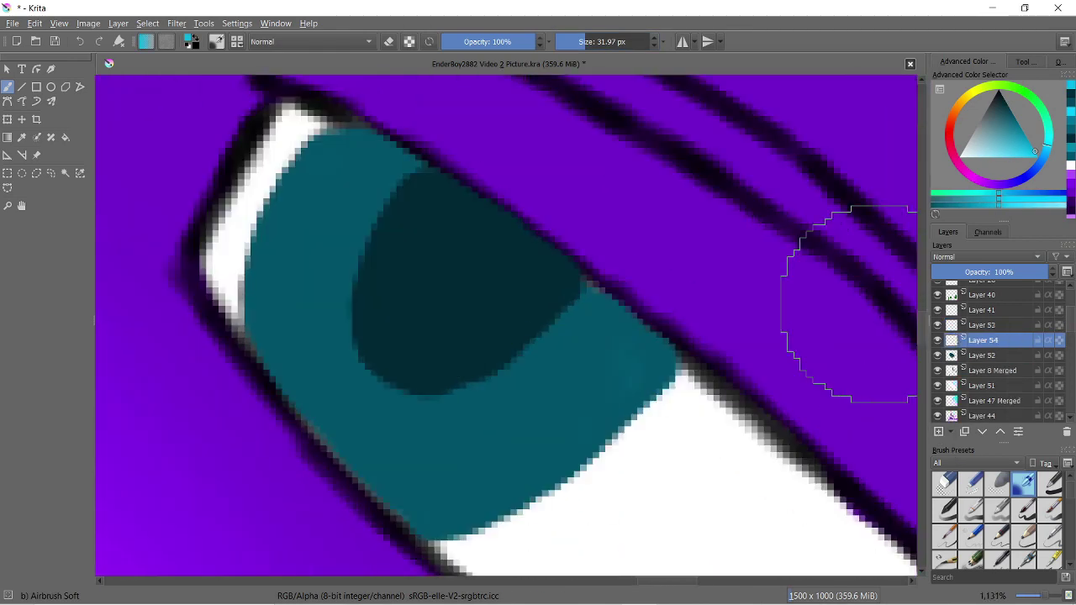
left_click_drag(277, 319, 336, 384)
key("ctrl+z")
mouse_move(278, 319)
left_mouse_down()
mouse_move(361, 428)
mouse_move(452, 486)
mouse_move(295, 392)
mouse_move(300, 320)
mouse_move(477, 479)
left_mouse_up()
Dab cyan highlights around the iris and add a curved highlight inside the pupil
left_click(551, 395)
left_click(299, 226)
scroll(480, 192, "down", 2)
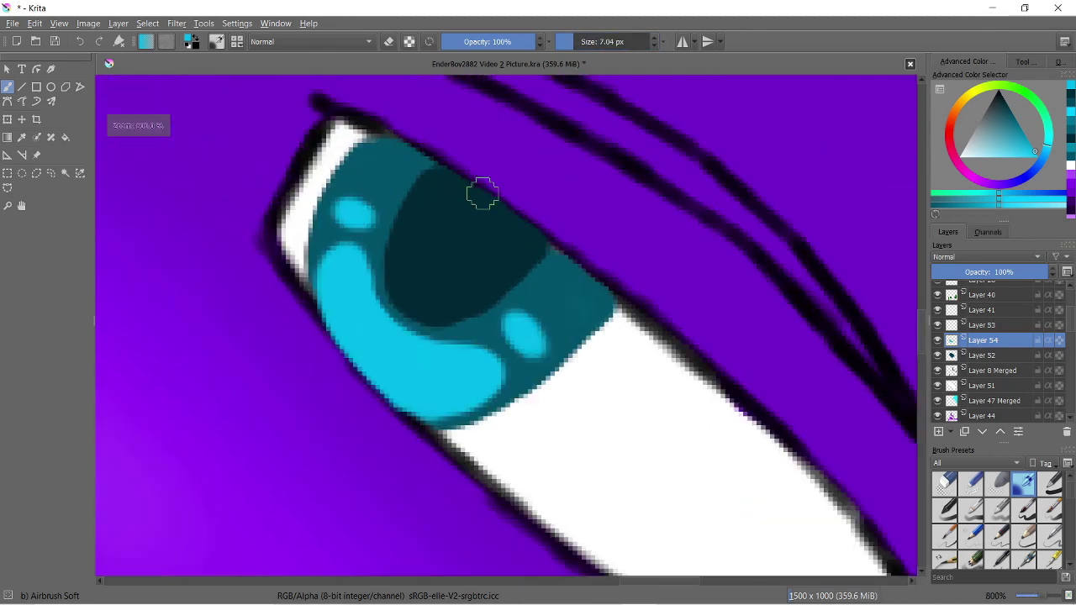
scroll(479, 192, "up", 2)
left_click(593, 340)
left_click(340, 151)
mouse_move(370, 210)
left_mouse_down()
mouse_move(403, 353)
mouse_move(547, 257)
left_mouse_up()
scroll(804, 431, "down", 4)
scroll(692, 108, "up", 4)
scroll(692, 108, "down", 4)
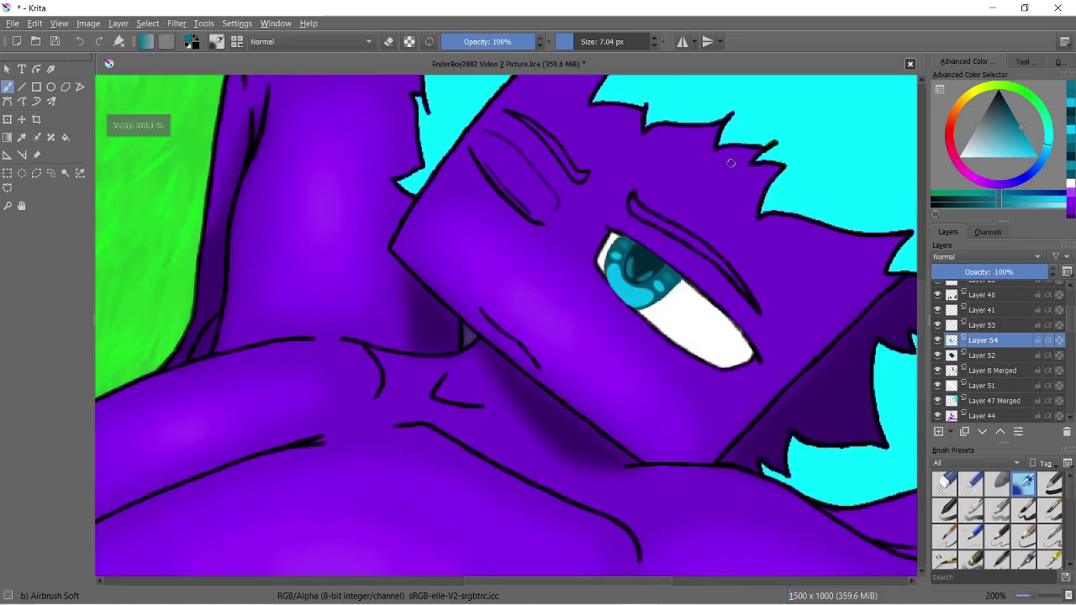
scroll(693, 187, "up", 1)
Airbrush light-cyan dabs into a continuous band along the lower iris
scroll(693, 187, "up", 3)
scroll(547, 348, "down", 4)
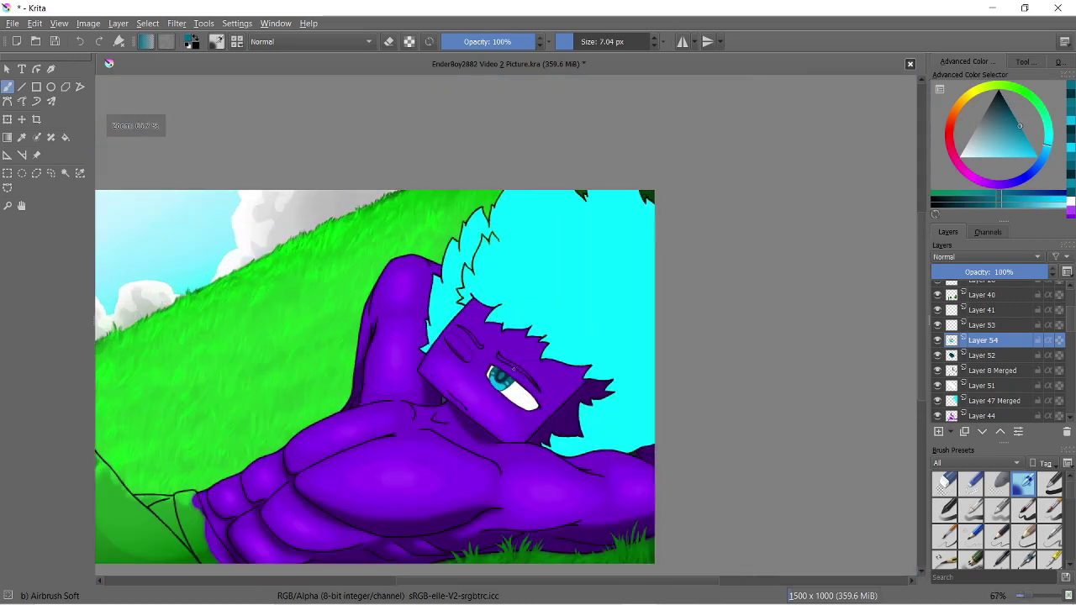
scroll(431, 312, "up", 2)
scroll(431, 312, "up", 2)
left_click(396, 529)
left_click(284, 408)
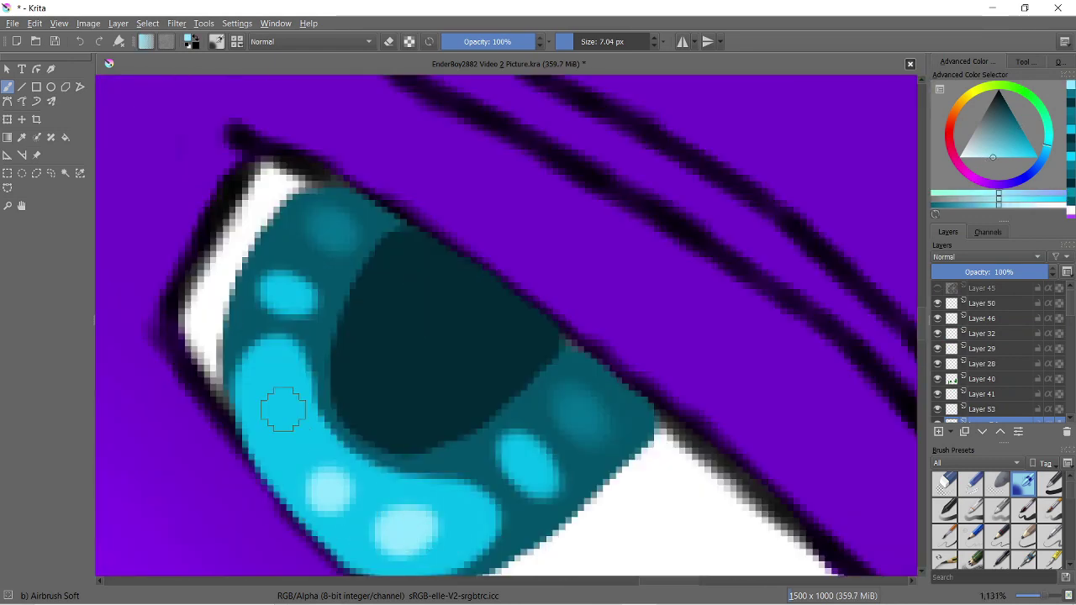
left_click_drag(284, 408, 432, 516)
left_click(527, 464)
left_click(286, 294)
scroll(786, 425, "down", 2)
scroll(726, 503, "up", 2)
mouse_move(353, 361)
left_mouse_down()
mouse_move(463, 434)
mouse_move(338, 308)
mouse_move(359, 393)
left_mouse_up()
scroll(240, 257, "down", 2)
Move Layer 54 below Layer 8 Merged
left_click_drag(982, 372, 981, 393)
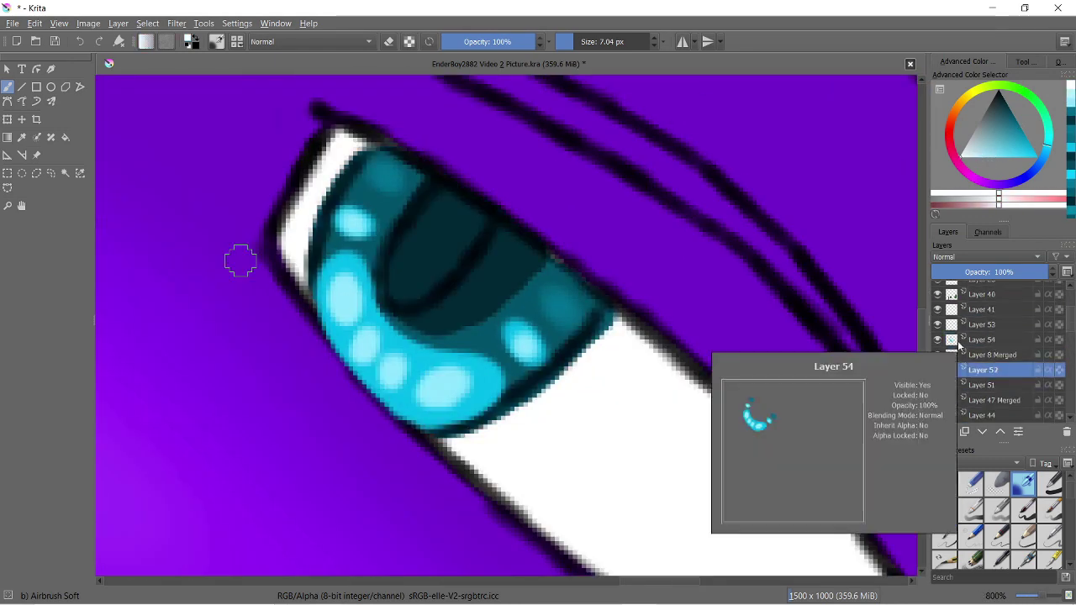
scroll(548, 278, "down", 2)
scroll(548, 278, "up", 4)
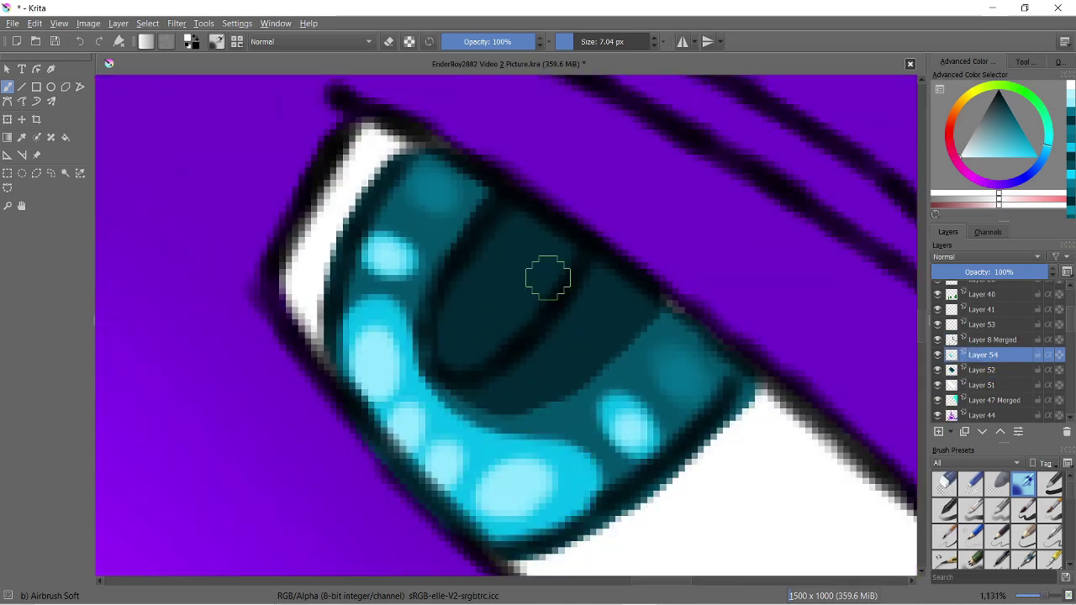
scroll(548, 278, "down", 8)
scroll(605, 269, "up", 8)
Duplicate Layer 8 Merged, hide the original, and erase the dark pupil lines
left_click(992, 340)
key("ctrl+j")
left_click(936, 354)
key("e")
left_click_drag(466, 363, 470, 243)
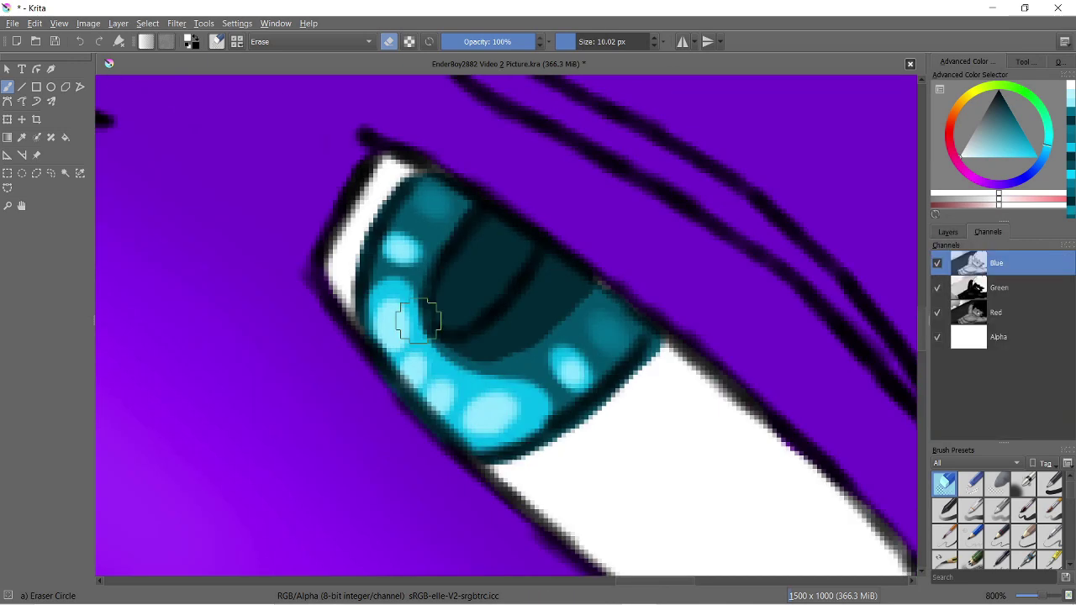
key("e")
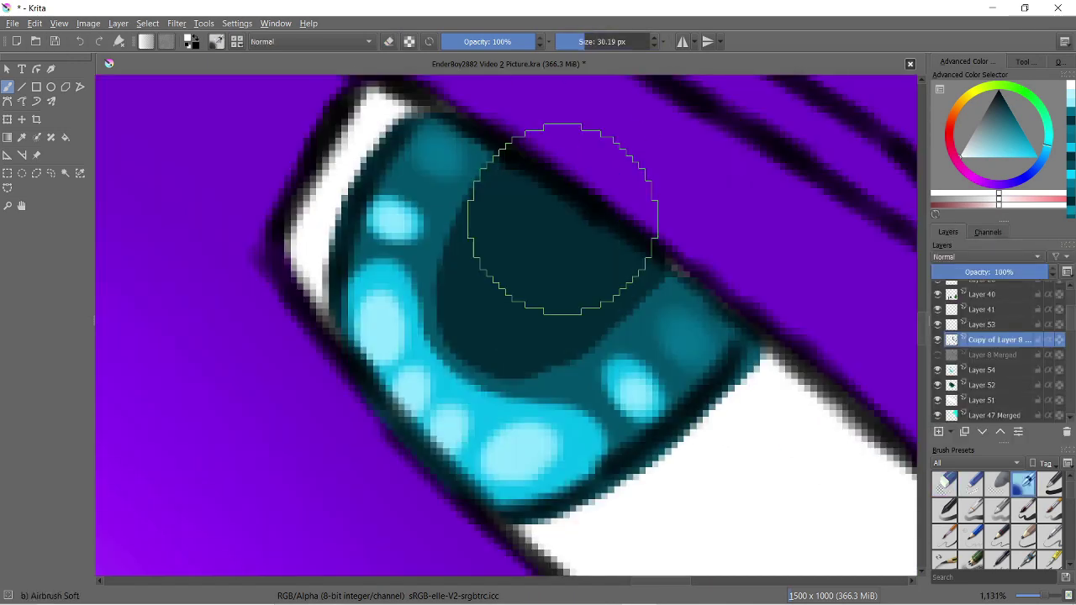
Brush grey over the eye white on Layer 51
left_click(981, 400)
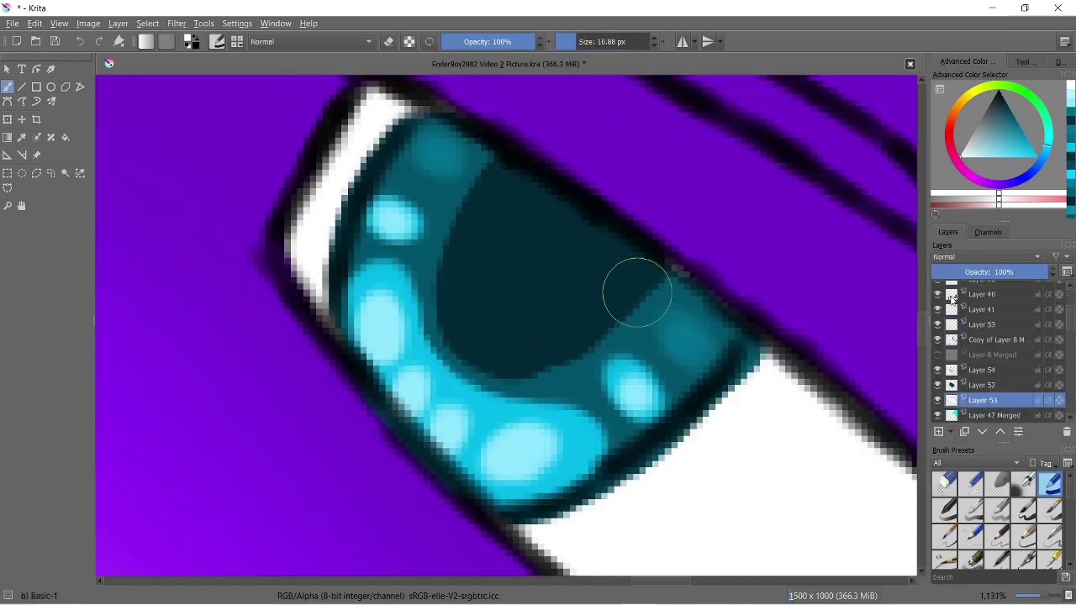
scroll(763, 305, "down", 3)
mouse_move(763, 305)
left_mouse_down()
mouse_move(711, 312)
mouse_move(657, 397)
mouse_move(806, 362)
mouse_move(449, 136)
left_mouse_up()
Airbrush soft white at 55% opacity over the eye white, erasing excess glow with Eraser Circle
left_click(939, 169)
left_click(1023, 483)
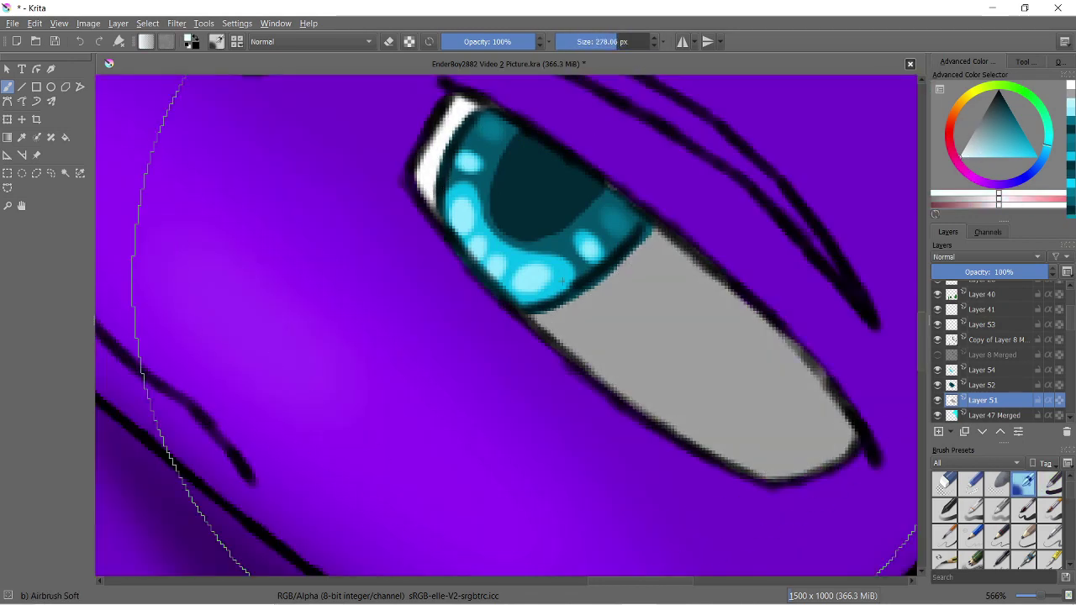
left_click(496, 41)
mouse_move(756, 470)
left_mouse_down()
mouse_move(396, 168)
mouse_move(673, 336)
left_mouse_up()
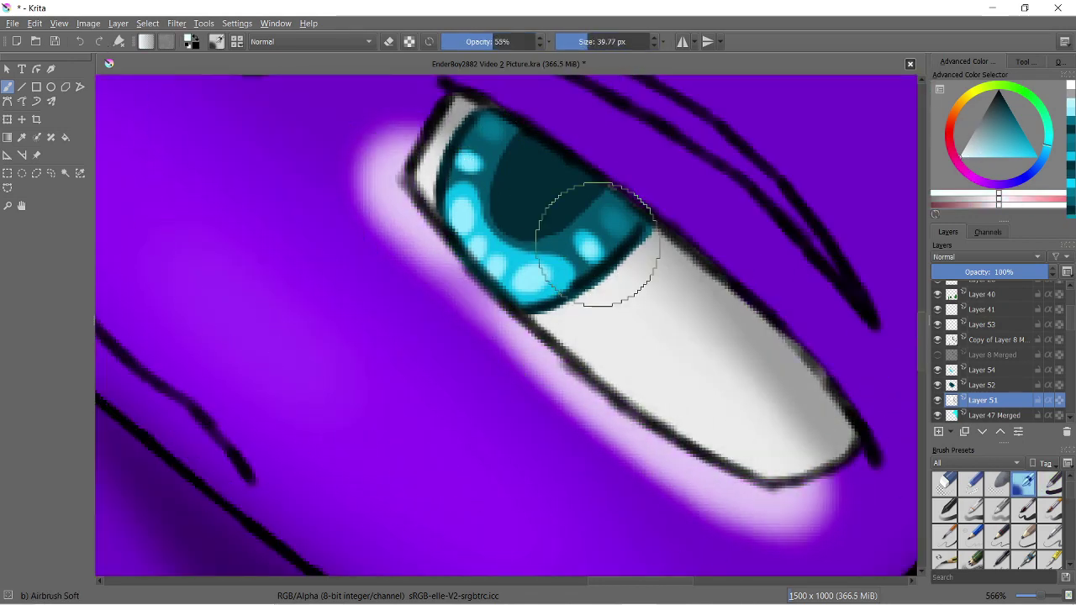
left_click_drag(600, 356, 609, 231)
left_click(943, 483)
mouse_move(763, 510)
left_mouse_down()
mouse_move(432, 283)
mouse_move(399, 247)
left_mouse_up()
left_click_drag(538, 378, 817, 542)
Switch to Layer 53 with the soft airbrush and try white highlight dabs on the eye
scroll(725, 379, "down", 4)
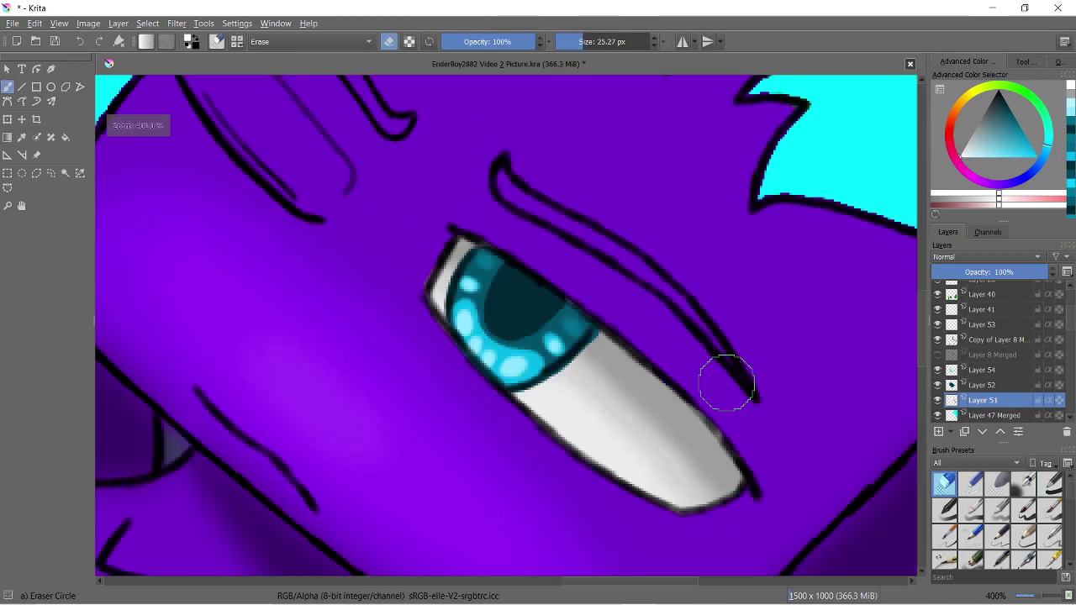
scroll(596, 373, "up", 4)
left_click(1050, 483)
left_click(983, 370)
left_click(1024, 483)
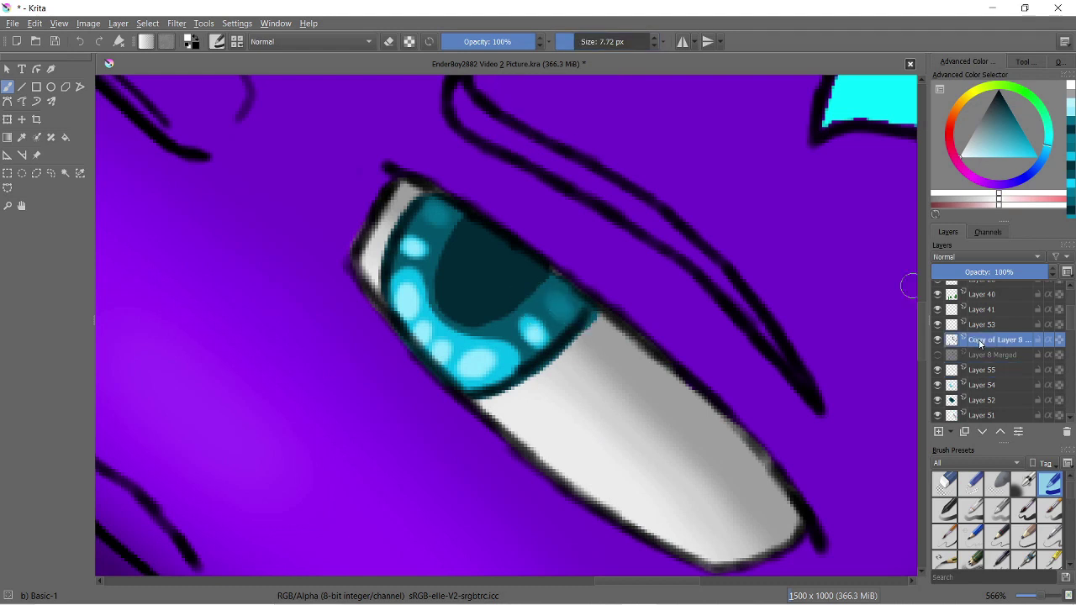
left_click(983, 325)
left_click(553, 312)
key("ctrl+z")
left_click(534, 301)
key("ctrl+z")
With a 9.21 px brush, add white highlight strokes and dots on the eye white and pupil
left_click(493, 41)
left_click(576, 41)
left_click_drag(516, 286, 580, 344)
key("ctrl+z")
left_click(516, 293)
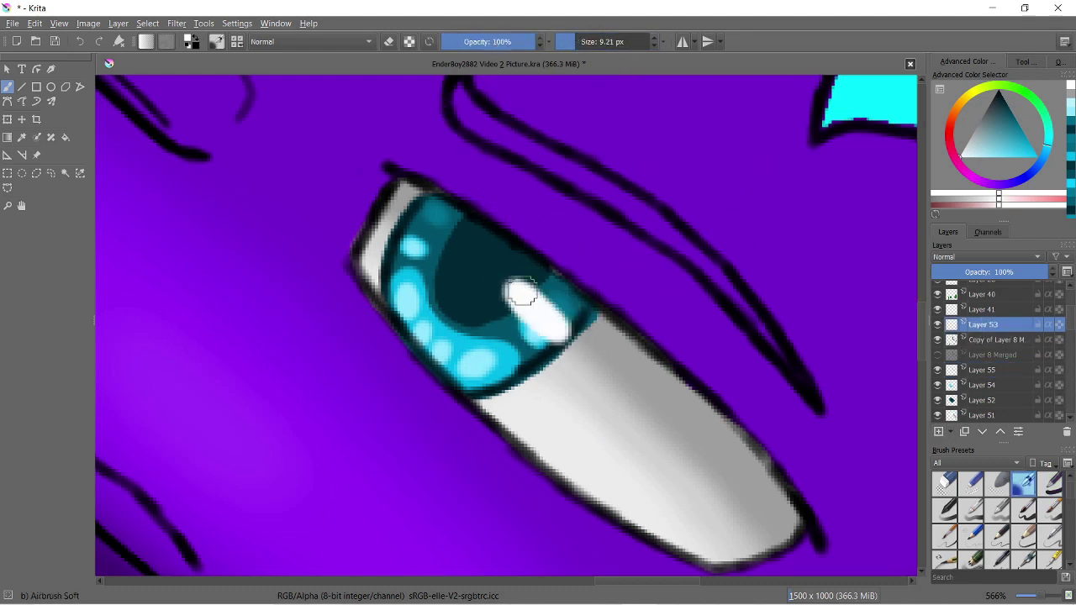
key("ctrl+z")
left_click_drag(756, 526, 706, 437)
left_click(672, 403)
left_click(531, 298)
key("ctrl+z")
left_click(500, 270)
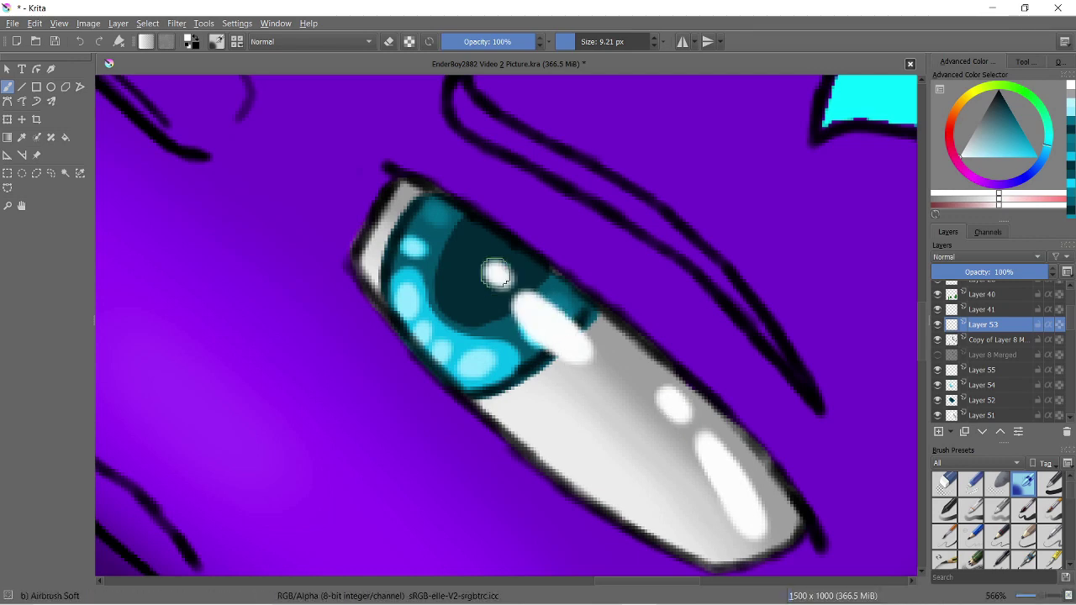
On Layer 47 Merged, paint a sampled cyan highlight inside the eyebrow
key("2")
key("Page_Down")
key("Page_Down")
key("Page_Down")
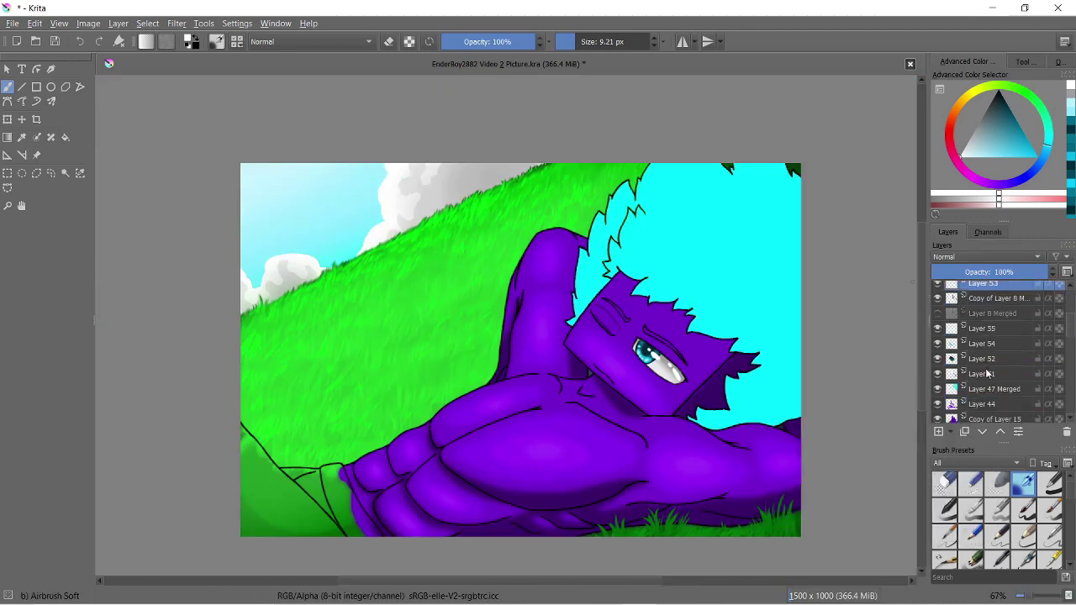
key("2")
left_click(22, 137)
left_click_drag(482, 269, 711, 427)
key("2")
key("2")
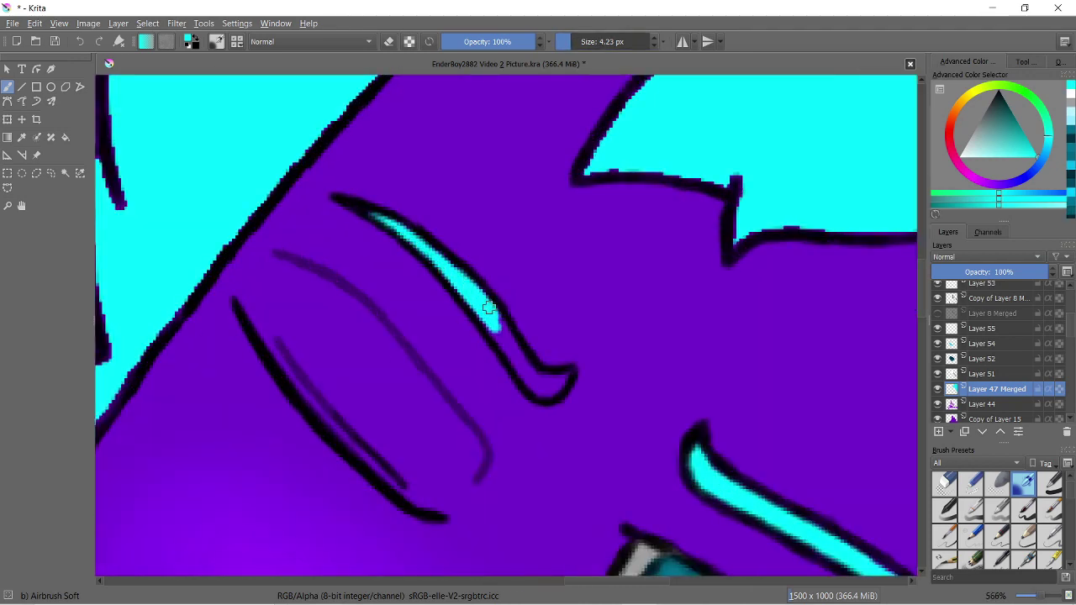
key("2")
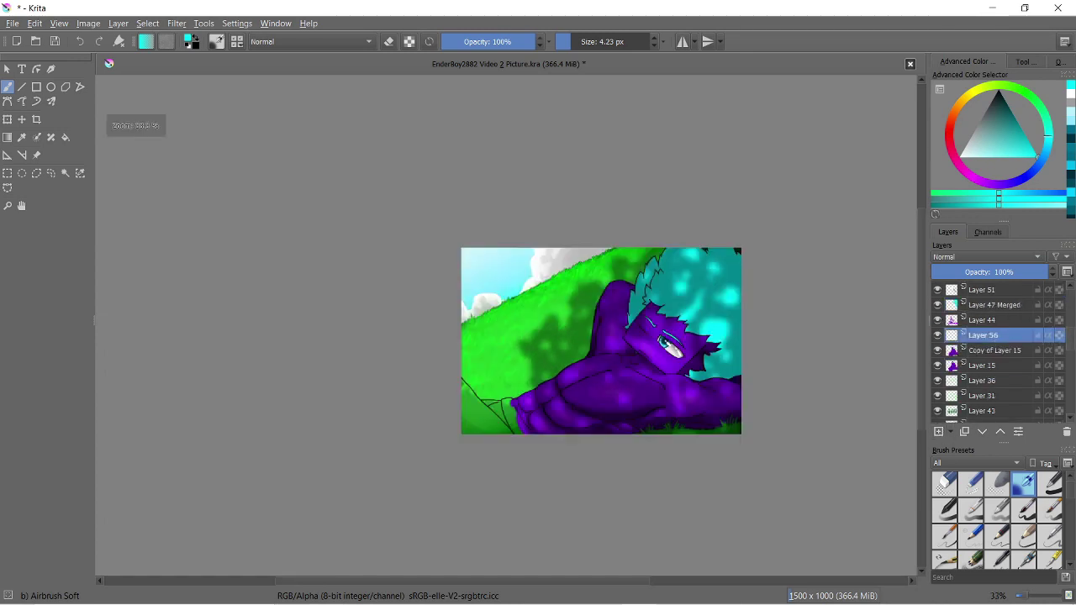
On Layer 56, paint dark blue down the clothing edge and left diagonal with the basic brush
left_click(1035, 173)
left_click(1018, 124)
left_click(1051, 483)
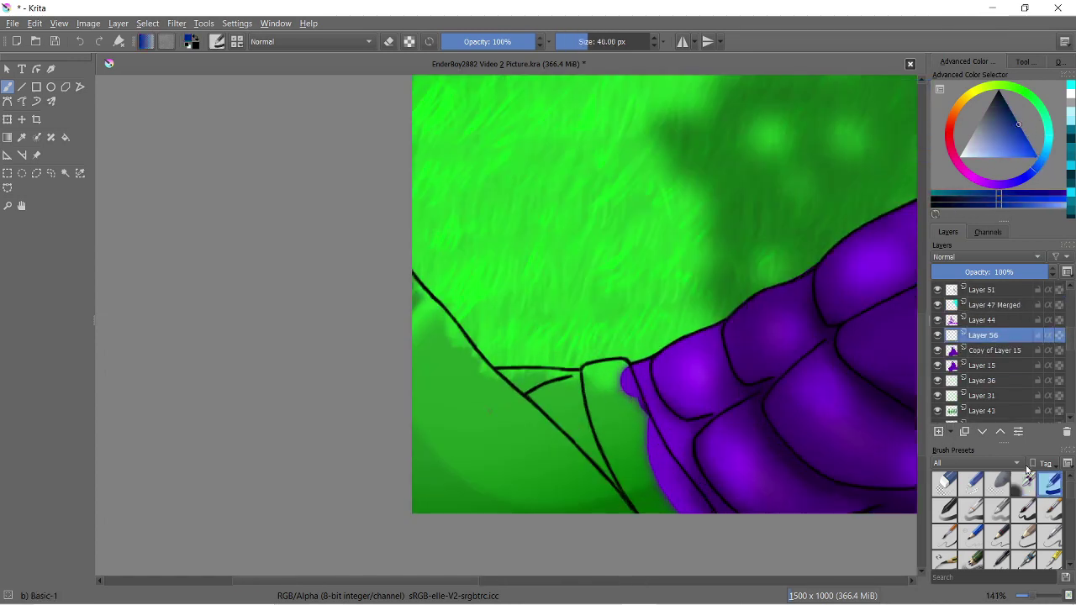
left_click_drag(609, 420, 648, 454)
key("ctrl+z")
left_click_drag(596, 379, 697, 504)
mouse_move(588, 504)
left_mouse_down()
mouse_move(473, 417)
mouse_move(480, 421)
left_mouse_up()
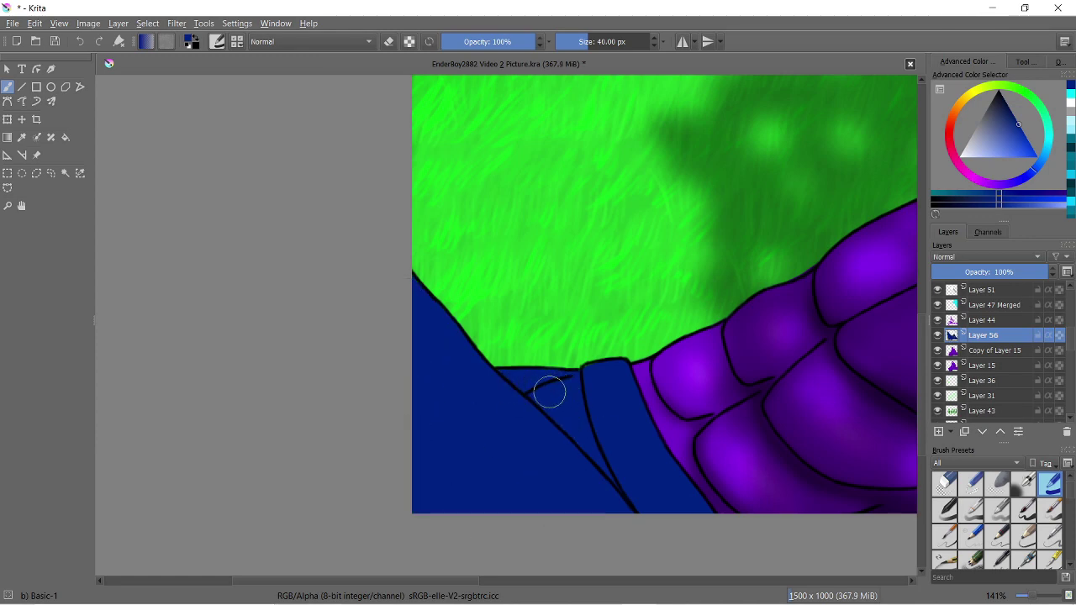
Replace the dark lower-left shading with a lighter blue stroke
scroll(569, 388, "up", 1)
left_click_drag(471, 353, 611, 552)
key("ctrl+z")
key("l")
left_click_drag(470, 353, 645, 558)
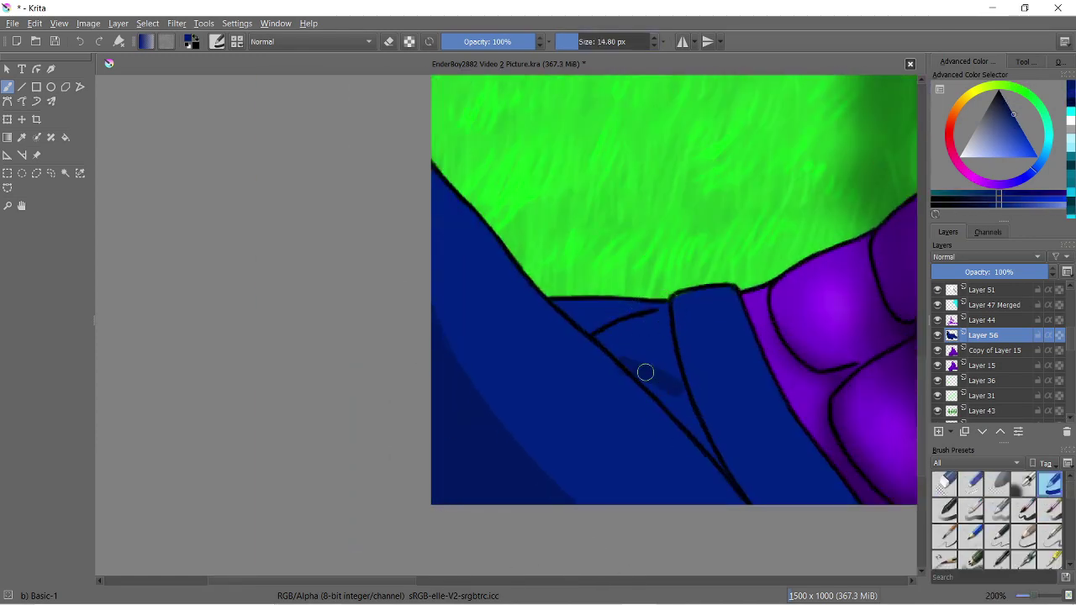
Sample a darker blue from the picture and shade across the lower-left clothing
key("p")
left_click(513, 300)
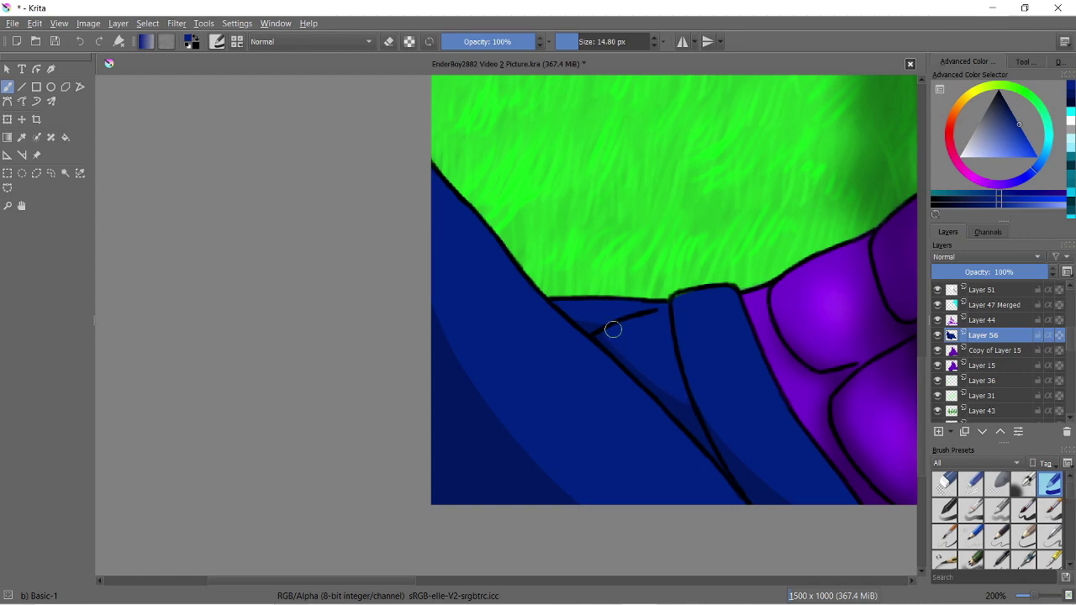
scroll(612, 329, "down", 10)
scroll(488, 403, "up", 10)
left_click_drag(425, 365, 516, 487)
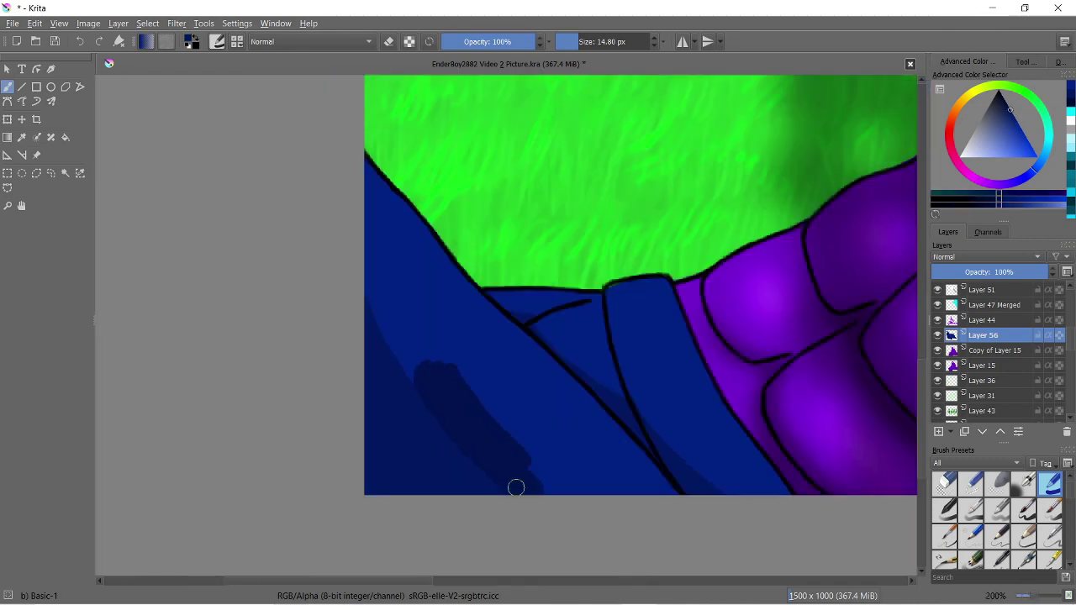
key("ctrl+z")
left_click_drag(578, 41, 622, 42)
mouse_move(374, 217)
left_mouse_down()
mouse_move(547, 496)
mouse_move(659, 371)
left_mouse_up()
Cover the lighter blue patches with dark shading, then erase excess from the lower-left area
mouse_move(601, 324)
left_mouse_down()
mouse_move(493, 314)
mouse_move(429, 274)
left_mouse_up()
key("ctrl+z")
scroll(526, 342, "down", 3)
scroll(537, 362, "up", 2)
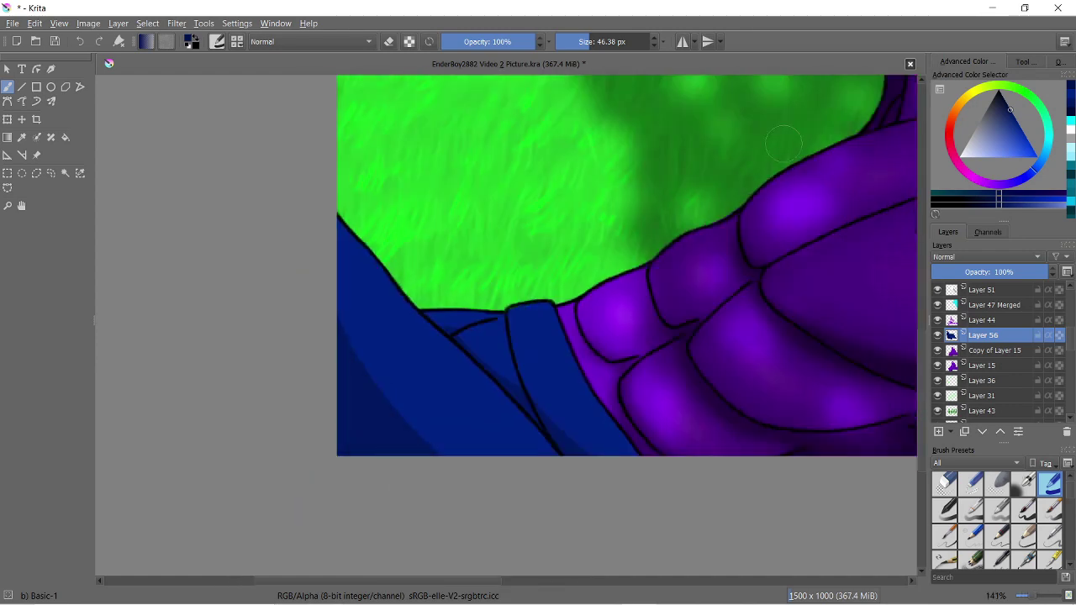
key("ctrl+shift+z")
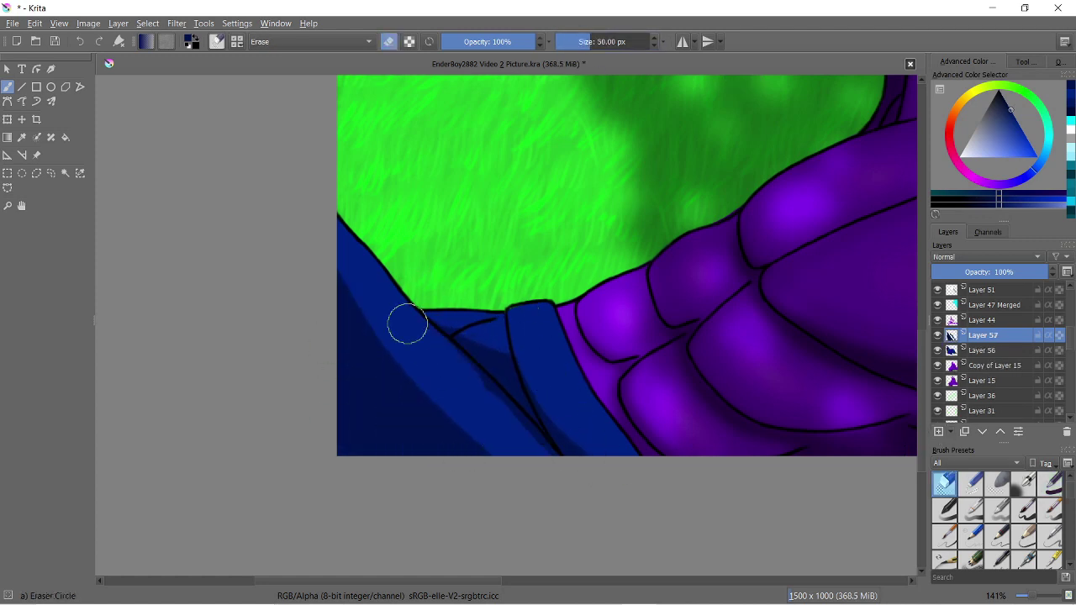
left_click_drag(444, 366, 382, 359)
Preview Gaussian Blur, then cancel it without applying
left_click(176, 23)
left_click(432, 103)
left_click(319, 521)
scroll(546, 358, "up", 1)
scroll(500, 324, "down", 1)
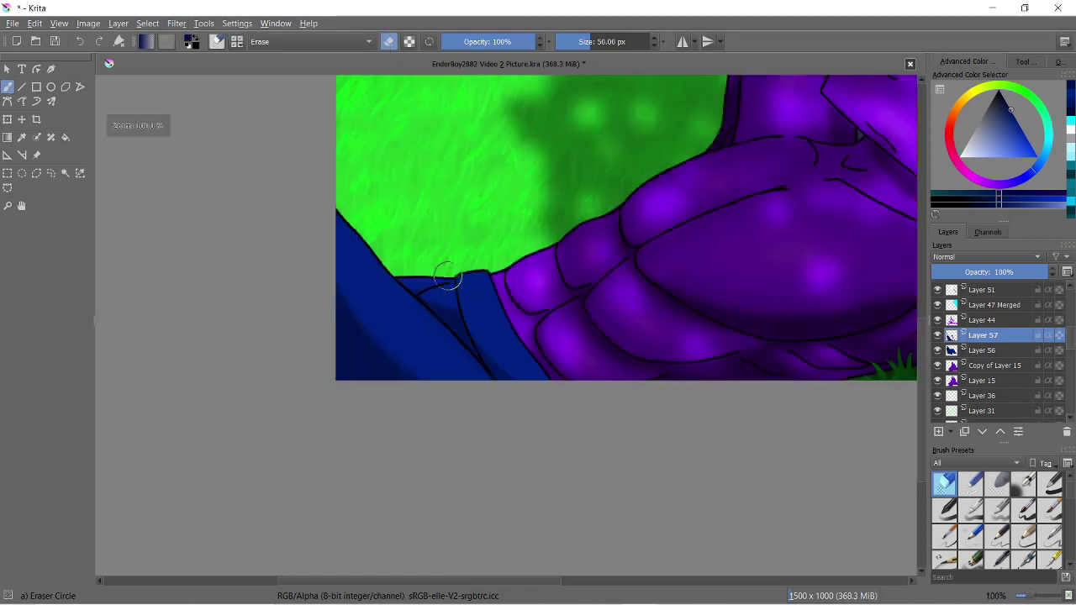
scroll(439, 272, "down", 1)
scroll(708, 238, "down", 1)
scroll(538, 286, "down", 1)
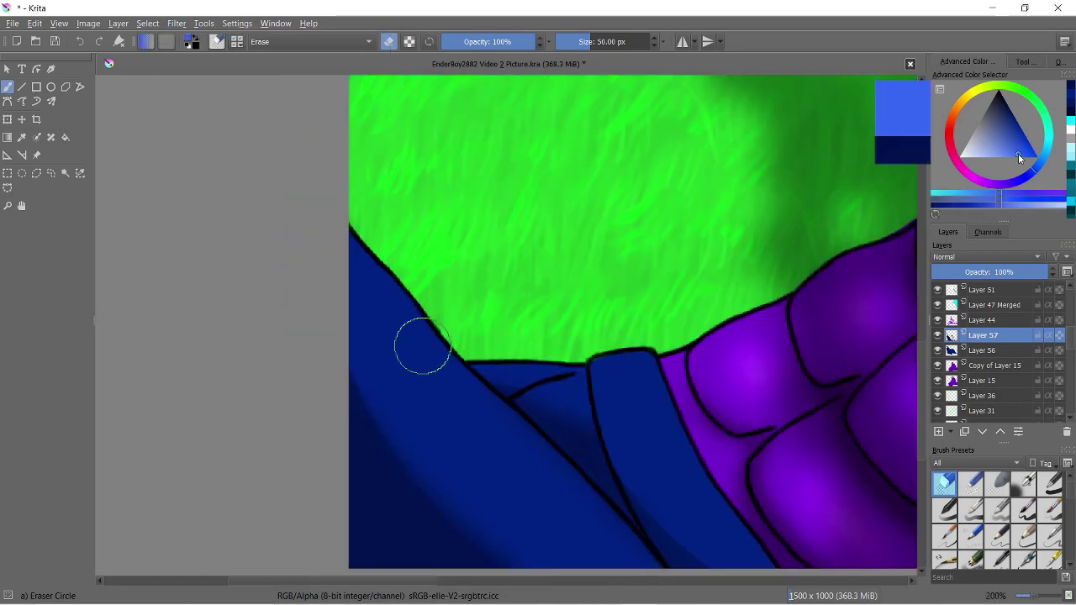
Airbrush soft lighter teal along the left edge of the blue clothing
left_click_drag(360, 264, 540, 300)
left_click(445, 353, "ctrl")
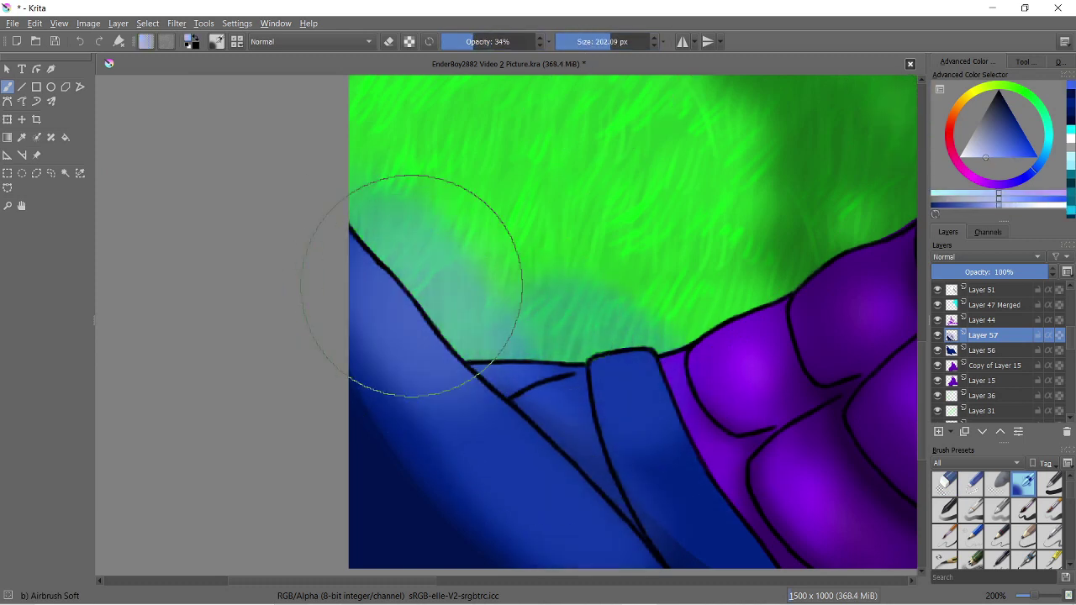
left_click_drag(504, 41, 514, 41)
left_click_drag(600, 41, 588, 41)
left_click_drag(378, 277, 413, 253)
left_click_drag(589, 378, 516, 408)
key("ctrl+z")
Paint light-blue highlights along the strap and a band down the blue area
key("ctrl+z")
key("ctrl+z")
left_click_drag(600, 42, 580, 41)
left_click_drag(618, 370, 701, 489)
left_click_drag(622, 370, 479, 374)
key("ctrl+z")
left_click_drag(569, 384, 479, 370)
left_click_drag(353, 239, 470, 461)
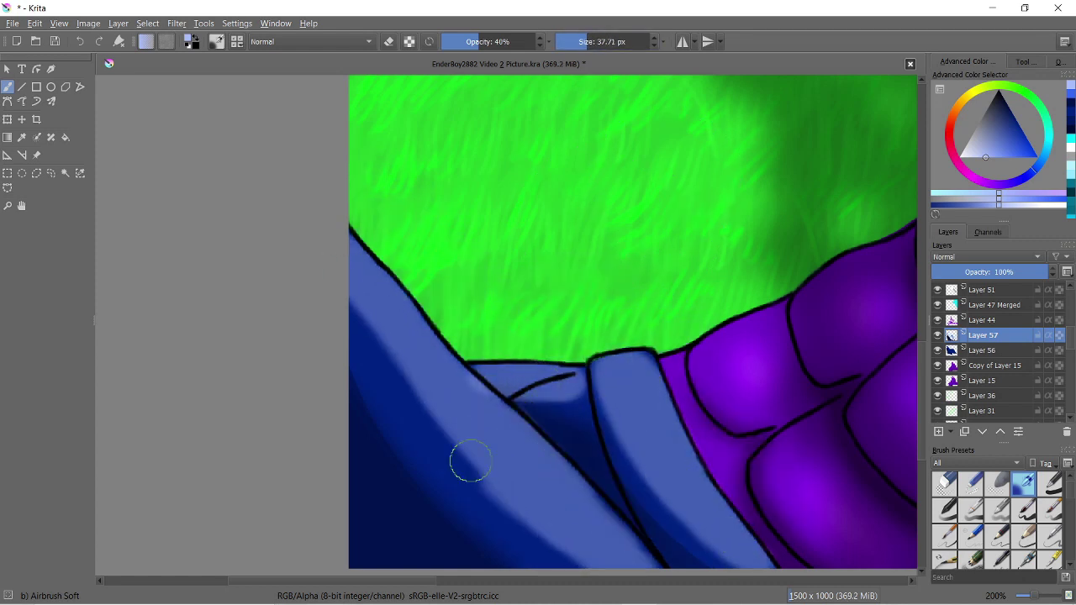
Apply Filter > Blur > Gaussian Blur to soften the highlights
left_click(176, 23)
left_click(437, 101)
scroll(260, 437, "down", 3)
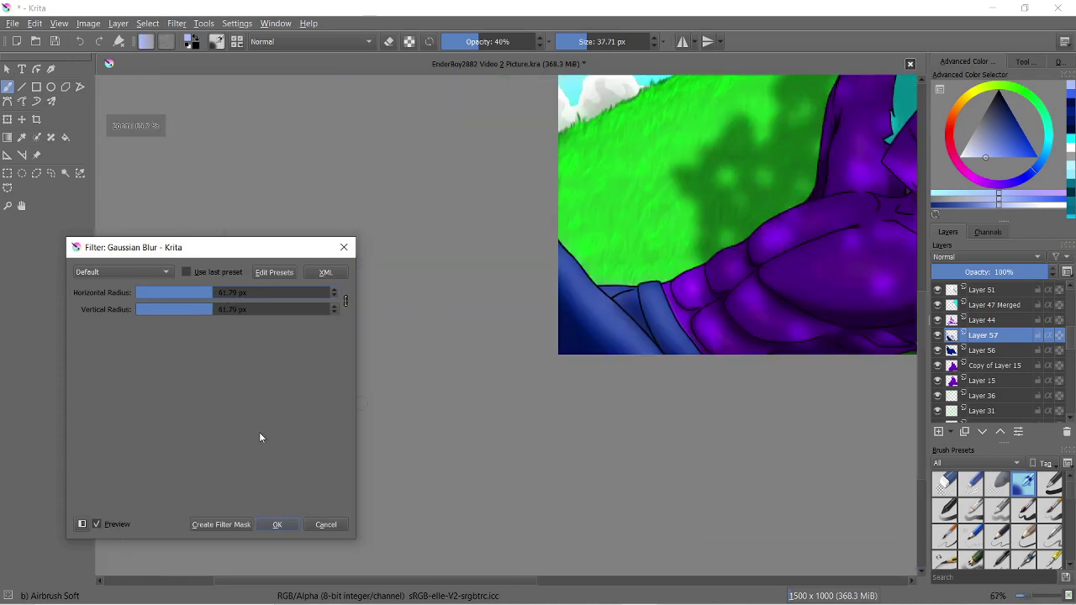
key("Return")
scroll(473, 312, "up", 5)
Switch to the eraser and look over the blurred highlights
key("e")
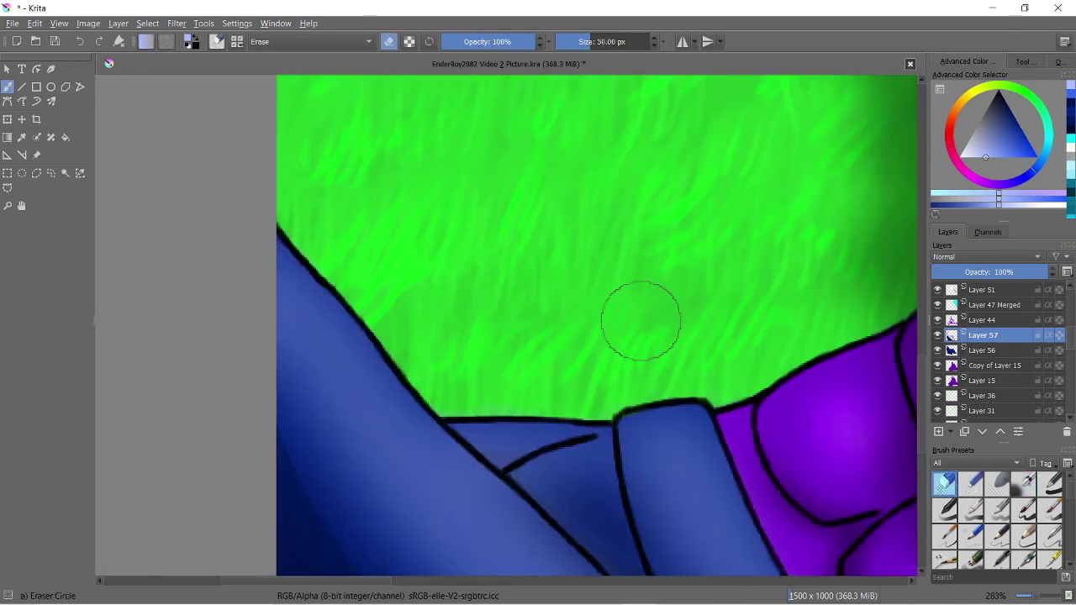
scroll(640, 320, "down", 3)
scroll(655, 360, "up", 2)
scroll(589, 369, "down", 4)
scroll(553, 375, "up", 2)
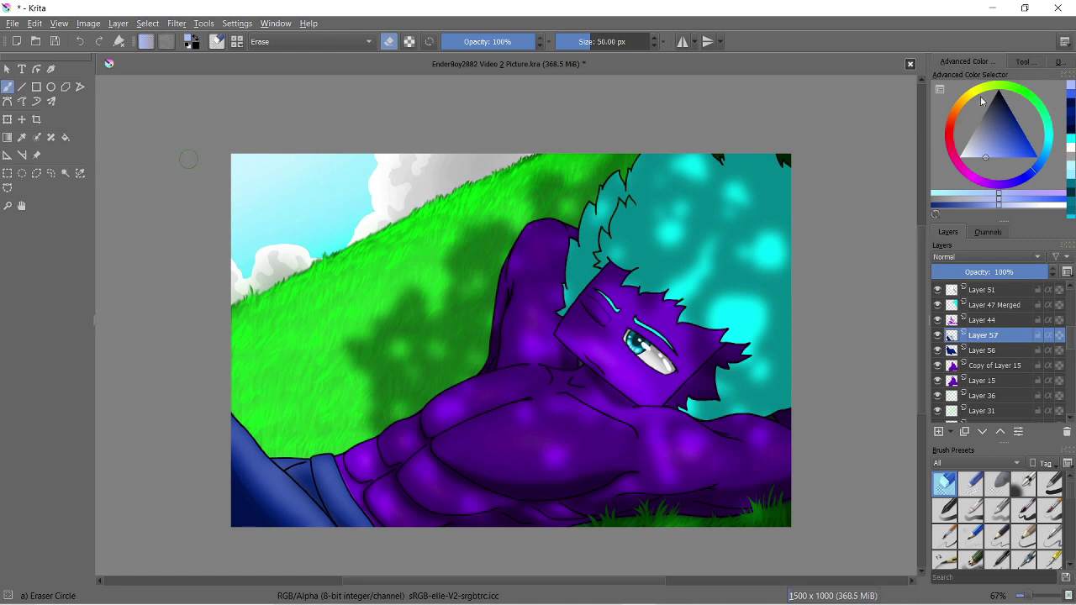
scroll(888, 362, "down", 1)
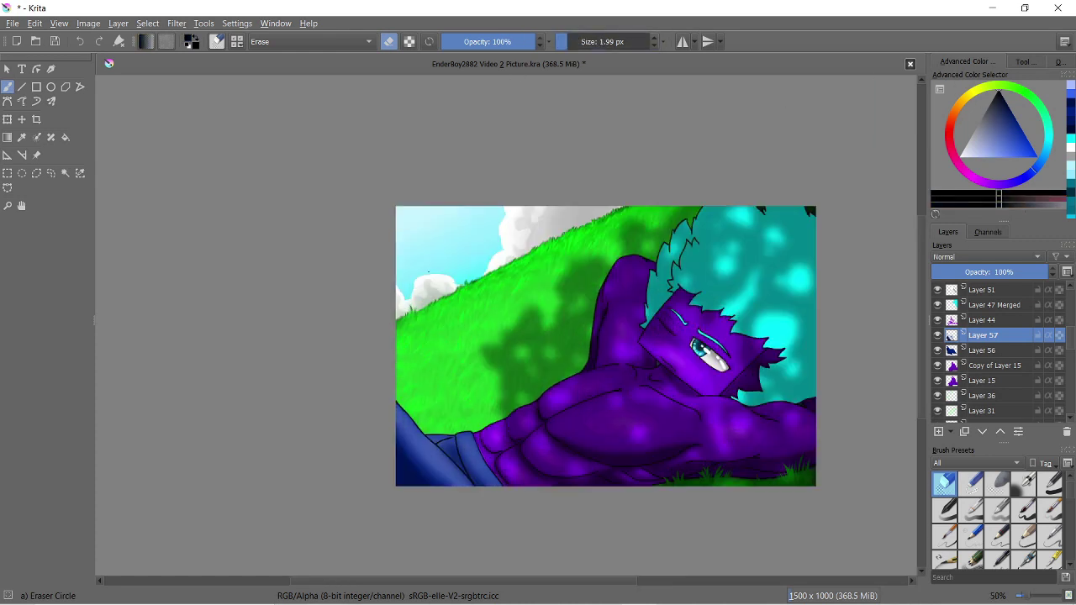
Paint the sky cyan on Layer 58 and lower that layer's opacity
scroll(983, 352, "down", 5)
left_click(983, 337)
left_click(1048, 133)
left_click(1051, 484)
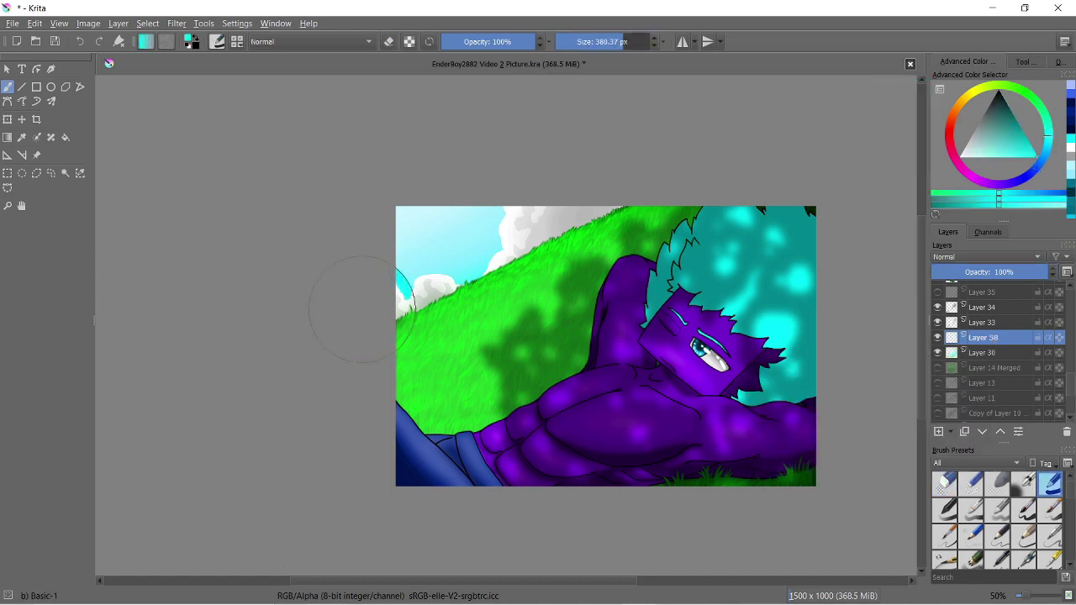
left_click_drag(437, 252, 502, 183)
left_click_drag(983, 337, 983, 355)
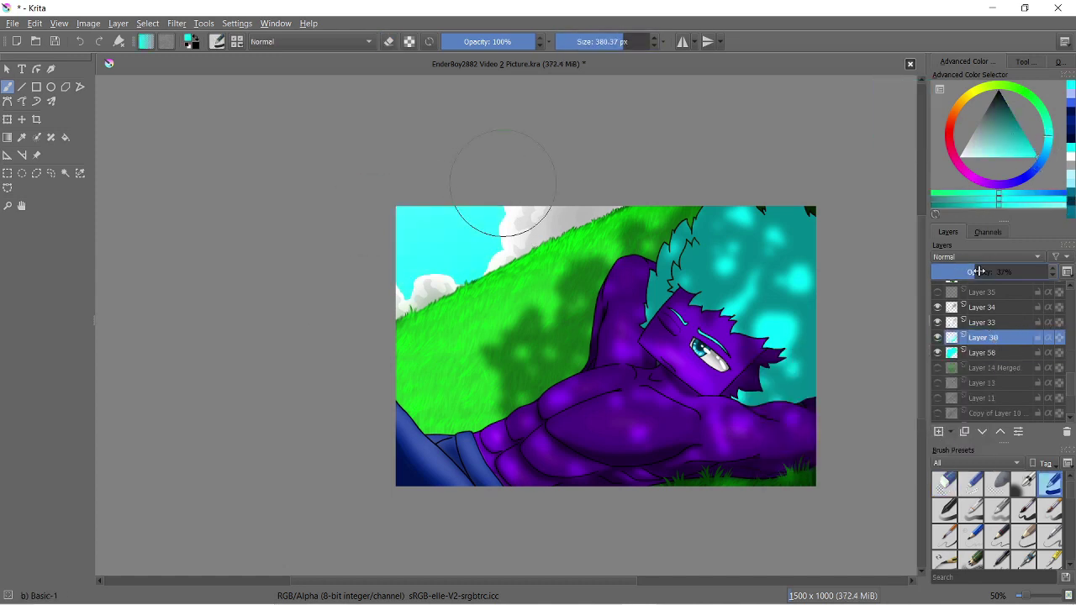
Draw two thin white wisps along the cloud edges
scroll(437, 212, "up", 2)
scroll(484, 209, "up", 2)
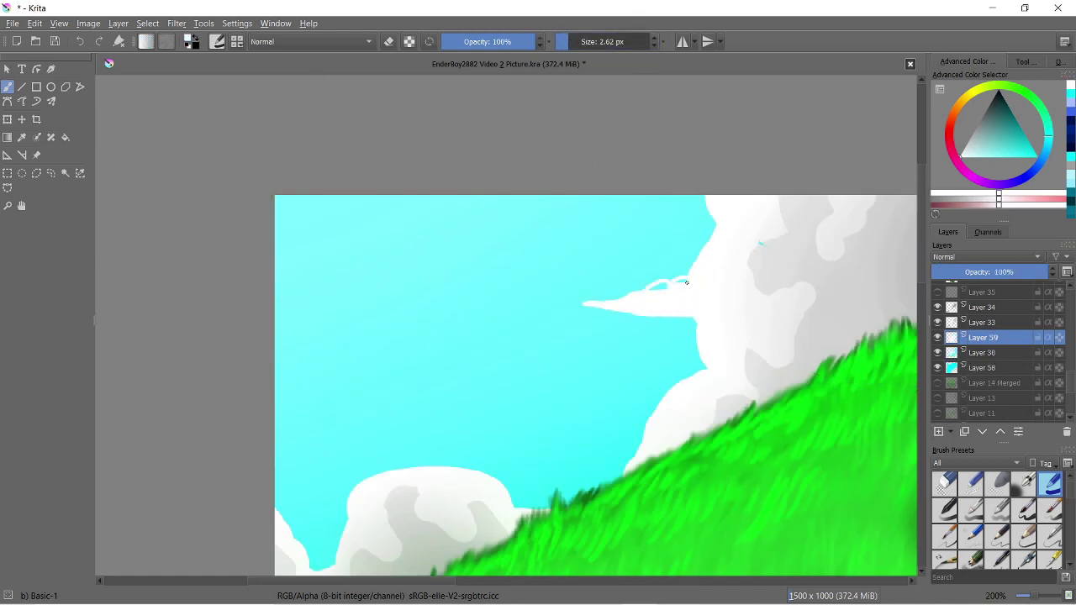
scroll(521, 404, "up", 1)
left_click_drag(538, 456, 590, 446)
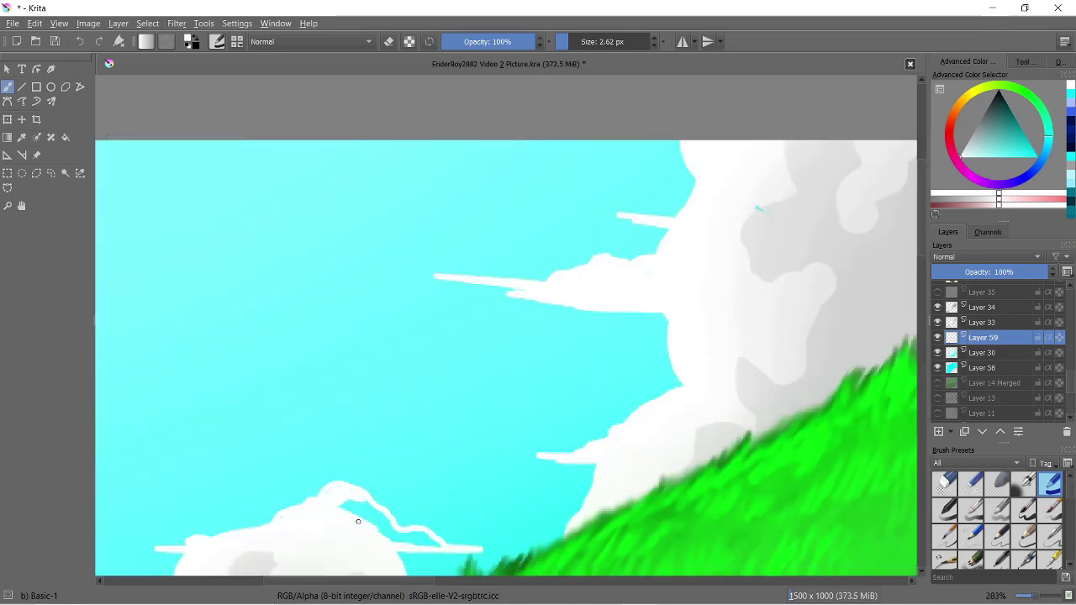
scroll(382, 521, "down", 1)
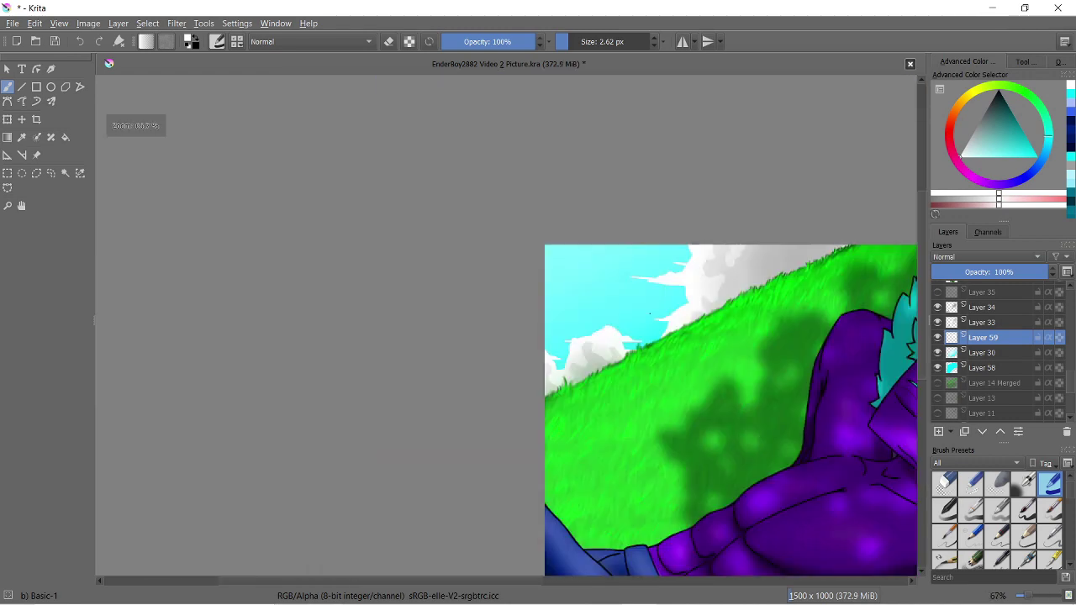
left_click_drag(686, 341, 742, 346)
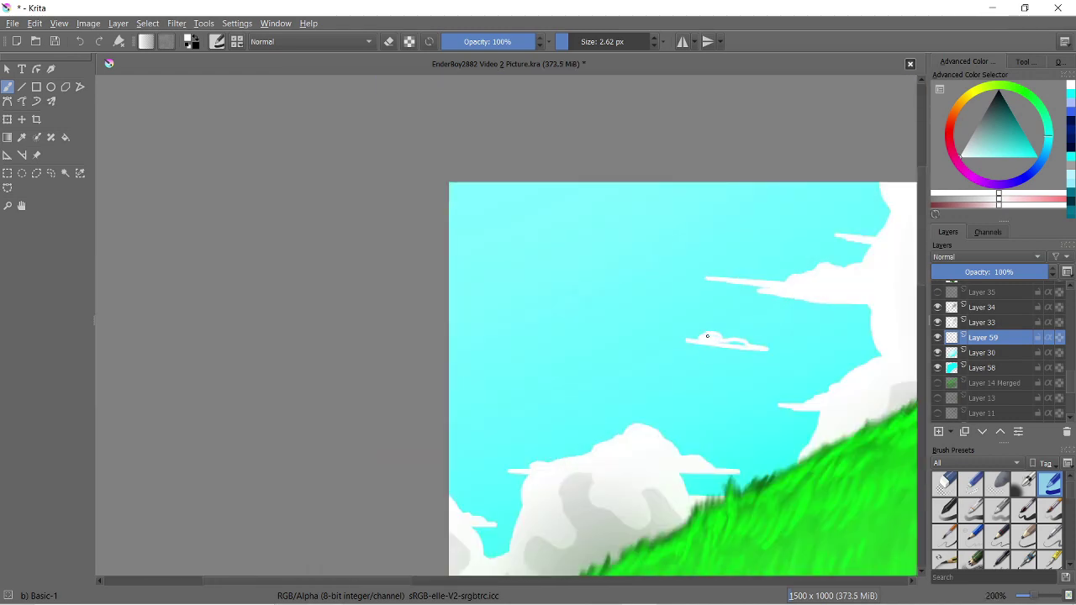
Zoom in on the picture and hide the layer with the cyan background blotches
scroll(771, 364, "down", 3)
scroll(589, 336, "up", 1)
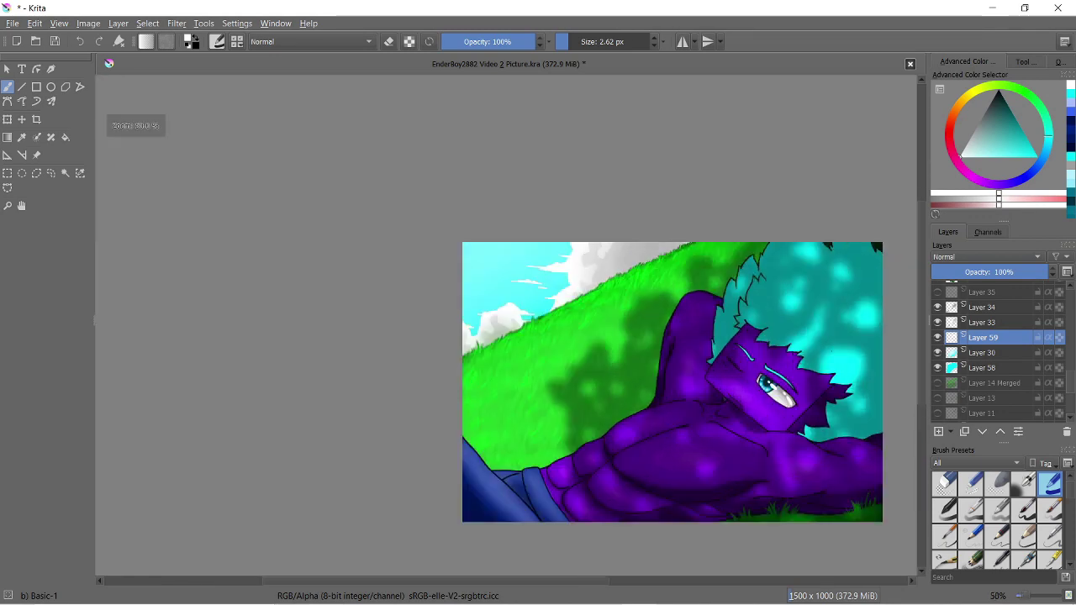
left_click_drag(452, 214, 871, 493)
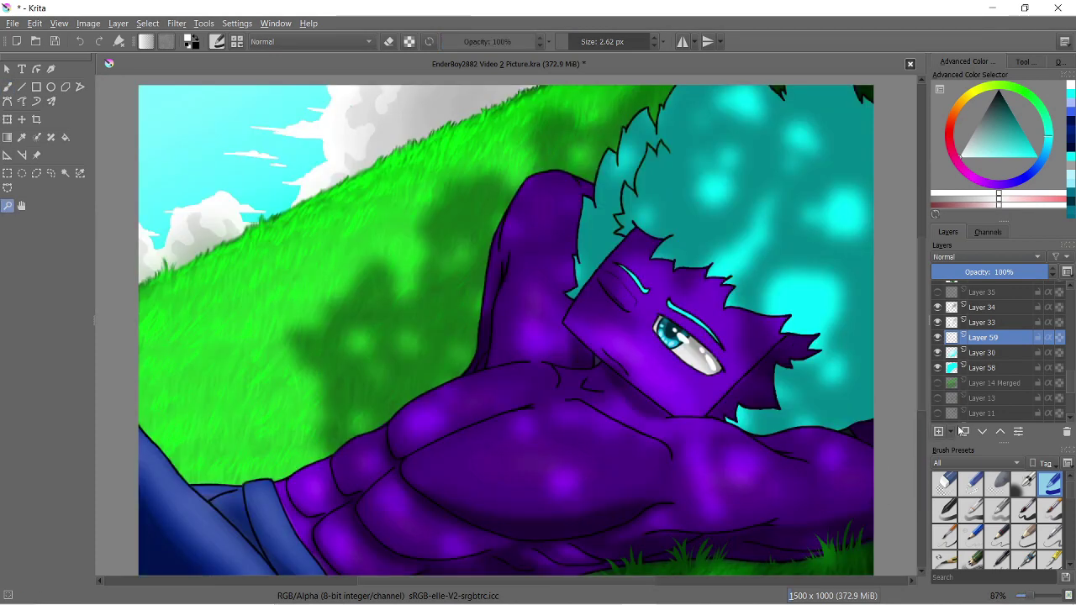
left_click(1024, 483)
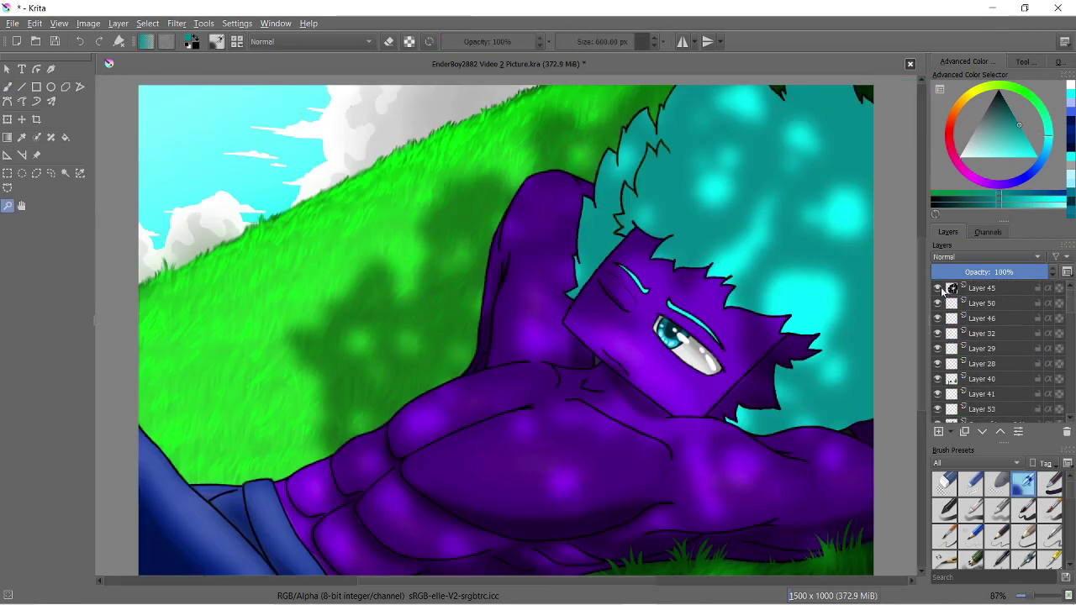
key("1")
Select the cyan hair area and airbrush teal texture over it
left_click(64, 172)
left_click(715, 210)
key("b")
left_click_drag(576, 315, 677, 322)
left_click_drag(576, 41, 591, 41)
mouse_move(664, 328)
left_mouse_down()
mouse_move(572, 243)
mouse_move(495, 353)
left_mouse_up()
left_click_drag(547, 134, 714, 168)
mouse_move(815, 470)
left_mouse_down()
mouse_move(714, 445)
mouse_move(706, 344)
mouse_move(764, 179)
mouse_move(798, 337)
left_mouse_up()
mouse_move(639, 168)
left_mouse_down()
mouse_move(746, 296)
mouse_move(802, 252)
left_mouse_up()
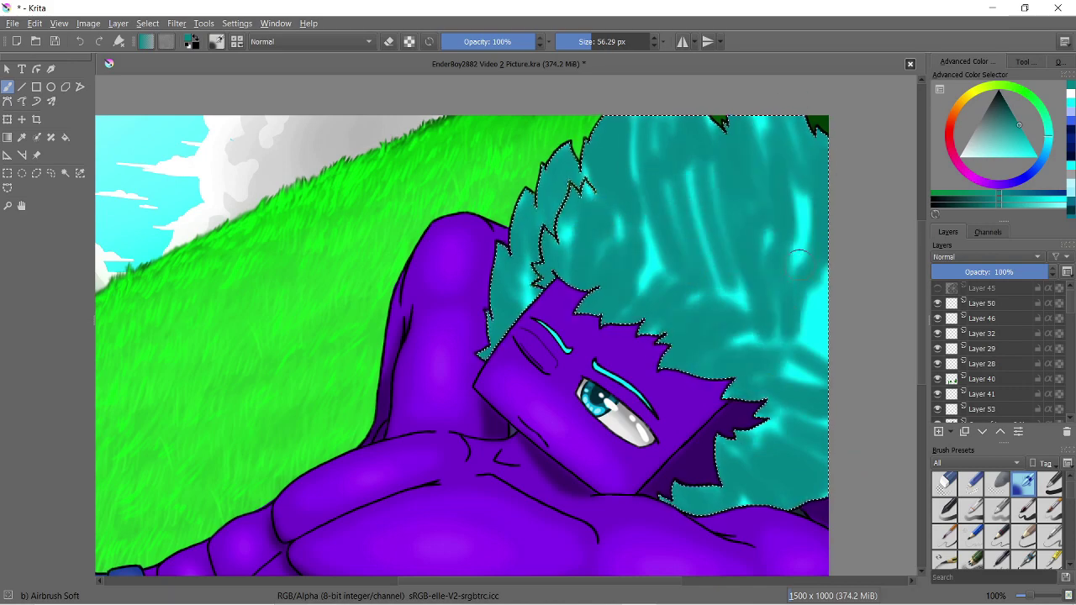
With a slightly different teal, smooth the hair and brighten its top and right side
left_click(798, 278, "ctrl")
mouse_move(794, 351)
left_mouse_down()
mouse_move(622, 168)
mouse_move(798, 244)
left_mouse_up()
left_click_drag(798, 386, 756, 479)
left_click_drag(798, 320, 739, 261)
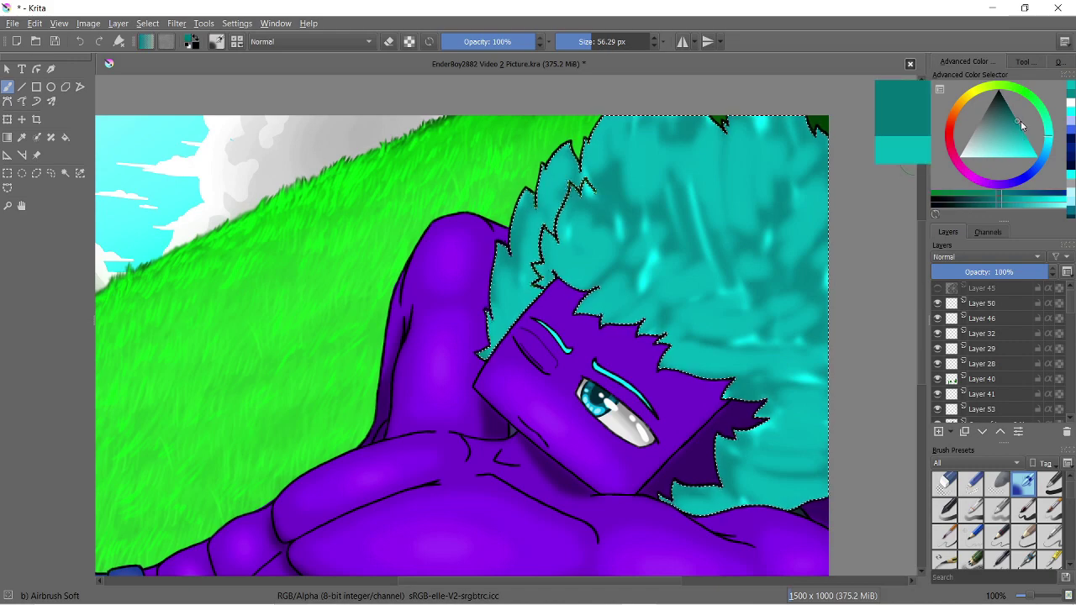
left_click_drag(588, 244, 642, 277)
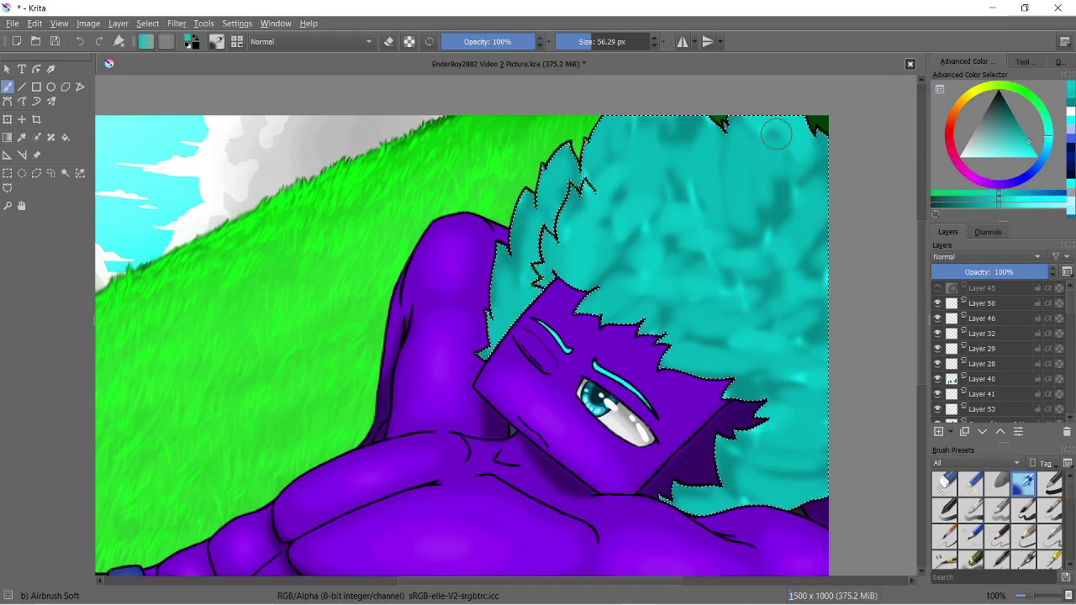
left_click_drag(798, 143, 598, 172)
mouse_move(753, 451)
left_mouse_down()
mouse_move(727, 290)
mouse_move(817, 409)
left_mouse_up()
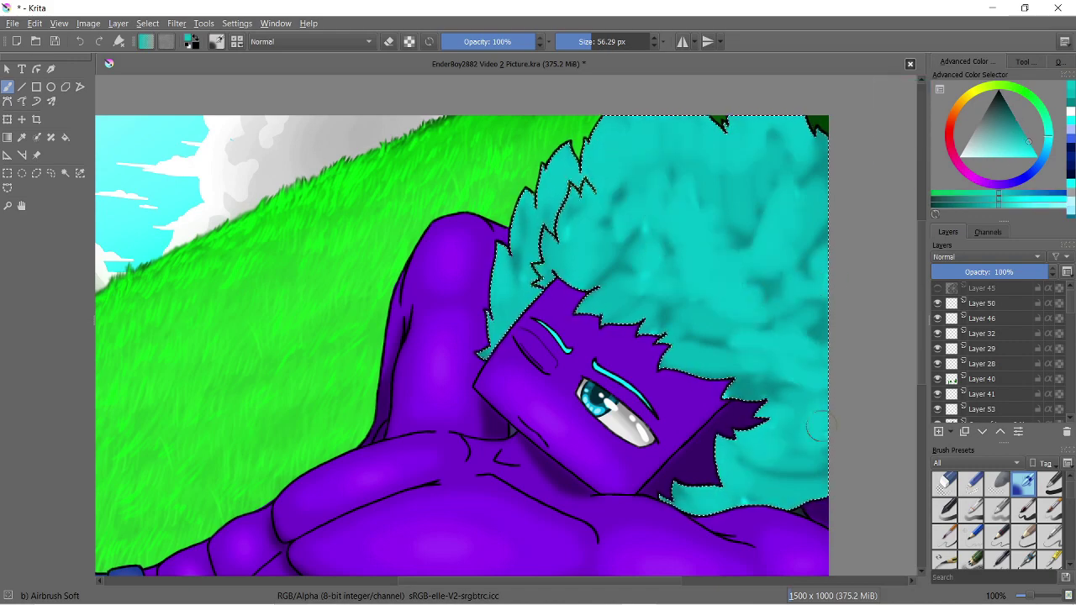
Add bright cyan streaks to the upper hair
left_click_drag(1024, 139, 1035, 152)
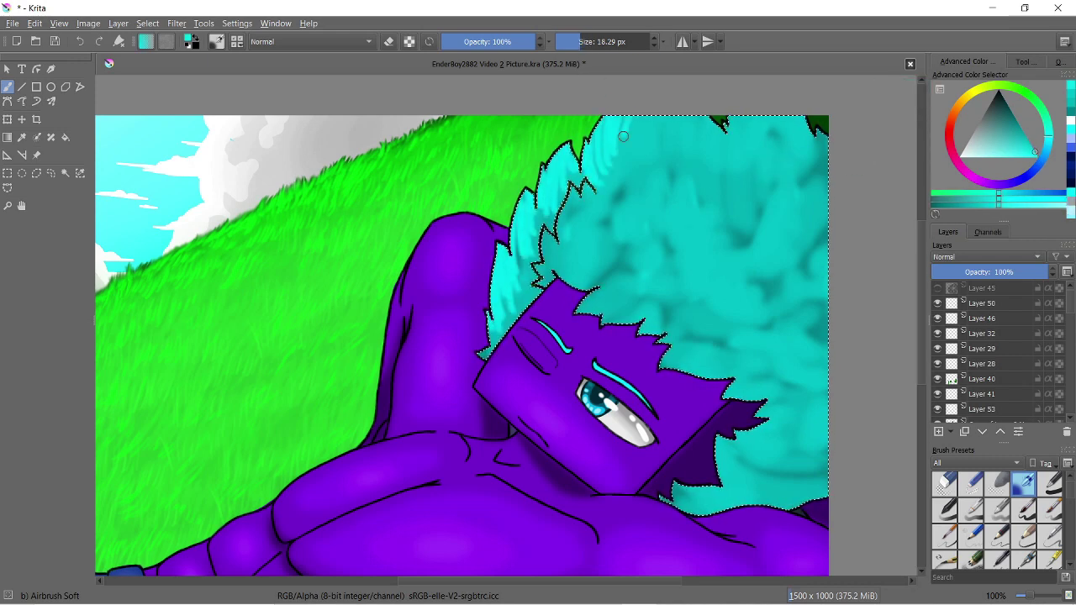
mouse_move(690, 108)
left_mouse_down()
mouse_move(679, 168)
mouse_move(631, 234)
left_mouse_up()
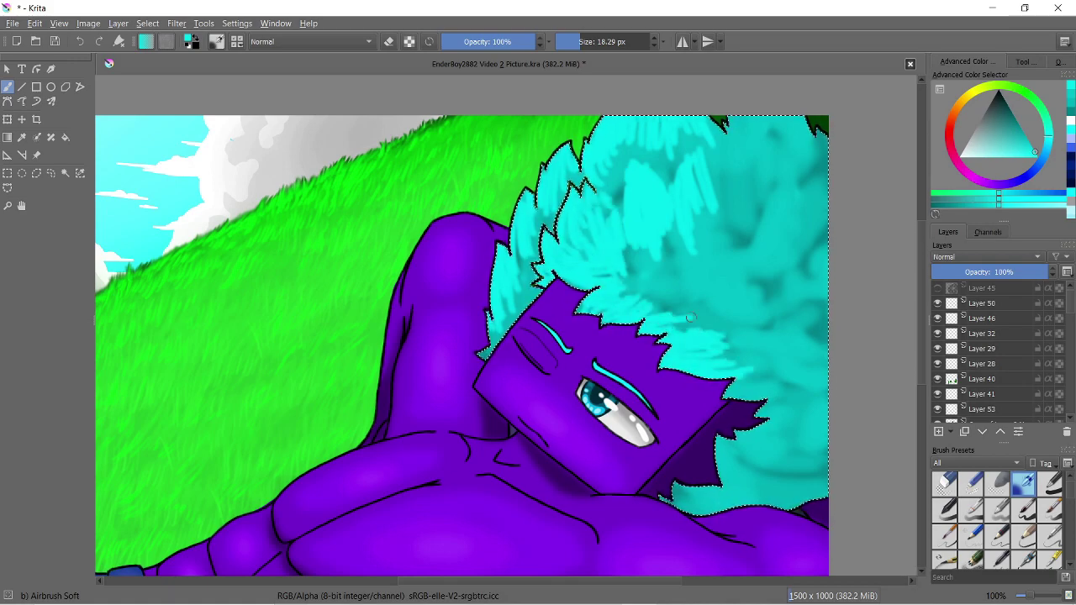
left_click_drag(741, 264, 757, 251)
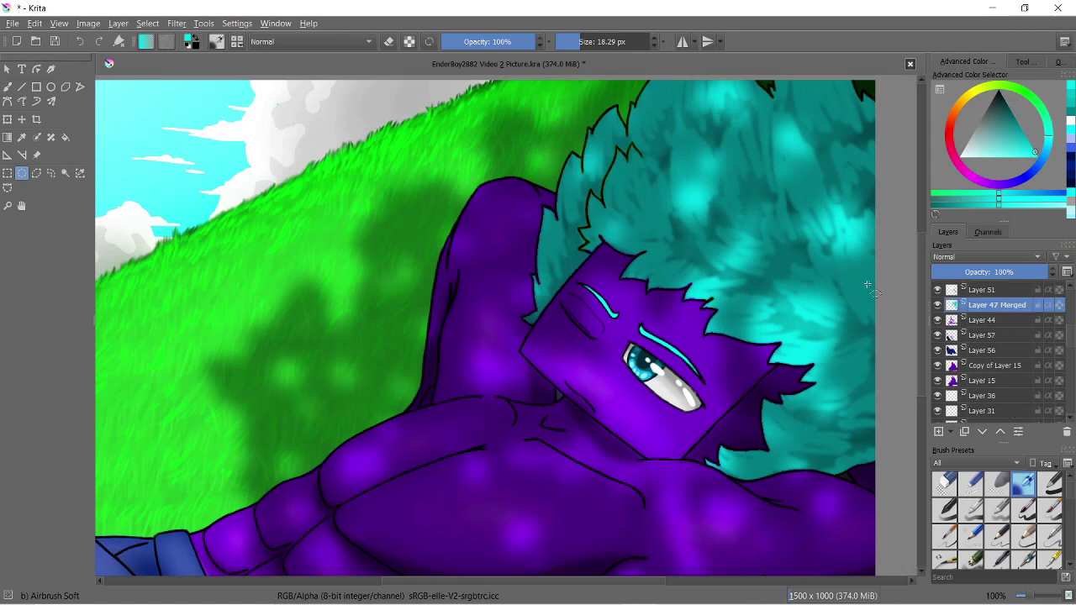
scroll(798, 280, "down", 2)
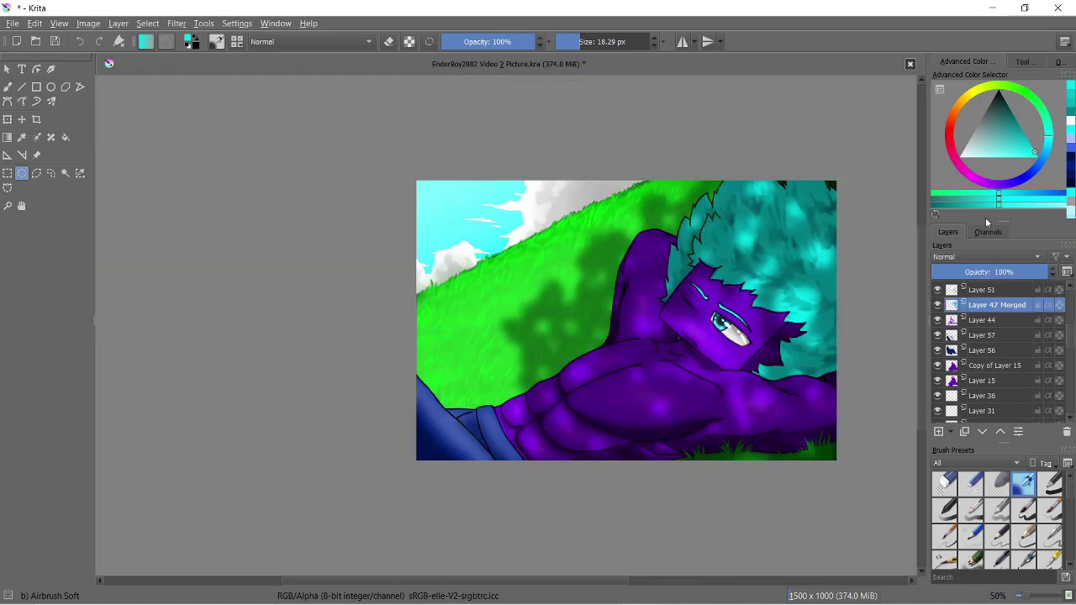
scroll(1036, 408, "down", 2)
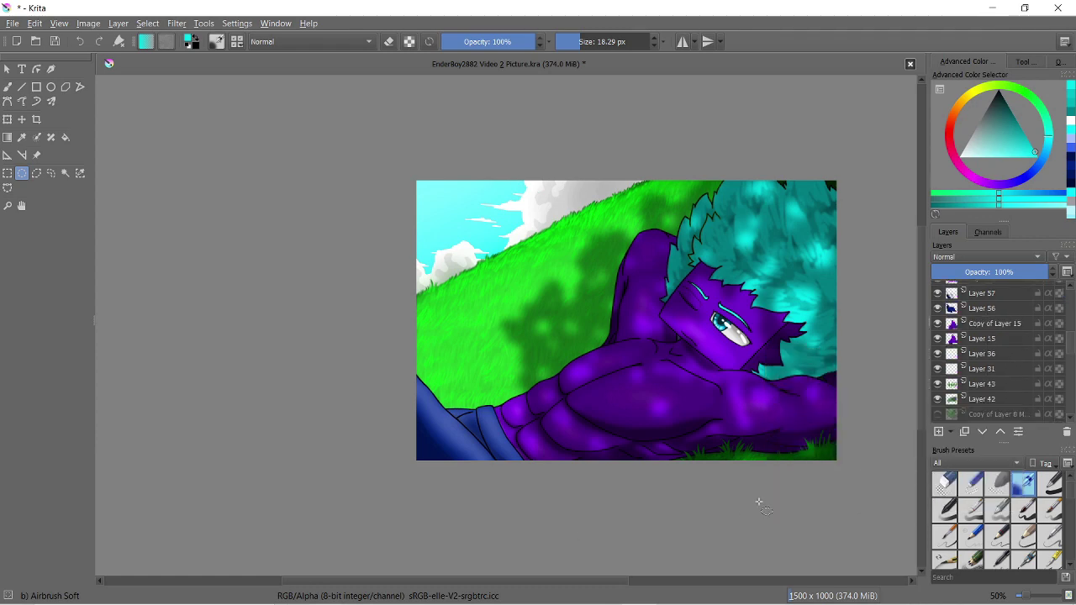
scroll(518, 494, "up", 3)
scroll(519, 494, "up", 2)
Try a first black EnderBoy 2882 signature with a thin hard brush, then undo it
key("d")
key("slash")
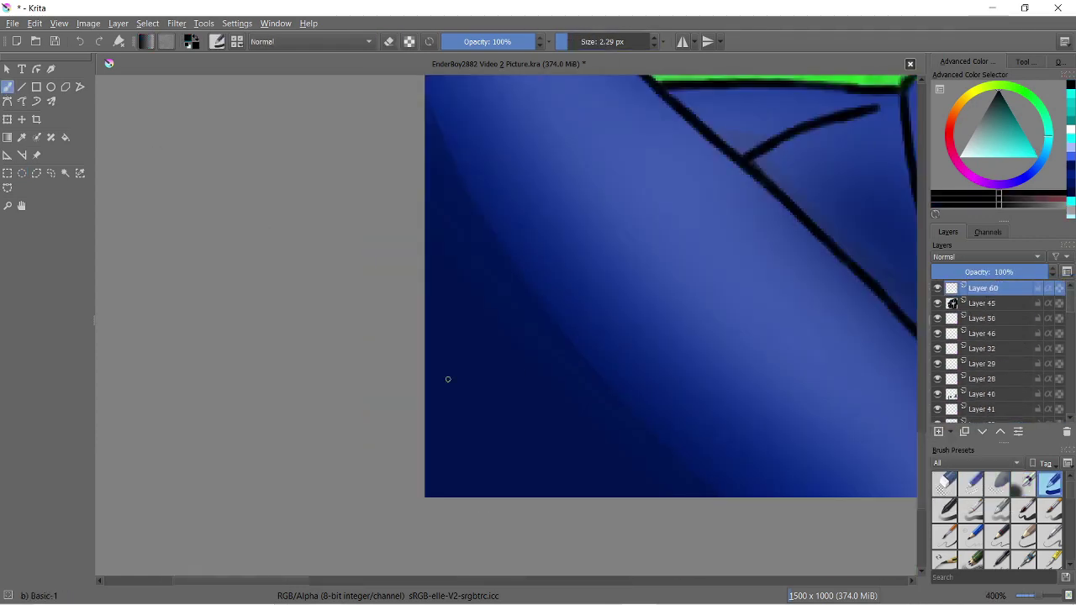
mouse_move(639, 319)
left_mouse_down()
mouse_move(675, 423)
mouse_move(669, 478)
left_mouse_up()
left_click_drag(750, 400, 866, 437)
scroll(751, 257, "down", 3)
scroll(777, 281, "up", 2)
key("ctrl+z")
key("ctrl+z")
key("ctrl+z")
Hand-letter a large black EnderBoy with a long underline and 2882 beneath it
key("ctrl+z")
scroll(457, 263, "up", 2)
mouse_move(511, 172)
left_mouse_down()
mouse_move(541, 312)
mouse_move(613, 160)
left_mouse_up()
mouse_move(638, 287)
left_mouse_down()
mouse_move(654, 308)
mouse_move(698, 244)
left_mouse_up()
left_click_drag(710, 138, 727, 291)
mouse_move(786, 168)
left_mouse_down()
mouse_move(828, 201)
mouse_move(513, 450)
left_mouse_up()
left_click_drag(654, 383, 702, 460)
mouse_move(726, 336)
left_mouse_down()
mouse_move(794, 311)
mouse_move(723, 353)
left_mouse_up()
key("ctrl+z")
key("ctrl+z")
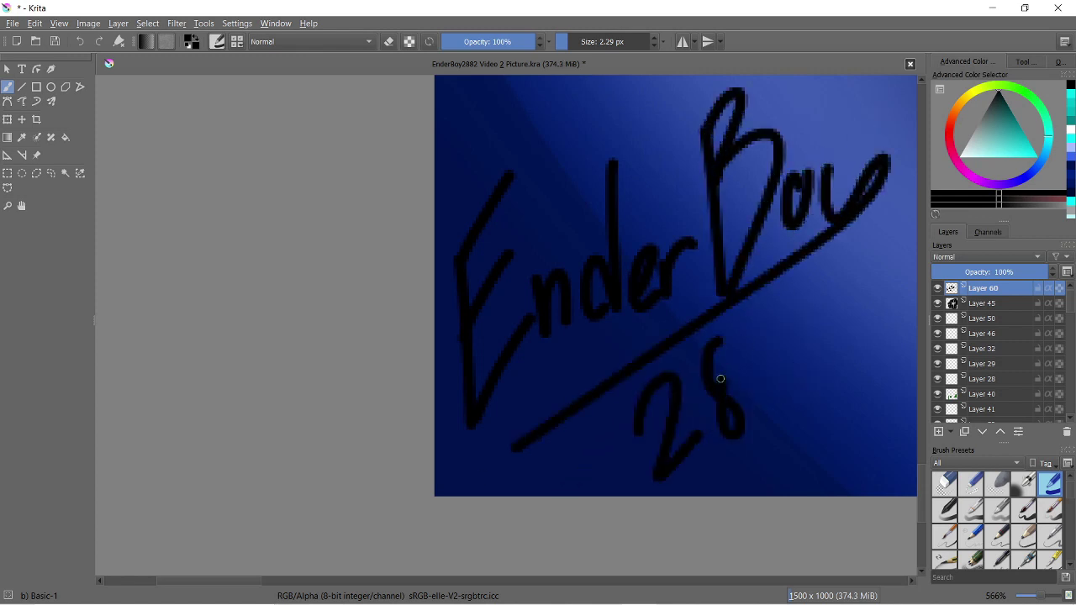
left_click_drag(773, 323, 760, 332)
left_click_drag(805, 294, 843, 336)
Duplicate the signature layer and trace cyan highlights over the letters of EnderBoy
key("ctrl+j")
scroll(504, 335, "down", 5)
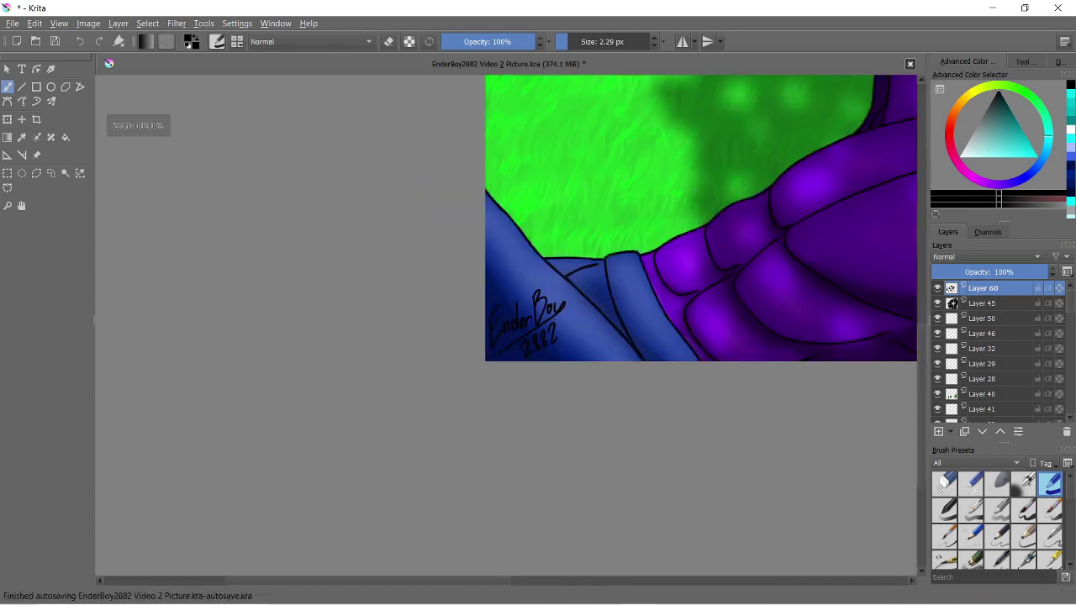
scroll(544, 328, "up", 5)
left_click(955, 304)
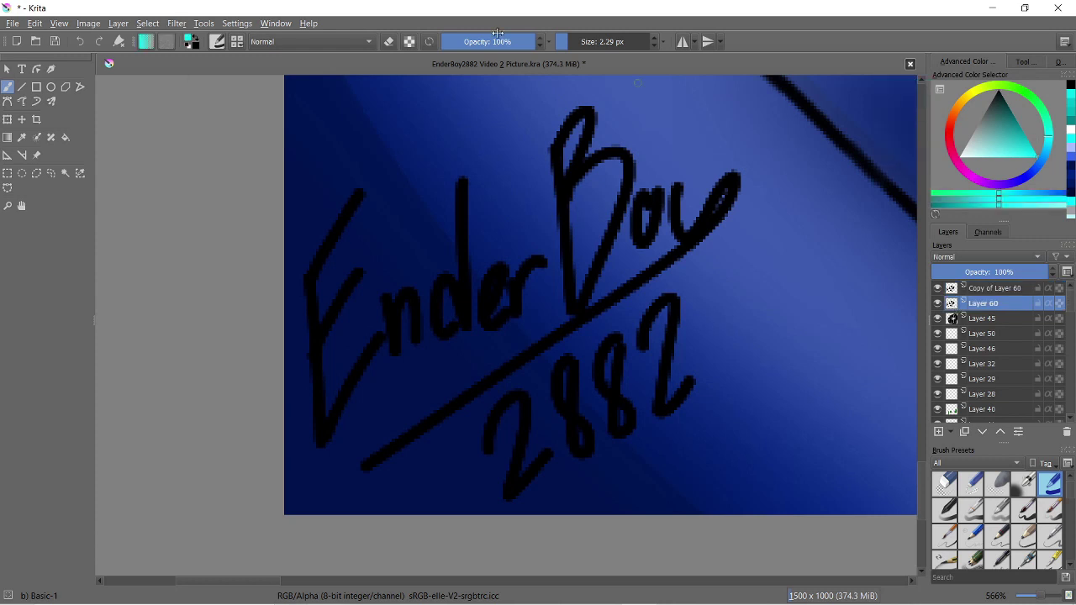
left_click_drag(367, 203, 317, 282)
left_click_drag(365, 277, 320, 324)
mouse_move(401, 301)
left_mouse_down()
mouse_move(402, 357)
mouse_move(424, 344)
left_mouse_up()
left_click_drag(476, 329, 475, 183)
left_click_drag(454, 290, 446, 297)
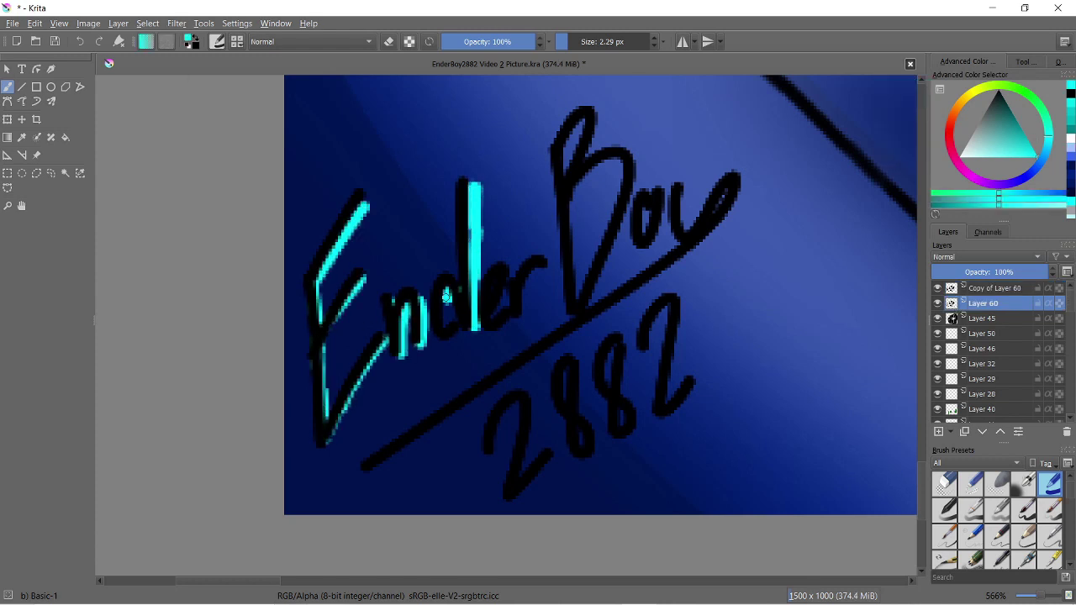
left_click_drag(494, 326, 542, 267)
left_click_drag(578, 198, 575, 299)
left_click_drag(594, 299, 634, 157)
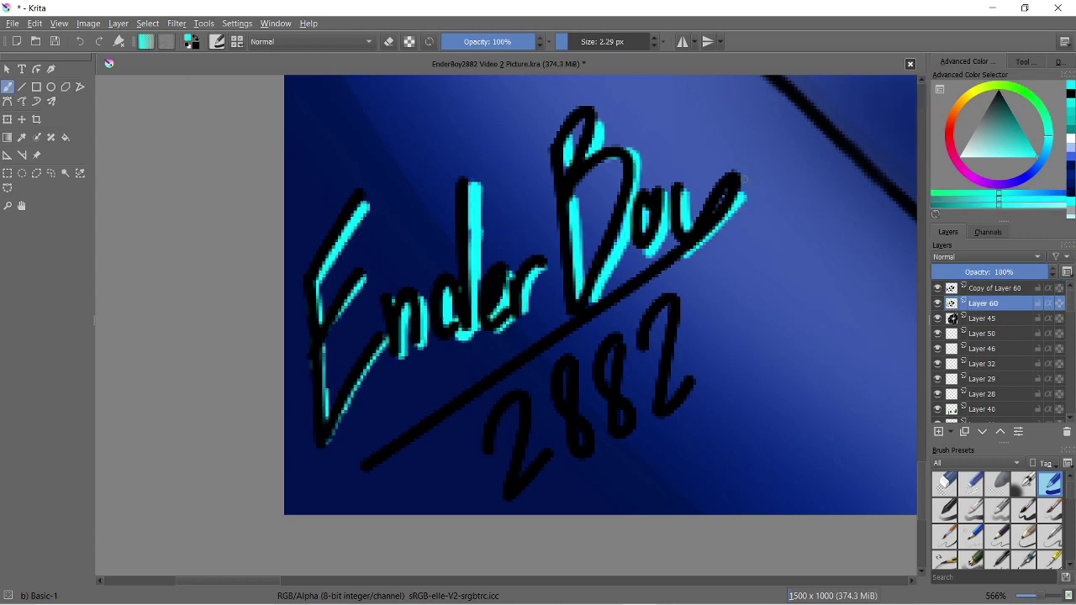
Trace cyan highlights along the underline and the digits 2882
left_click_drag(682, 254, 388, 463)
left_click_drag(538, 411, 519, 472)
left_click_drag(528, 484, 561, 454)
left_click_drag(496, 445, 521, 407)
left_click_drag(597, 359, 589, 437)
left_click_drag(626, 405, 621, 428)
left_click_drag(649, 340, 669, 310)
left_click_drag(679, 299, 691, 383)
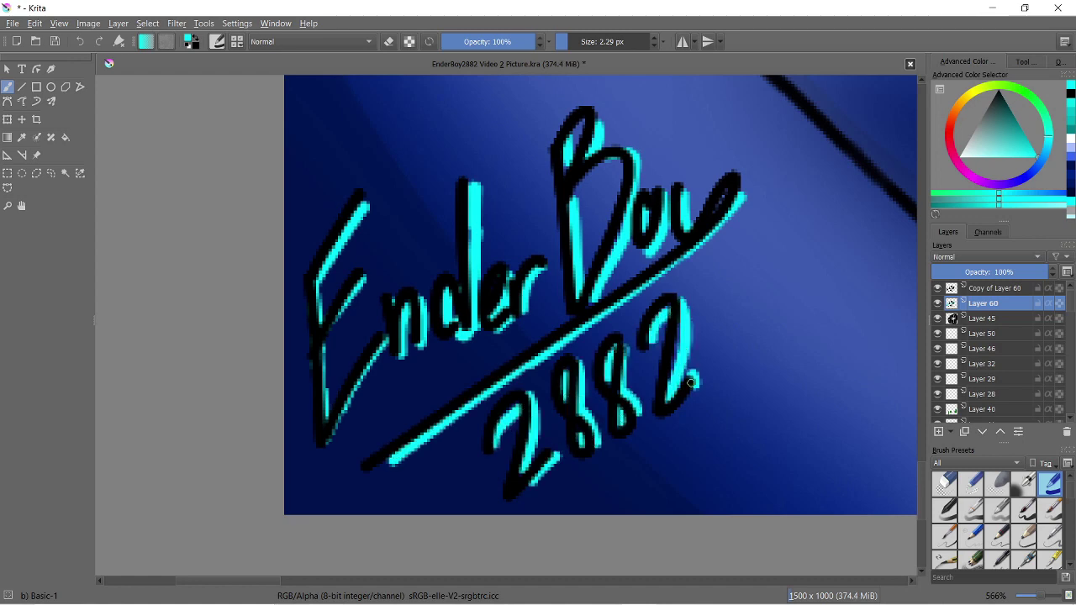
Apply a Gaussian Blur to the lettering and fit the page in view
left_click(177, 22)
left_click(429, 104)
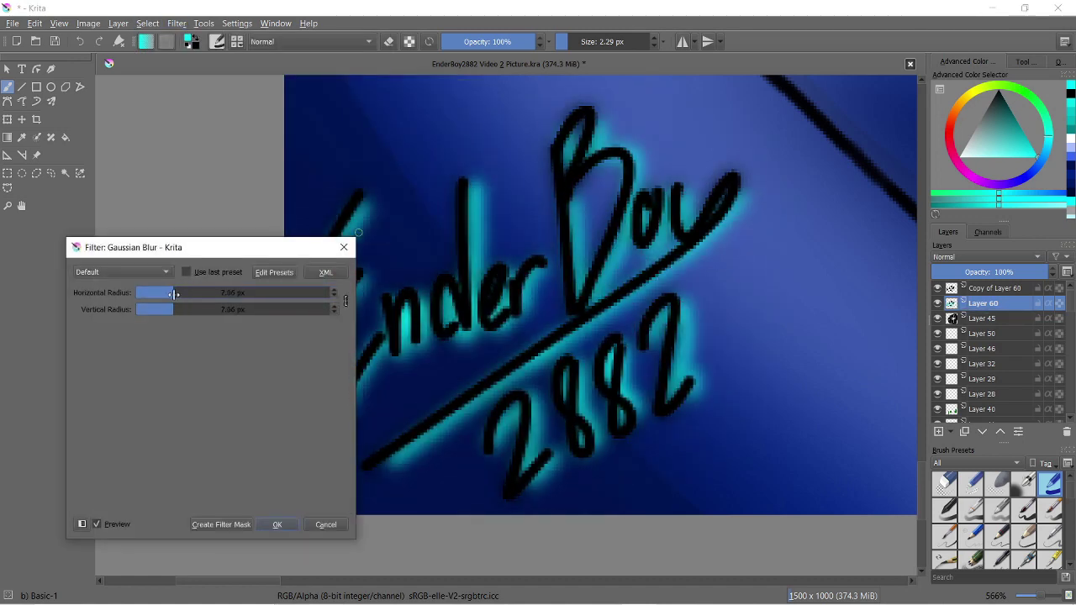
left_click(276, 521)
key("ctrl+t")
key("Return")
key("b")
key("1")
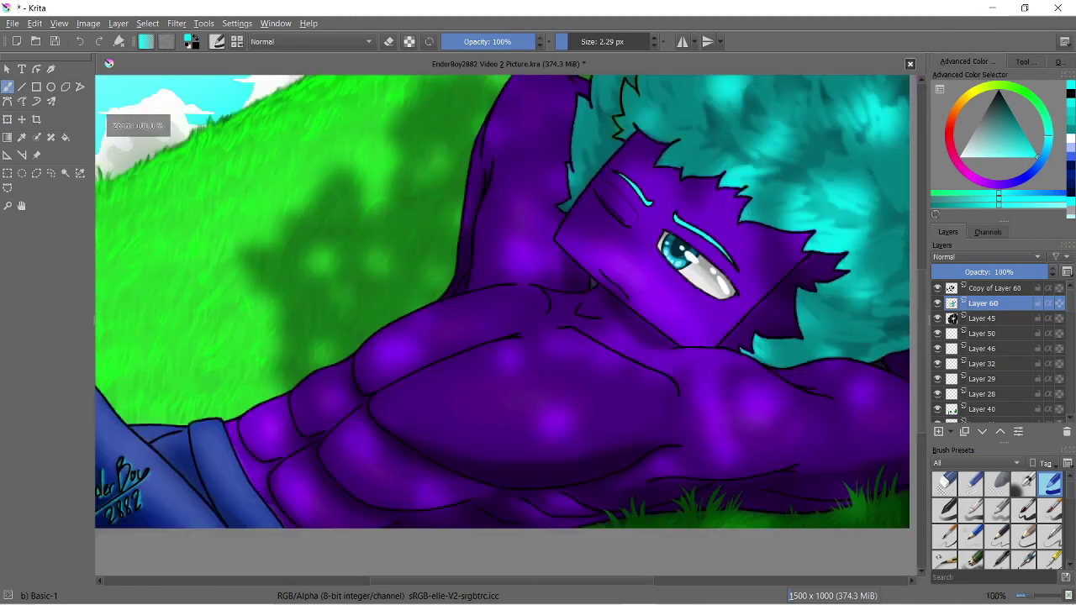
key("2")
scroll(260, 413, "up", 10)
scroll(259, 413, "down", 3)
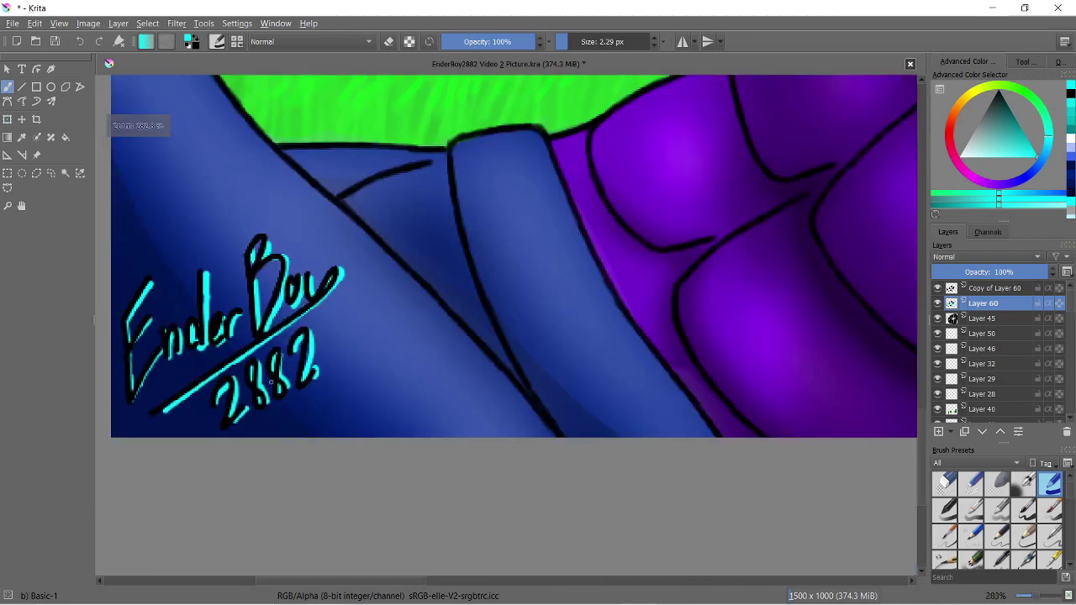
scroll(460, 115, "up", 5)
scroll(533, 178, "down", 2)
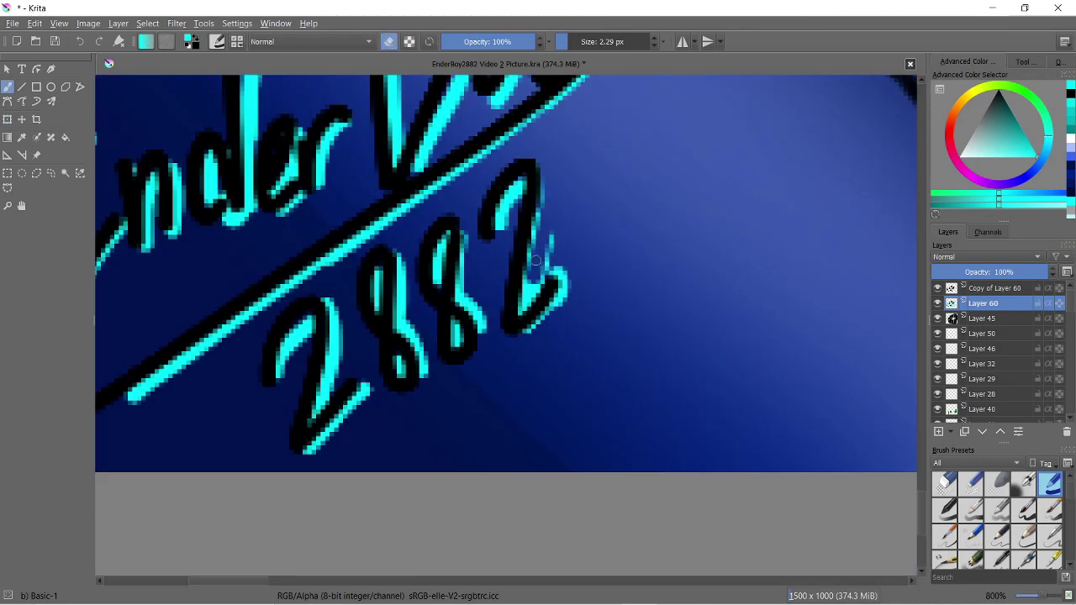
Redraw a thinner cyan highlight on the final 2, then switch to the eraser
left_click_drag(516, 299, 525, 186)
key("ctrl+z")
key("ctrl+z")
left_click_drag(525, 299, 529, 155)
scroll(452, 227, "down", 1)
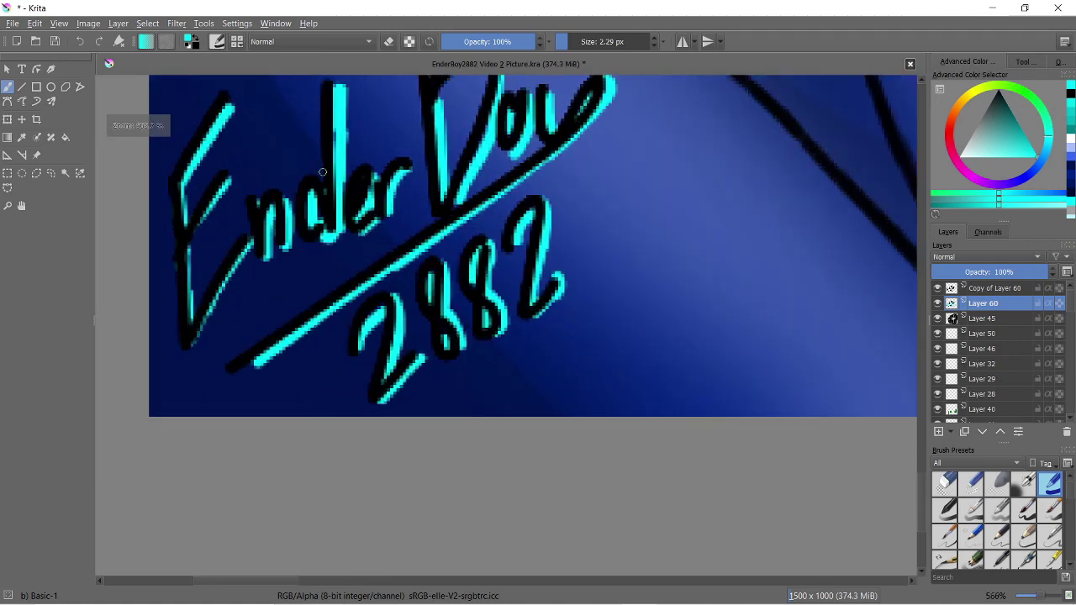
scroll(477, 150, "down", 1)
scroll(492, 161, "up", 2)
key("e")
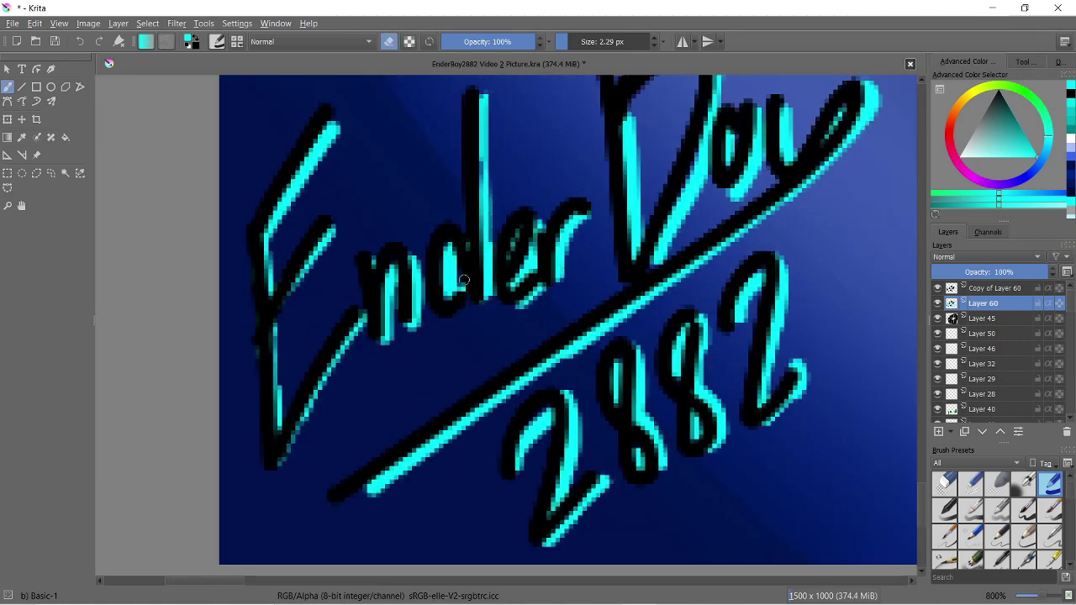
scroll(461, 290, "down", 1)
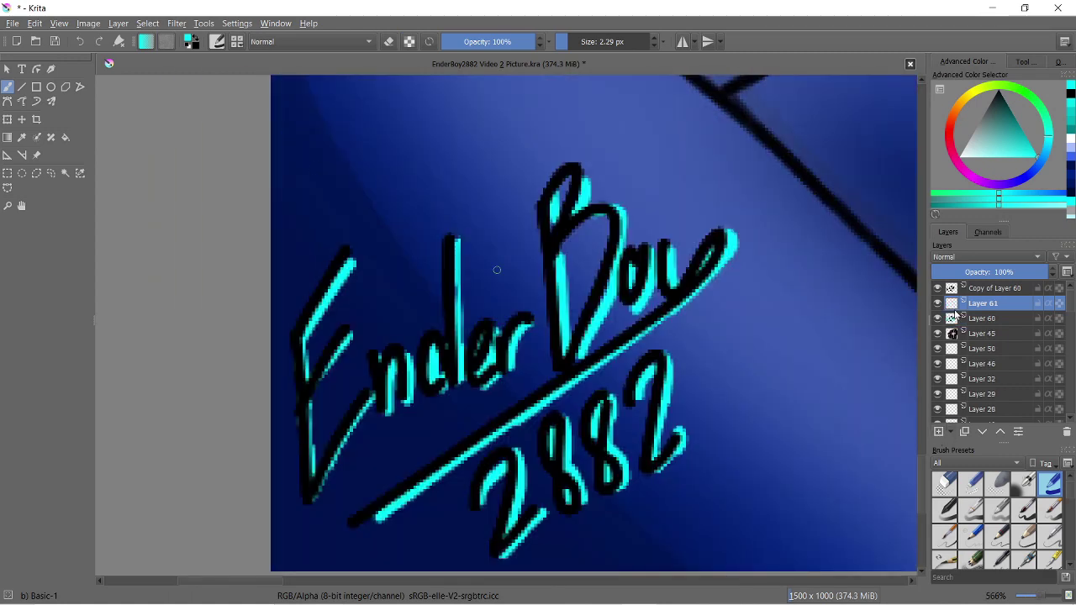
Add a layer beneath the signature and try teal and black background strokes, undoing them
key("ctrl+Page_Down")
left_click(1010, 110)
left_click_drag(312, 347, 756, 288)
scroll(744, 330, "down", 3)
key("ctrl+z")
scroll(744, 330, "up", 1)
scroll(793, 396, "up", 1)
left_click_drag(437, 315, 628, 293)
key("ctrl+z")
Try a dark teal fill around the signature, then undo it
left_click(1033, 139)
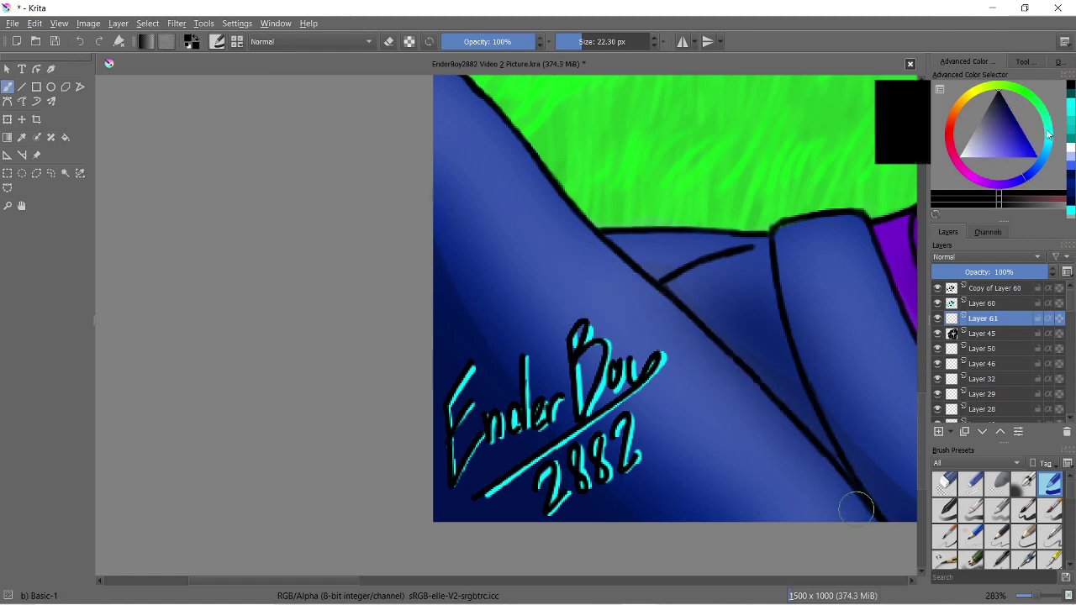
left_click_drag(433, 312, 642, 289)
key("ctrl+z")
left_click_drag(433, 372, 637, 528)
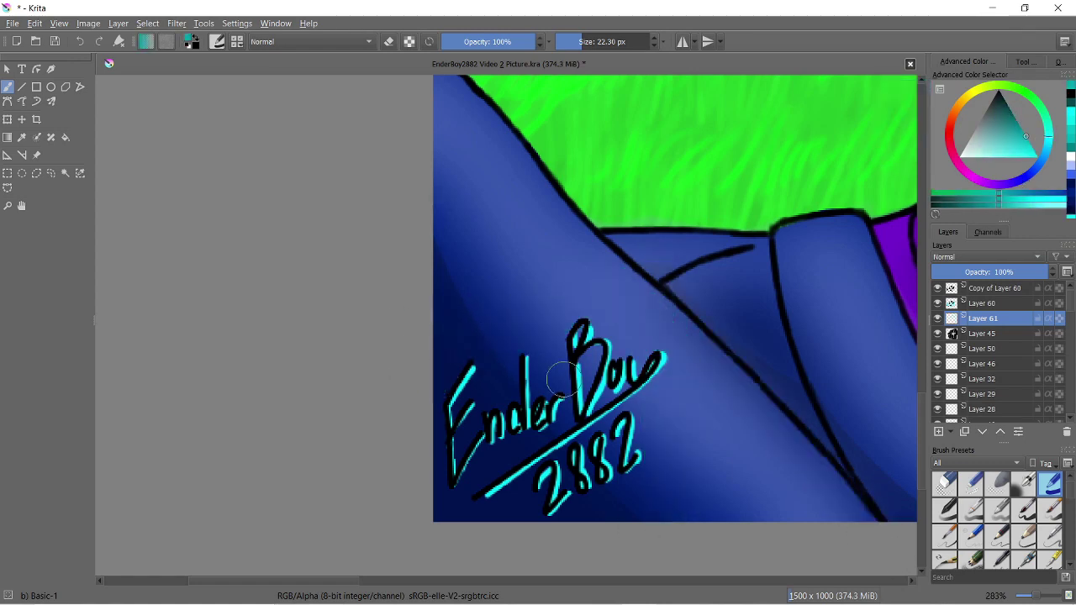
key("ctrl+z")
left_click_drag(434, 395, 626, 516)
left_click_drag(454, 504, 588, 353)
left_click_drag(547, 504, 655, 370)
scroll(638, 421, "down", 5)
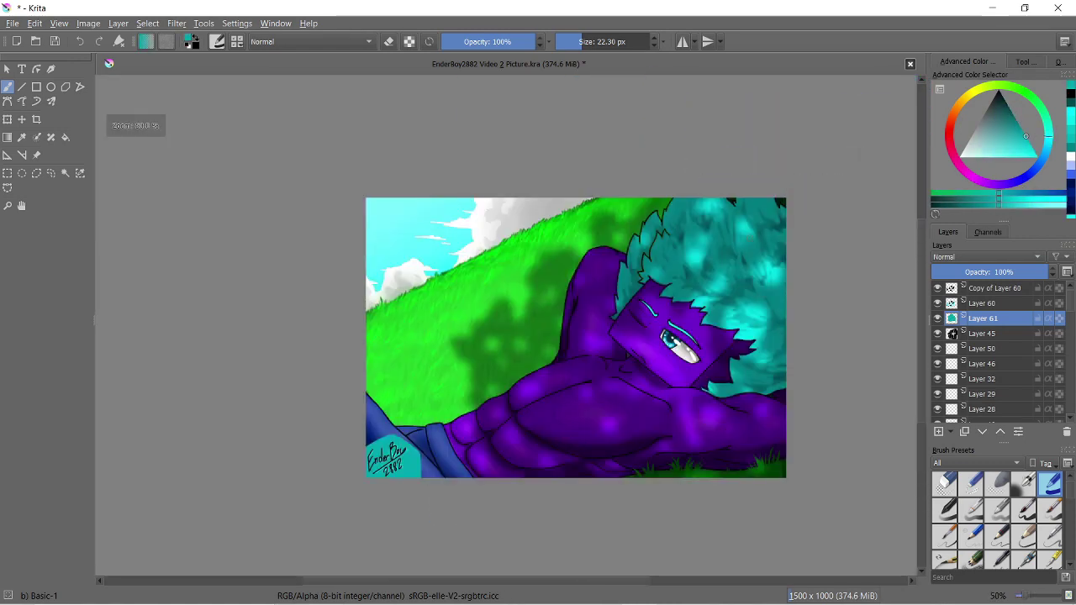
scroll(391, 458, "up", 4)
scroll(479, 352, "up", 2)
key("ctrl+z")
Draw a dark blue-violet ellipse behind the signature and fill its interior solid
left_click(1018, 172)
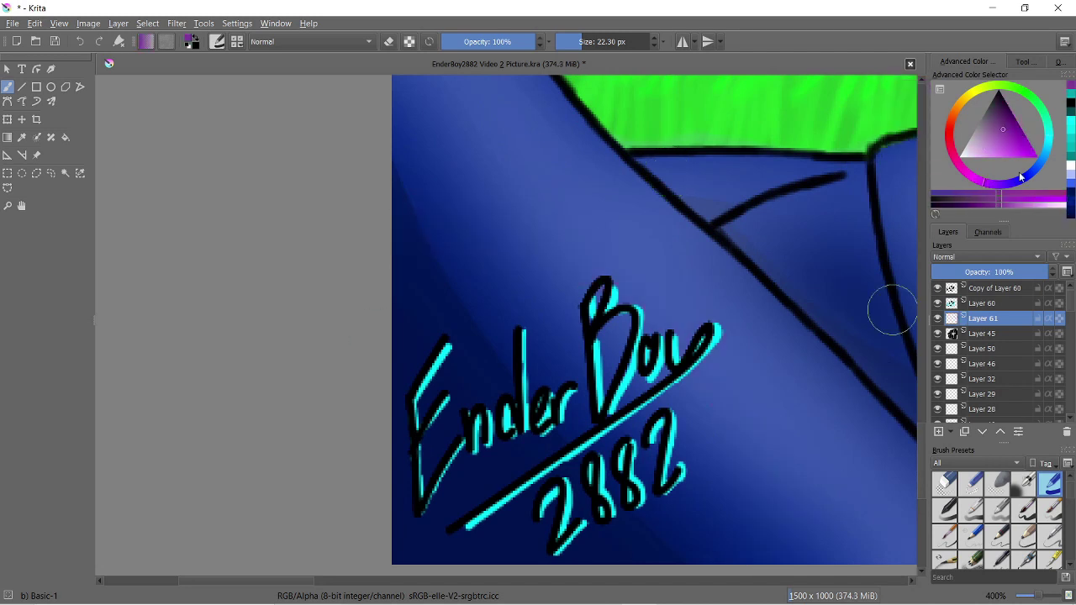
left_click(1018, 172)
left_click(1003, 99)
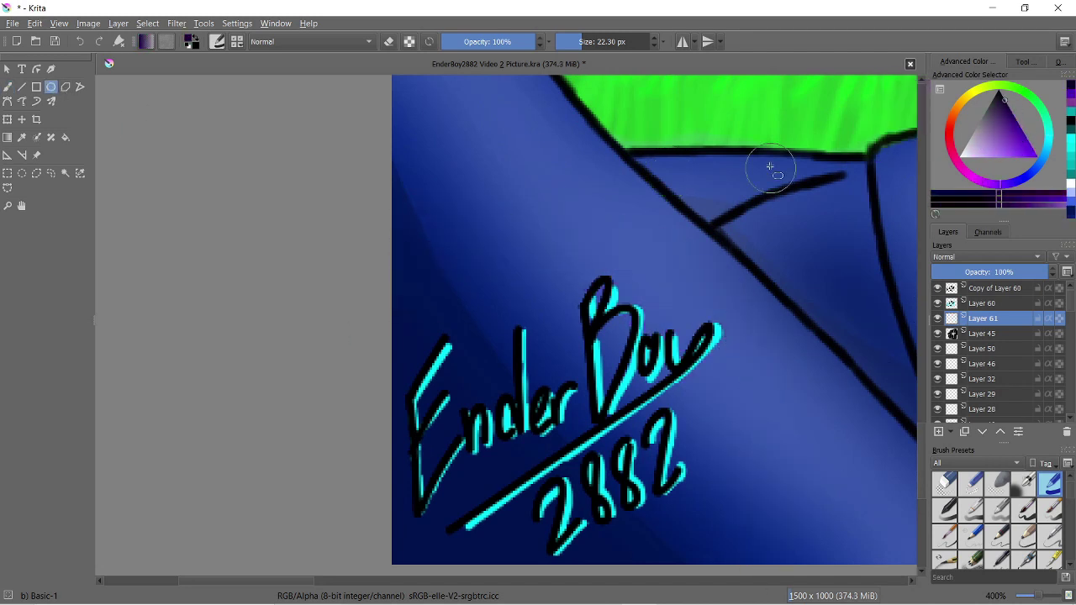
scroll(651, 388, "down", 2)
left_click_drag(713, 269, 384, 571)
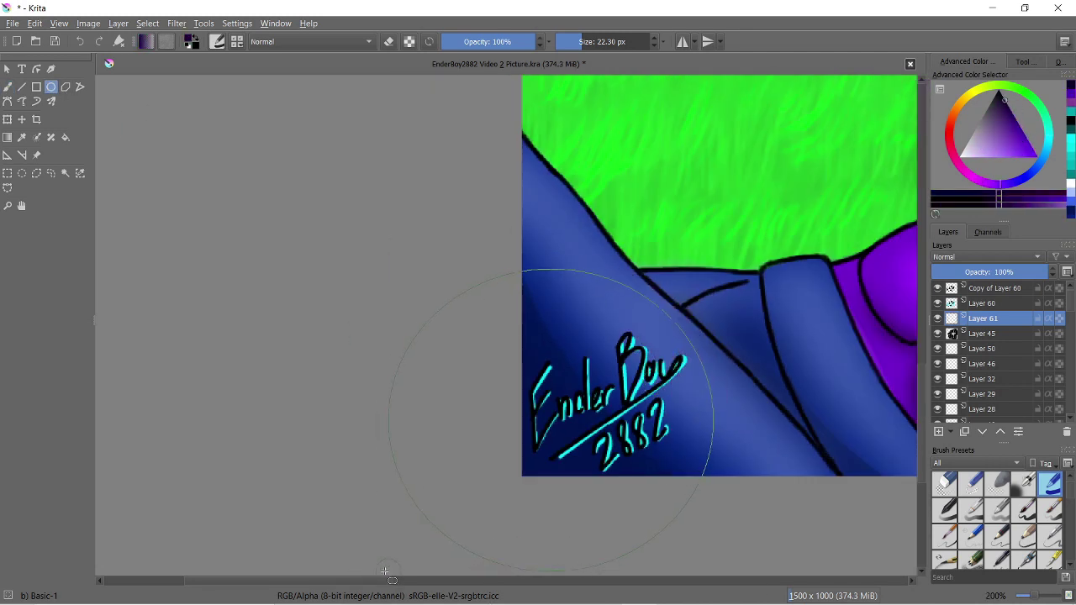
scroll(768, 353, "up", 1)
left_click_drag(673, 294, 372, 547)
key("/")
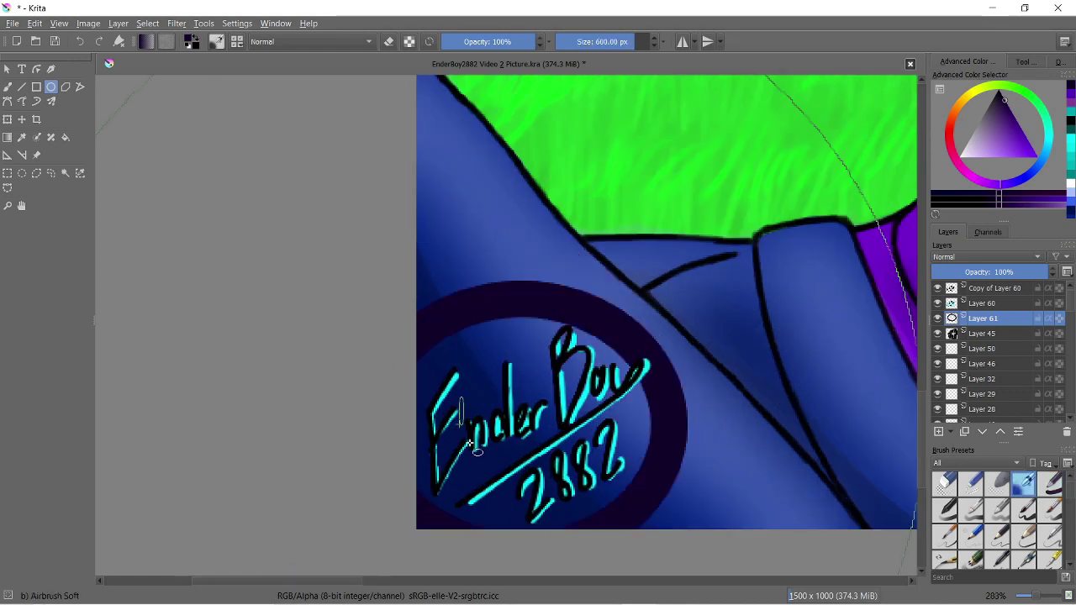
key("b")
key("/")
left_click_drag(456, 492, 477, 347)
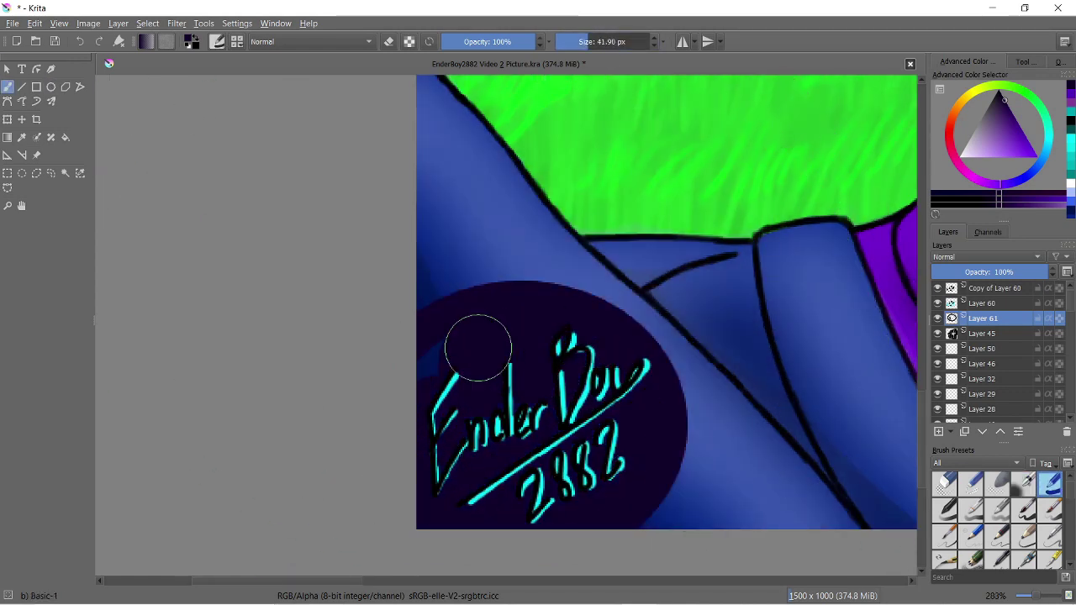
Duplicate the signature layer and Gaussian Blur the copy into a cyan glow
left_click(982, 302)
key("ctrl+j")
left_click(147, 22)
left_click(285, 519)
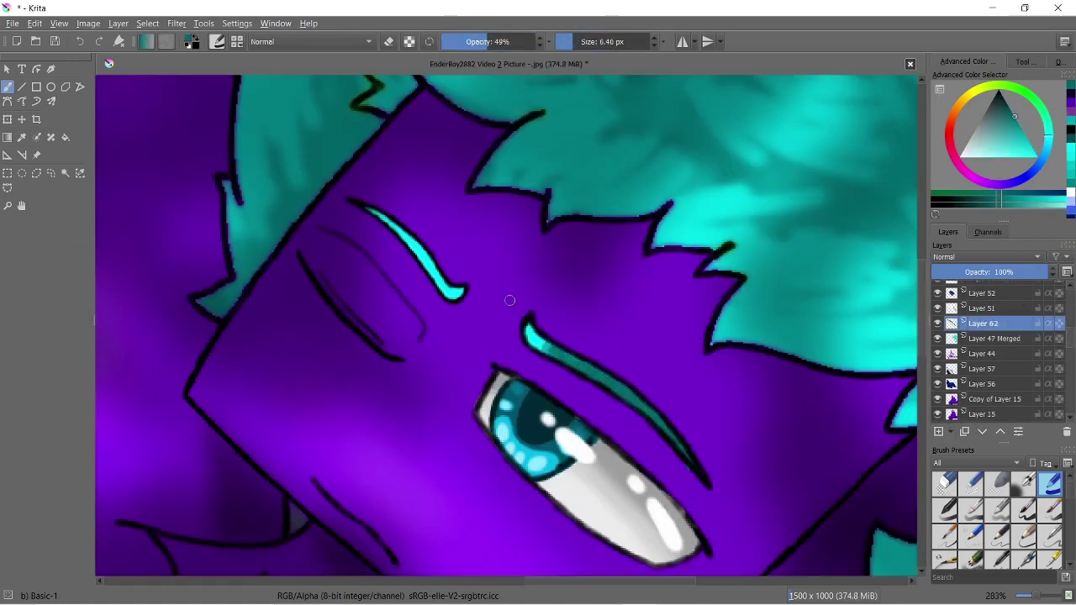
key("2")
key("plus")
key("plus")
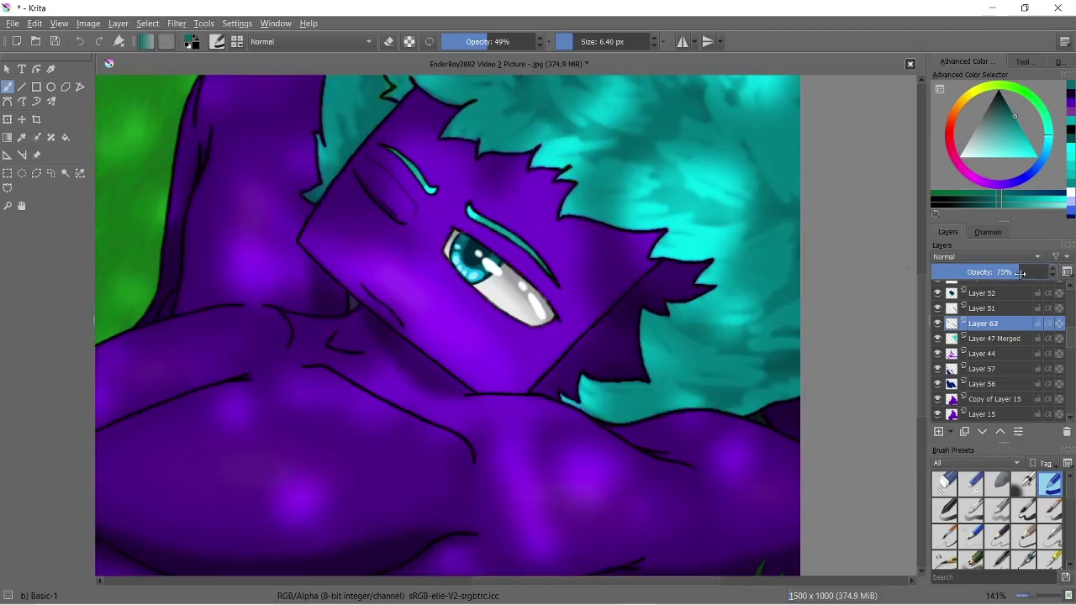
key("plus")
key("2")
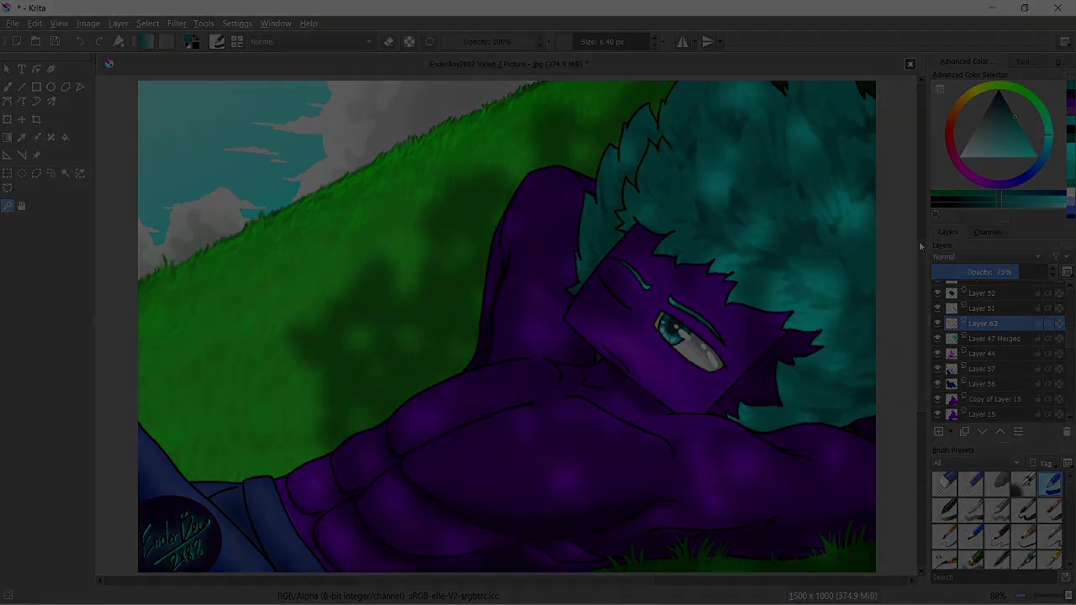